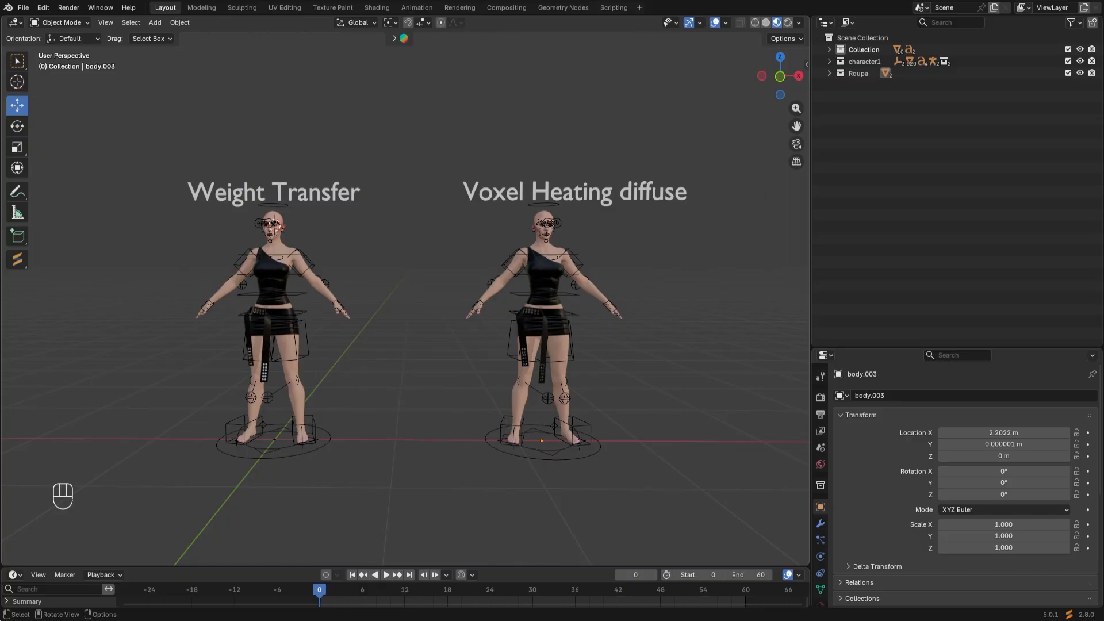
shift+middle_drag(345, 371, 474, 367)
scroll(466, 357, up, 3)
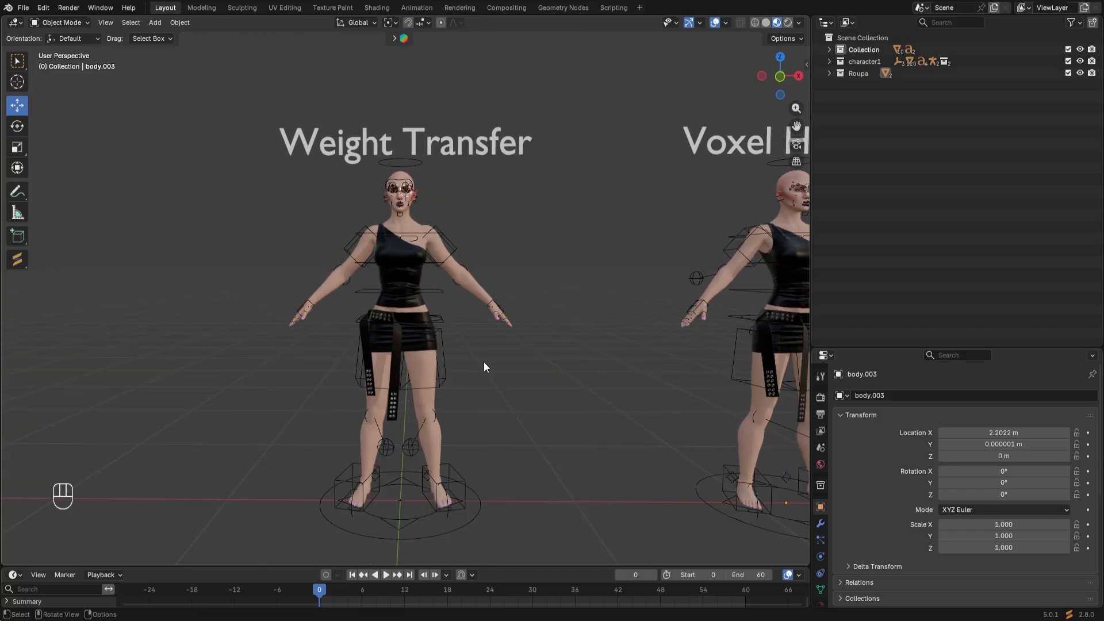
shift+middle_drag(557, 348, 235, 353)
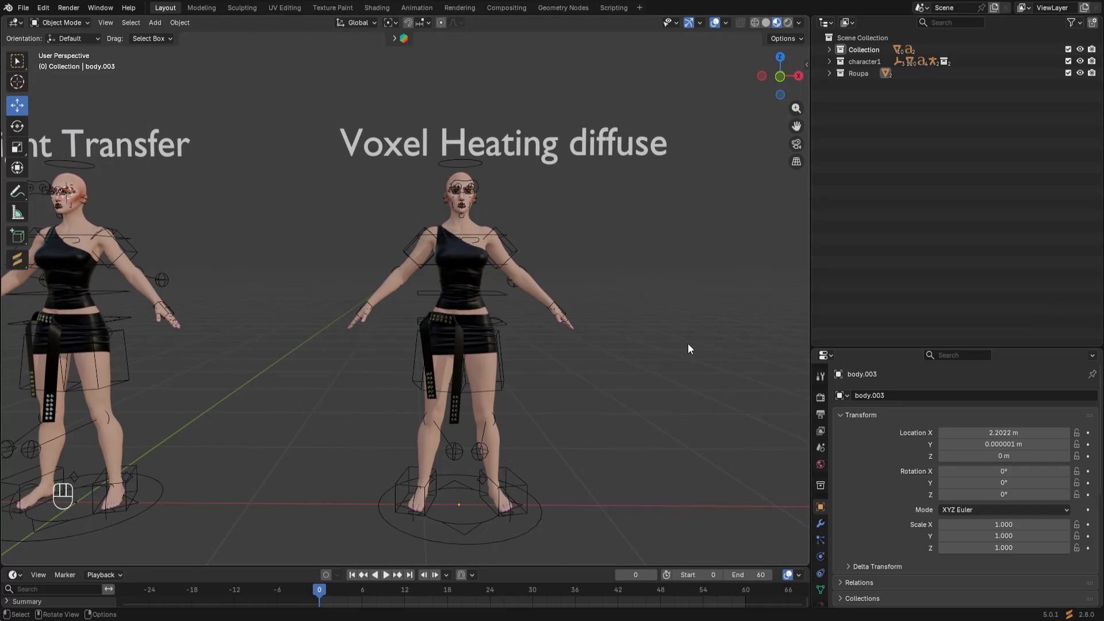
scroll(642, 326, down, 1)
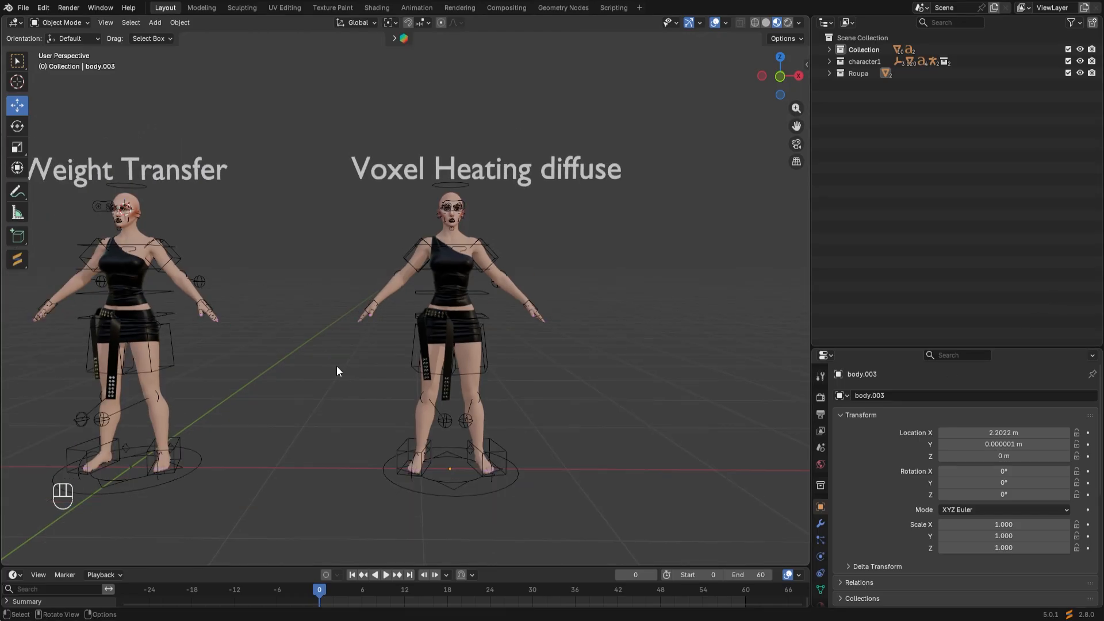
middle_drag(336, 366, 360, 373)
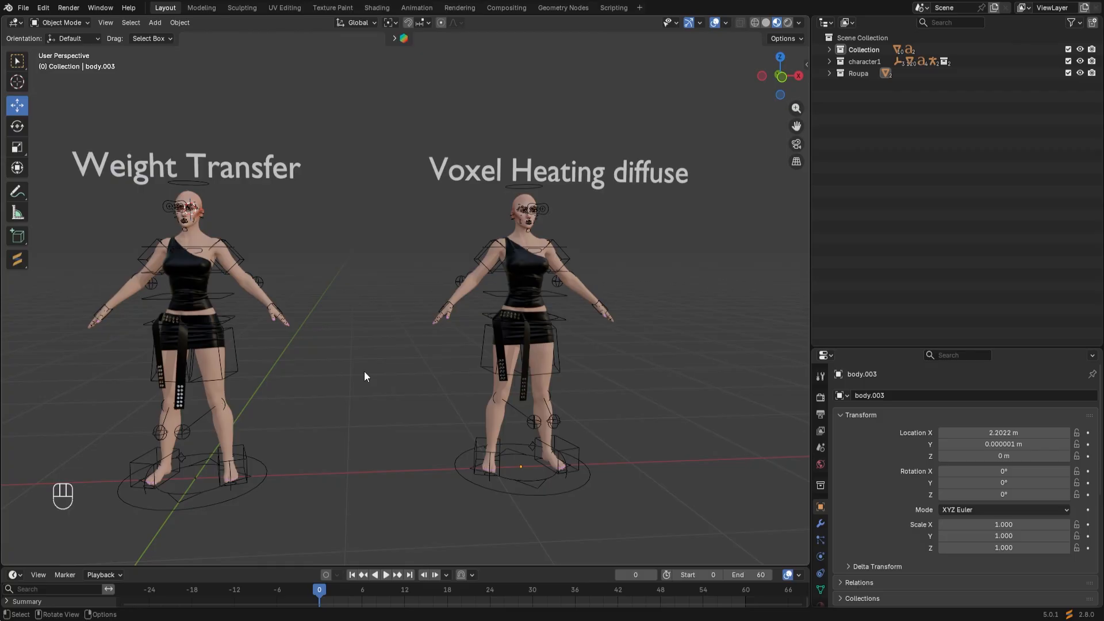
shift+middle_drag(364, 371, 441, 368)
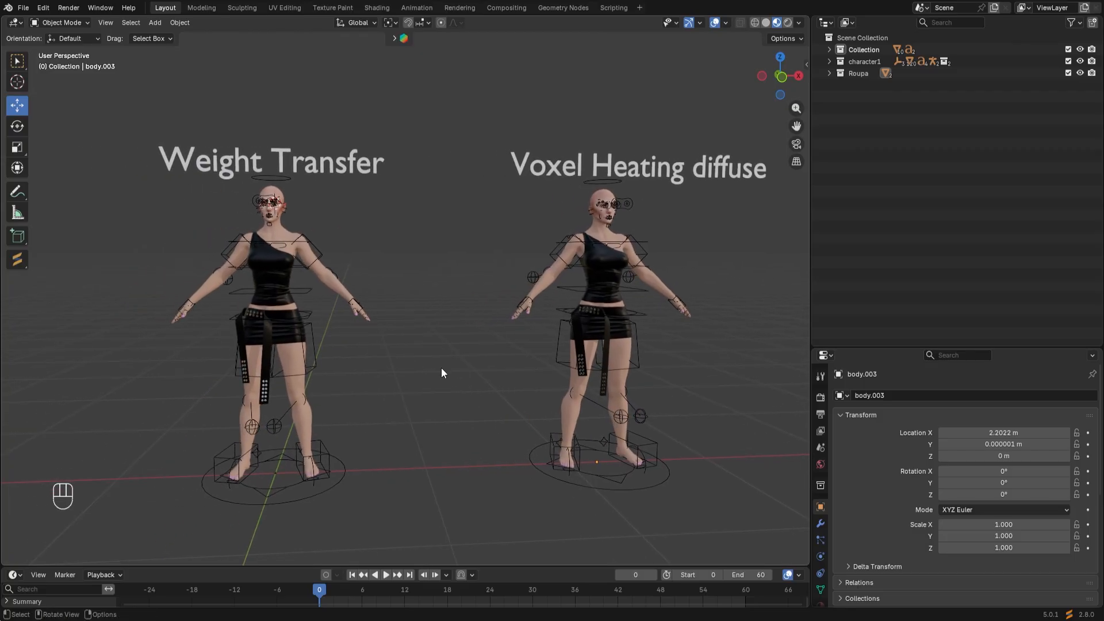
Inspect the materials, vertex groups, shape keys and modifiers of the clothing on the Weight Transfer character
click(275, 281)
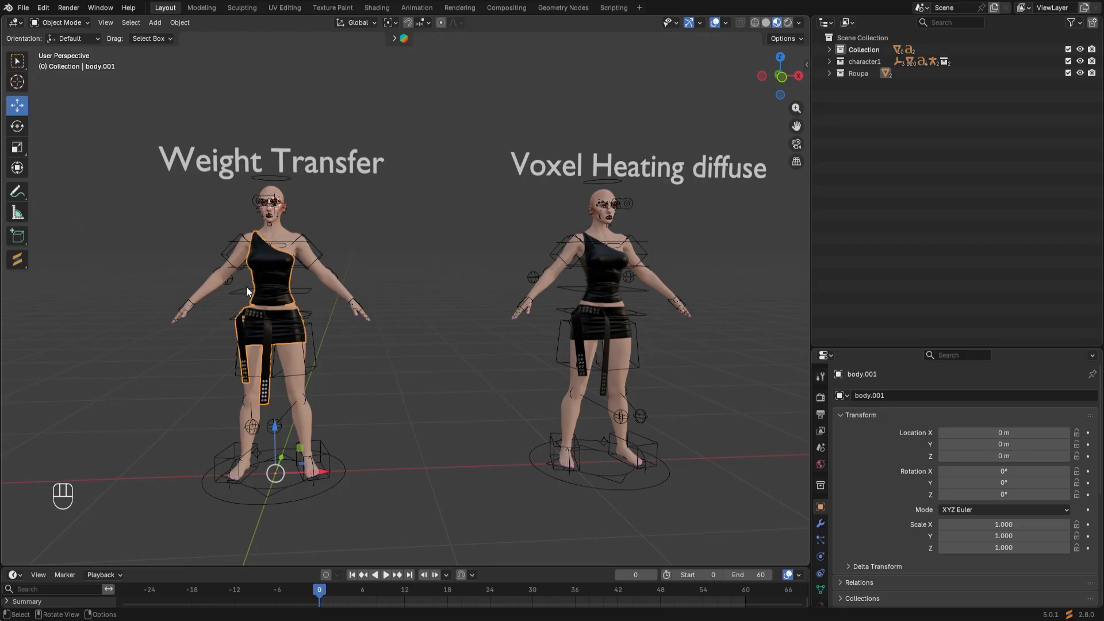
shift+middle_drag(354, 324, 400, 302)
scroll(431, 324, up, 4)
scroll(430, 324, down, 2)
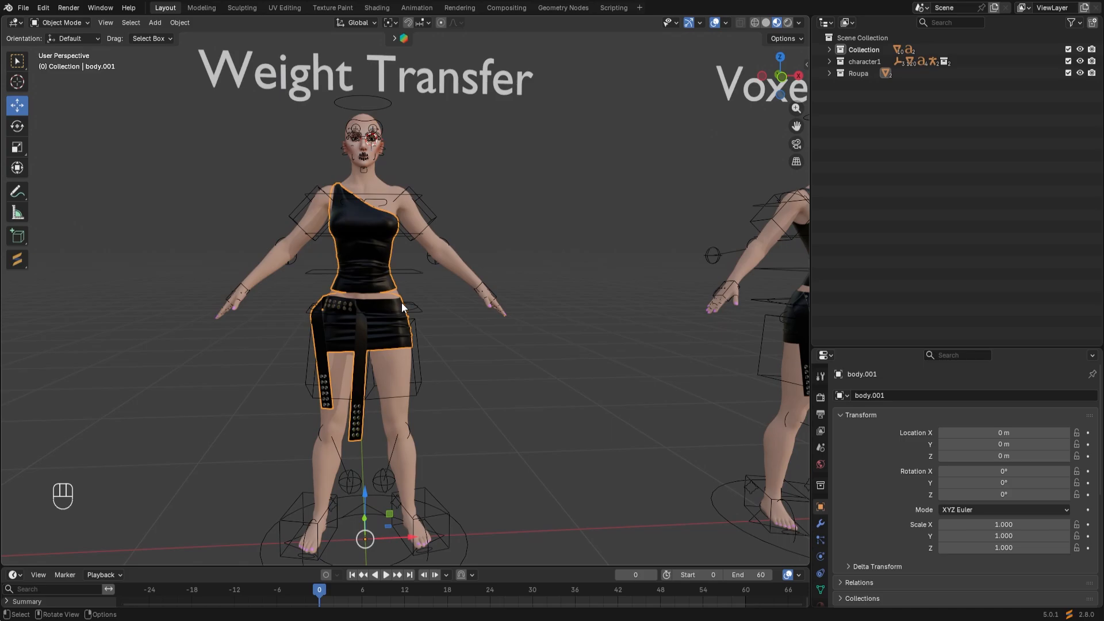
scroll(834, 499, down, 3)
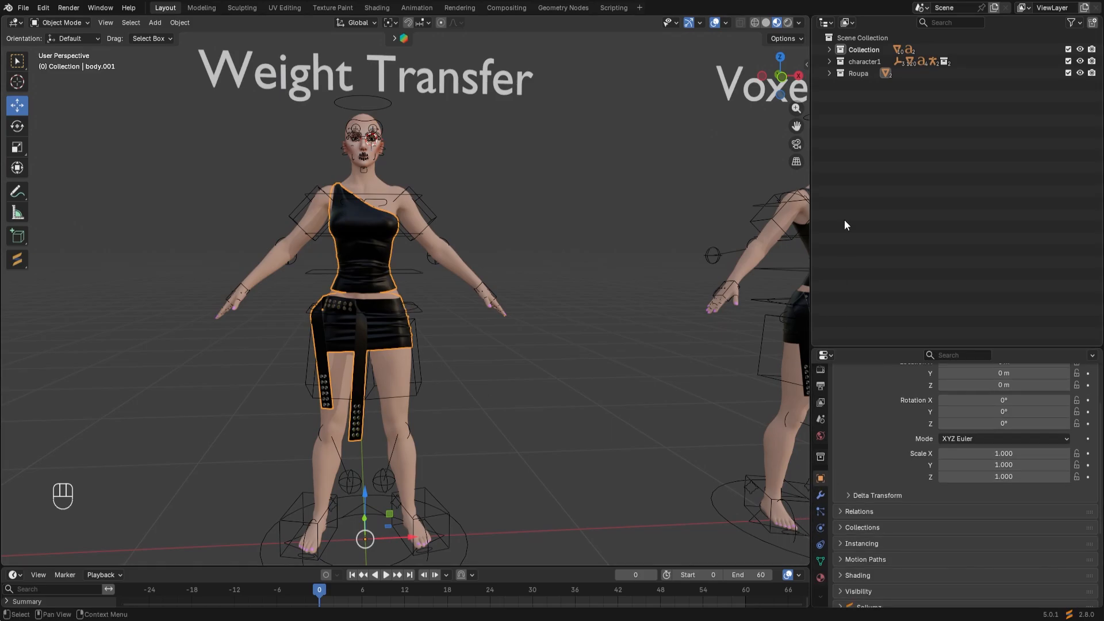
click(820, 577)
scroll(864, 512, up, 3)
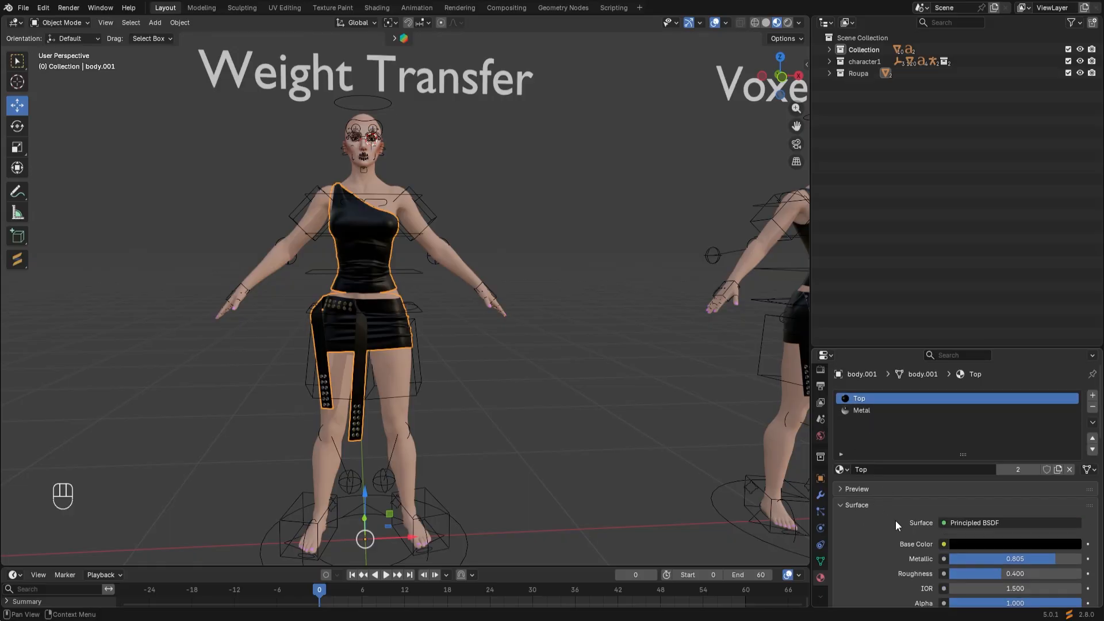
scroll(891, 518, down, 5)
click(820, 561)
scroll(874, 474, down, 3)
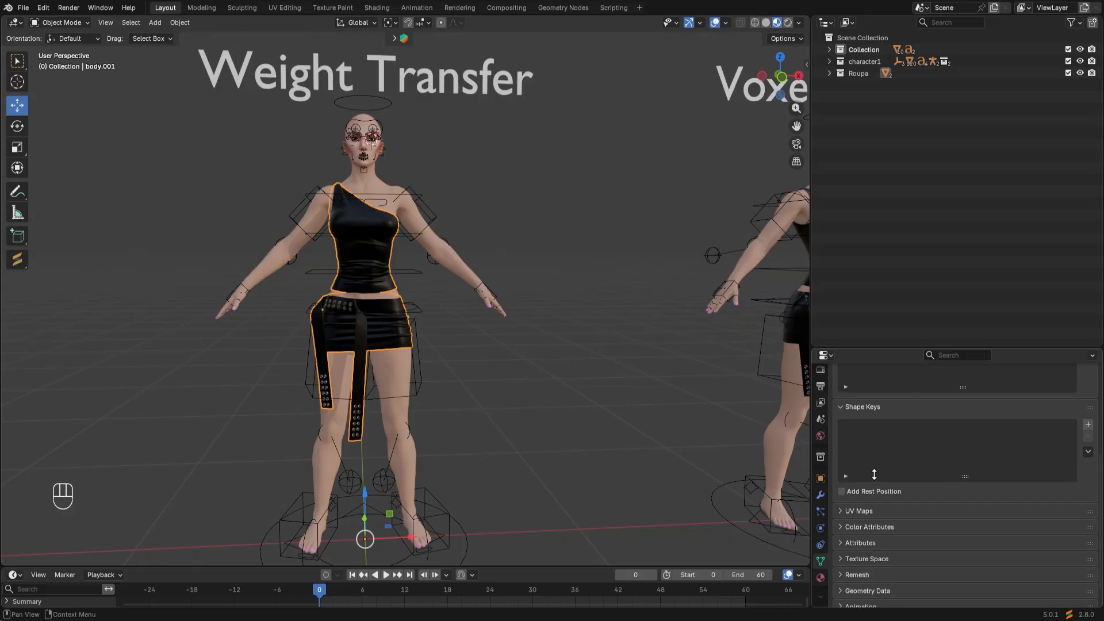
scroll(875, 486, up, 5)
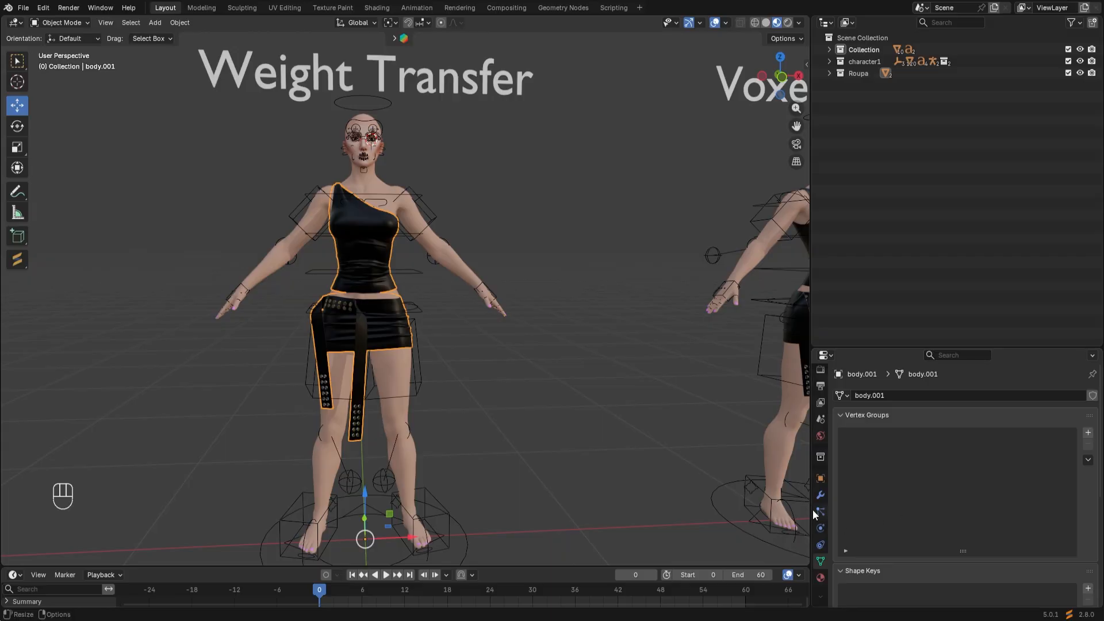
click(820, 495)
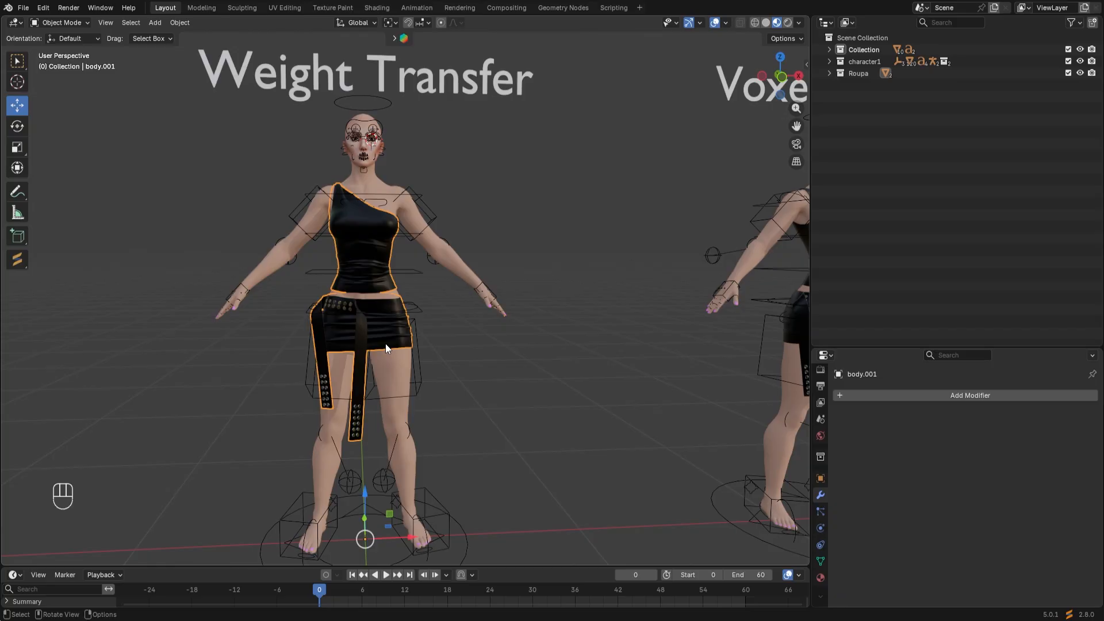
click(820, 578)
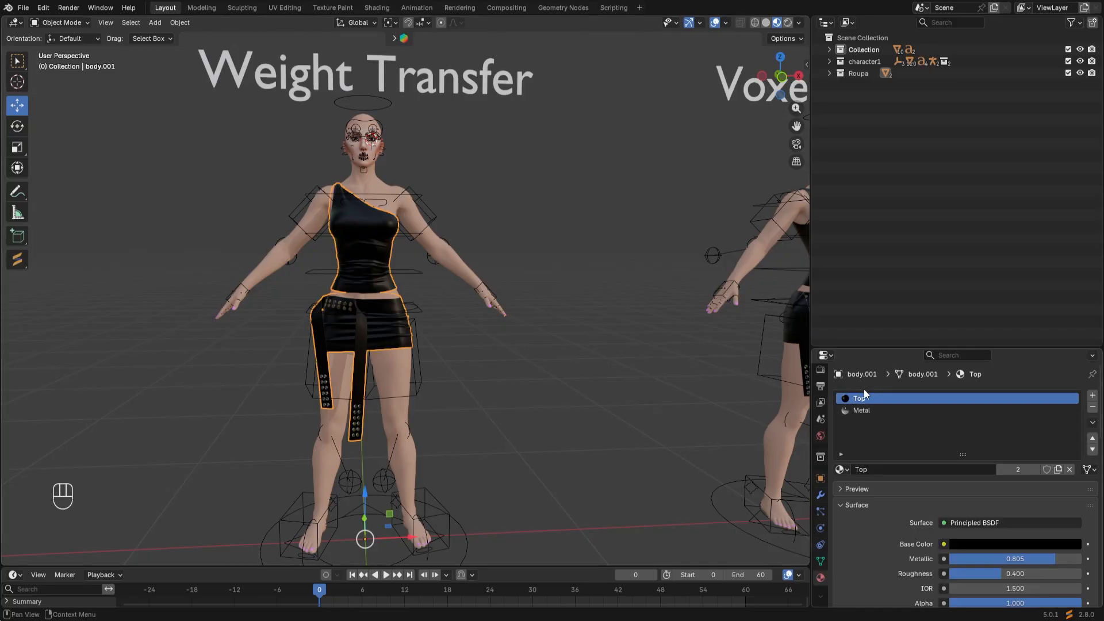
click(536, 364)
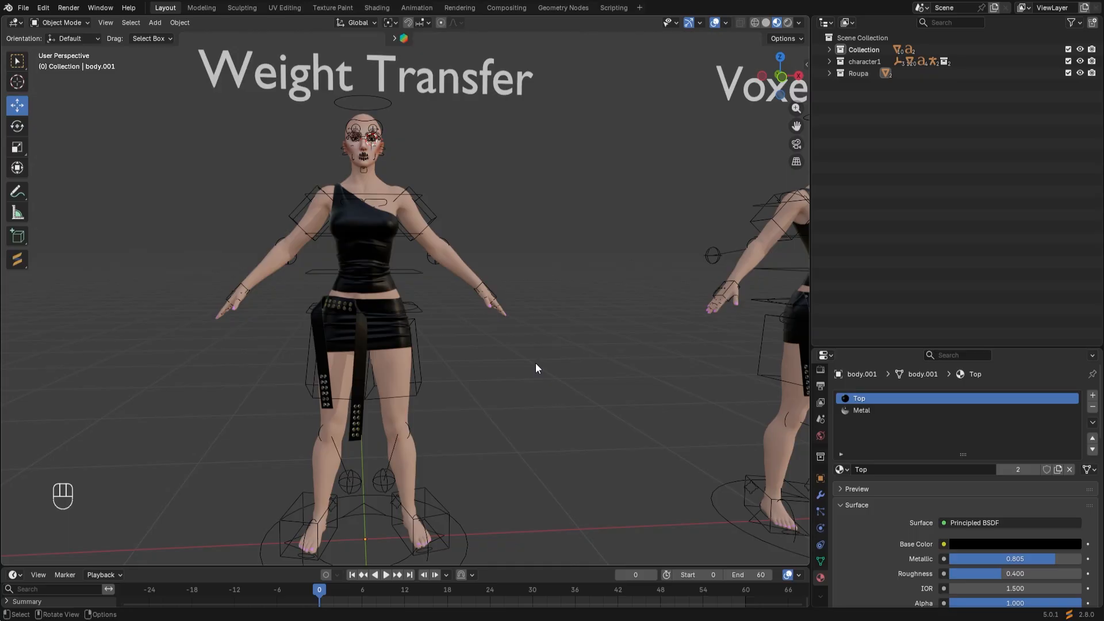
click(818, 500)
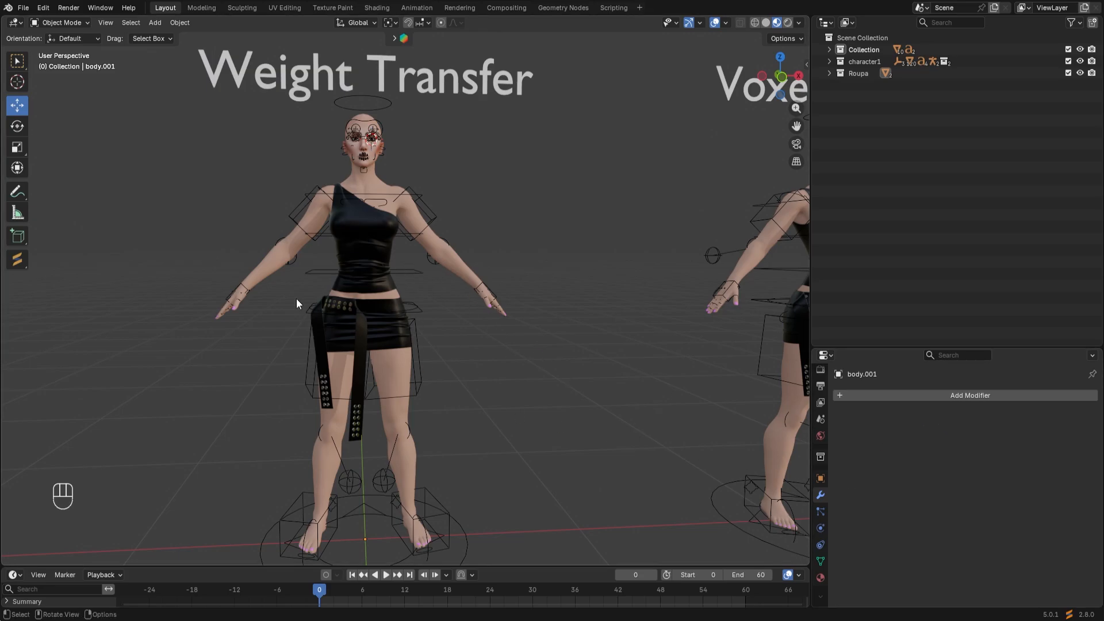
click(820, 561)
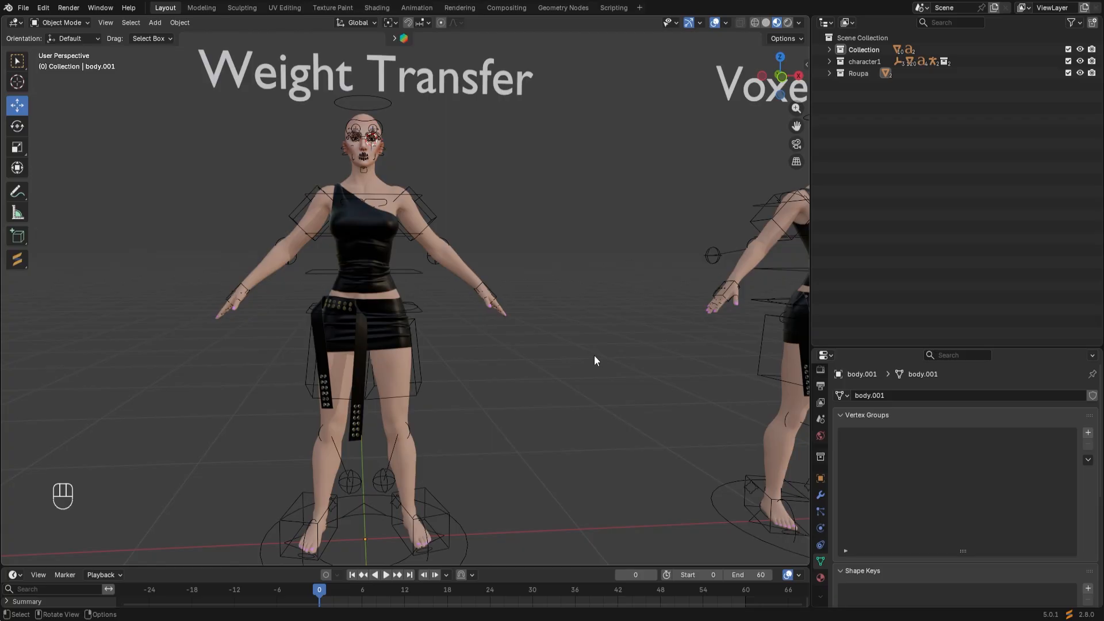
Select the Weight Transfer character's body, add its clothing as the active object, and switch to Weight Paint mode
click(361, 237)
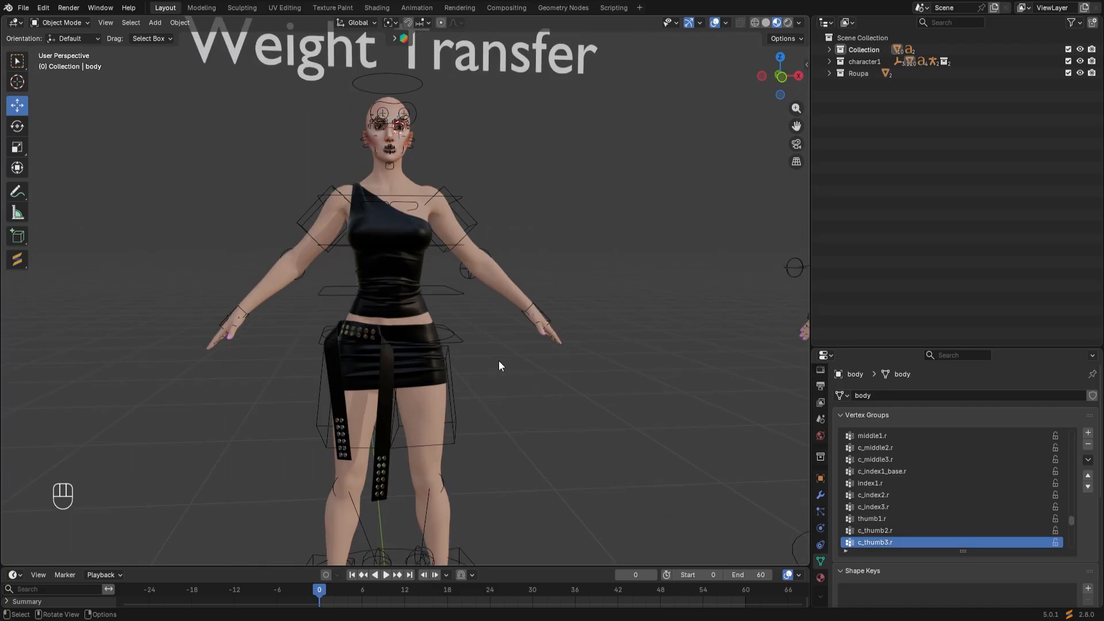
click(393, 240)
shift+click(409, 188)
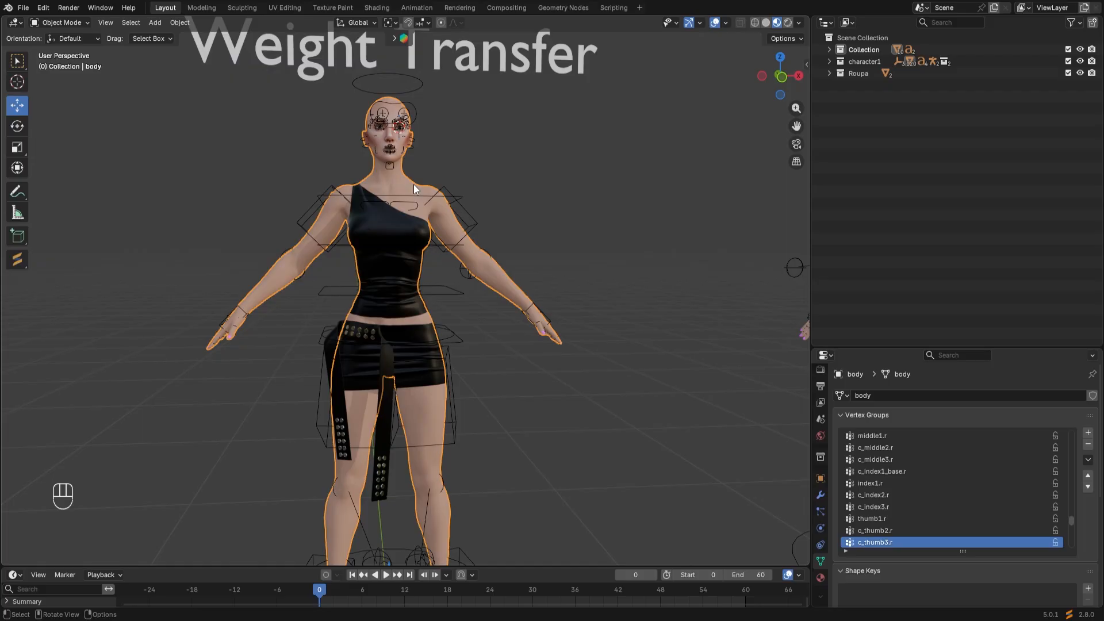
shift+click(395, 250)
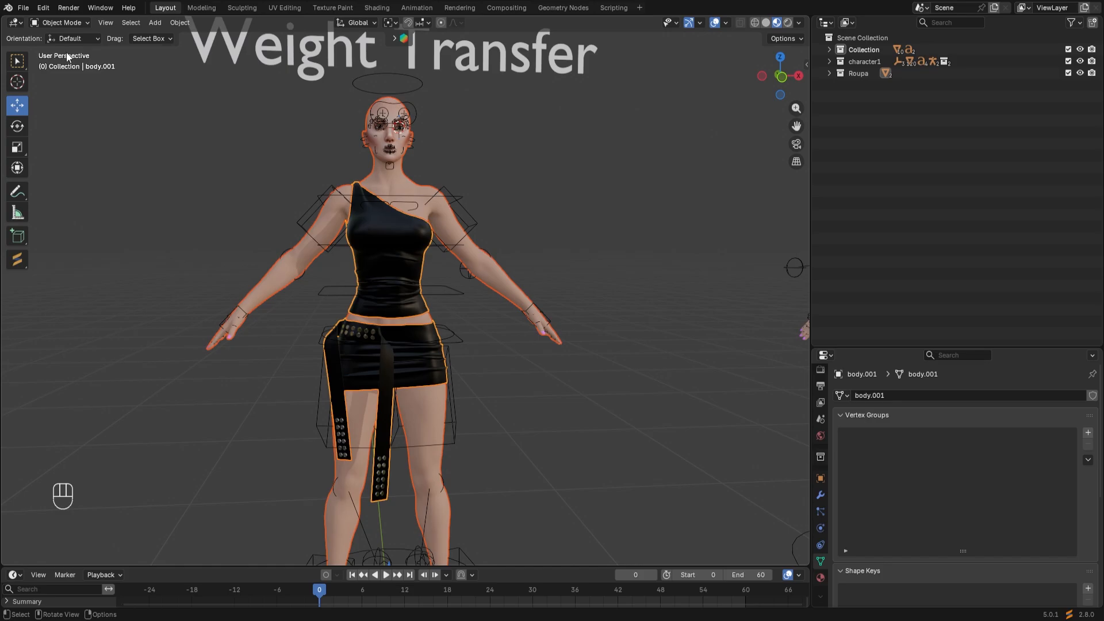
click(70, 22)
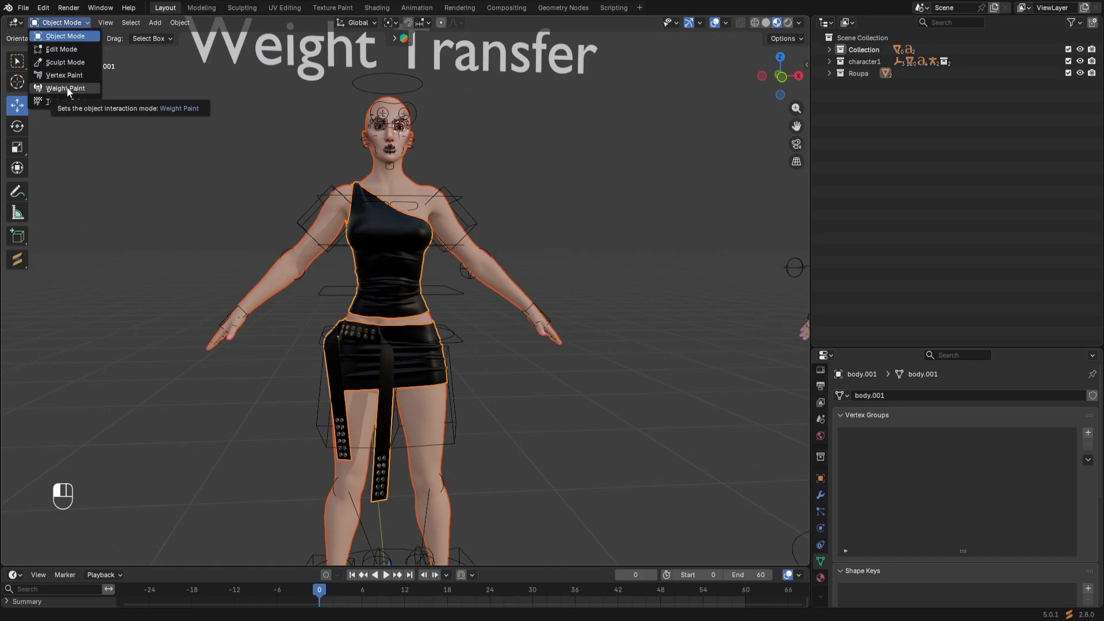
click(67, 87)
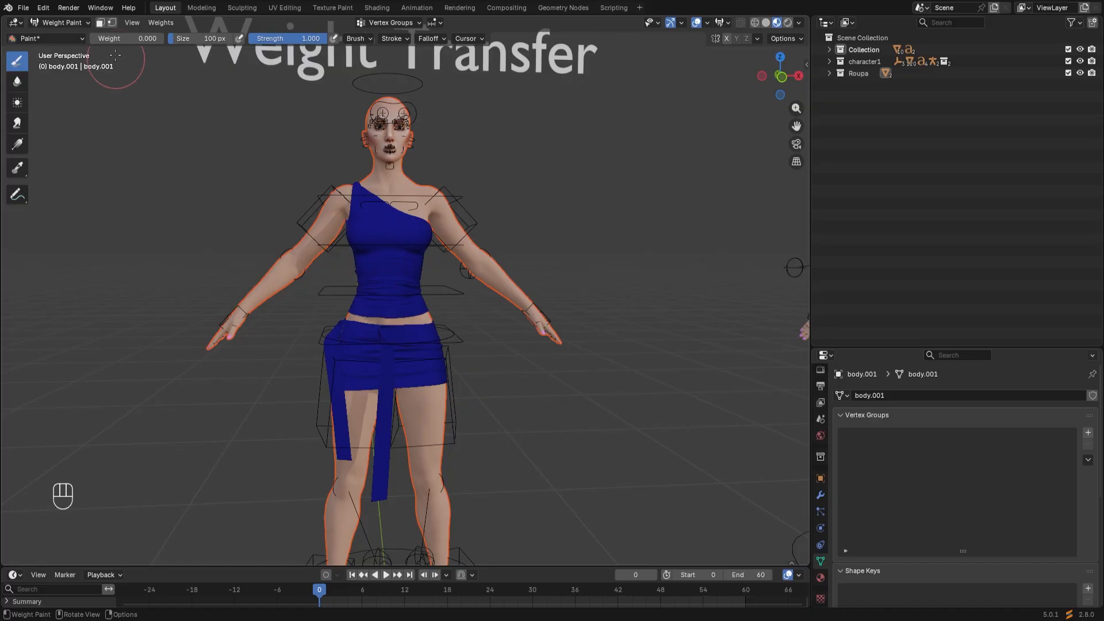
Transfer the vertex group weights from the body to the clothing, with the source layers selection set to By Name
click(159, 24)
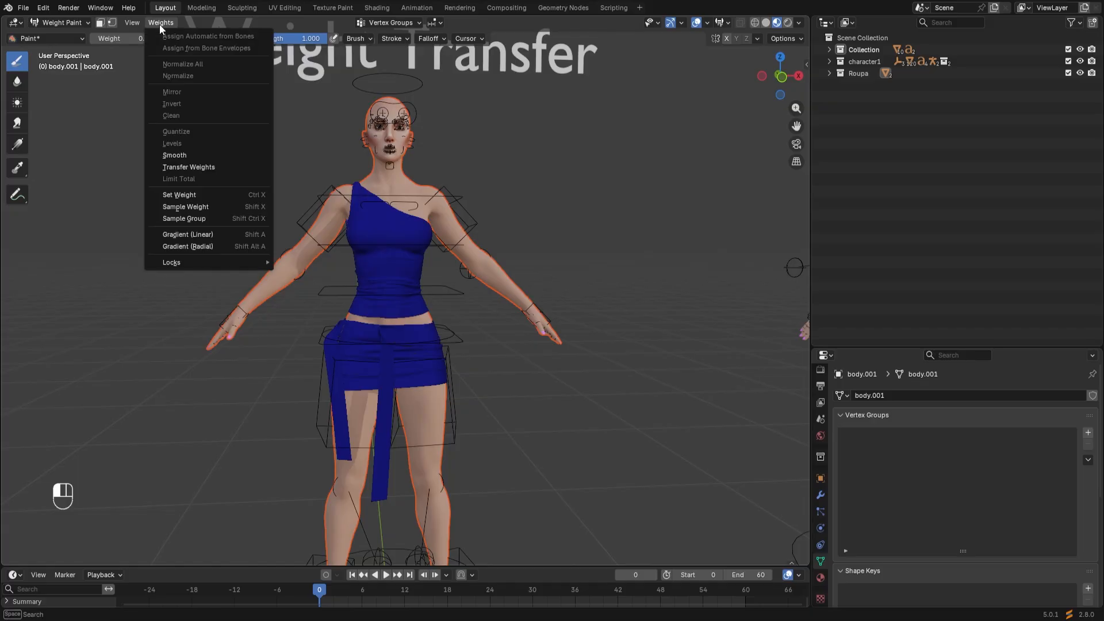
click(197, 170)
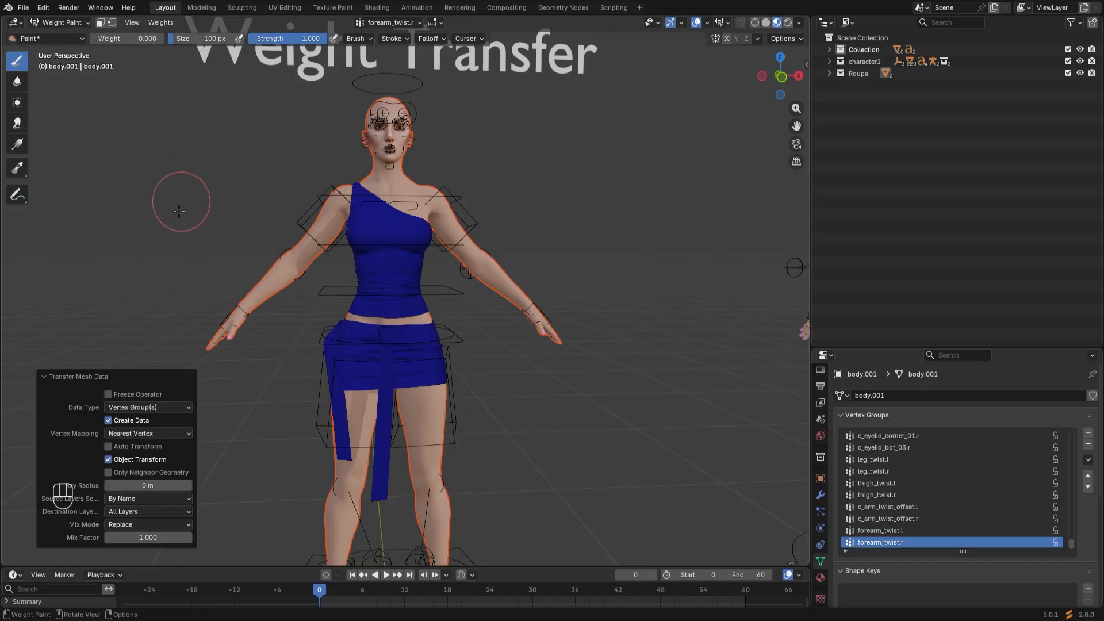
click(151, 499)
click(128, 513)
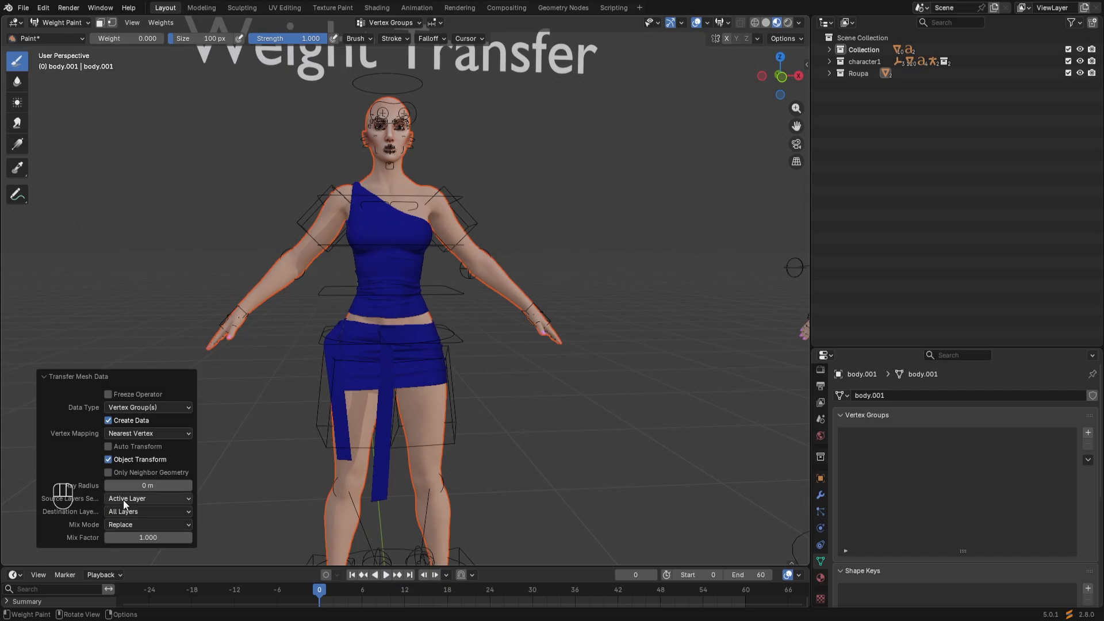
click(171, 498)
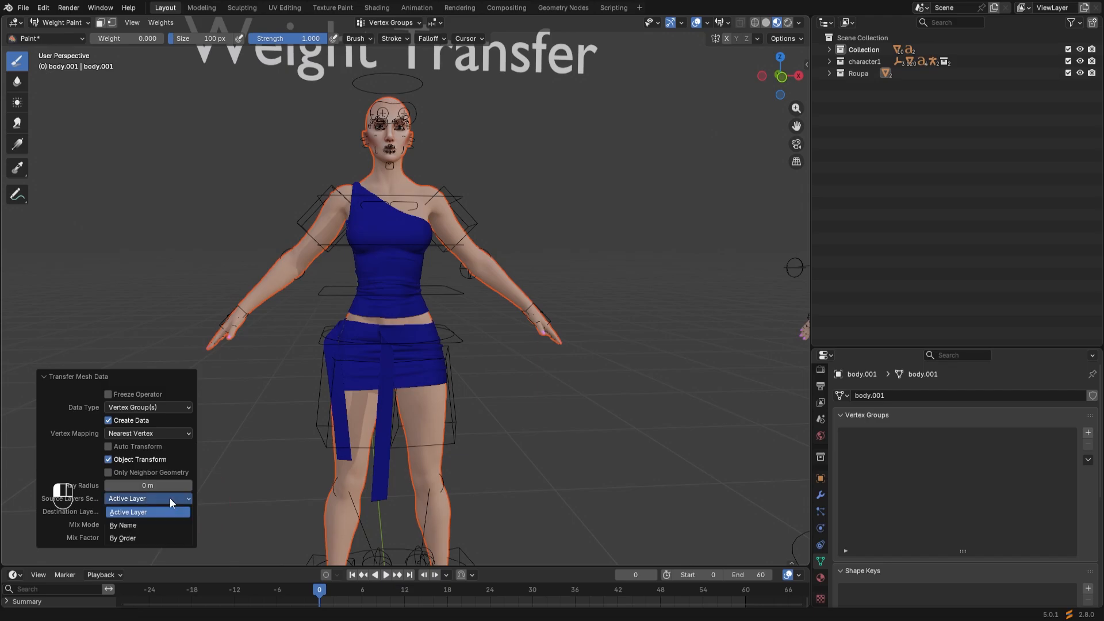
click(147, 526)
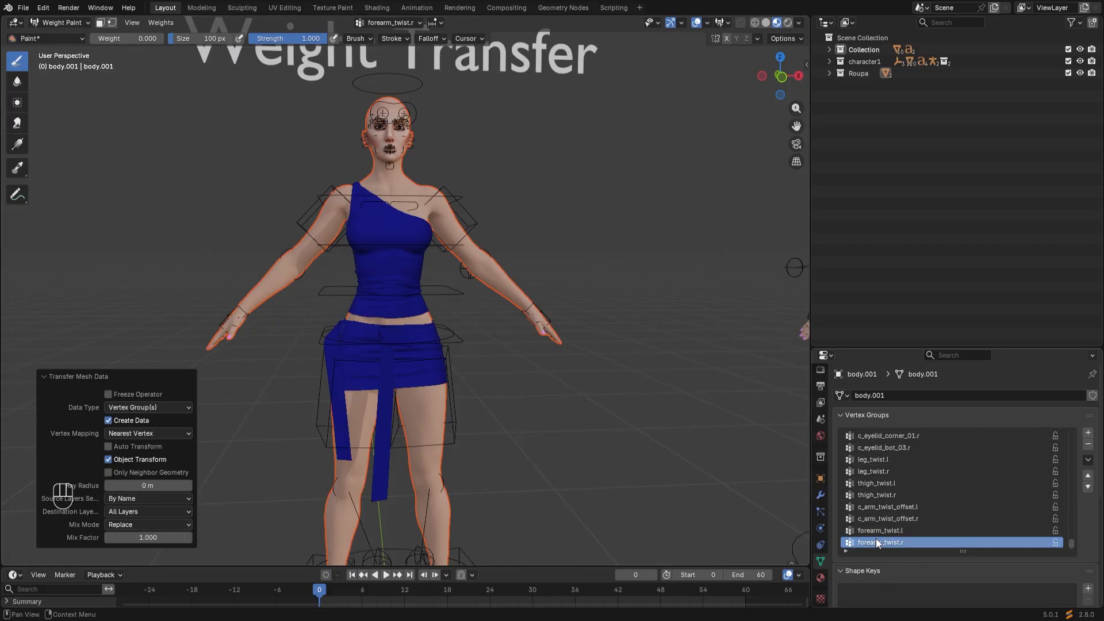
Examine the transferred weights on the clothing by going through its vertex groups from forearm_twist.l up to root.x
click(890, 531)
key(Up)
key(Up)
key(Up)
key(Up)
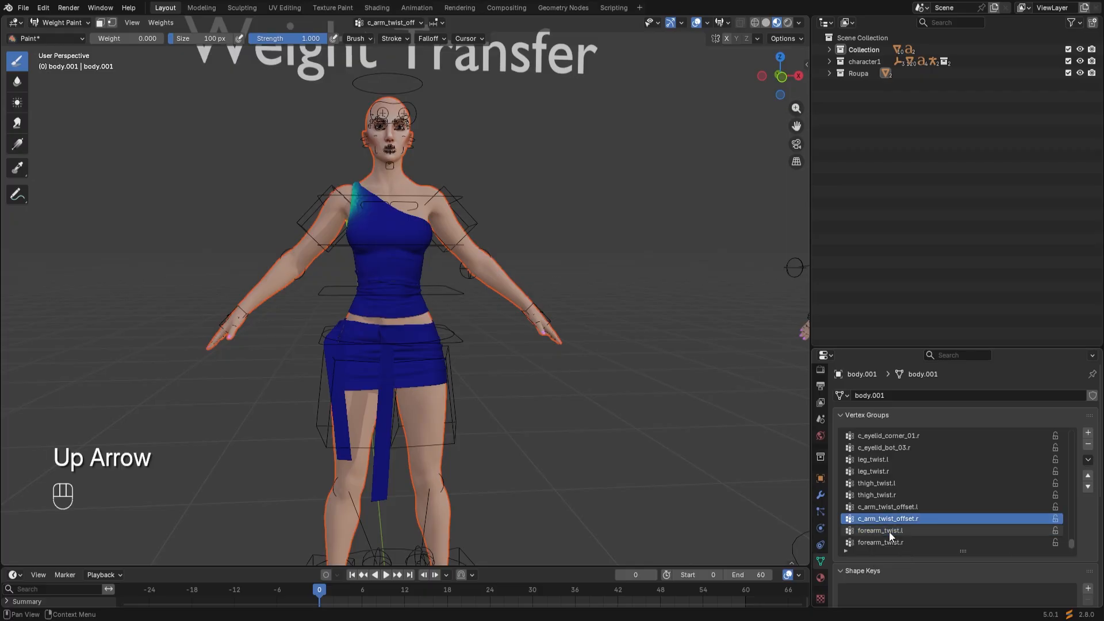
key(Down)
key(Up)
key(Up)
key(Up)
key(Up)
key(Up)
key(Up)
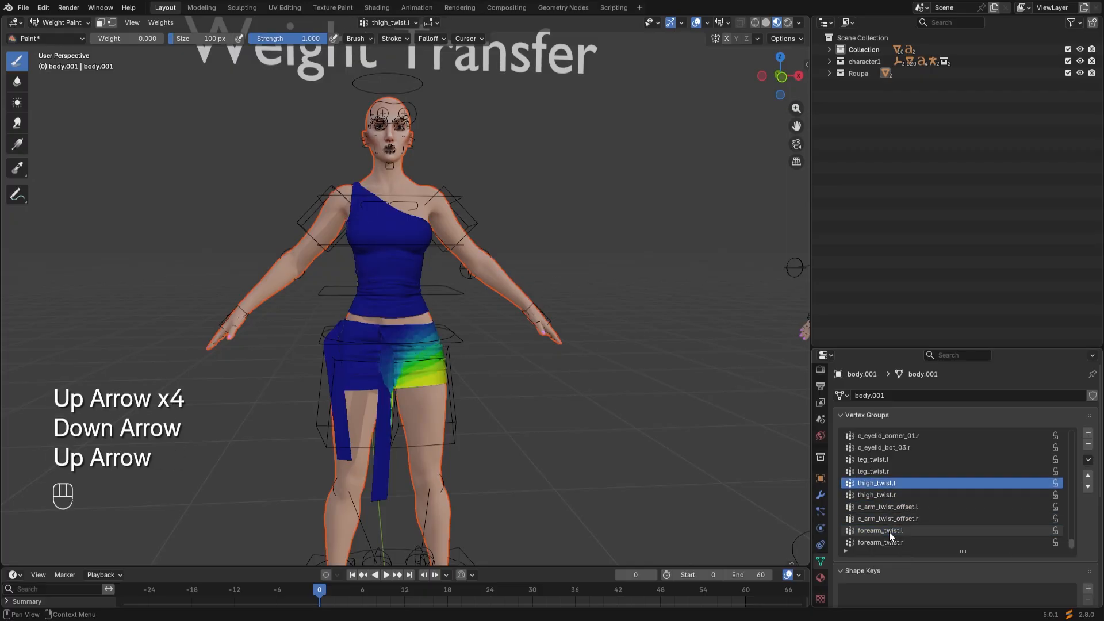
key(Up)
key(Up)
key(Up)
key(Up)
key(Up)
key(Up)
key(Up)
key(Up)
key(Up)
key(Up)
key(Up)
key(Up)
key(Up)
key(Up)
key(Up)
key(Up)
key(Up)
key(Up)
key(Up)
key(Up)
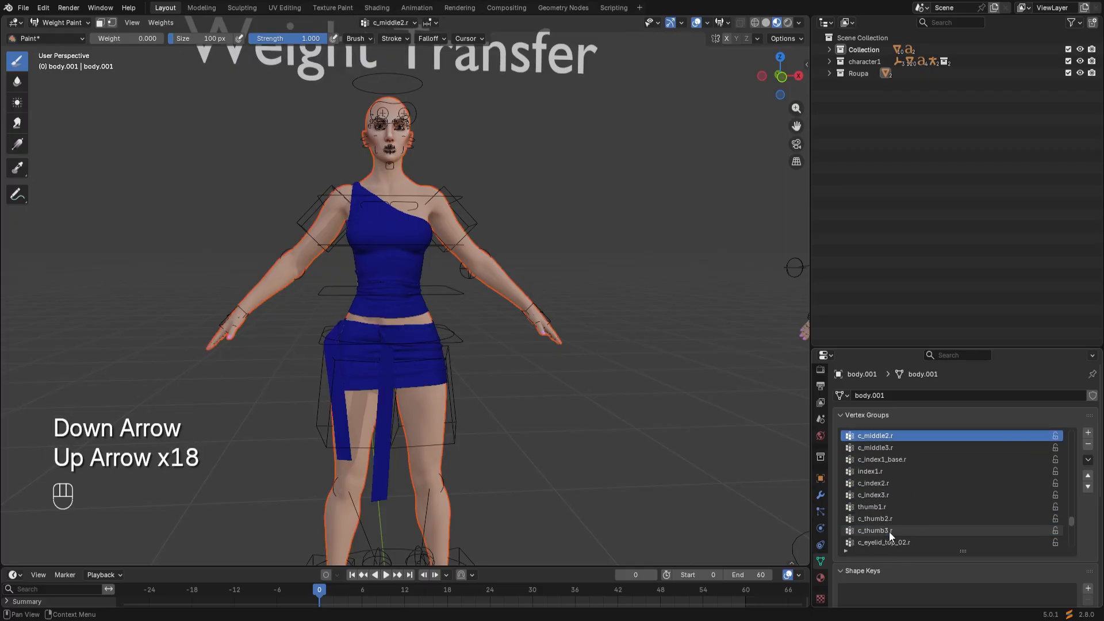
key(Up)
key(Up)
key(Up)
key(Up)
key(Up)
key(Up)
key(Up)
key(Up)
key(Up)
key(Up)
key(Up)
key(Up)
key(Up)
key(Up)
key(Up)
key(Up)
key(Up)
key(Up)
key(Up)
key(Up)
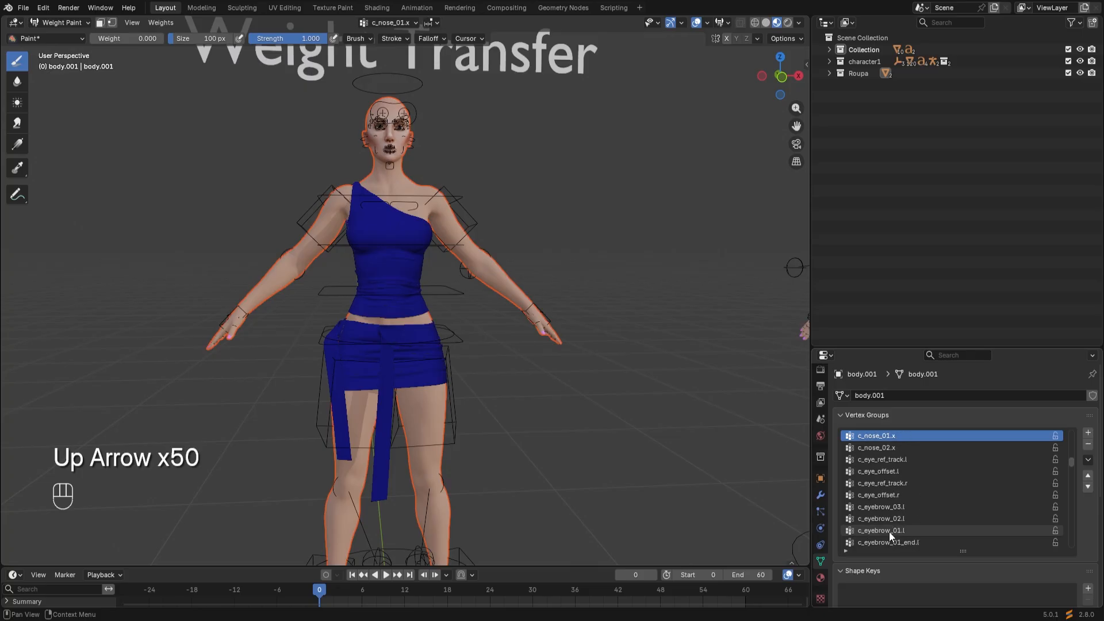
key(Up)
key(Up)
key(Up)
key(Up)
key(Up)
key(Up)
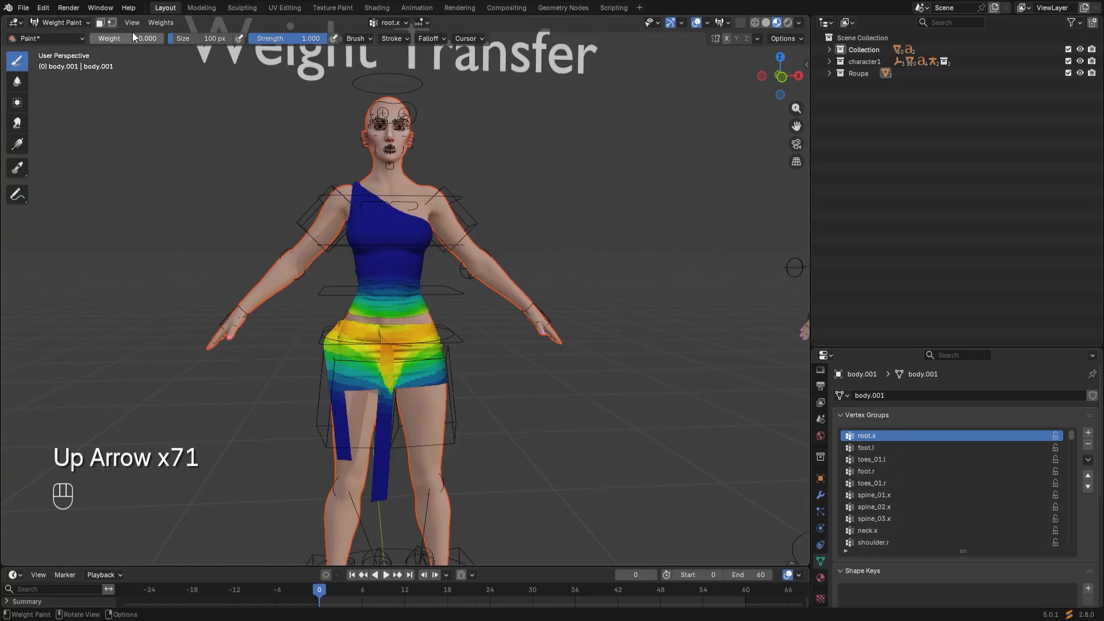
Smooth the clothing's vertex weights with the subset All Groups, factor 0.500 and 5 iterations
click(160, 22)
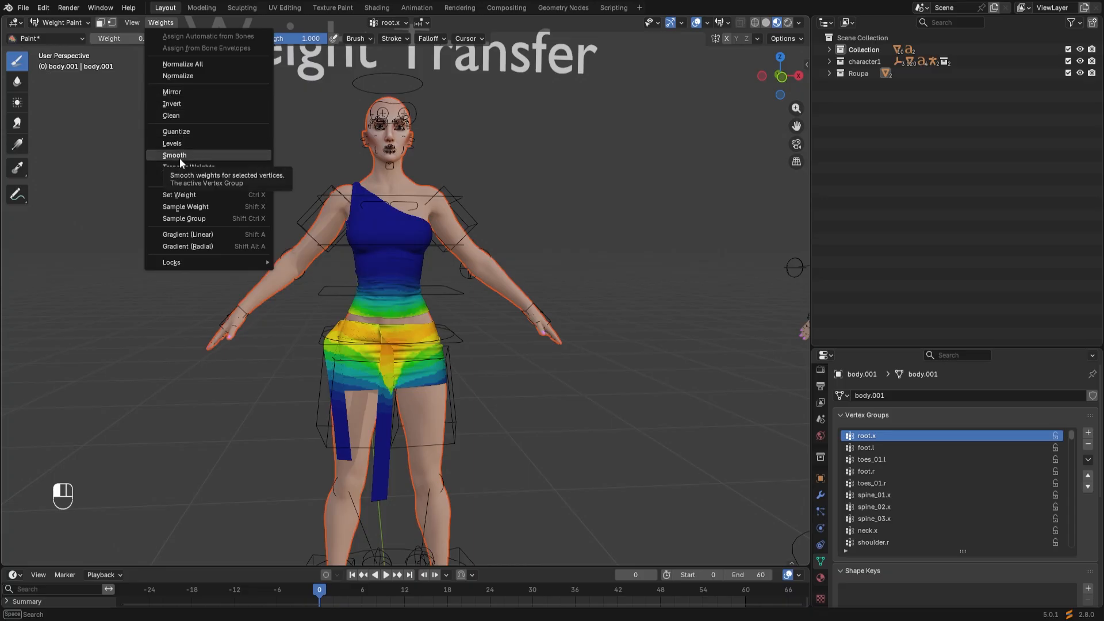
click(160, 205)
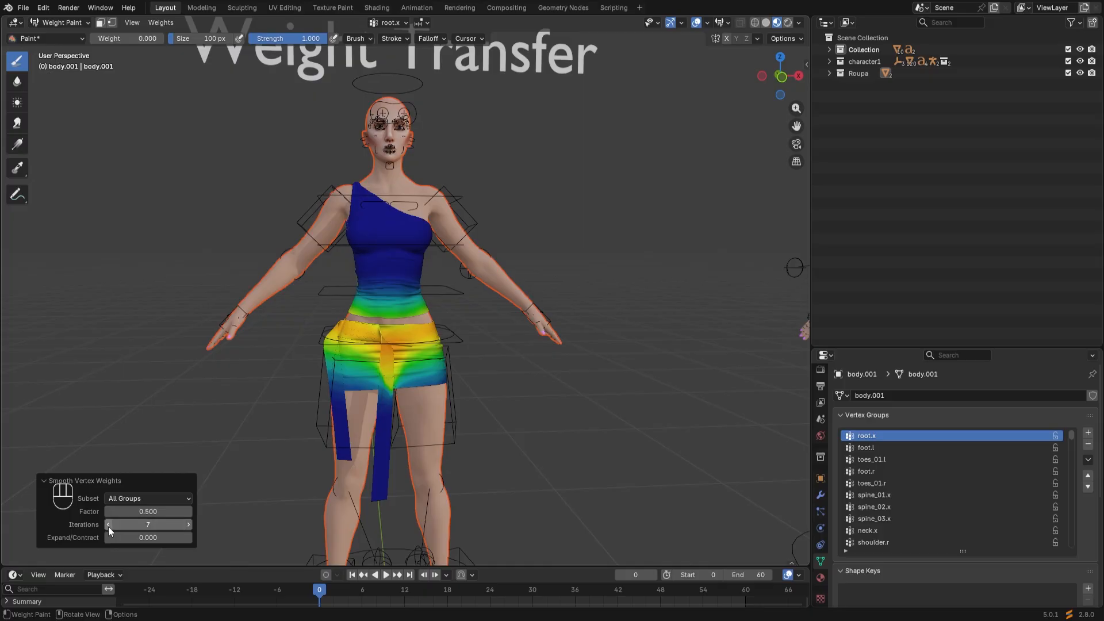
drag(108, 525, 108, 525)
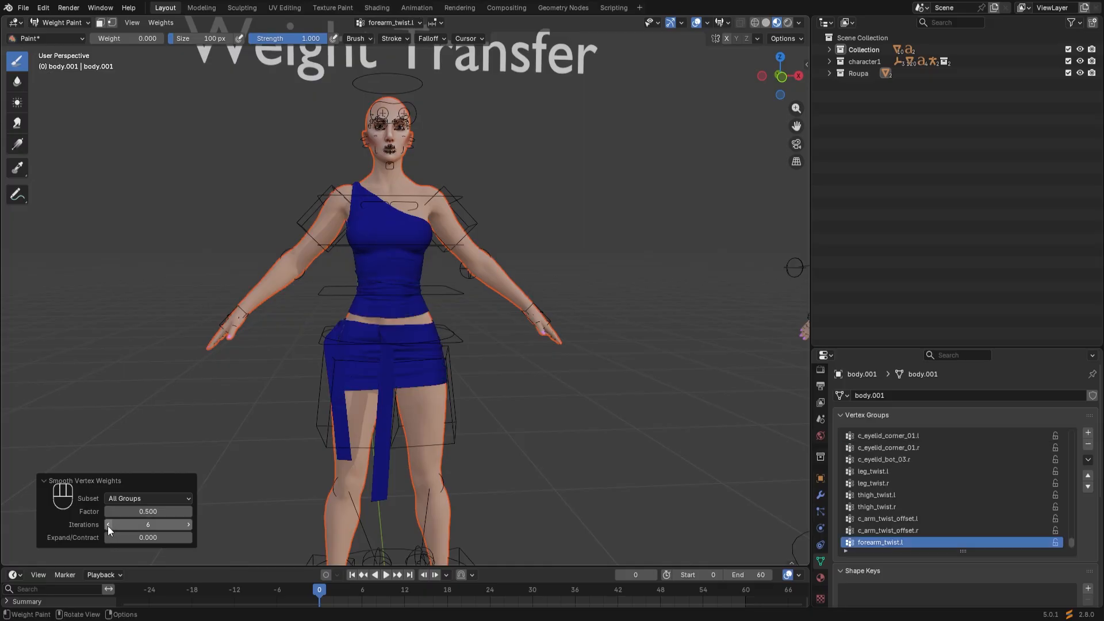
click(108, 525)
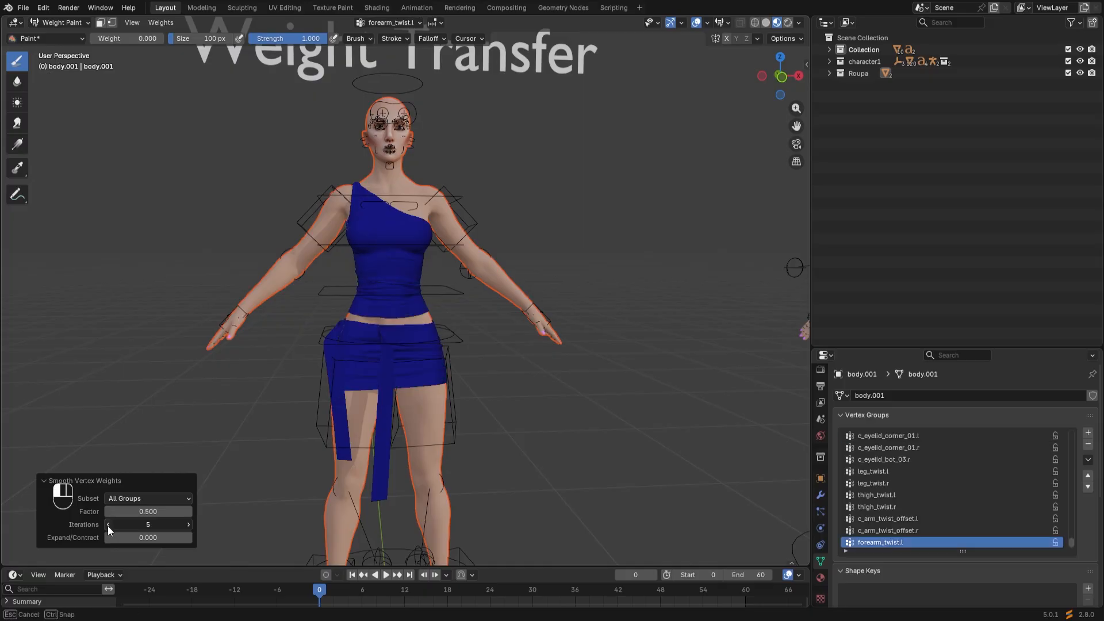
Set the iterations of the clothing's vertex weight smoothing to 2
click(108, 526)
click(108, 525)
click(108, 526)
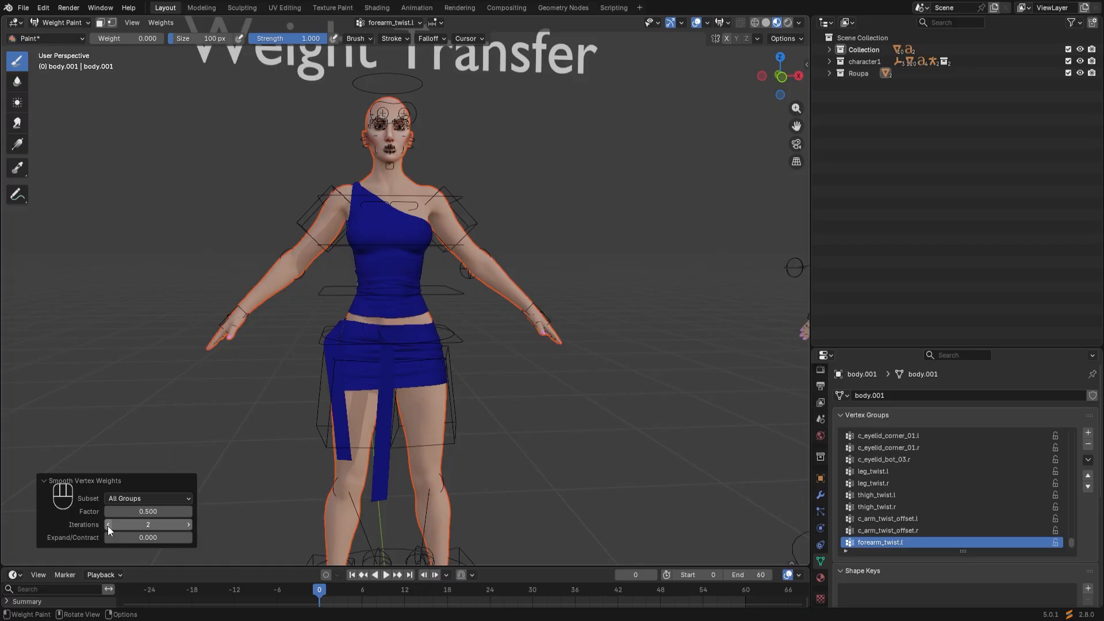
Select the root.x vertex group and check its smoothed weights around the clothing's waist and skirt
scroll(969, 467, up, 6)
click(1072, 533)
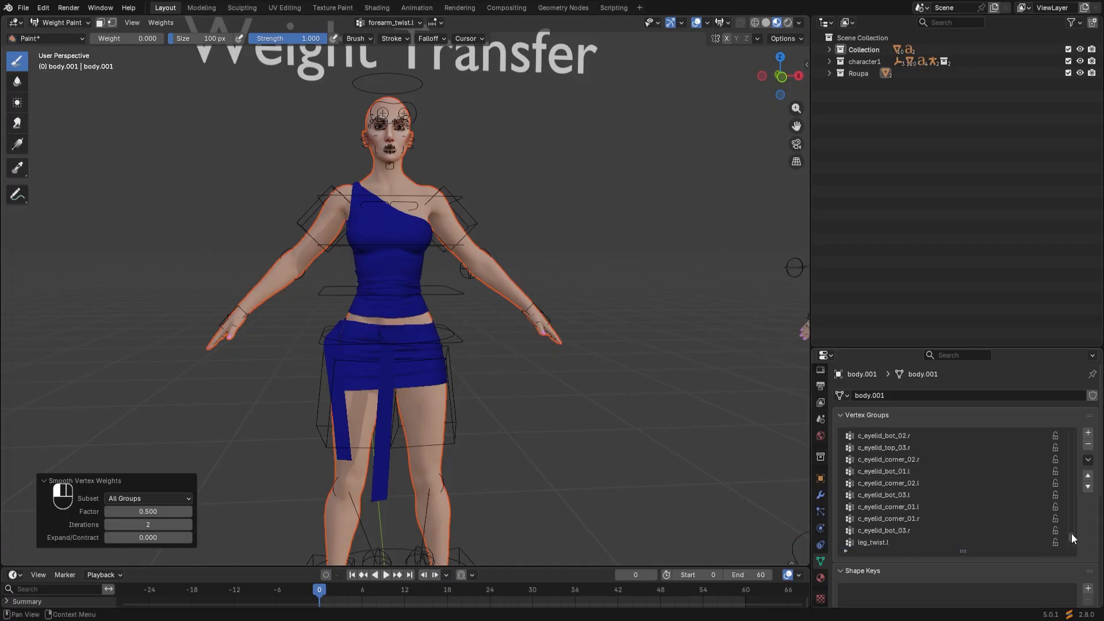
drag(1071, 533, 1079, 426)
click(927, 438)
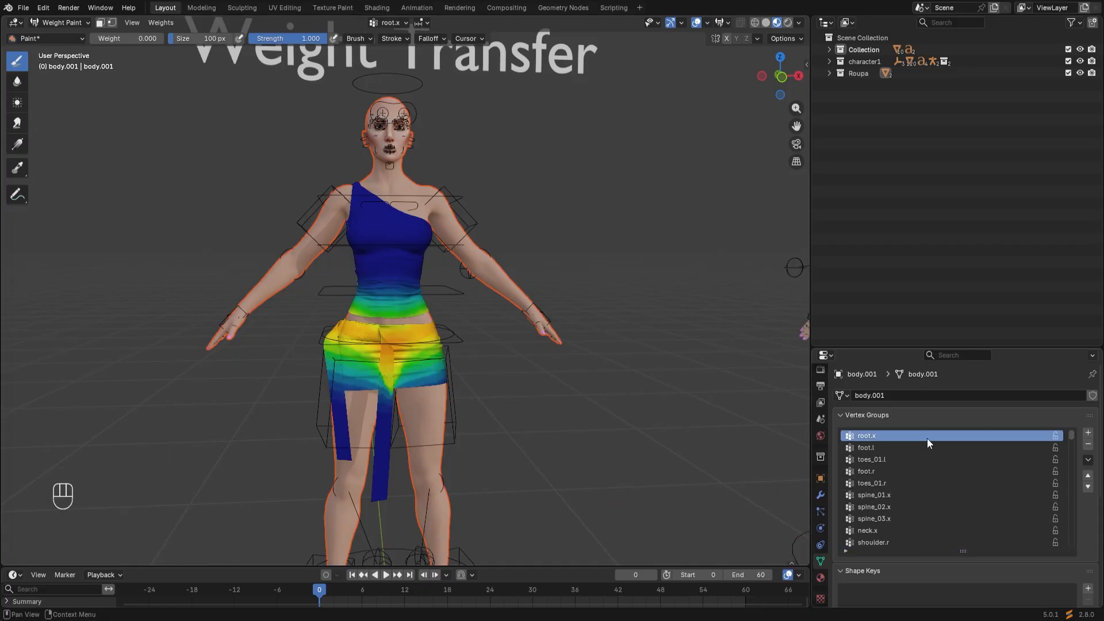
scroll(378, 390, up, 5)
scroll(377, 390, down, 2)
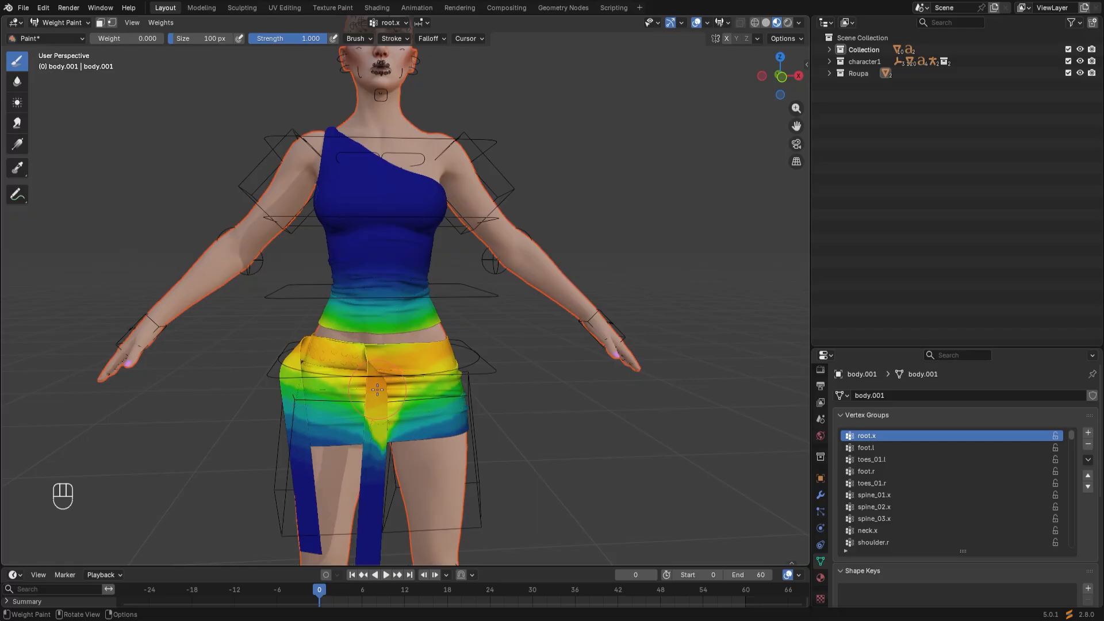
Smooth the clothing's vertex weights once more, with the iterations set to 5
click(163, 22)
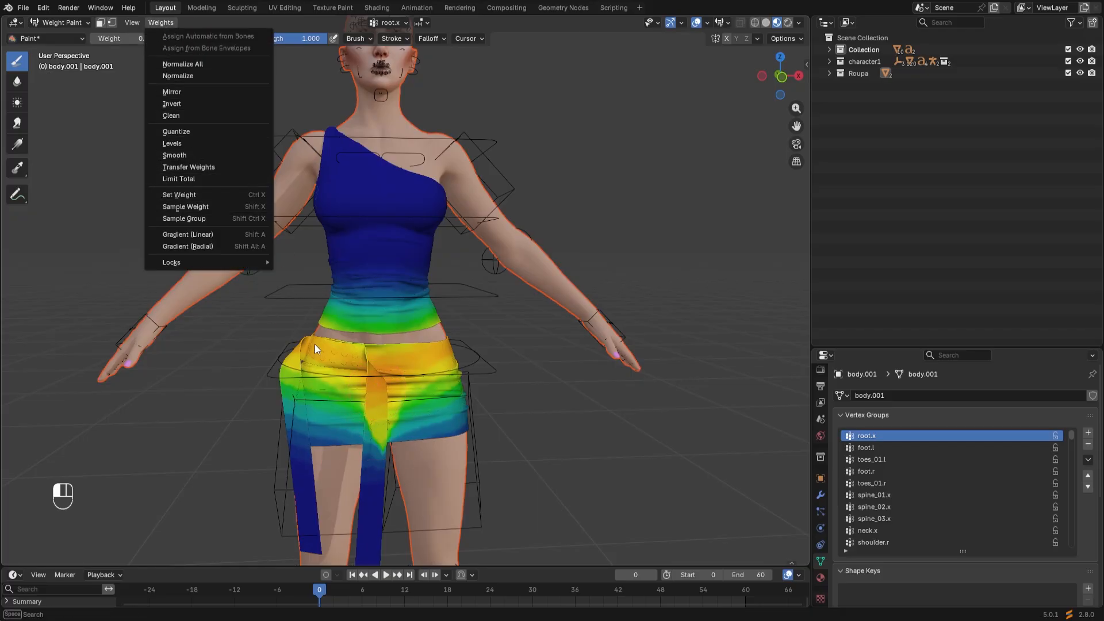
click(182, 153)
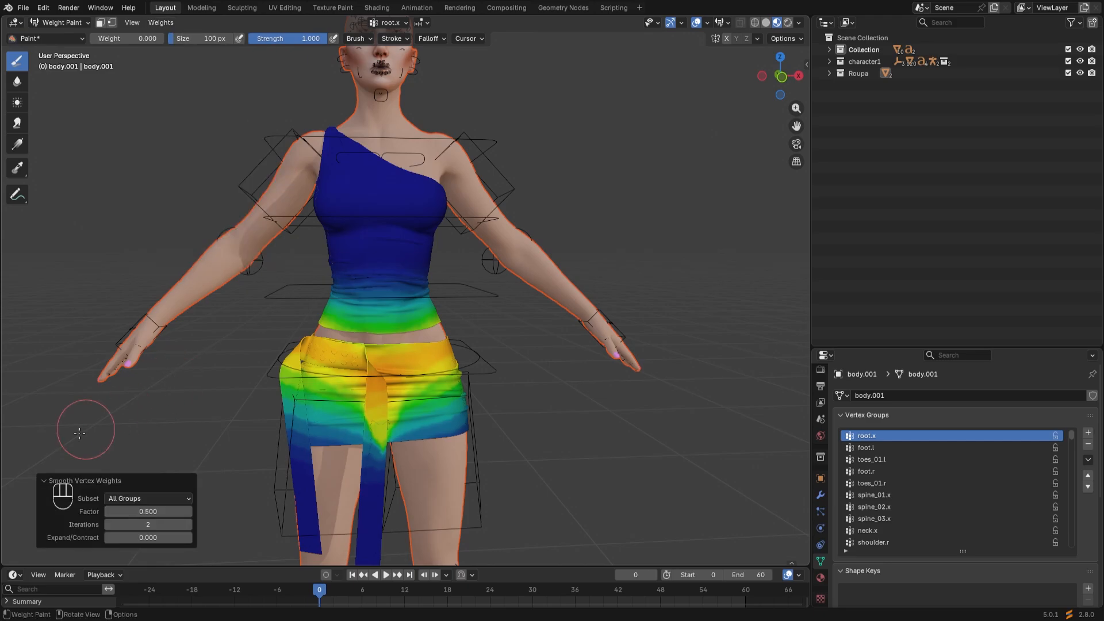
click(153, 524)
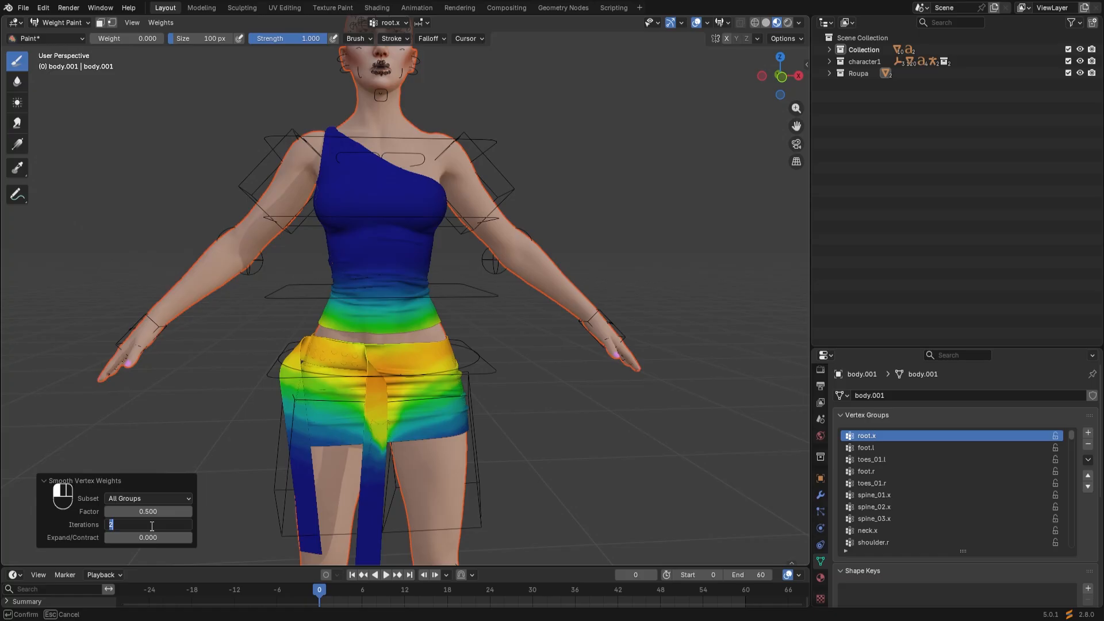
text(5)
key(Return)
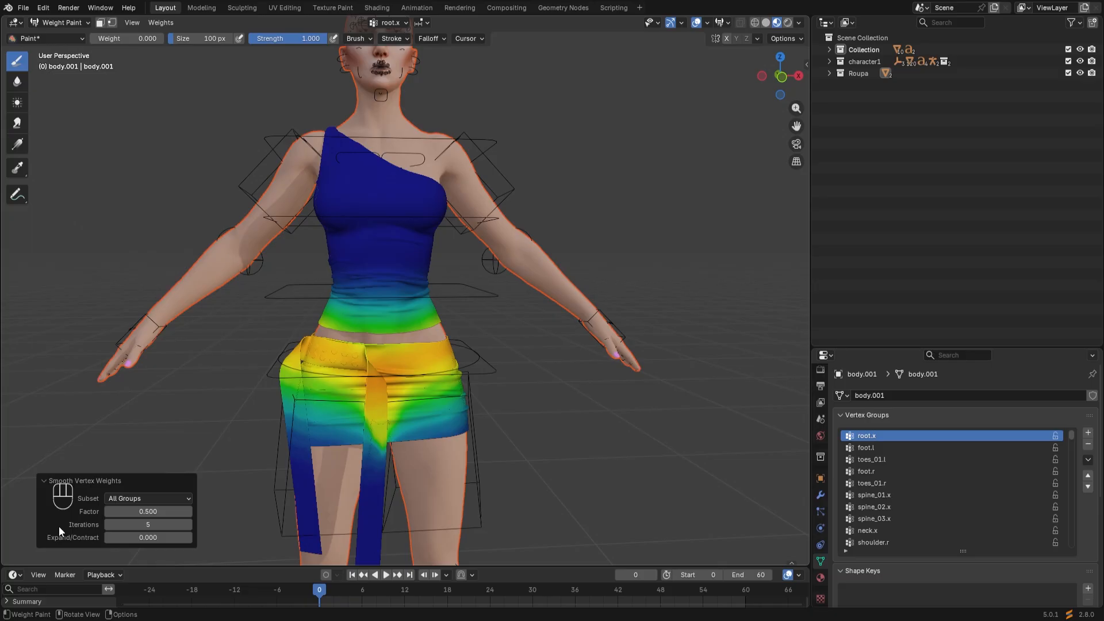
Keep the smoothing subset on All Groups and set the iterations to 6
click(150, 500)
click(141, 511)
click(159, 499)
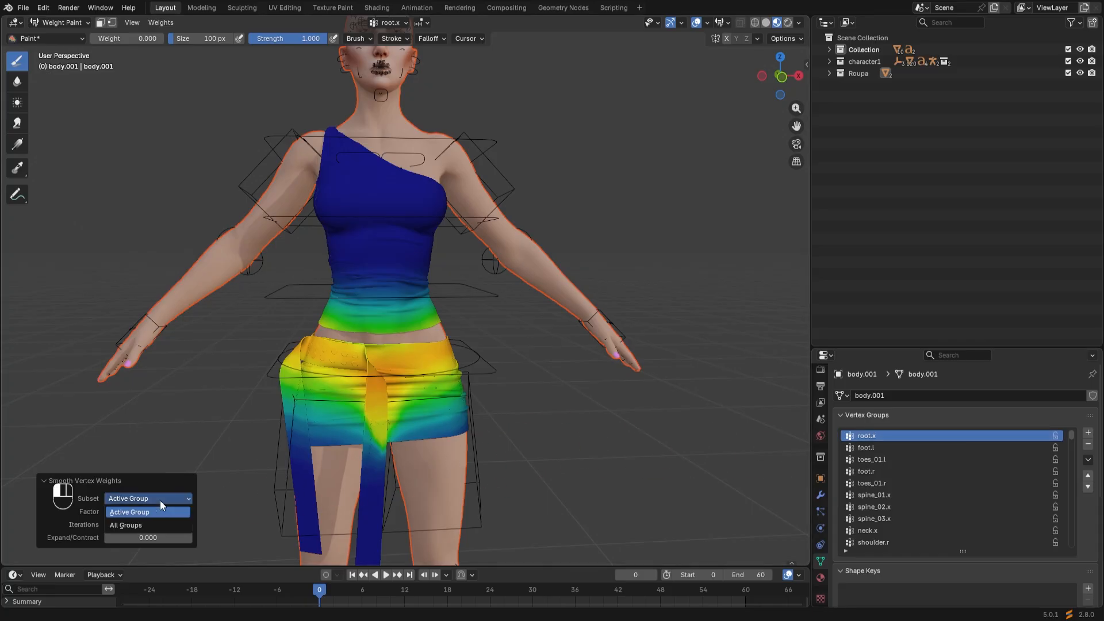
click(133, 525)
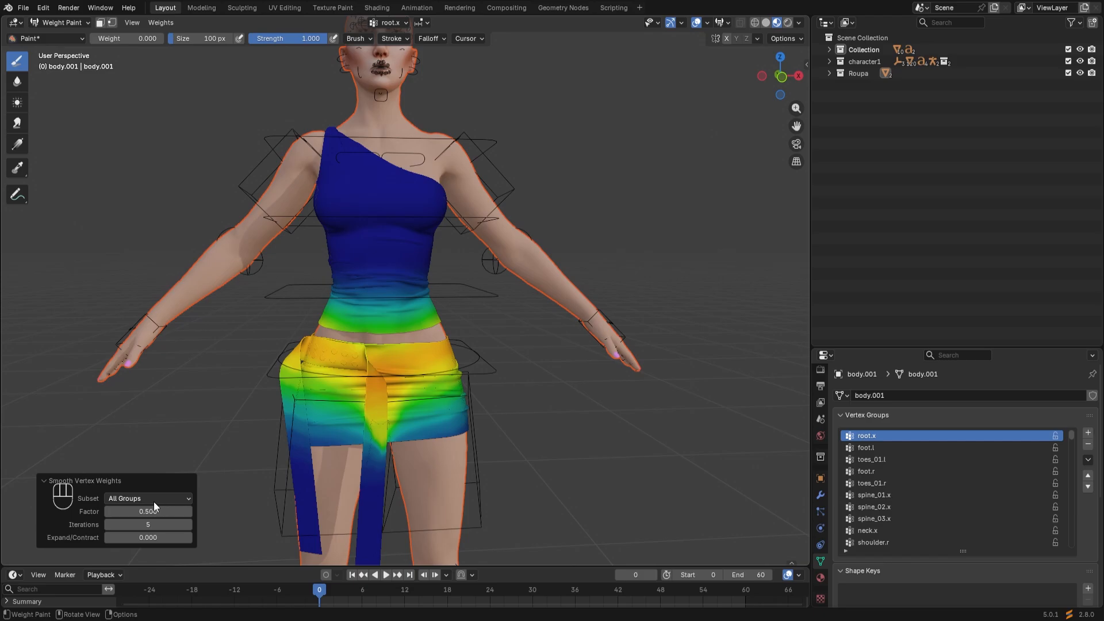
click(150, 499)
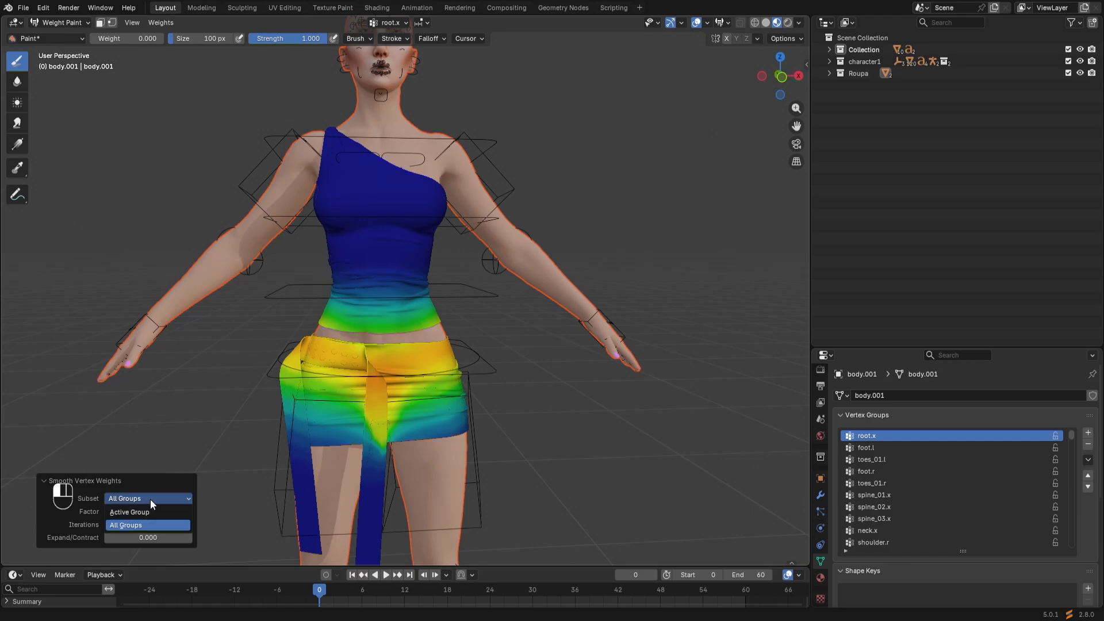
click(122, 527)
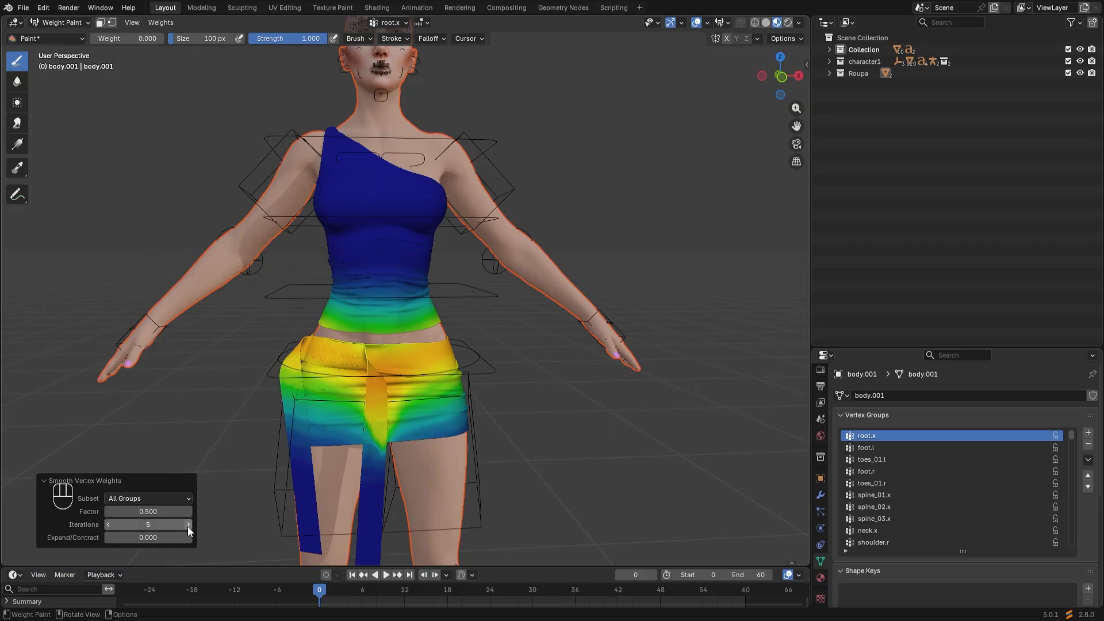
drag(187, 526, 187, 525)
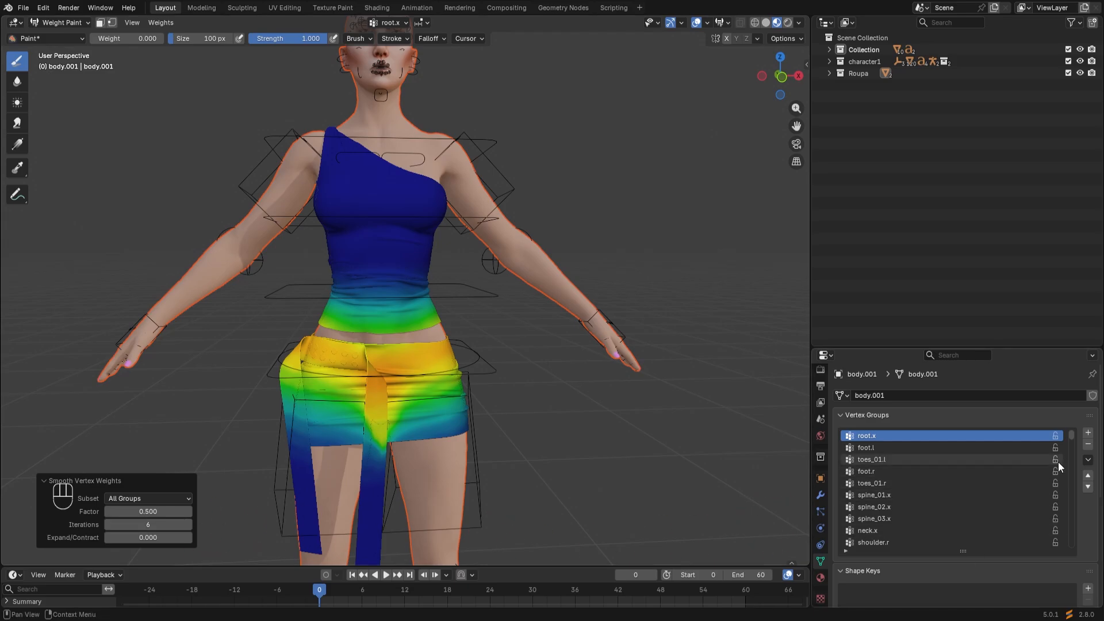
Examine the smoothed weights of the forearm_twist.r and root.x vertex groups on the clothing
drag(1070, 437, 1072, 568)
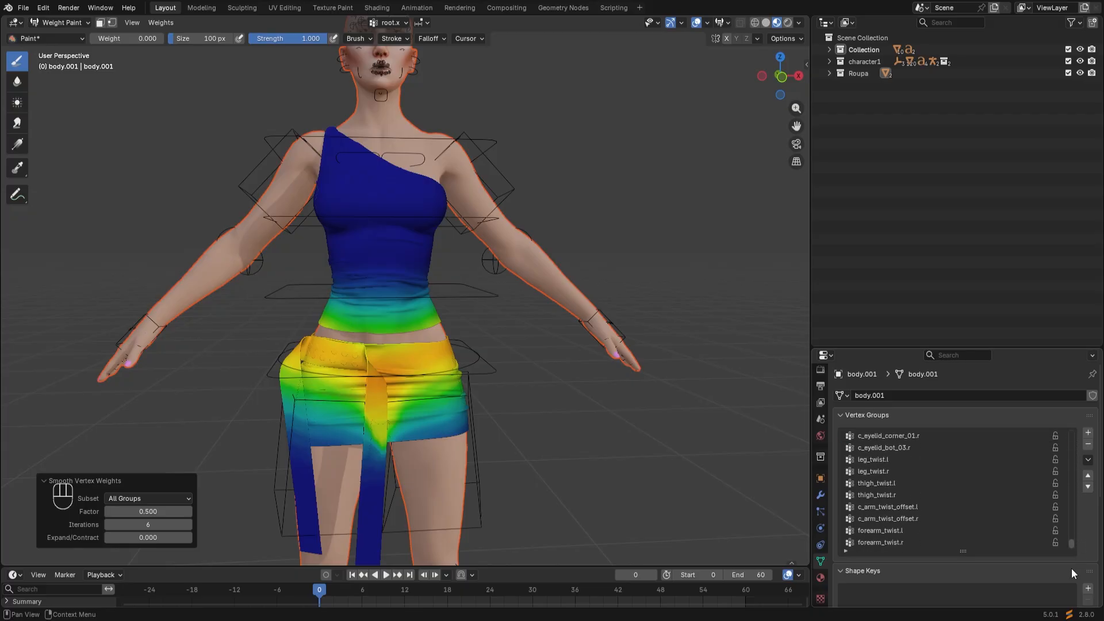
click(885, 541)
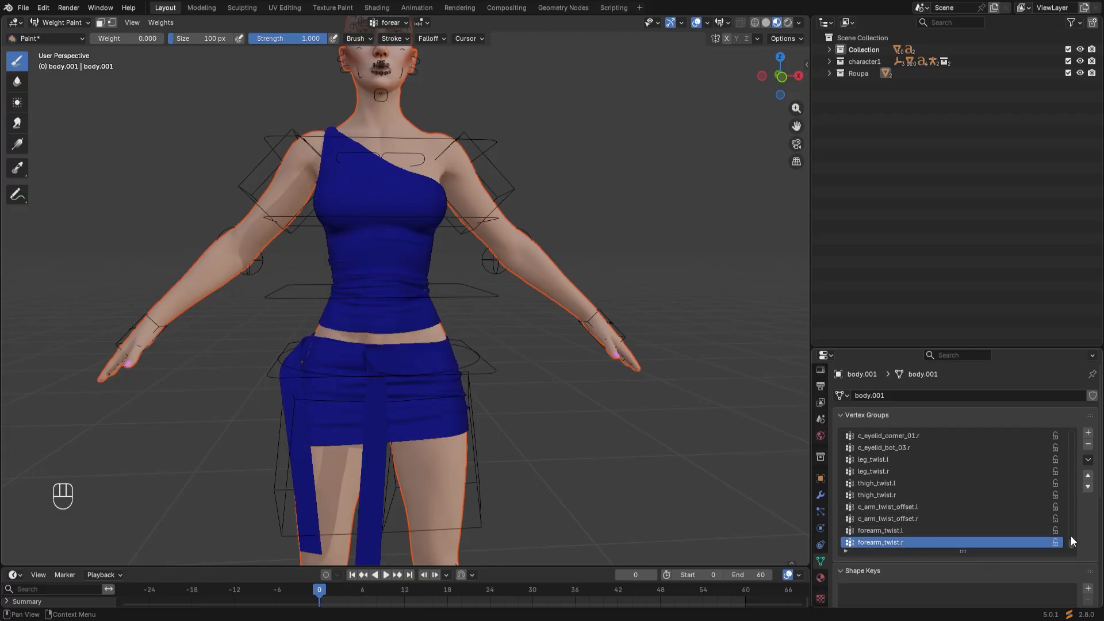
drag(1071, 543, 1072, 450)
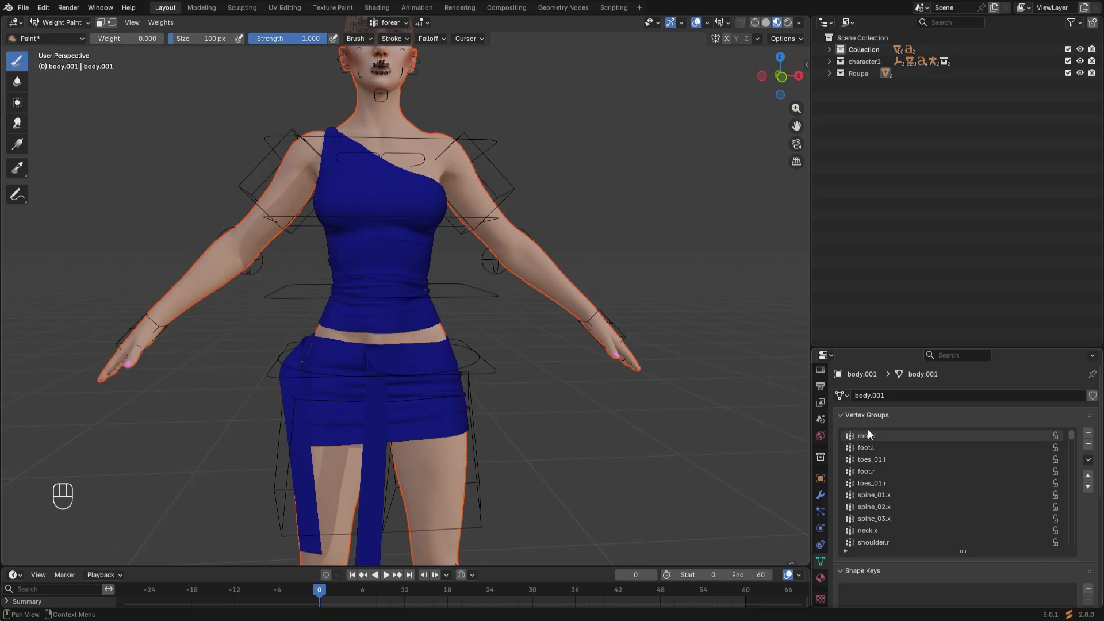
click(871, 440)
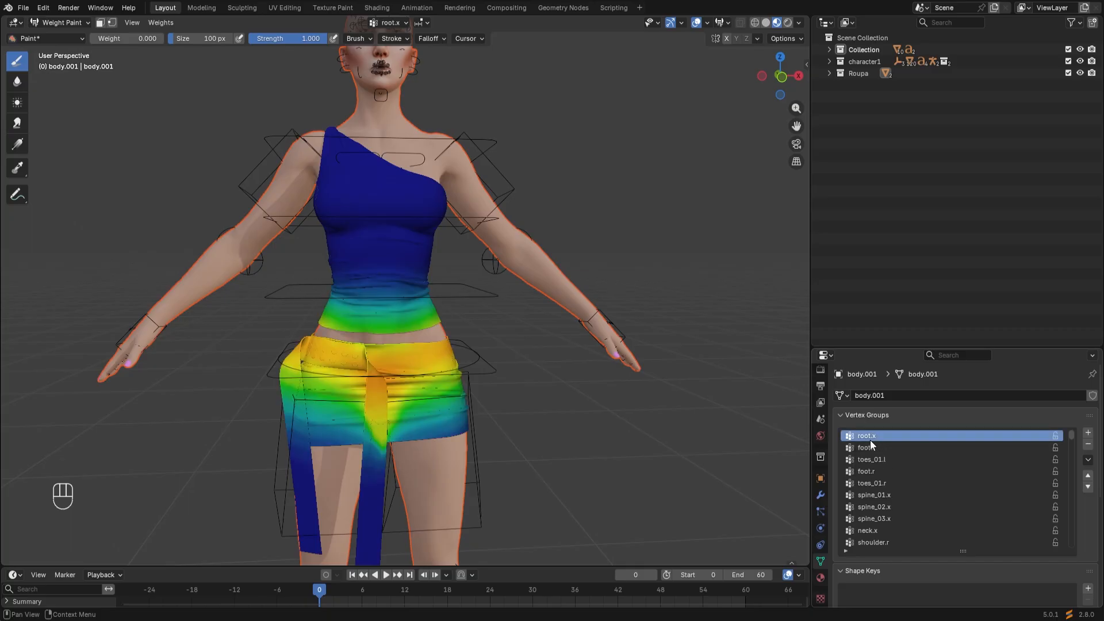
scroll(368, 454, down, 3)
scroll(368, 454, up, 2)
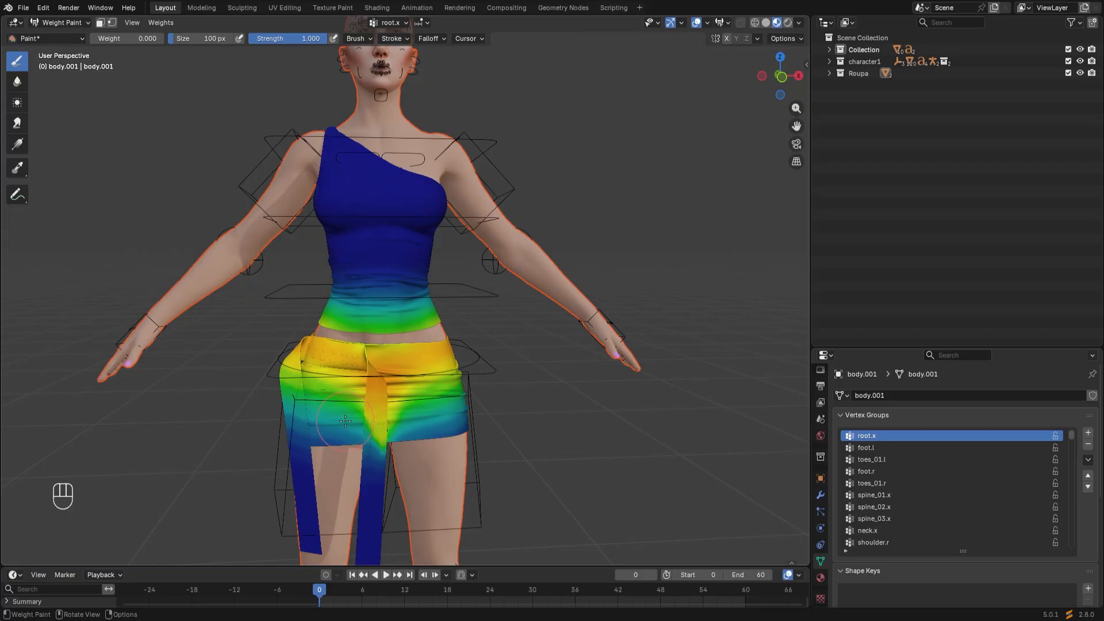
mouse_move(390, 328)
middle_down()
mouse_move(389, 418)
mouse_move(489, 426)
mouse_move(486, 323)
mouse_move(522, 346)
mouse_move(511, 352)
middle_up()
scroll(489, 426, down, 4)
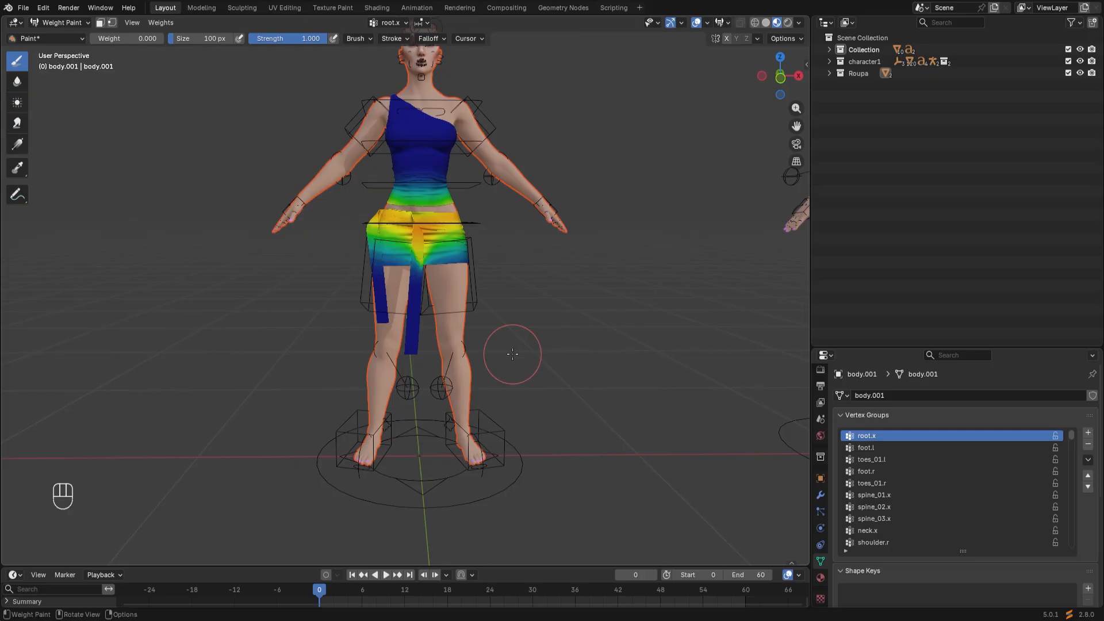
Remove the foot.l vertex group from the clothing
click(871, 449)
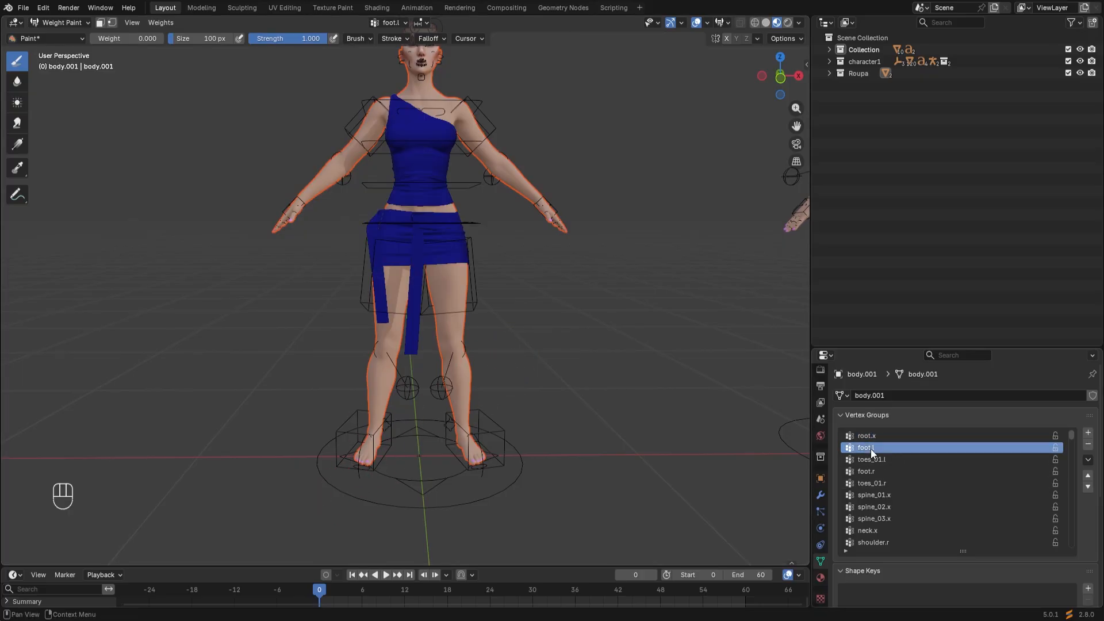
click(1087, 445)
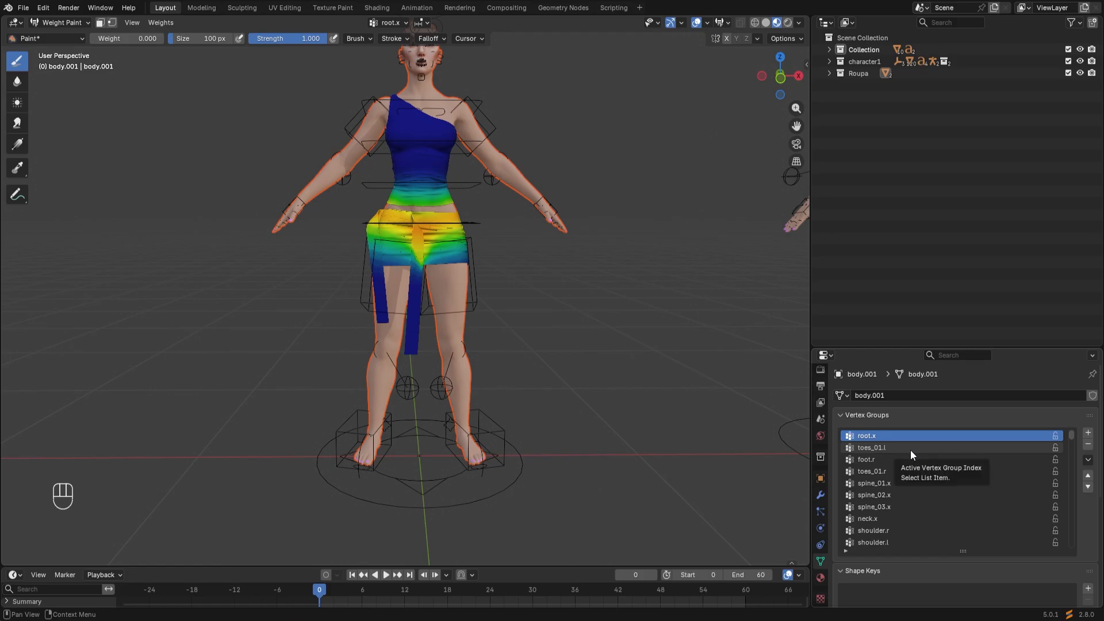
key(ctrl+z)
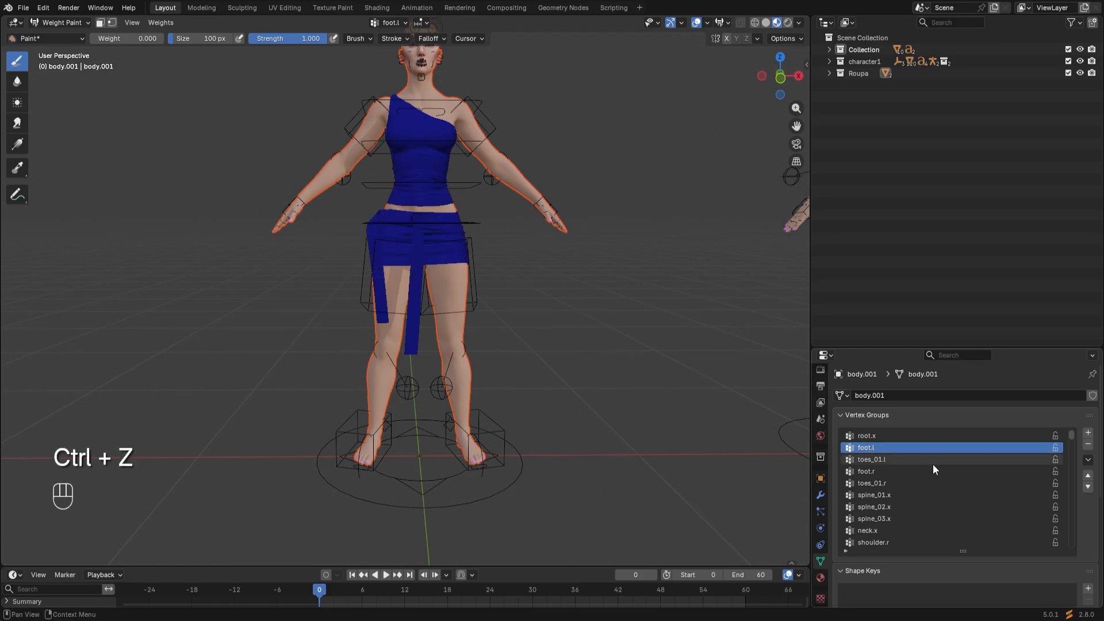
click(1087, 447)
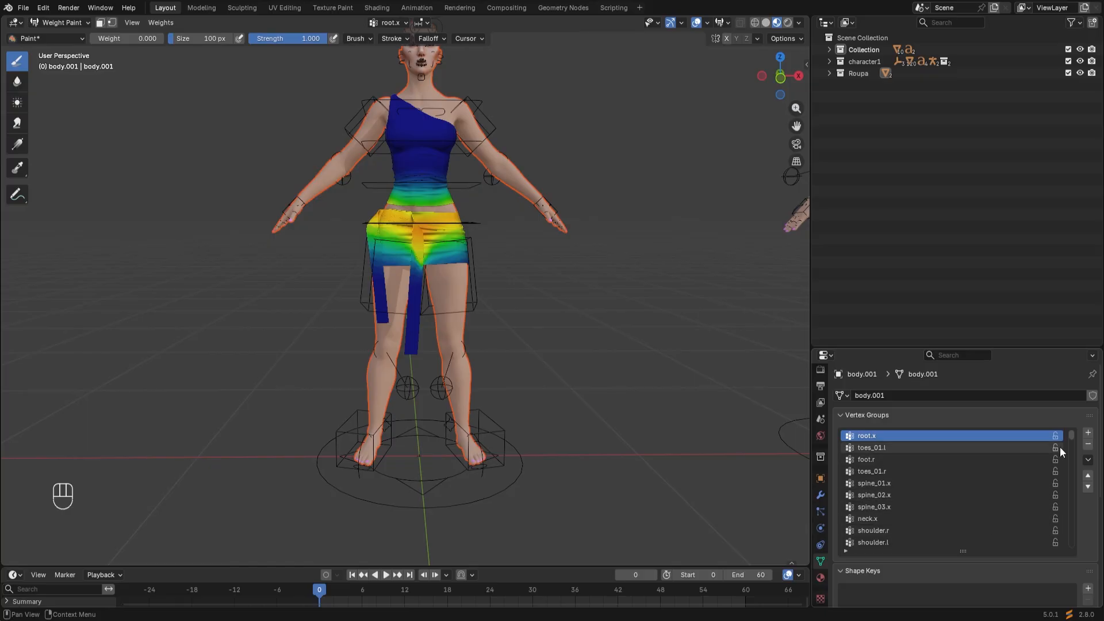
Remove the forearm_twist.r and forearm_twist.l vertex groups from the clothing
drag(1073, 434, 1073, 549)
click(889, 545)
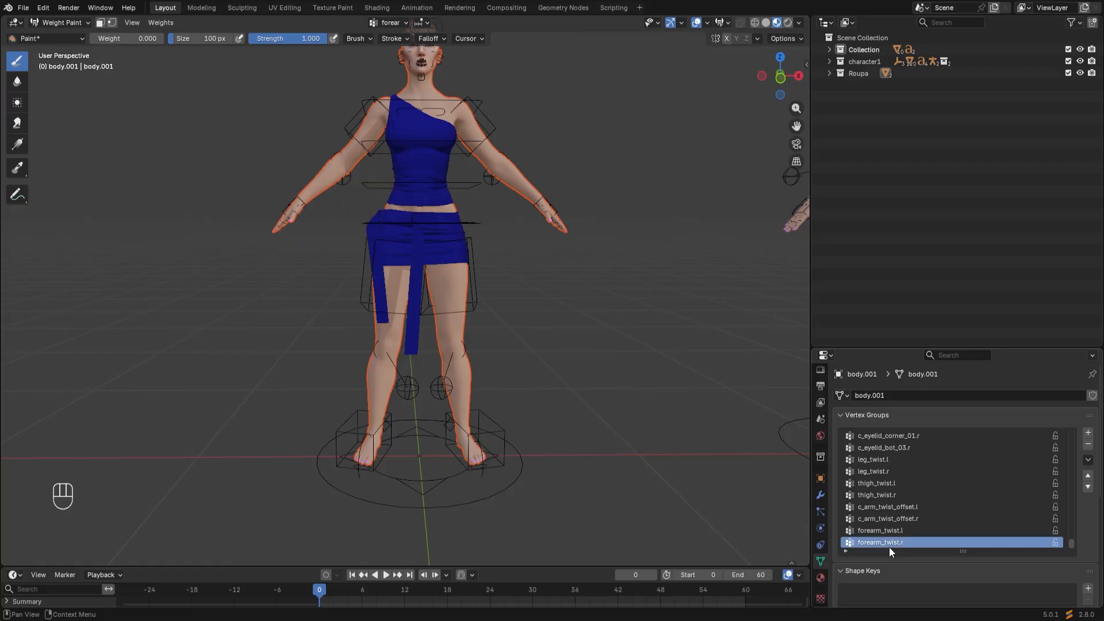
middle_drag(517, 346, 493, 388)
scroll(495, 362, up, 3)
scroll(478, 373, down, 2)
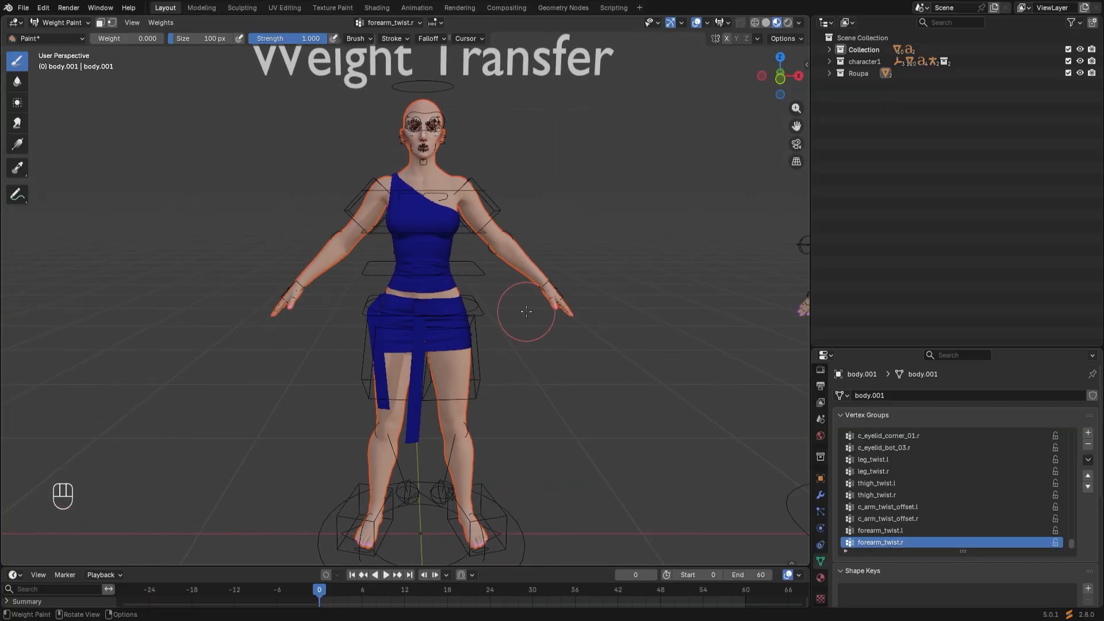
click(1089, 445)
middle_drag(266, 345, 690, 299)
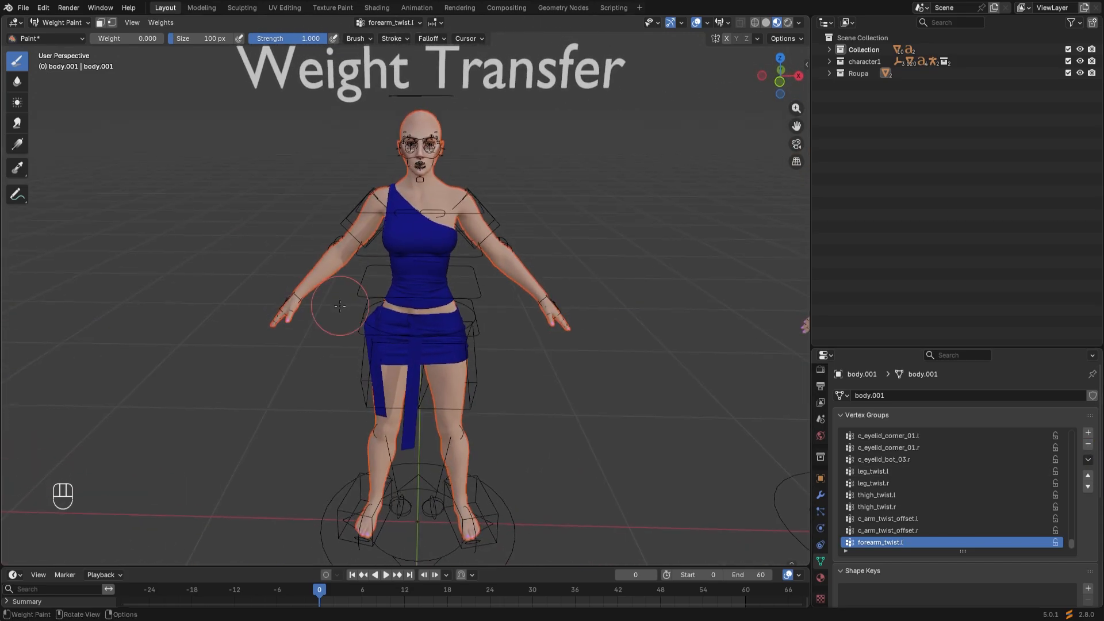
click(1090, 447)
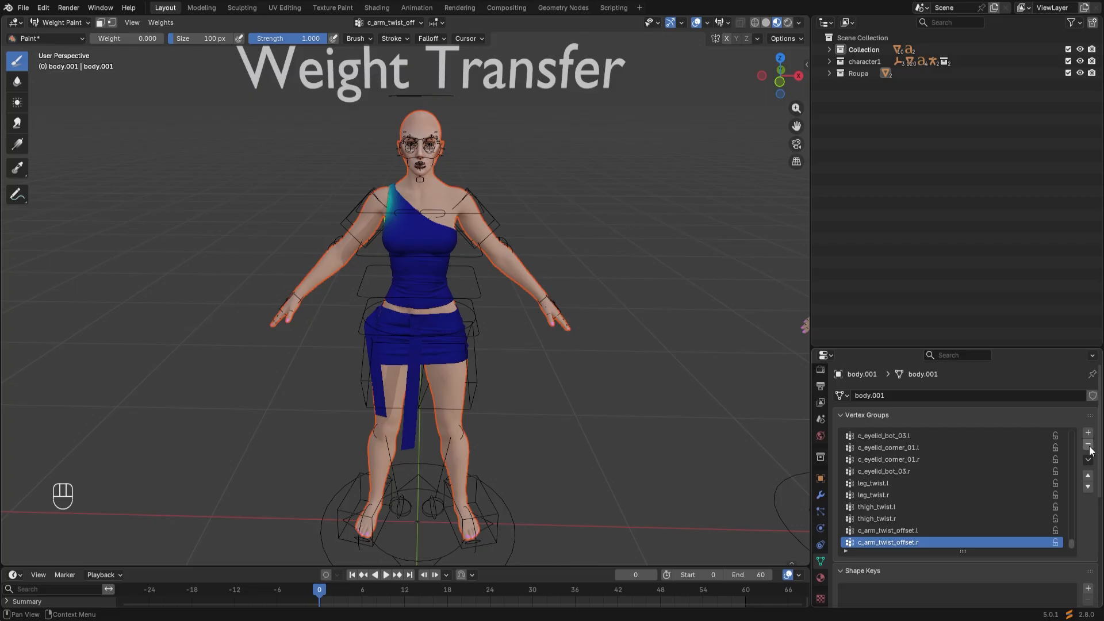
Examine the c_arm_twist_offset.r weights around the clothing's shoulder strap from the back and the front
middle_drag(510, 365, 592, 299)
scroll(493, 272, up, 4)
scroll(493, 272, down, 2)
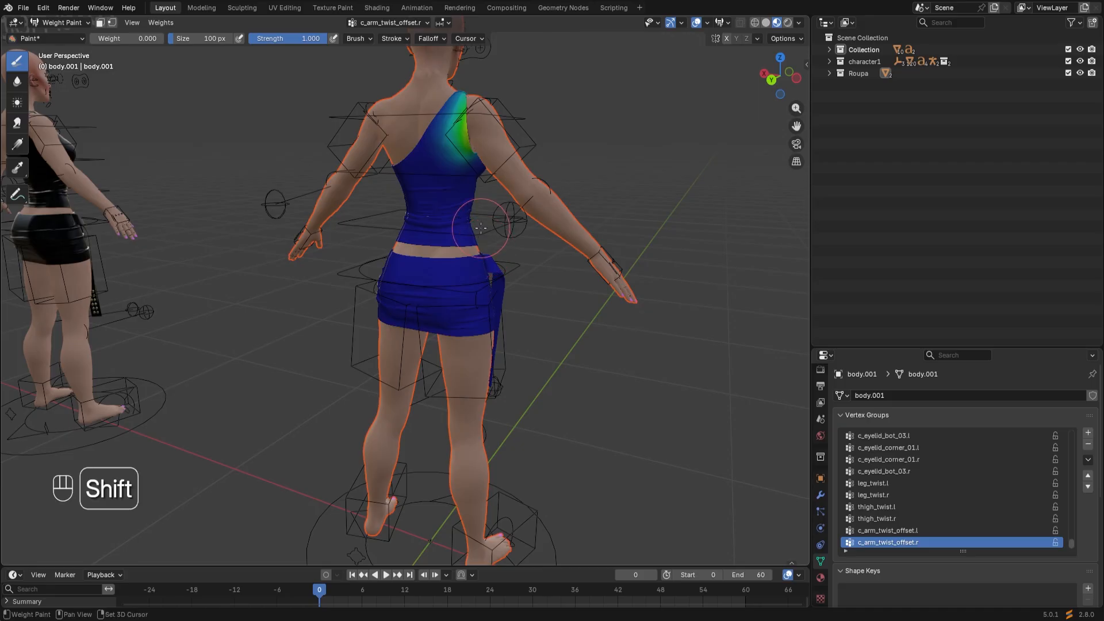
shift+middle_drag(481, 207, 457, 340)
scroll(456, 303, up, 4)
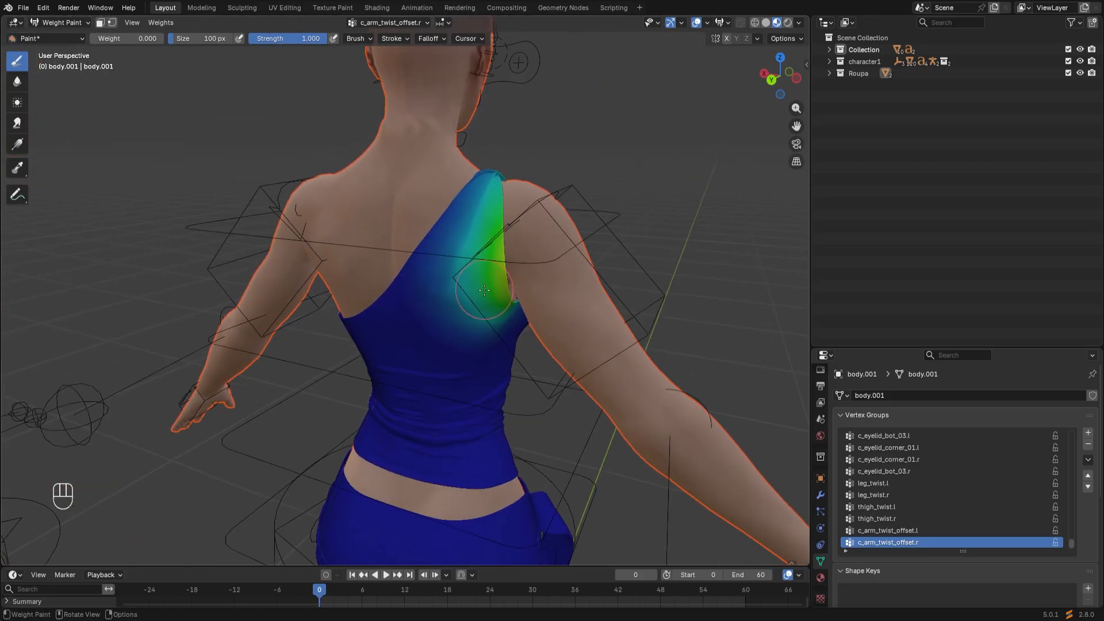
drag(485, 291, 476, 305)
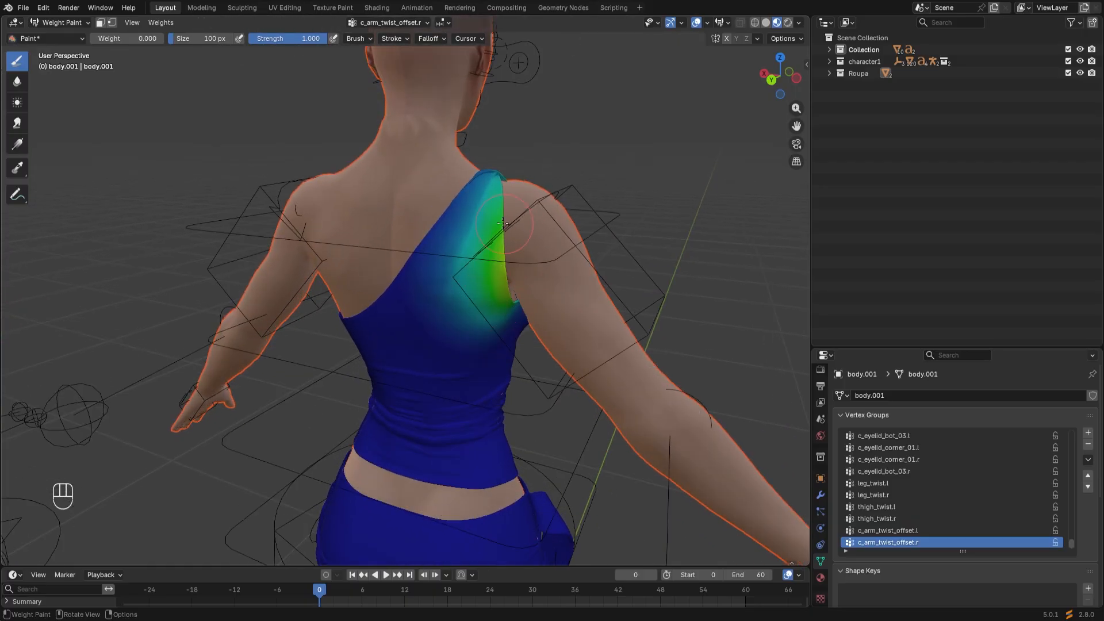
drag(476, 307, 534, 309)
middle_drag(558, 282, 334, 280)
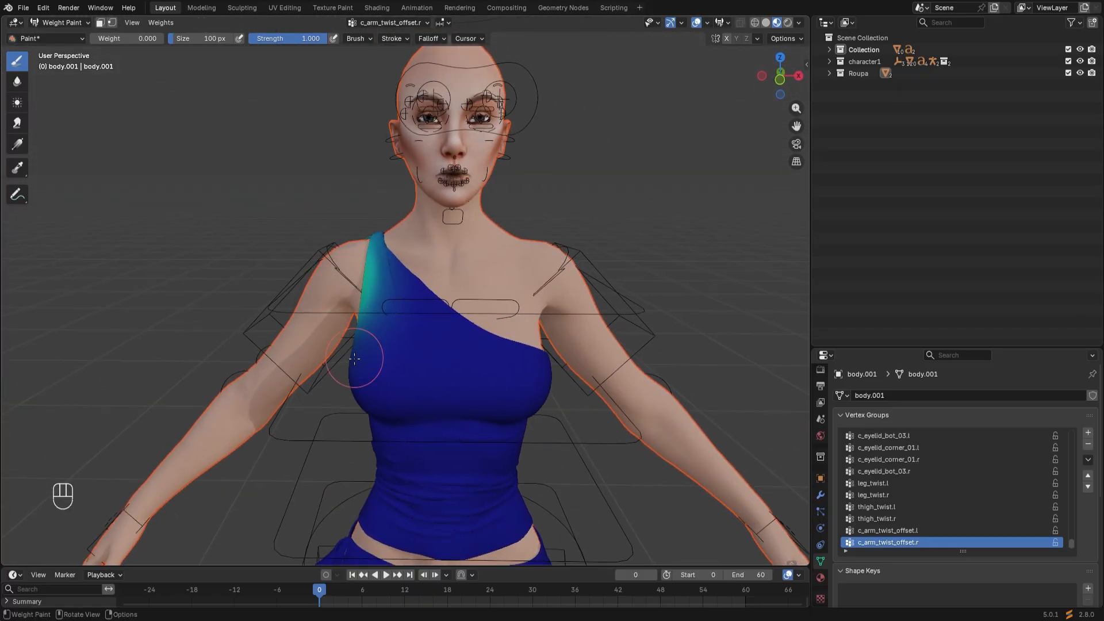
middle_drag(372, 313, 429, 297)
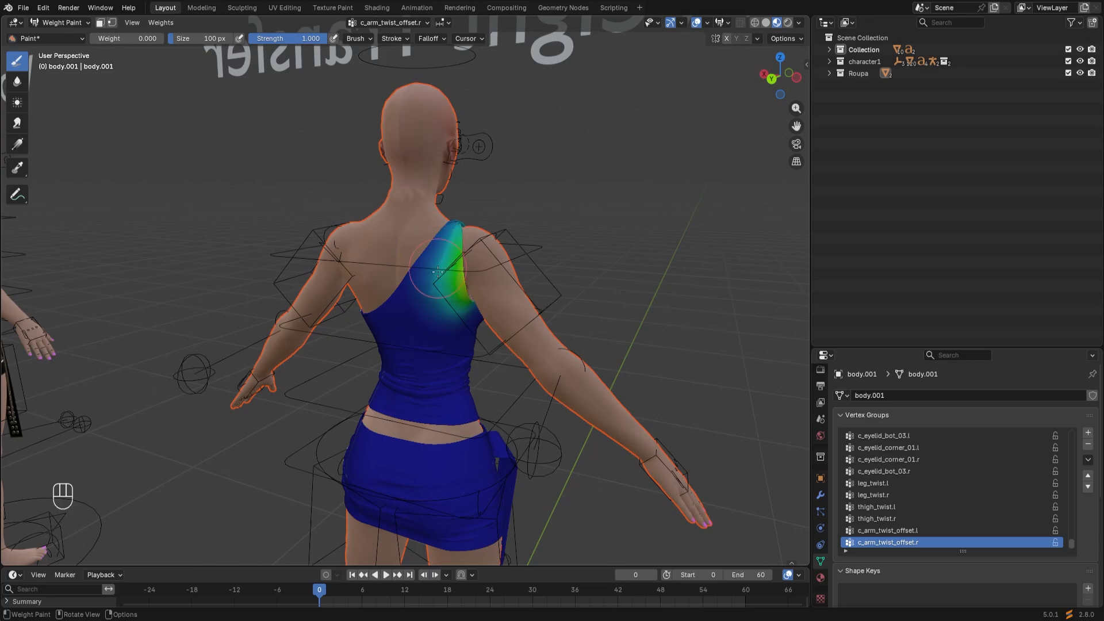
middle_drag(444, 250, 271, 315)
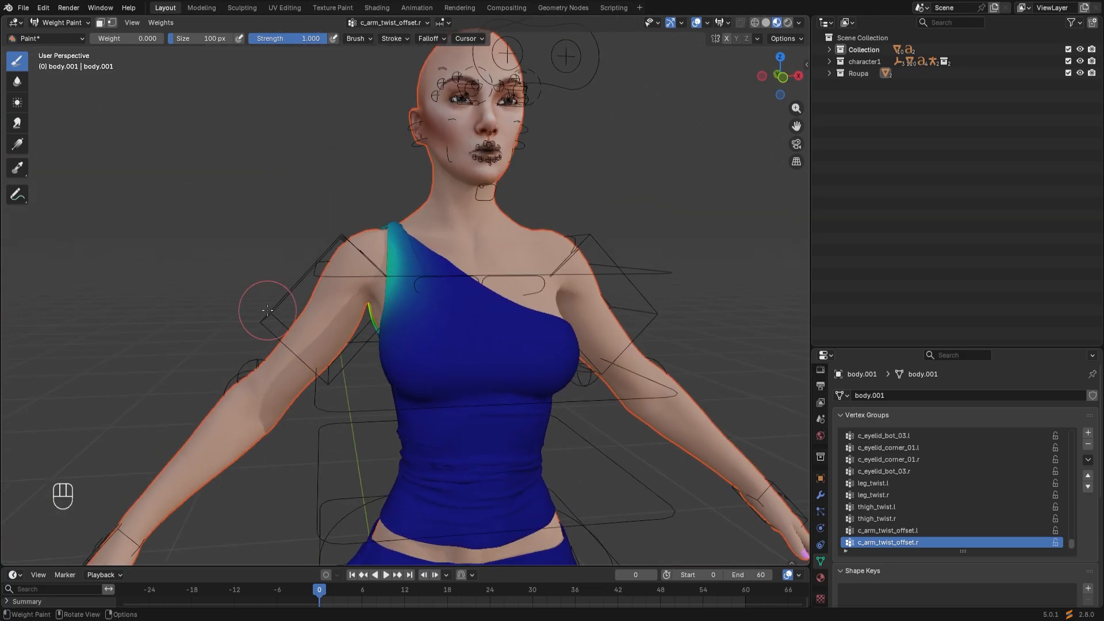
Select the c_arm_twist_offset.l vertex group and check its weights on the clothing
click(892, 531)
scroll(339, 401, down, 3)
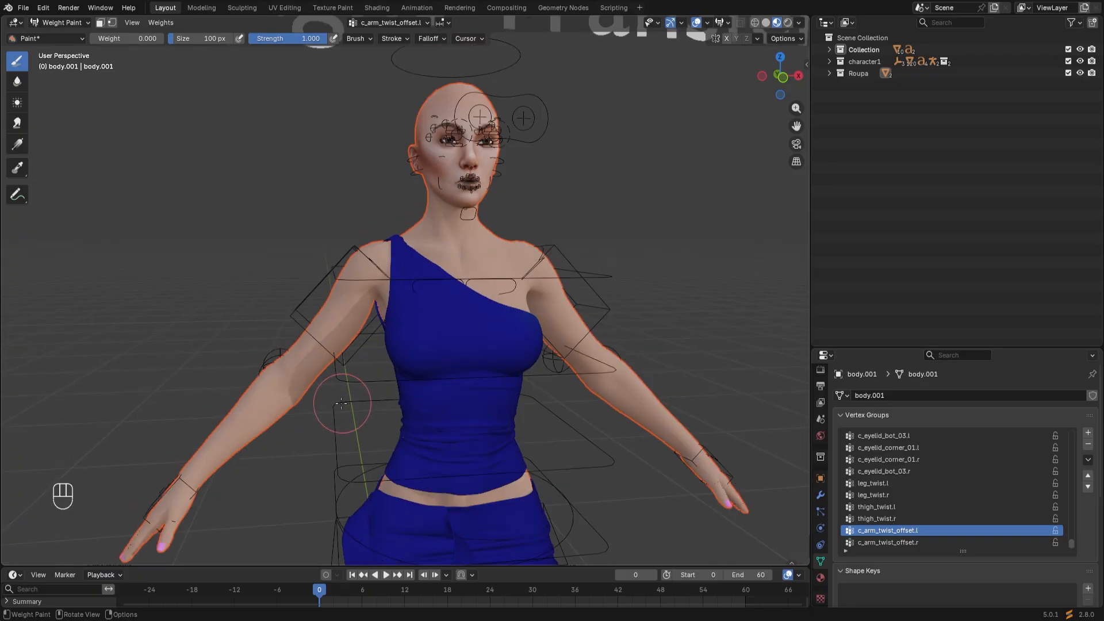
middle_drag(345, 401, 426, 379)
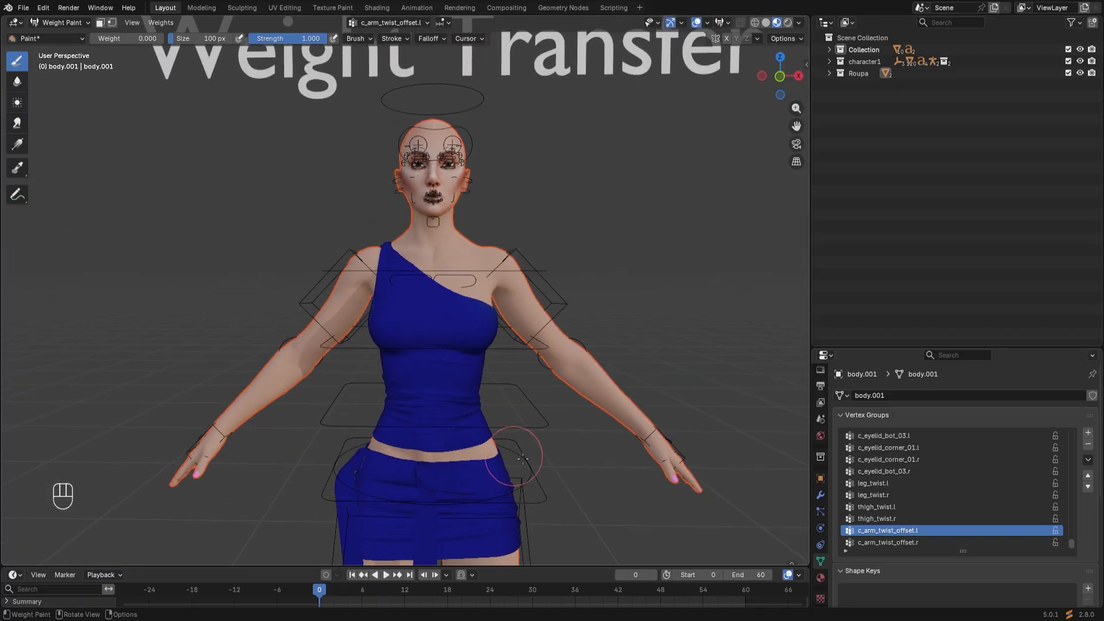
Remove the c_arm_twist_offset.l, eyelid, leg twist and right-hand finger vertex groups from the clothing
click(1089, 446)
click(989, 507)
click(1090, 449)
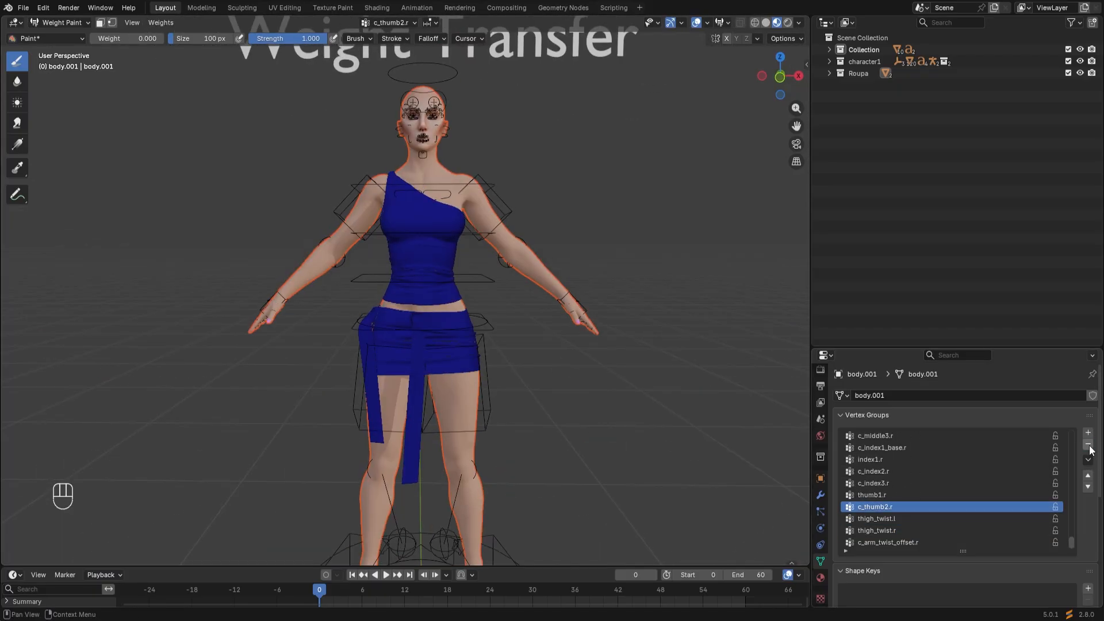
click(1089, 447)
click(1089, 446)
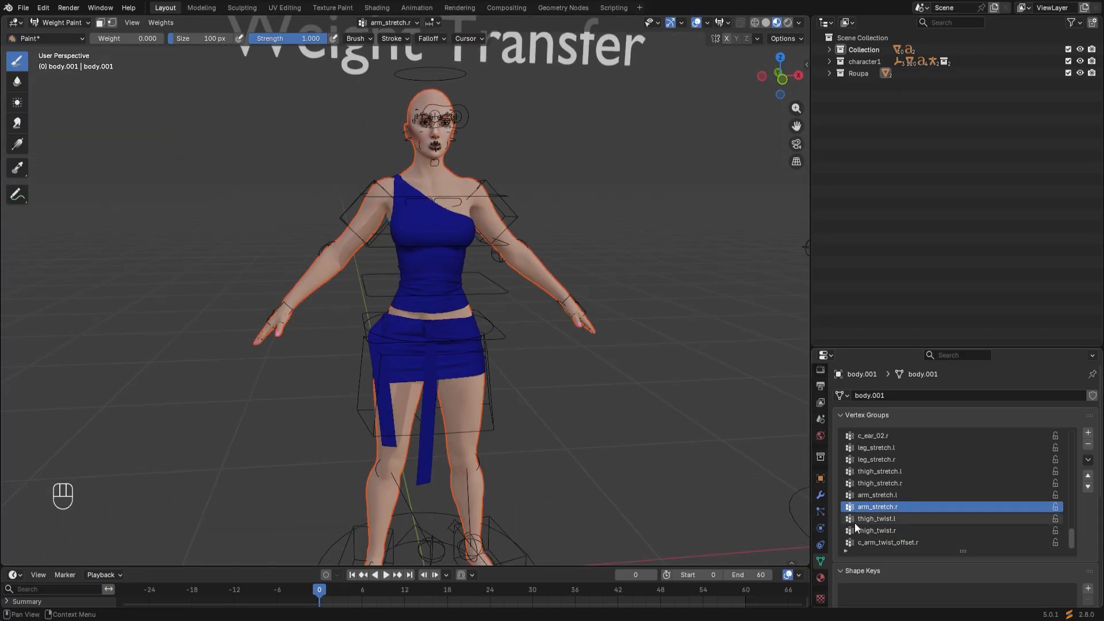
Remove the remaining unneeded groups from the clothing, including leg_stretch.l, leg_stretch.r, arm_stretch.l, toes_01.l and foot.r
click(919, 473)
click(1089, 447)
click(1089, 447)
click(1089, 447)
click(920, 459)
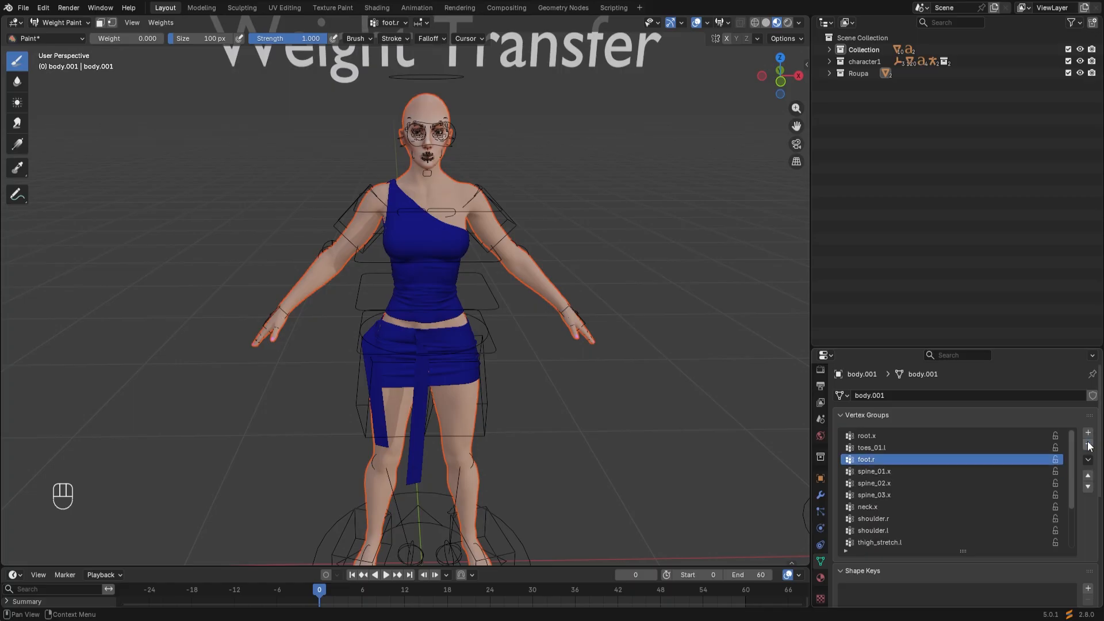
click(1089, 447)
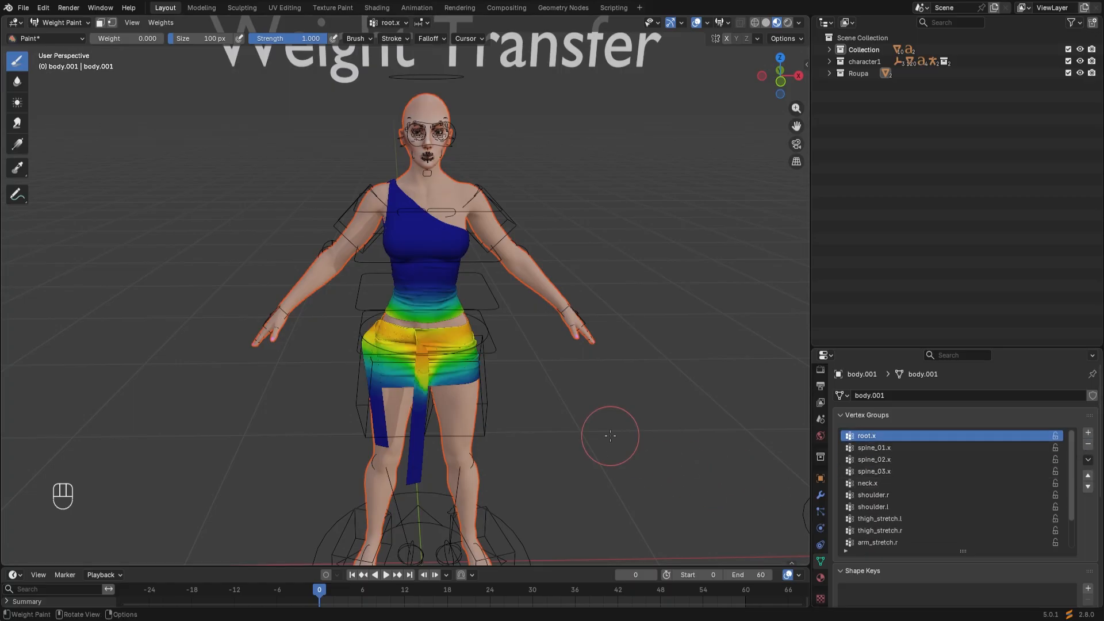
Return to Object Mode and select only the clothing mesh
middle_drag(568, 428, 558, 396)
scroll(567, 402, down, 1)
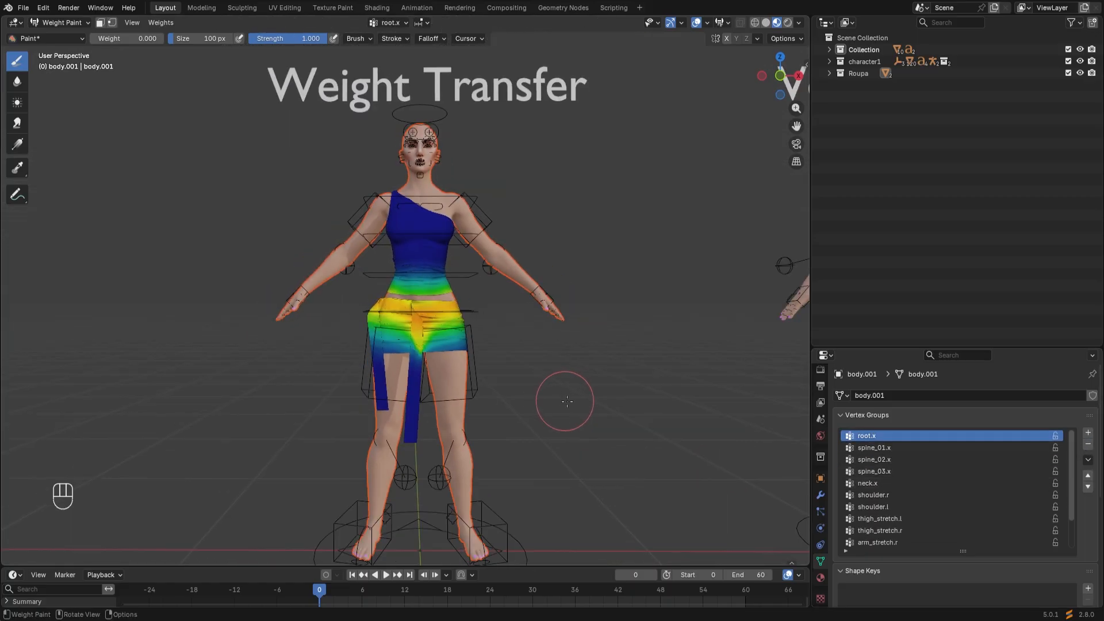
scroll(1029, 483, down, 3)
scroll(1010, 497, up, 3)
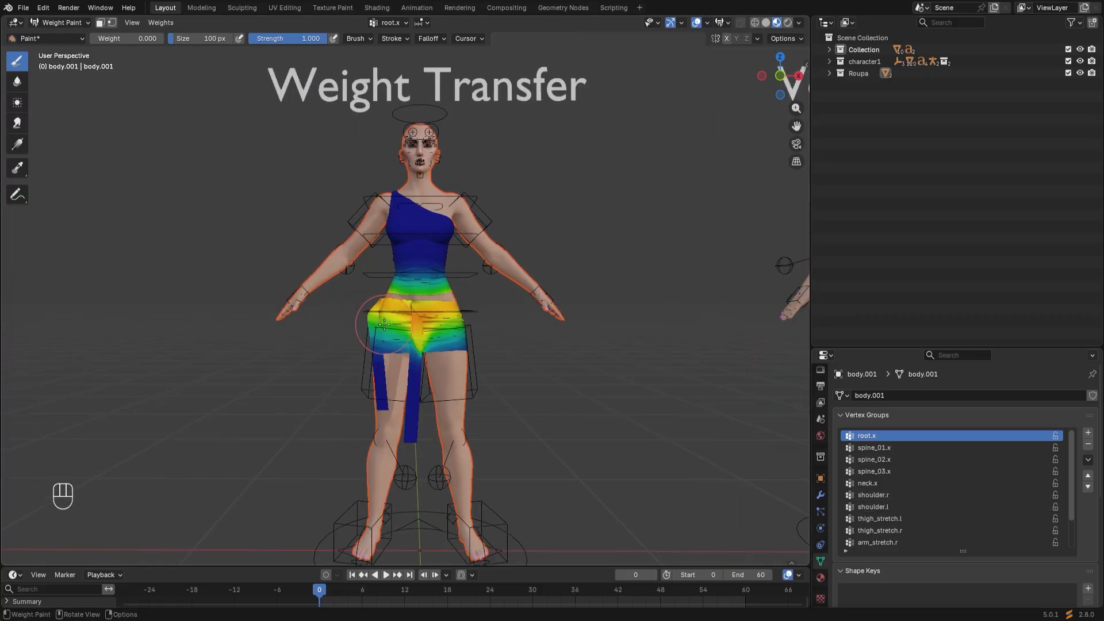
click(76, 23)
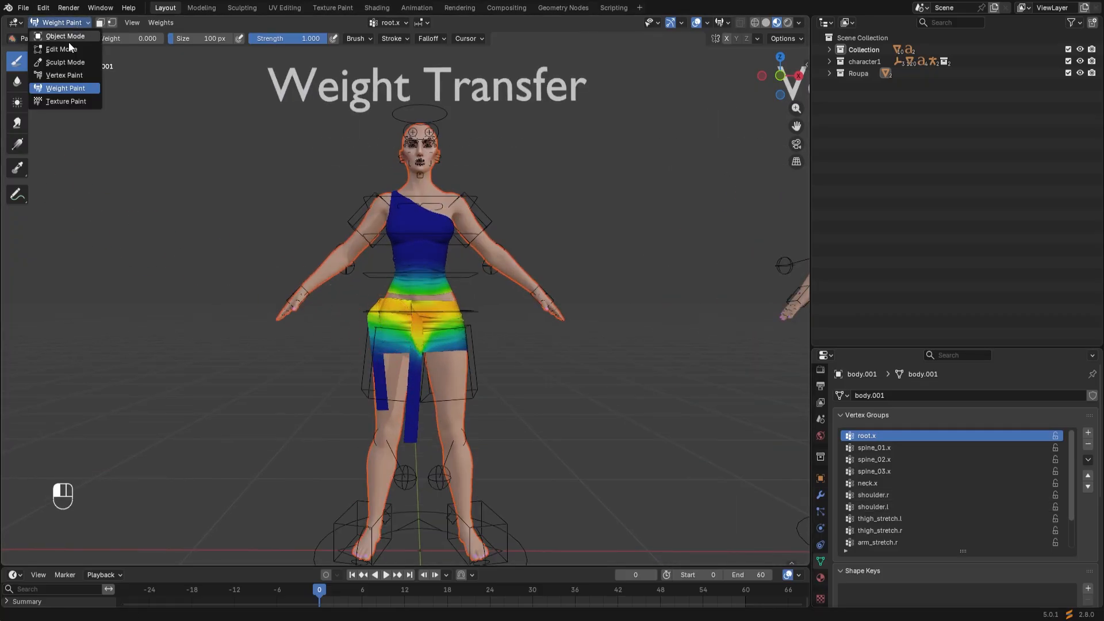
click(71, 37)
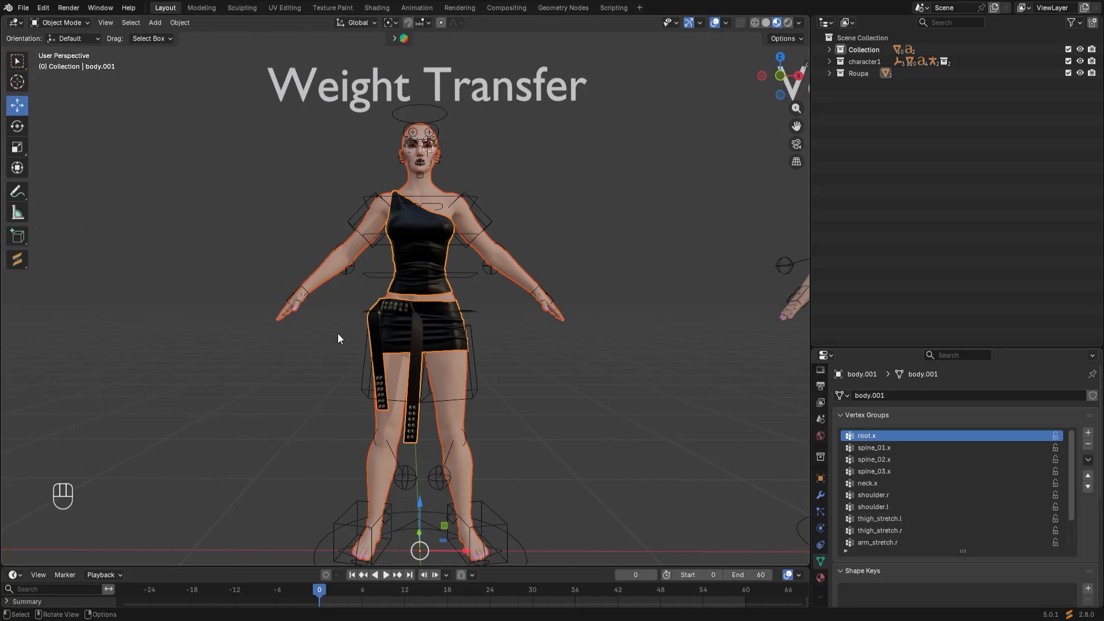
click(410, 240)
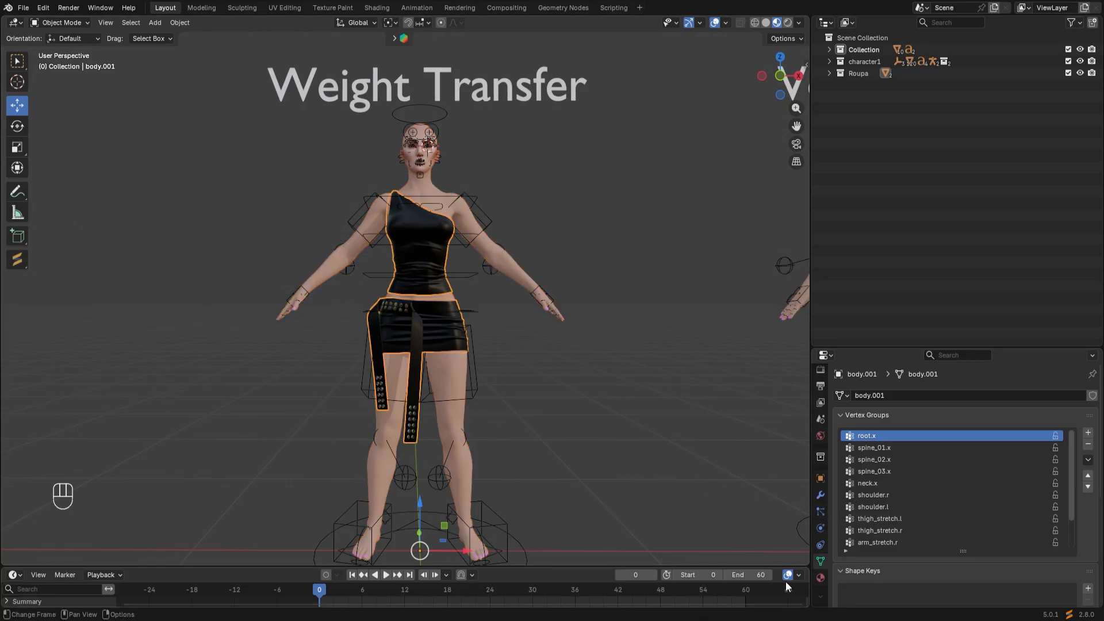
click(418, 240)
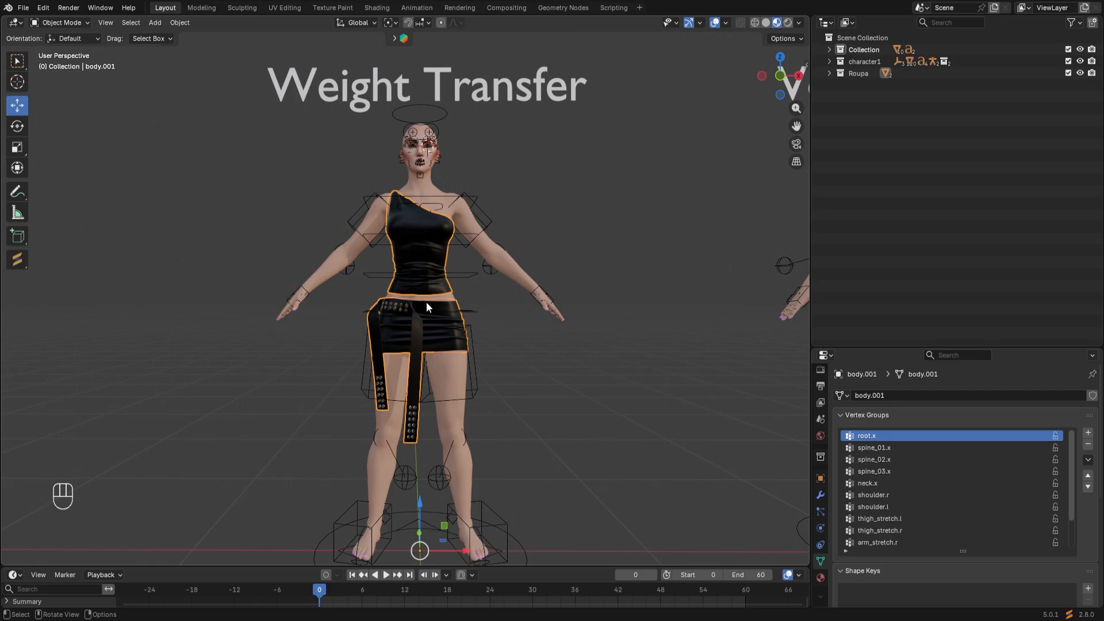
Add an Armature modifier to the clothing
click(820, 495)
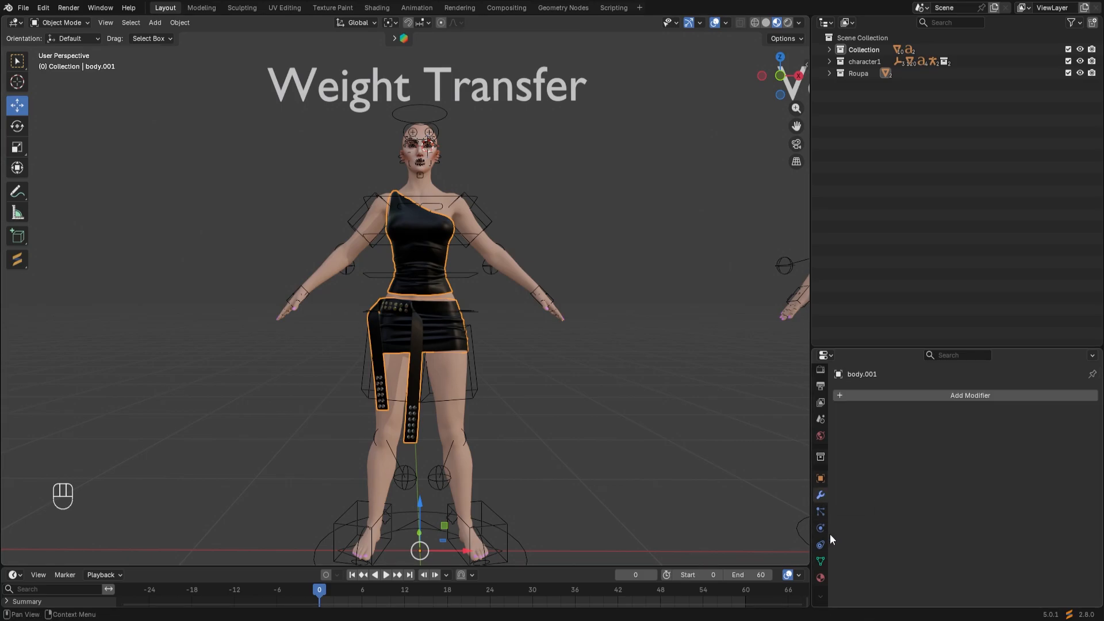
click(957, 396)
mouse_move(920, 413)
click(969, 396)
click(938, 399)
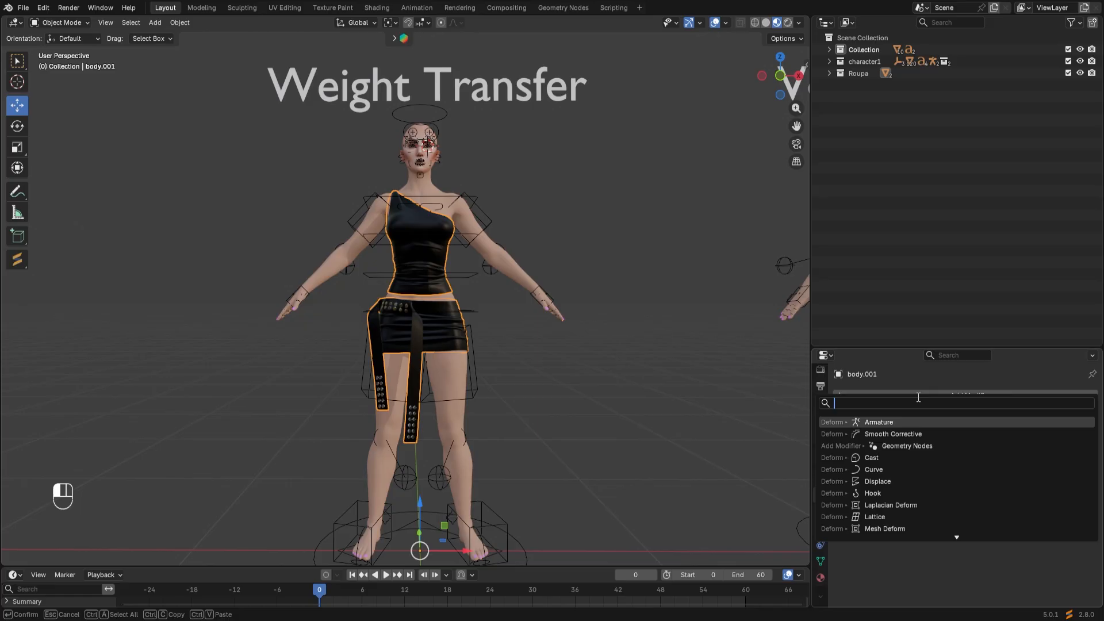
text(arma)
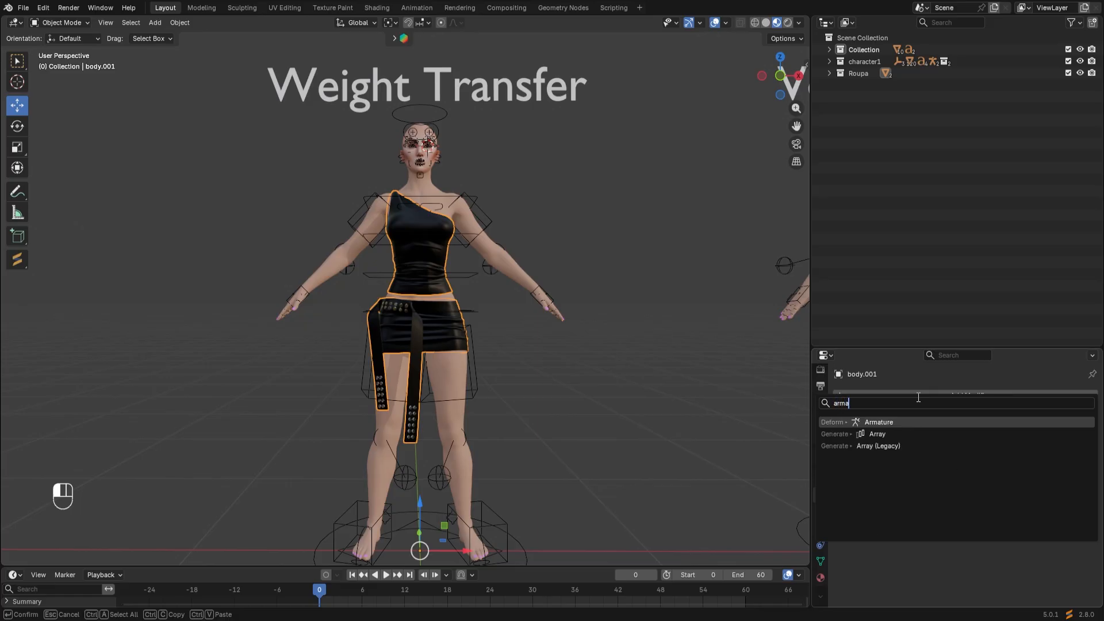
text(ture)
click(874, 423)
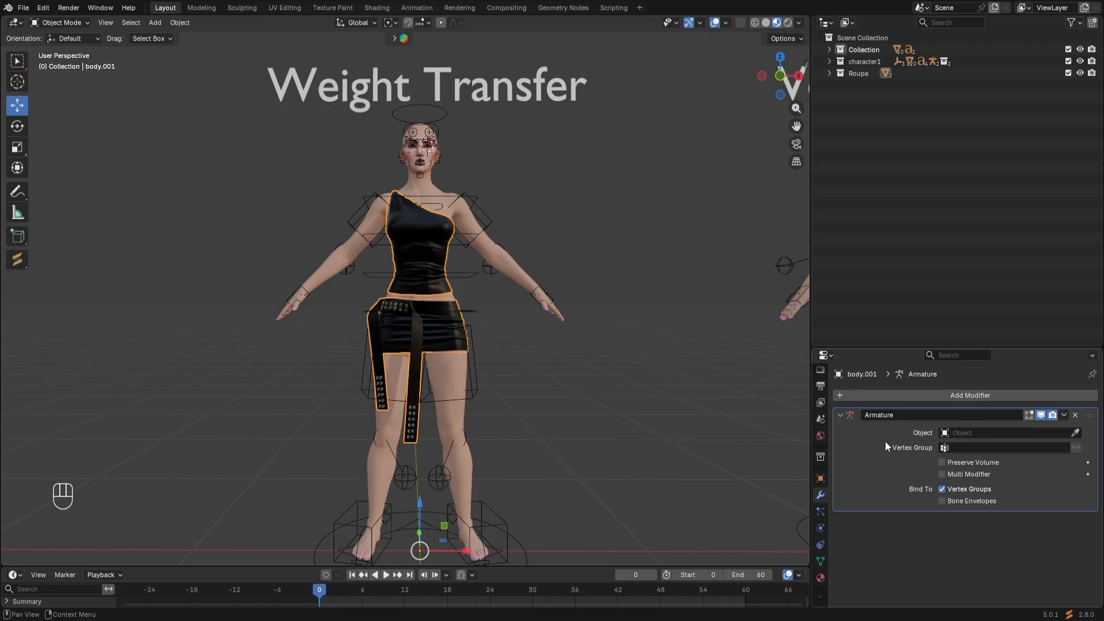
Set the character's rig as the target object of the clothing's Armature modifier
click(1075, 433)
click(1040, 432)
click(999, 432)
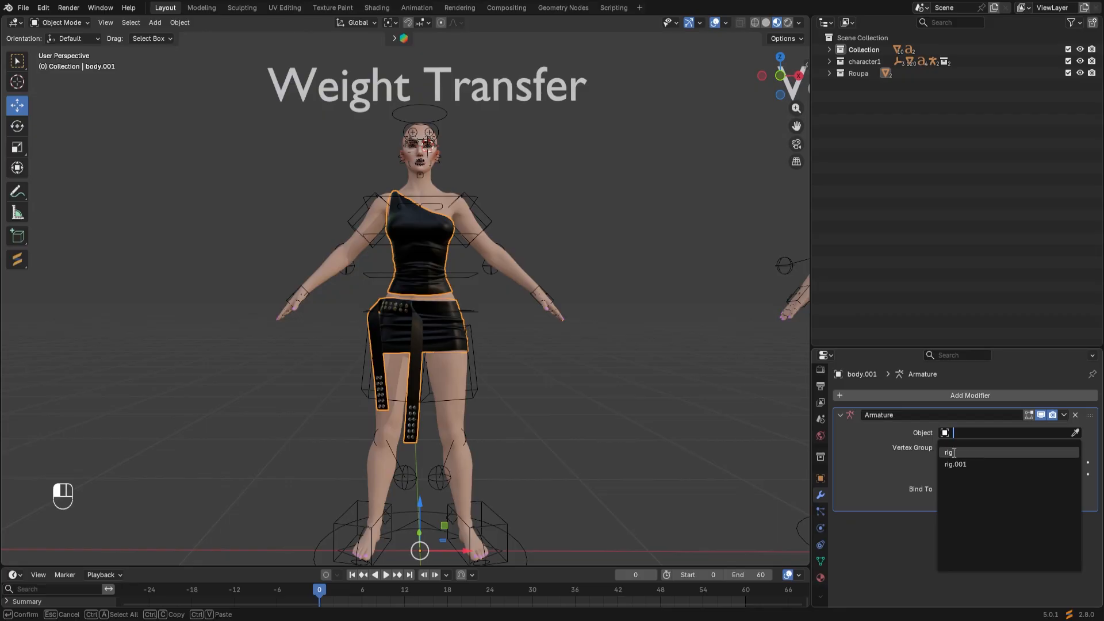
click(863, 451)
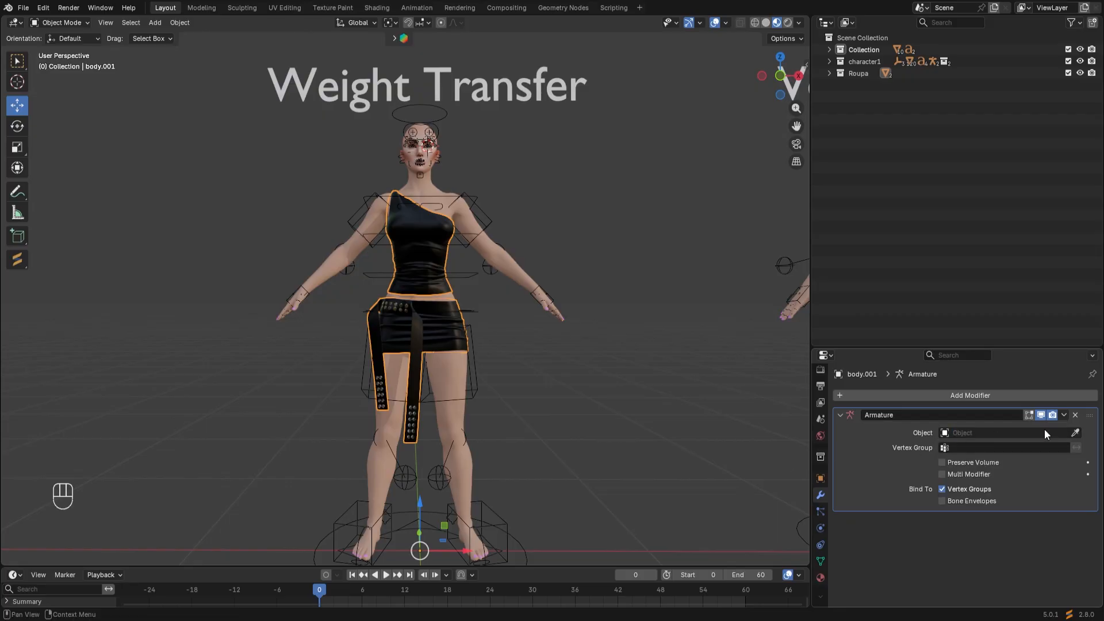
click(1075, 433)
click(475, 384)
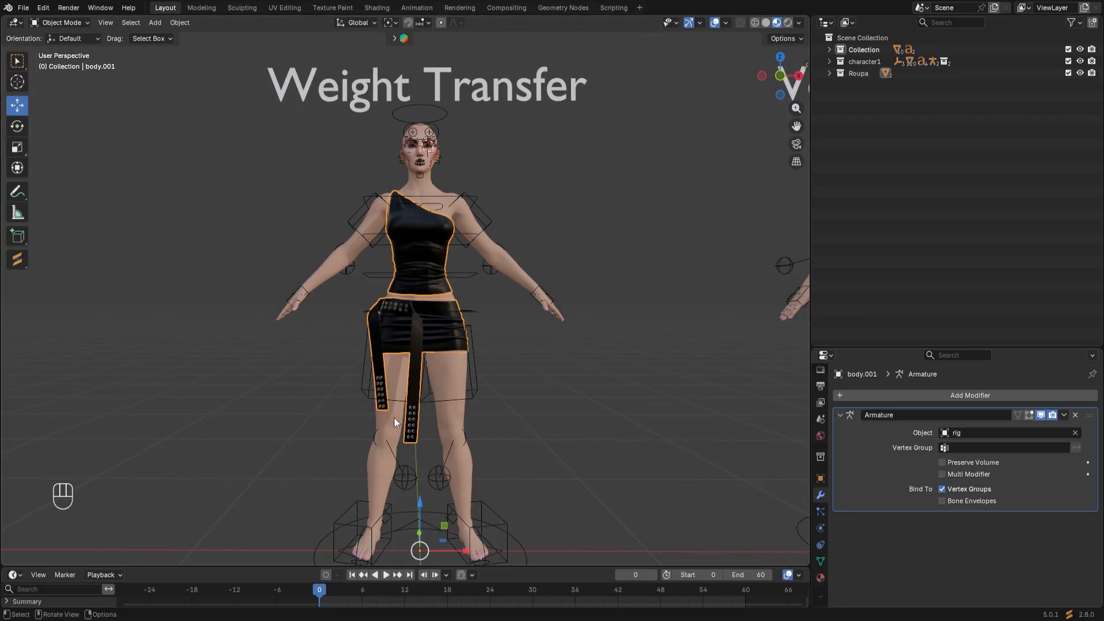
Select the character's rig and switch it to Pose Mode
click(495, 525)
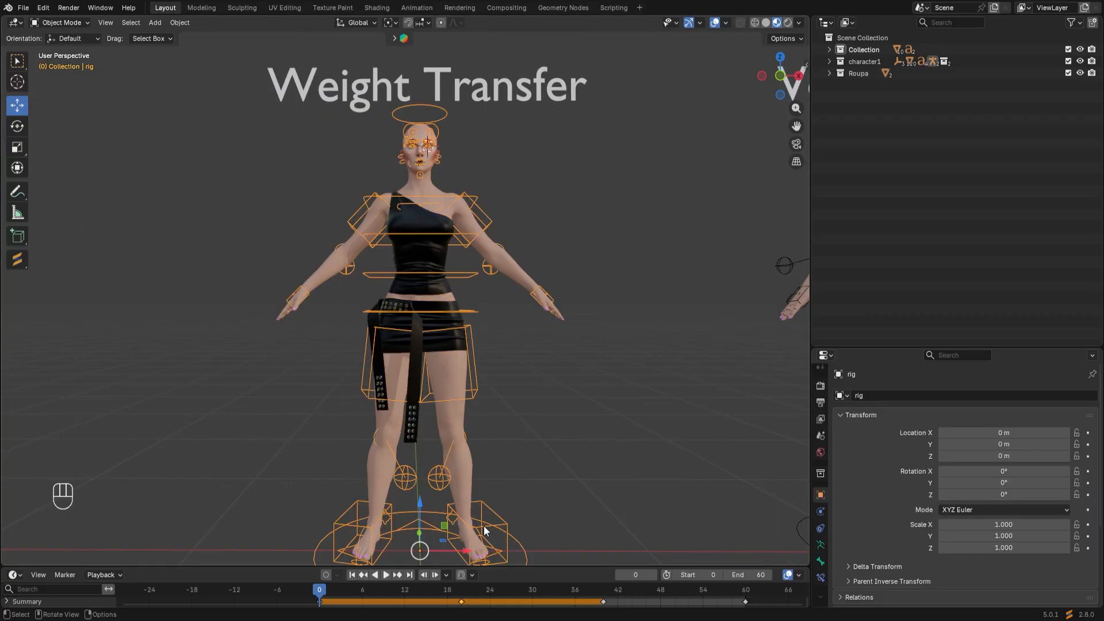
click(75, 22)
click(71, 60)
Test the clothing's deformation by moving the c_foot_ik.l control outward and then up and forward, cancelling both moves
middle_drag(260, 388, 369, 304)
scroll(308, 411, up, 5)
scroll(322, 410, down, 5)
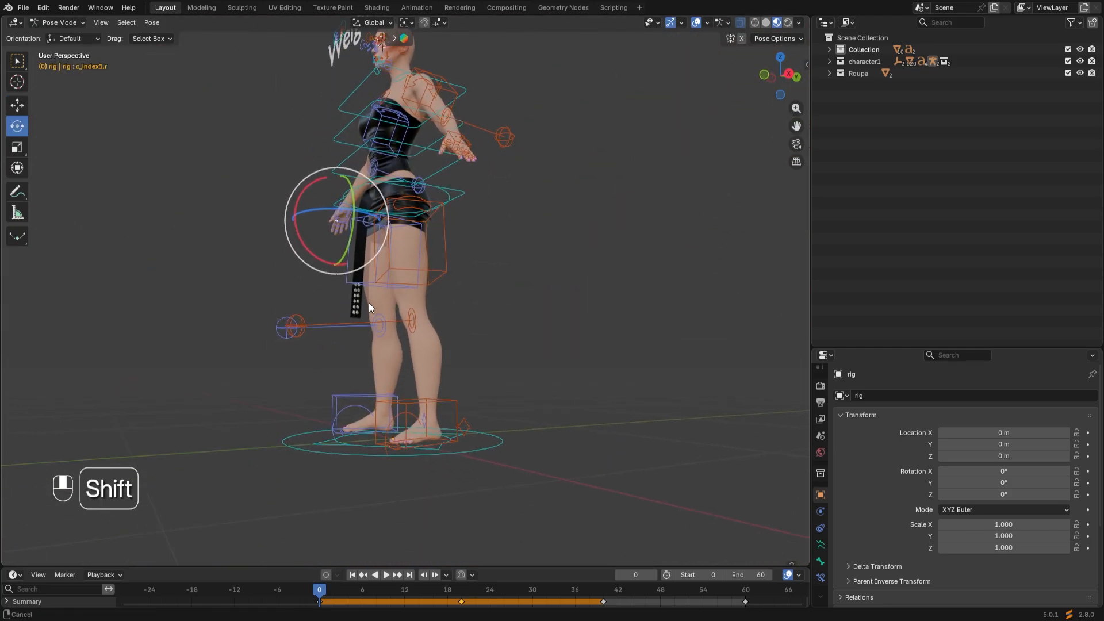
click(426, 406)
middle_drag(412, 392, 488, 424)
key(g)
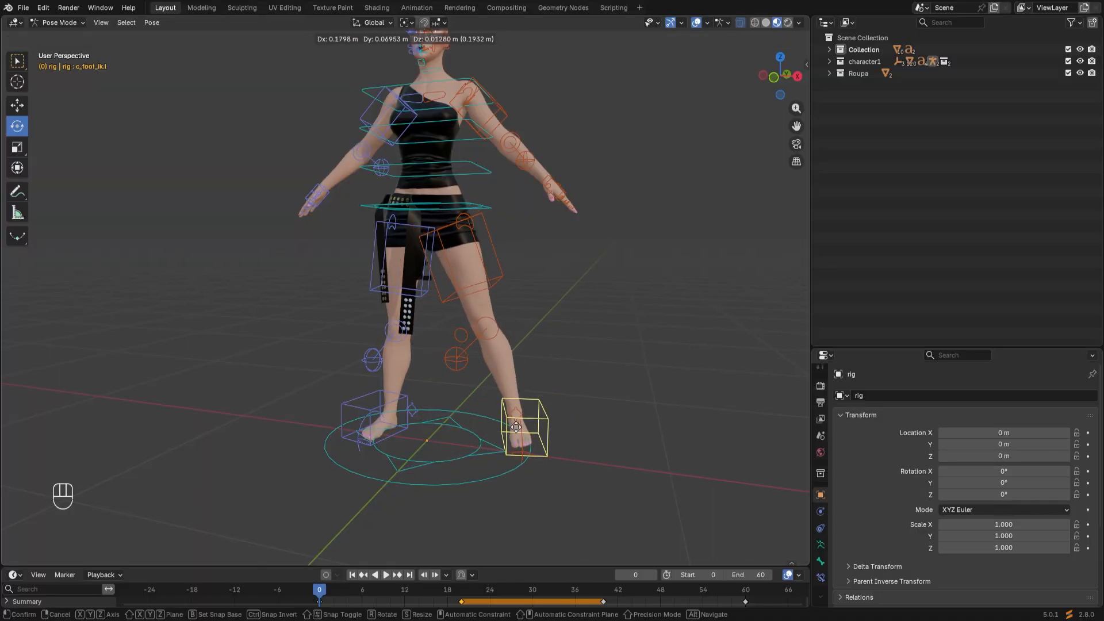
right_click(533, 420)
middle_drag(508, 421, 414, 430)
key(g)
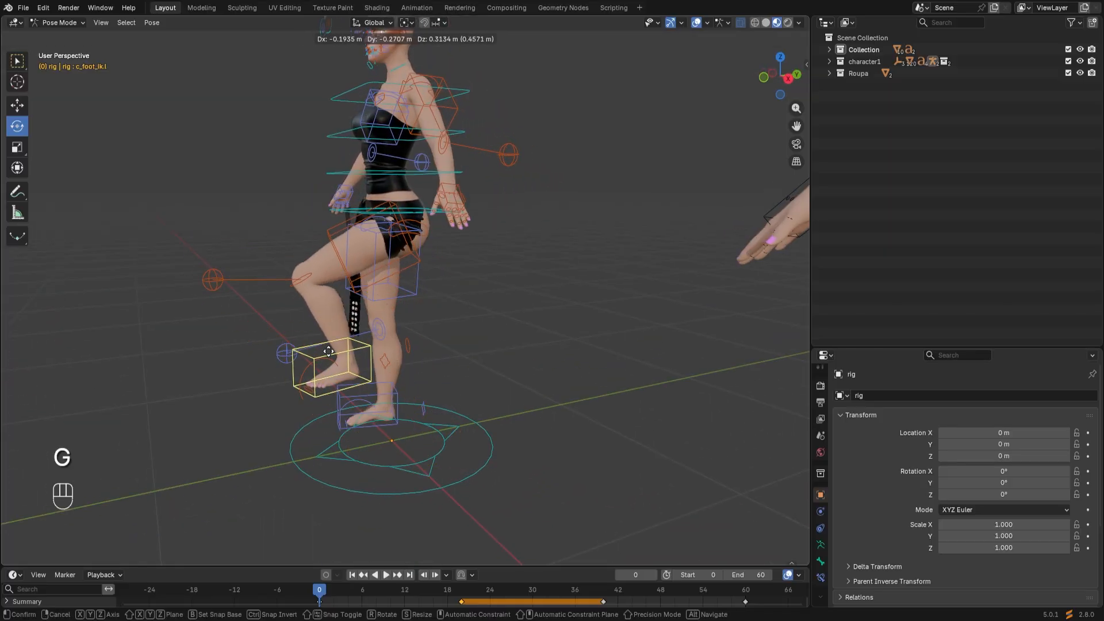
right_click(359, 374)
Rotate the c_spine_01.x control to test how the top deforms, and undo the rotation
middle_drag(359, 374, 399, 477)
scroll(399, 460, up, 3)
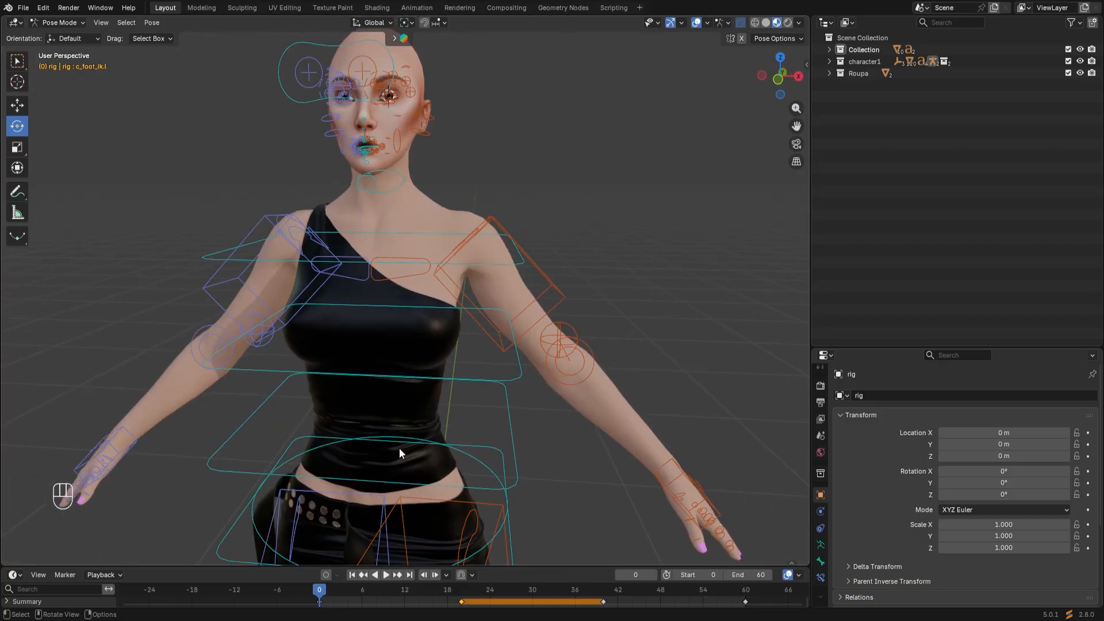
click(454, 482)
drag(393, 480, 487, 474)
key(ctrl+z)
scroll(486, 475, down, 4)
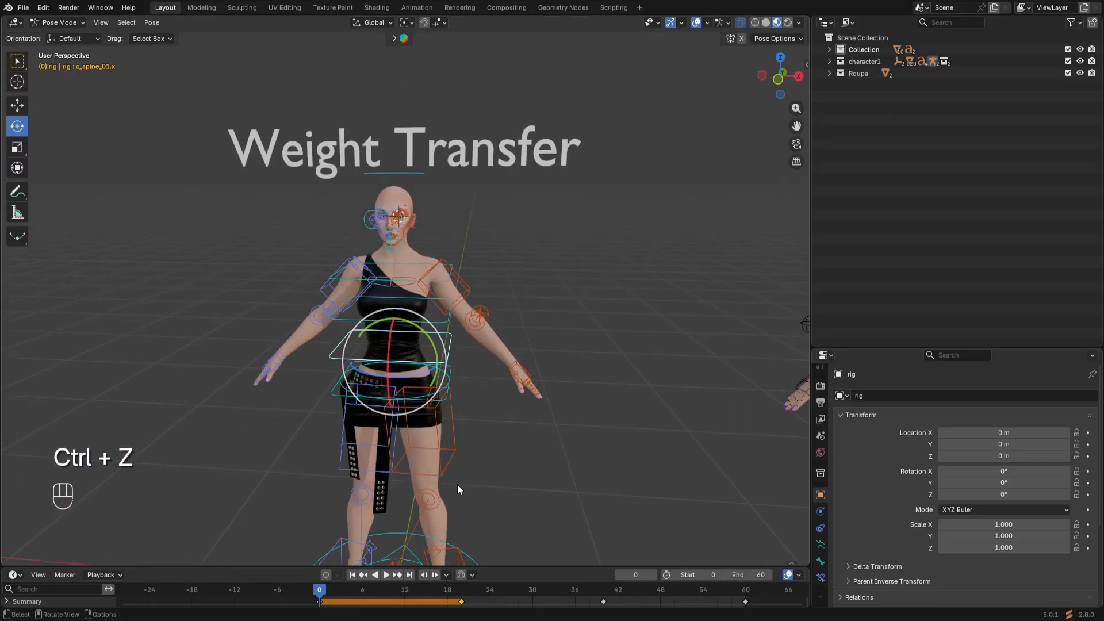
scroll(467, 480, down, 3)
shift+middle_drag(468, 479, 464, 399)
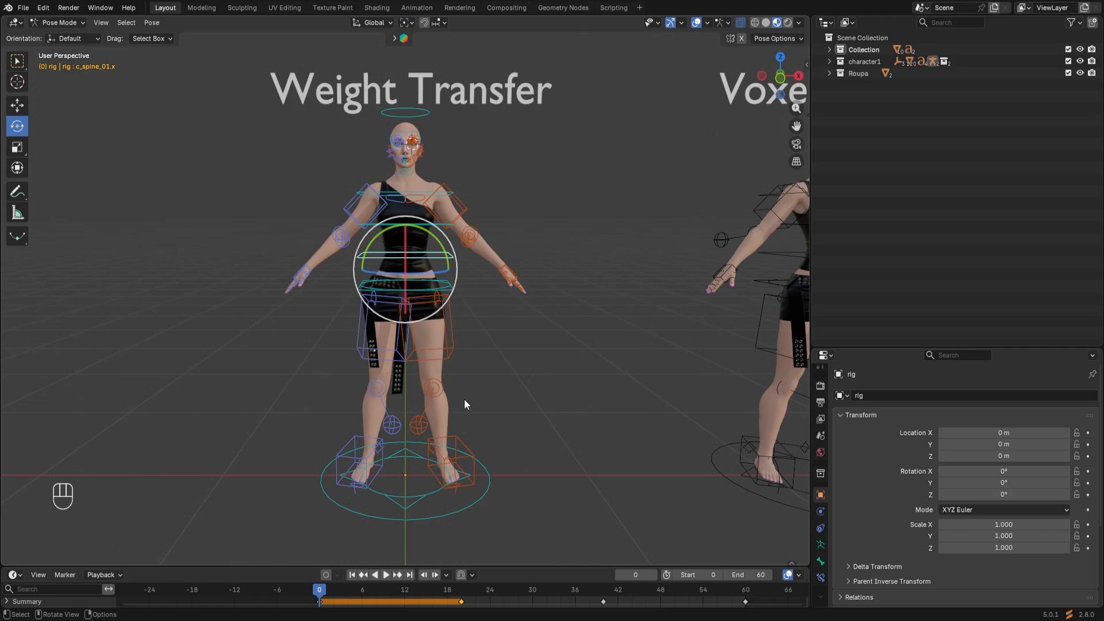
Leave Pose Mode, select the clothing and check its root.x weights in Weight Paint mode before returning to Object Mode
scroll(445, 310, up, 3)
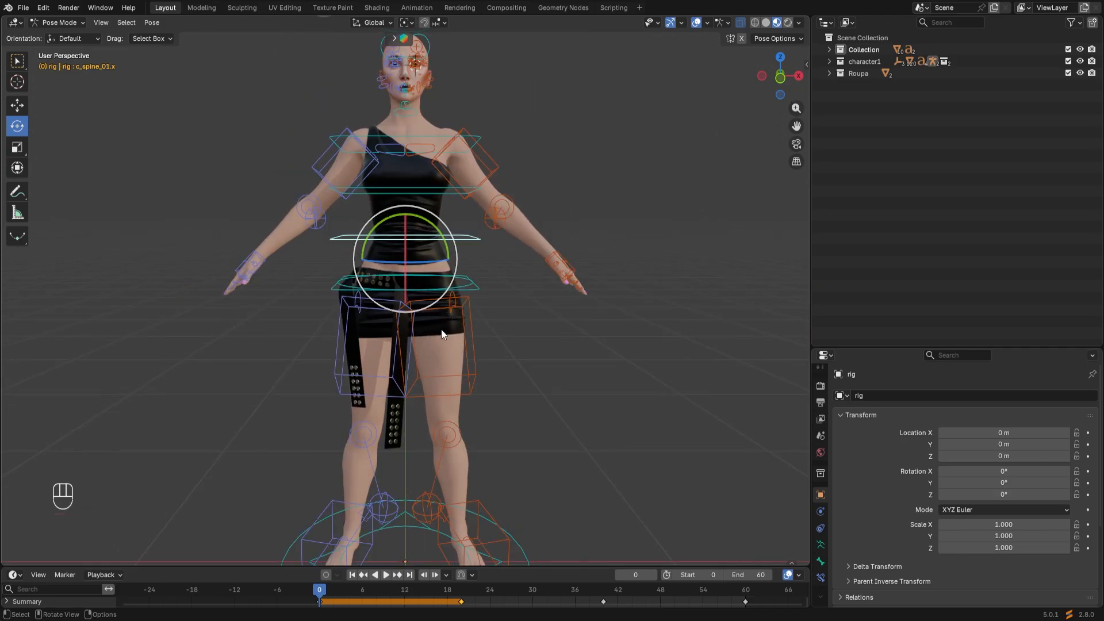
click(446, 330)
click(58, 22)
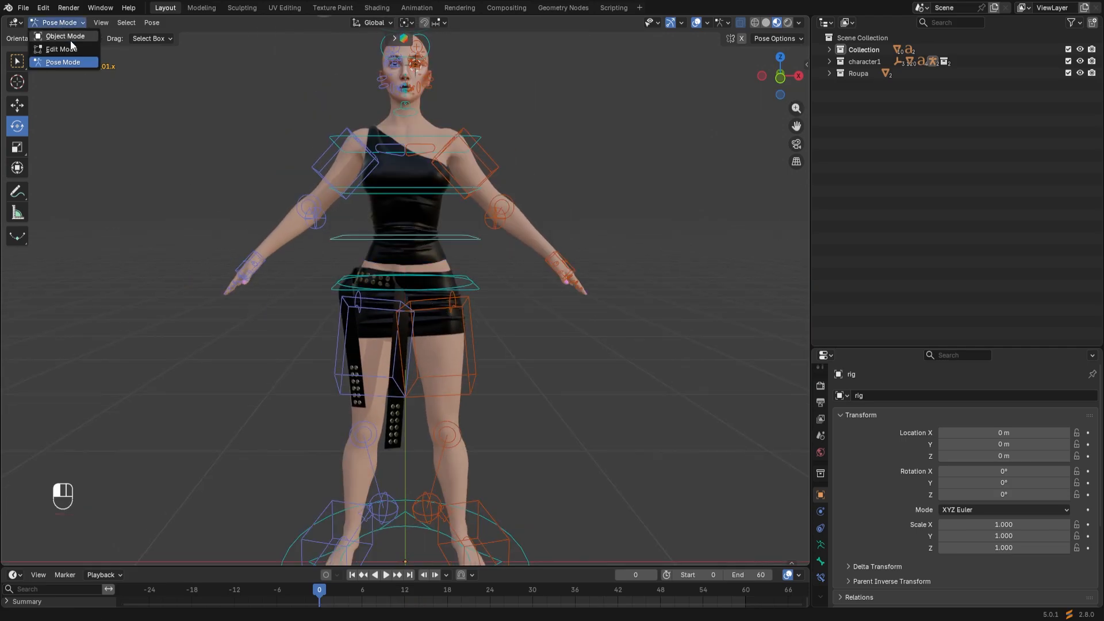
click(70, 40)
click(444, 336)
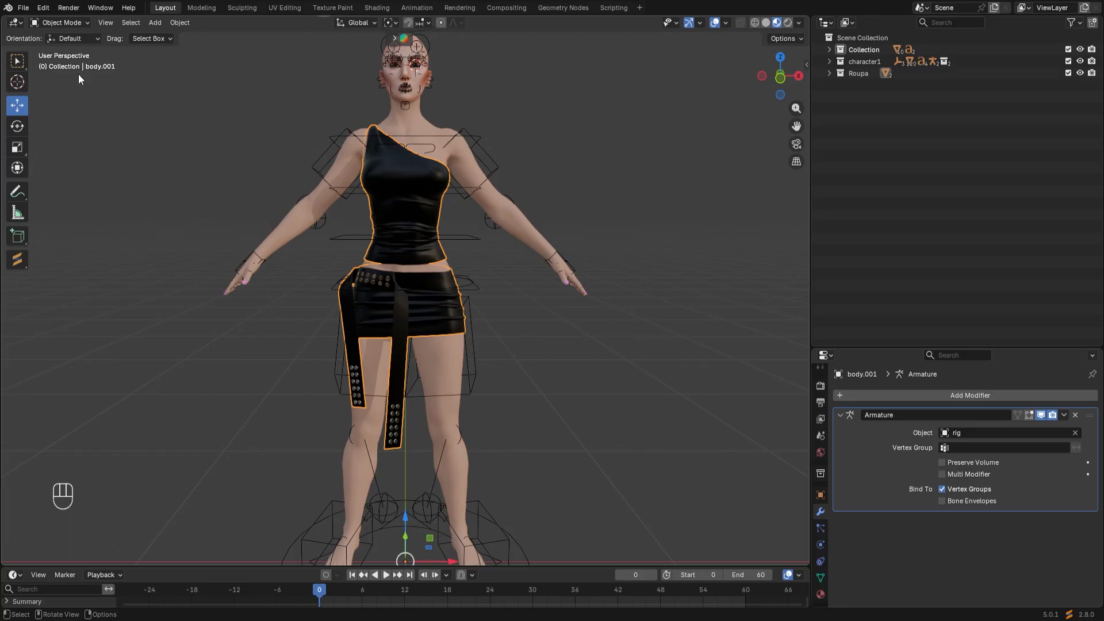
click(64, 22)
click(66, 88)
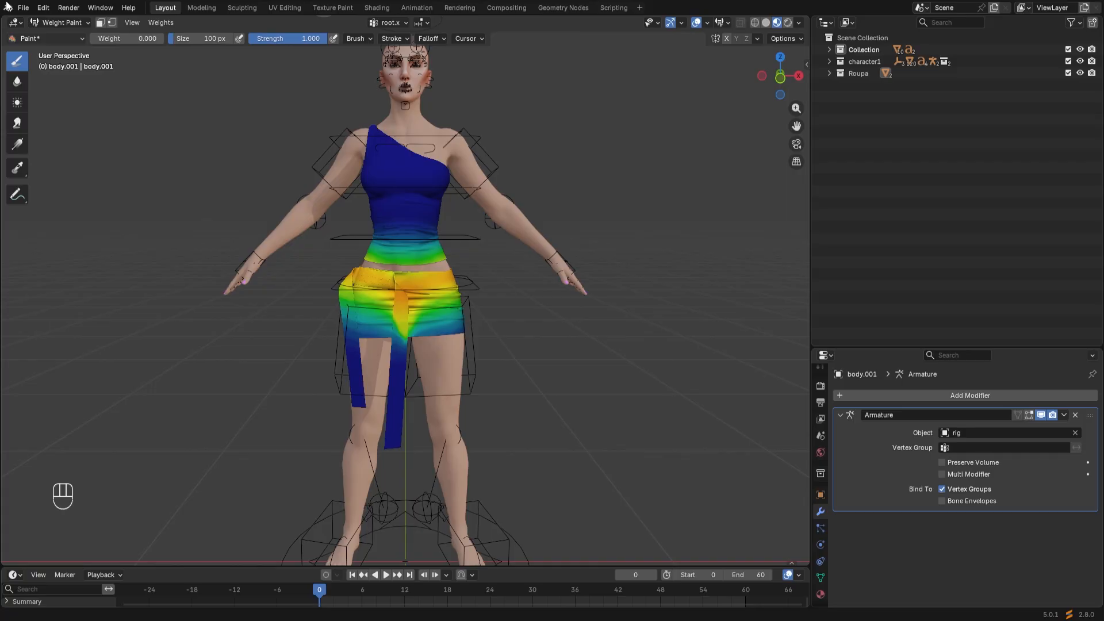
click(77, 25)
click(76, 36)
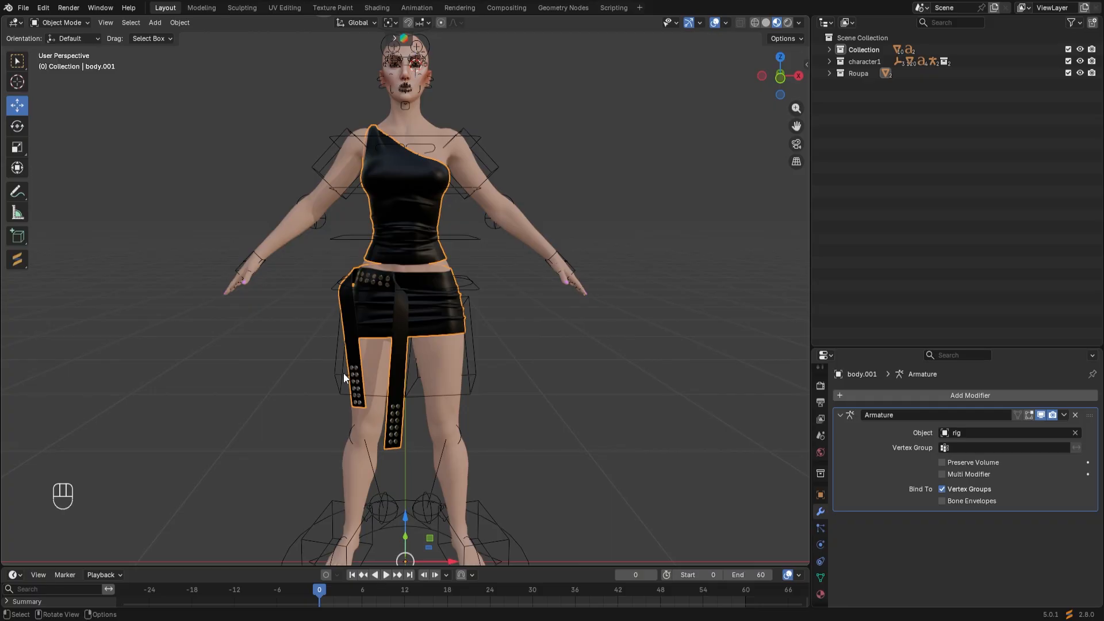
Select the character's rig again and put it back into Pose Mode
scroll(388, 361, down, 2)
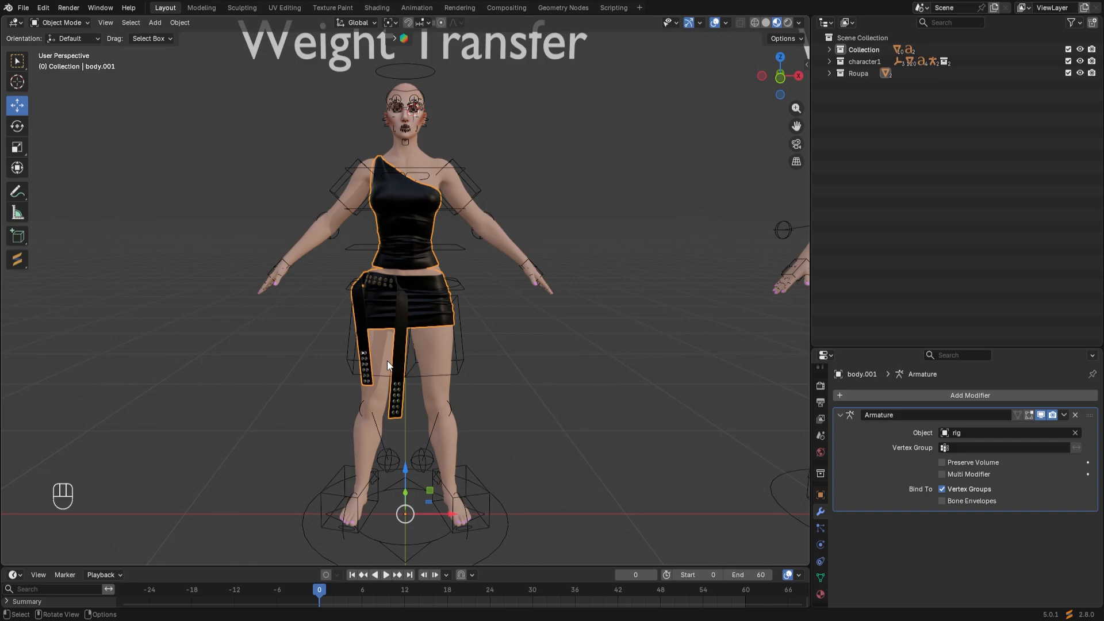
click(478, 496)
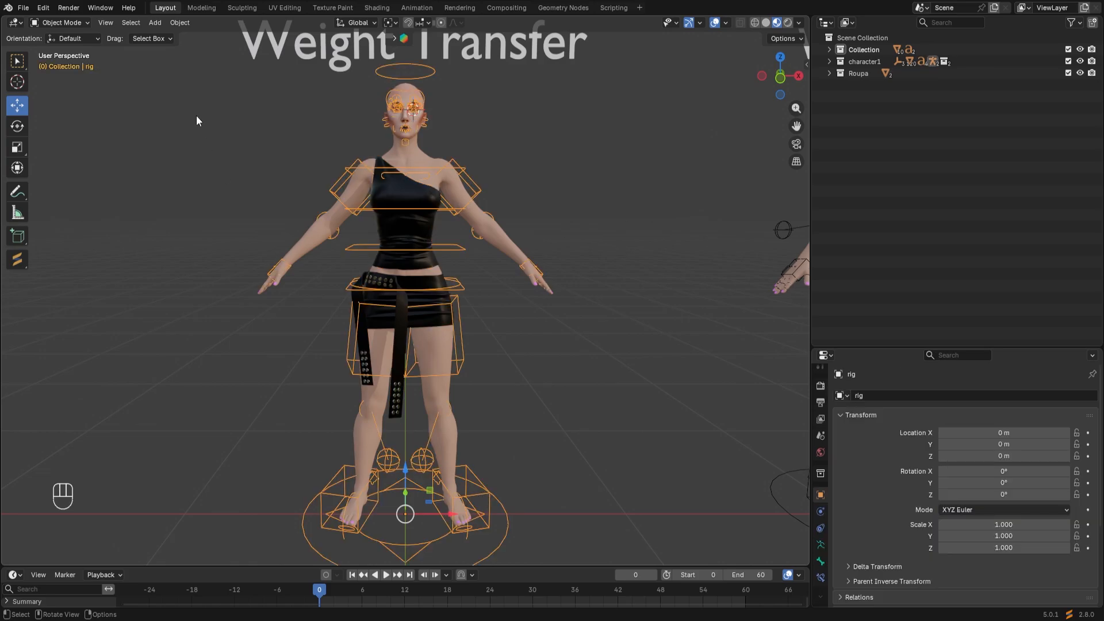
click(68, 24)
click(62, 62)
Test the skirt's deformation by raising the c_foot_ik.l control across the body, cancelling the move
middle_drag(227, 339, 436, 491)
click(423, 467)
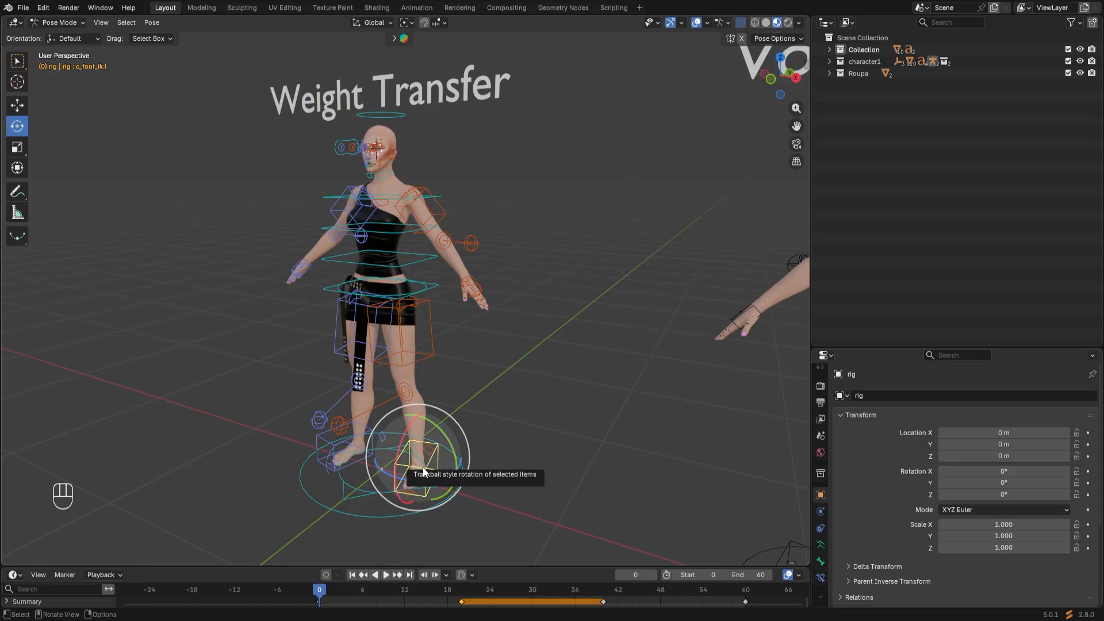
key(g)
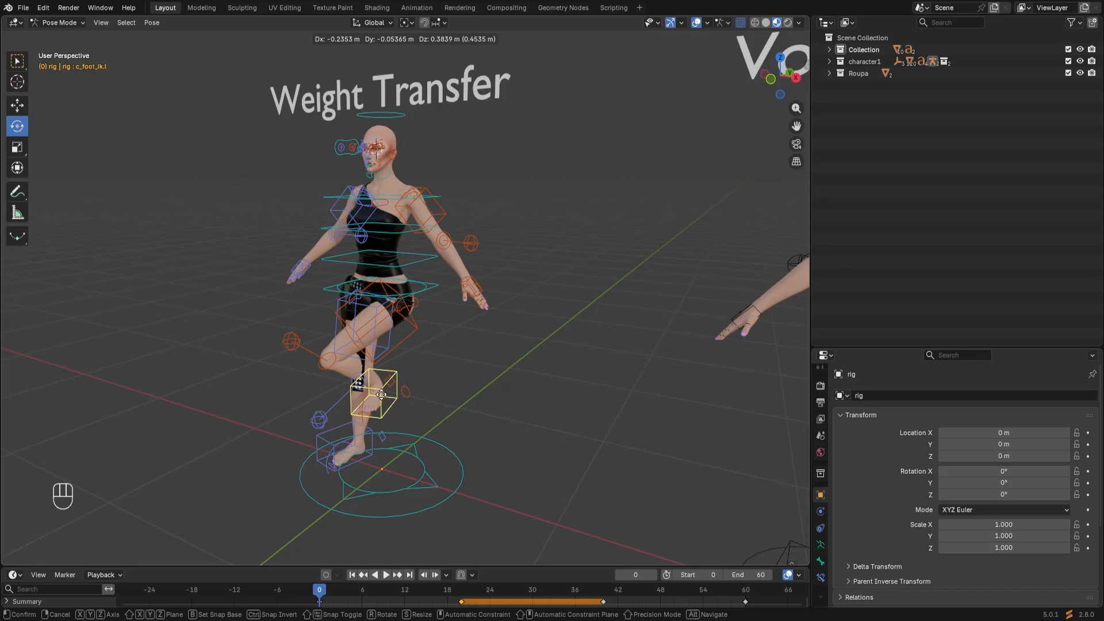
right_click(381, 395)
middle_drag(381, 395, 417, 398)
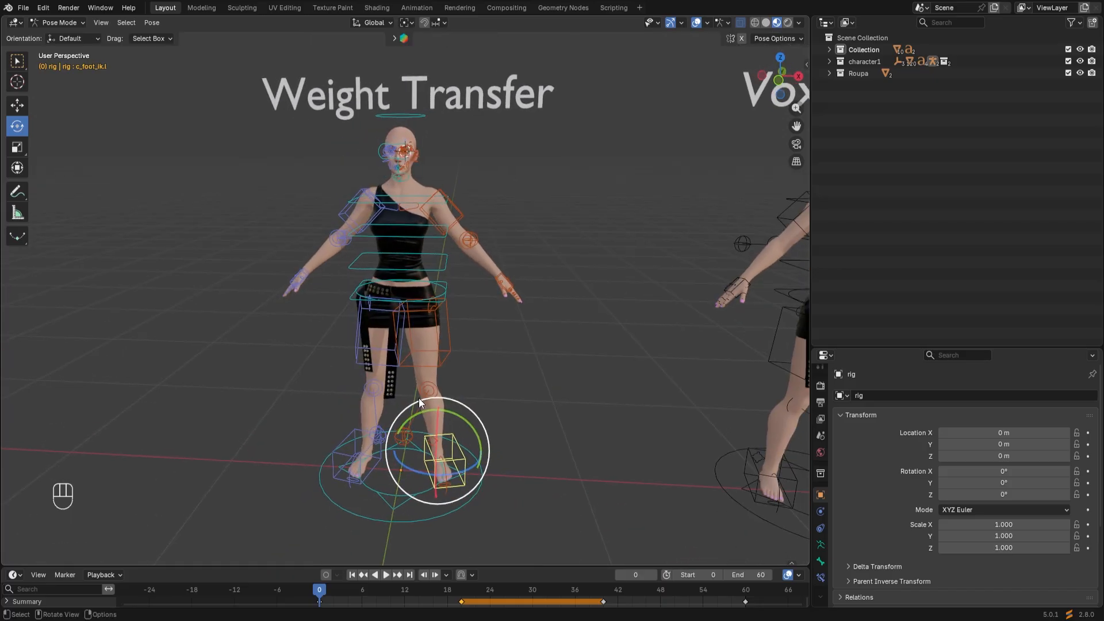
scroll(418, 398, up, 2)
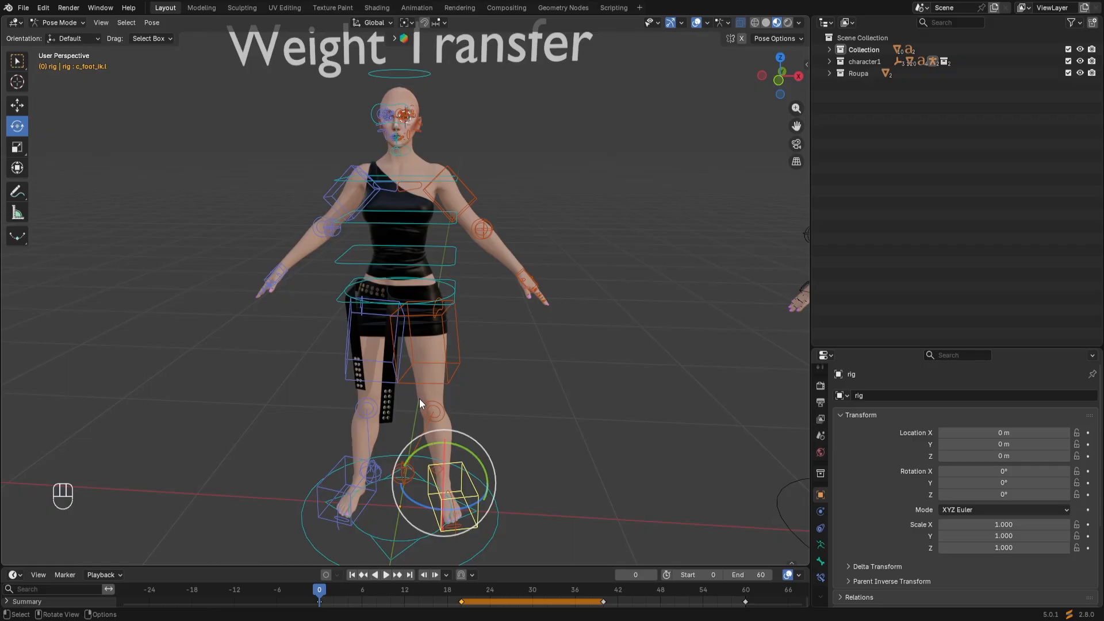
Select the c_spine_01.x and c_foot_ik.l controls in turn, and return the rig to Object Mode
click(402, 246)
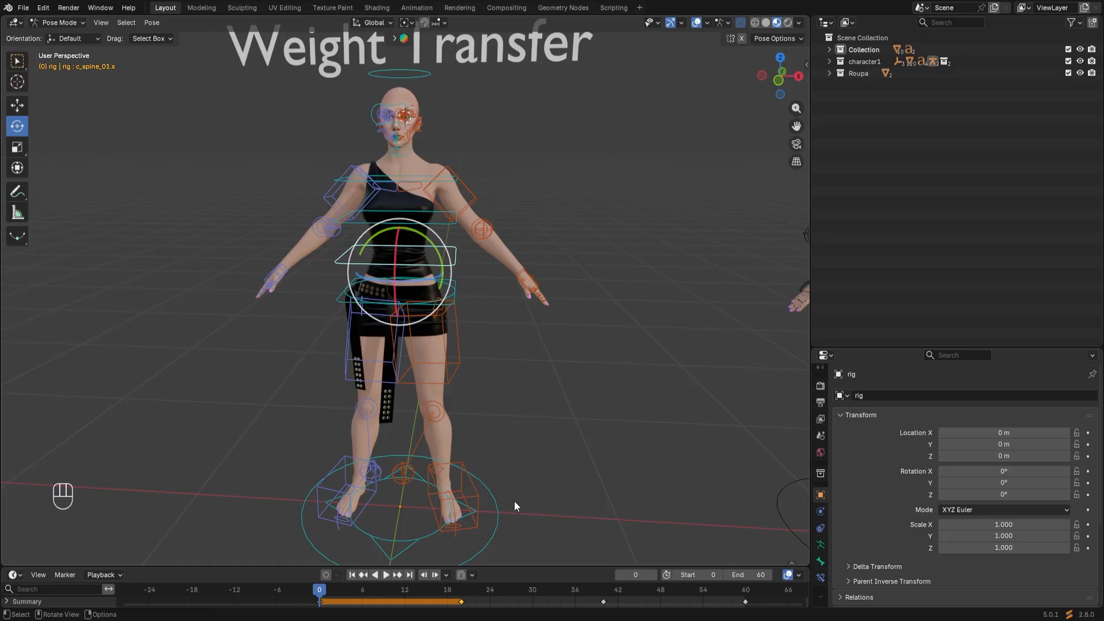
click(458, 505)
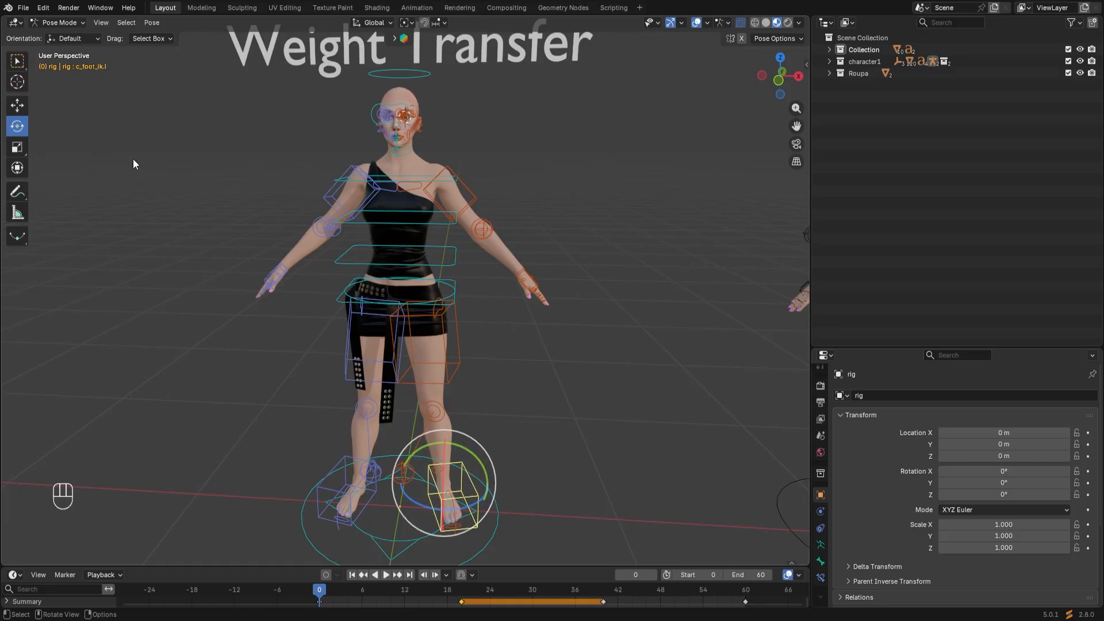
click(63, 23)
click(69, 38)
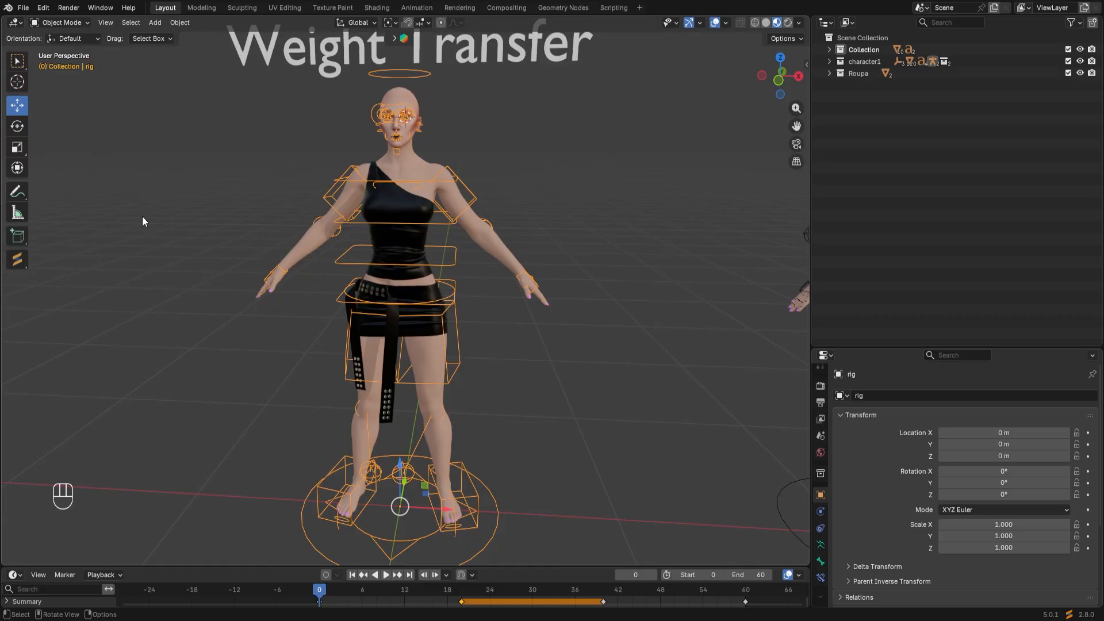
Select the Weight Transfer character's clothing and add its body mesh to the selection
scroll(342, 443, down, 2)
scroll(342, 443, up, 1)
click(458, 444)
middle_drag(466, 431, 440, 434)
click(411, 310)
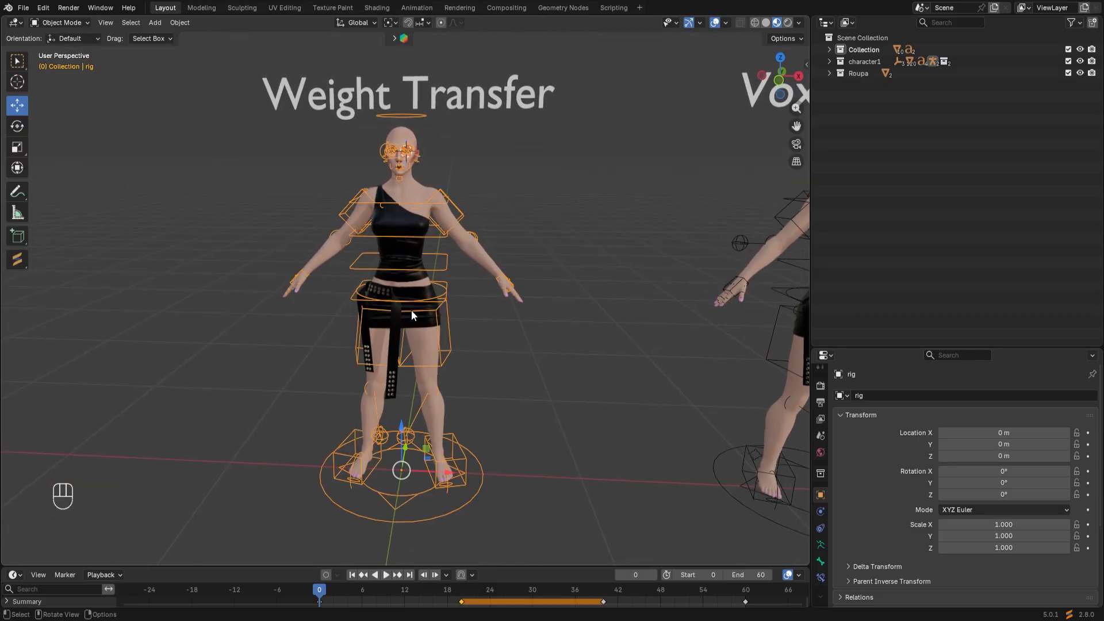
scroll(411, 310, up, 2)
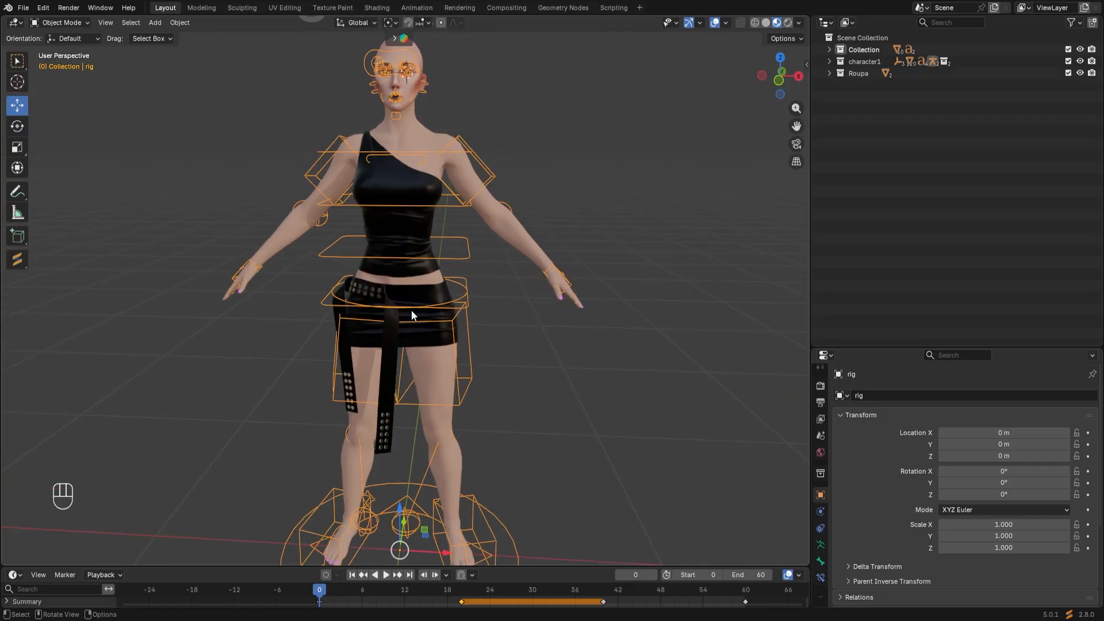
scroll(411, 309, down, 1)
click(409, 254)
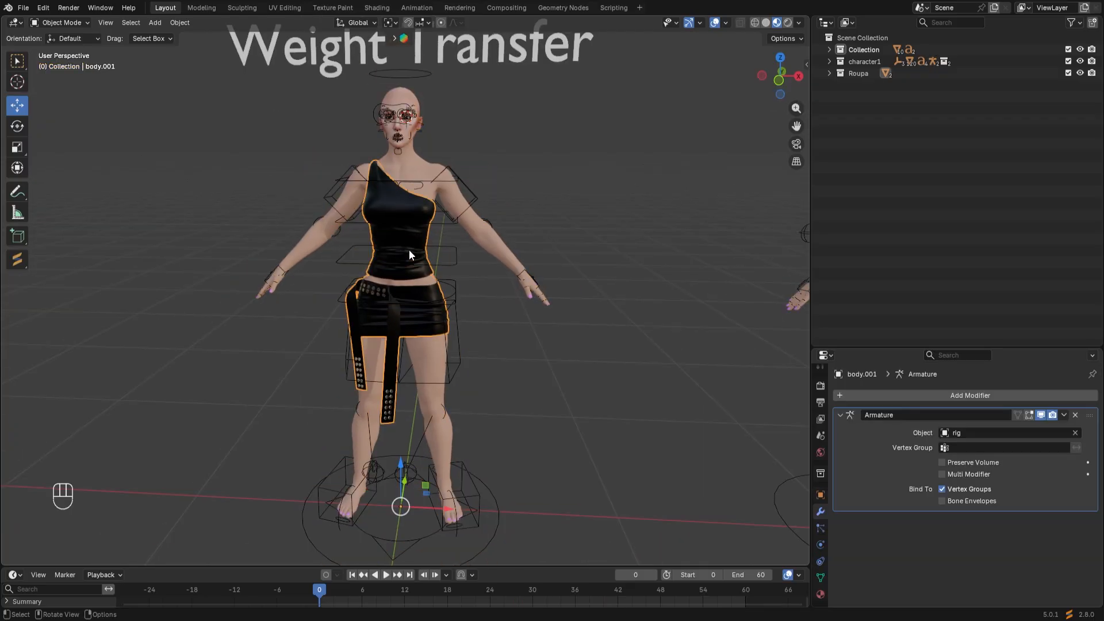
middle_drag(408, 250, 393, 303)
scroll(397, 301, up, 3)
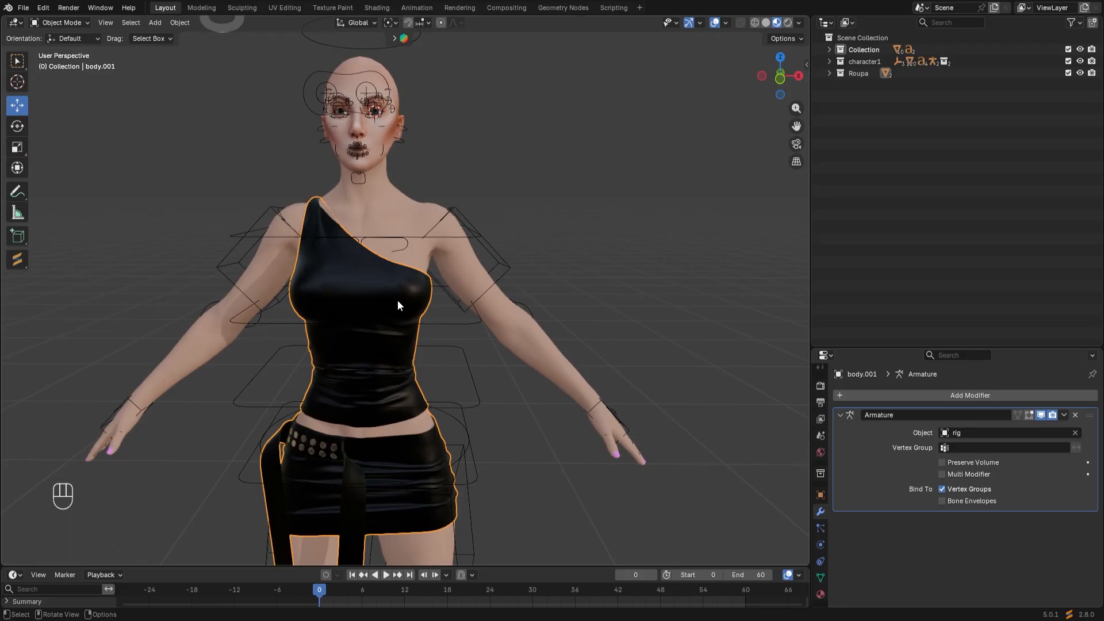
shift+click(396, 203)
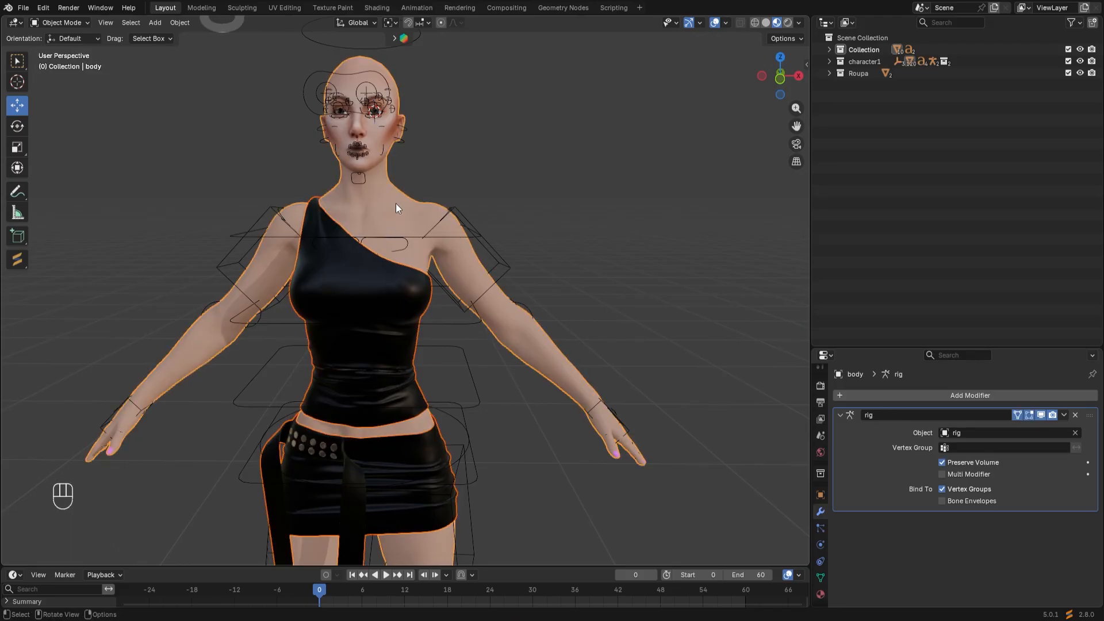
Test whether the clothing follows the rig by moving the rig about -0.117 m along X, and undo the move
scroll(395, 205, down, 5)
click(501, 429)
shift+middle_drag(502, 429, 488, 340)
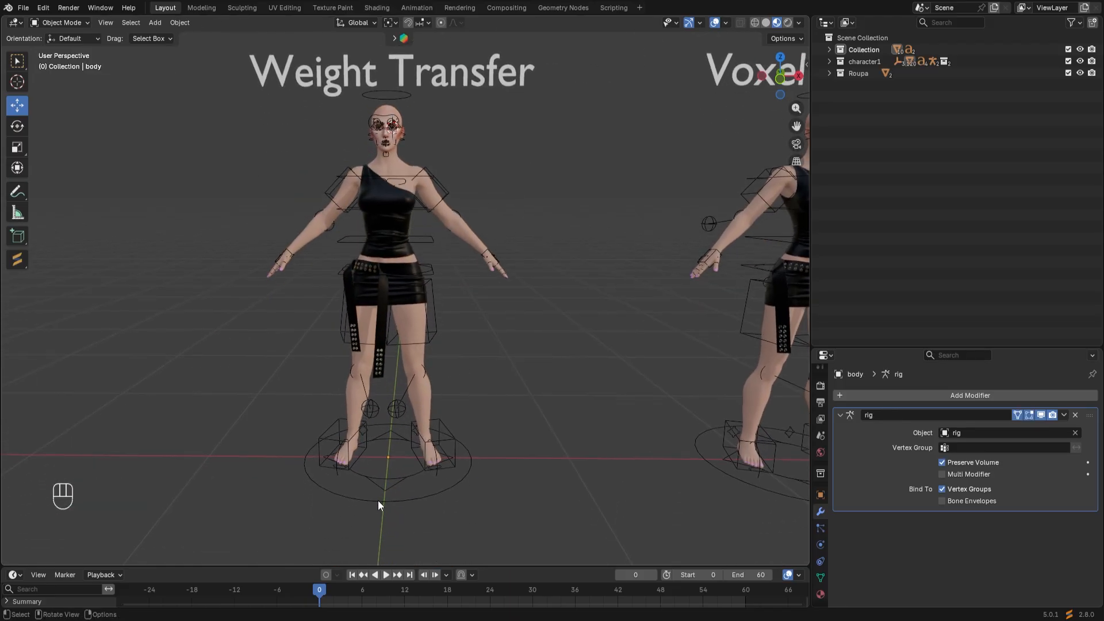
click(407, 502)
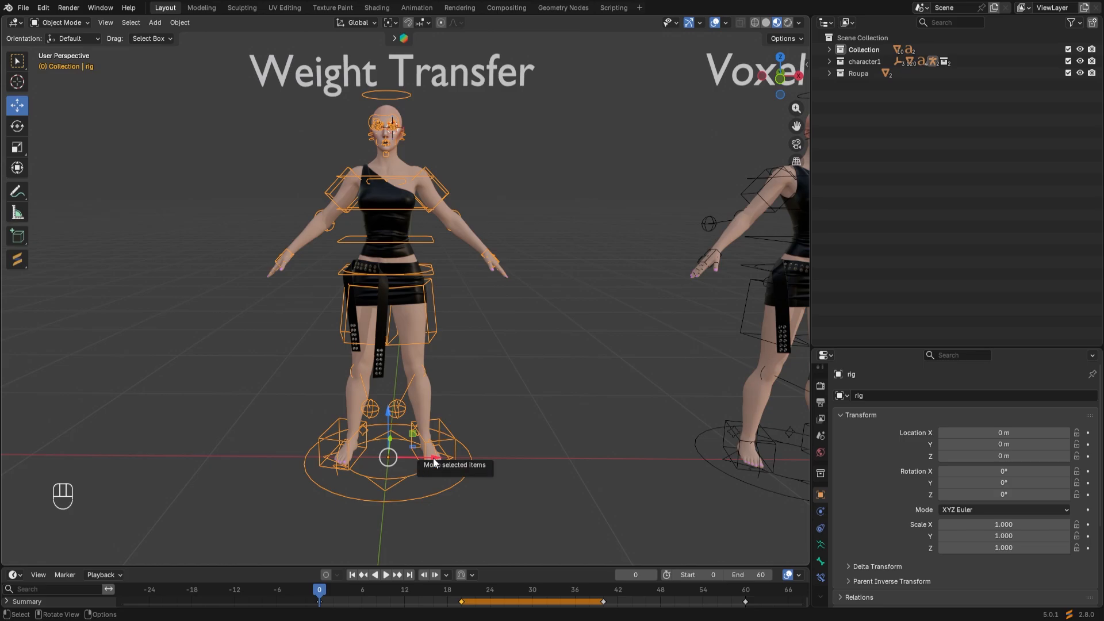
mouse_move(435, 462)
mouse_down()
mouse_move(509, 463)
mouse_move(322, 460)
mouse_move(524, 461)
mouse_move(259, 461)
mouse_move(526, 461)
mouse_move(292, 478)
mouse_move(550, 478)
mouse_move(415, 471)
mouse_up()
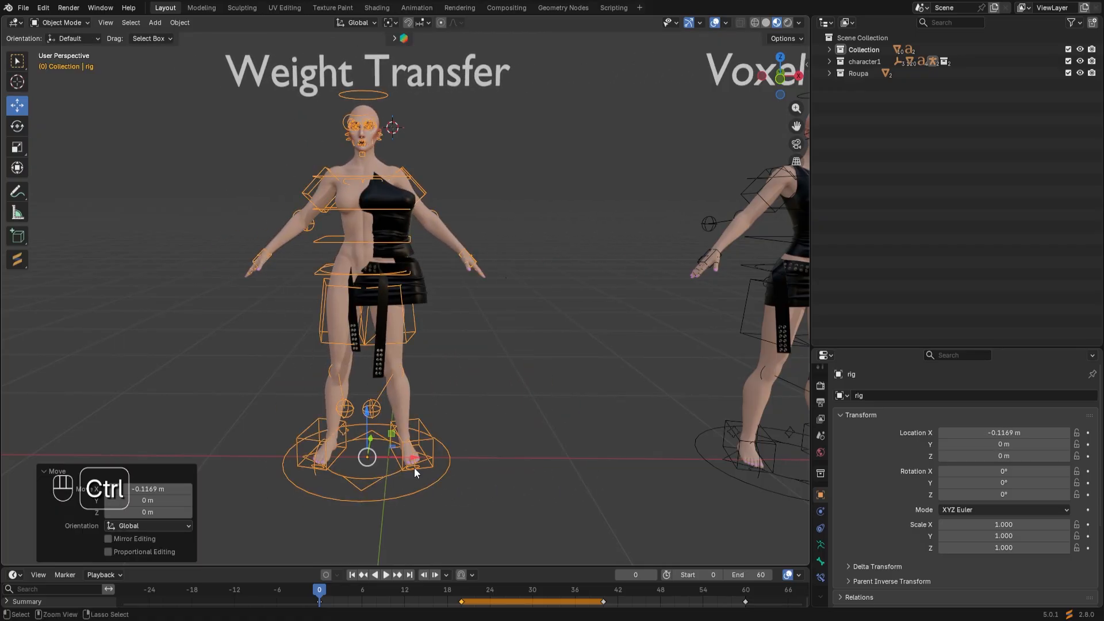
key(ctrl+z)
Parent the Weight Transfer character's clothing to its body mesh with the Object parenting type
click(400, 226)
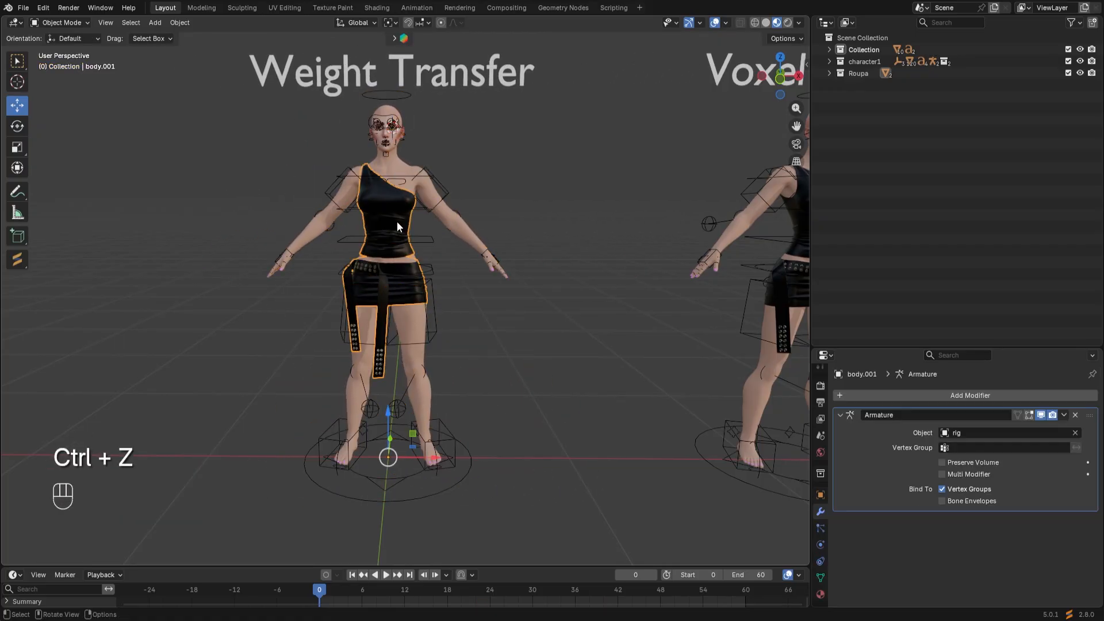
scroll(397, 222, up, 2)
shift+middle_drag(398, 204, 422, 319)
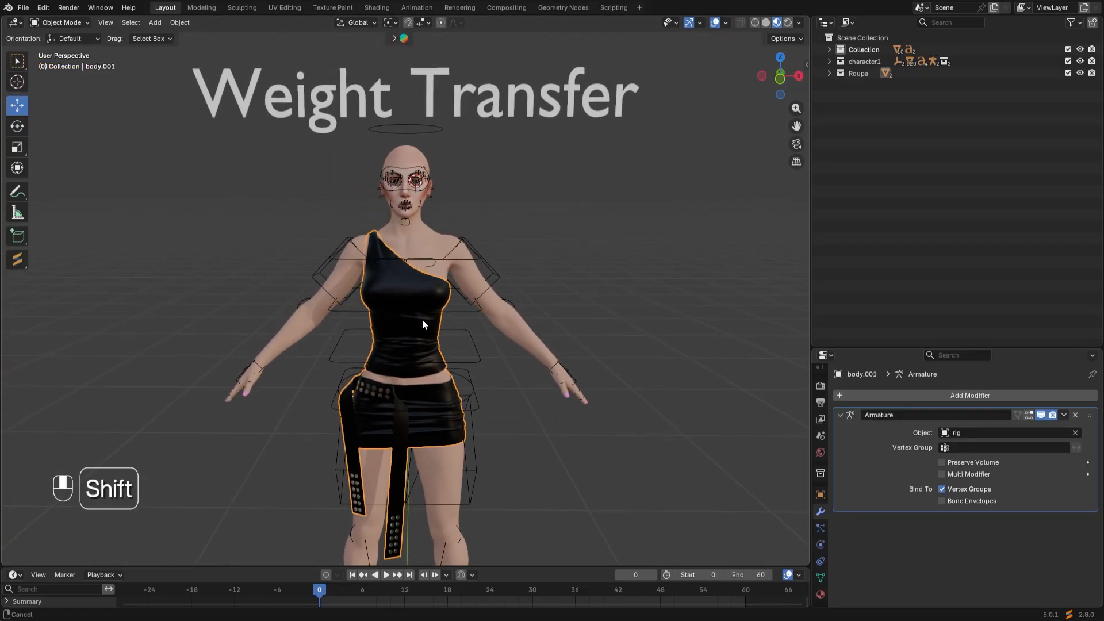
shift+click(424, 240)
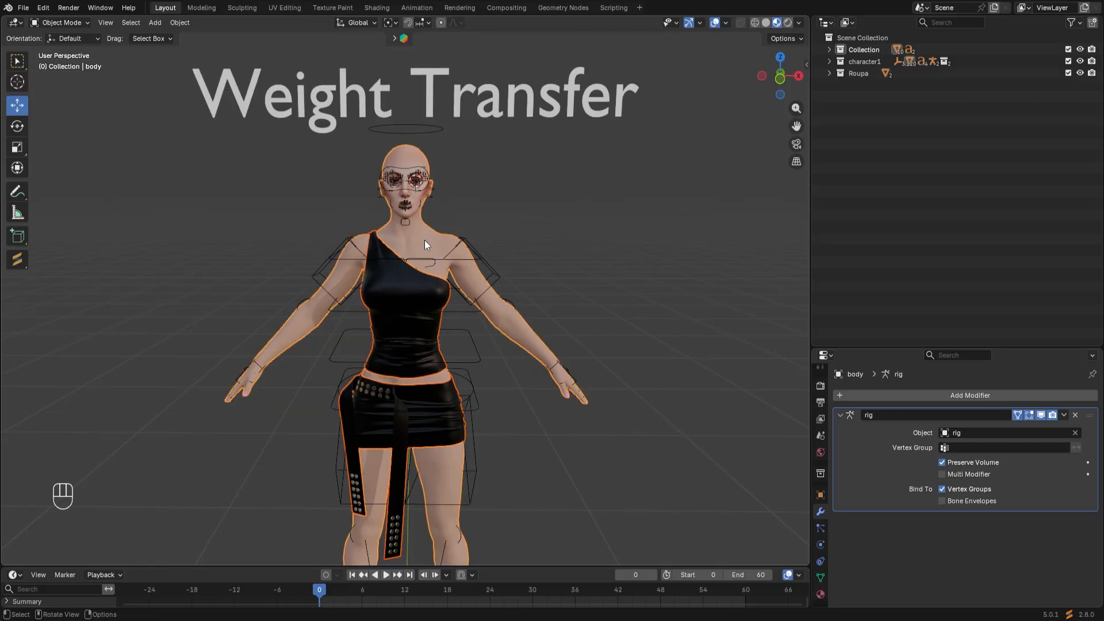
key(ctrl+p)
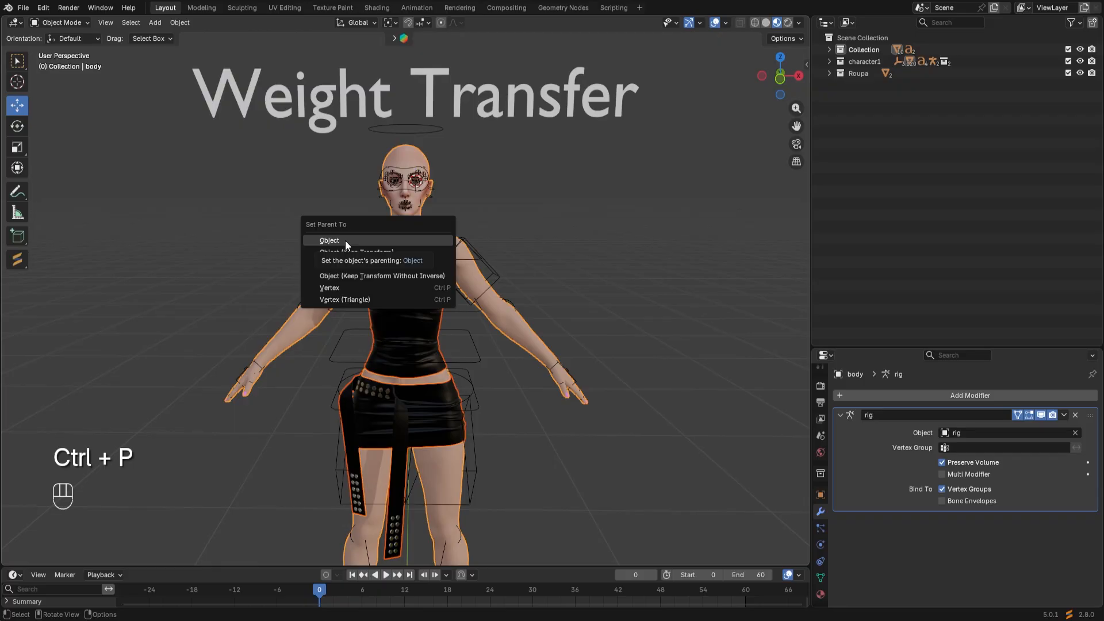
click(373, 238)
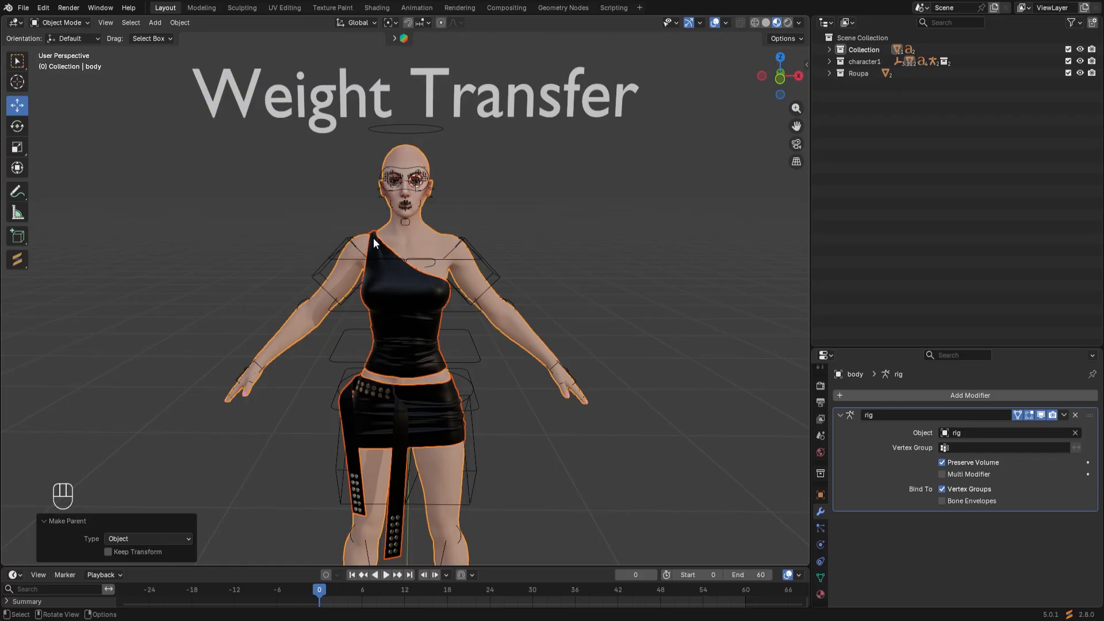
Test the parenting by moving the rig about 0.07 m along X, and undo the move
scroll(521, 470, down, 4)
shift+middle_drag(509, 464, 510, 394)
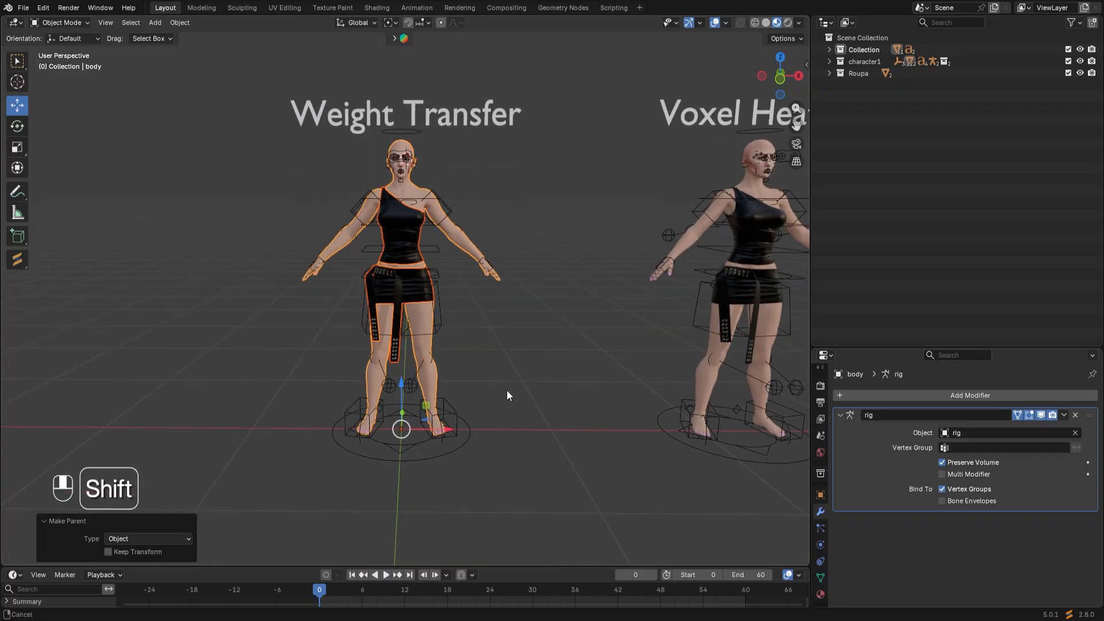
click(417, 461)
click(436, 428)
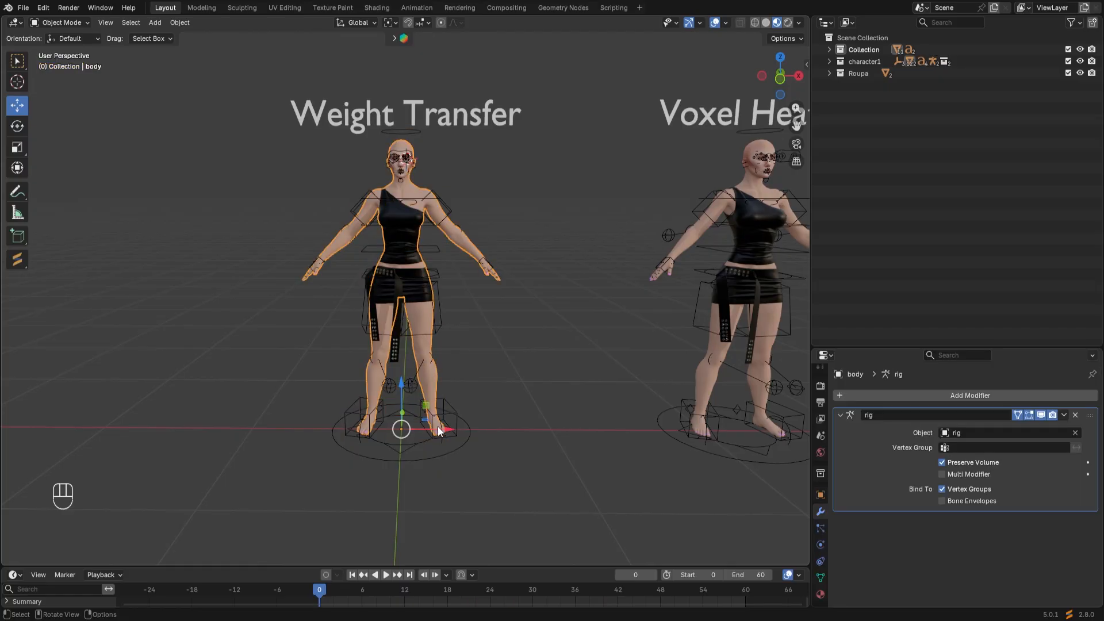
click(425, 455)
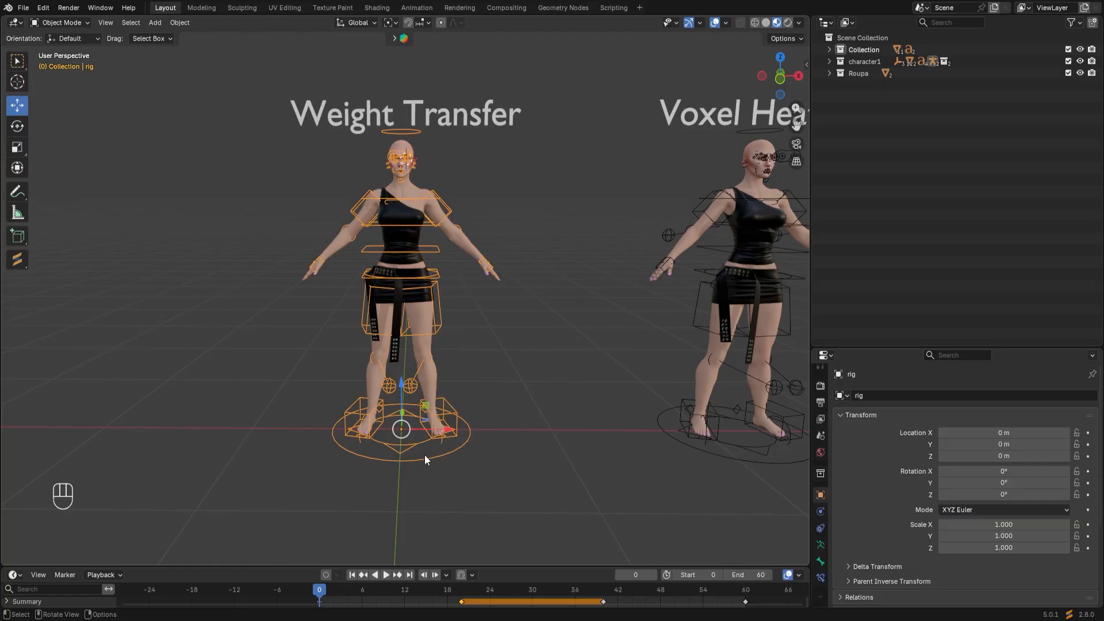
drag(448, 430, 422, 440)
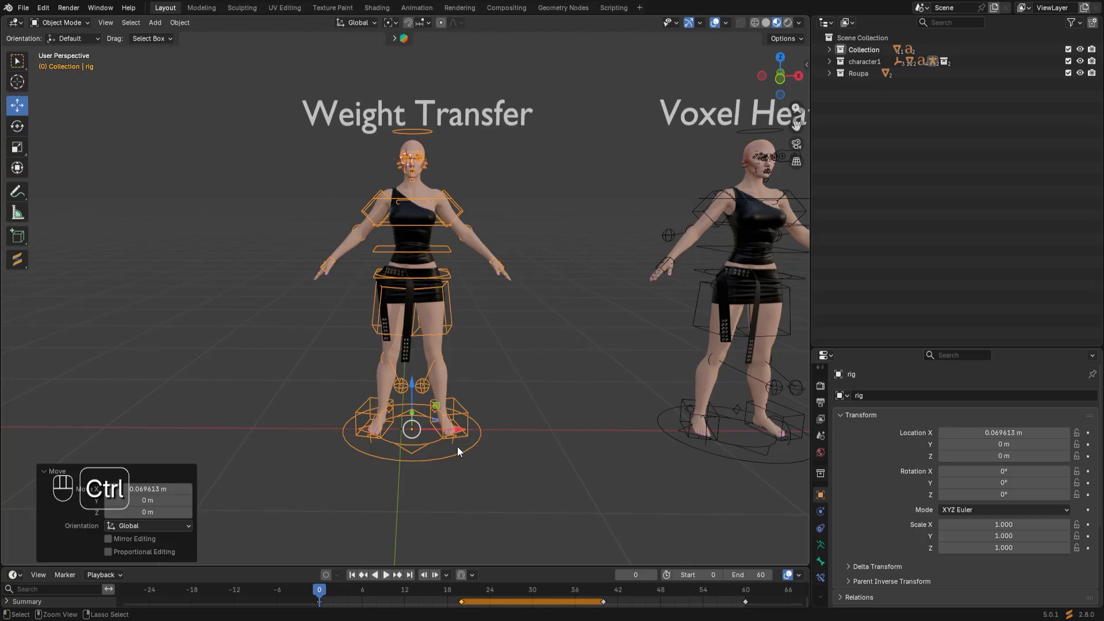
key(ctrl+z)
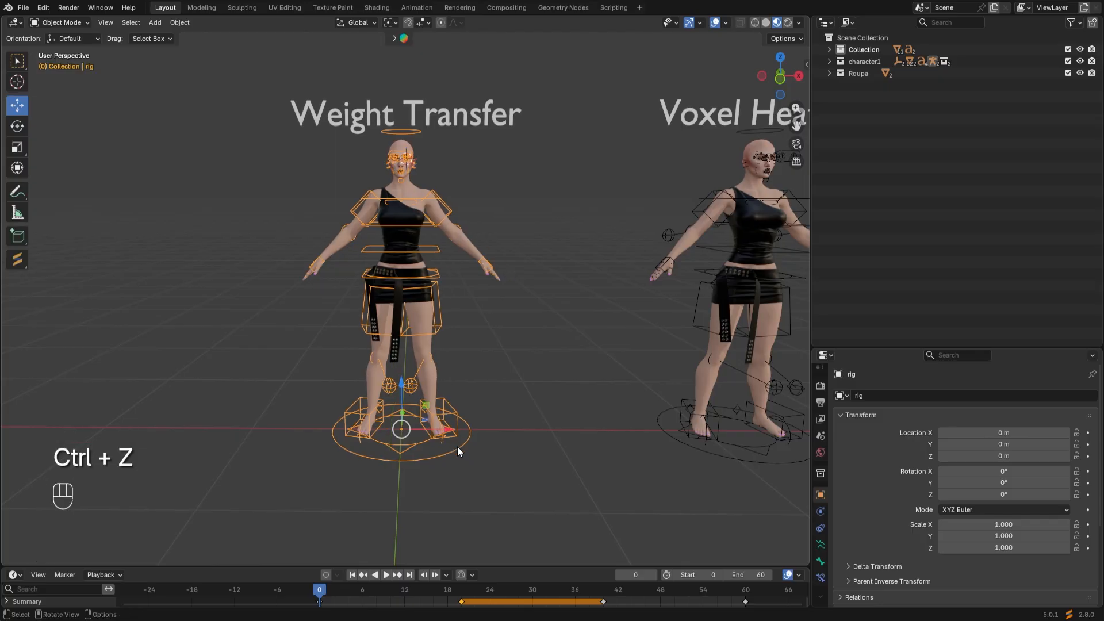
Select the Voxel Heating diffuse character's clothing, locate it in the Roupa collection and show its material slots
scroll(470, 444, down, 1)
scroll(472, 443, up, 1)
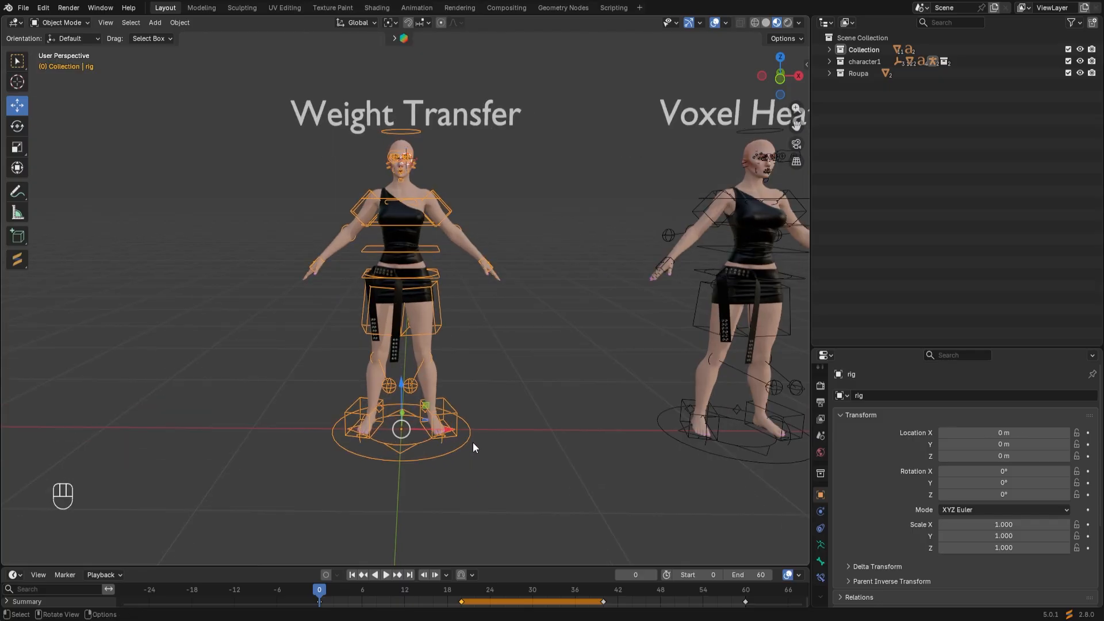
shift+middle_drag(526, 377, 217, 400)
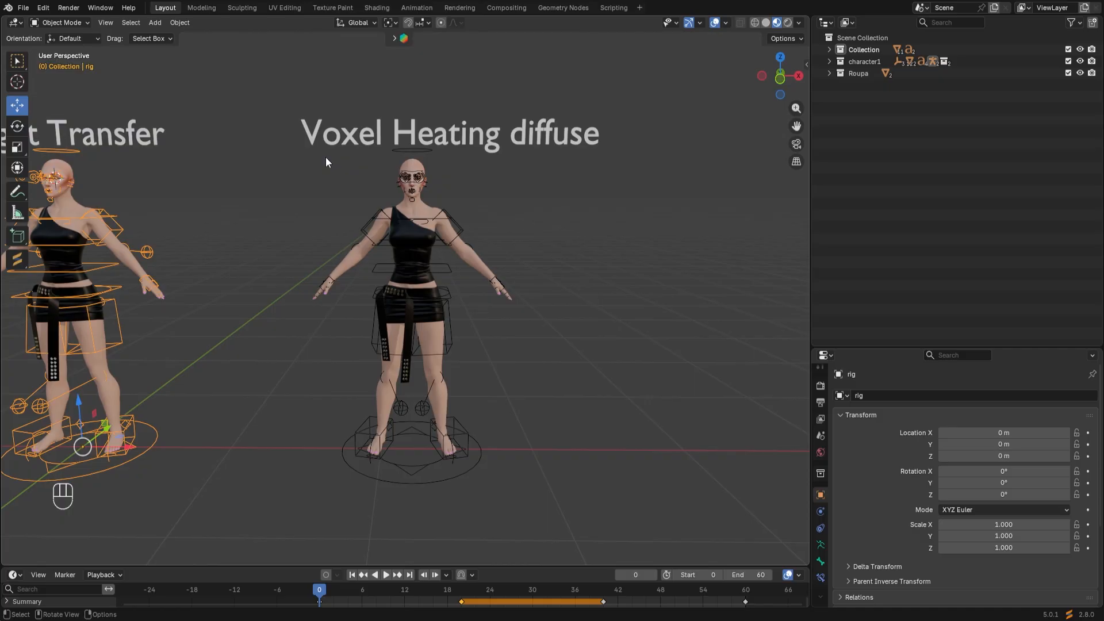
click(412, 241)
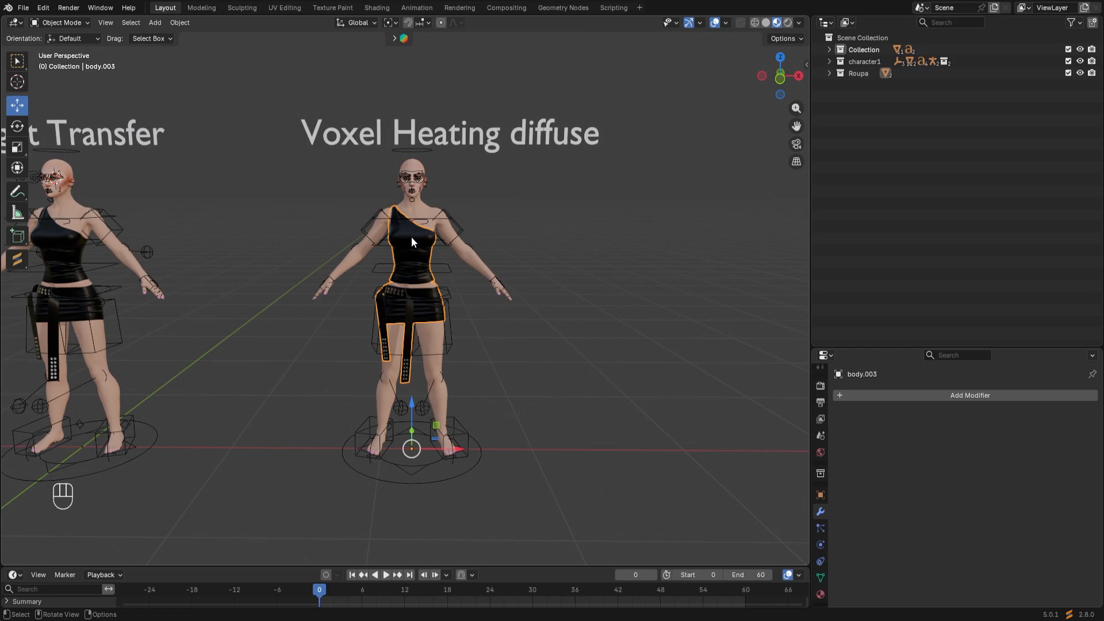
click(830, 74)
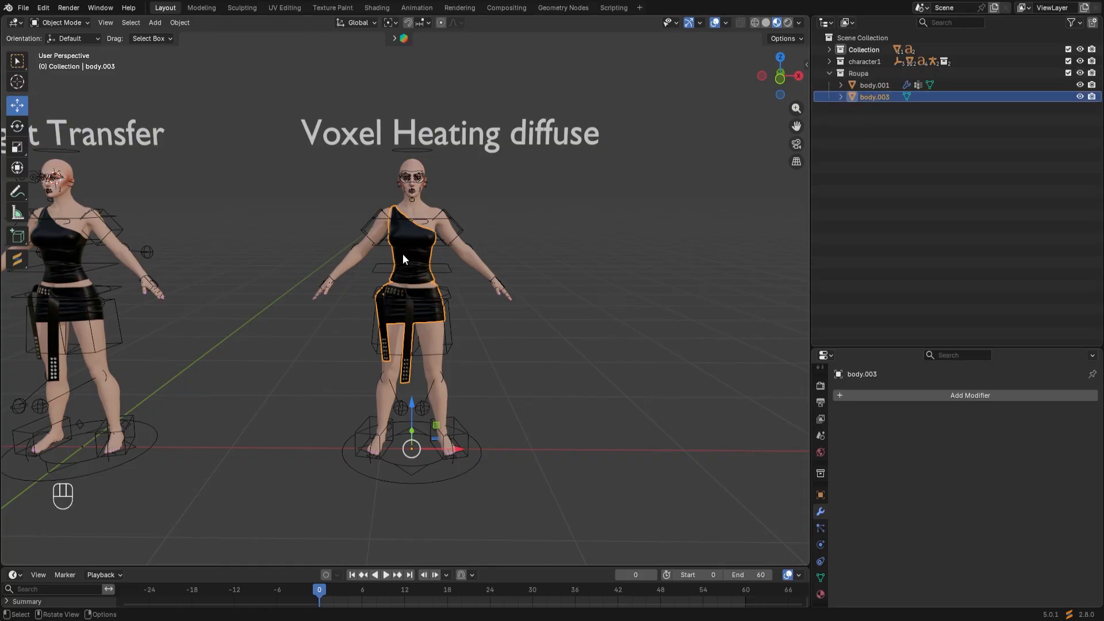
click(821, 593)
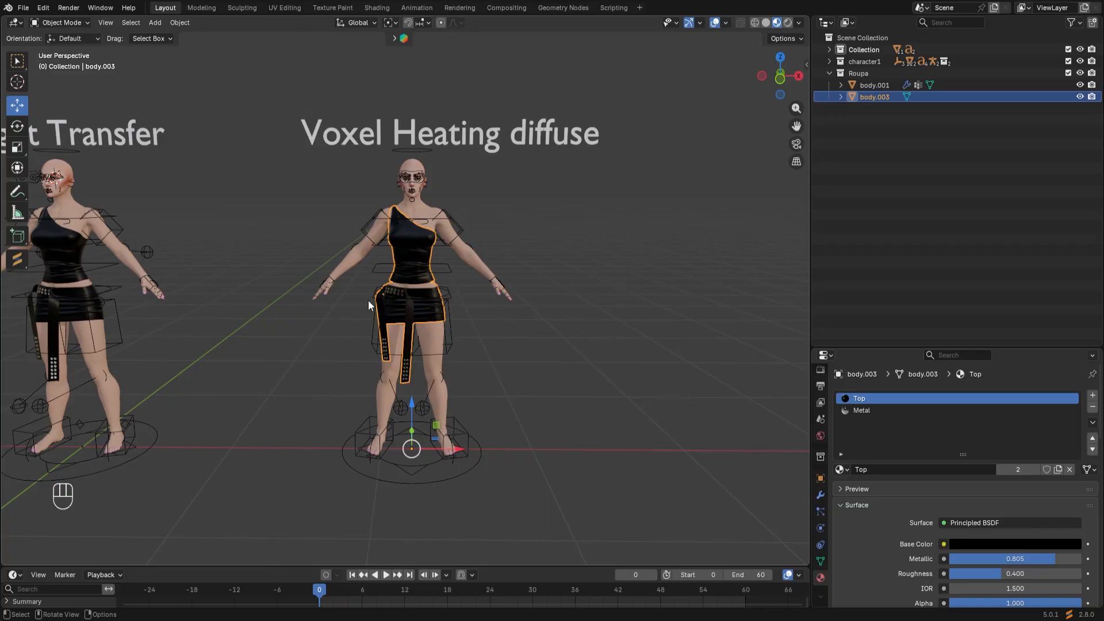
scroll(408, 277, up, 3)
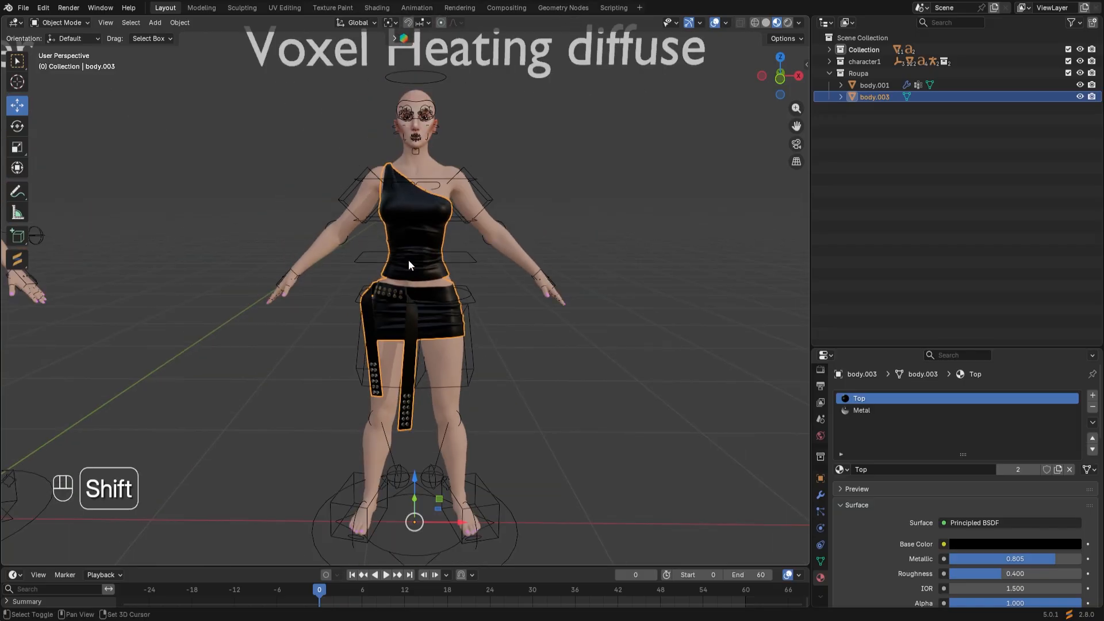
shift+middle_drag(408, 260, 399, 337)
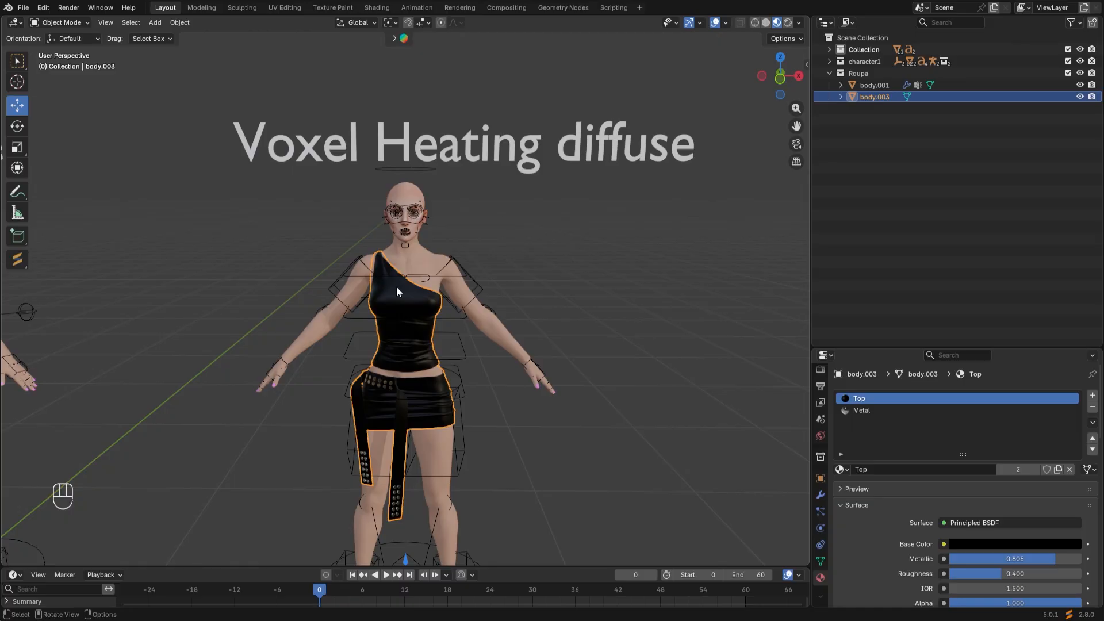
scroll(397, 287, up, 3)
scroll(401, 290, down, 2)
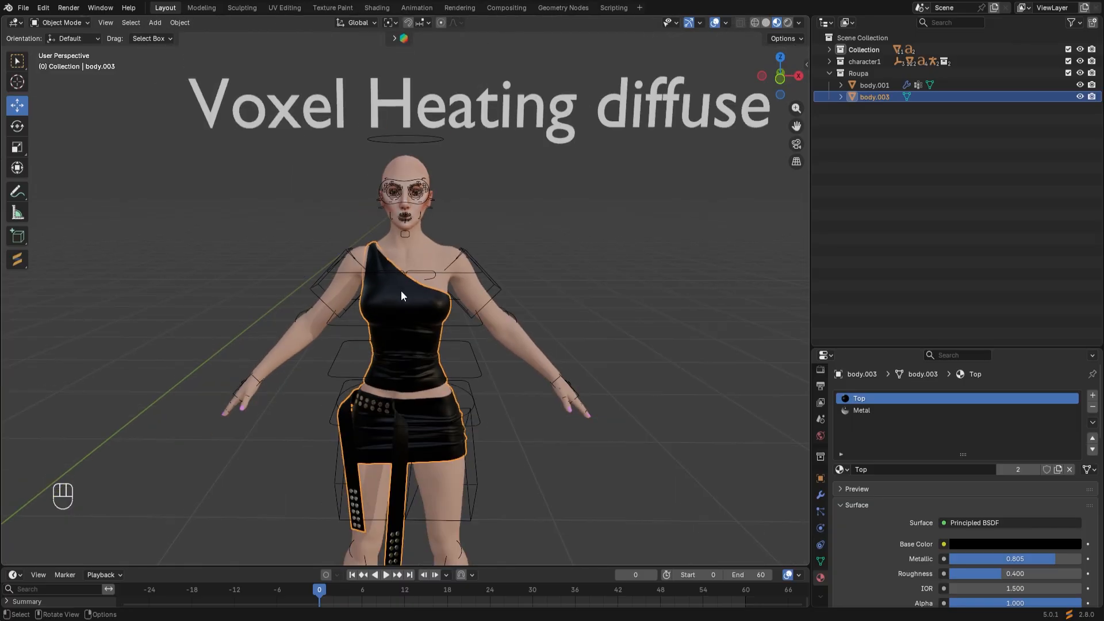
key(n)
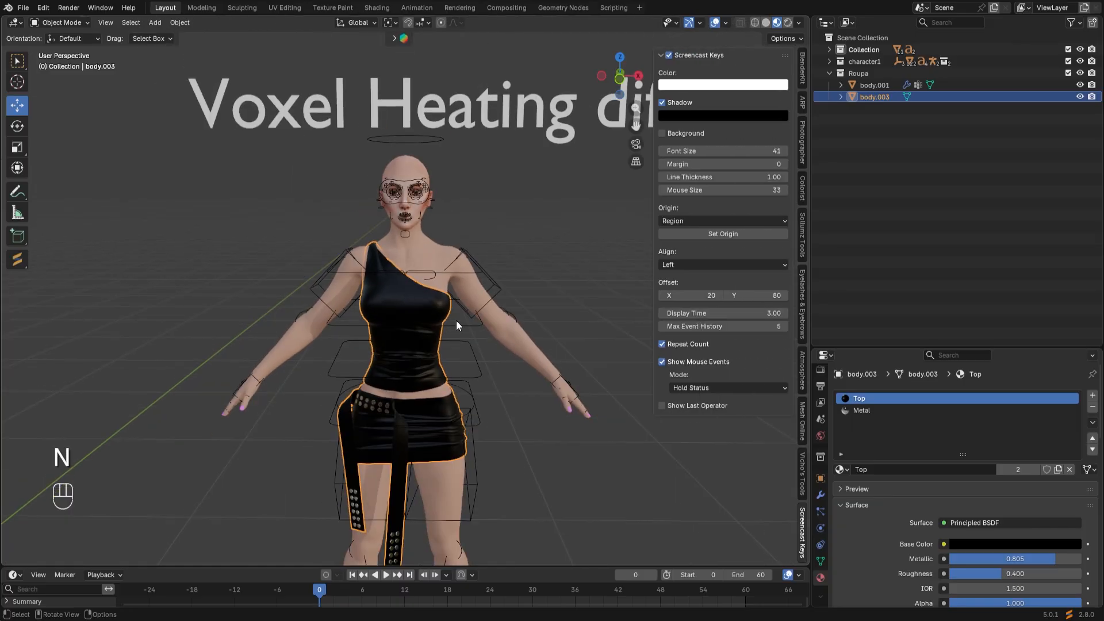
key(n)
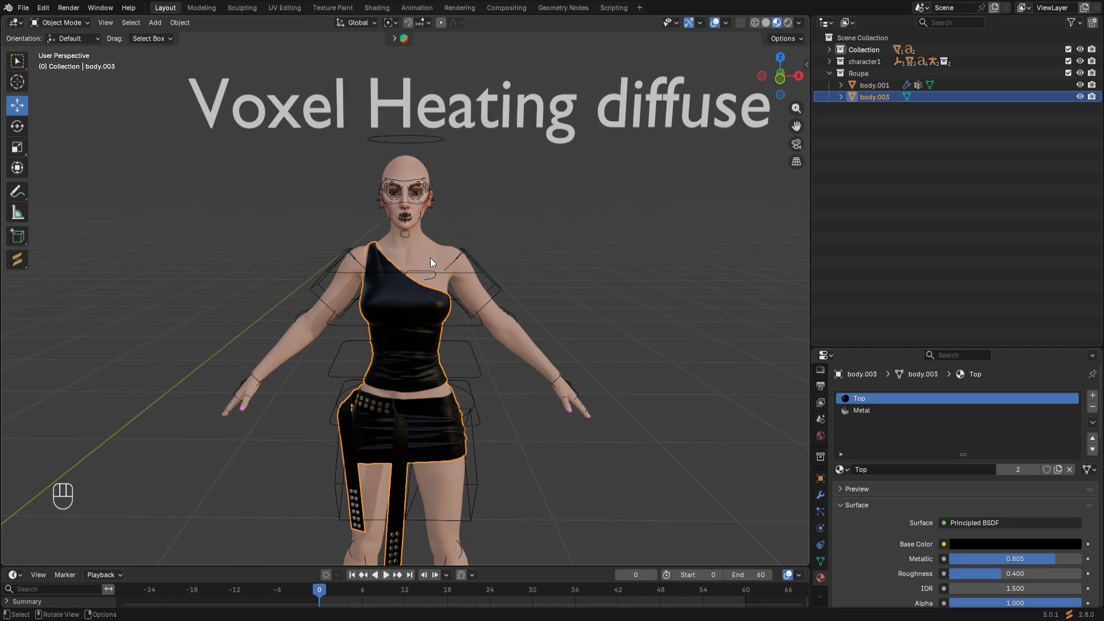
Join the clothing body.003 into the Voxel Heating diffuse character's body mesh body.002
click(440, 260)
click(416, 302)
key(shift)
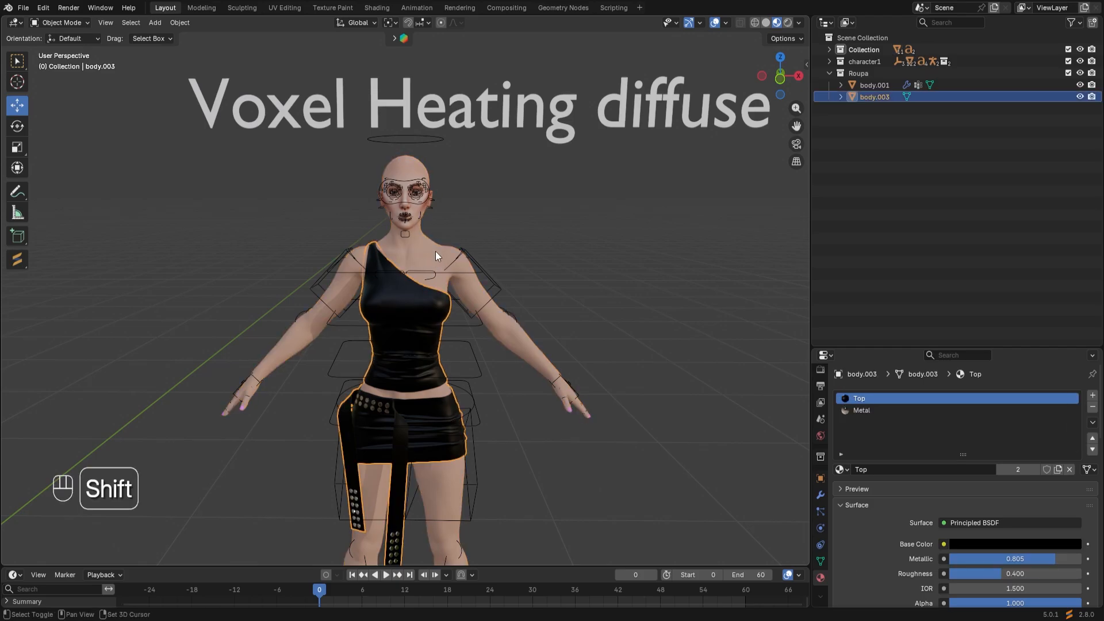
key(shift)
shift+click(430, 260)
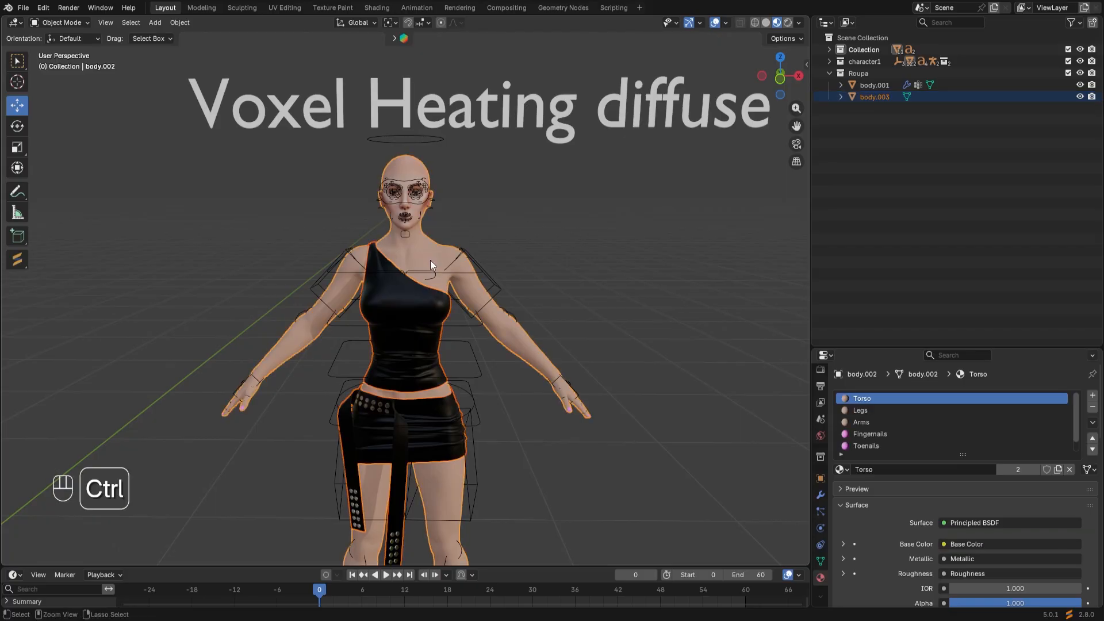
key(ctrl+j)
click(551, 227)
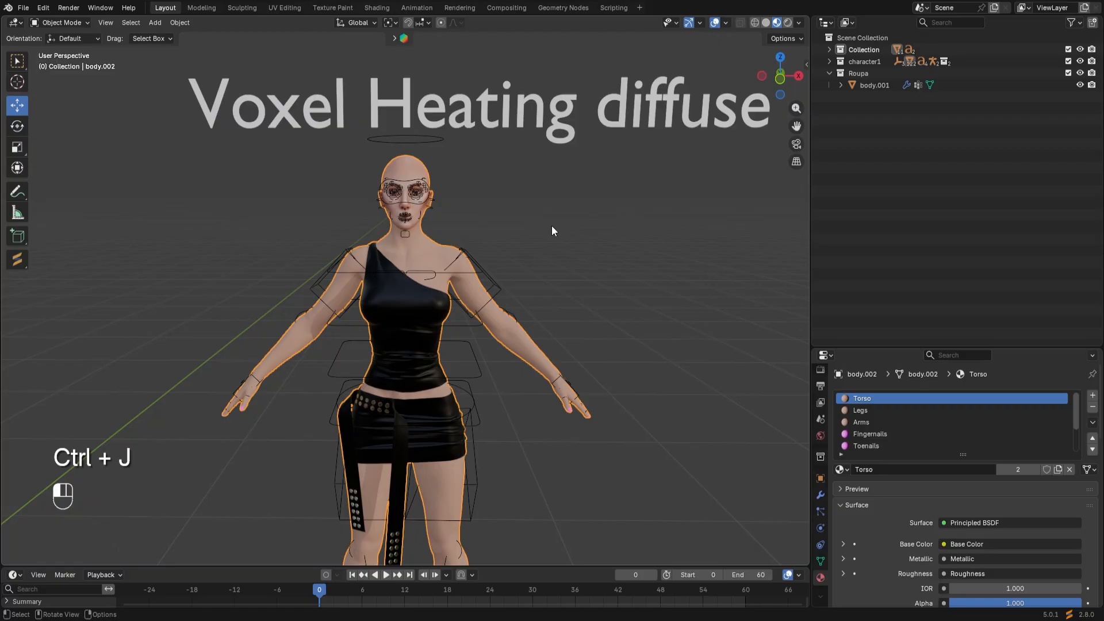
click(419, 320)
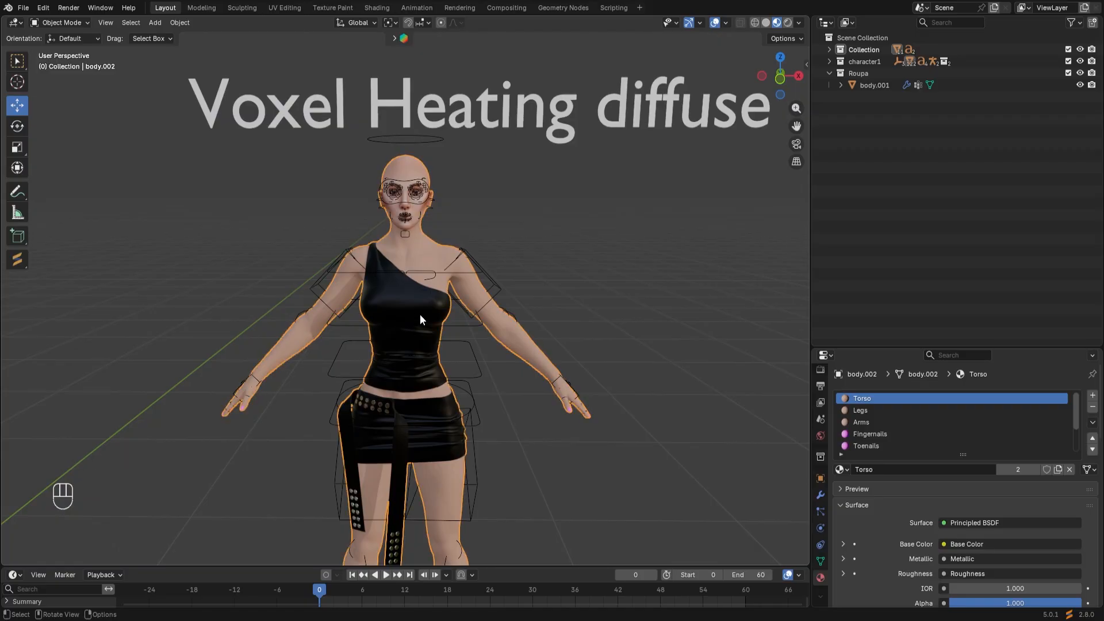
Show the Auto-Rig Pro skinning settings in a wider sidebar, keeping the joined body.002 mesh selected
shift+middle_drag(426, 315, 401, 293)
scroll(402, 289, down, 2)
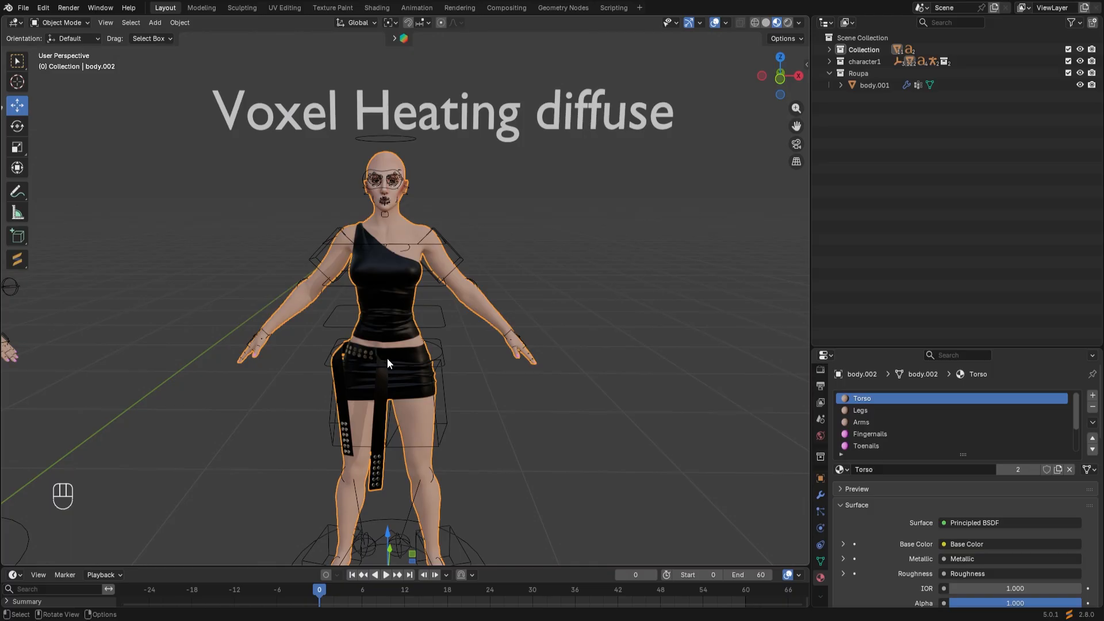
key(n)
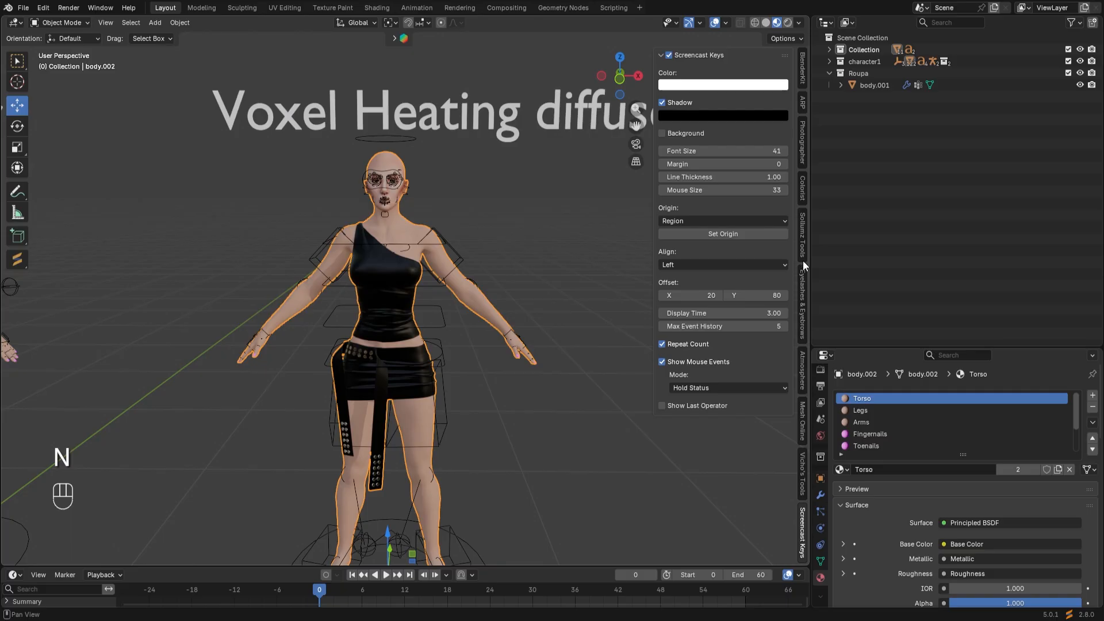
click(802, 101)
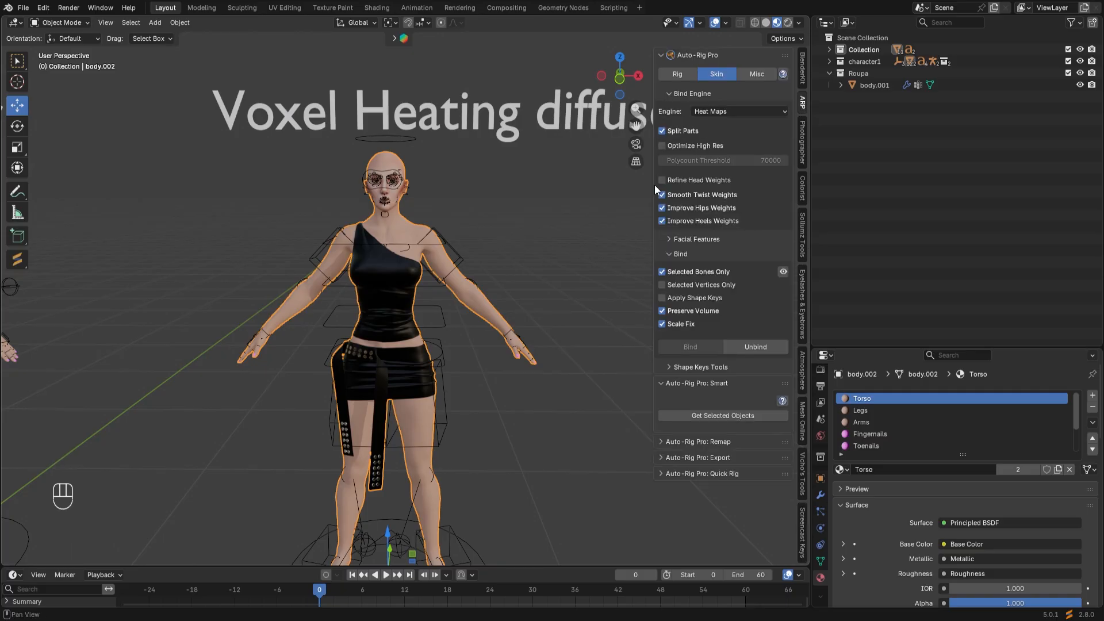
drag(653, 185, 610, 186)
scroll(377, 288, up, 2)
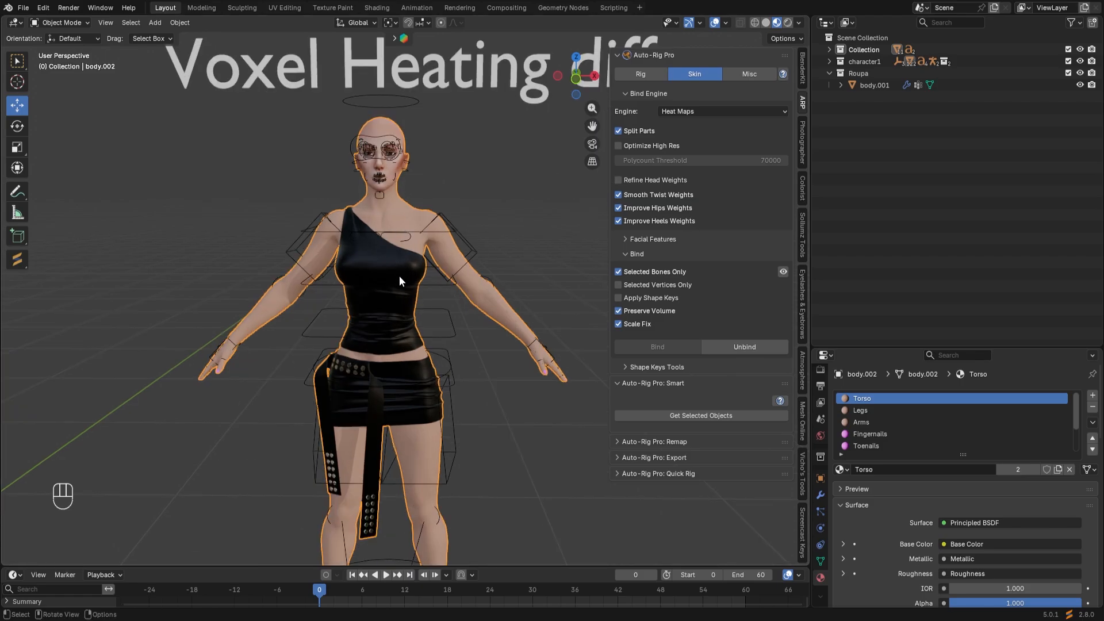
click(397, 274)
click(404, 213)
click(489, 174)
click(396, 209)
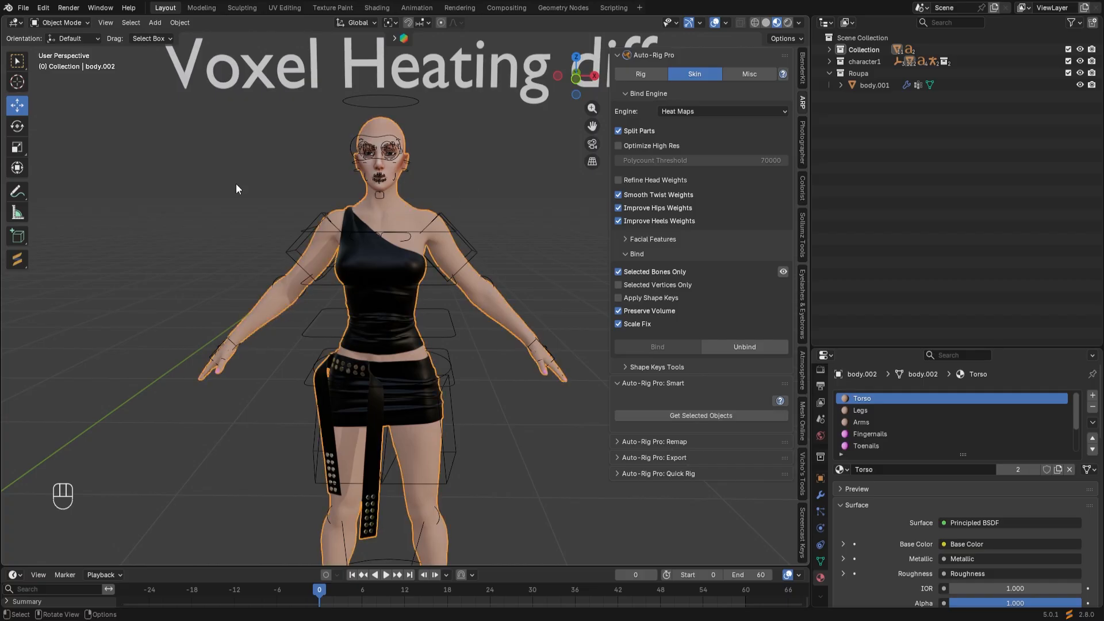
Enter Edit Mode on body.002 and select the vertices of the Torso and Legs materials
click(61, 23)
click(66, 47)
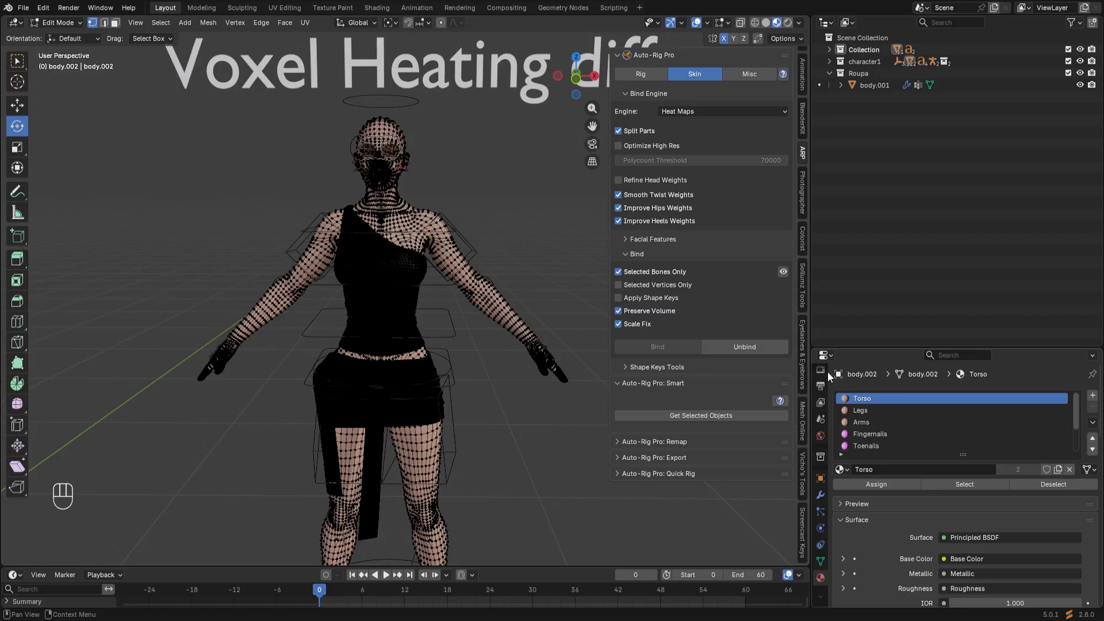
click(943, 485)
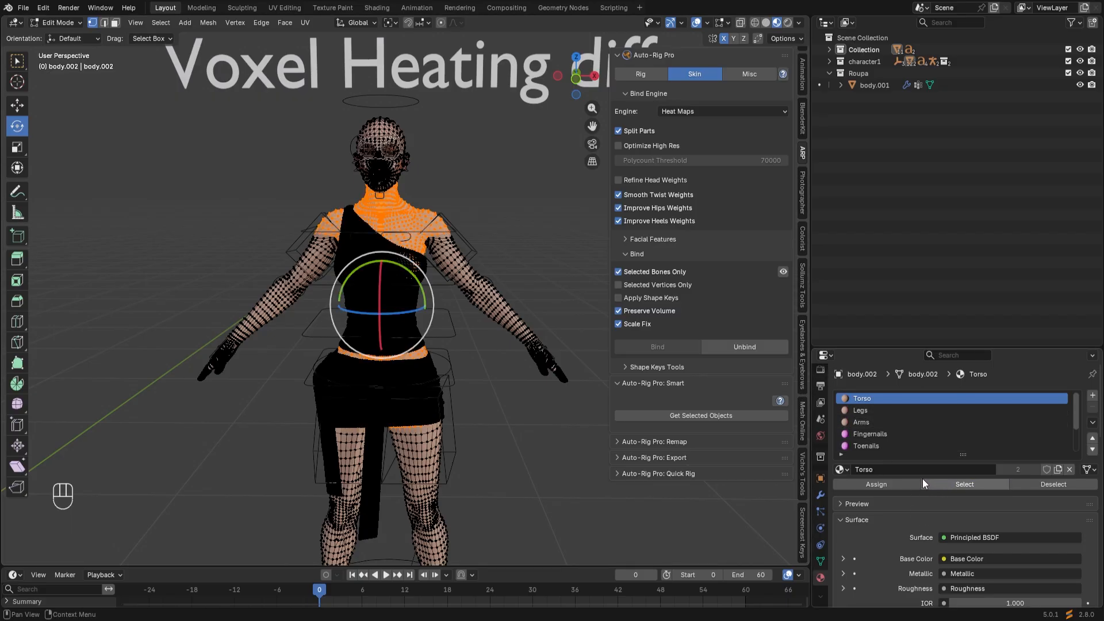
click(861, 411)
click(961, 485)
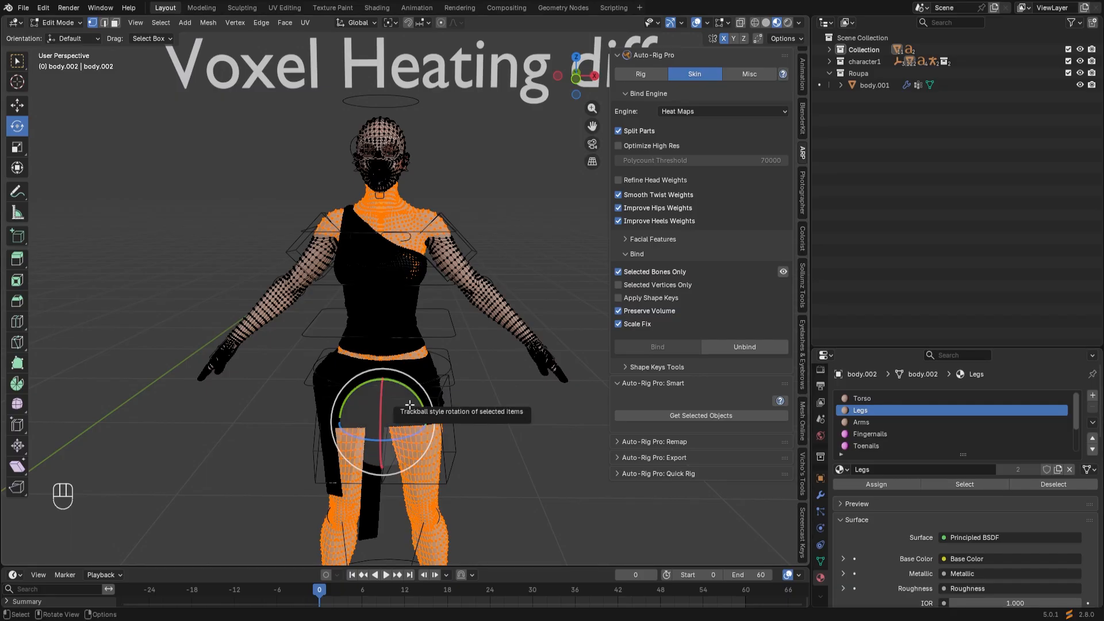
shift+middle_drag(478, 330, 451, 348)
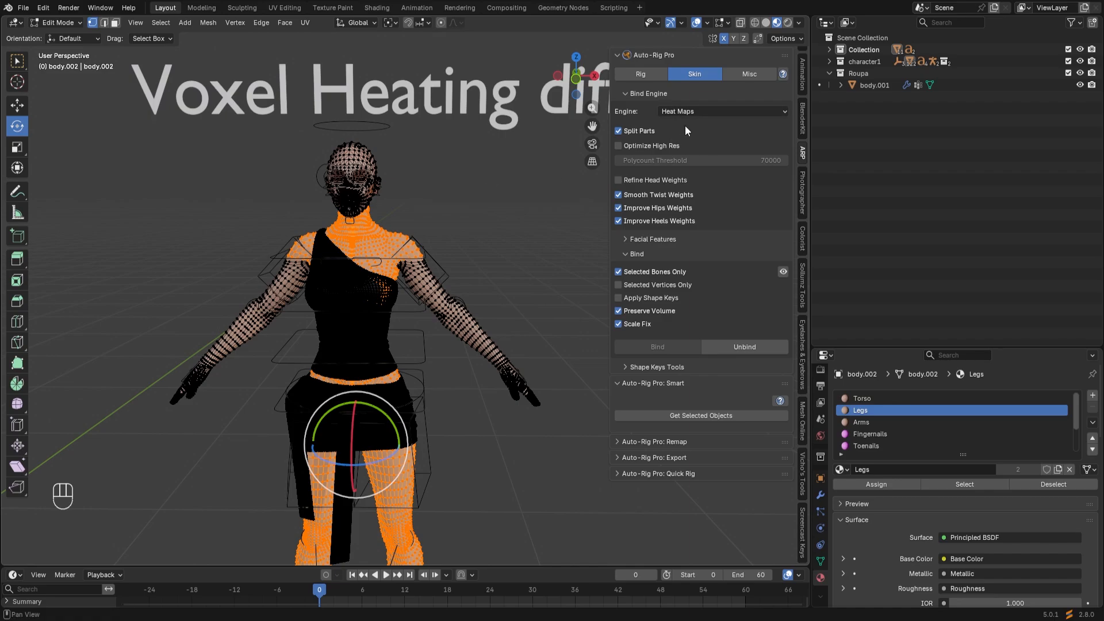
middle_drag(365, 254, 427, 210)
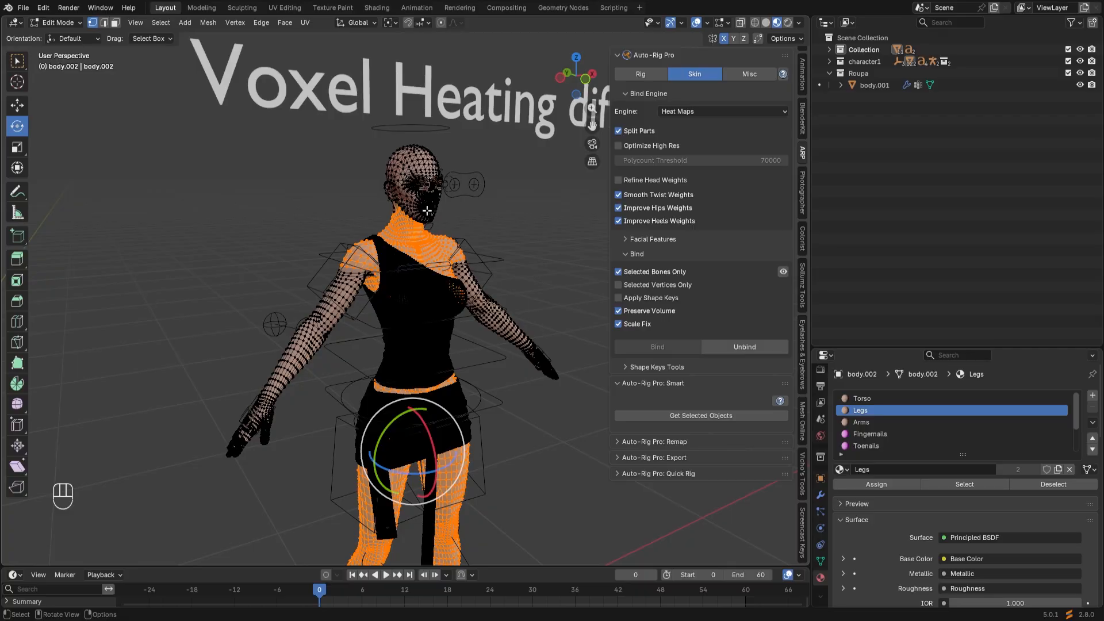
middle_drag(411, 256, 365, 250)
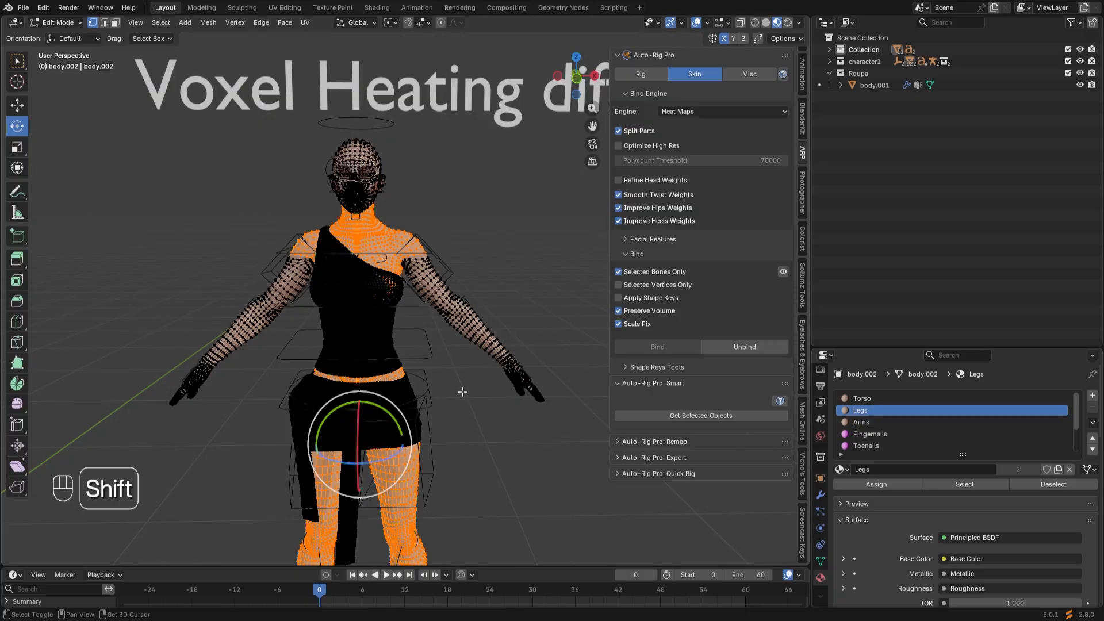
shift+middle_drag(461, 400, 457, 343)
scroll(454, 343, down, 2)
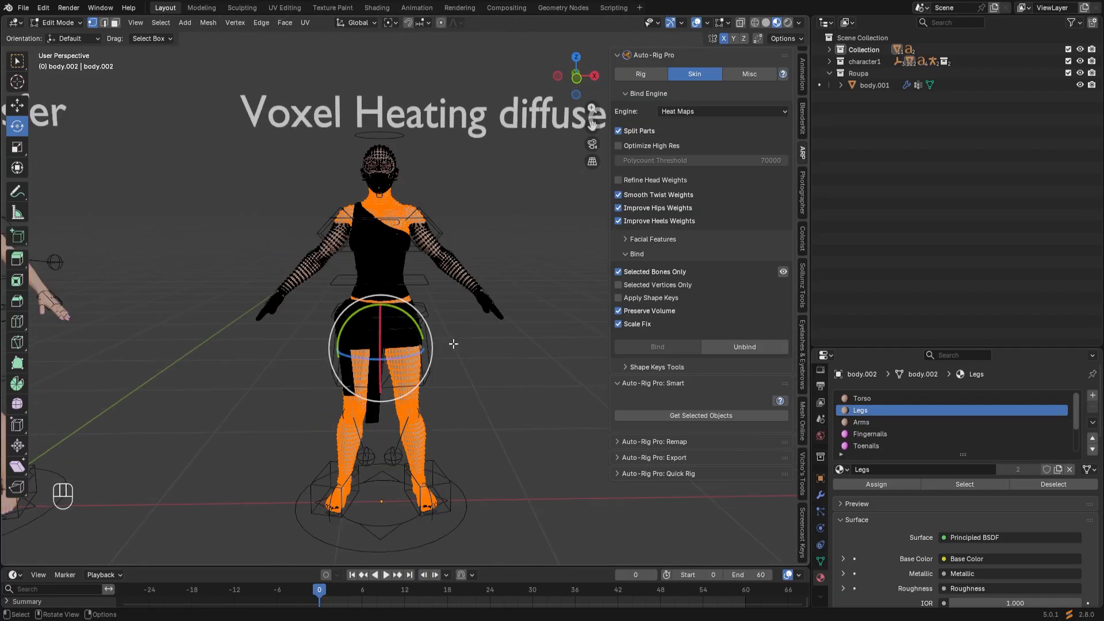
Add the vertices of the Arms, Fingernails and Toenails materials to the selection, leaving the face material out
click(874, 423)
click(938, 482)
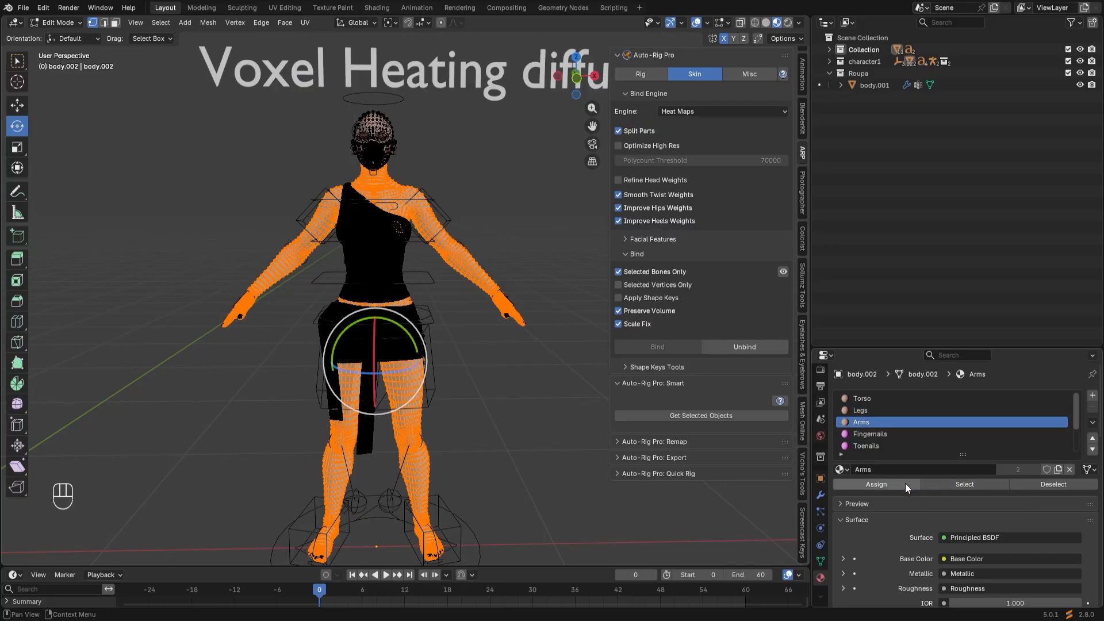
click(883, 435)
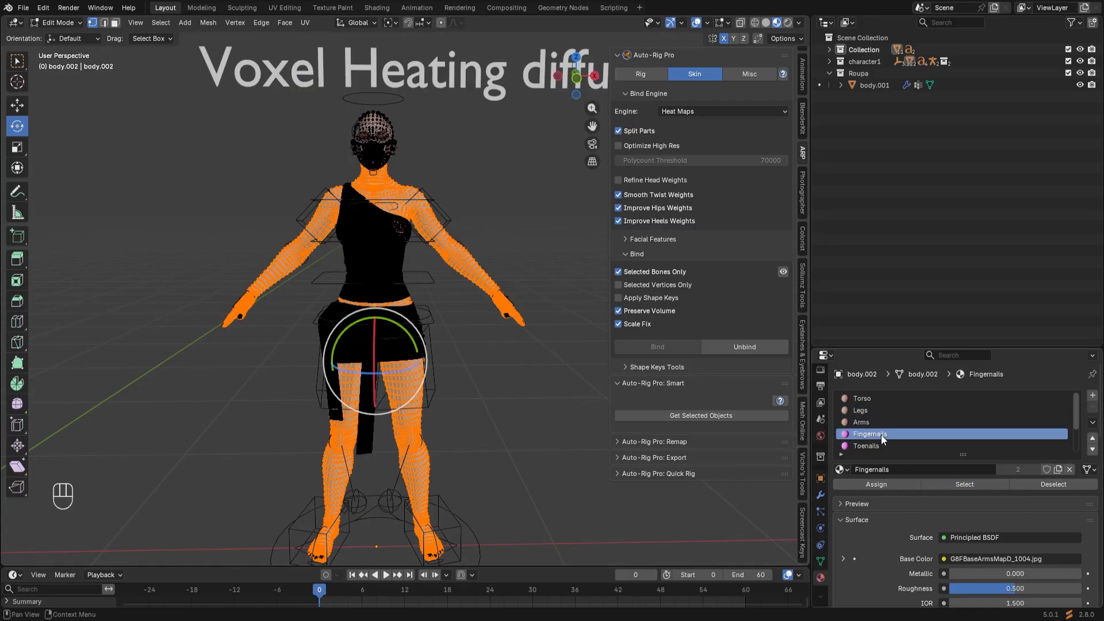
click(870, 443)
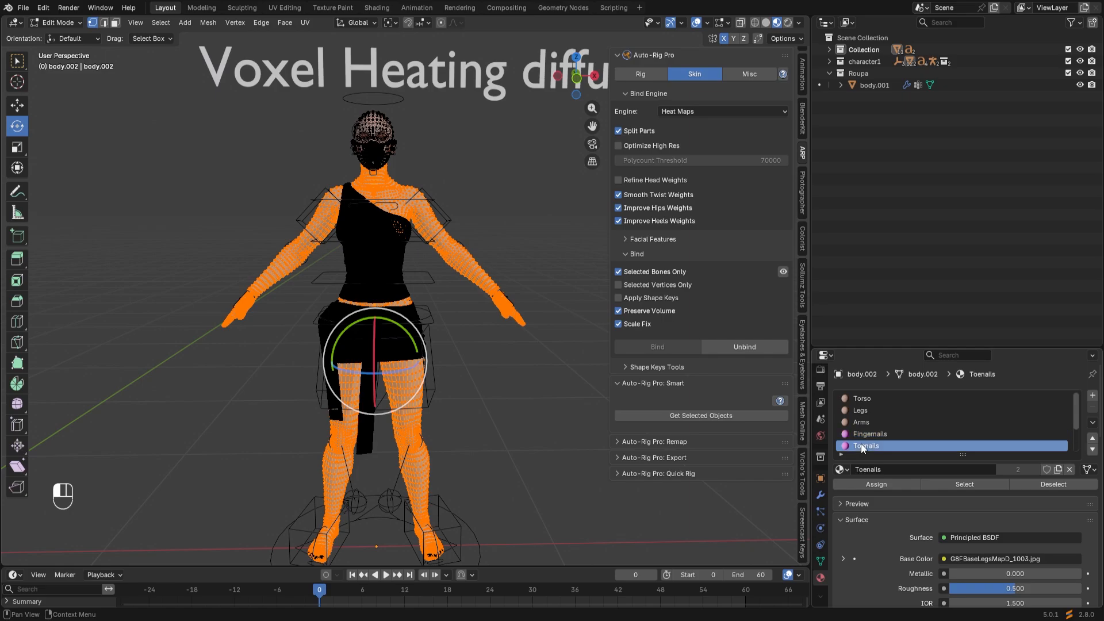
click(956, 485)
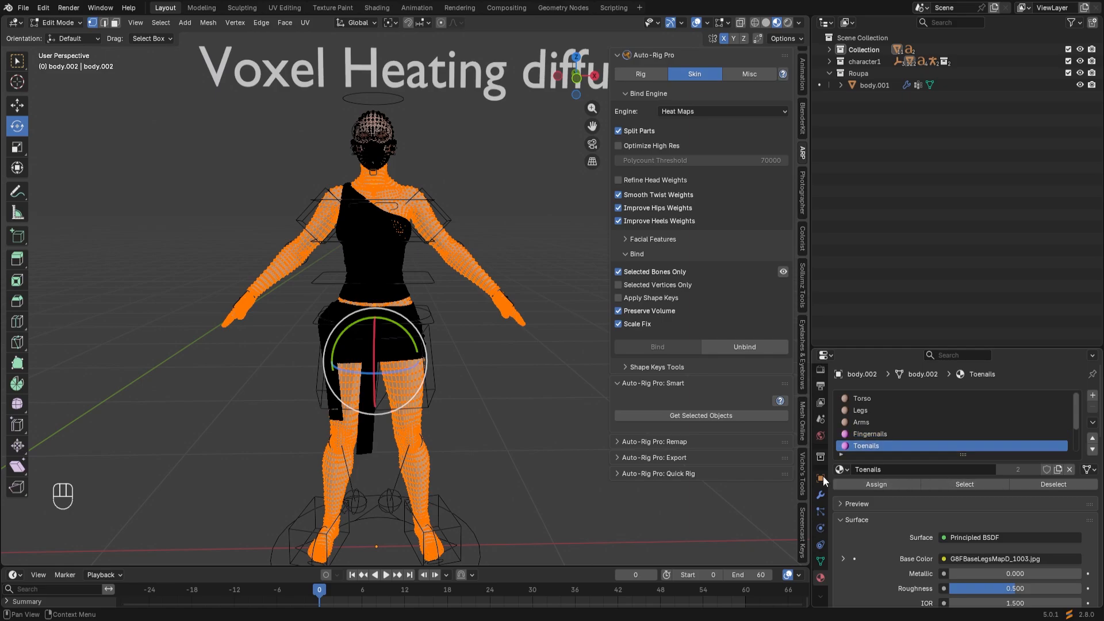
Add the clothing's Top and Metal material vertices to the selection and return to Object Mode
mouse_move(486, 356)
middle_down()
mouse_move(558, 345)
mouse_move(468, 345)
middle_up()
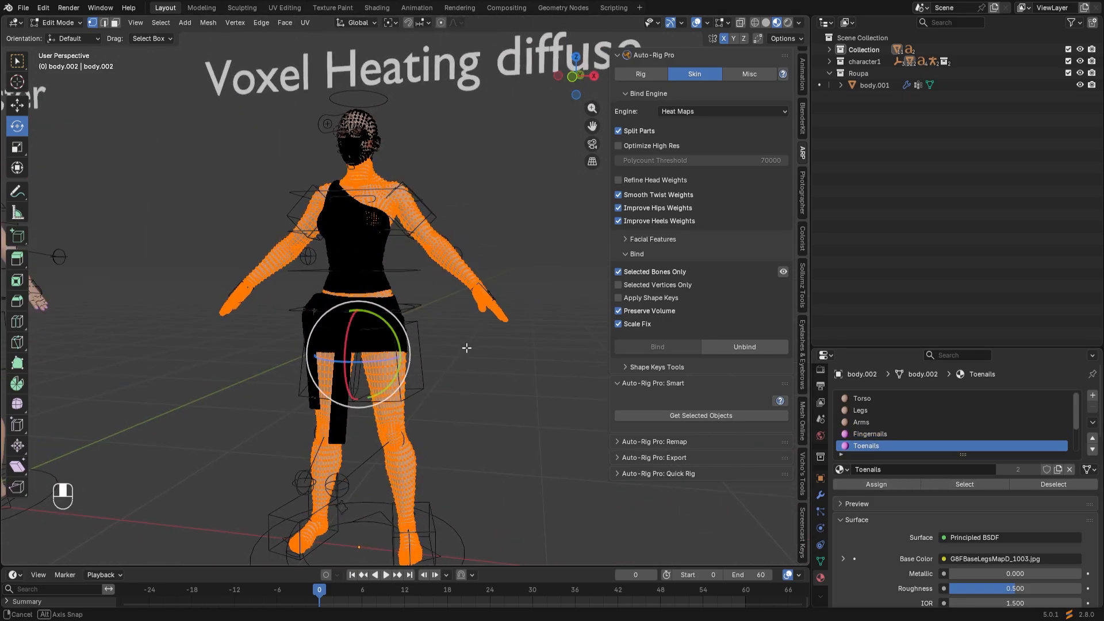
scroll(881, 442, down, 3)
click(865, 434)
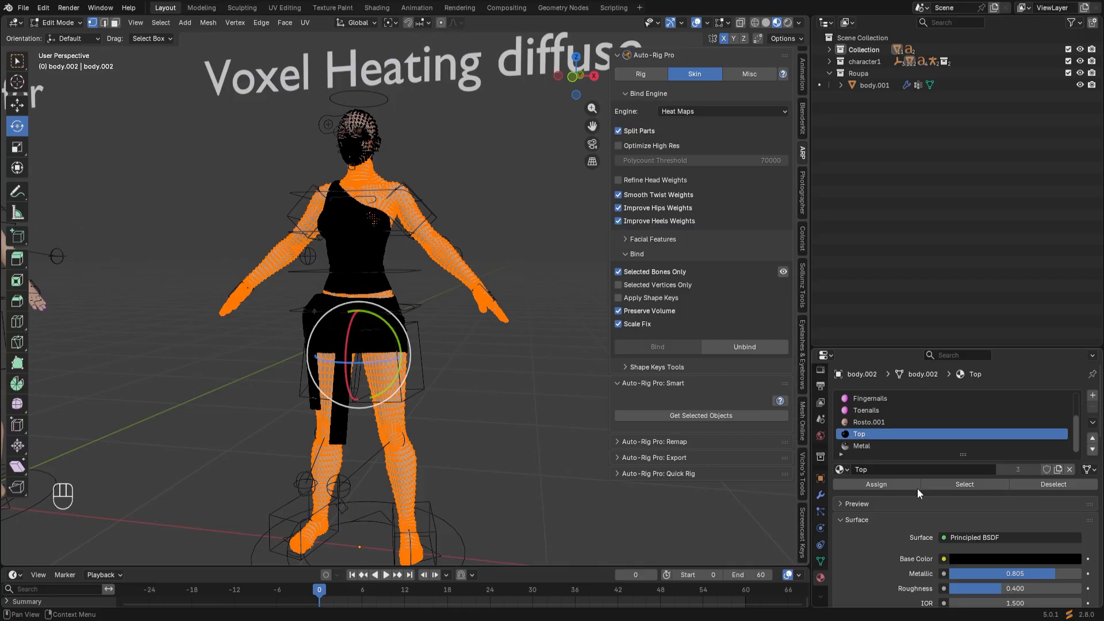
click(973, 485)
click(870, 446)
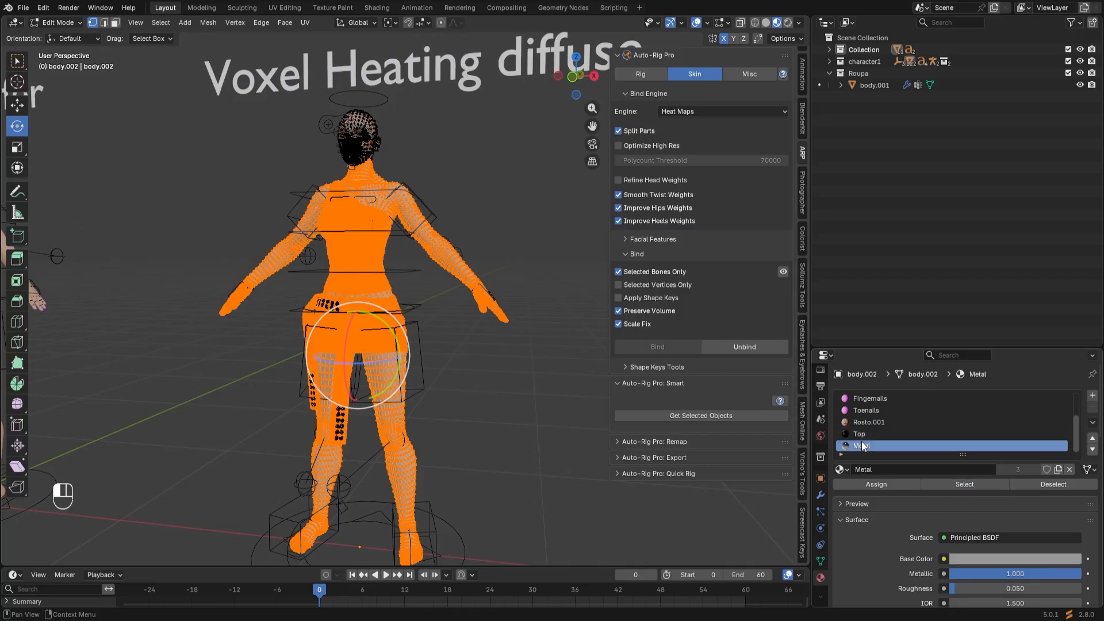
click(963, 485)
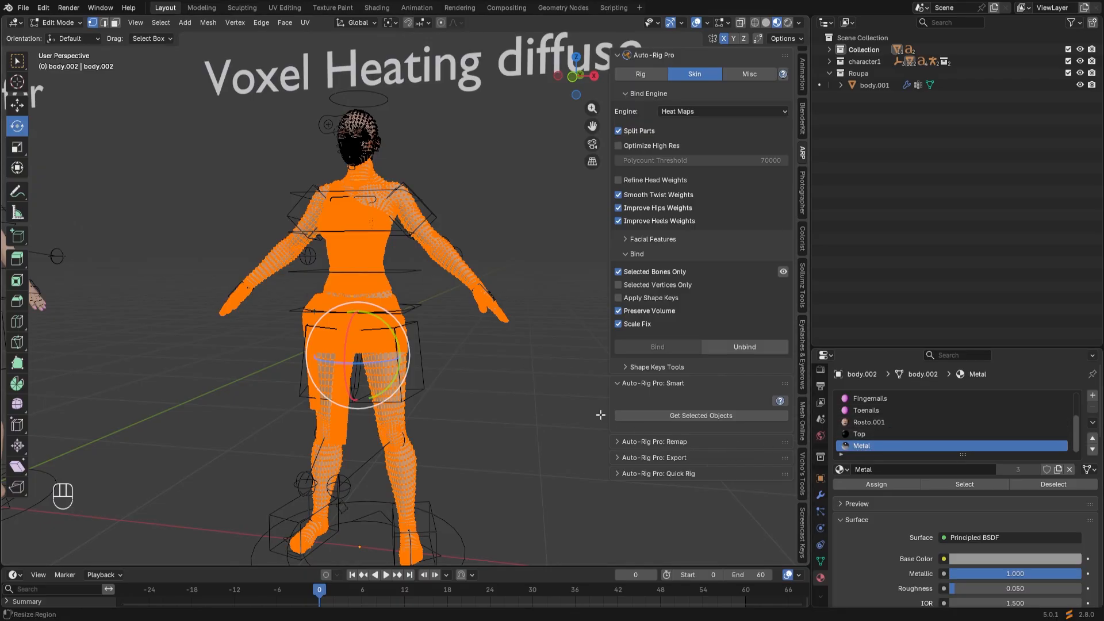
middle_drag(490, 385, 499, 389)
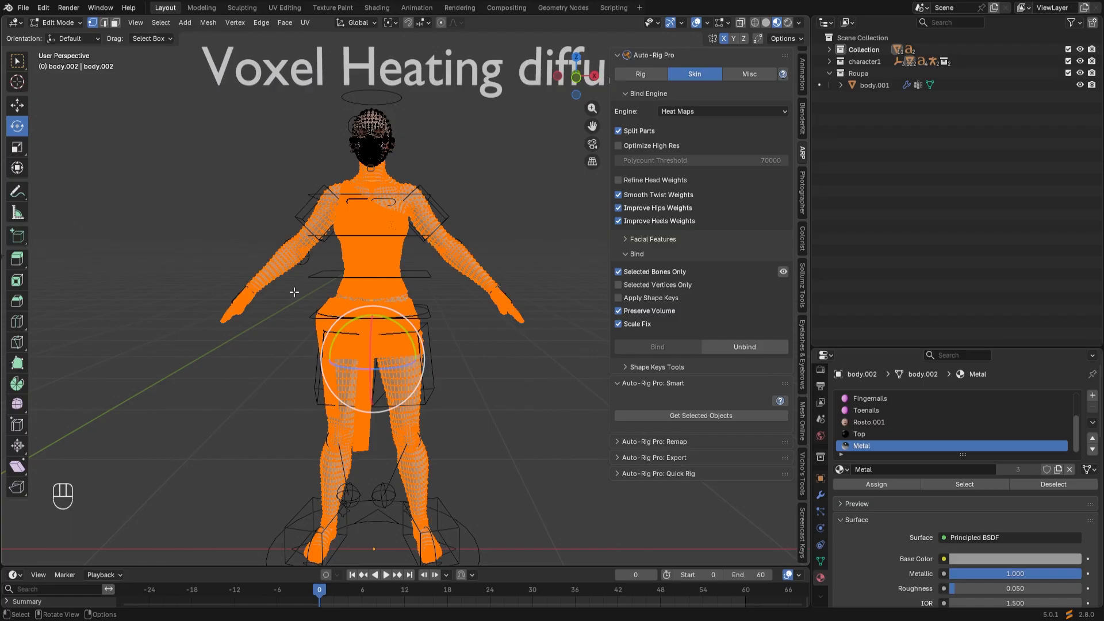
click(70, 23)
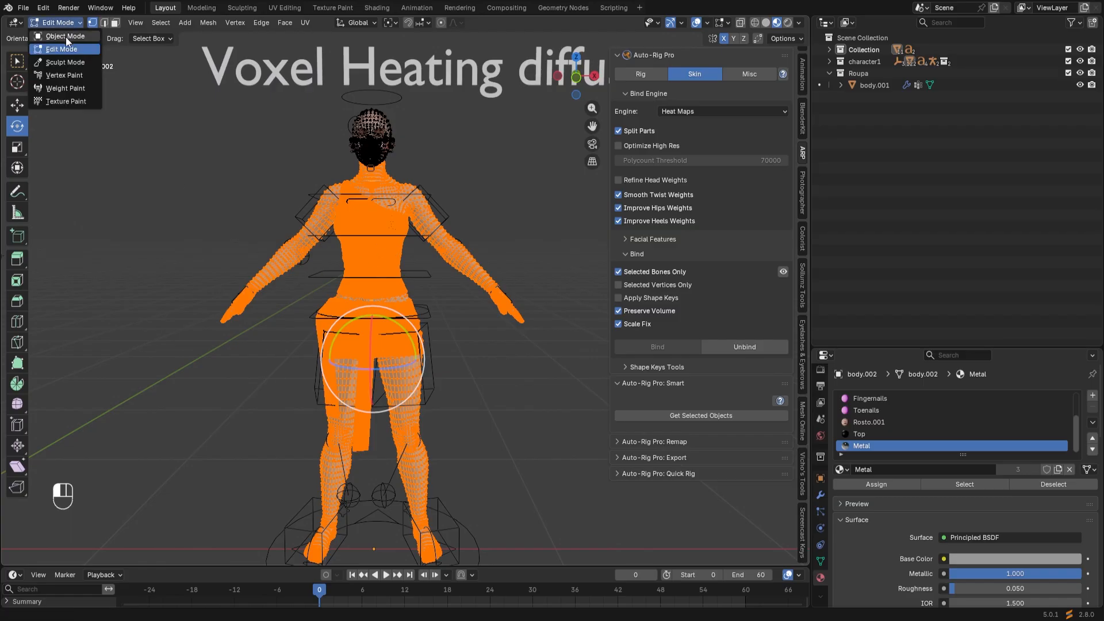
click(66, 37)
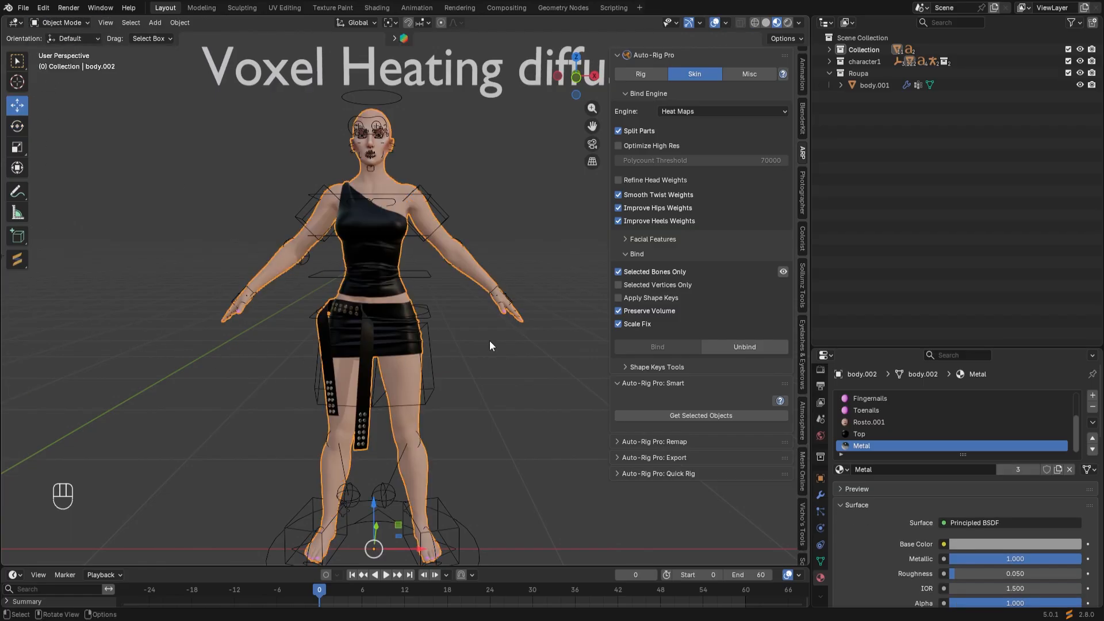
Restrict binding to selected vertices instead of selected bones, and set the bind engine to Voxel Heat Diffuse Skinning (addon)
click(619, 272)
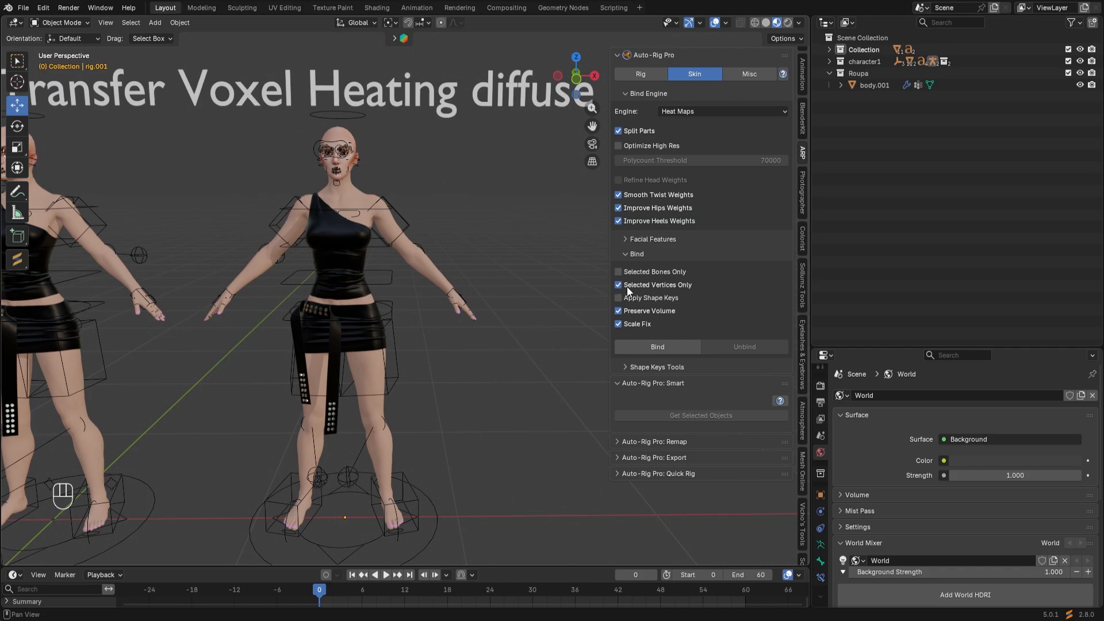
click(733, 113)
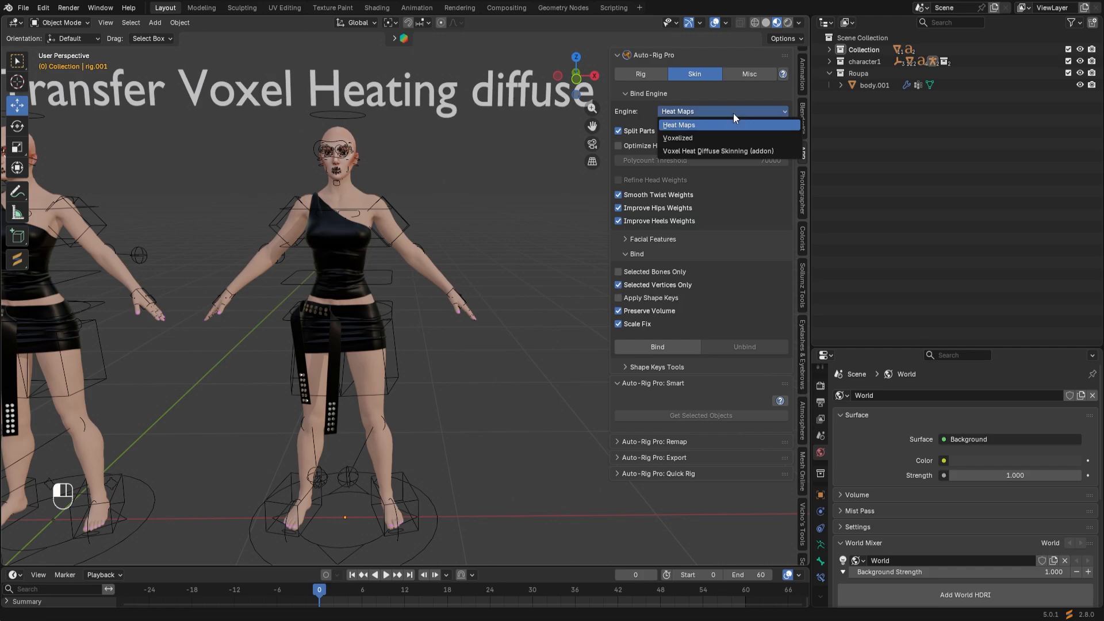
click(702, 150)
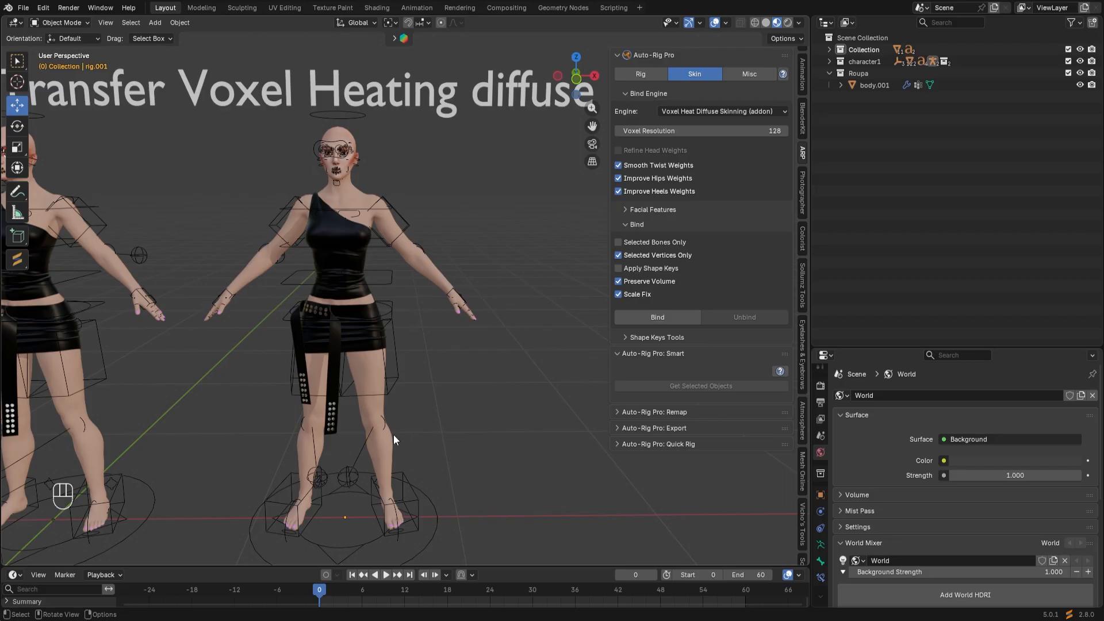
Select the body.002 mesh together with its armature rig.001 and bind them
click(367, 374)
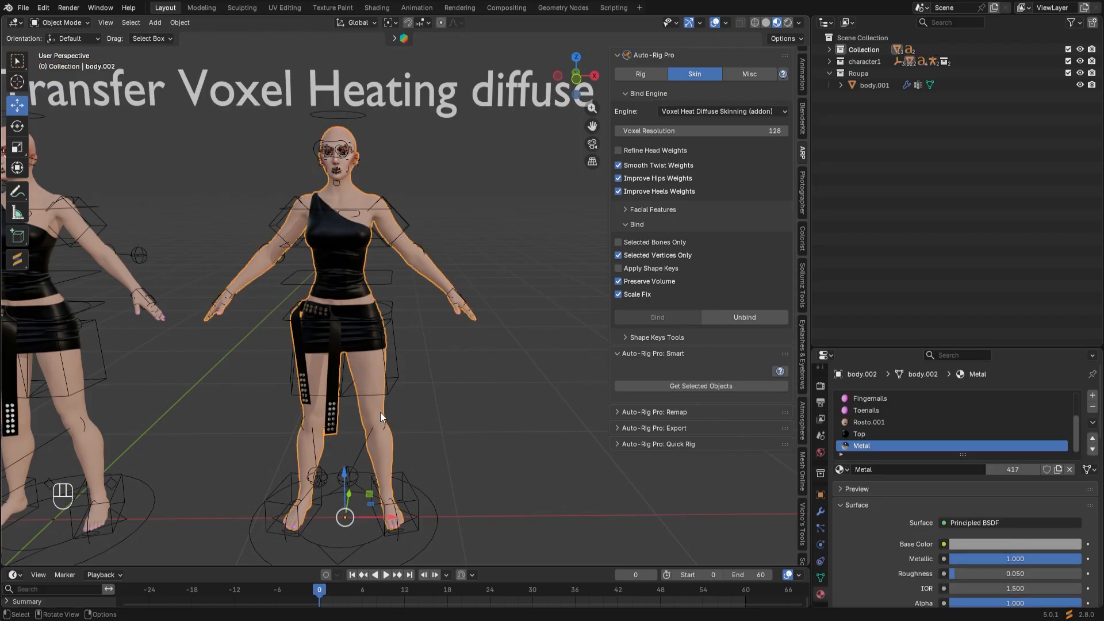
key(shift)
shift+click(395, 377)
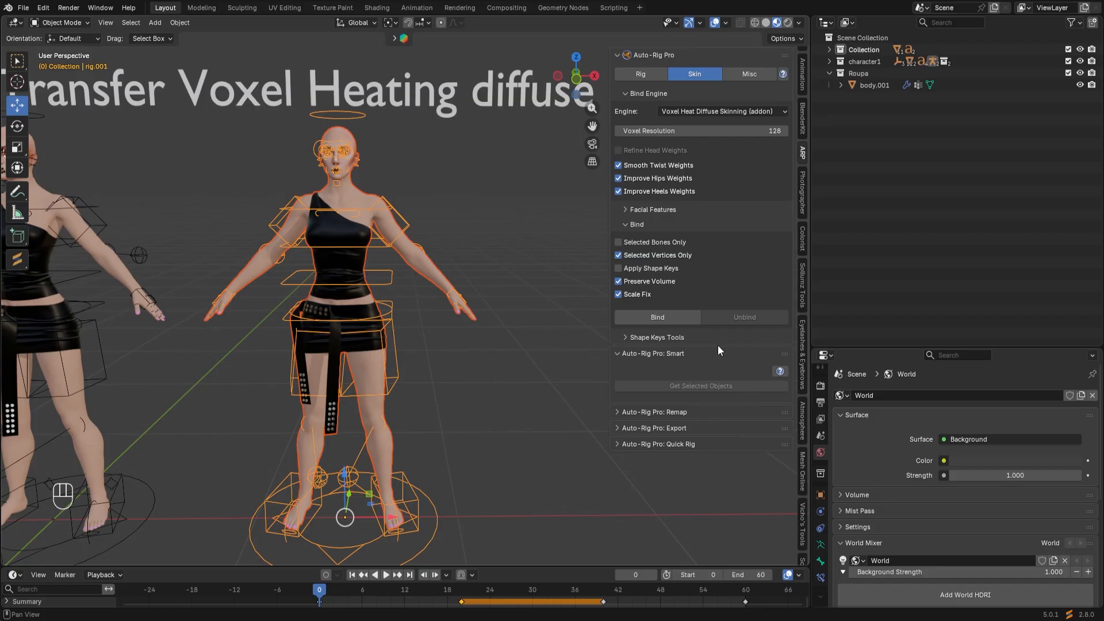
click(657, 317)
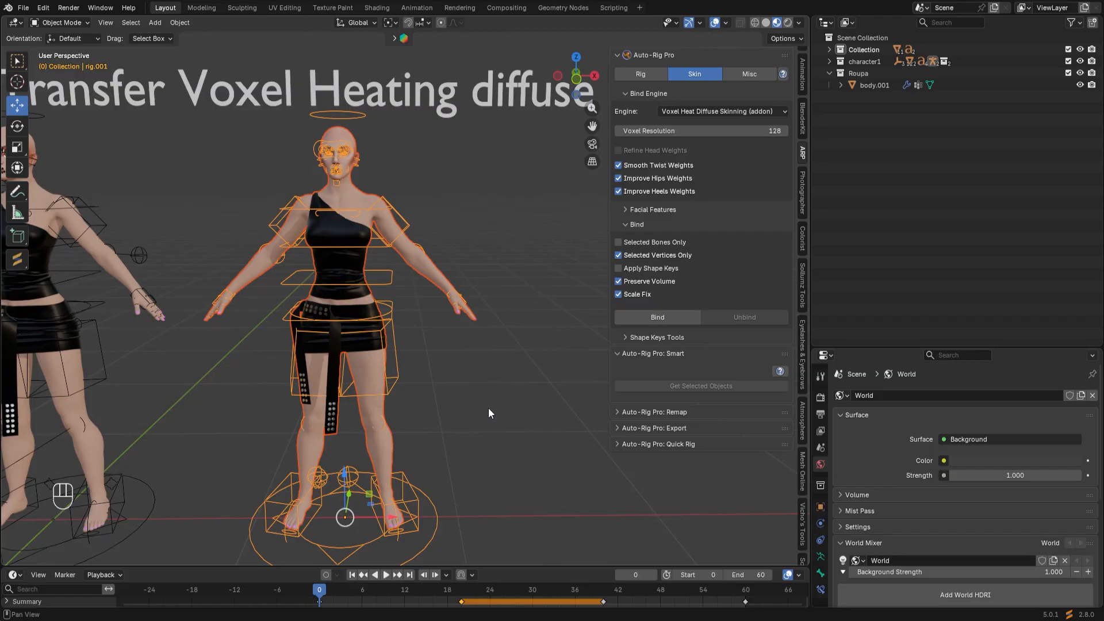
Select only the armature rig.001 and switch it to Pose Mode
mouse_move(488, 408)
middle_down()
mouse_move(460, 391)
mouse_move(490, 364)
mouse_move(496, 391)
middle_up()
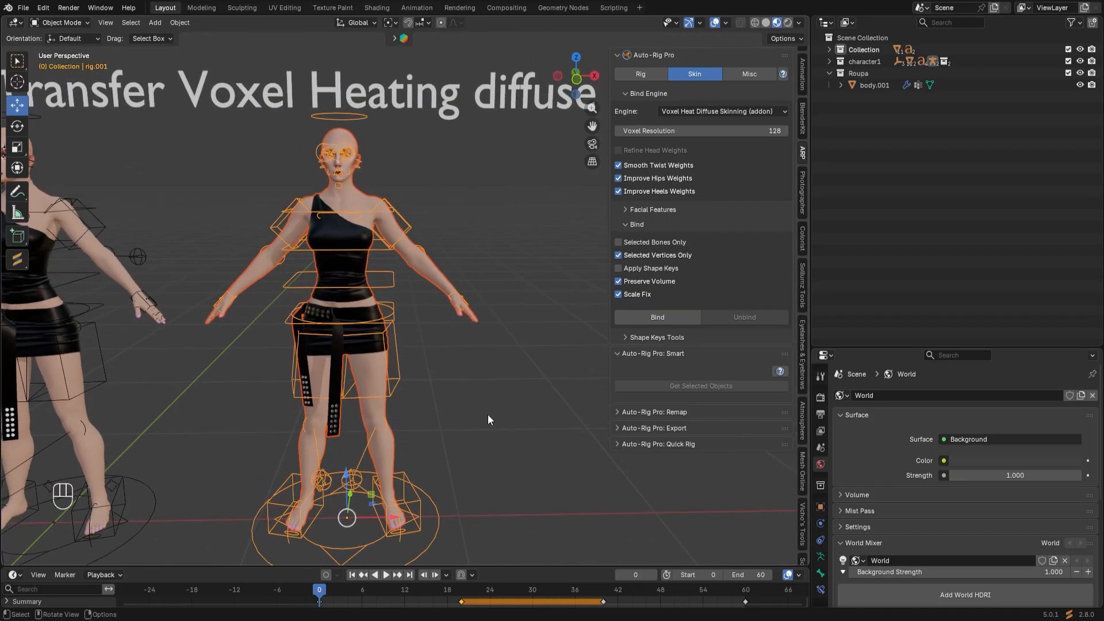
scroll(488, 414, up, 1)
scroll(487, 414, down, 1)
click(409, 500)
click(70, 25)
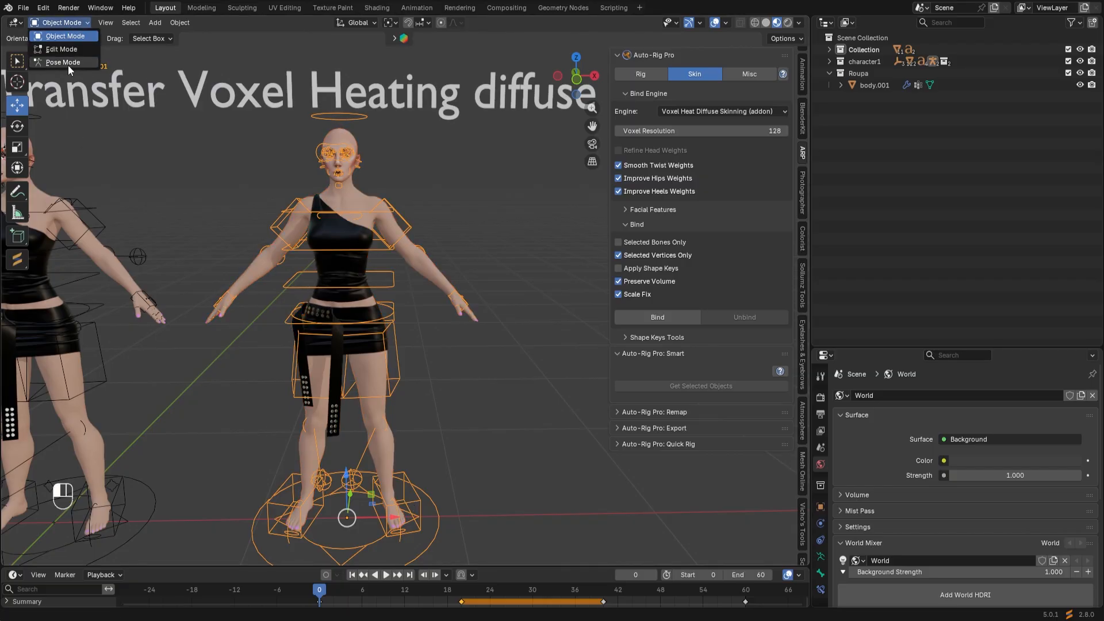
click(68, 64)
Test the new skinning from the side by lifting the foot control c_foot_ik.l about 0.5 m, and cancel the move
middle_drag(339, 427, 558, 275)
scroll(503, 335, up, 3)
shift+middle_drag(501, 334, 389, 350)
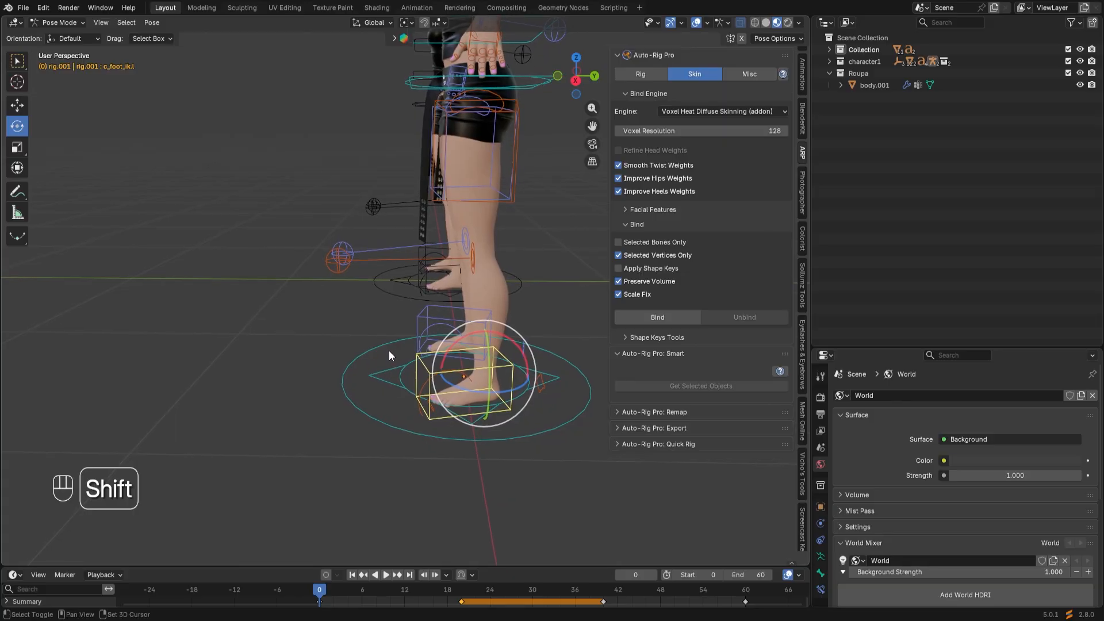
key(g)
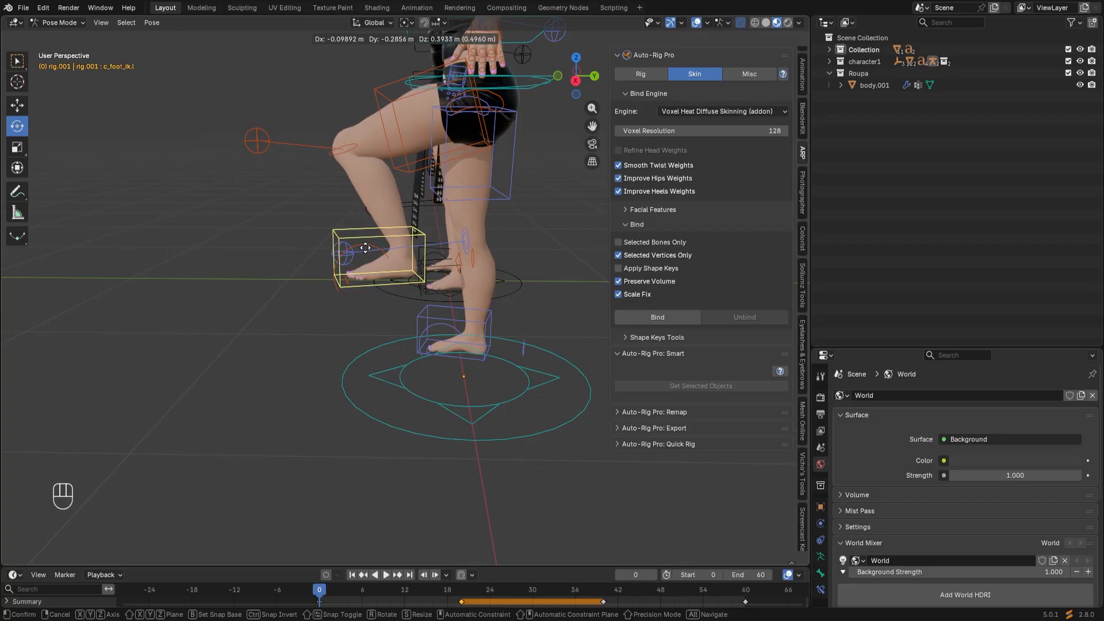
right_click(371, 251)
right_click(365, 252)
middle_drag(264, 393, 401, 380)
scroll(397, 368, down, 3)
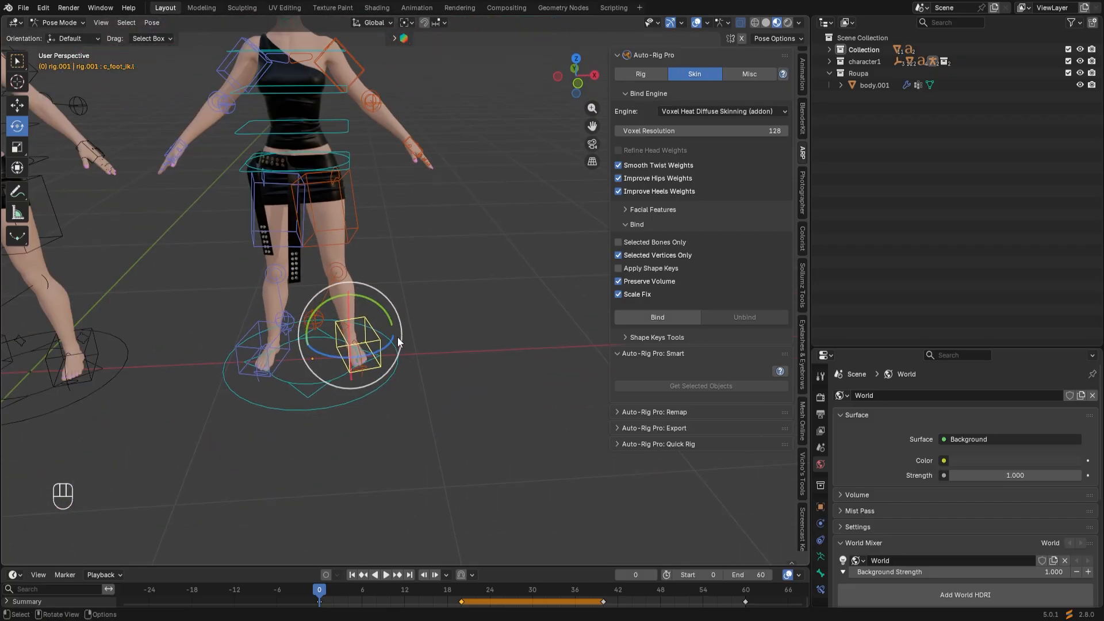
shift+middle_drag(407, 227, 368, 242)
scroll(420, 355, up, 3)
scroll(419, 355, down, 3)
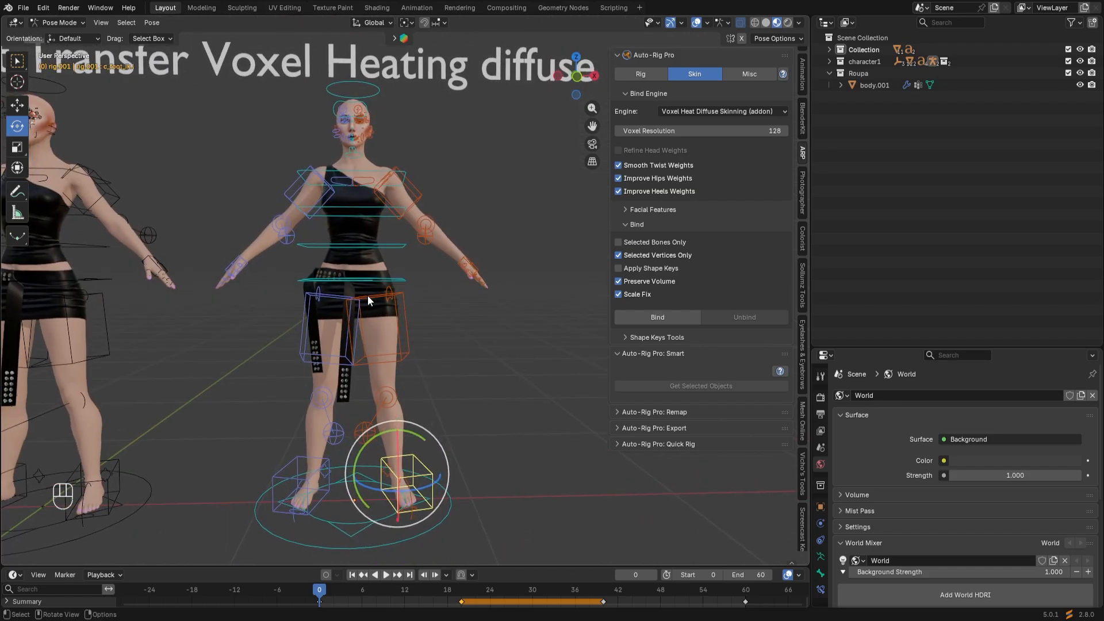
Return rig.001 to Object Mode and hide the sidebar so both characters fit in the viewport
scroll(367, 295, up, 2)
shift+middle_drag(368, 295, 431, 340)
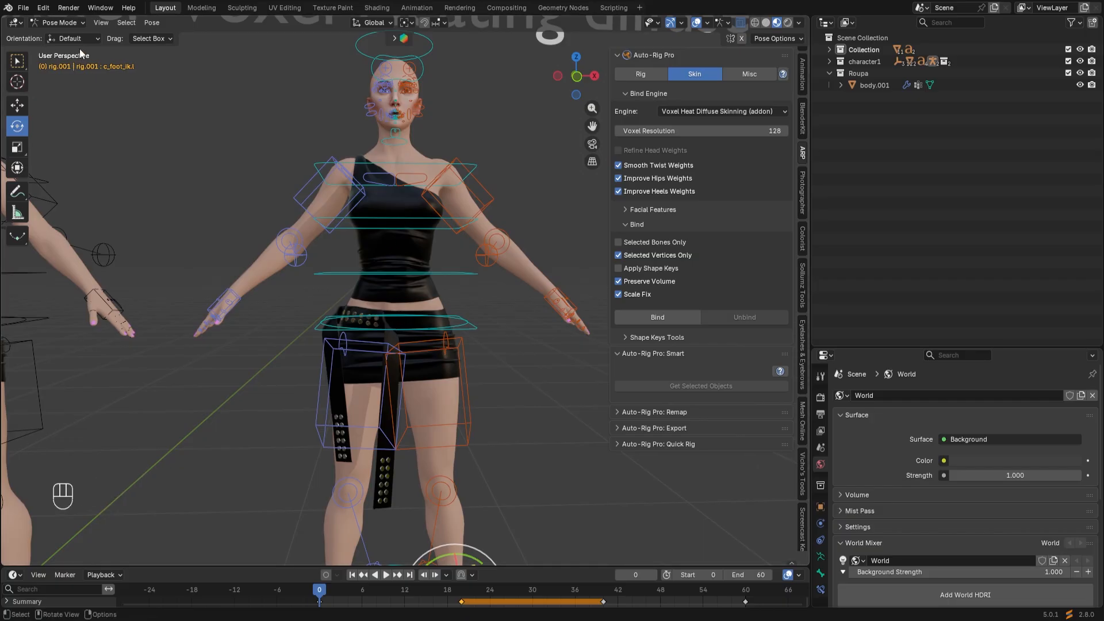
click(75, 21)
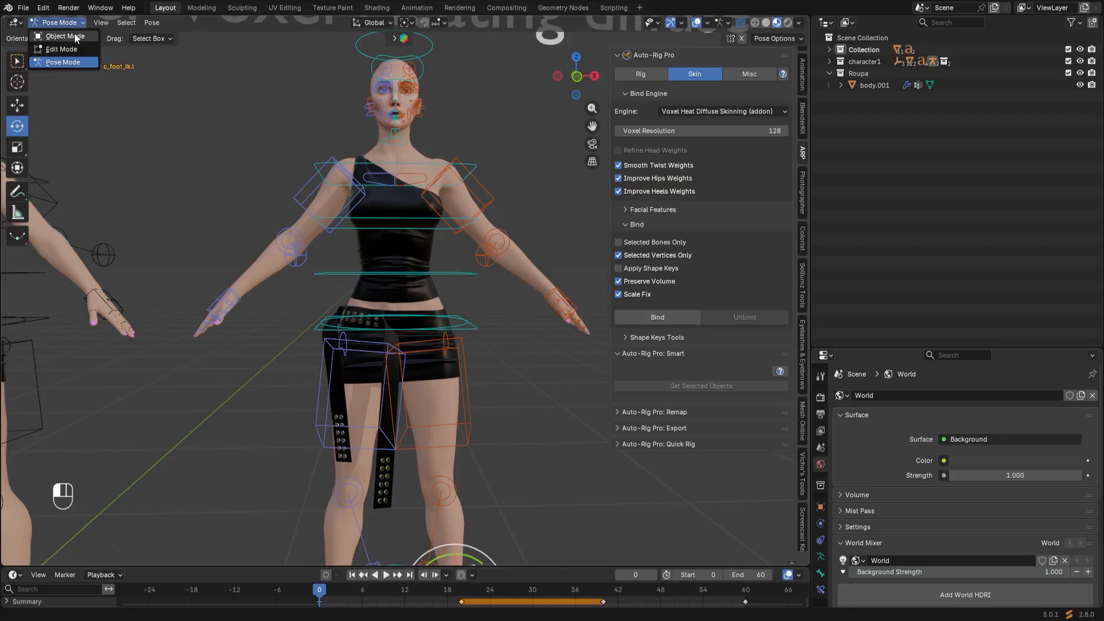
click(75, 39)
scroll(403, 529, down, 5)
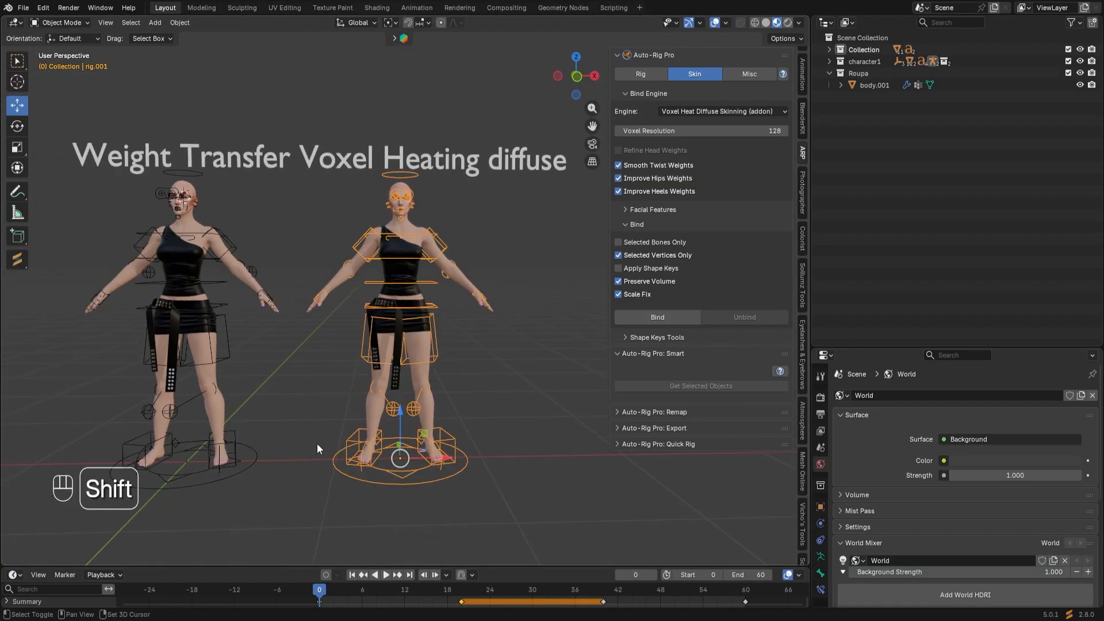
shift+middle_drag(316, 443, 428, 381)
key(n)
scroll(341, 455, up, 3)
scroll(420, 391, down, 1)
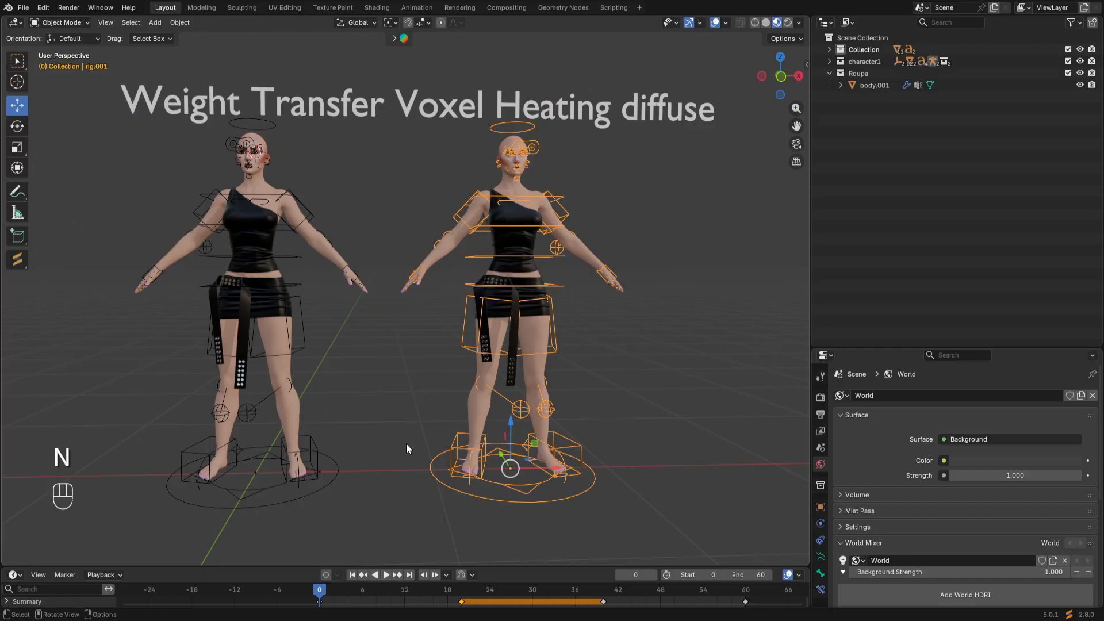
Scrub the animation to frames 12, 31 and 39, comparing the clothing deformation on both characters from the front and behind
drag(318, 592, 406, 601)
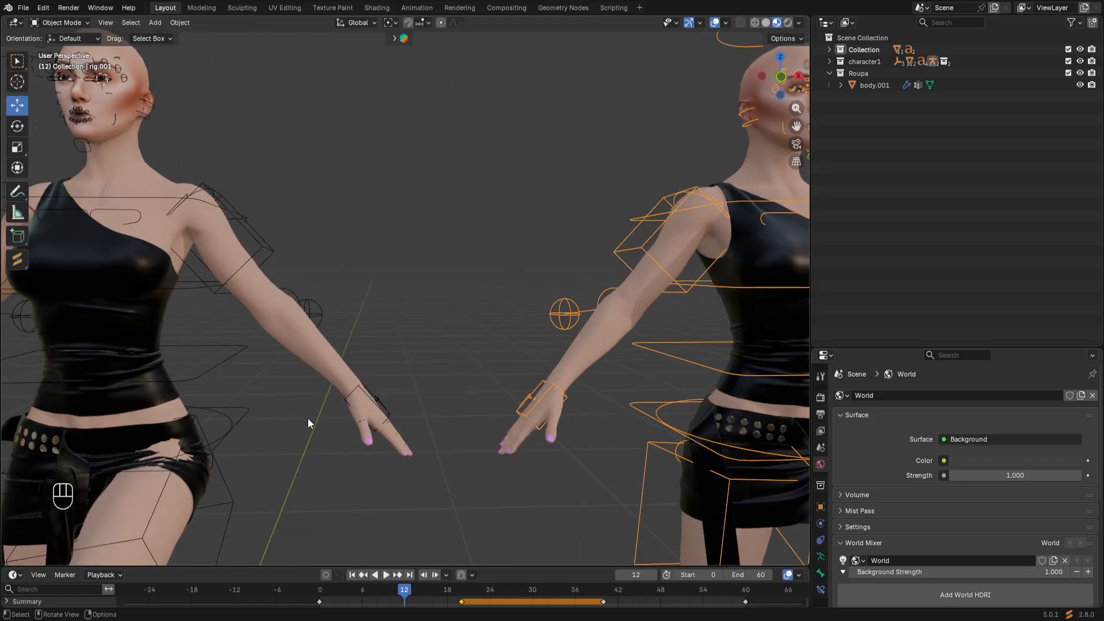
middle_drag(308, 419, 170, 387)
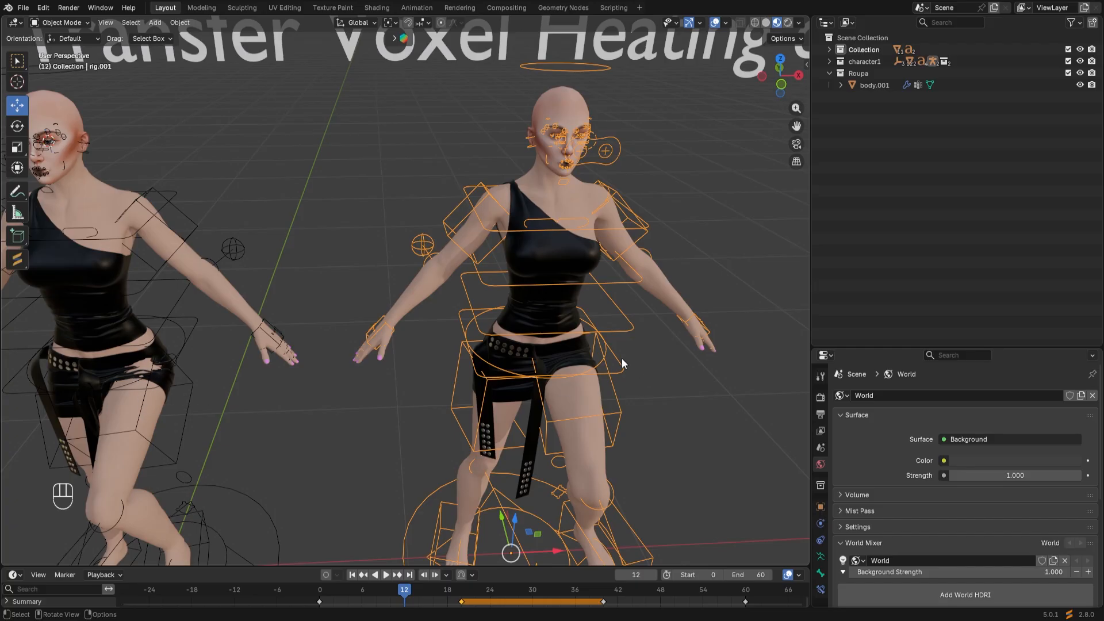
middle_drag(614, 399, 381, 424)
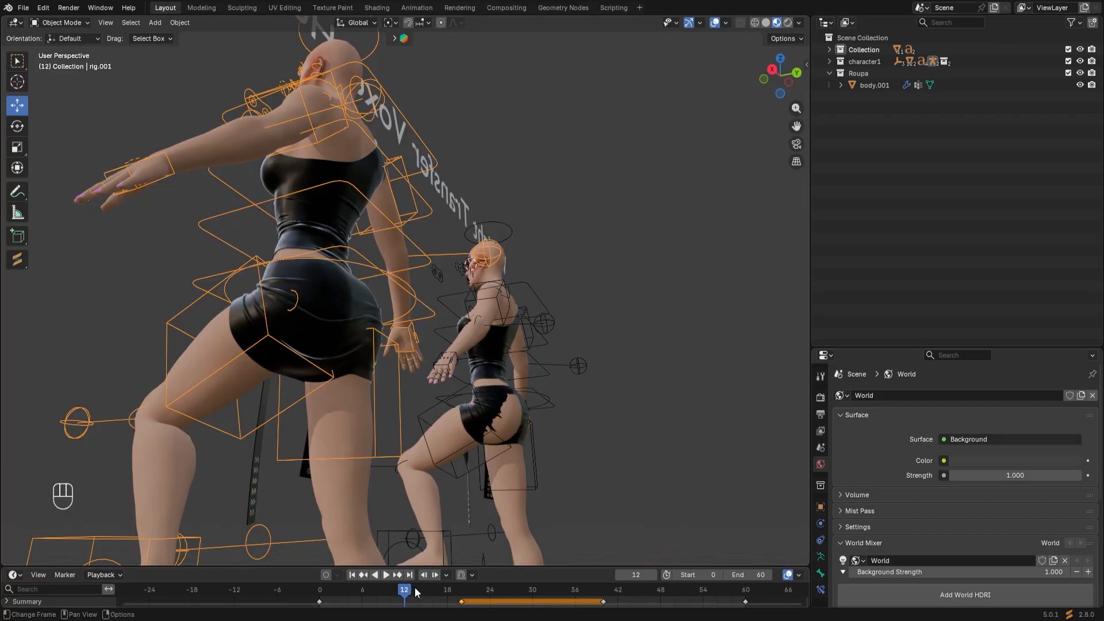
drag(402, 599, 547, 609)
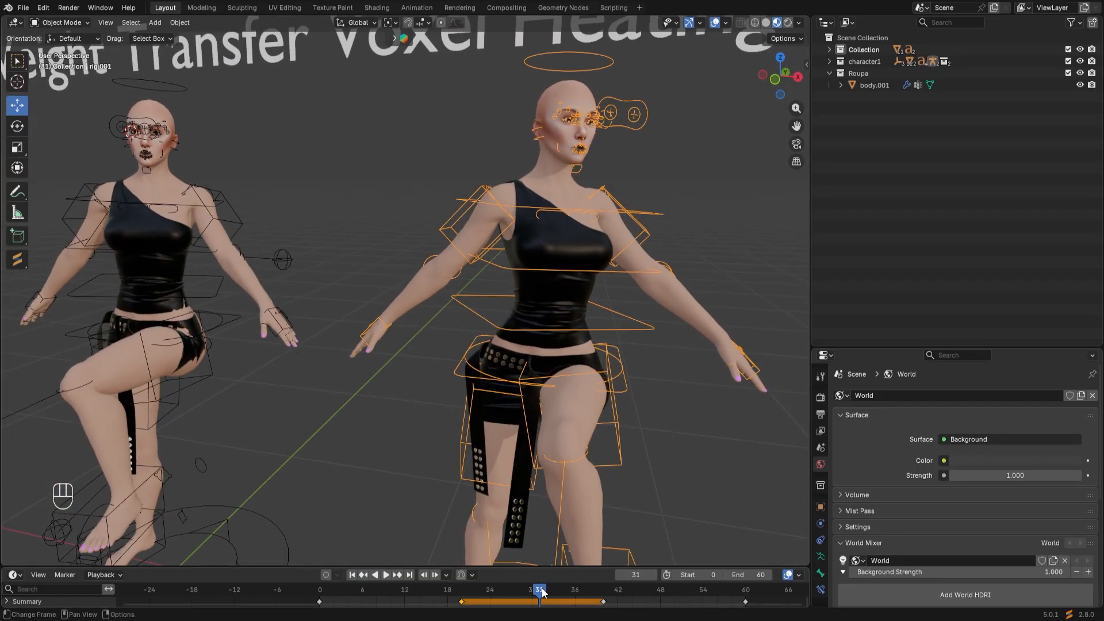
drag(540, 601, 596, 601)
Play the animation and compare how the clothing follows both characters in motion
click(386, 574)
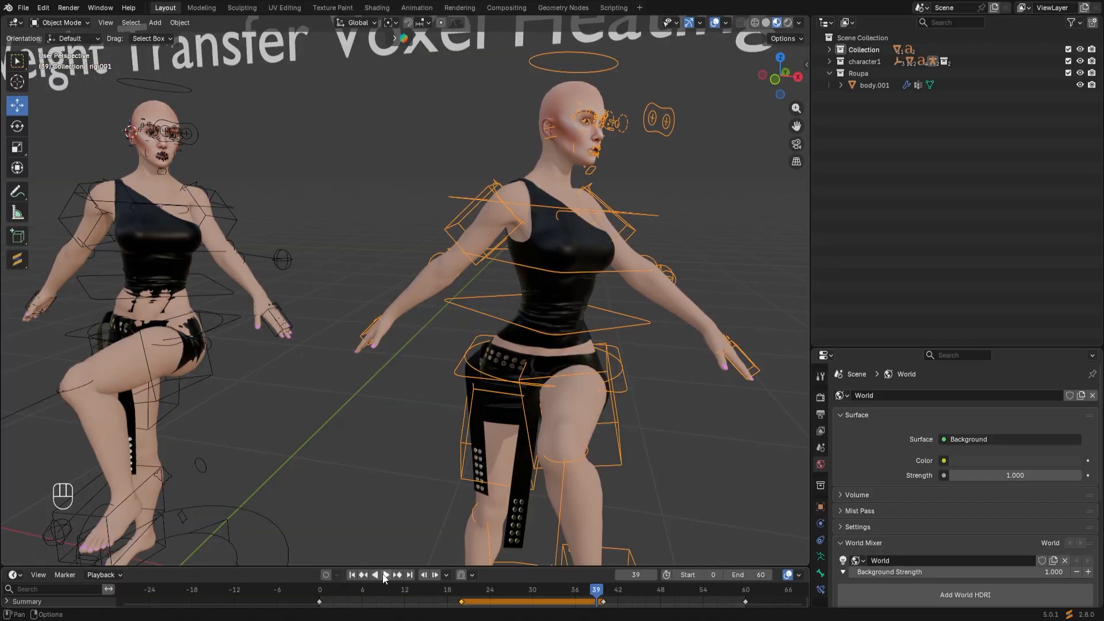
scroll(408, 457, down, 5)
scroll(400, 441, up, 1)
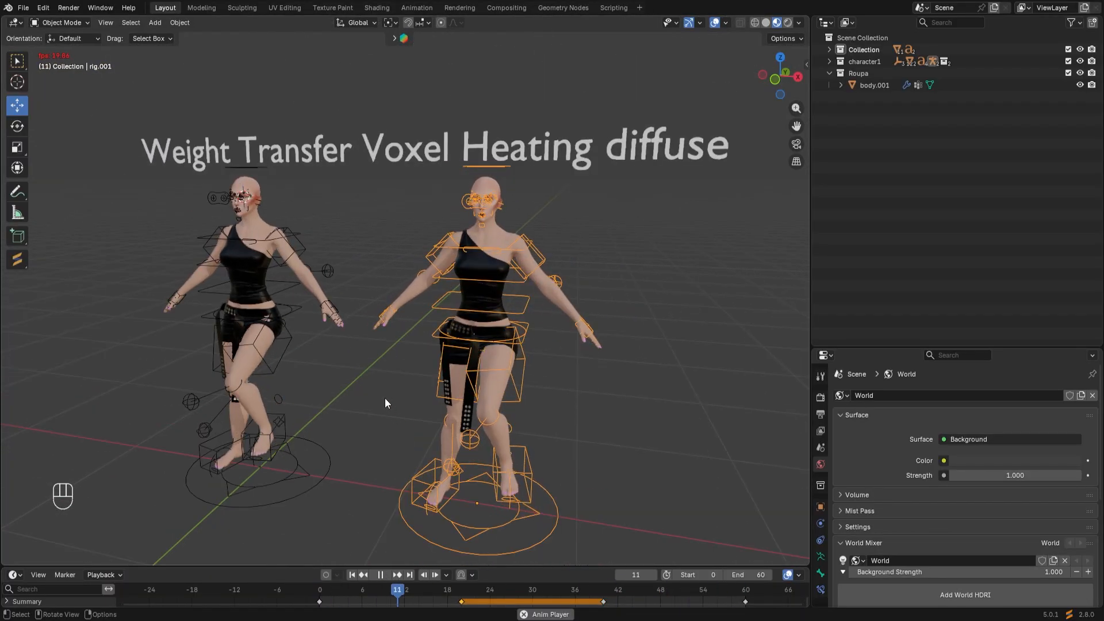
shift+middle_drag(385, 396, 408, 342)
scroll(389, 339, up, 2)
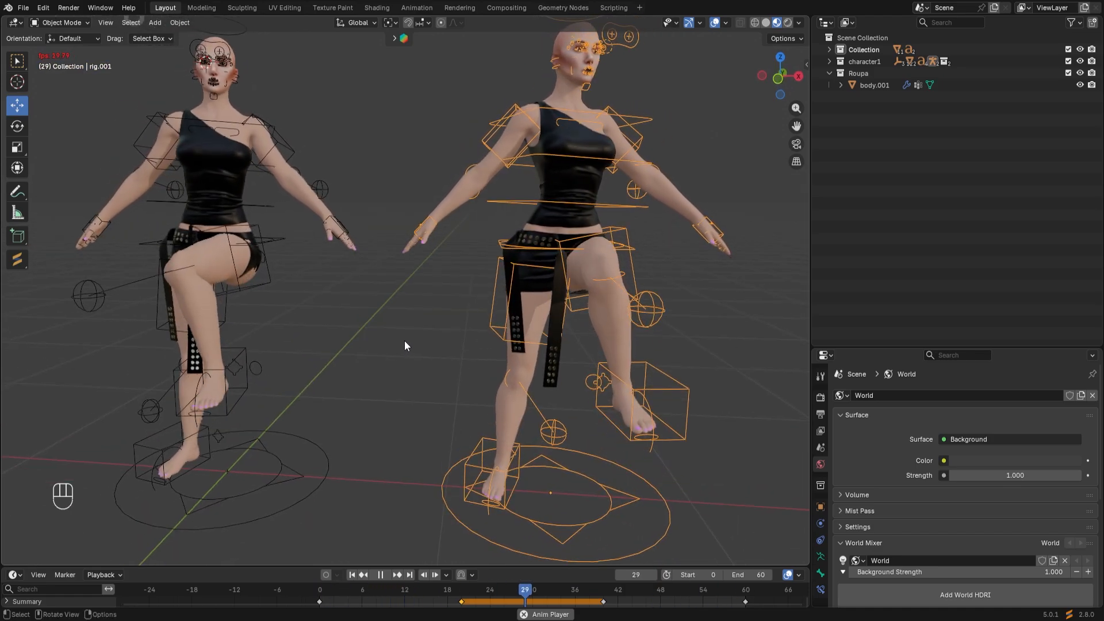
scroll(404, 341, down, 1)
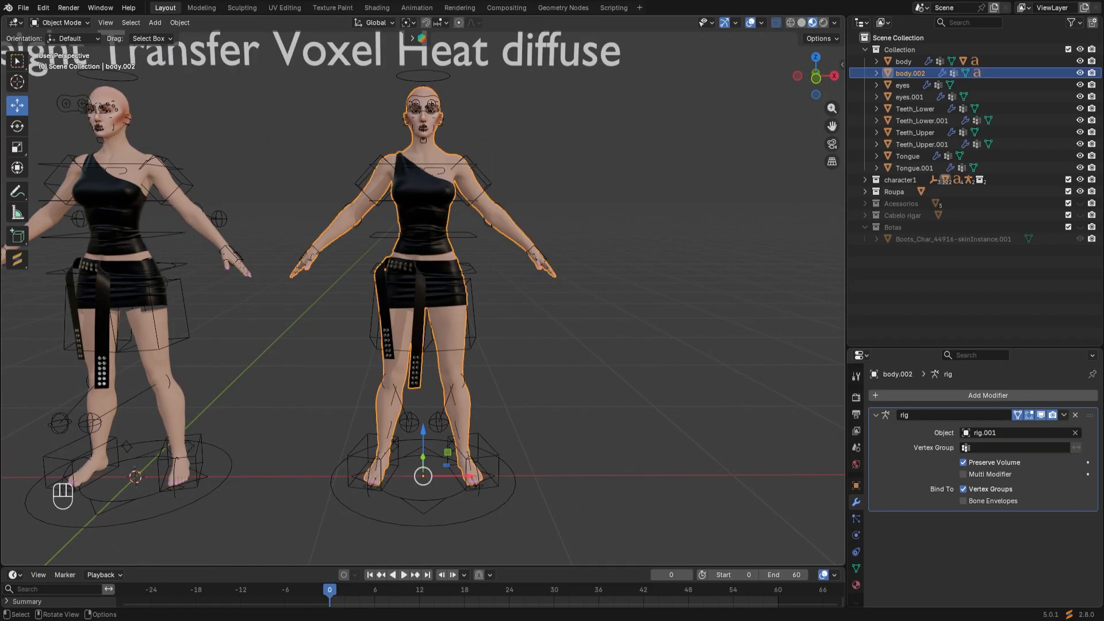
Show the Acessorios collection, expand its contents, and hide the Cabelo curto hair
shift+middle_drag(618, 352, 619, 381)
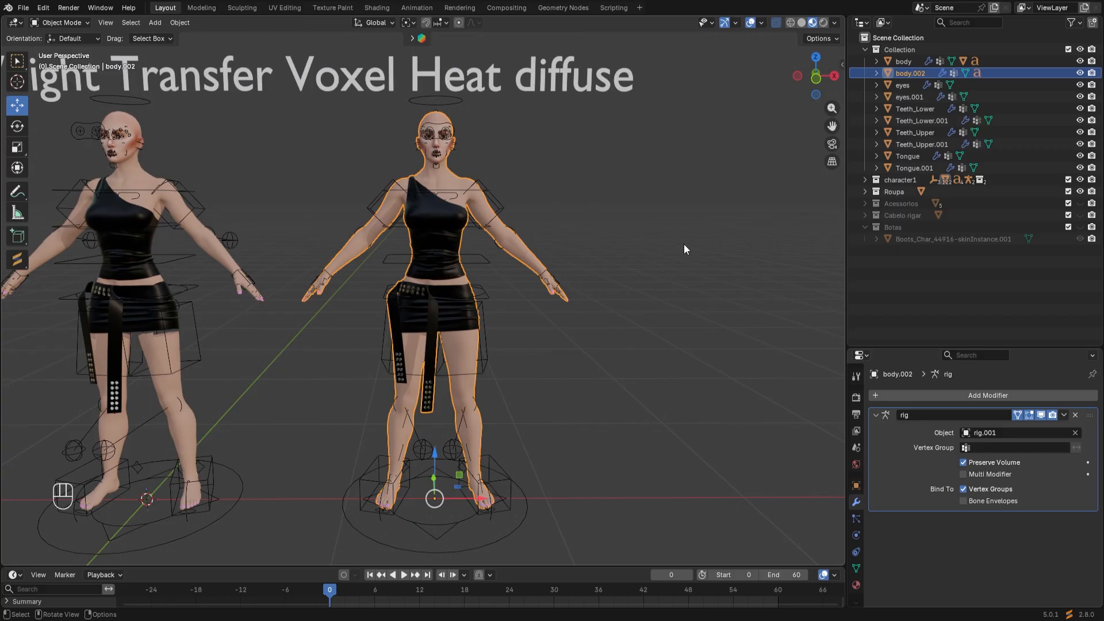
scroll(481, 150, up, 2)
shift+middle_drag(480, 150, 452, 272)
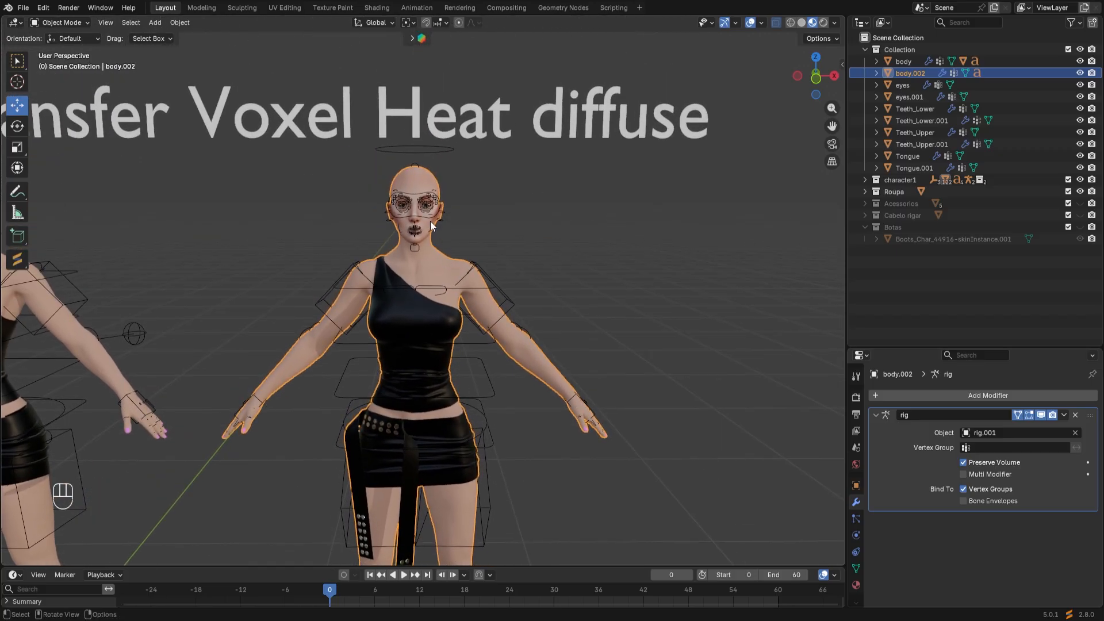
scroll(434, 222, up, 5)
shift+middle_drag(435, 222, 466, 336)
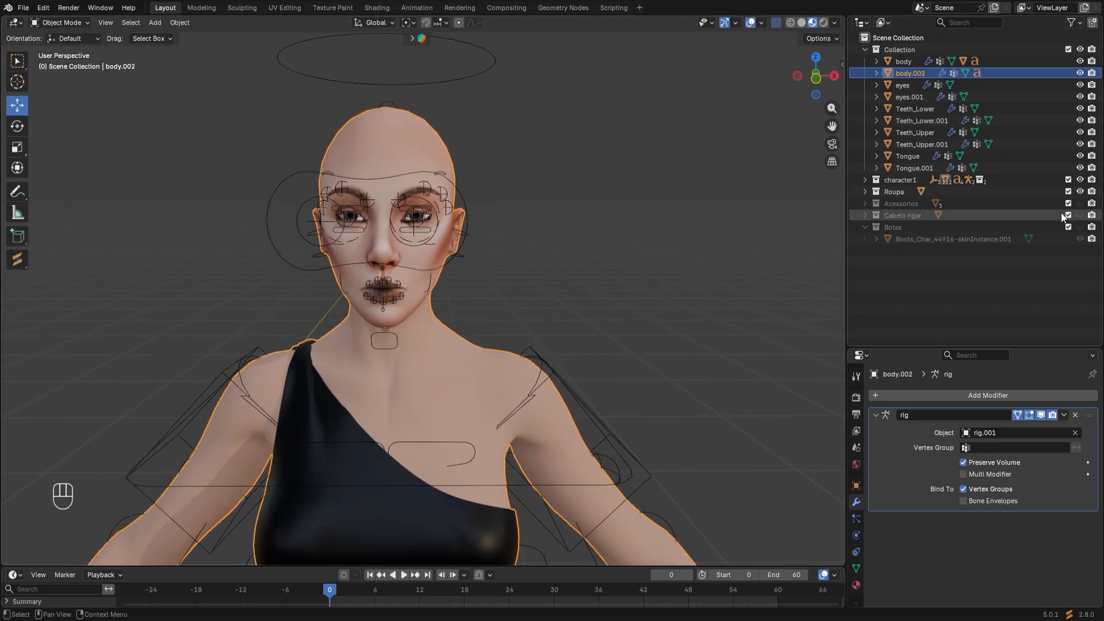
click(1080, 204)
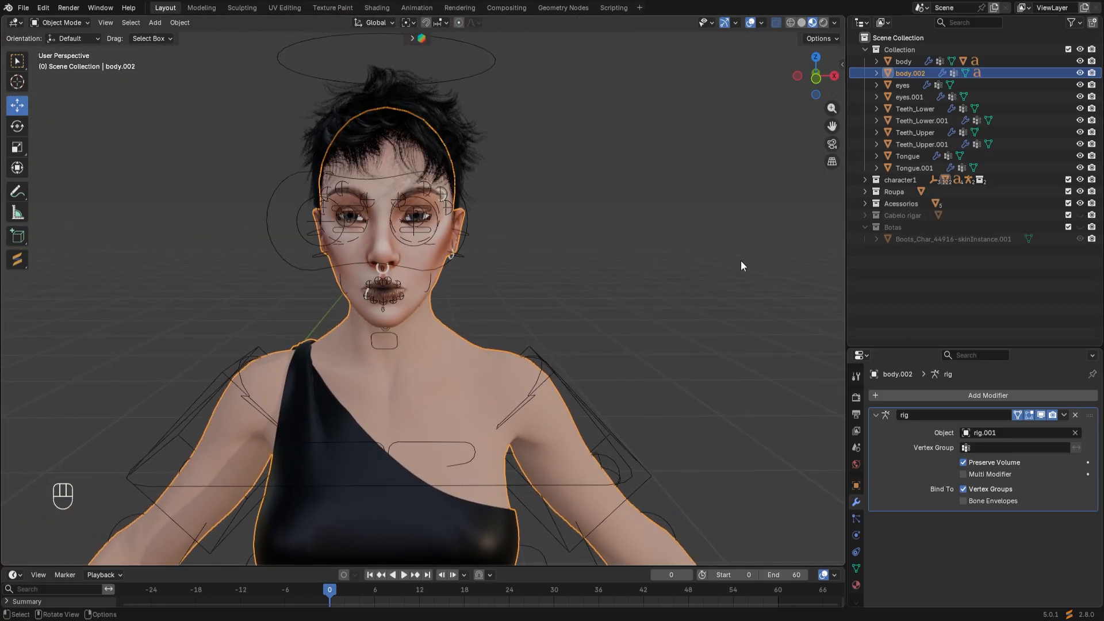
click(865, 203)
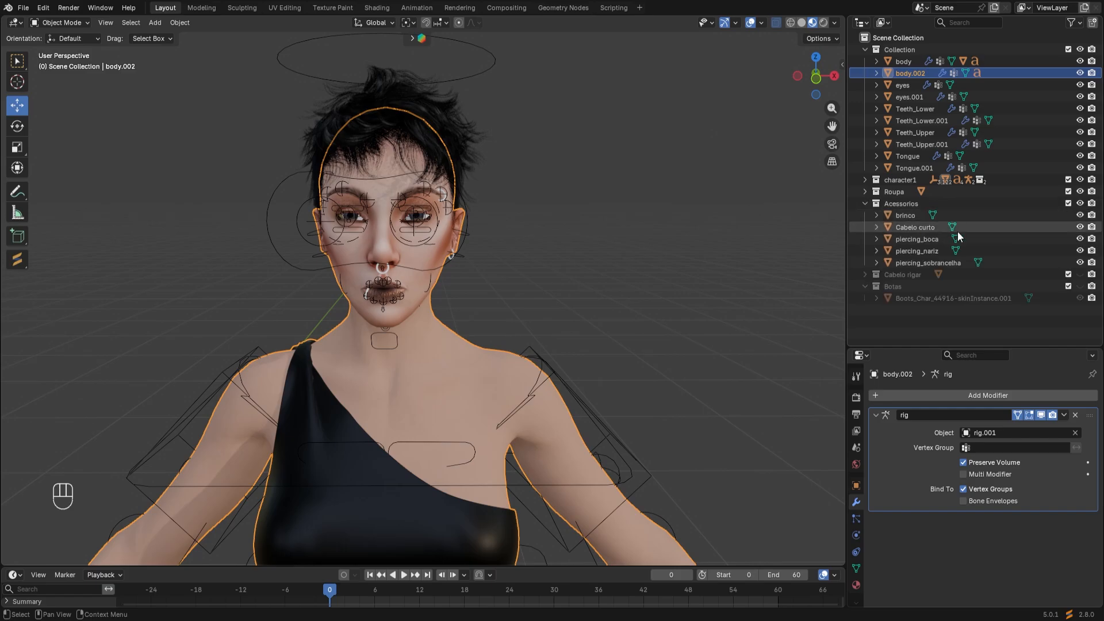
click(1080, 227)
middle_drag(360, 278, 371, 255)
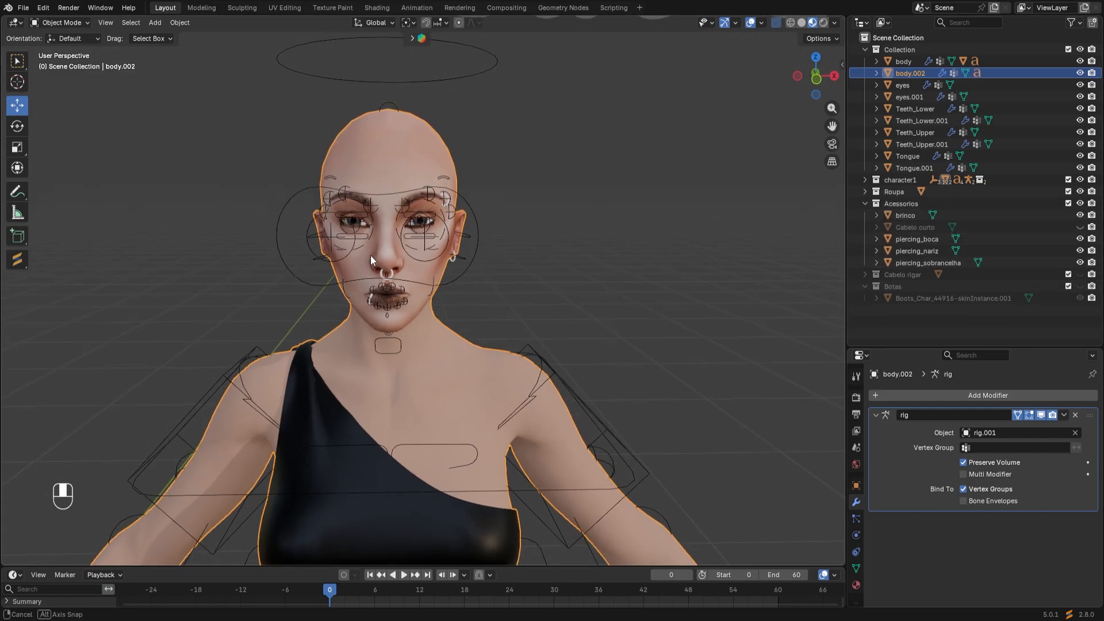
Examine the facial piercings up close, and select the brinco earring to check its position on the ear
scroll(485, 228, up, 2)
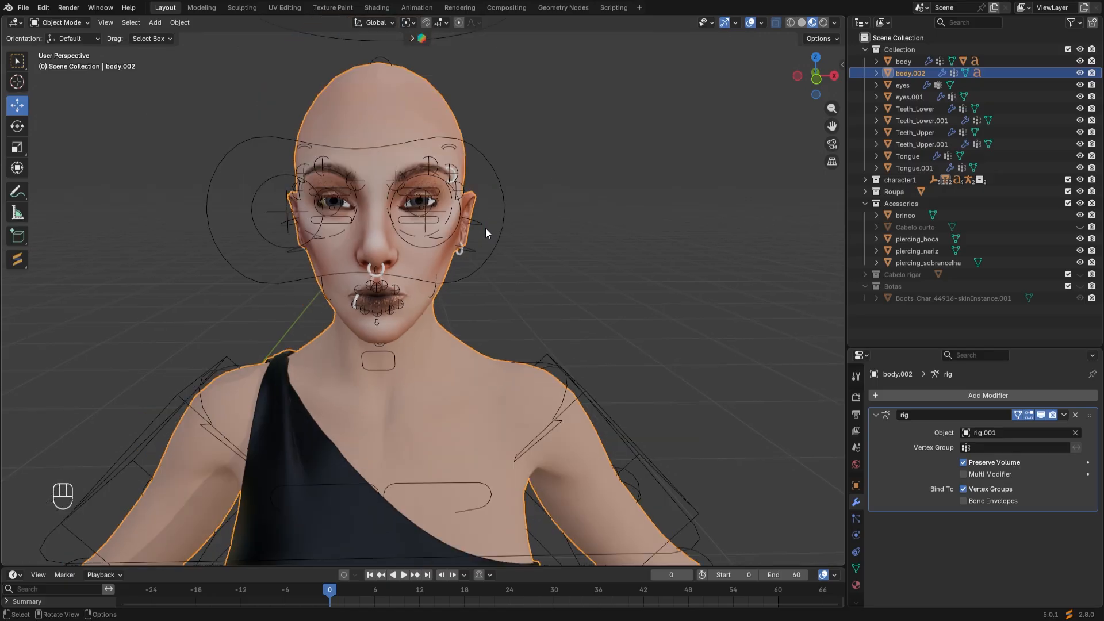
middle_drag(485, 227, 489, 232)
scroll(488, 232, up, 3)
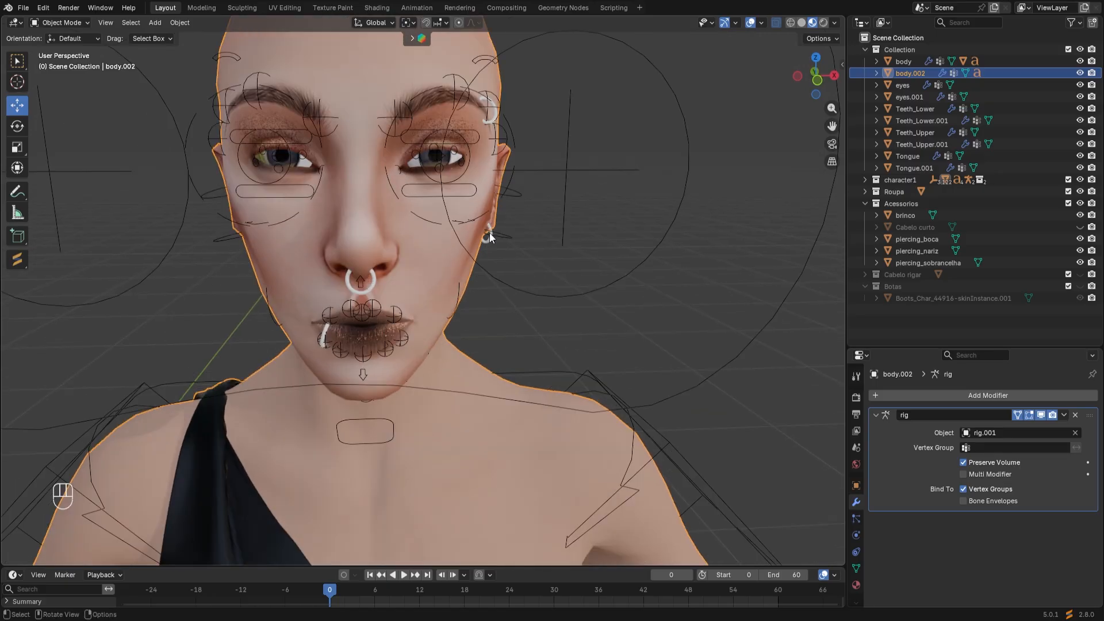
scroll(486, 234, down, 1)
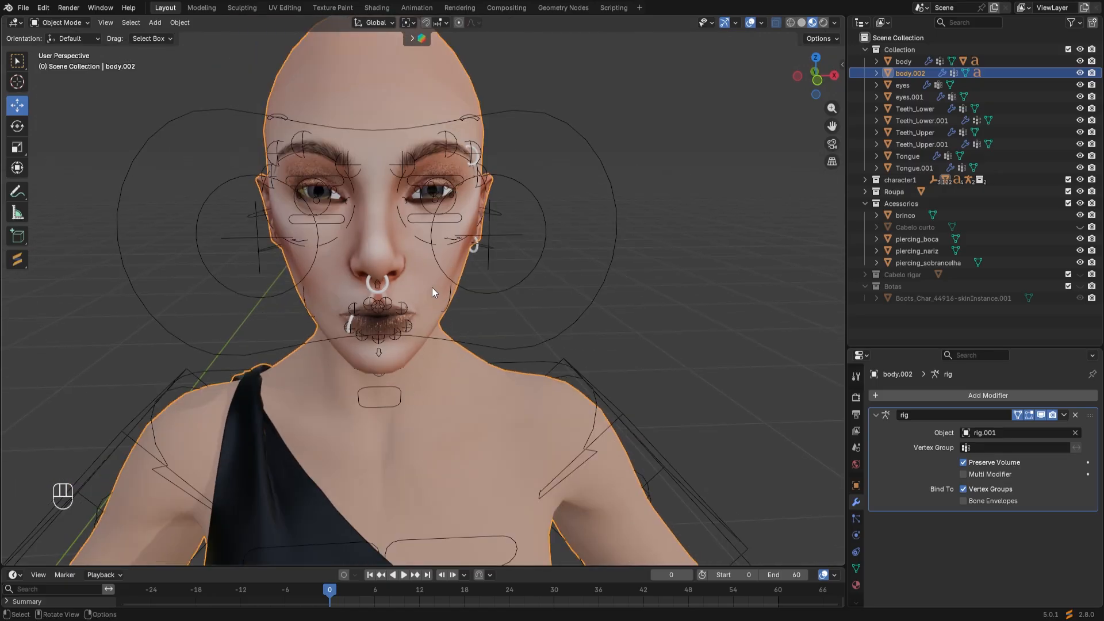
mouse_move(403, 299)
middle_down()
mouse_move(391, 302)
mouse_move(413, 293)
middle_up()
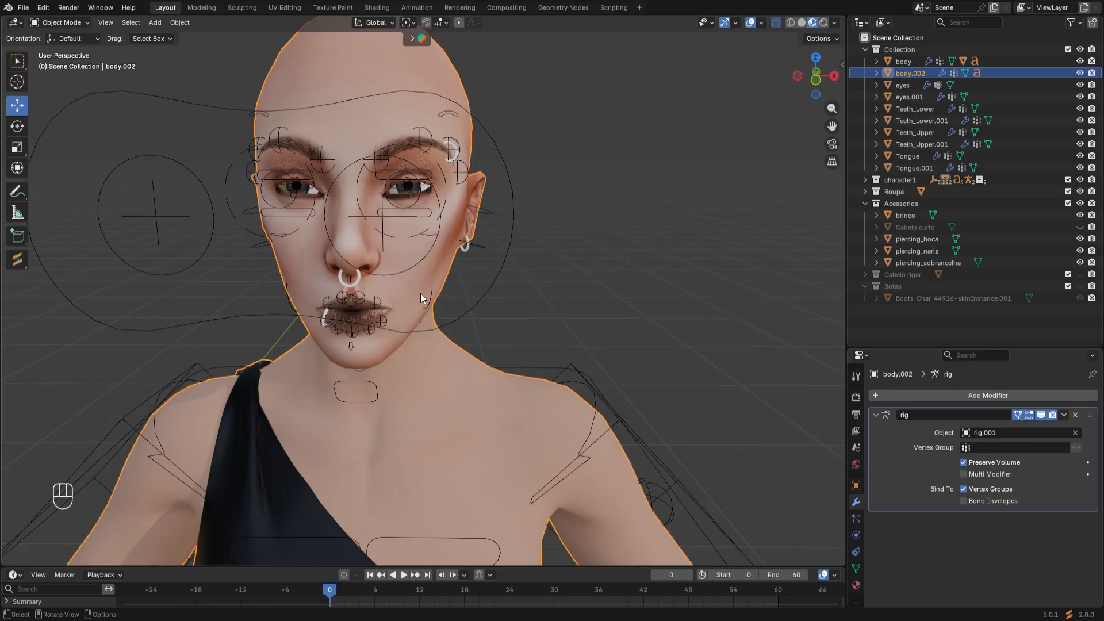
click(466, 247)
scroll(458, 261, up, 6)
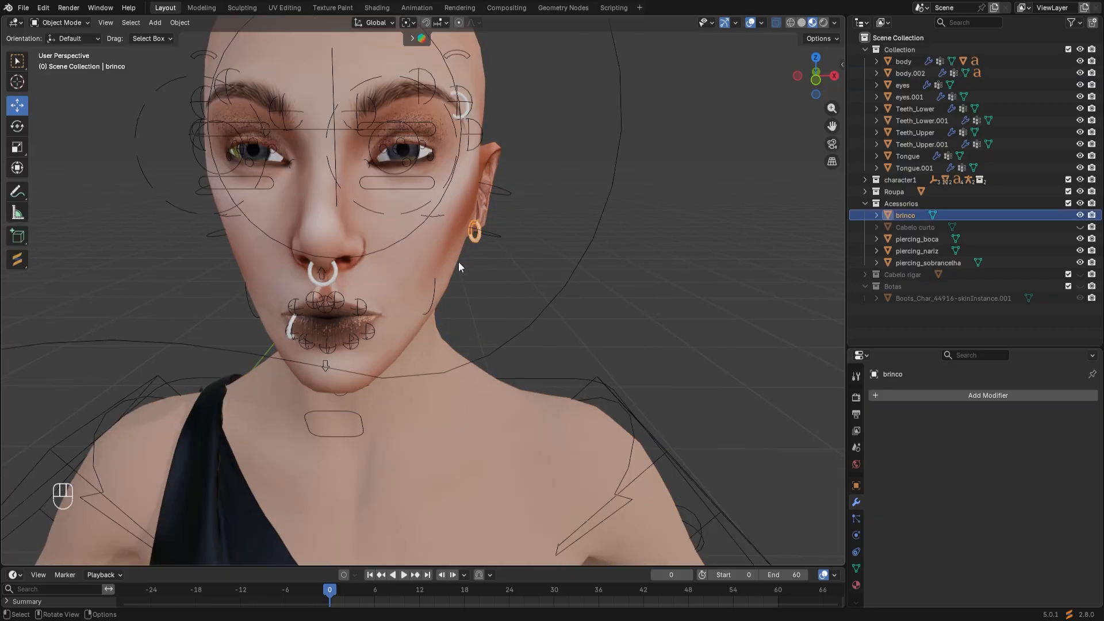
scroll(458, 261, down, 6)
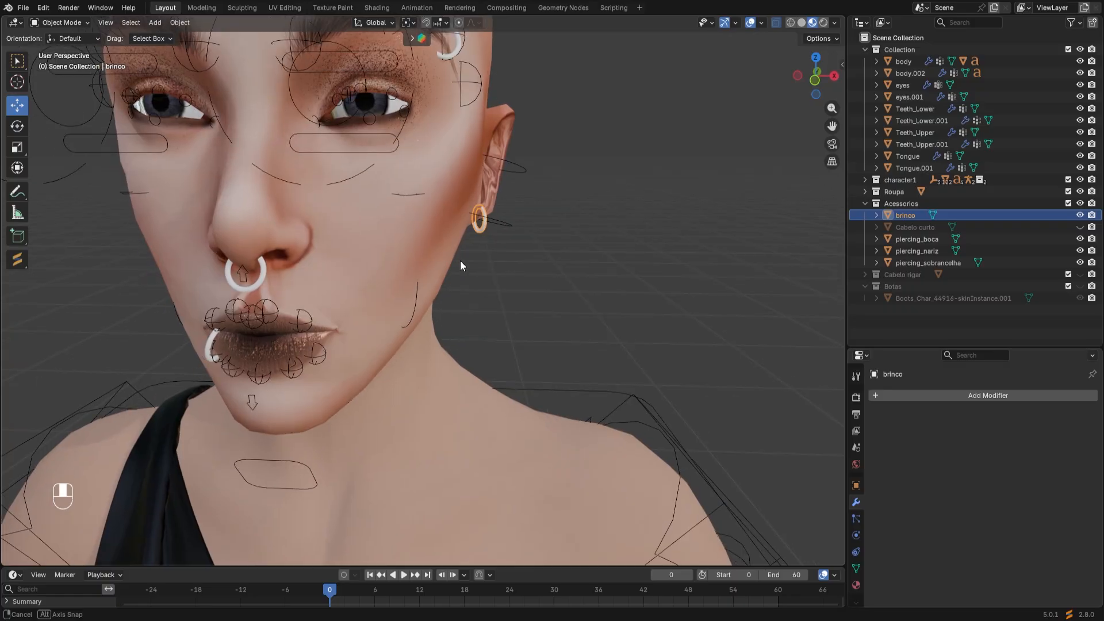
middle_drag(460, 261, 439, 315)
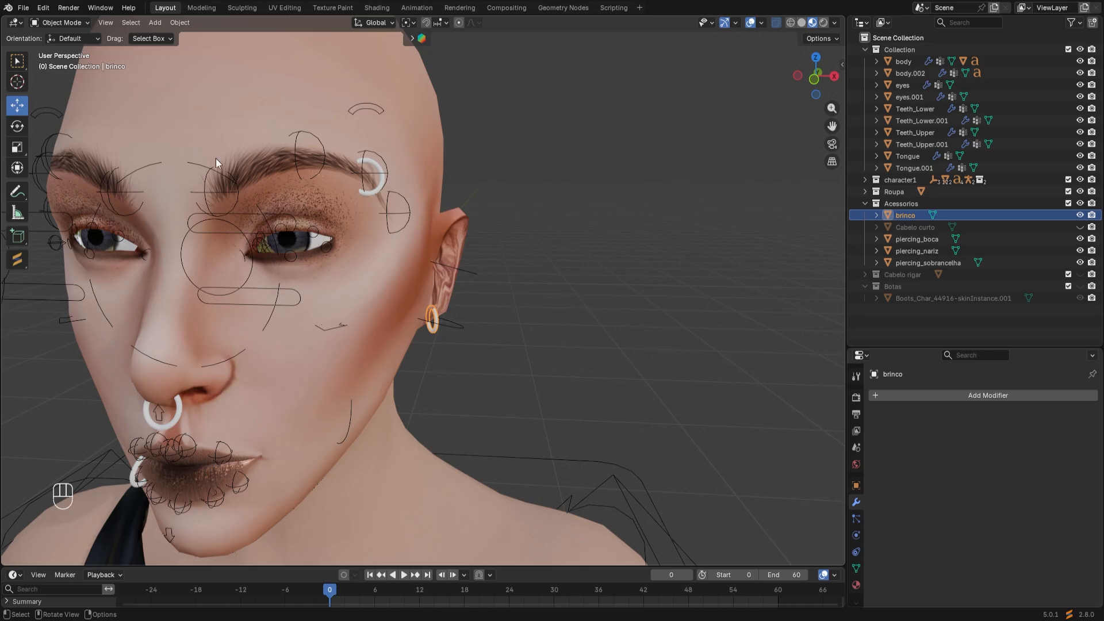
Identify the lower ear control beside the earring by selecting it in rig.001's Pose Mode, and return to Object Mode
click(452, 326)
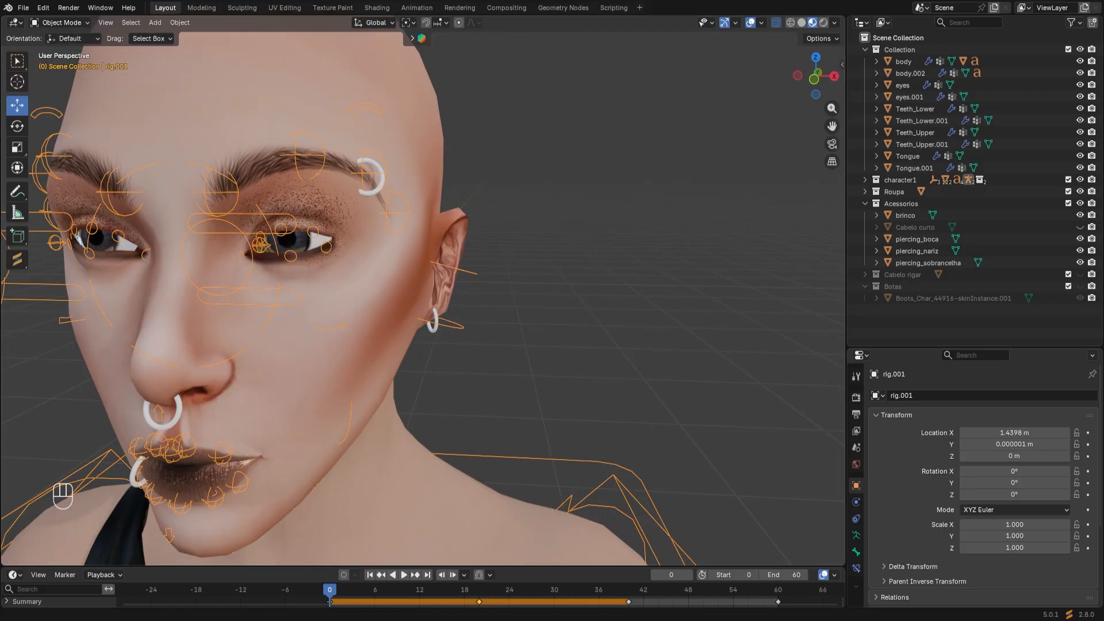
click(63, 23)
click(61, 63)
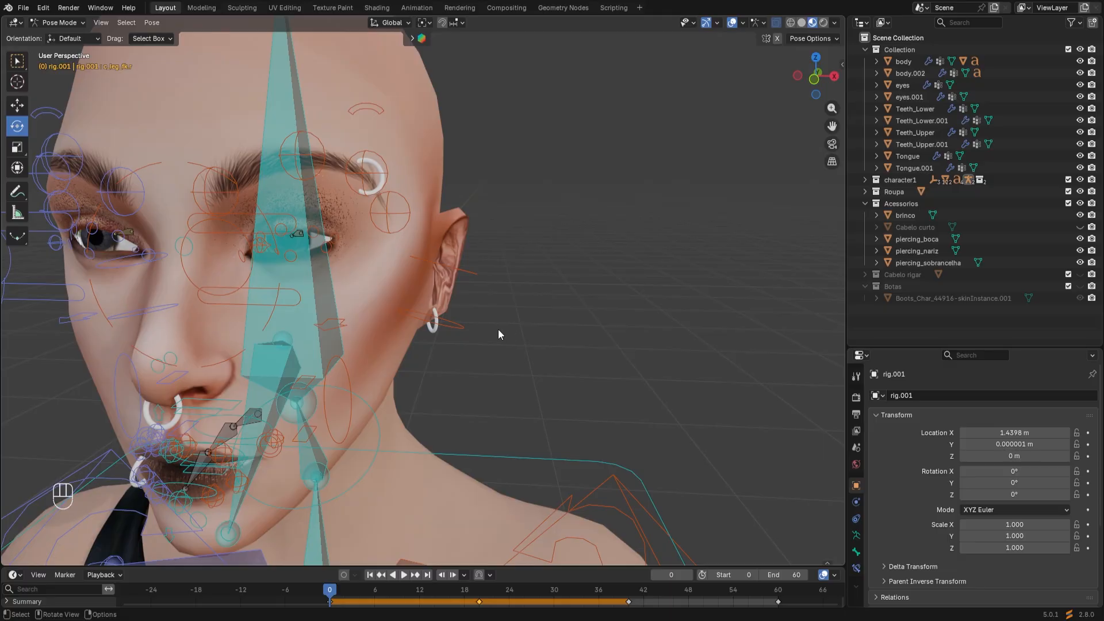
click(458, 329)
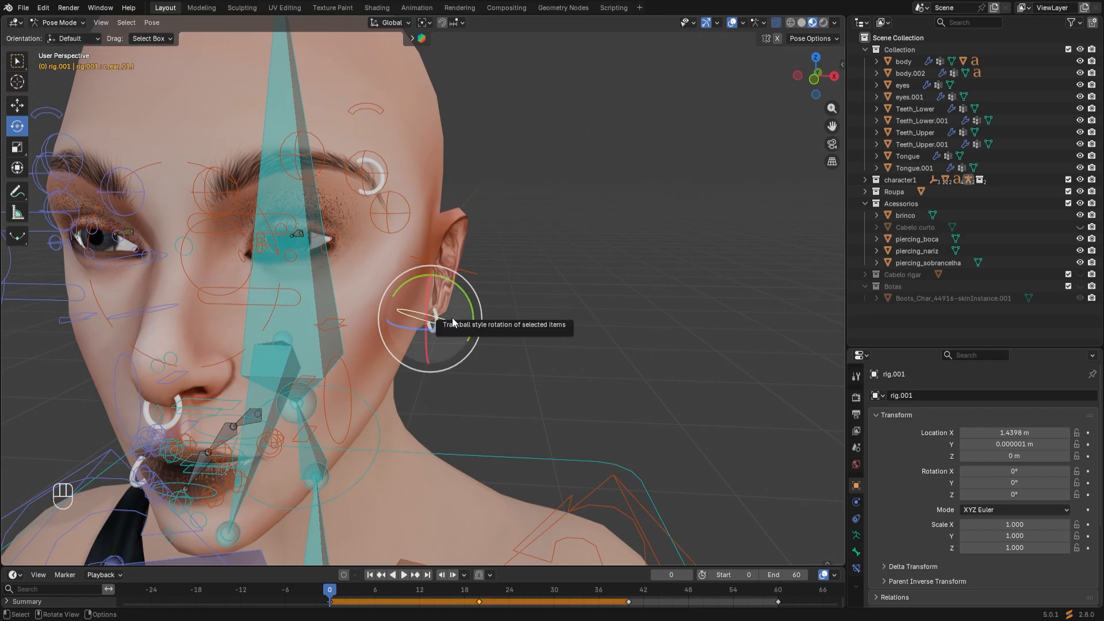
drag(452, 318, 436, 330)
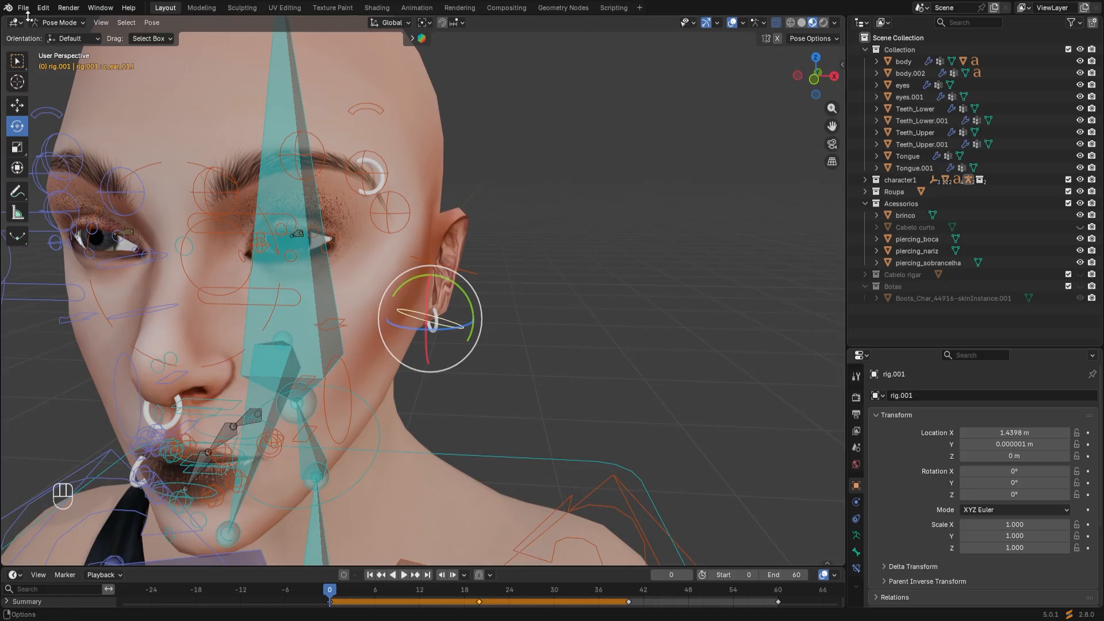
click(63, 23)
click(69, 36)
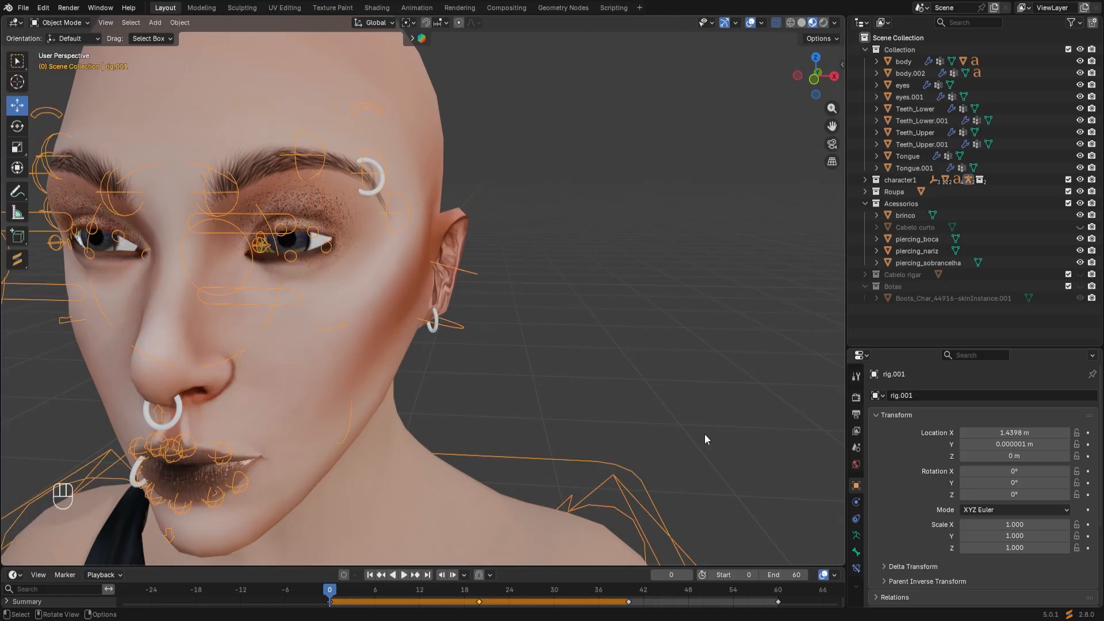
Add a Child Of object constraint to the brinco earring
click(856, 535)
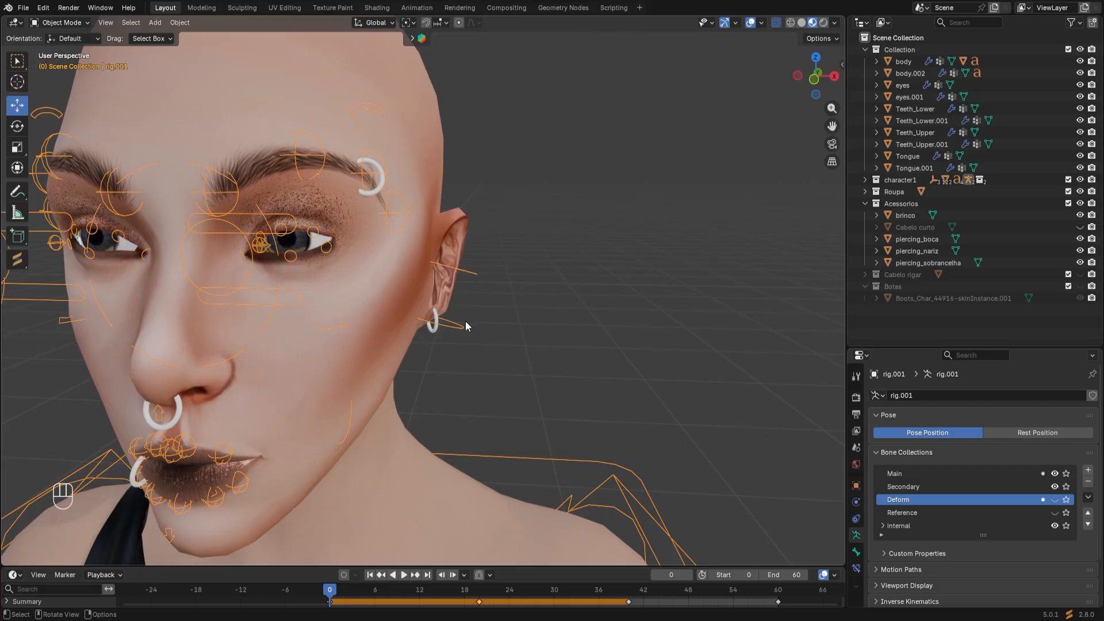
click(436, 321)
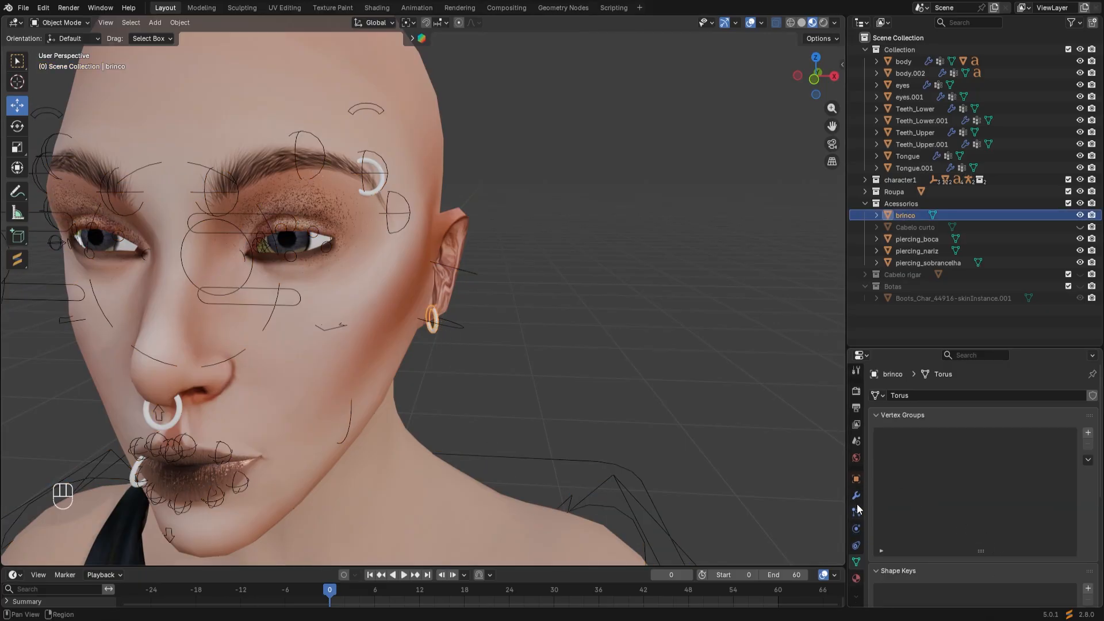
click(855, 546)
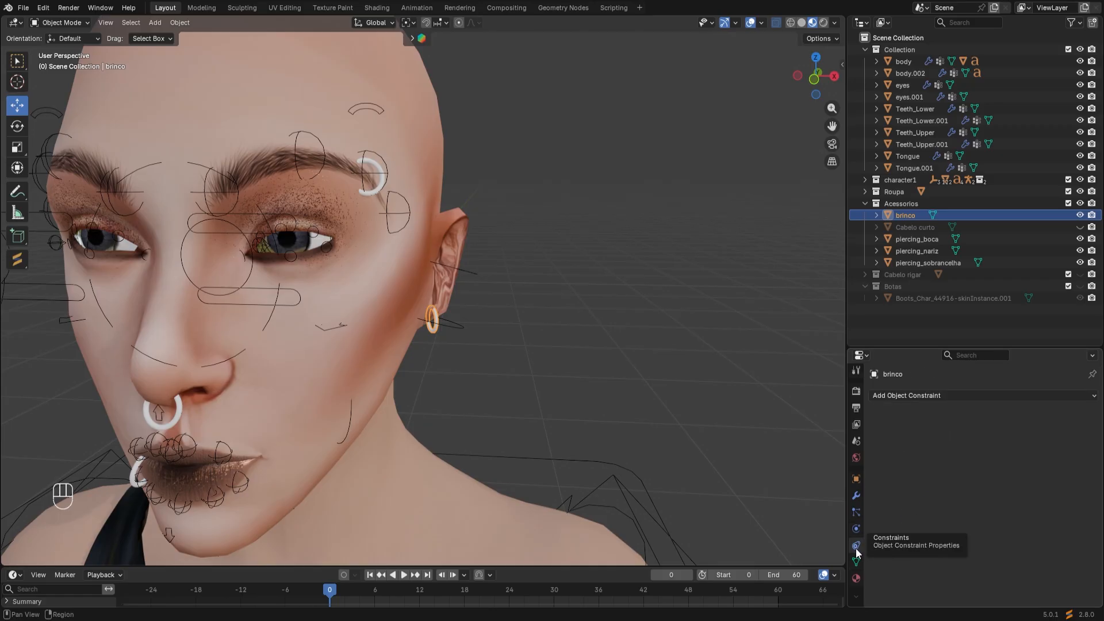
click(1036, 398)
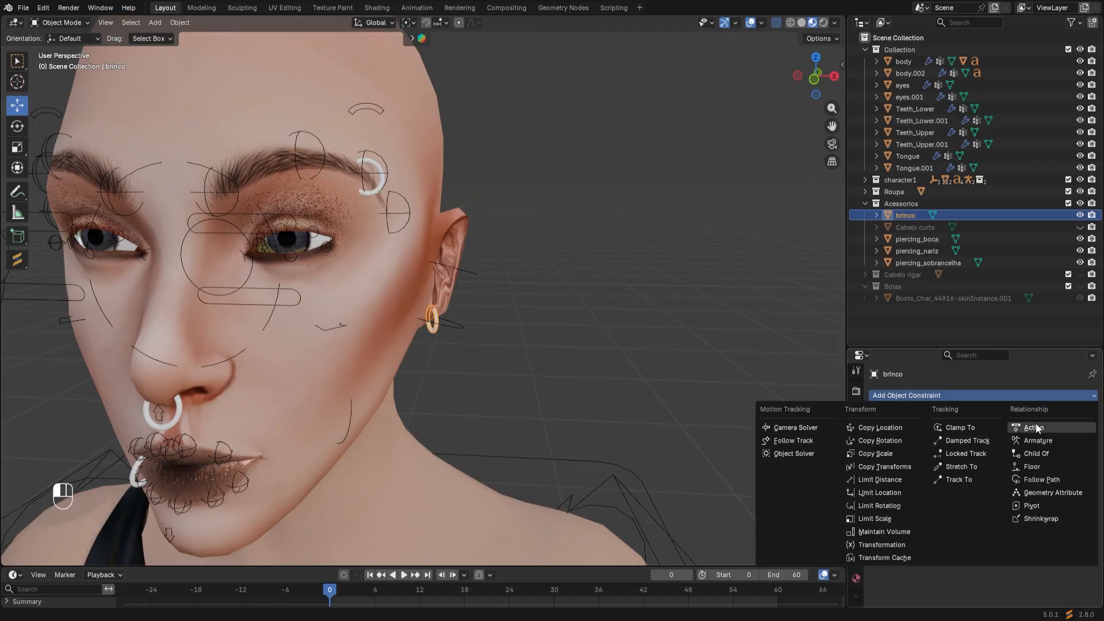
click(1038, 453)
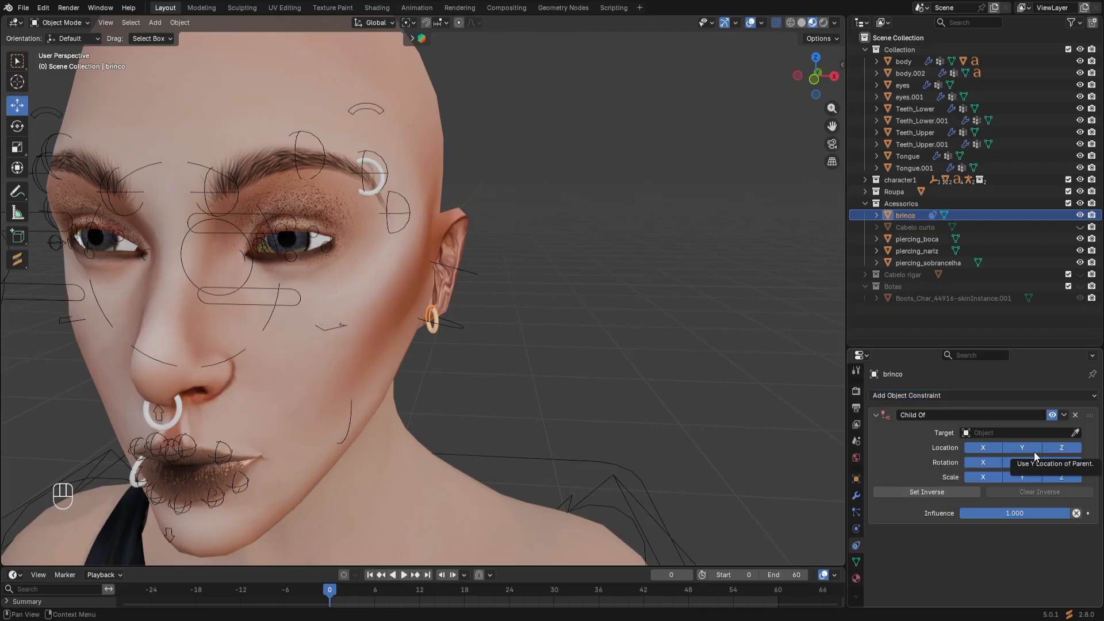
Replace the brinco earring's Child Of constraint with a new one and target it to rig.001
click(1074, 415)
click(1033, 395)
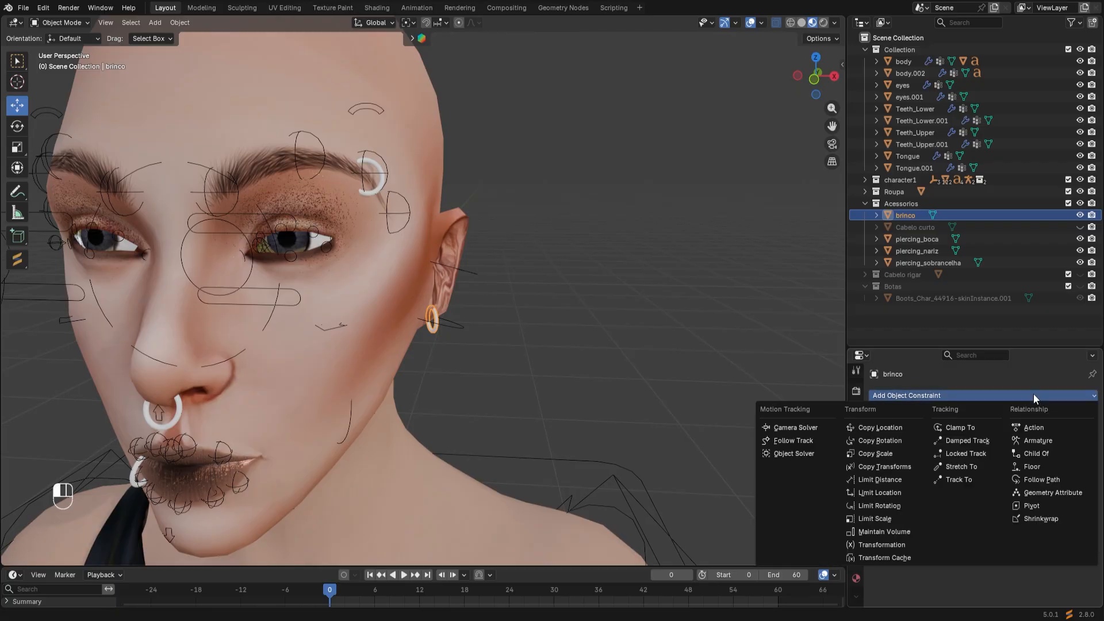
click(1057, 454)
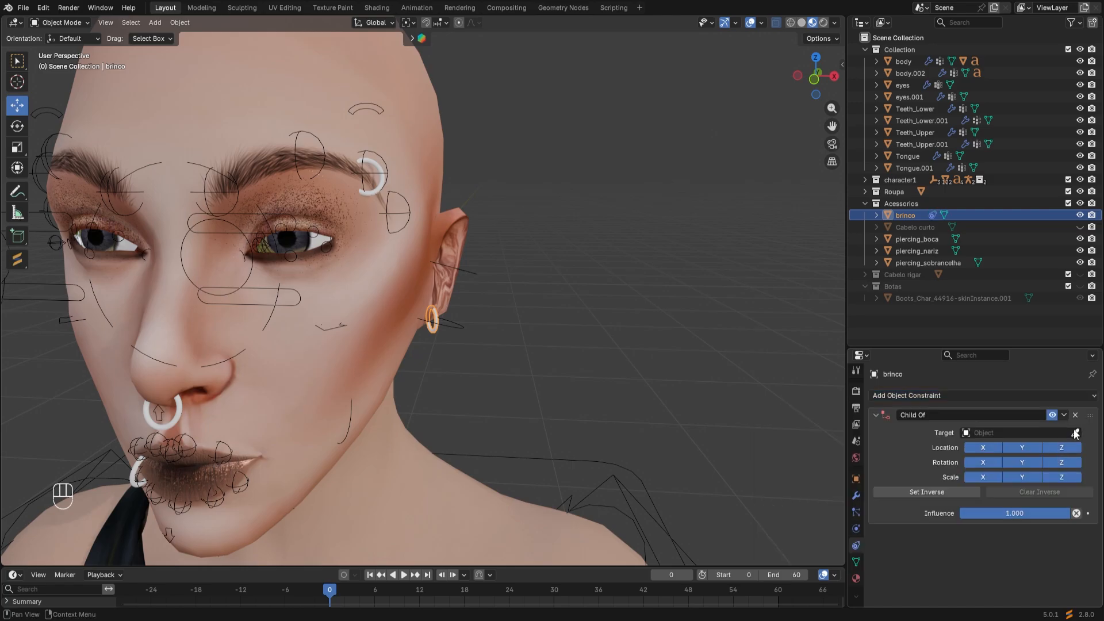
click(1075, 432)
click(257, 302)
Set the earring constraint's bone to c_ear_01.l and apply Set Inverse
click(997, 448)
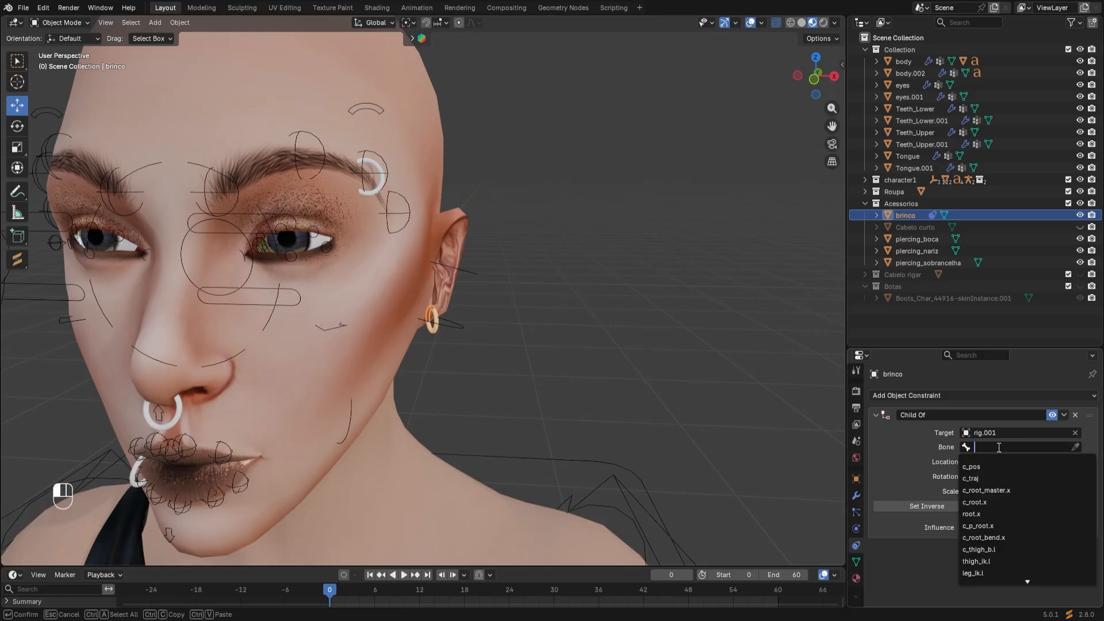
text(c)
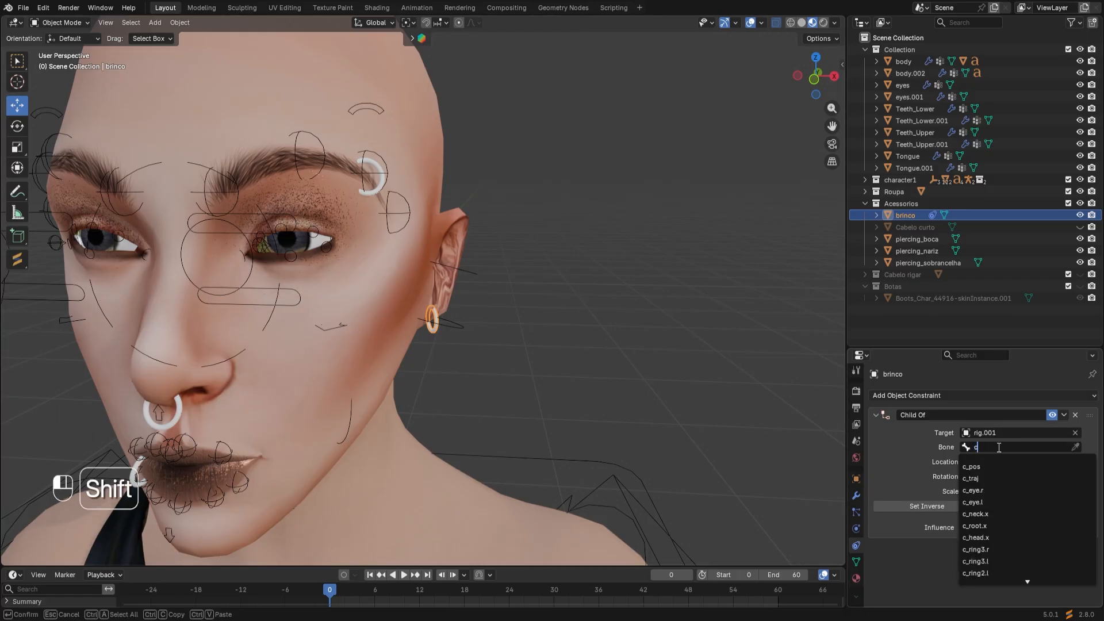
text(_ear)
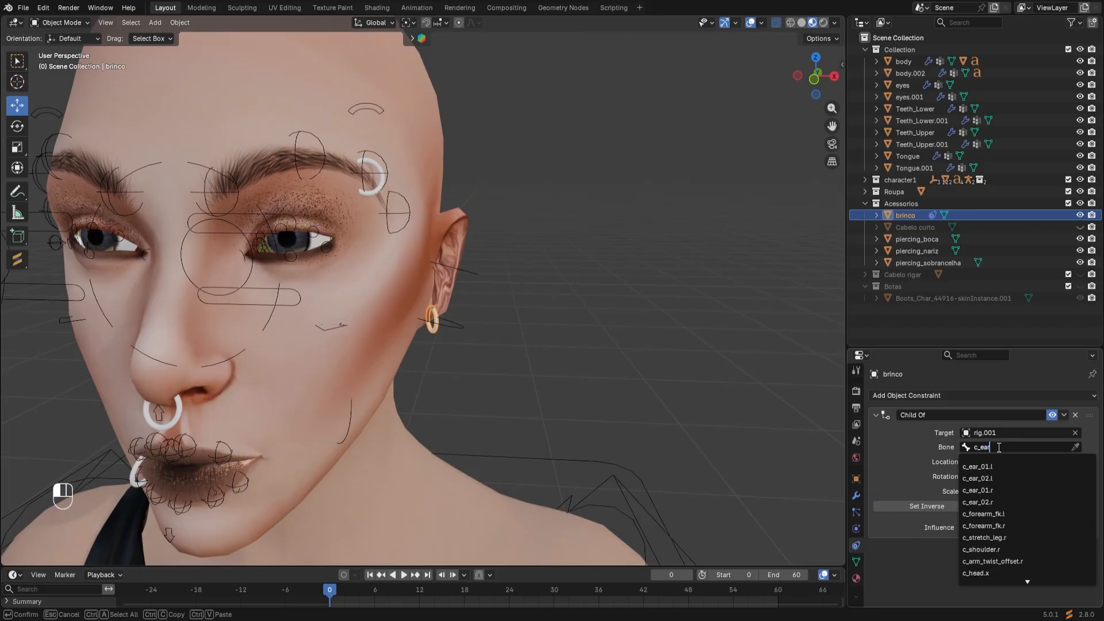
click(988, 465)
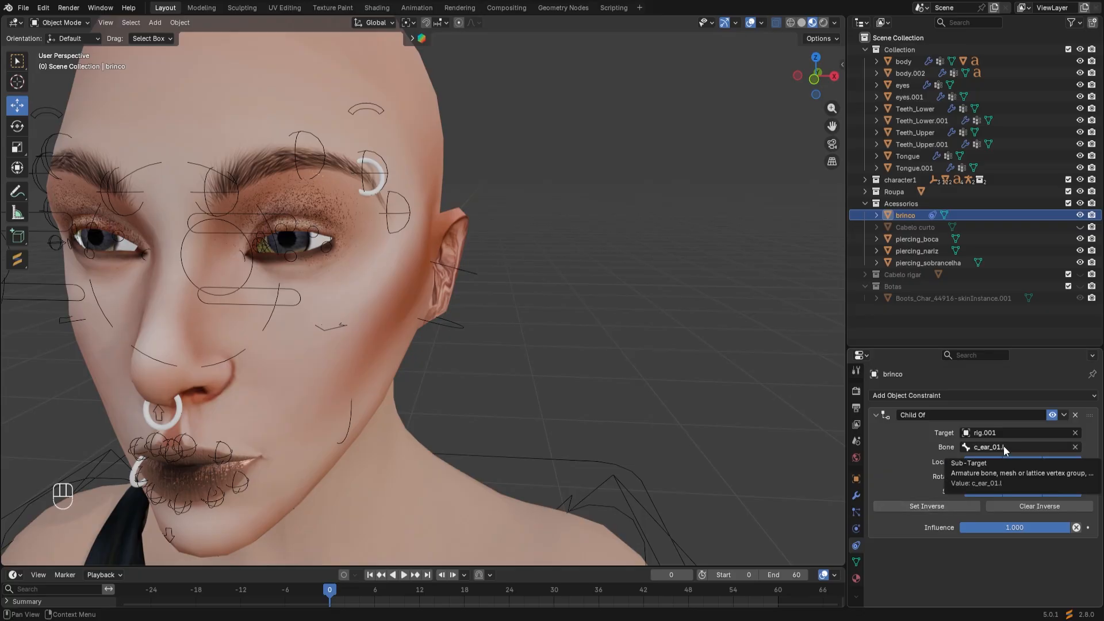
click(923, 506)
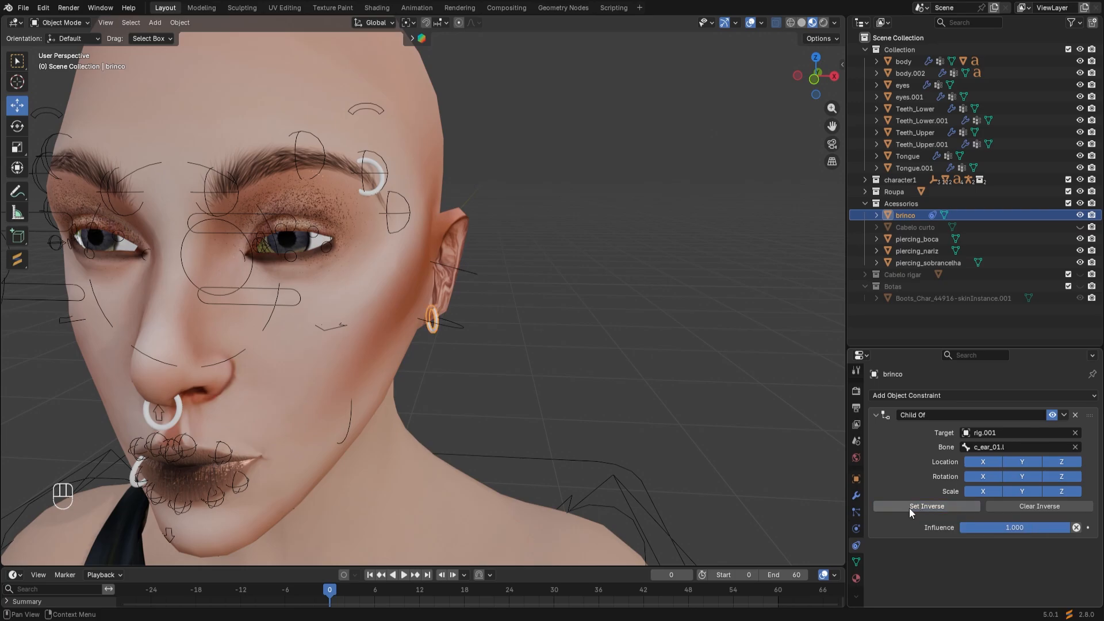
Test the earring's attachment by moving the c_ear_01.l control in rig.001's Pose Mode, and clear the control's user transforms
click(455, 328)
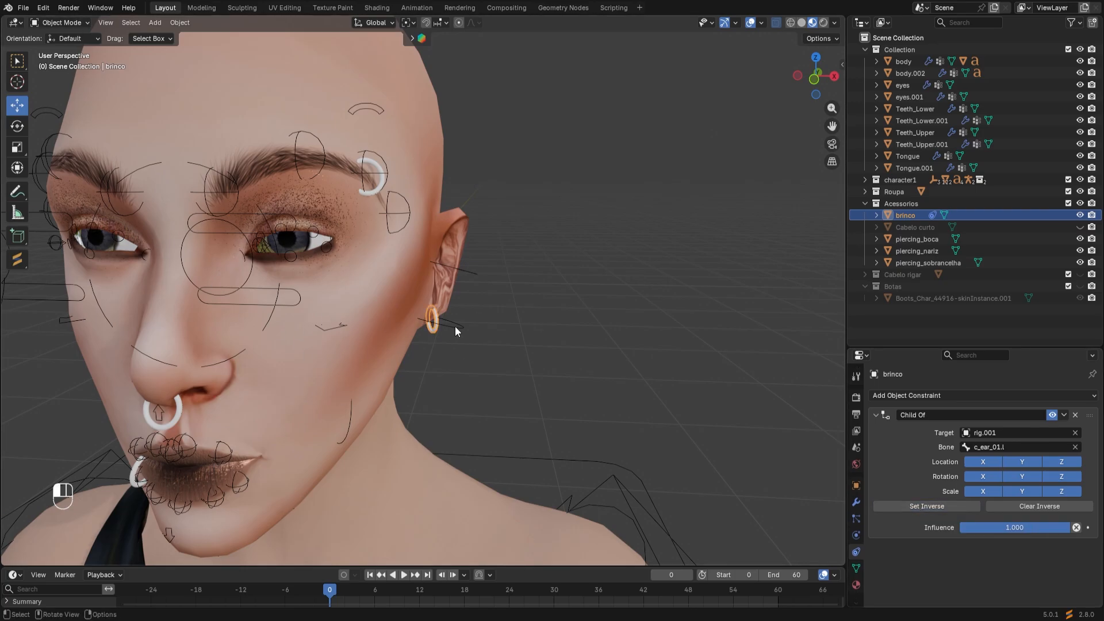
click(74, 23)
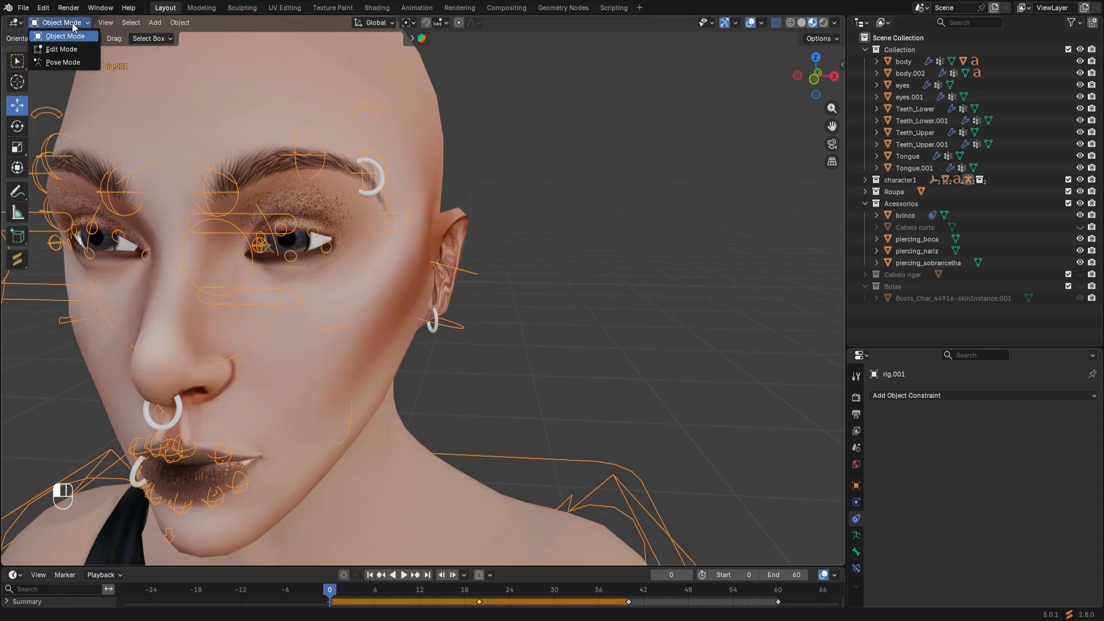
click(63, 62)
key(g)
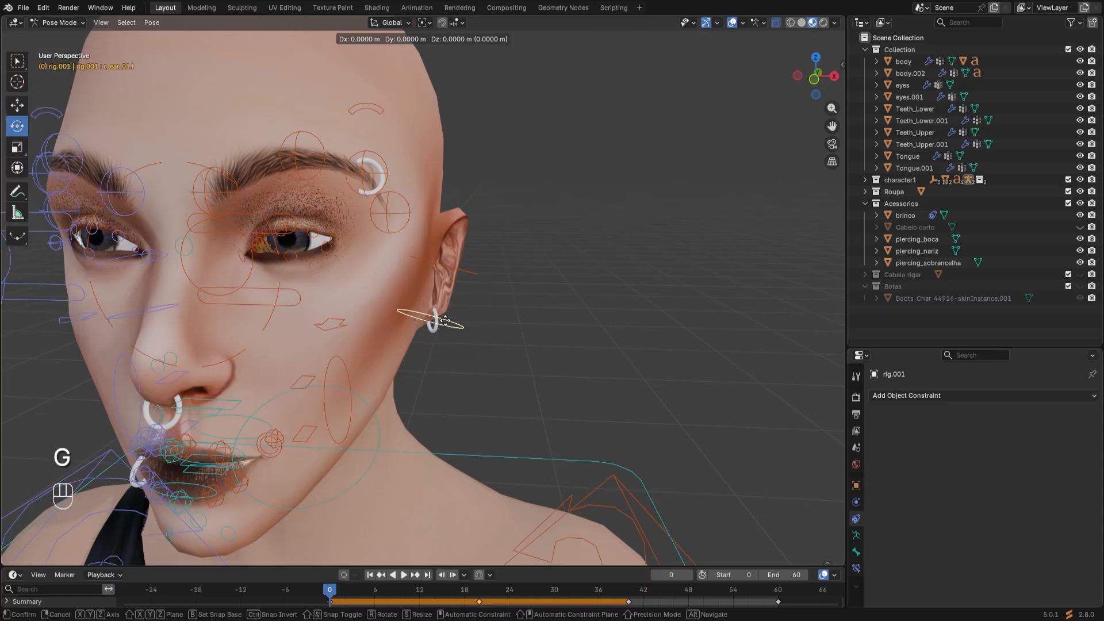
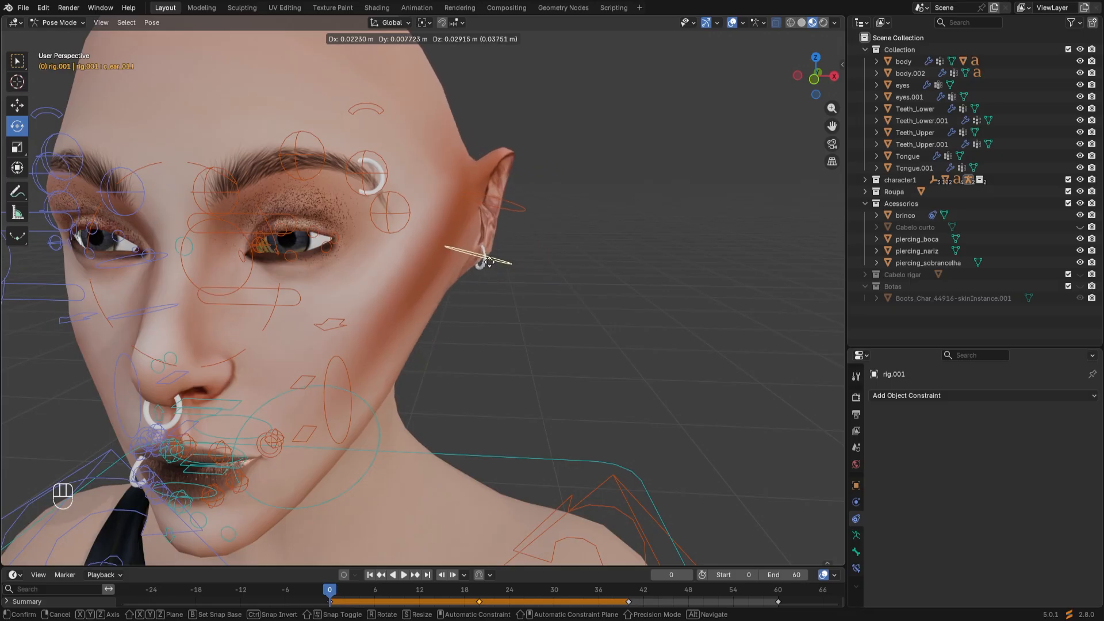
right_click(499, 300)
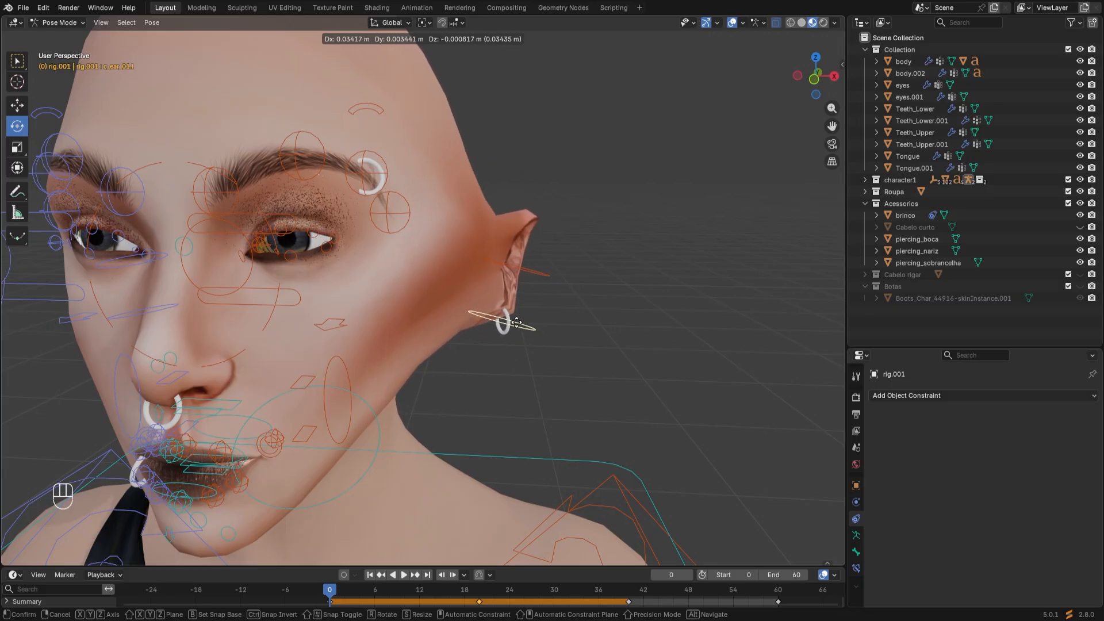
right_click(514, 326)
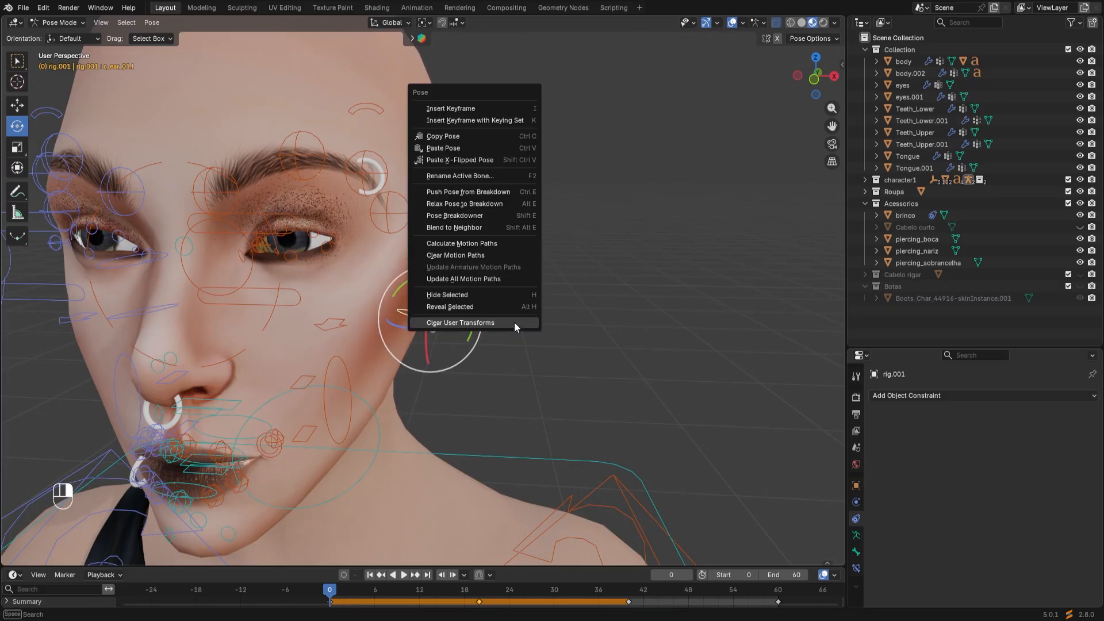
click(481, 319)
Rotate the c_head.x control to test how the accessories follow, clear the user transforms of all controls, and return to Object Mode
scroll(493, 333, down, 3)
scroll(492, 332, up, 1)
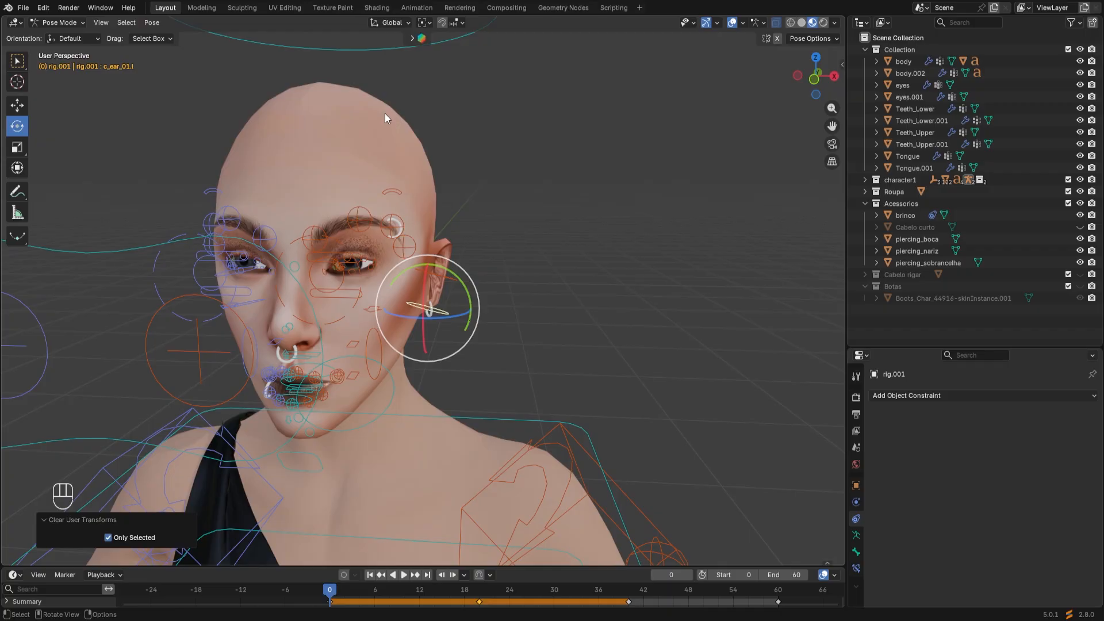
scroll(385, 113, down, 1)
click(369, 89)
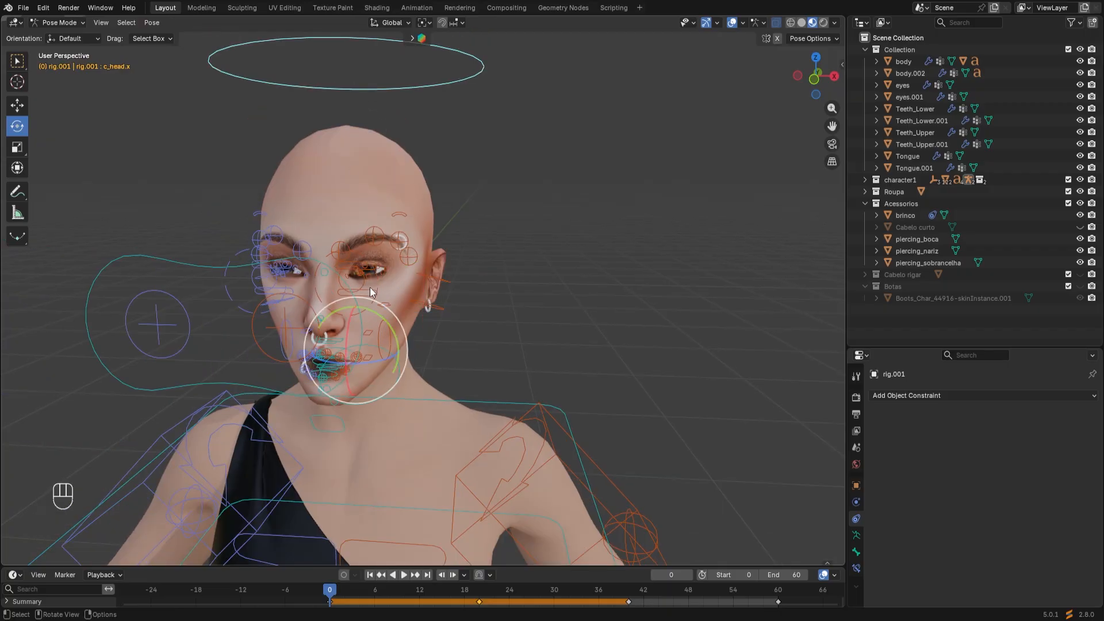
drag(375, 314, 386, 336)
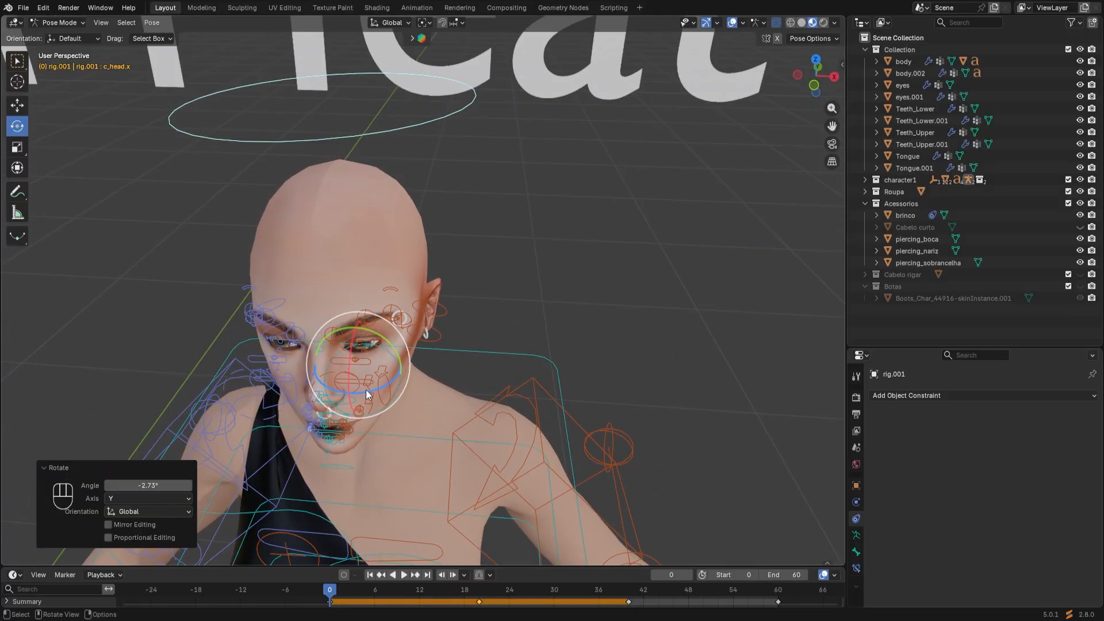
drag(366, 390, 390, 406)
key(a)
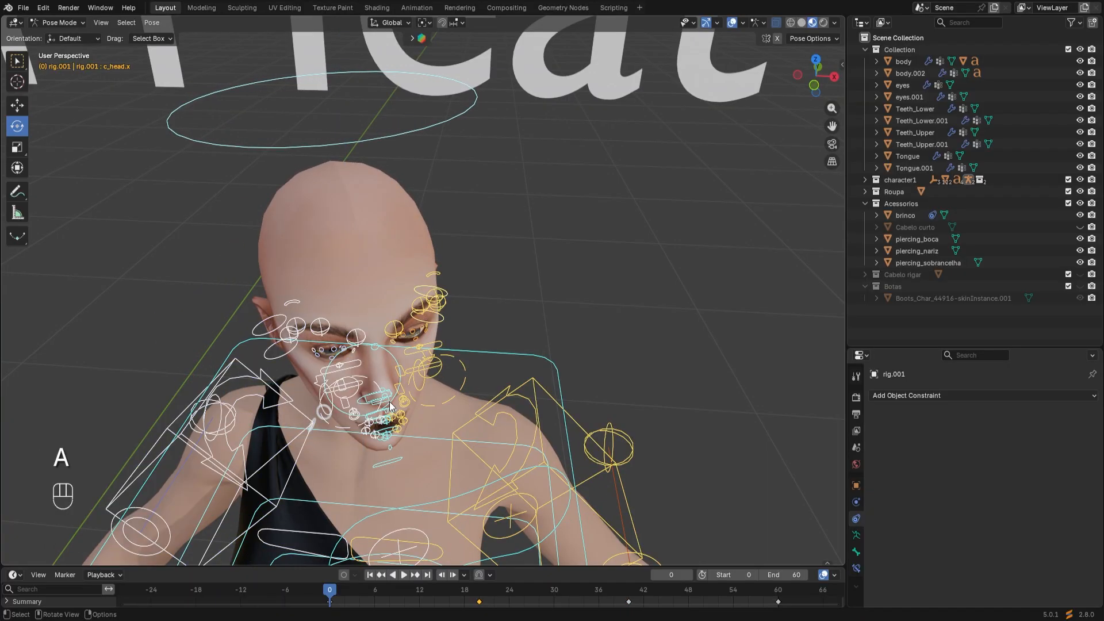
right_click(422, 440)
click(422, 440)
middle_drag(423, 439, 423, 399)
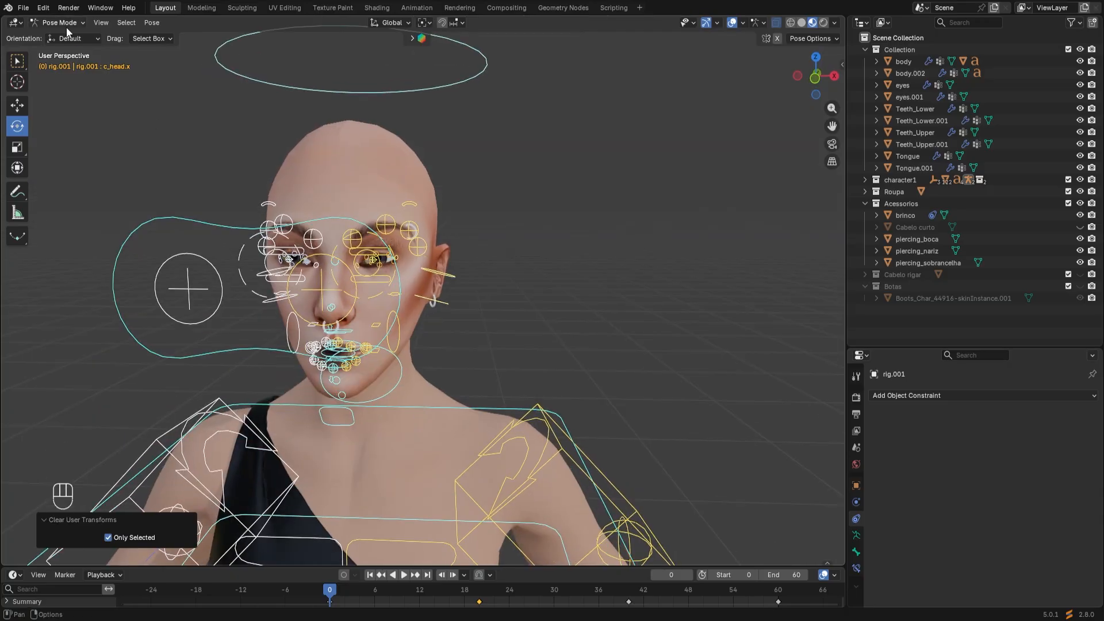
click(61, 22)
click(64, 37)
Select the piercing_sobrancelha eyebrow piercing and examine its placement among the facial controls up close
scroll(423, 331, up, 4)
scroll(423, 331, down, 2)
click(585, 309)
scroll(415, 234, up, 5)
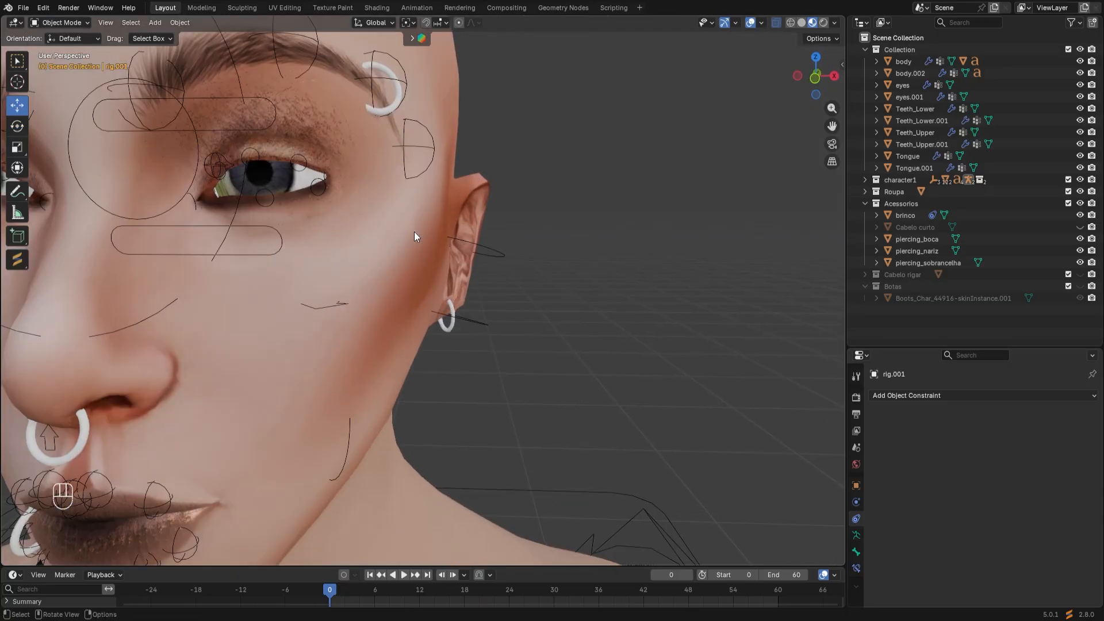
shift+middle_drag(414, 233, 435, 310)
click(443, 330)
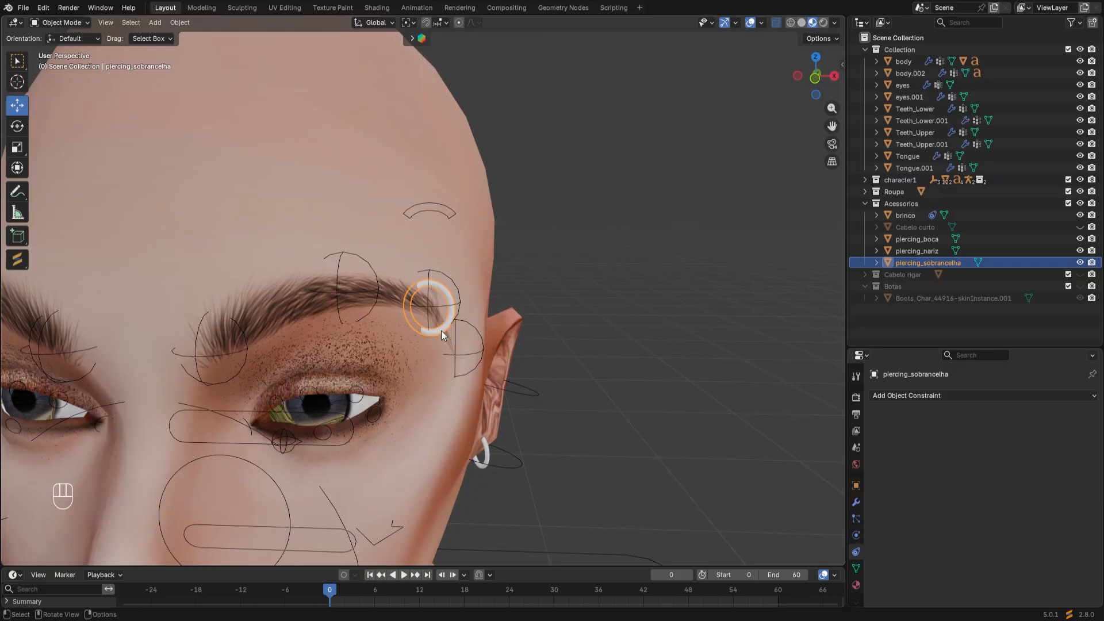
scroll(440, 330, up, 2)
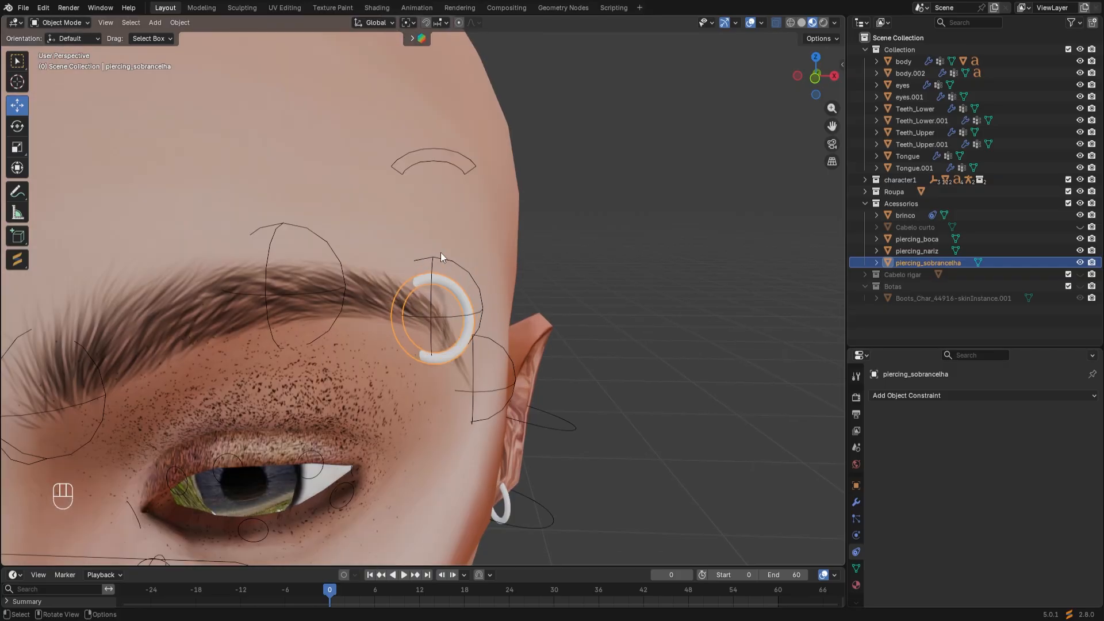
Identify the outer eyebrow control around the piercing by selecting it in rig.001's Pose Mode, and return to Object Mode
click(432, 295)
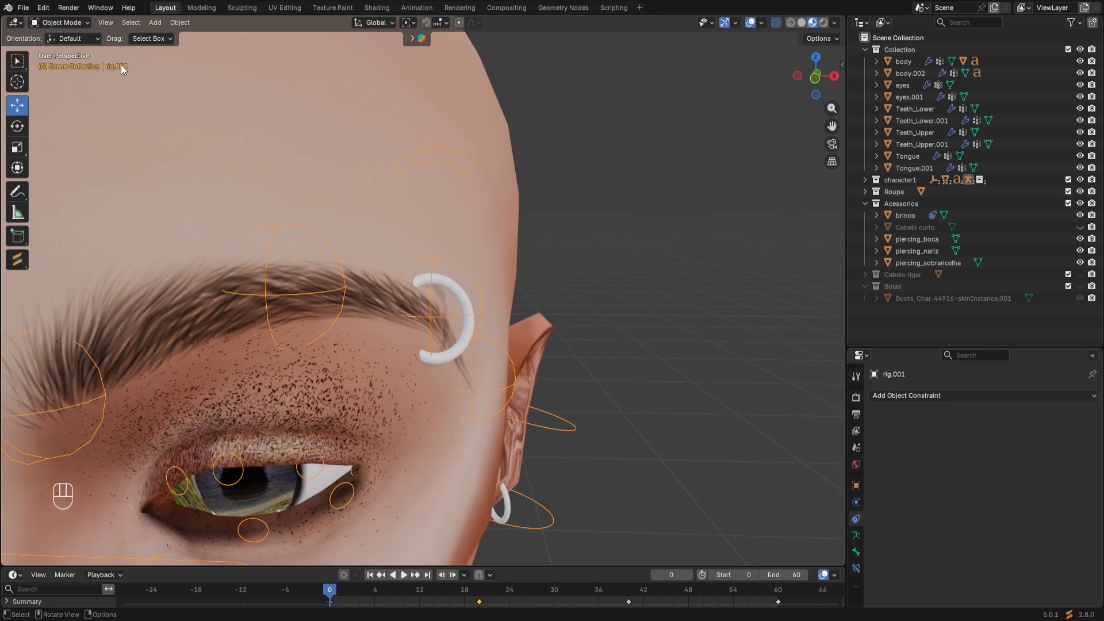
click(60, 23)
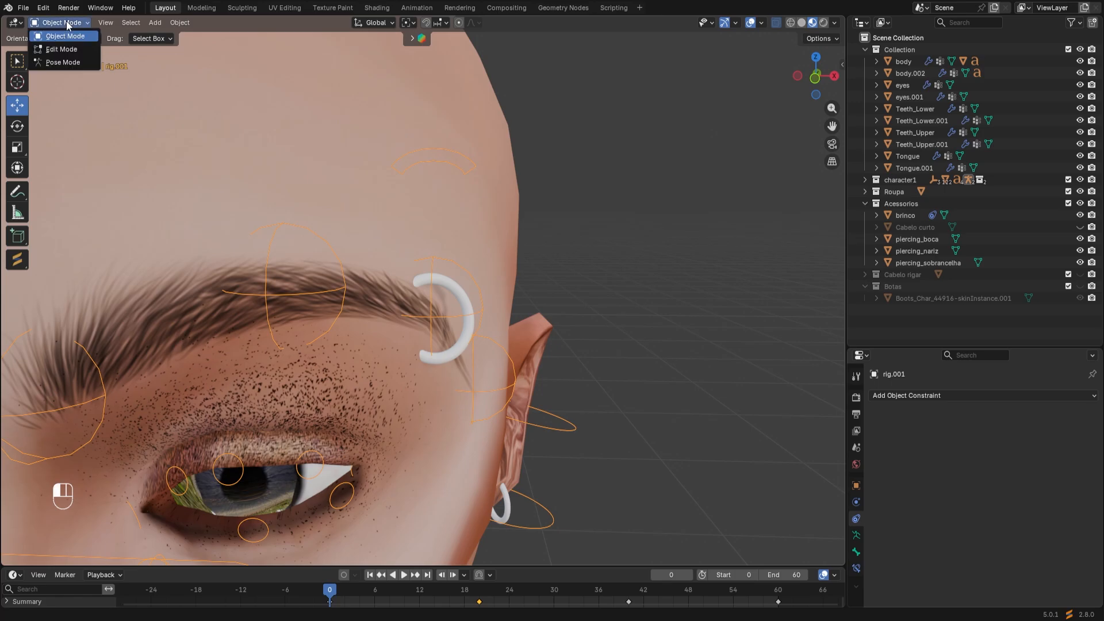
click(68, 61)
click(432, 313)
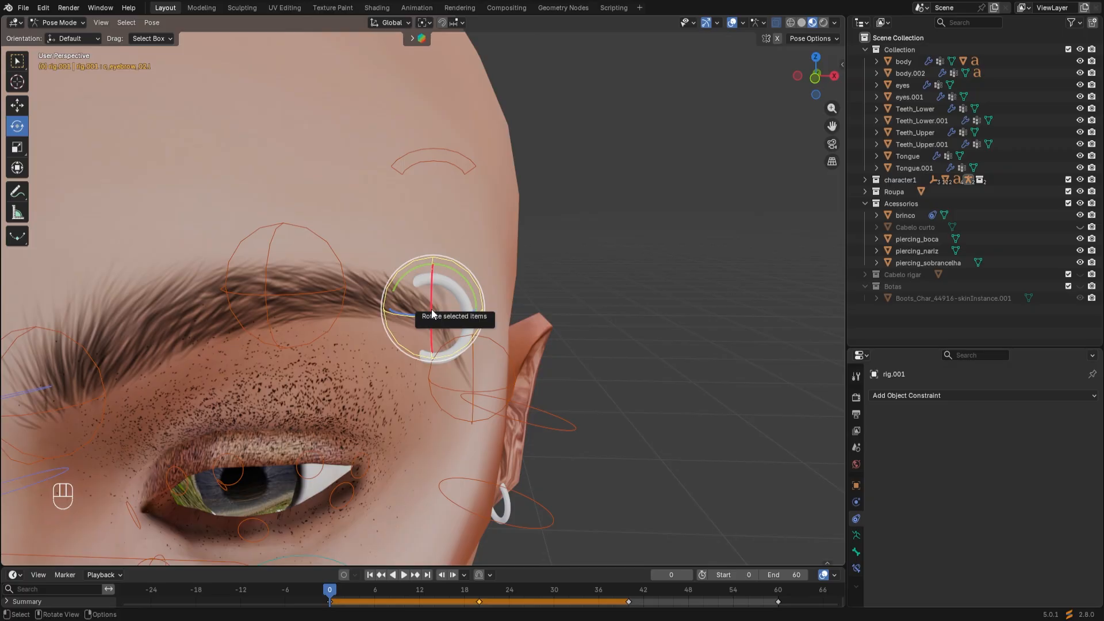
click(60, 23)
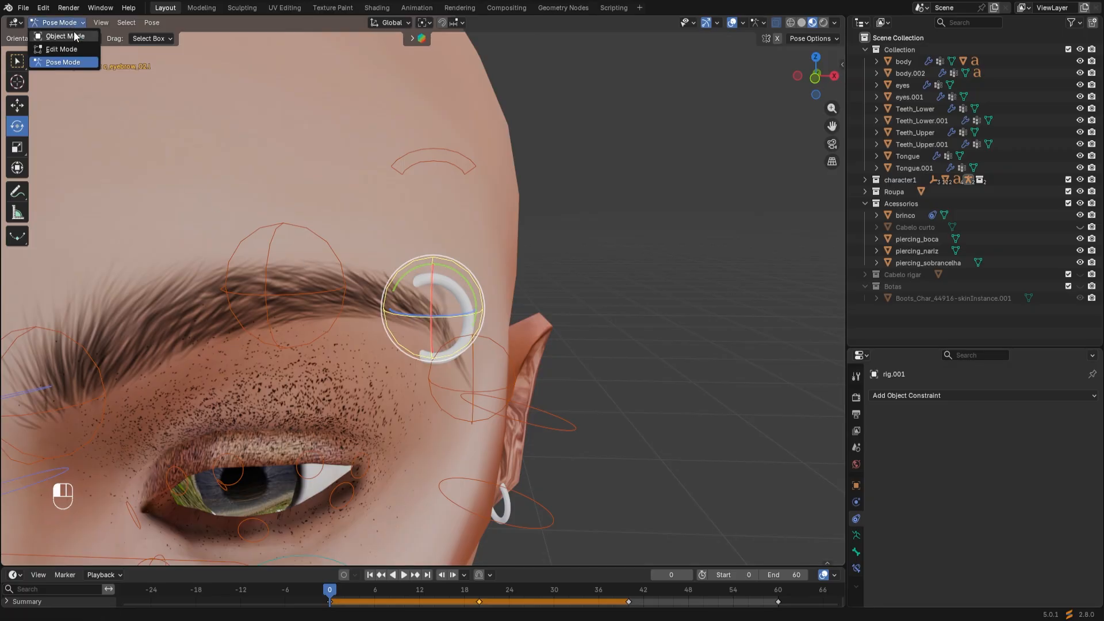
click(65, 36)
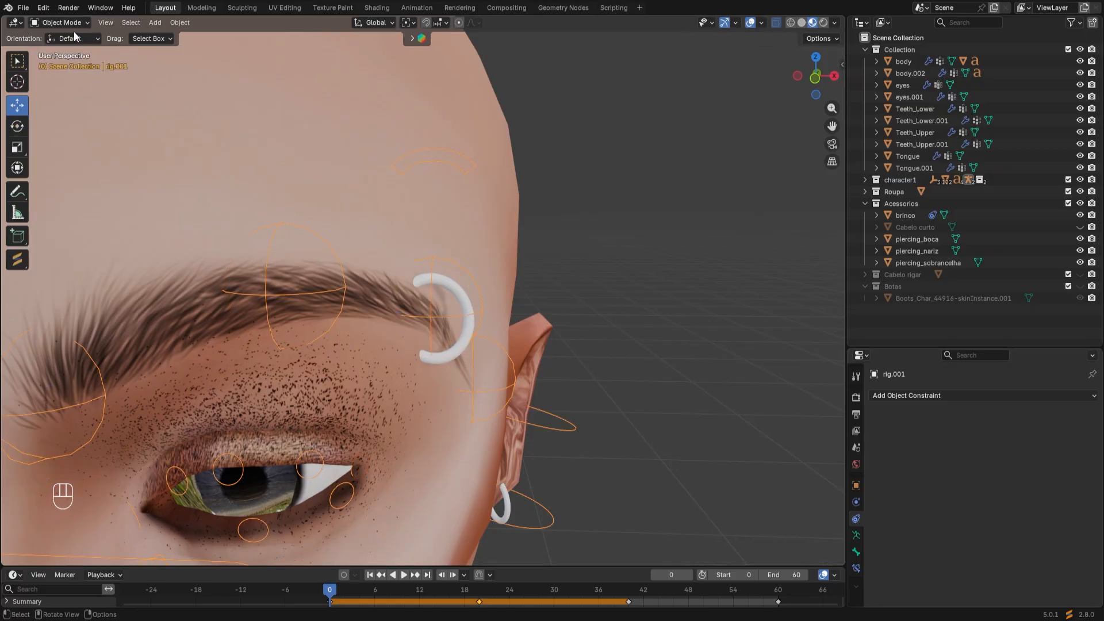
Add a Child Of object constraint to piercing_sobrancelha and target it to rig.001
click(461, 295)
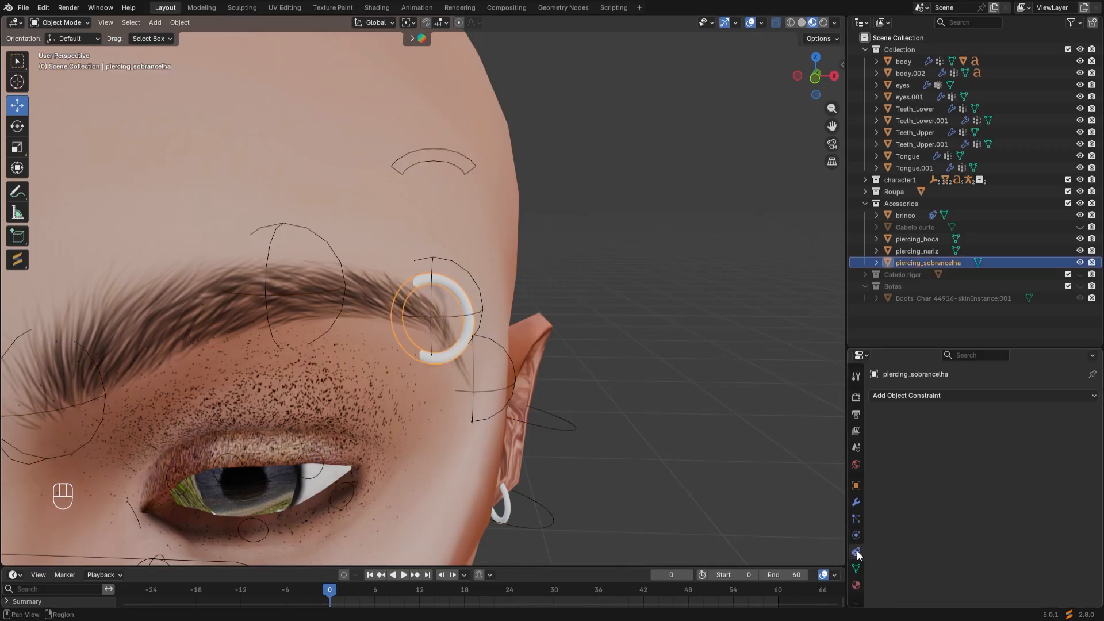
click(1051, 396)
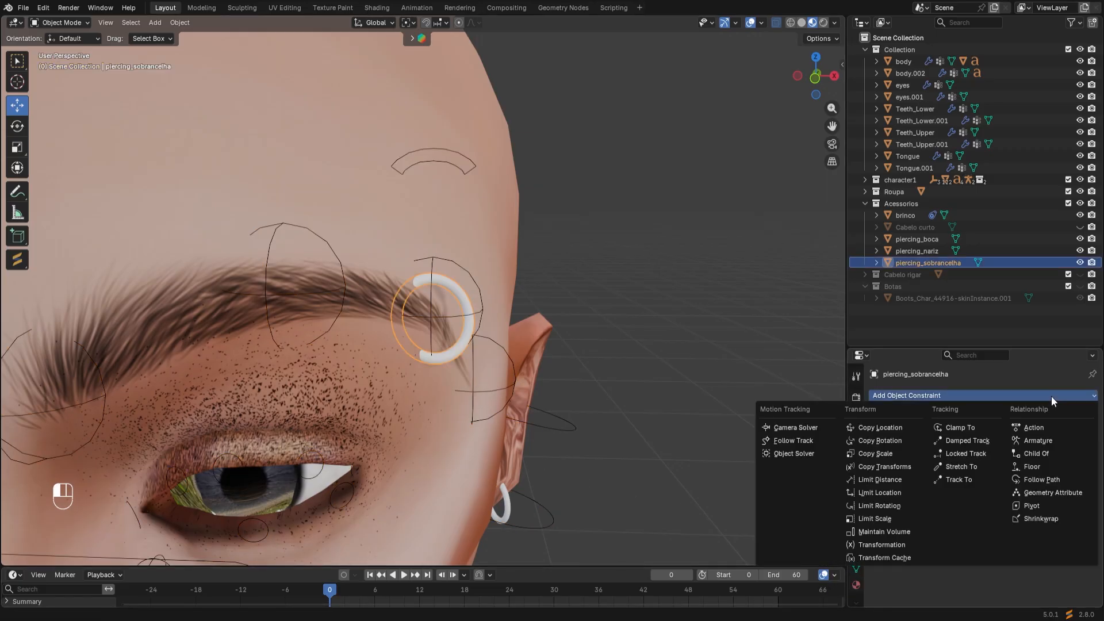
click(1064, 454)
click(1074, 433)
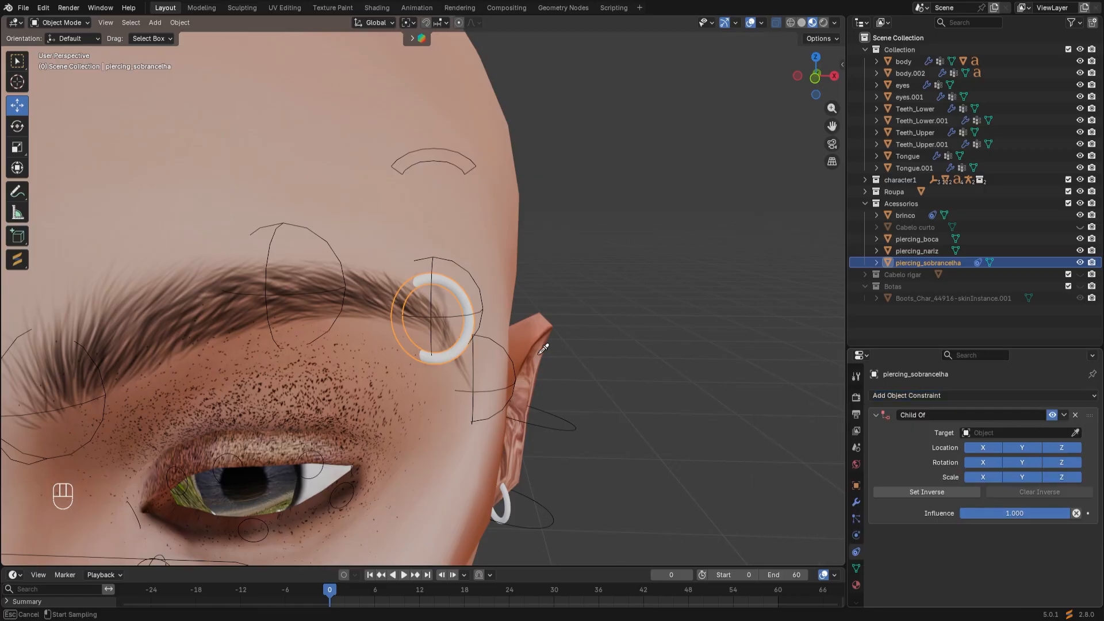
click(516, 381)
Set the eyebrow piercing constraint's bone to c_eyebrow_03.l
click(995, 447)
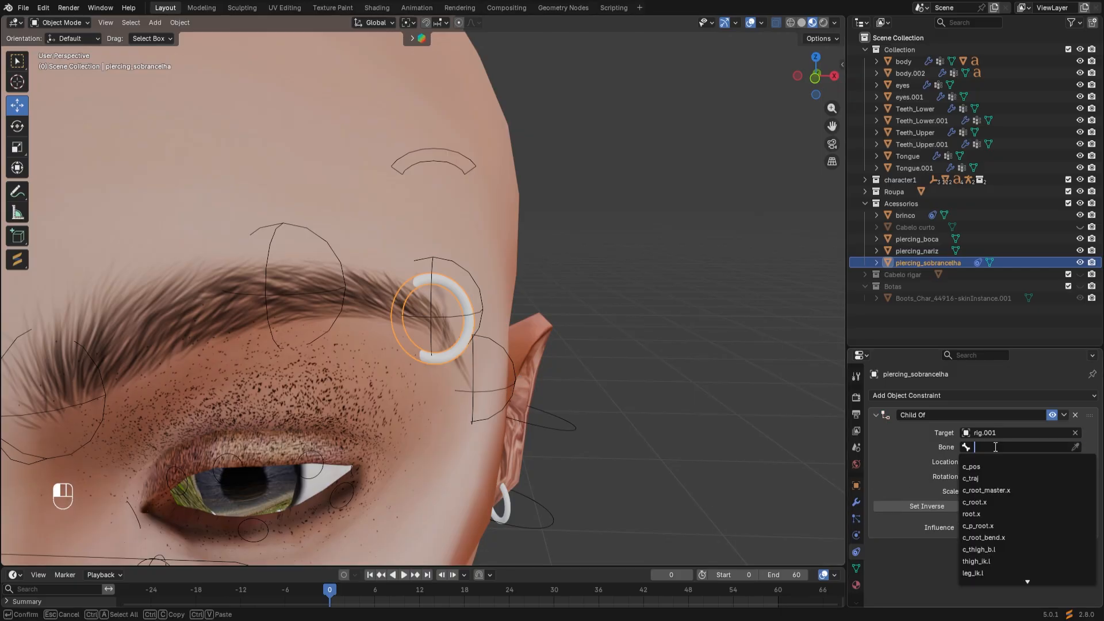
text(c)
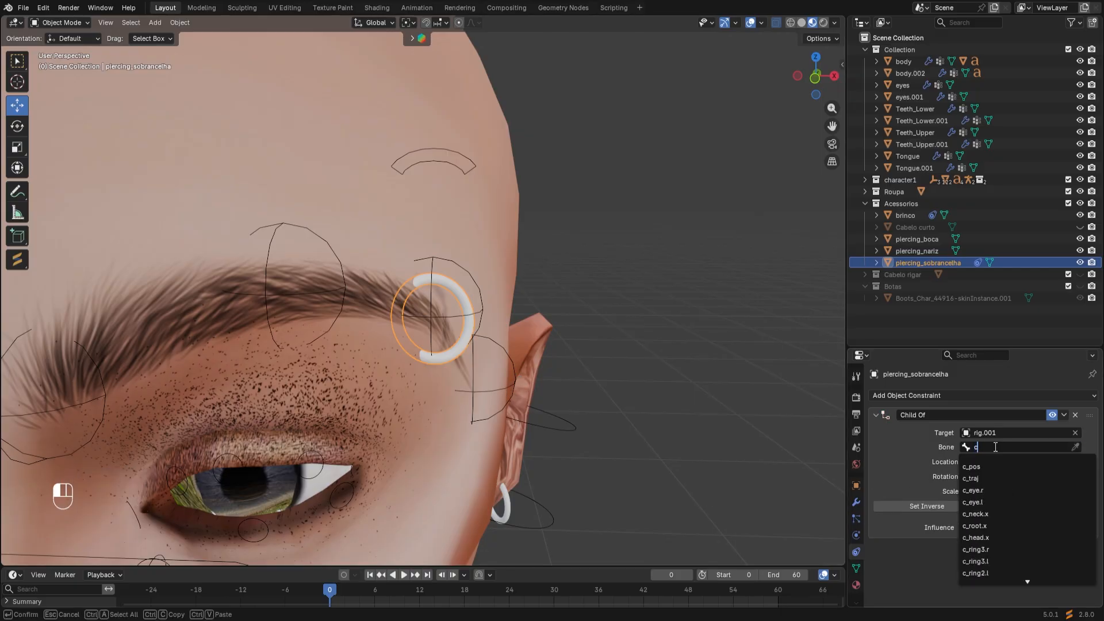
text(_eye)
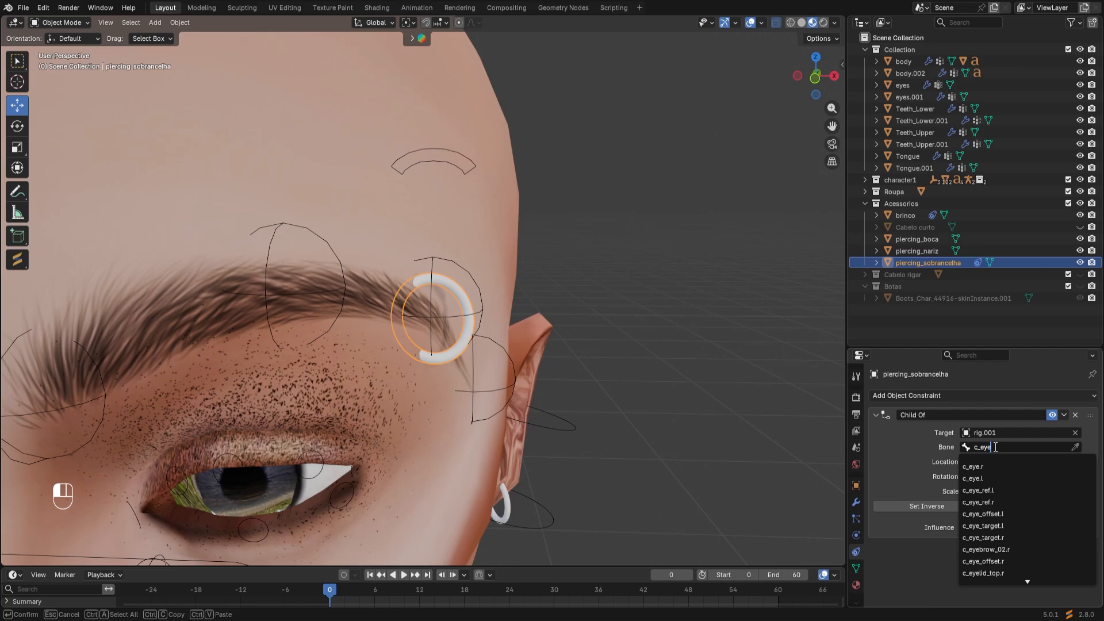
text(b)
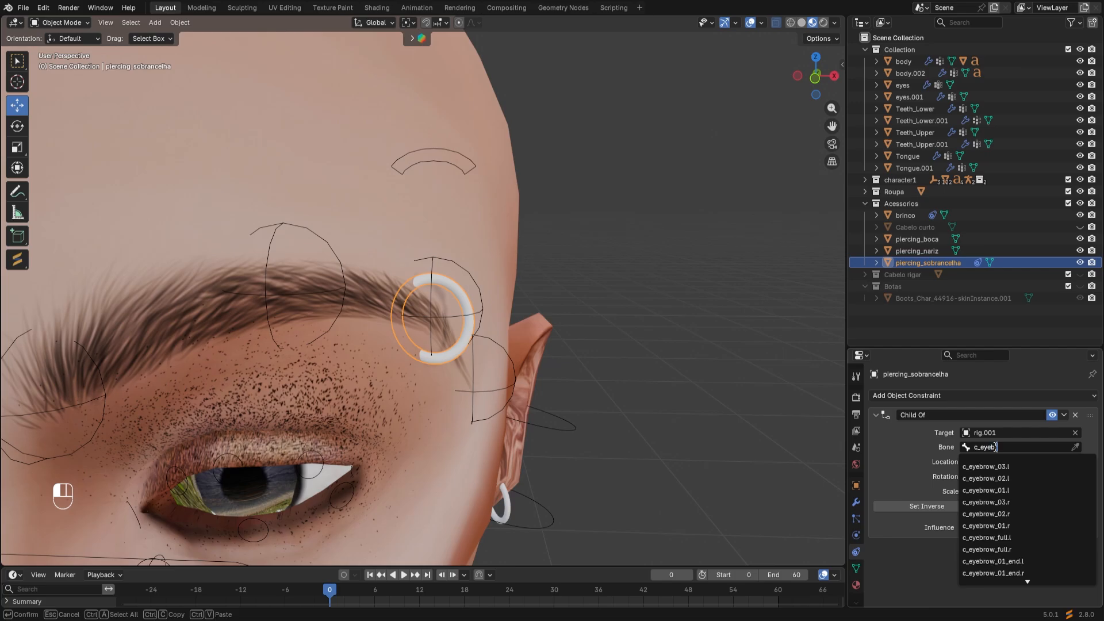
text(r)
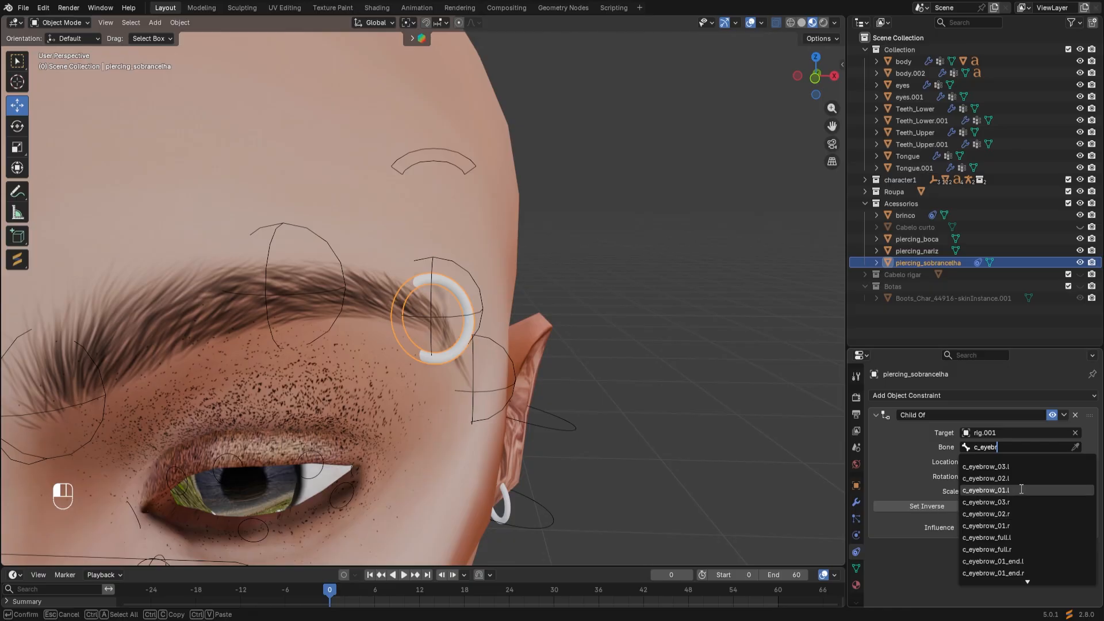
click(1019, 467)
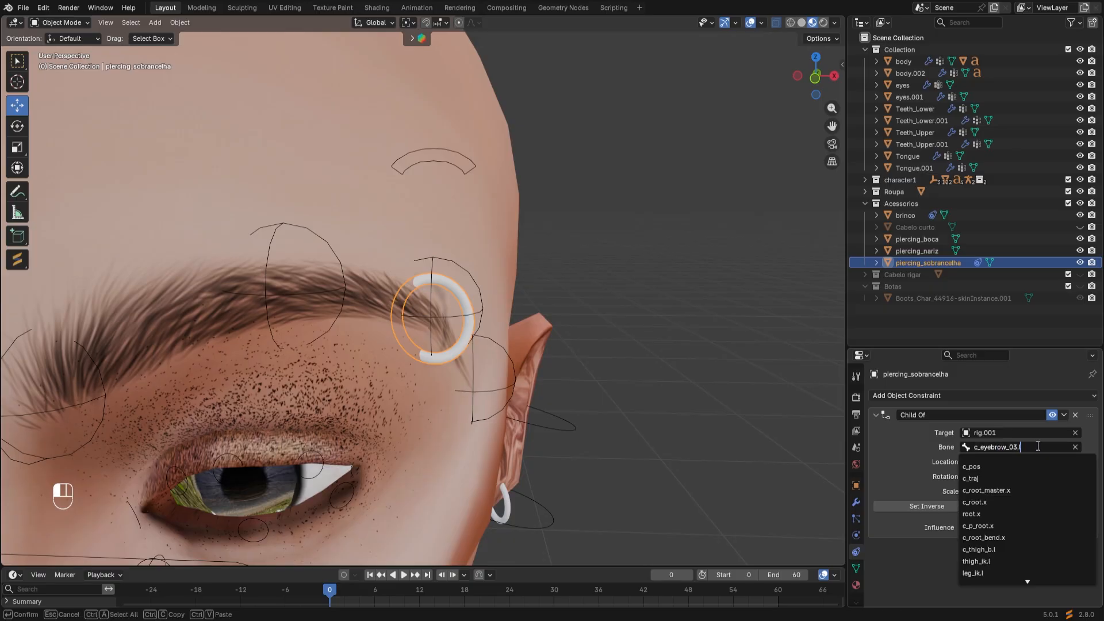
Change the eyebrow piercing's Child Of bone to c_eyebrow_02.l and set the constraint's inverse
key(Left)
key(Left)
key(BackSpace)
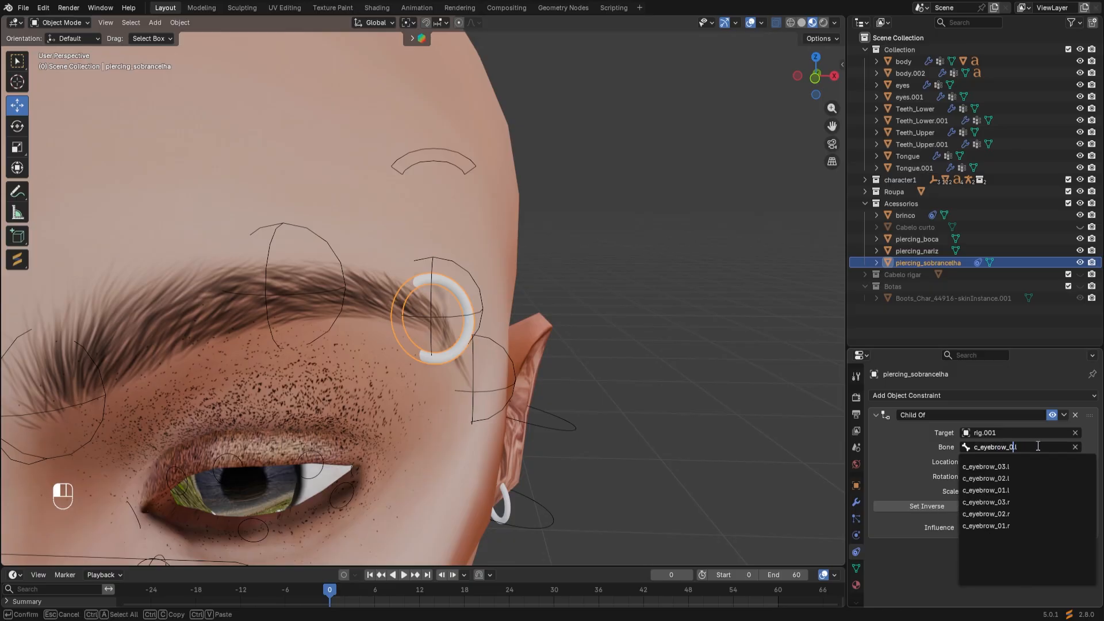
click(1016, 477)
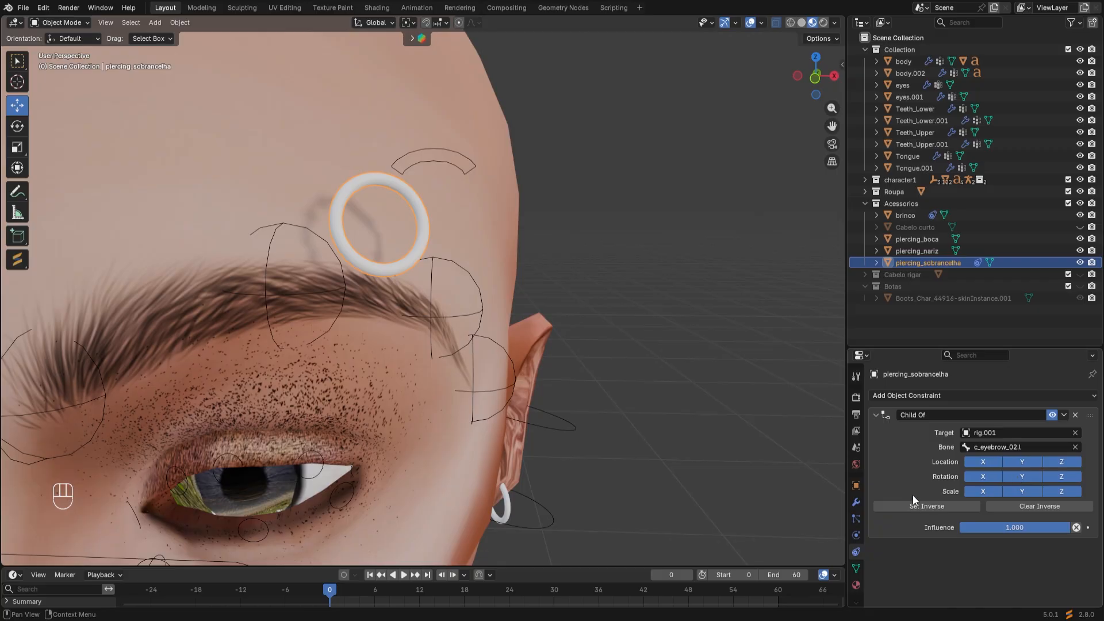
click(930, 506)
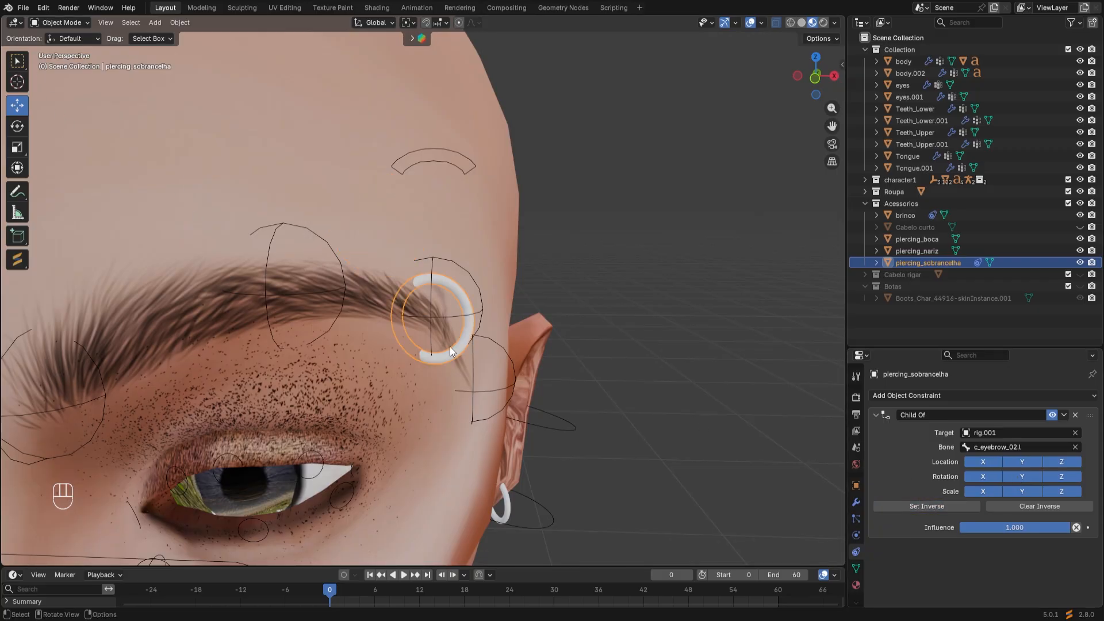
Test how the piercing follows the c_eyebrow_full.l control by moving it in rig.001's Pose Mode, and cancel the move
click(475, 312)
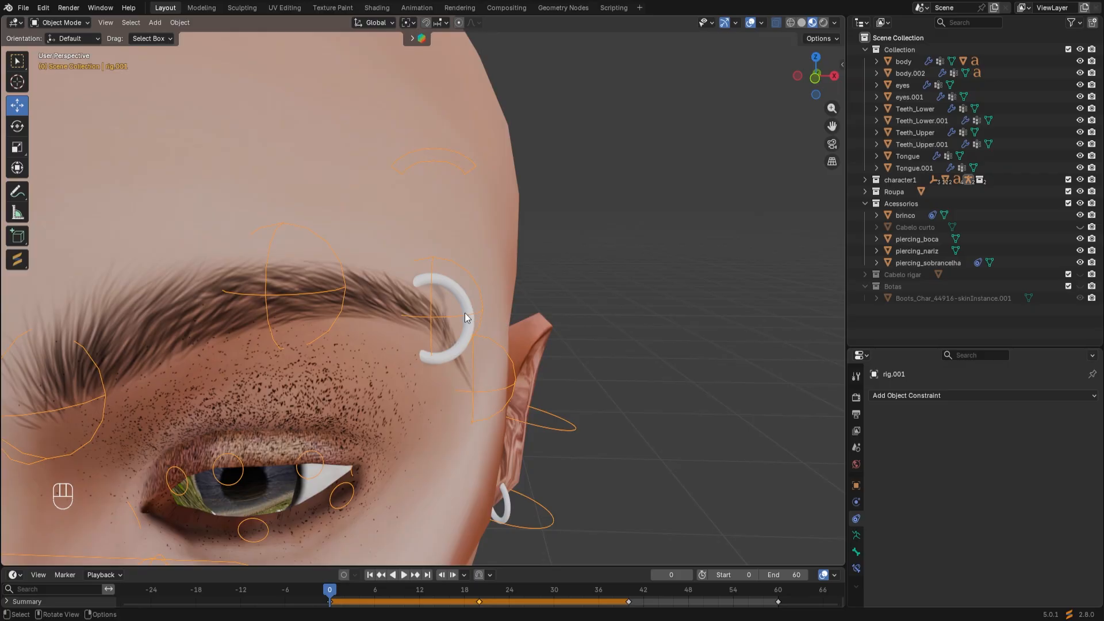
click(67, 23)
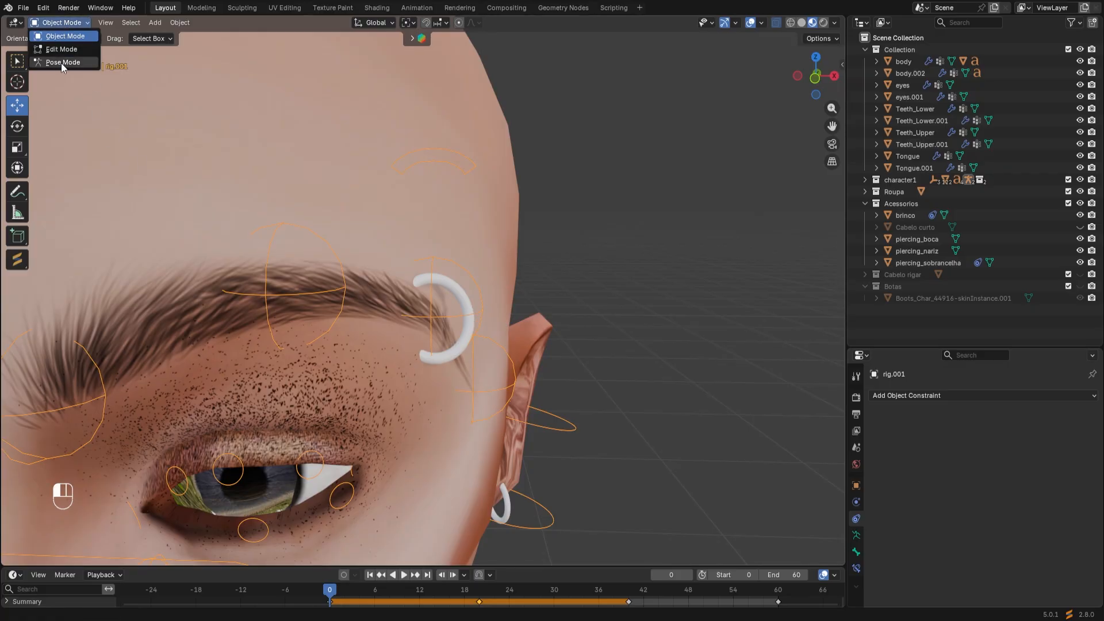
click(61, 63)
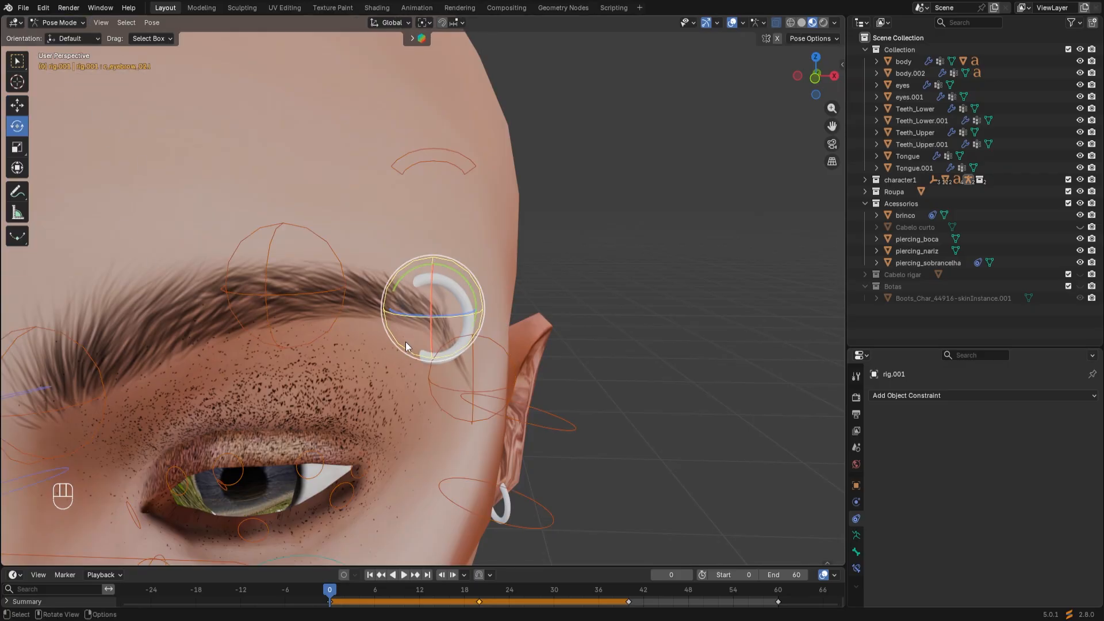
click(416, 161)
key(g)
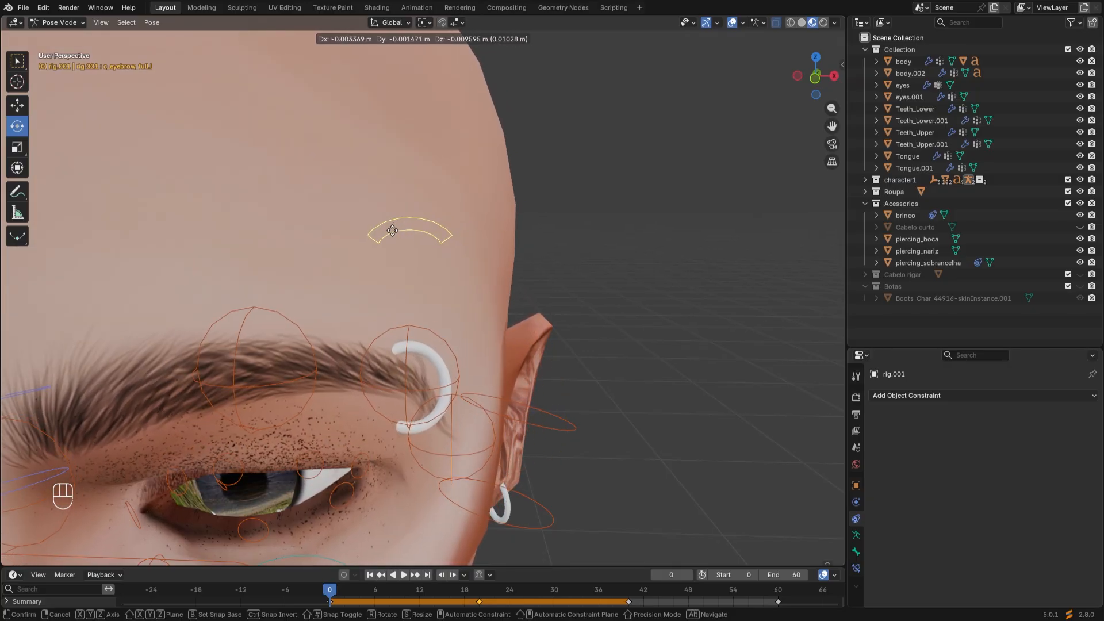
right_click(392, 230)
Test the head control with a rotation of about -3.5° around Z, and clear the user transforms of all bones
scroll(391, 230, down, 5)
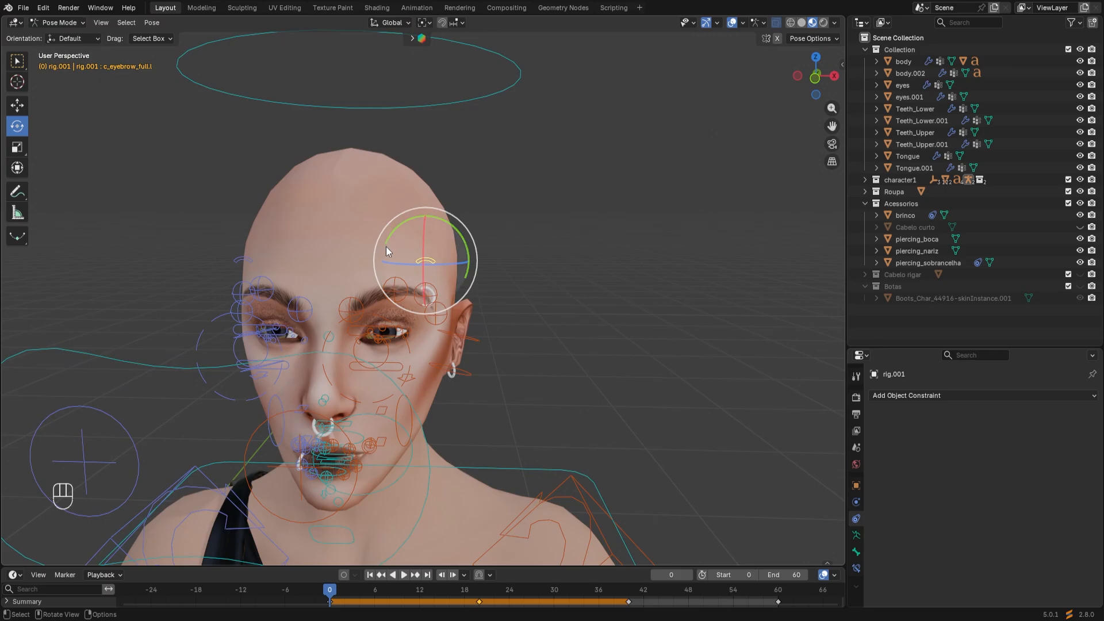
scroll(372, 139, down, 3)
click(373, 137)
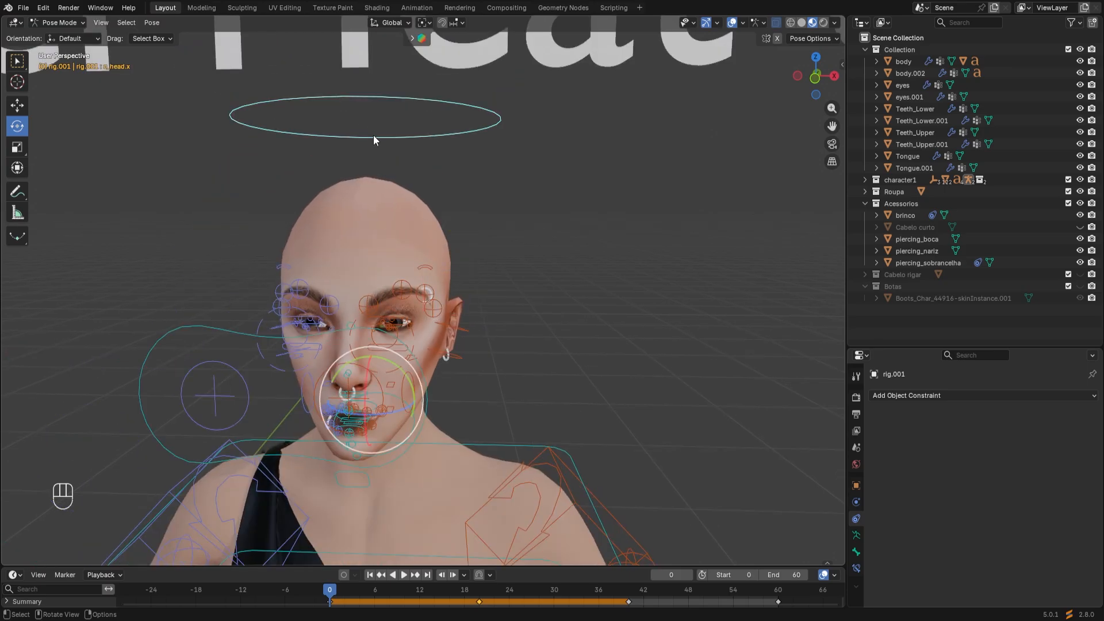
mouse_move(377, 413)
mouse_down()
mouse_move(391, 412)
mouse_move(348, 397)
mouse_move(379, 420)
mouse_up()
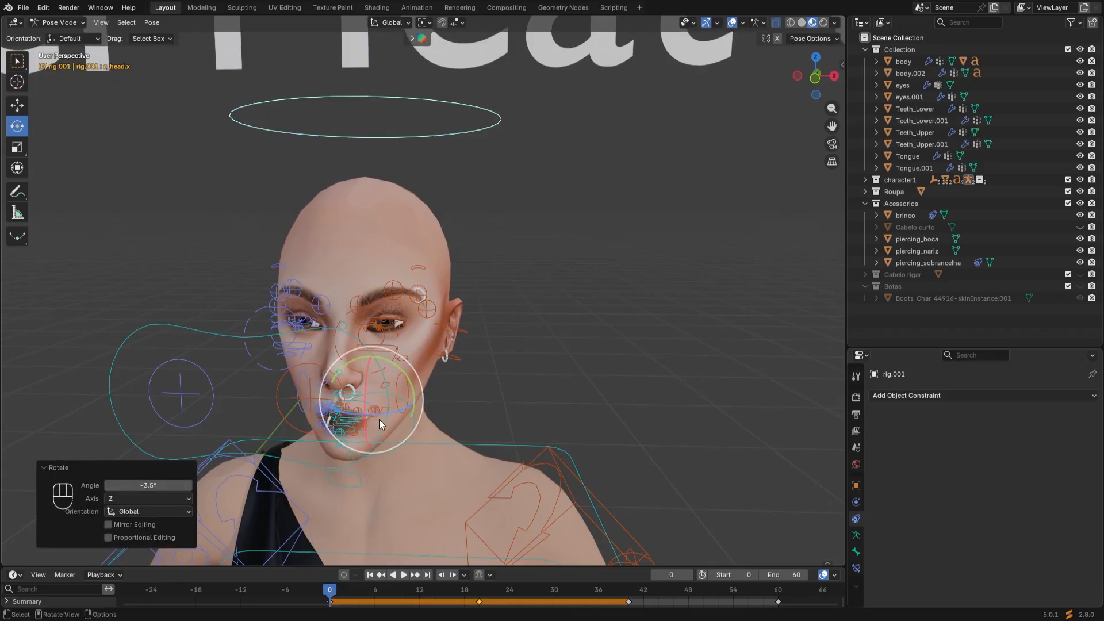
key(a)
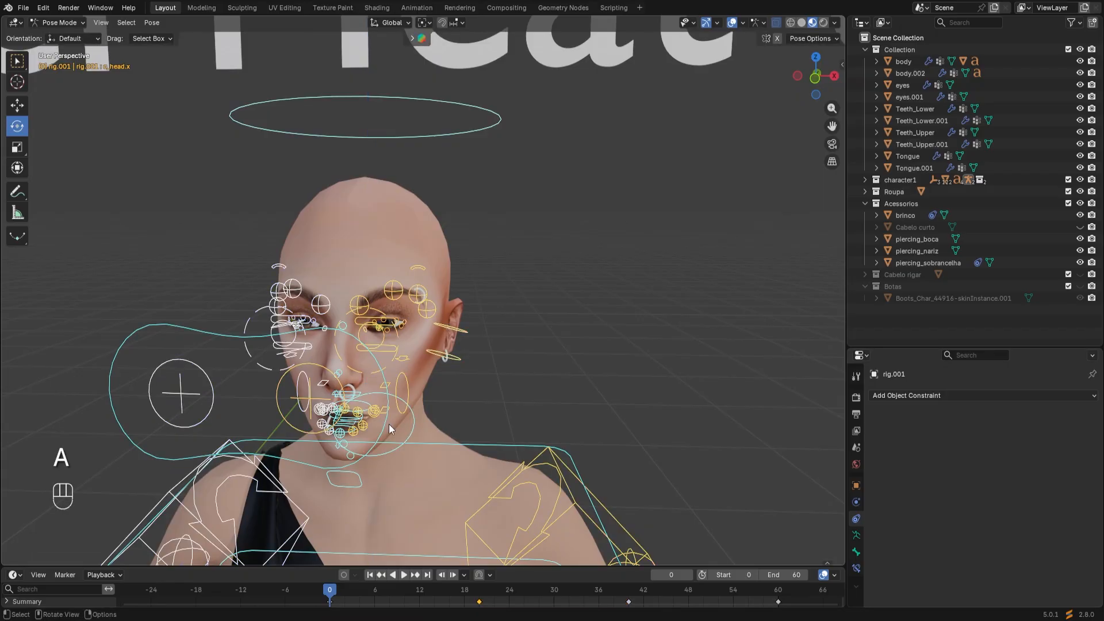
right_click(398, 448)
right_click(399, 448)
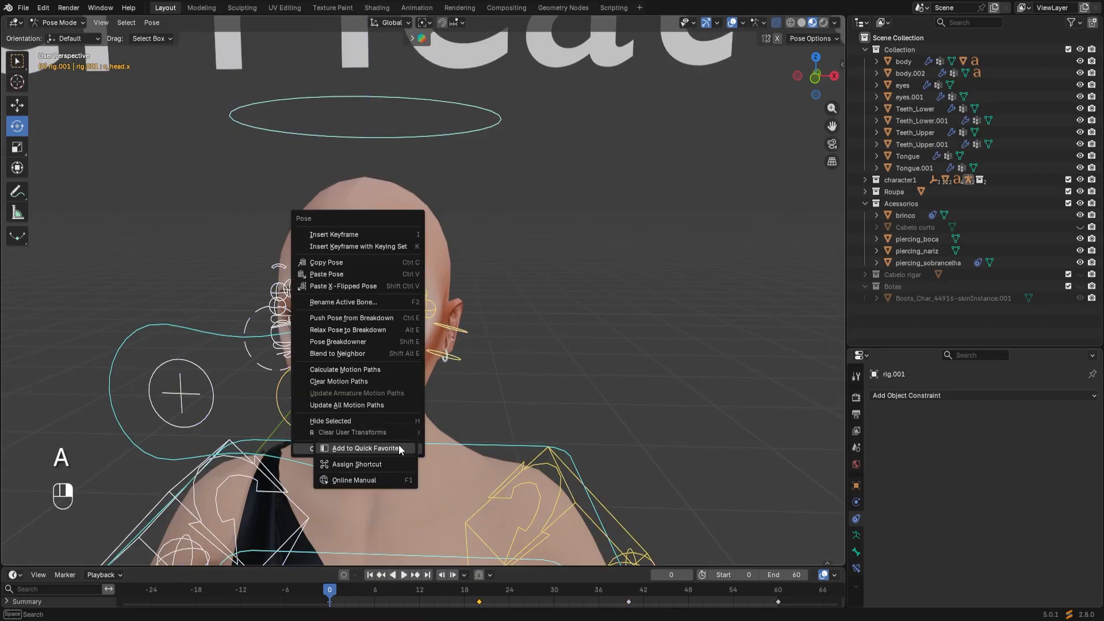
click(300, 450)
scroll(395, 392, up, 6)
scroll(395, 392, down, 3)
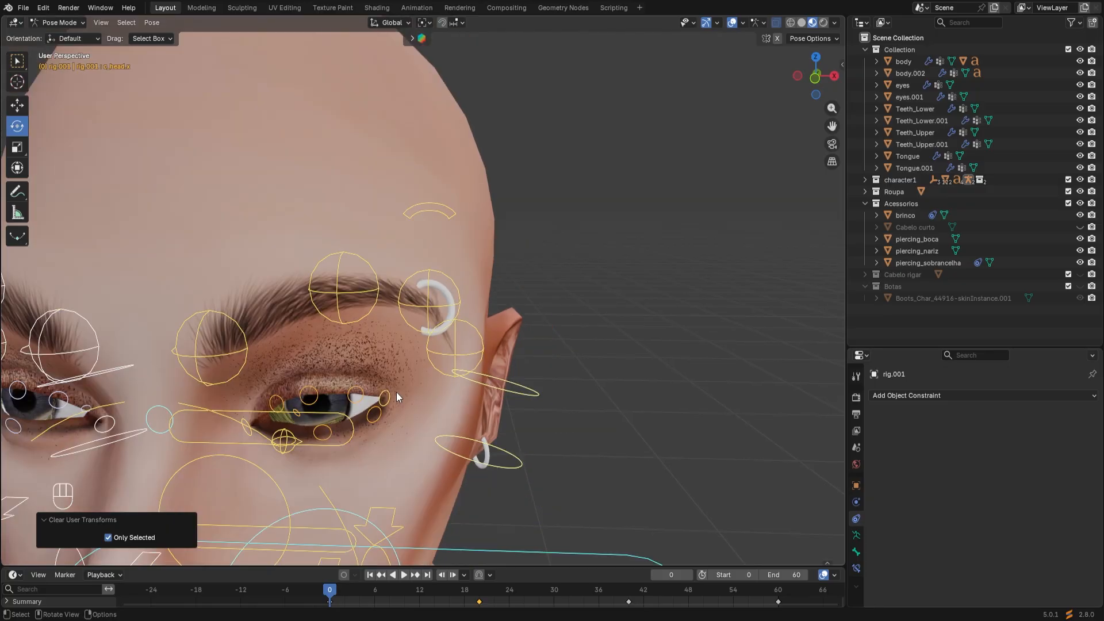
Try moving the c_eyebrow_02.l control sideways away from the face to test the piercing, and cancel the move
click(431, 303)
scroll(428, 313, up, 3)
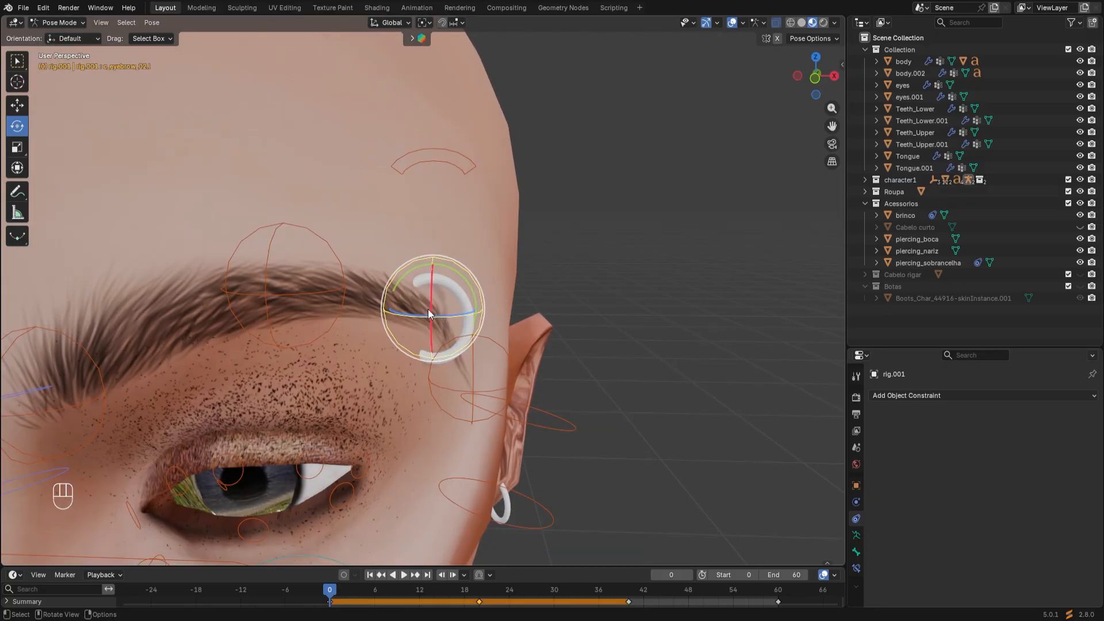
key(g)
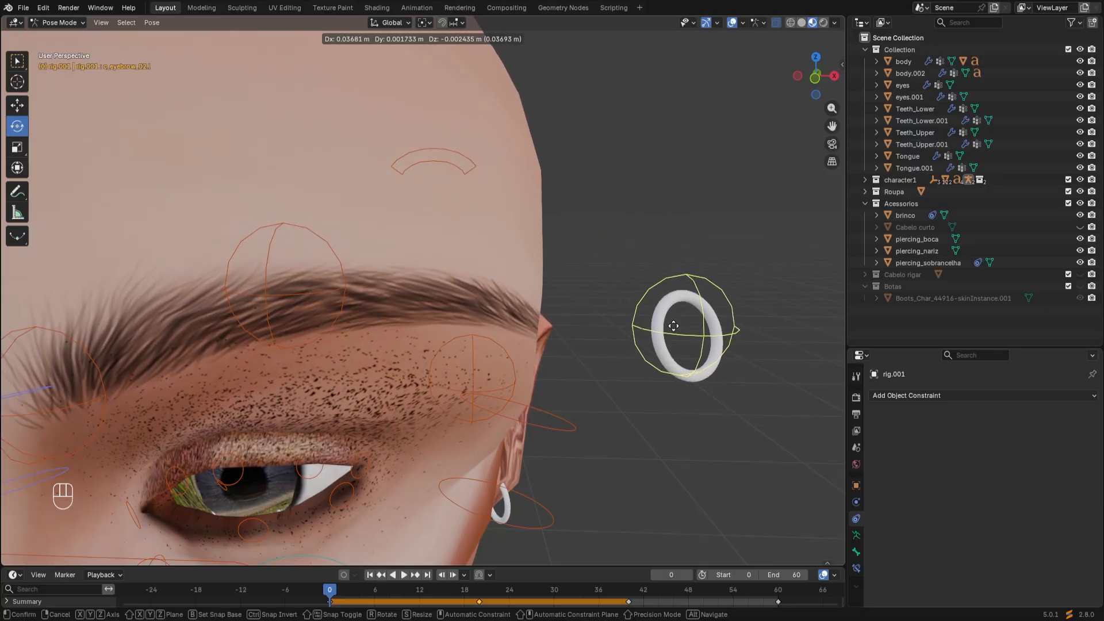
right_click(675, 313)
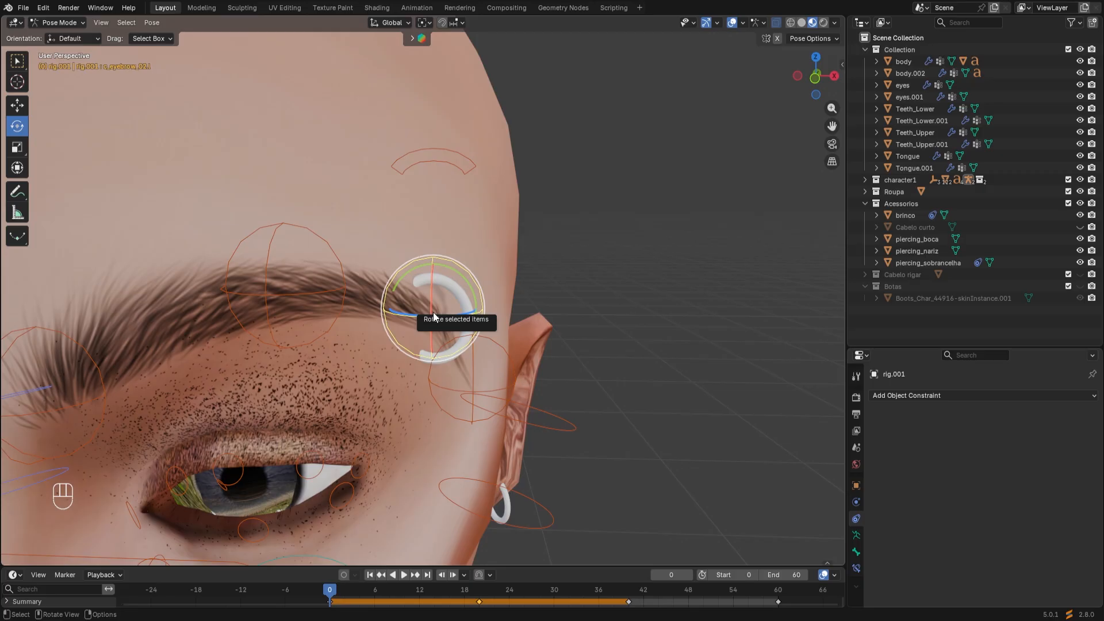
Raise the c_eyebrow_02.l control about 0.017 m along Z to compare piercing and eyebrow, and clear its user transforms
key(g)
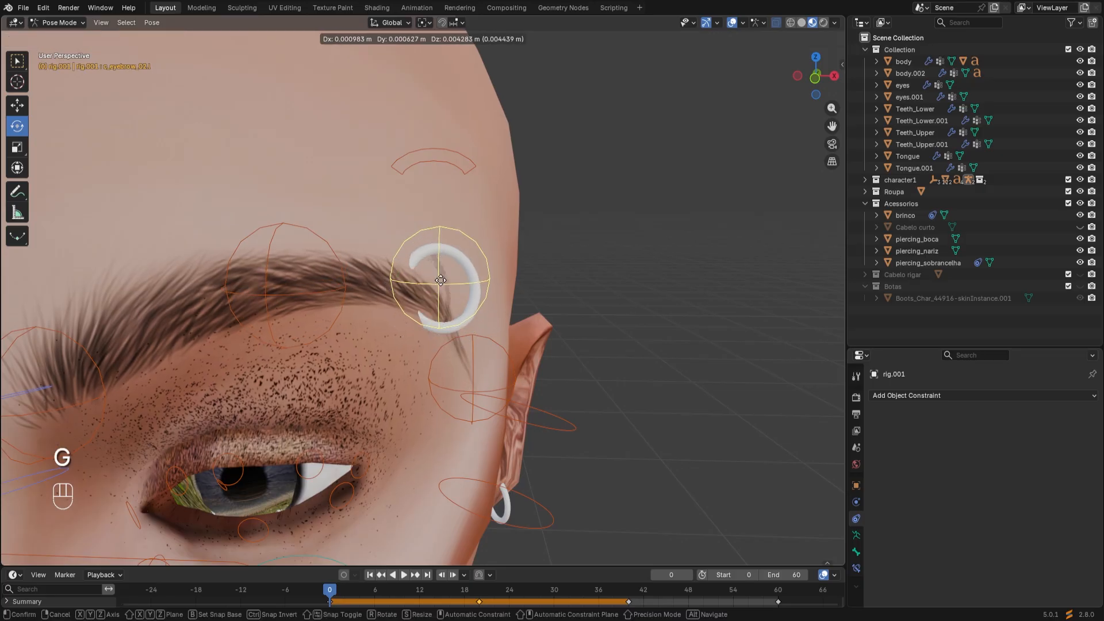
click(443, 194)
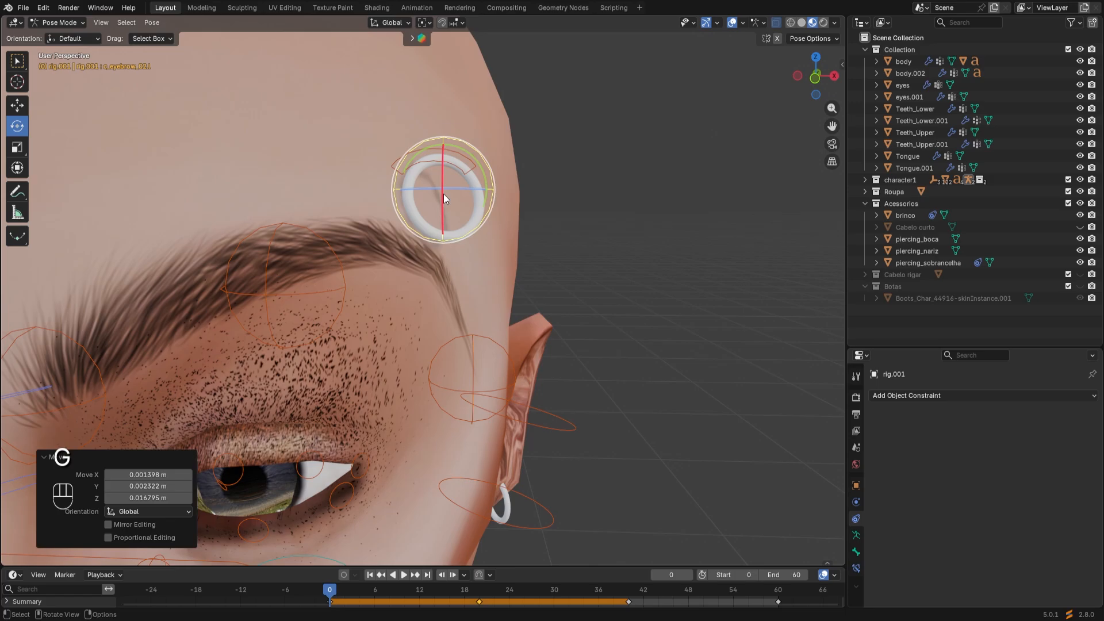
scroll(446, 205, down, 4)
scroll(439, 251, up, 4)
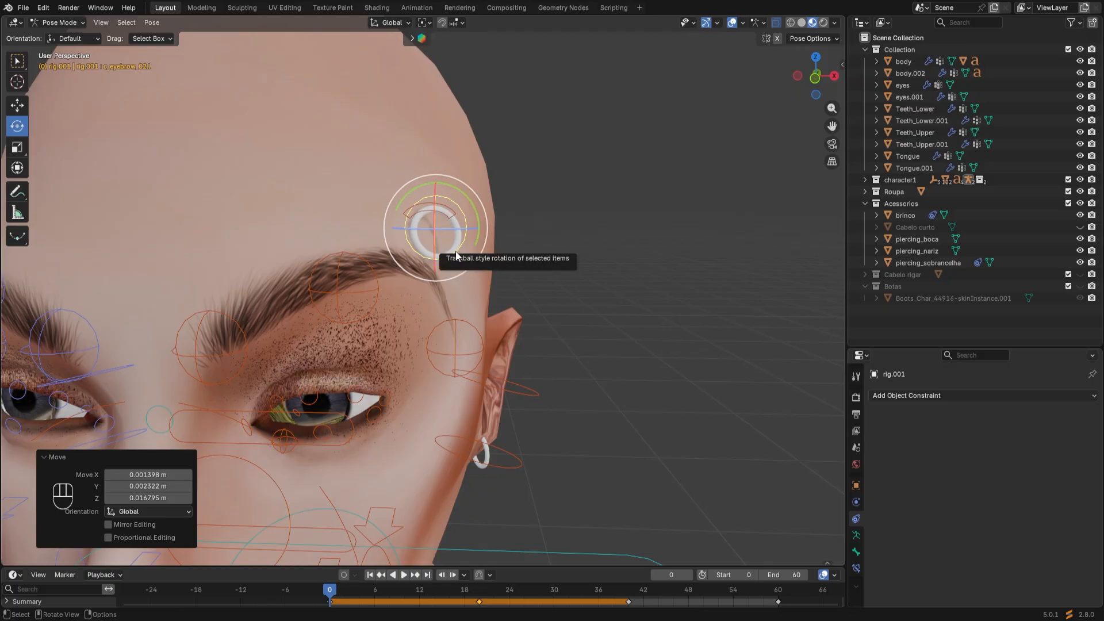
right_click(426, 260)
click(426, 260)
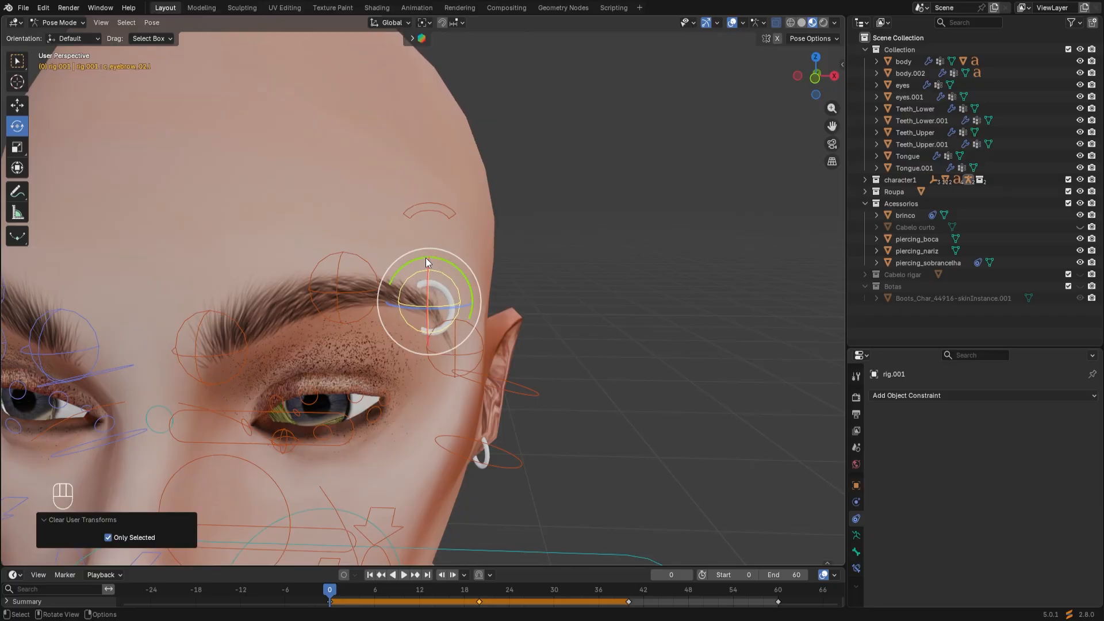
Return to Object Mode and set the influence of piercing_sobrancelha's Child Of constraint to 0.4
click(60, 22)
click(58, 35)
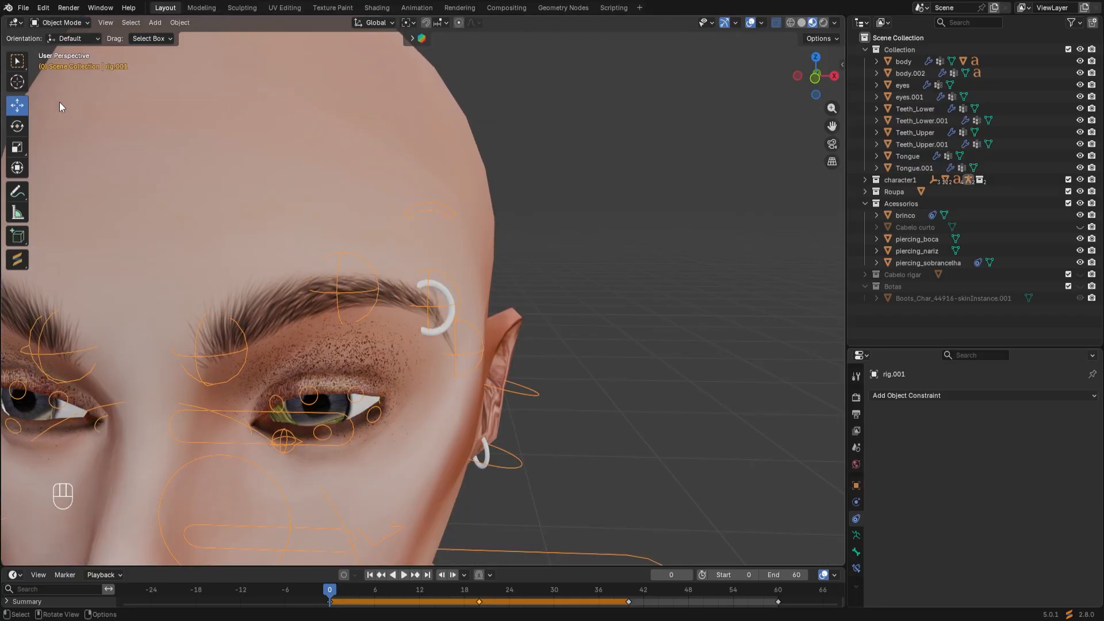
click(437, 331)
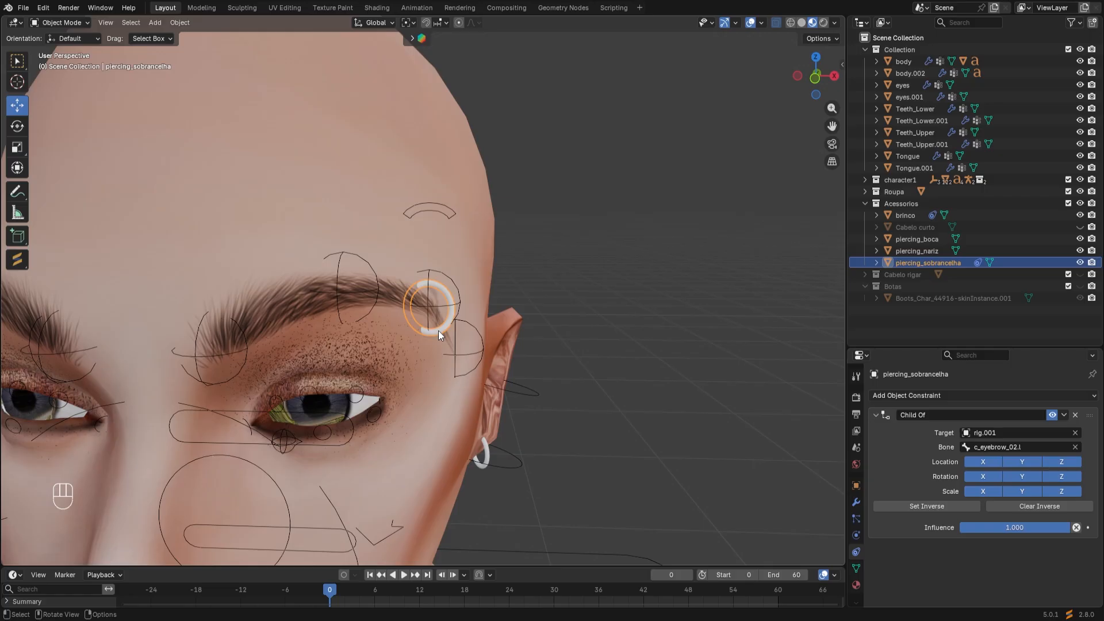
click(1030, 527)
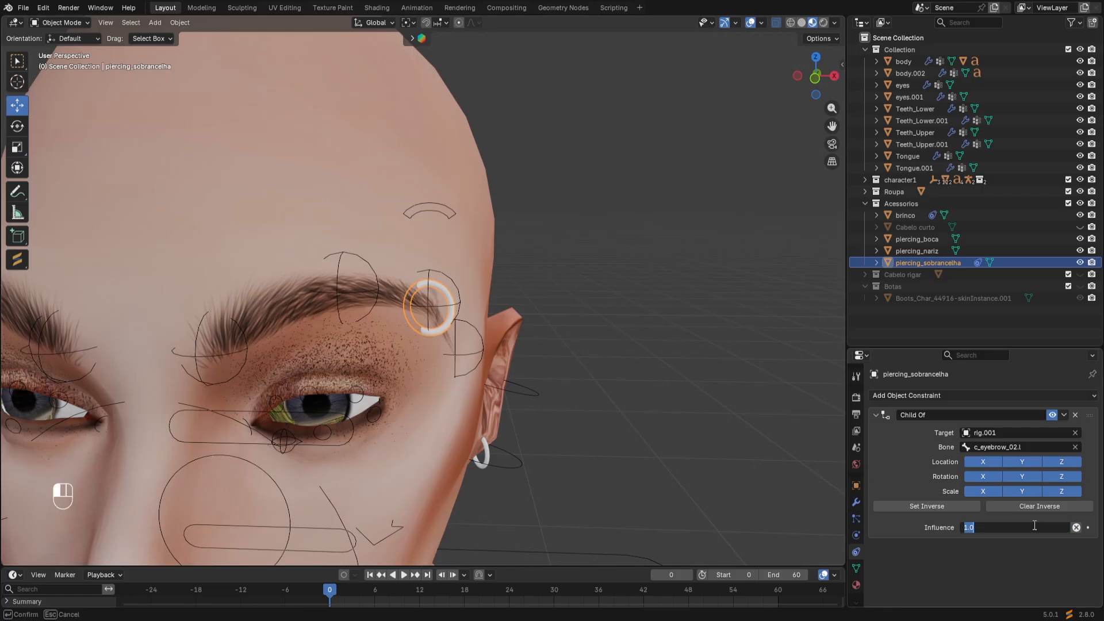
text(0.4)
click(906, 532)
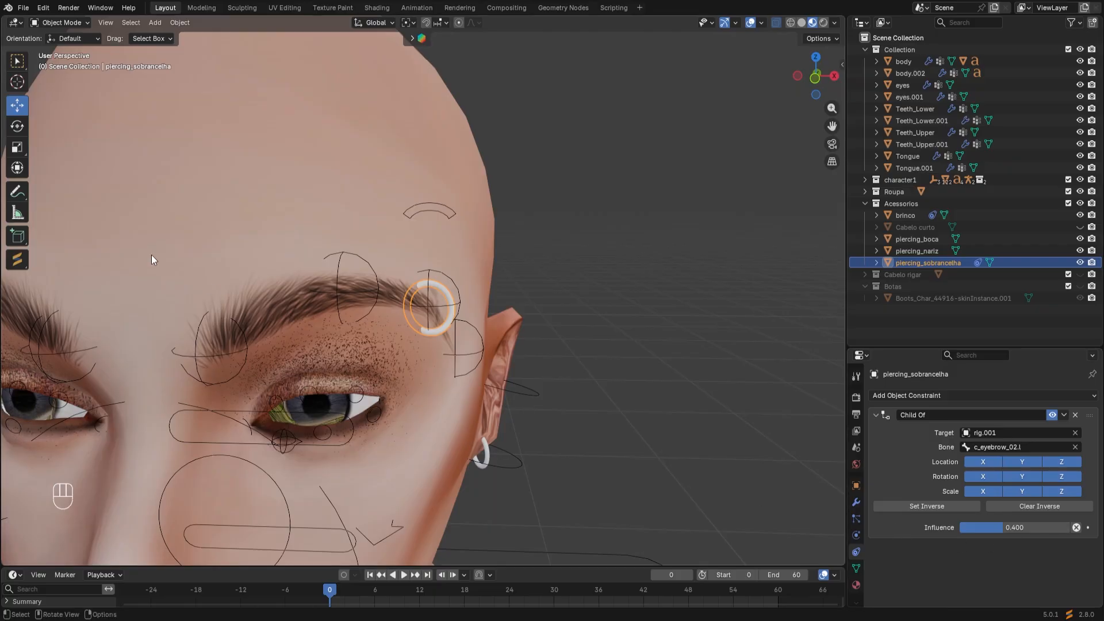
Test the reduced constraint influence by moving c_eyebrow_02.l in rig.001's Pose Mode, and cancel the move
click(363, 317)
click(71, 23)
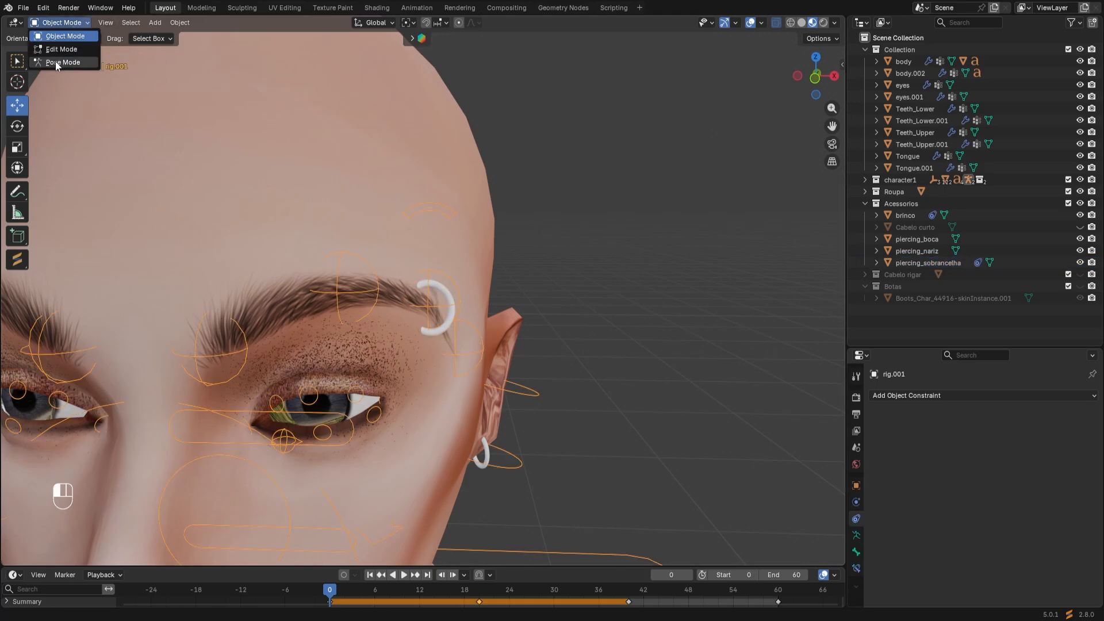
click(56, 62)
key(g)
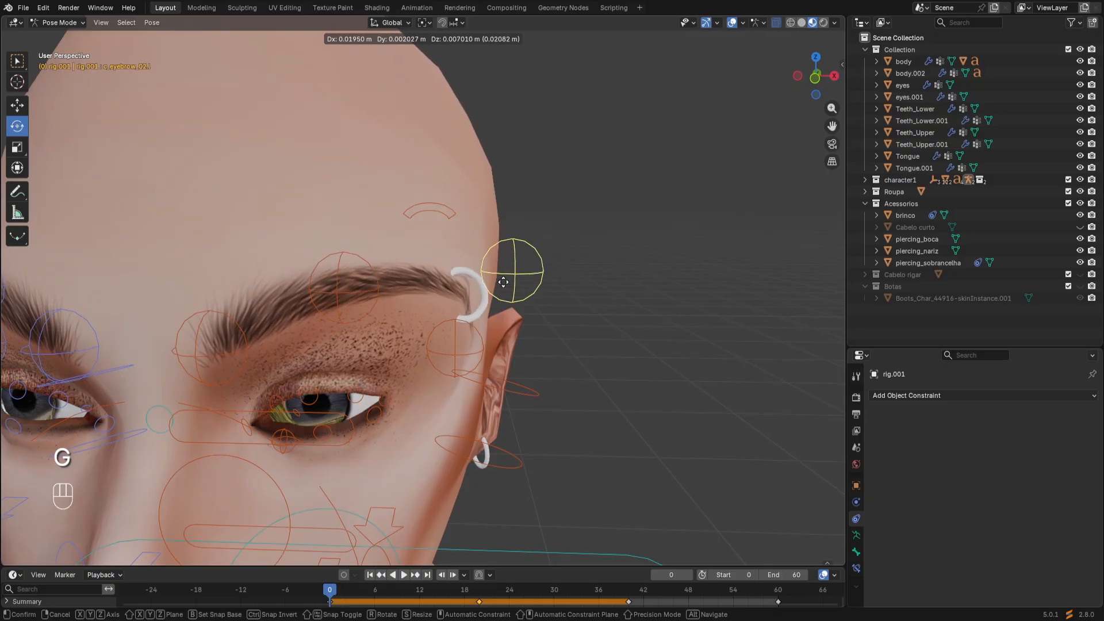
right_click(476, 242)
Tilt the head control about -43.7° around Y to test the piercing, and clear its user transforms
scroll(393, 332, down, 7)
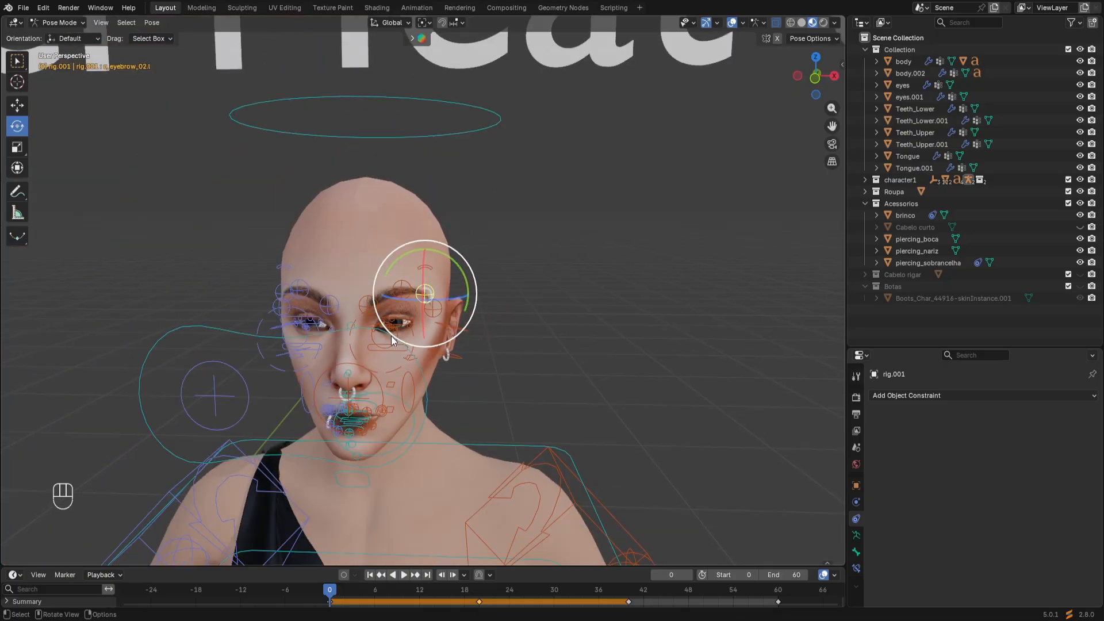
click(395, 138)
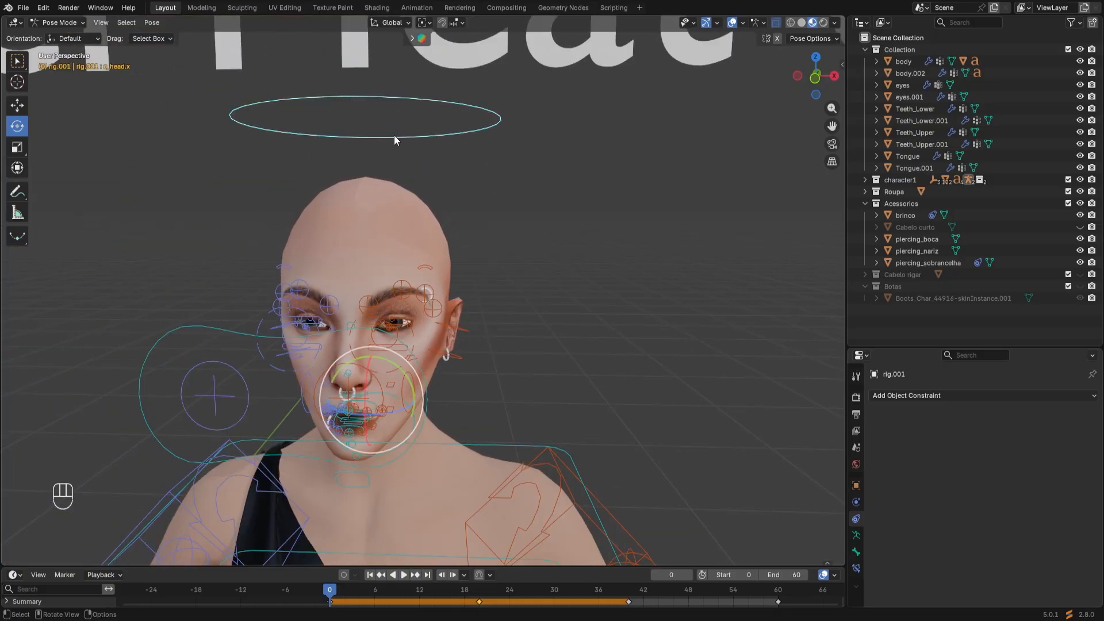
drag(399, 363, 367, 361)
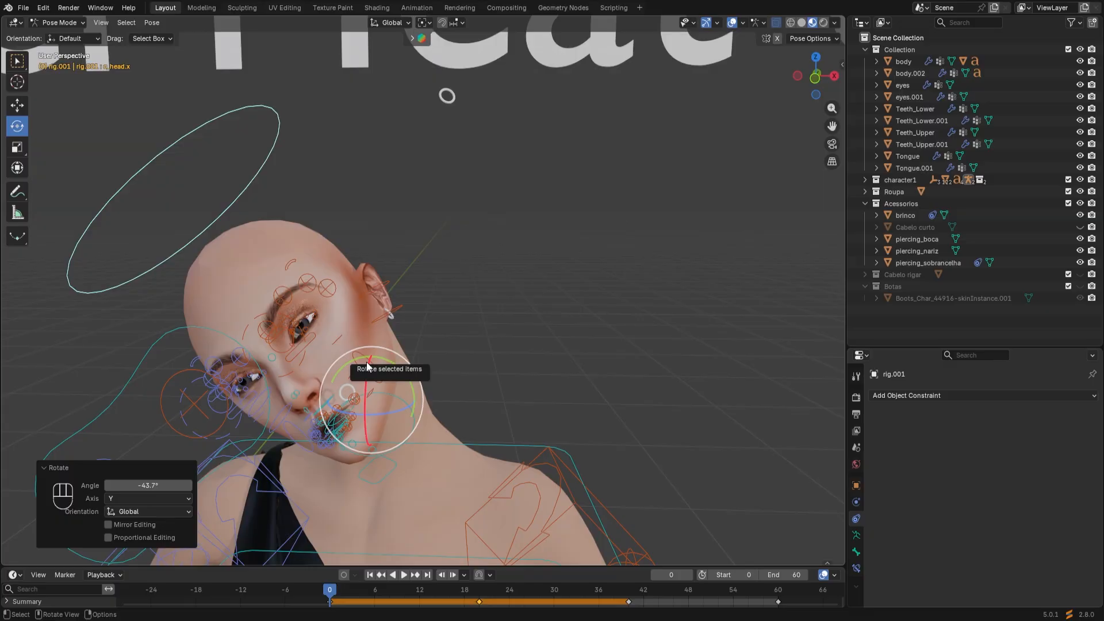
right_click(230, 210)
click(193, 242)
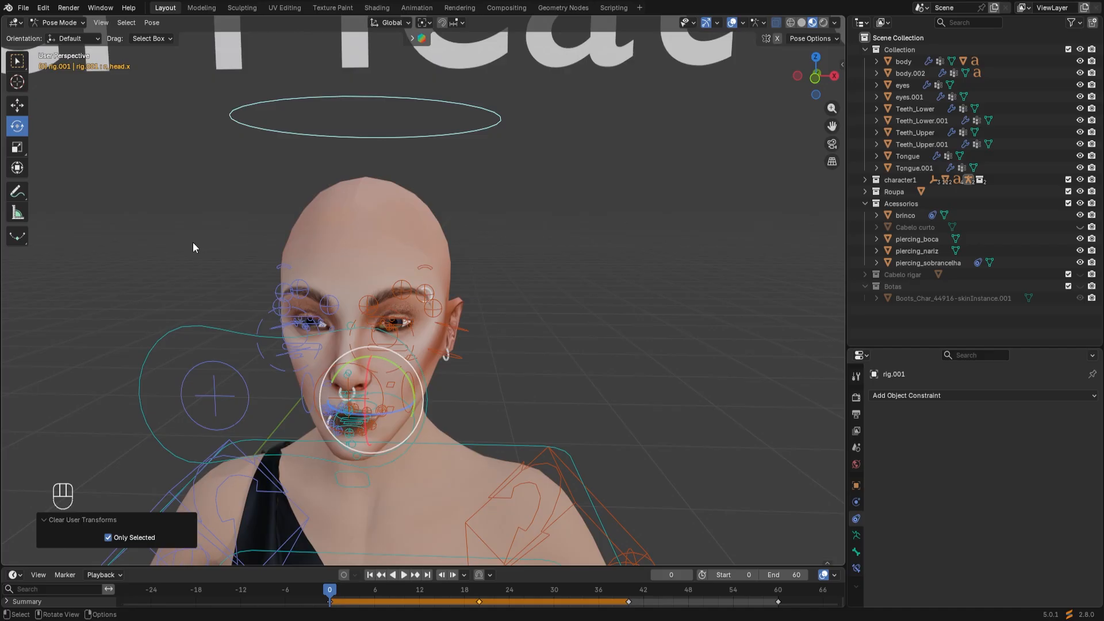
Remove the Child Of constraint from piercing_sobrancelha in Object Mode and show the object's modifier properties
click(57, 25)
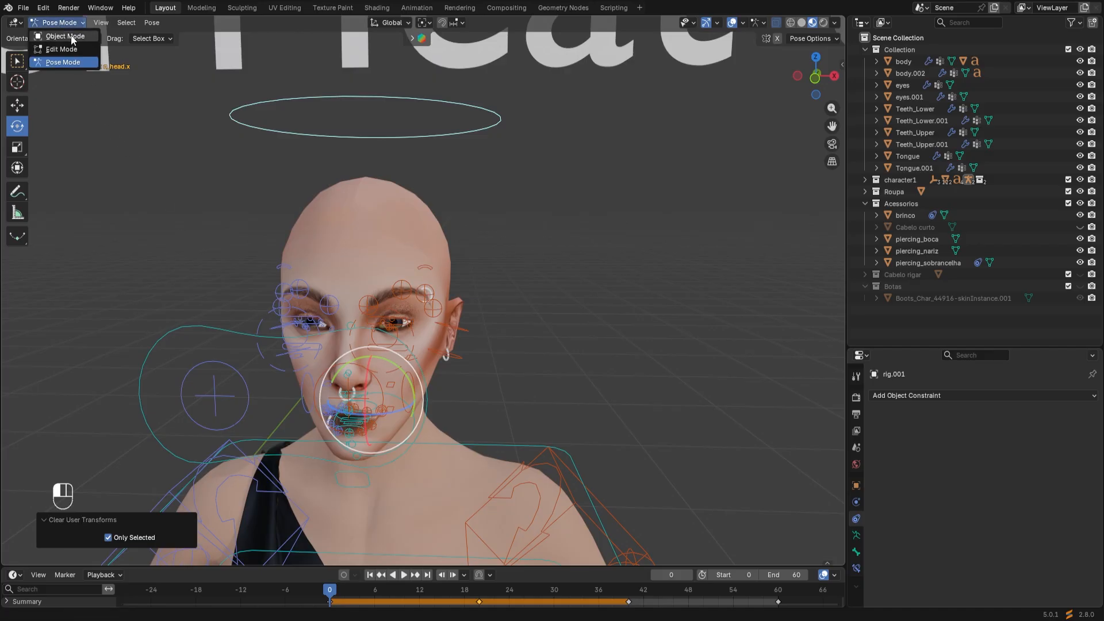
click(70, 36)
scroll(438, 348, up, 5)
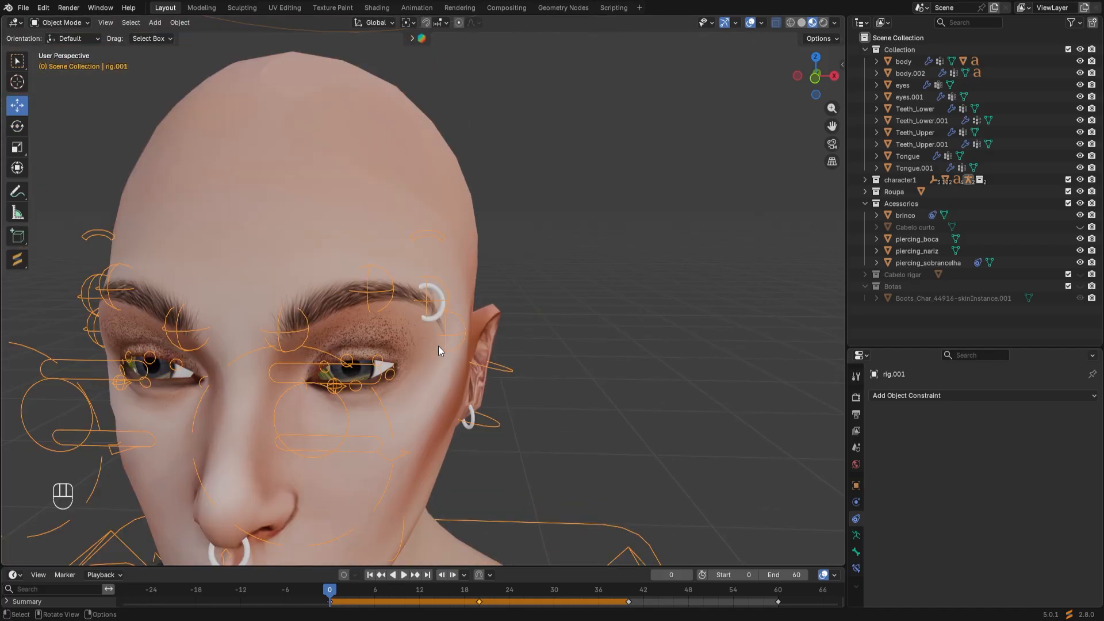
click(433, 316)
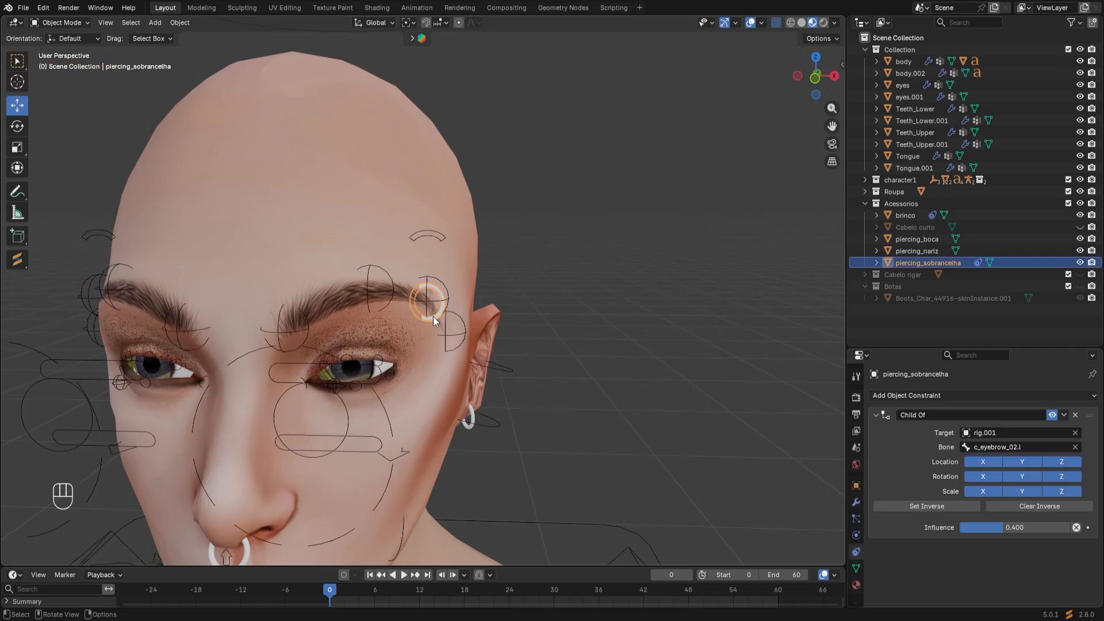
click(1075, 415)
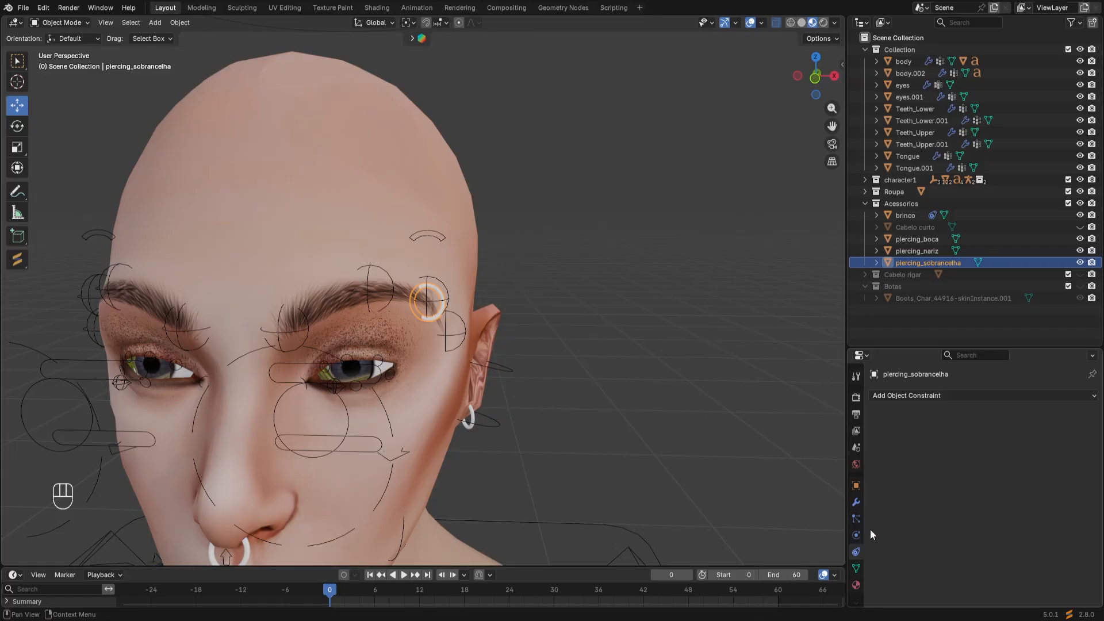
click(856, 502)
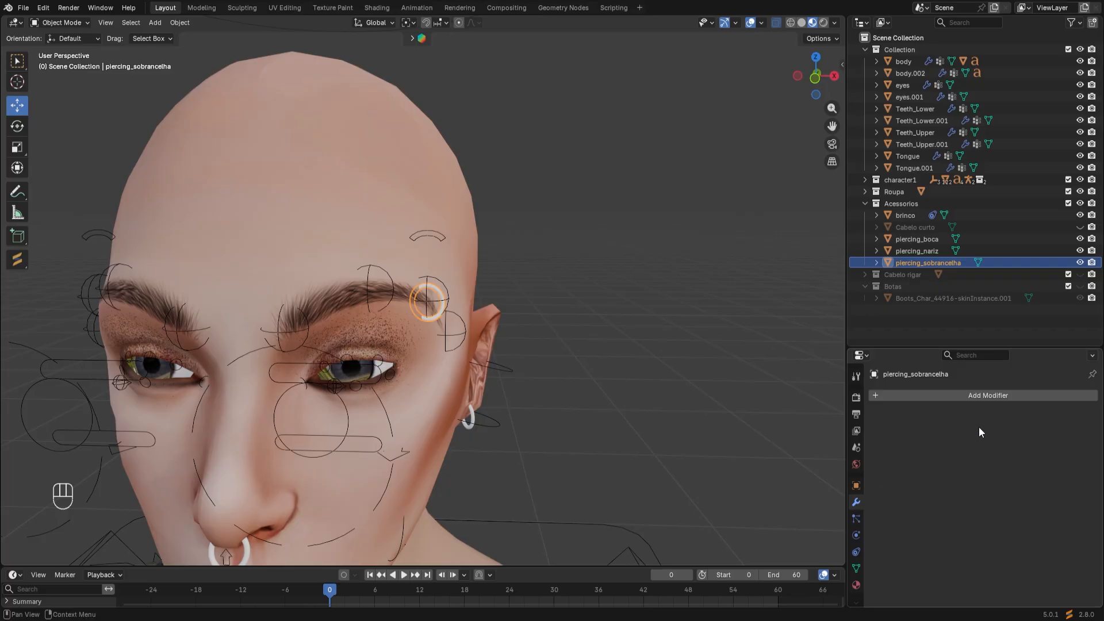
Add a Surface Deform modifier to piercing_sobrancelha with body.002 as its target, and bind it
click(1026, 394)
mouse_move(1027, 394)
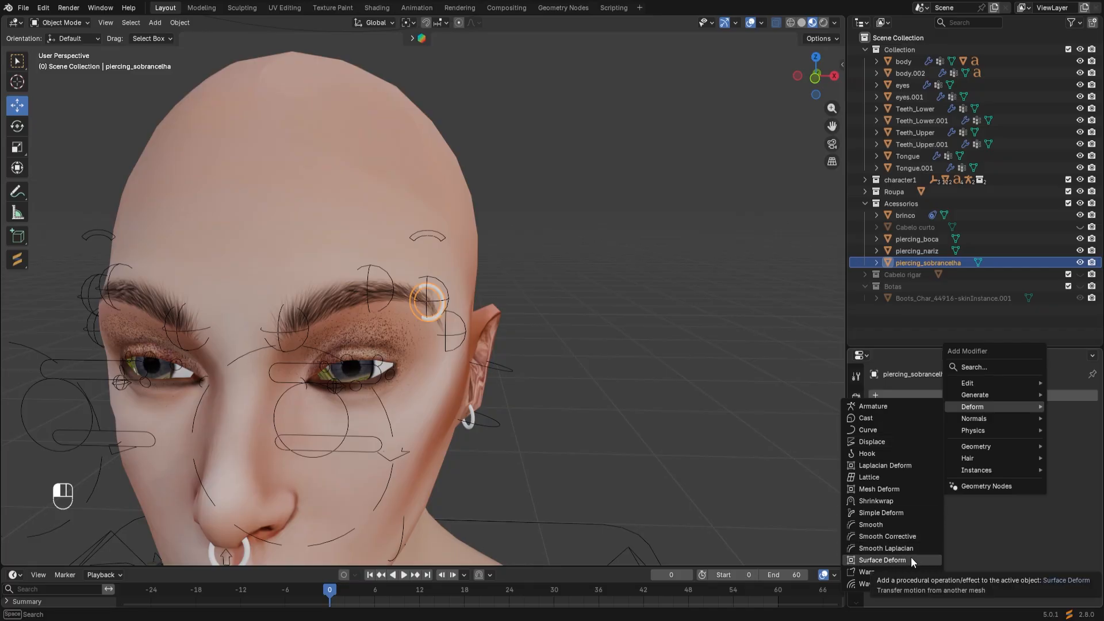
click(911, 560)
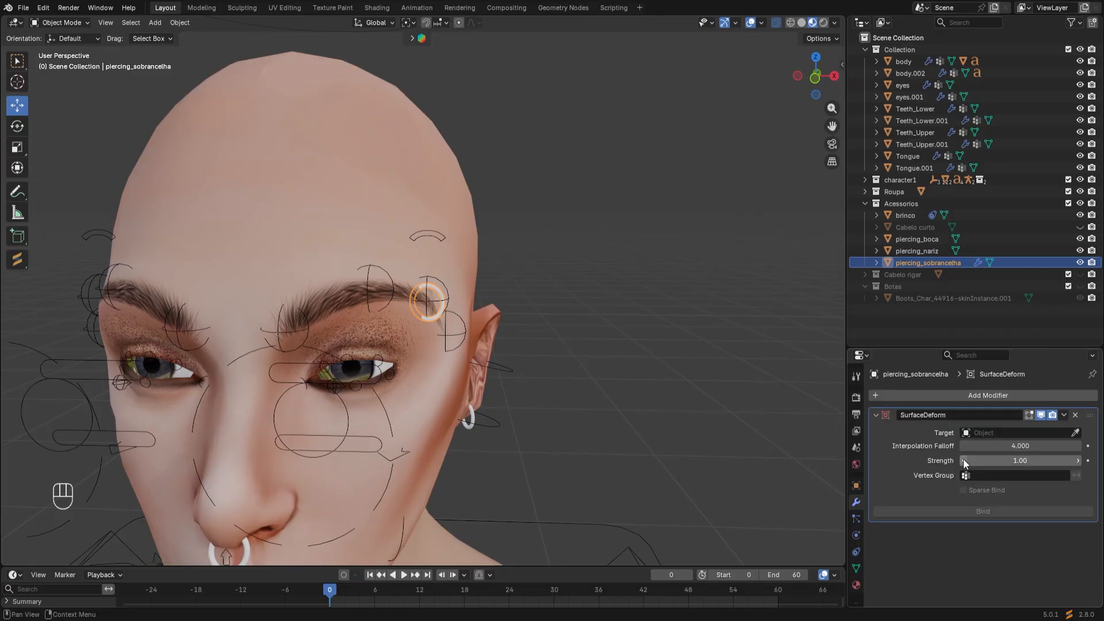
click(1074, 432)
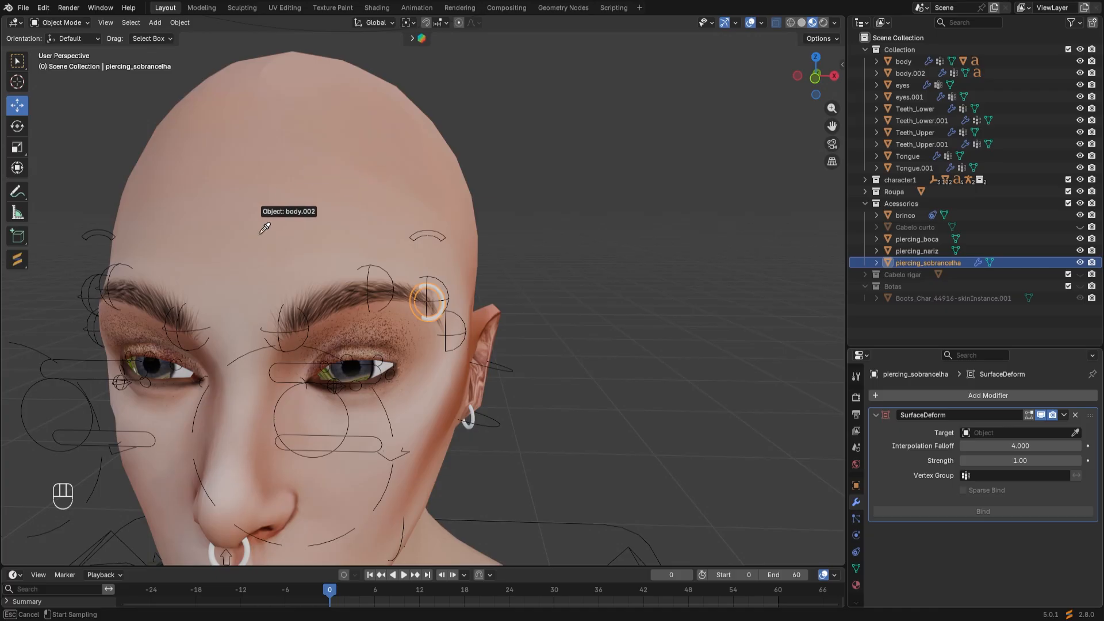
click(331, 204)
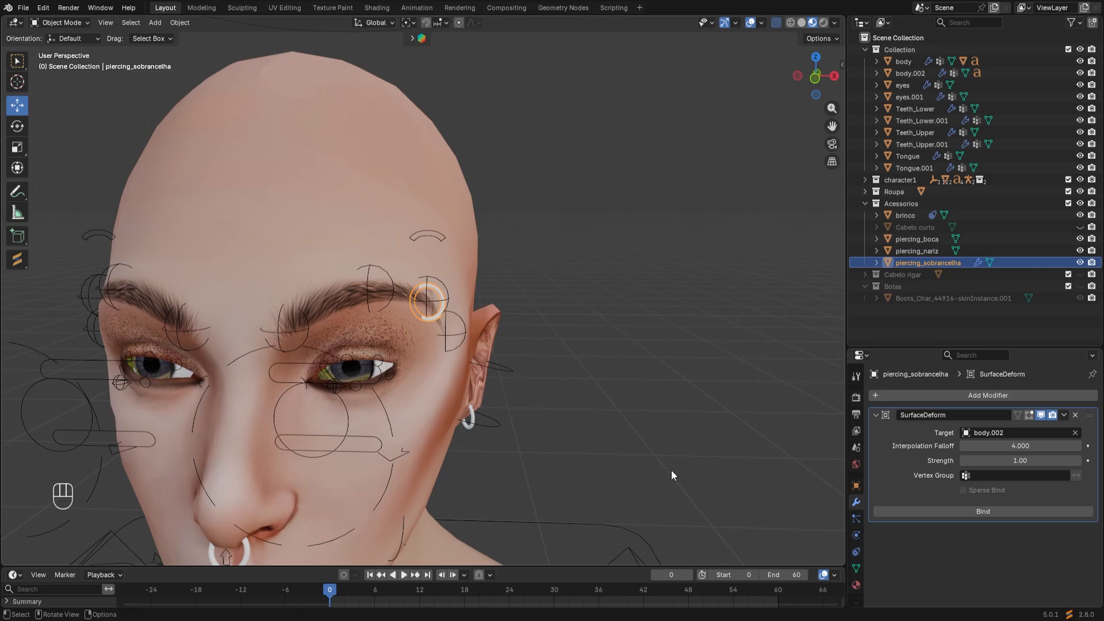
click(978, 512)
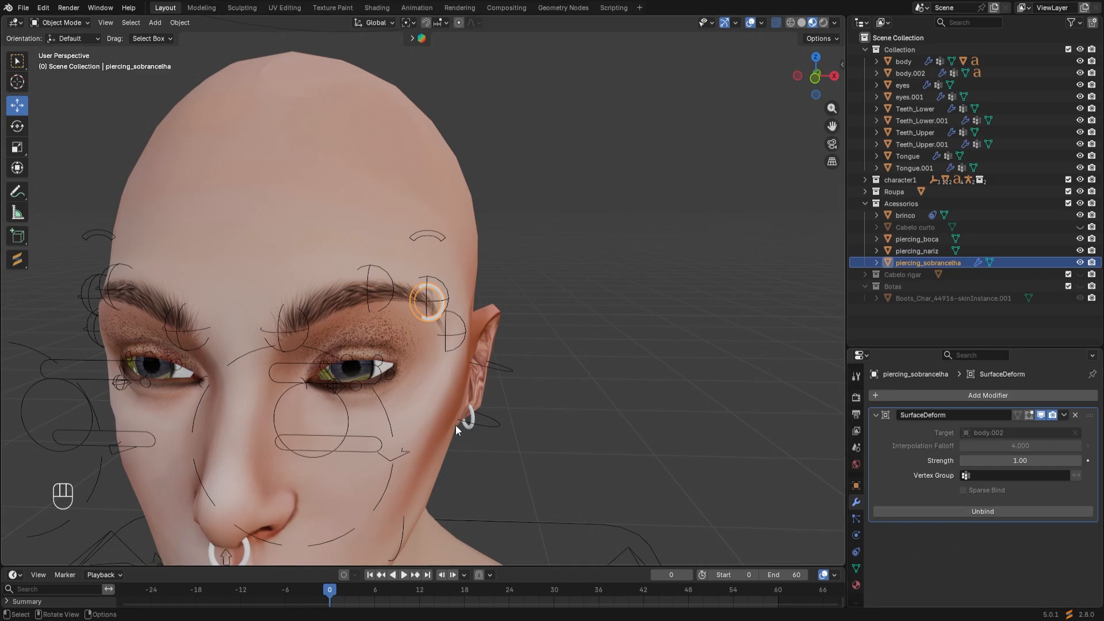
Test the bound eyebrow piercing by moving c_eyebrow_02.l in rig.001's Pose Mode, and cancel the move
click(371, 293)
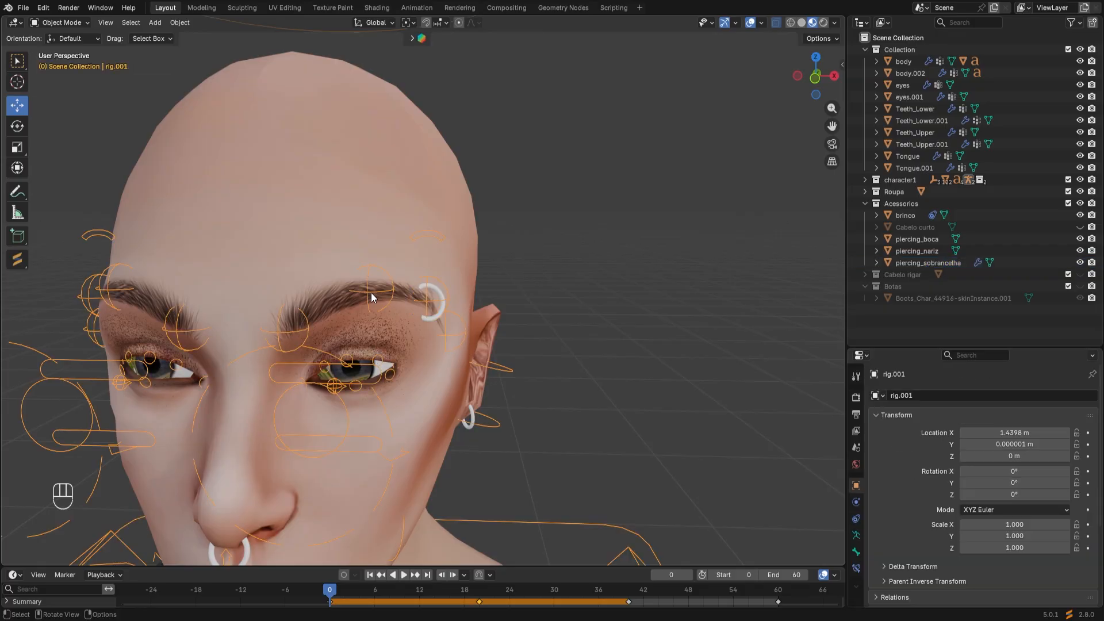
click(71, 25)
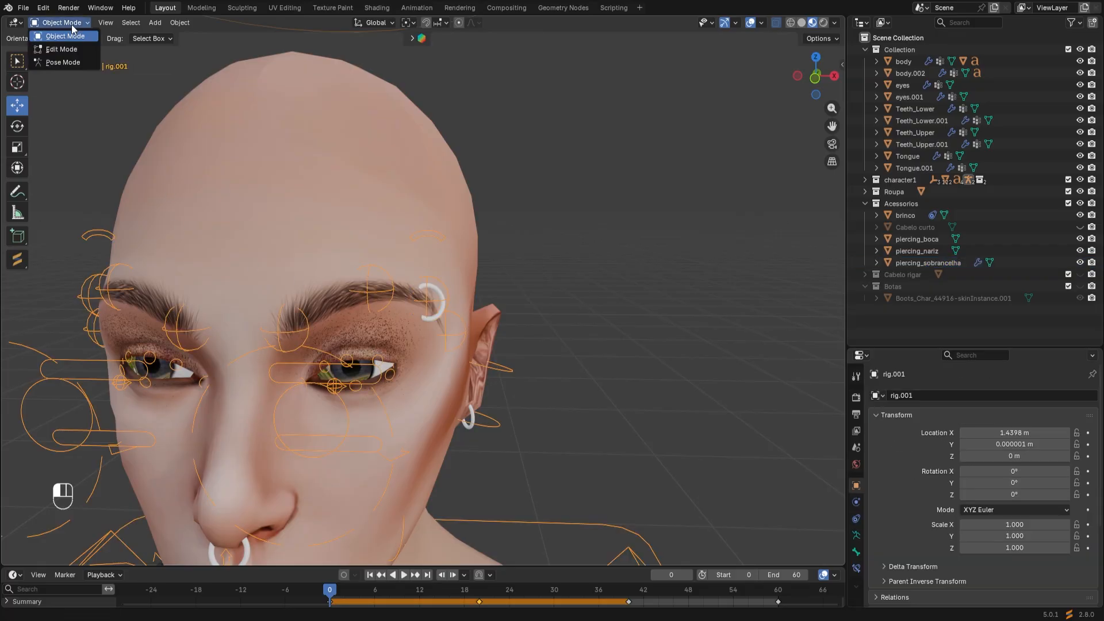
click(74, 63)
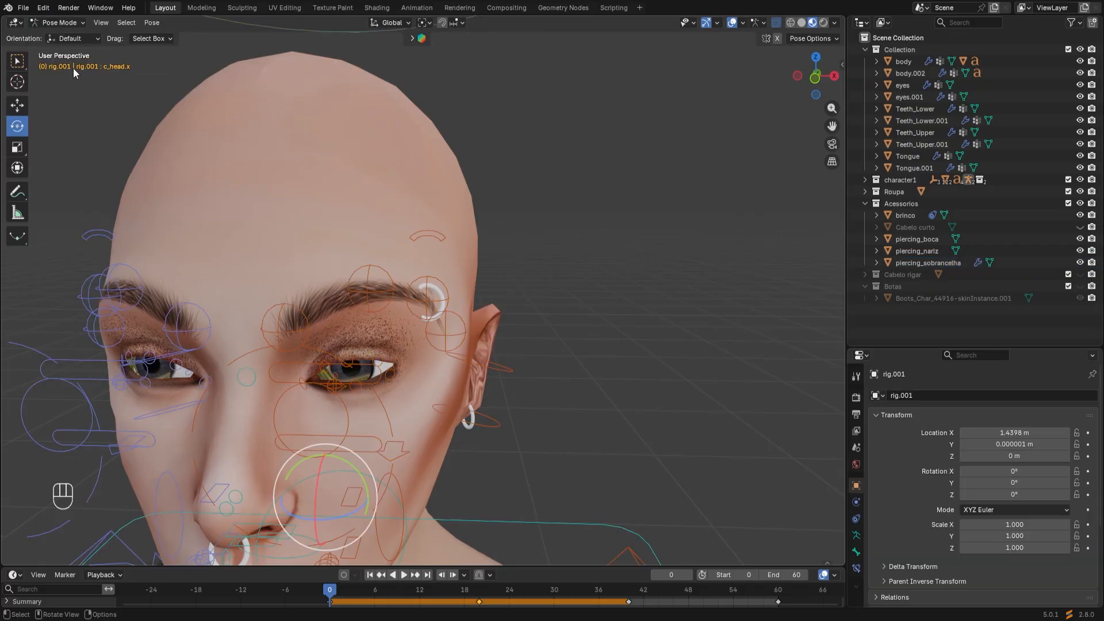
click(425, 299)
key(g)
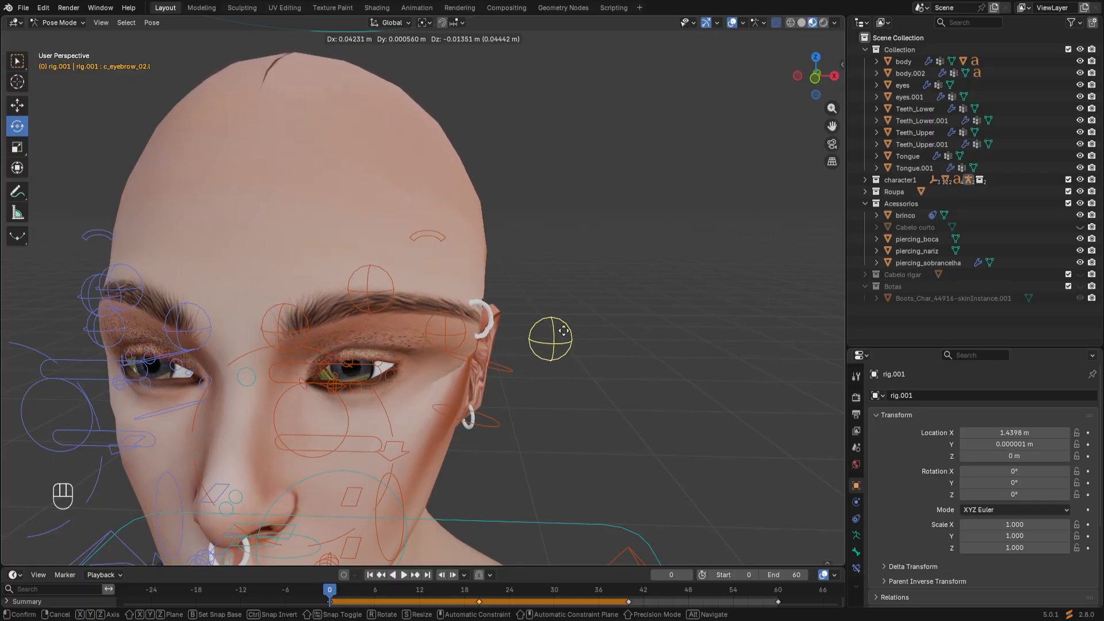
right_click(579, 322)
Tilt the head control sideways to test the piercing, clear the user transforms of all controls, and return to Object Mode
scroll(367, 326, down, 7)
scroll(364, 337, up, 1)
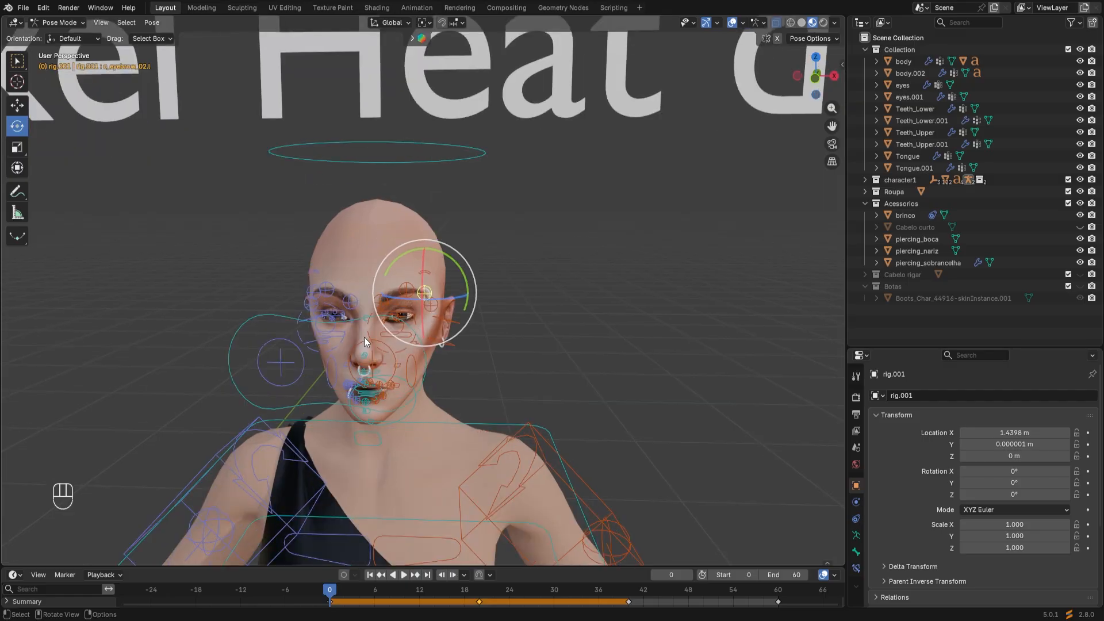
click(401, 162)
drag(387, 337, 375, 368)
key(a)
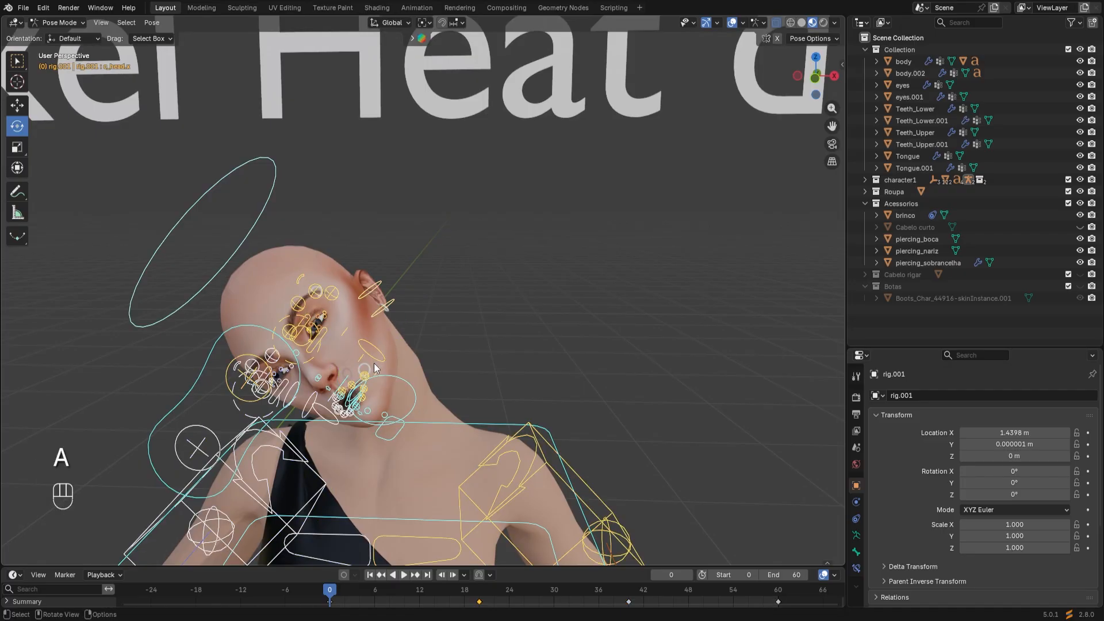
right_click(410, 408)
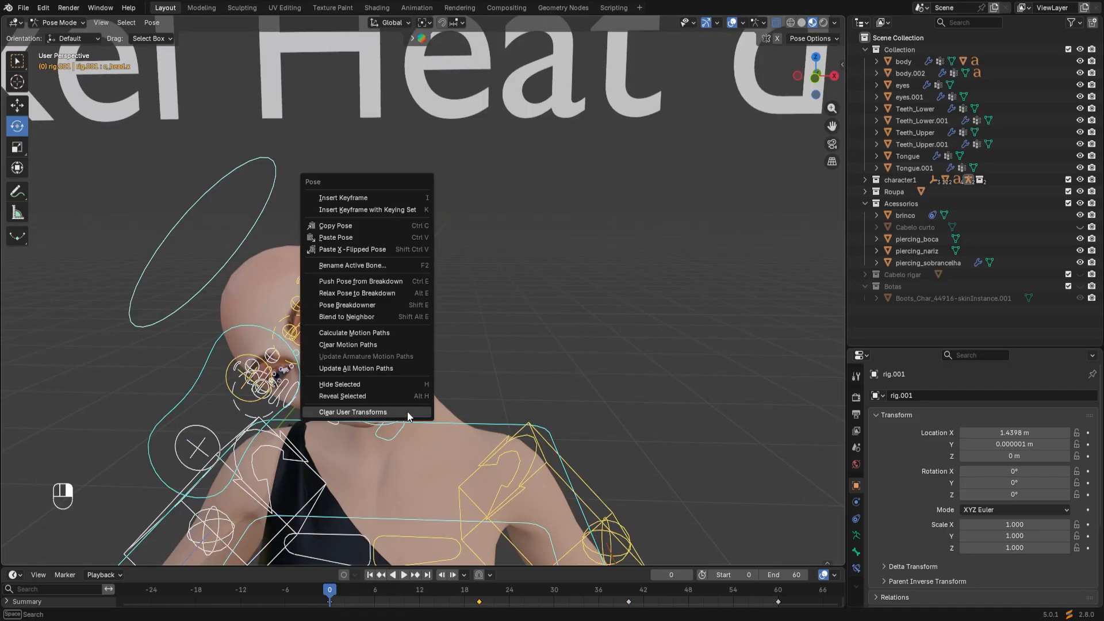
click(408, 412)
key(ctrl+Tab)
scroll(447, 312, up, 5)
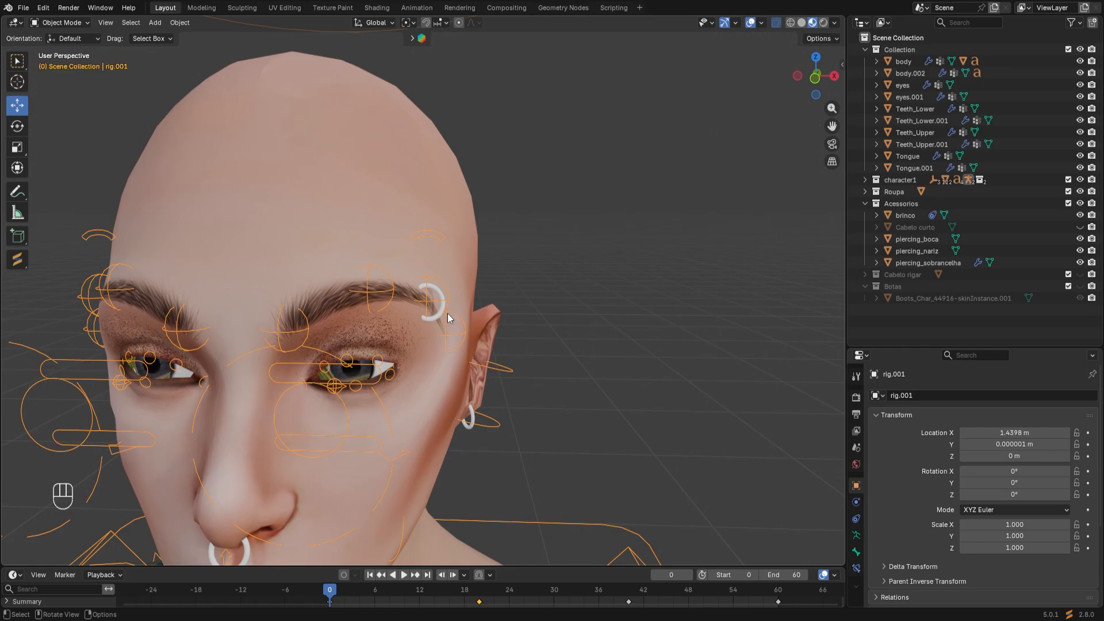
Compare the modifier properties of the eyebrow piercing piercing_sobrancelha with those of the earring brinco
click(430, 319)
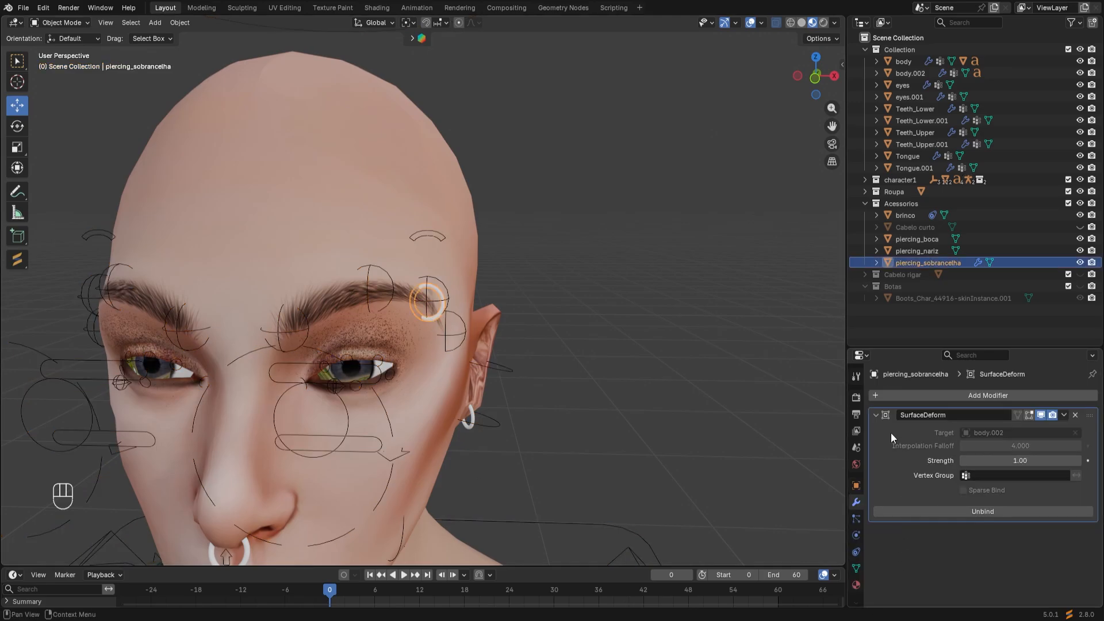
scroll(339, 397, down, 4)
scroll(333, 453, up, 4)
shift+middle_drag(333, 453, 364, 460)
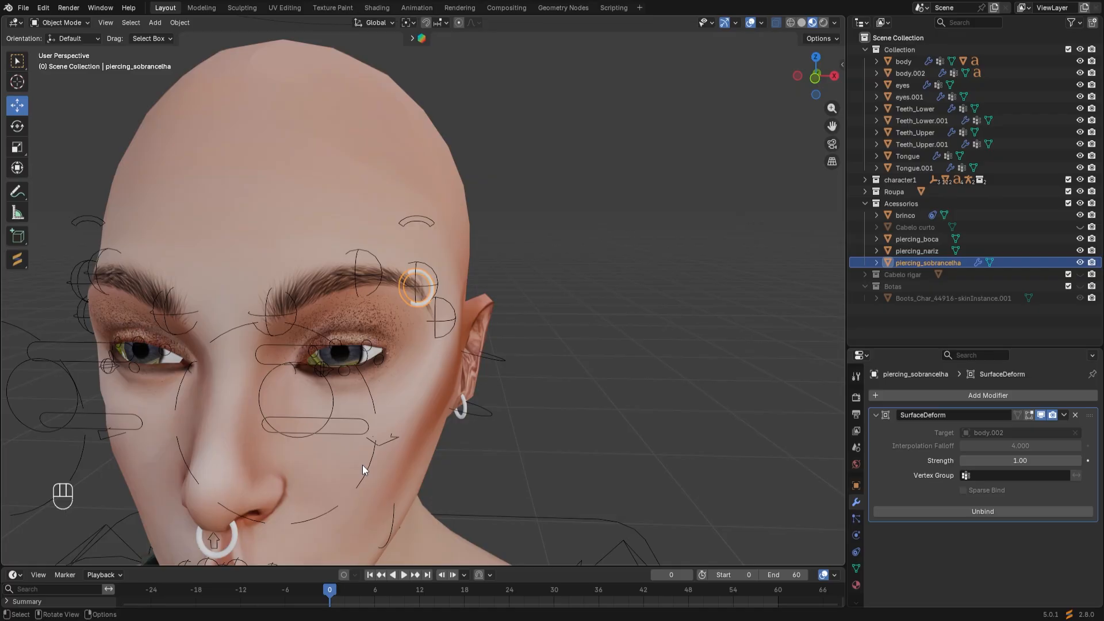
click(463, 407)
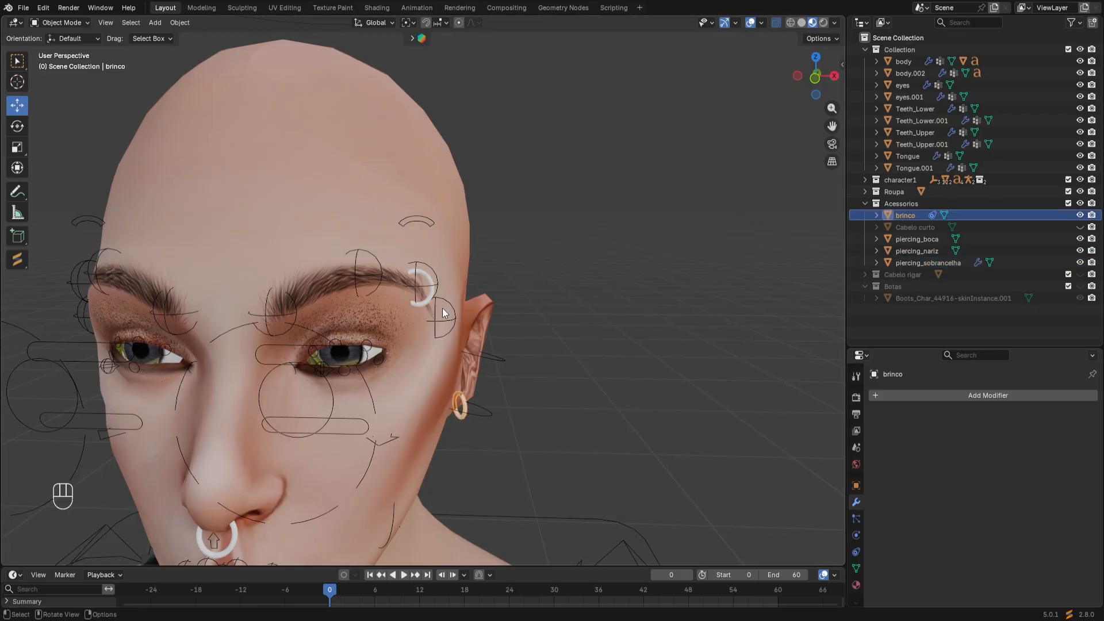
click(423, 299)
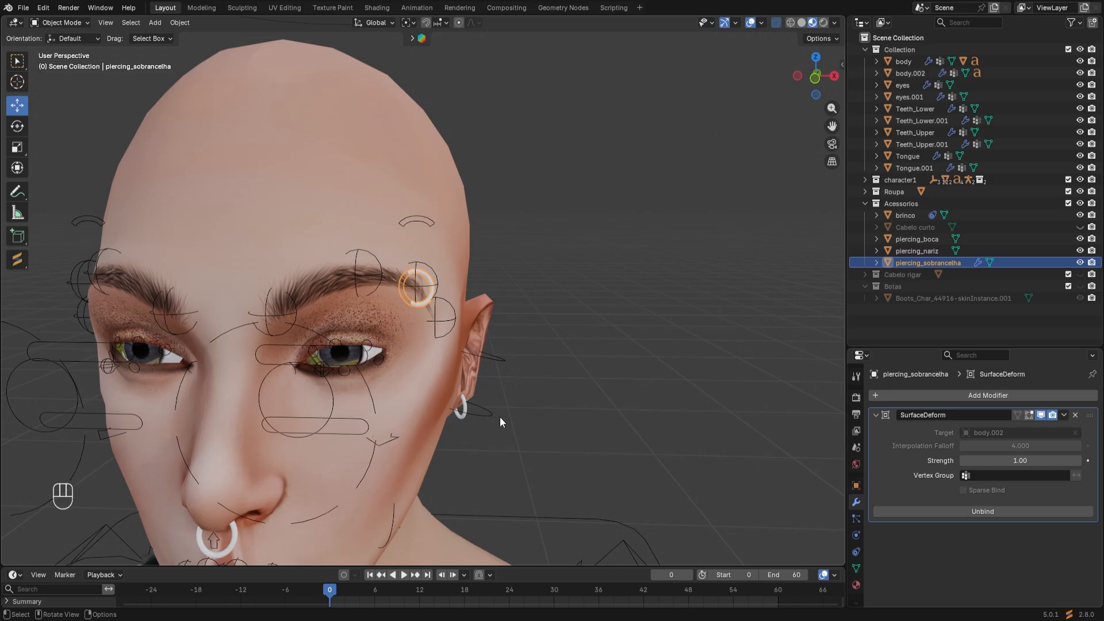
shift+middle_drag(495, 439, 530, 367)
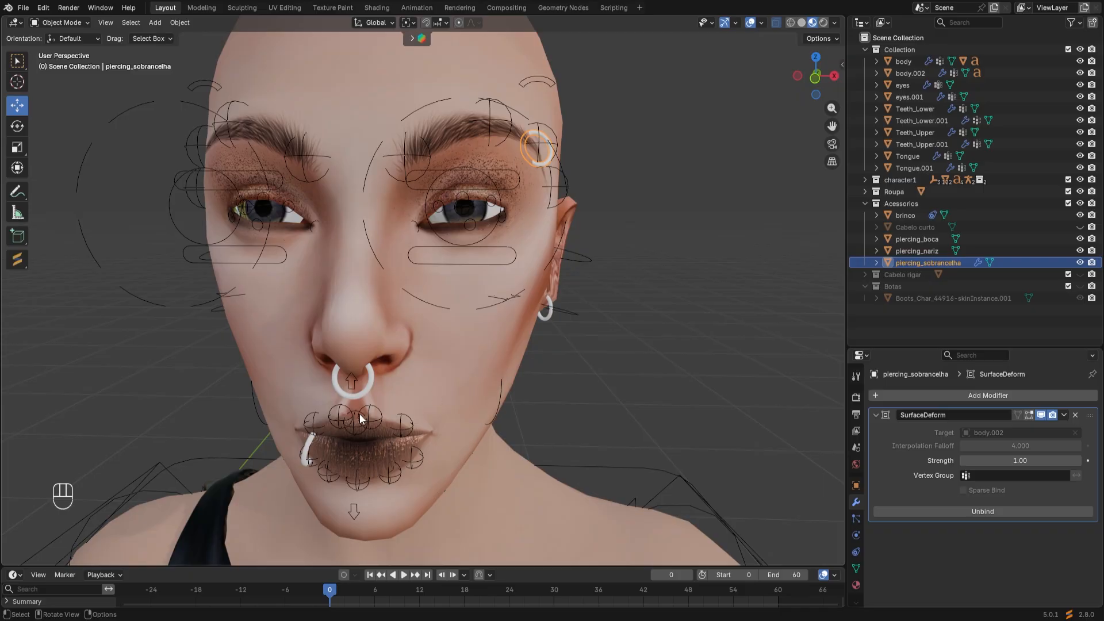
Try moving c_nose_01.x in rig.001's Pose Mode to check its effect around the nose piercing, and cancel the move
click(366, 388)
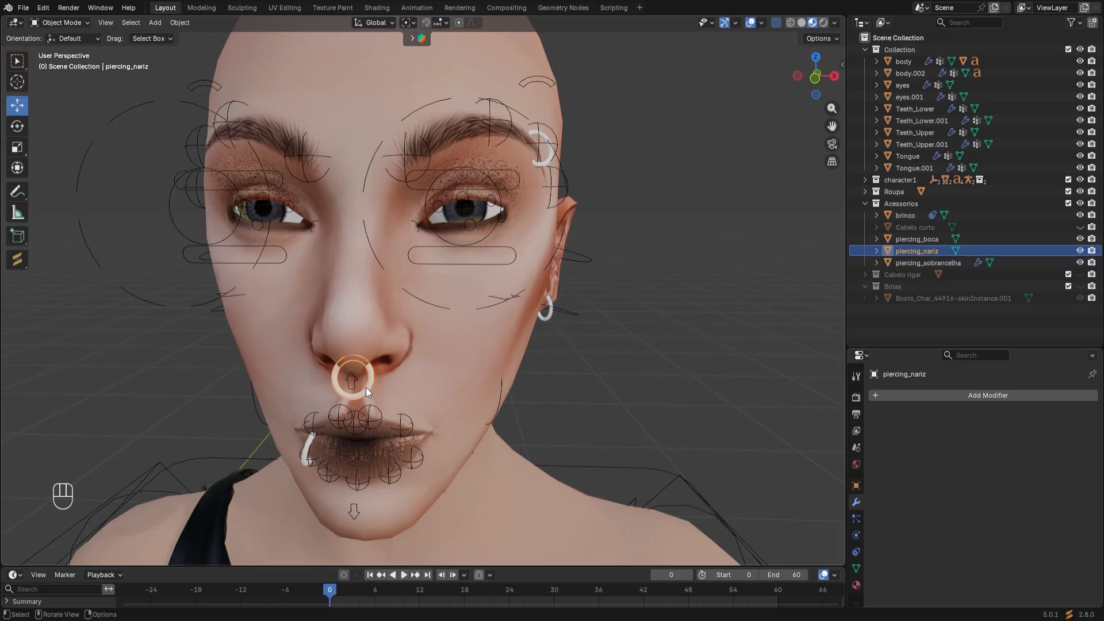
mouse_move(366, 388)
middle_down()
mouse_move(400, 390)
mouse_move(385, 381)
middle_up()
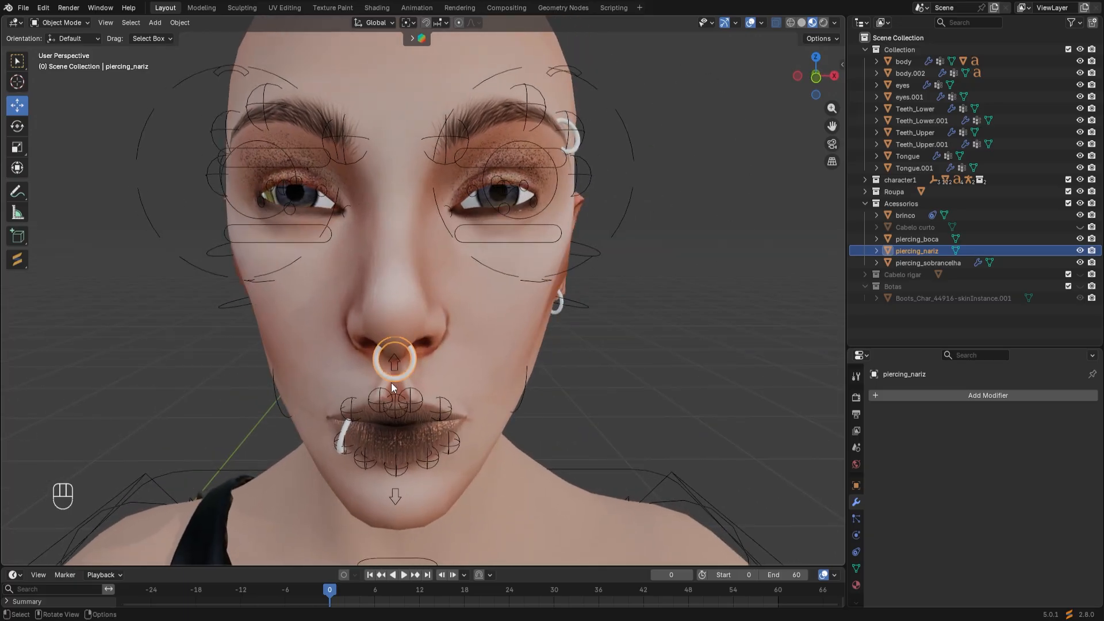
click(286, 265)
click(59, 22)
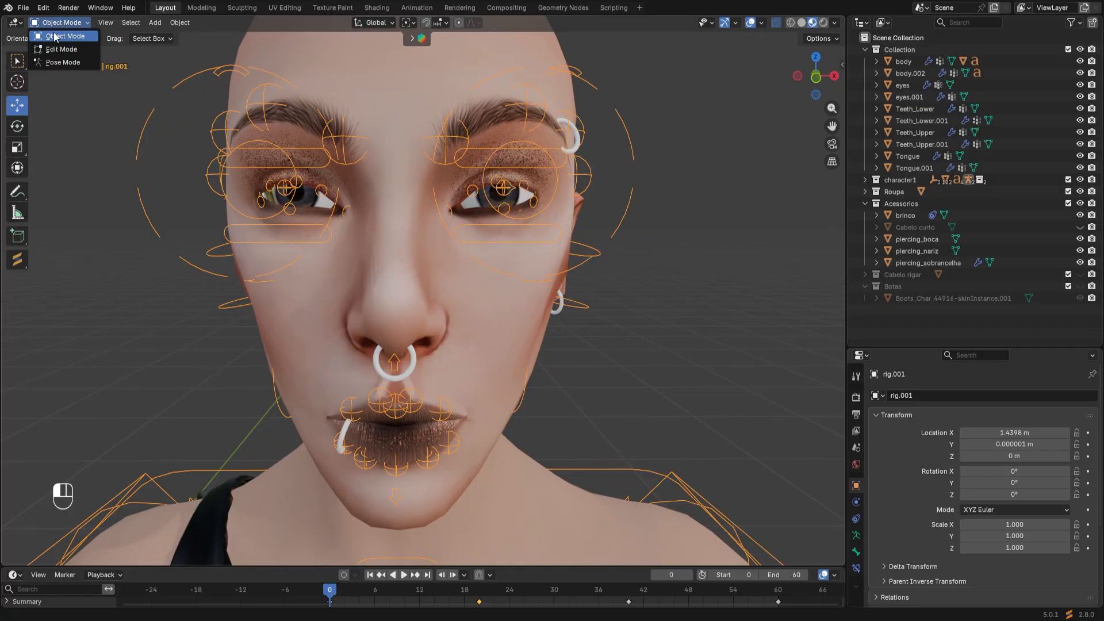
click(68, 64)
scroll(446, 426, up, 5)
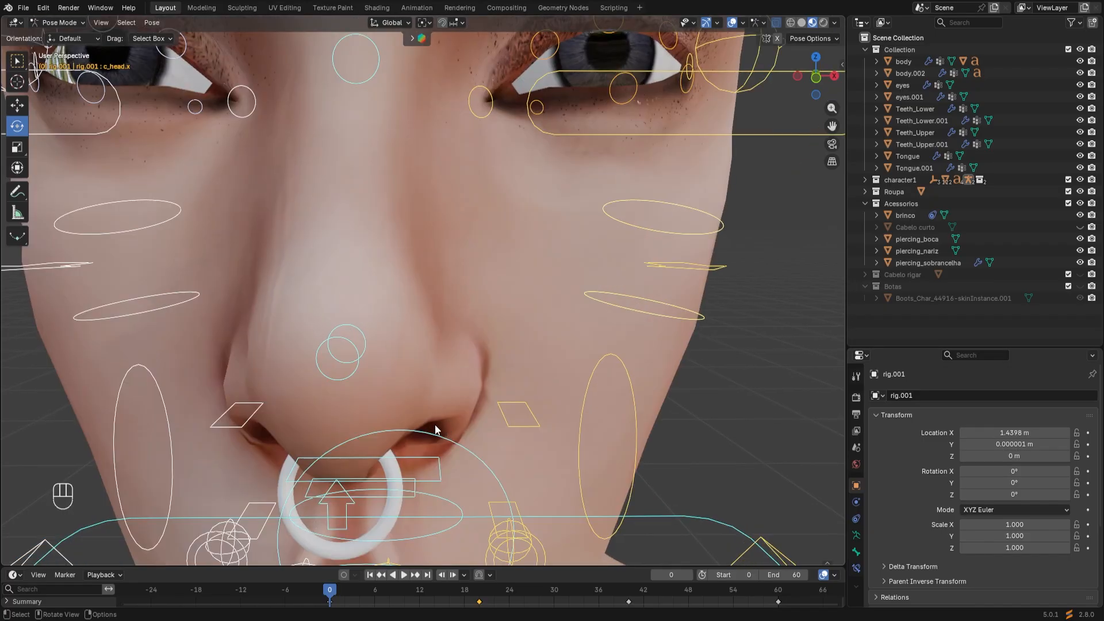
click(362, 348)
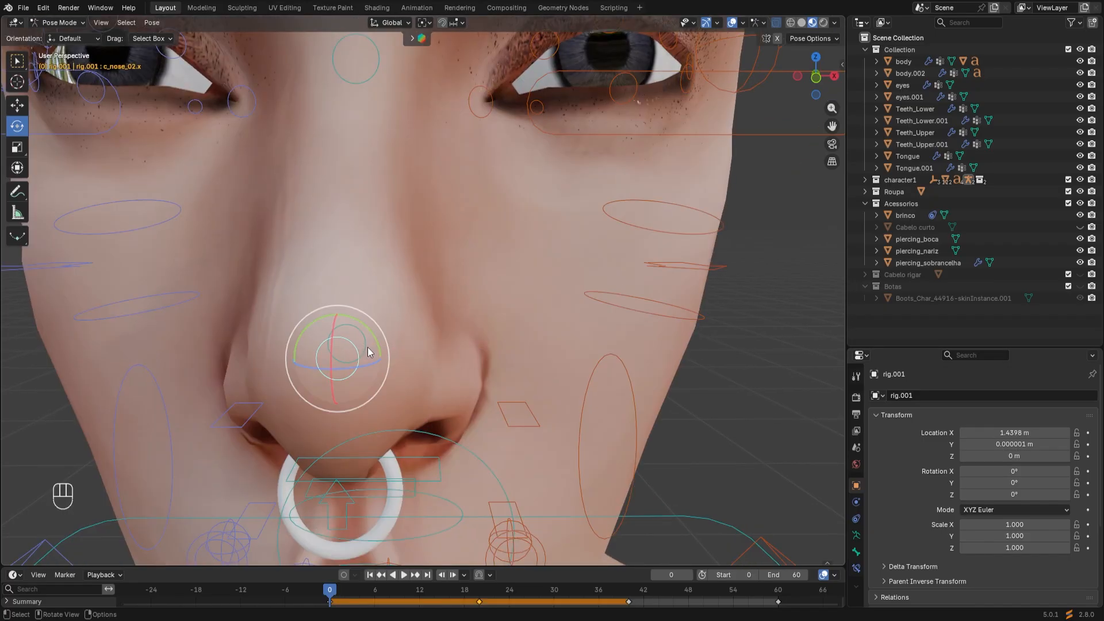
key(g)
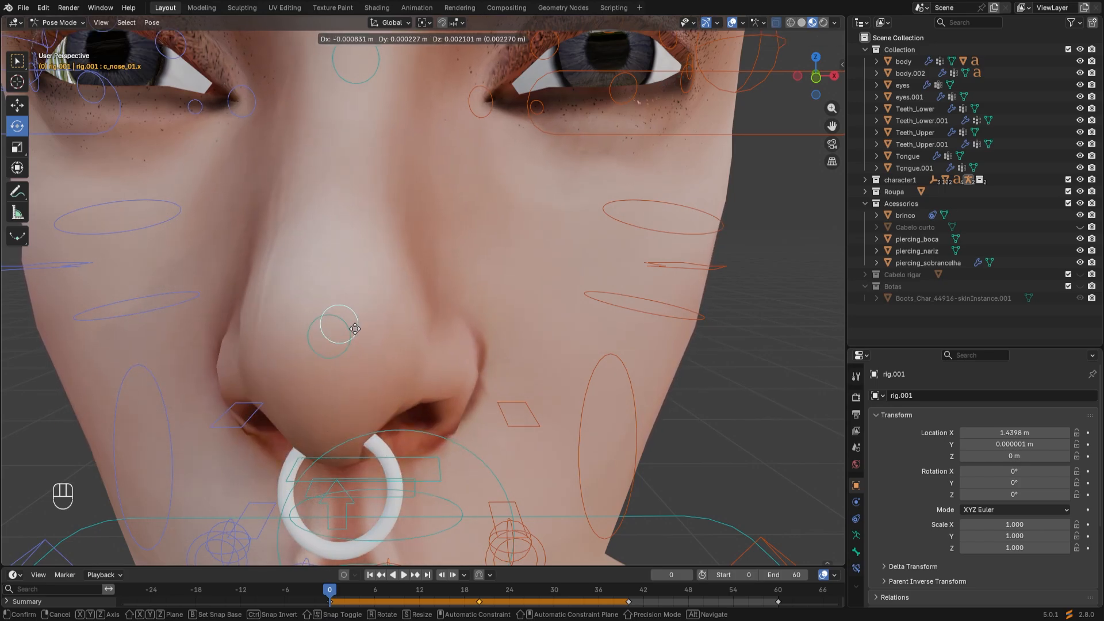
right_click(355, 329)
Return to Object Mode and add a Child Of constraint to piercing_nariz with rig.001 as its target
click(59, 23)
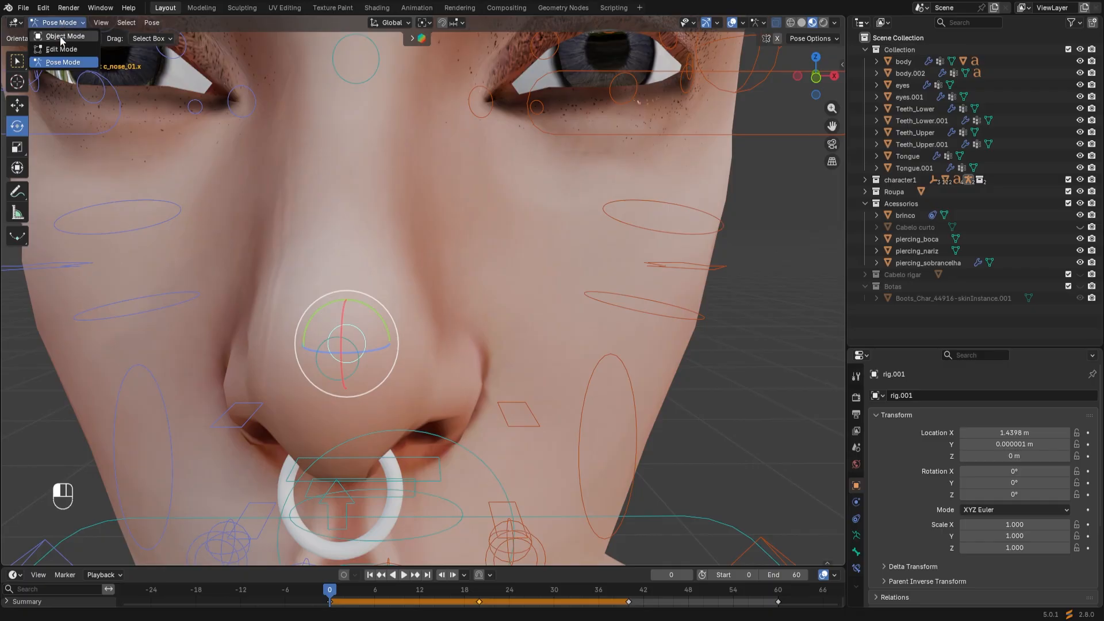
click(62, 36)
click(390, 515)
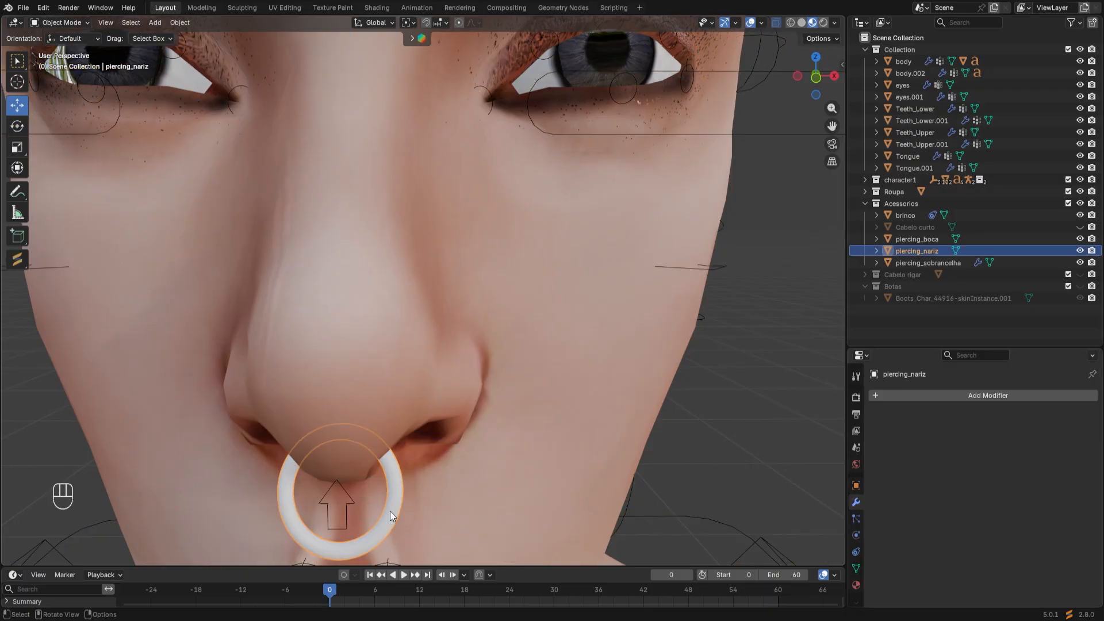
click(856, 550)
click(1014, 394)
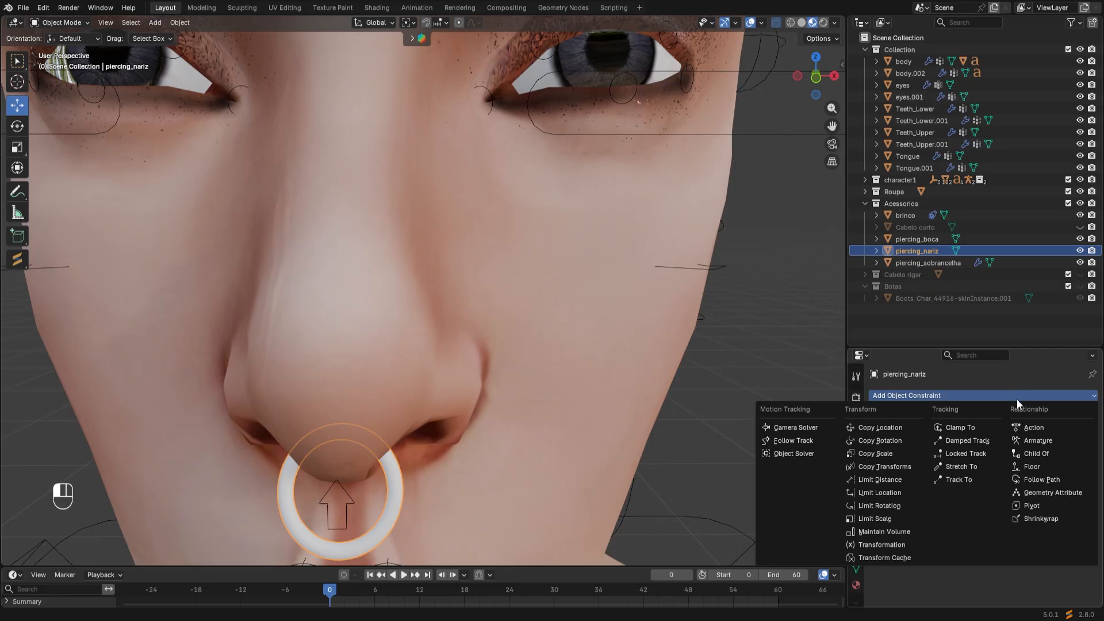
click(1035, 454)
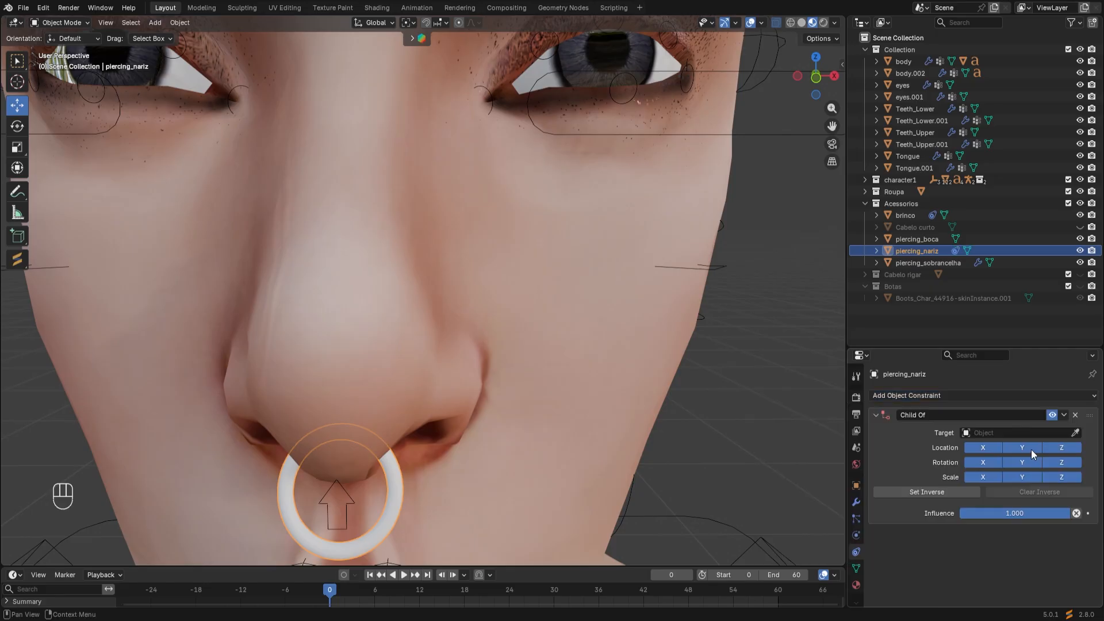
click(1075, 431)
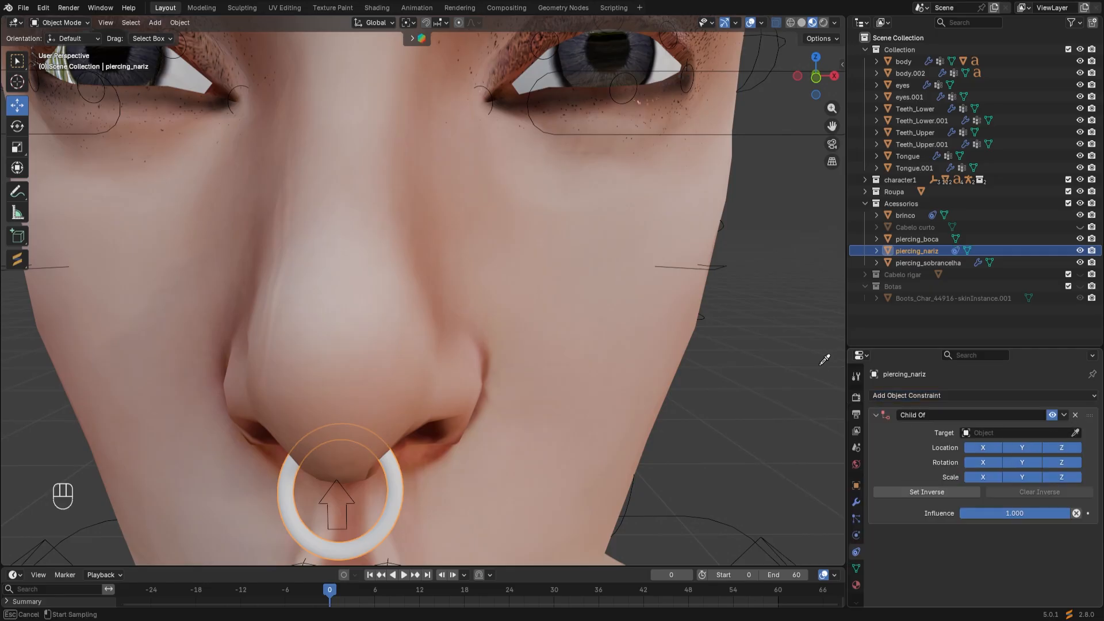
click(715, 268)
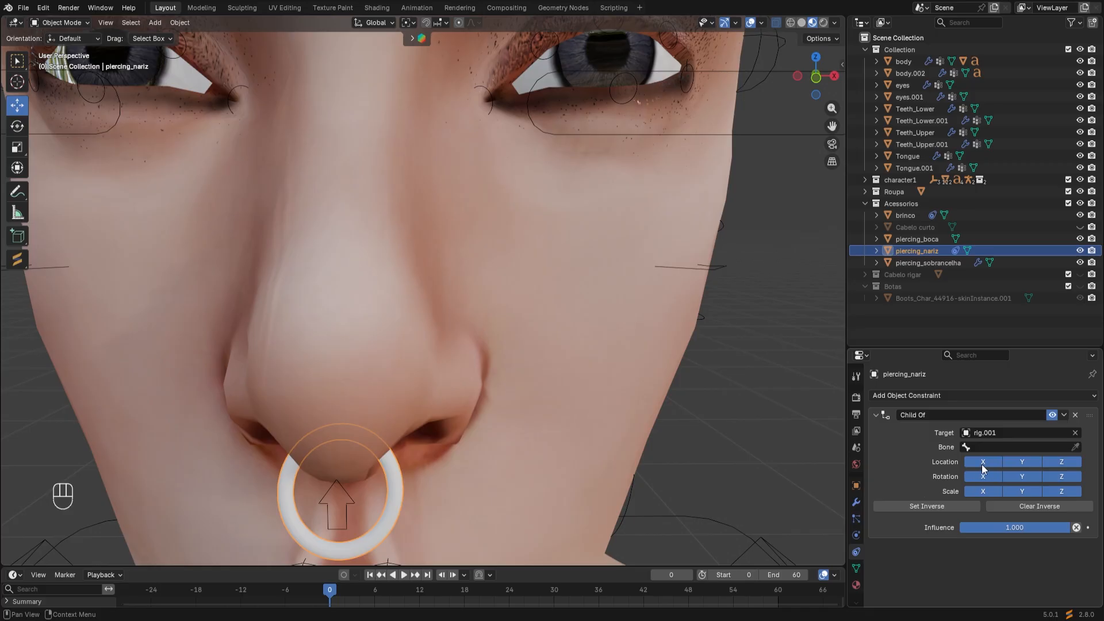
Set the bone of piercing_nariz's Child Of constraint to c_nose_01.x and set its inverse
click(1001, 447)
text(c_)
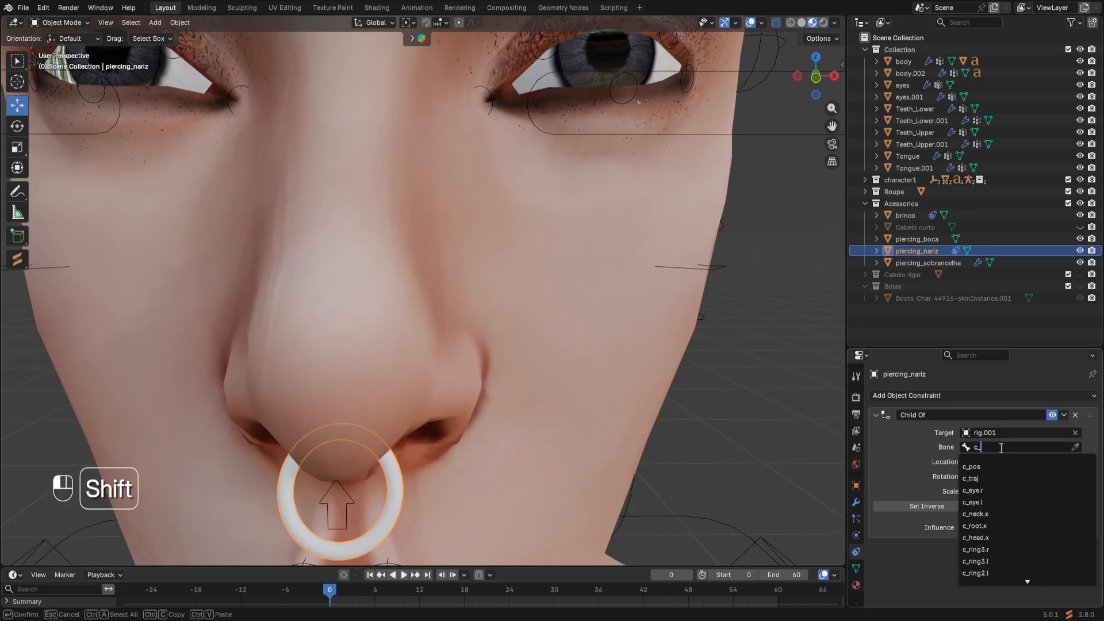
text(nose)
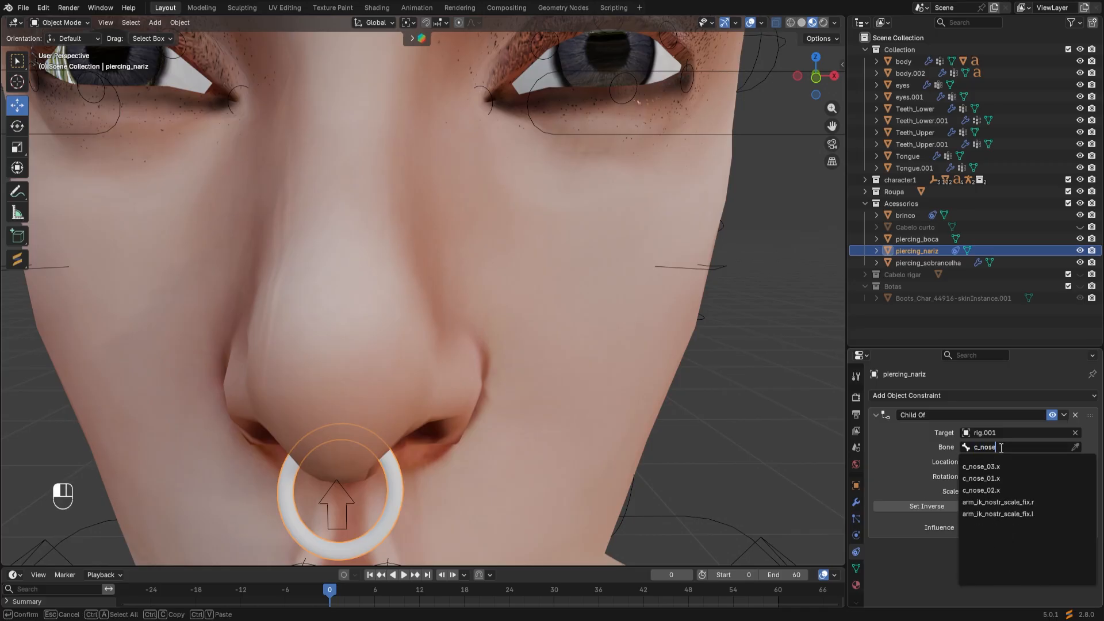
click(1010, 478)
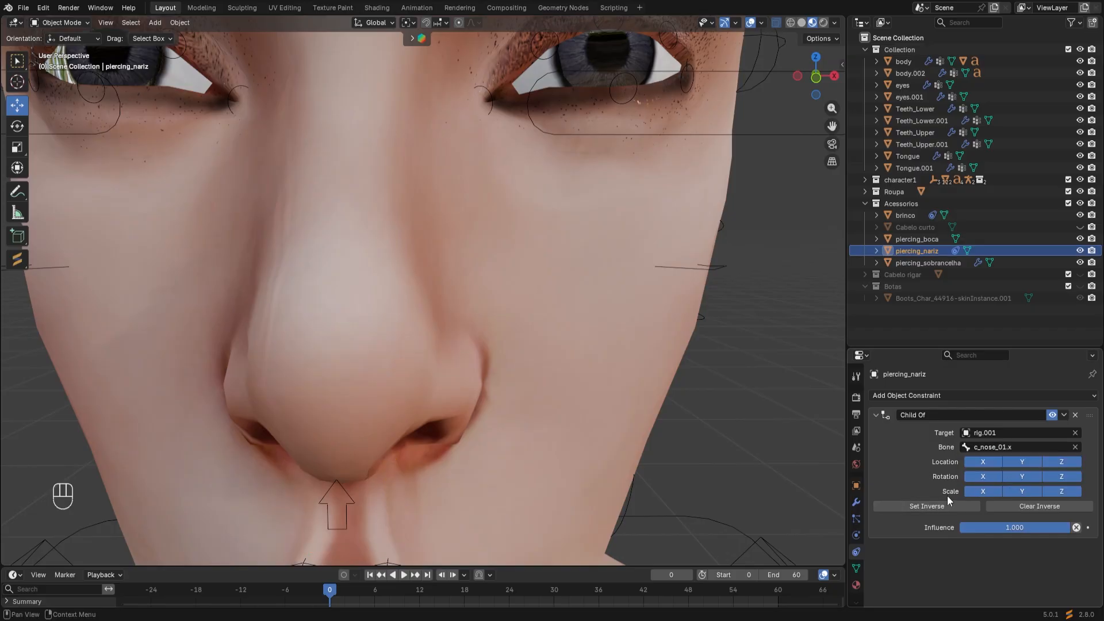
click(932, 505)
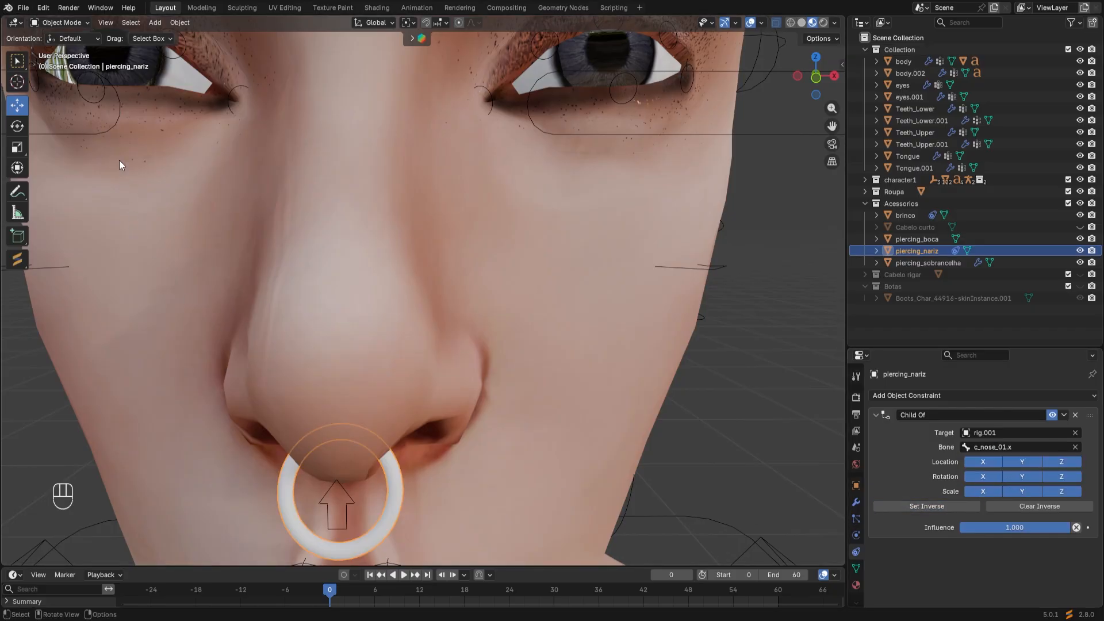
click(341, 522)
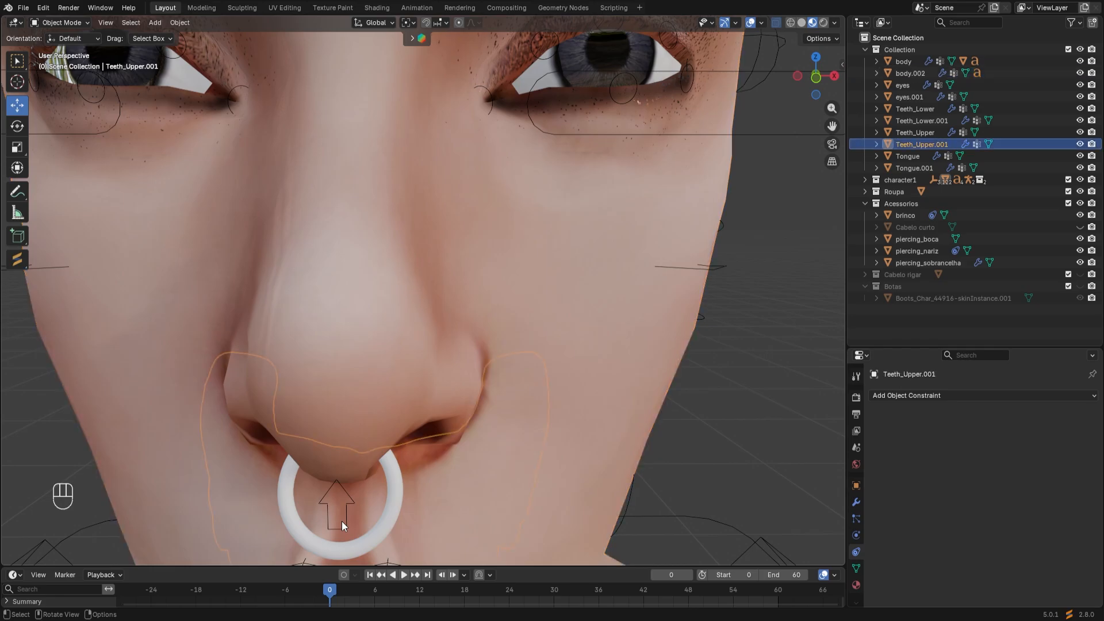
Try moving c_nose_01.x in rig.001's Pose Mode to check whether the nose piercing follows, and cancel the move
click(730, 527)
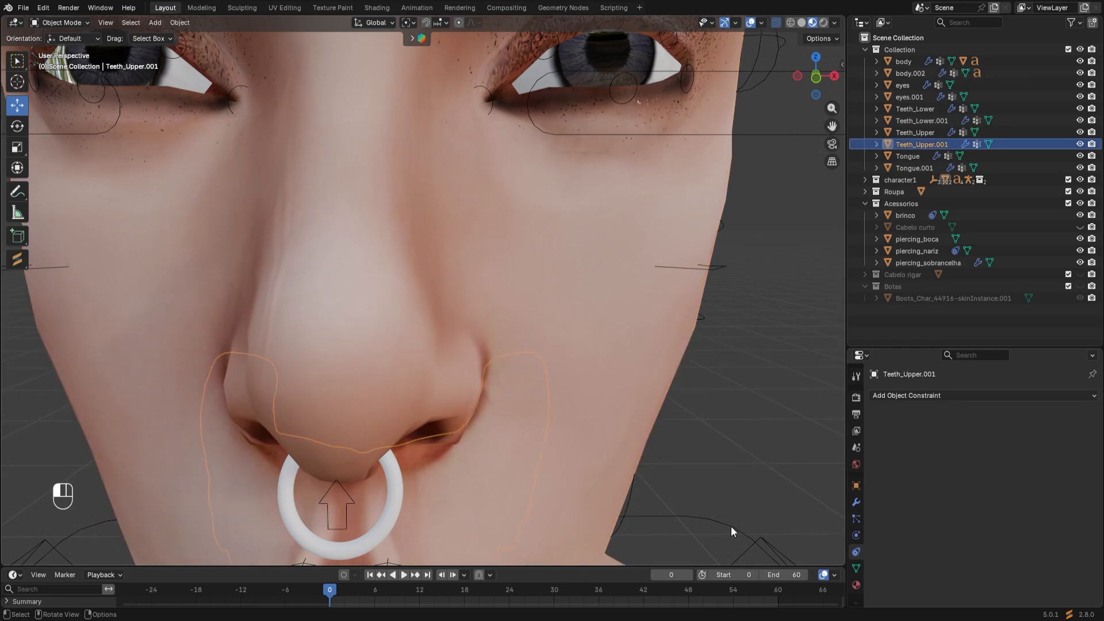
click(60, 22)
click(68, 65)
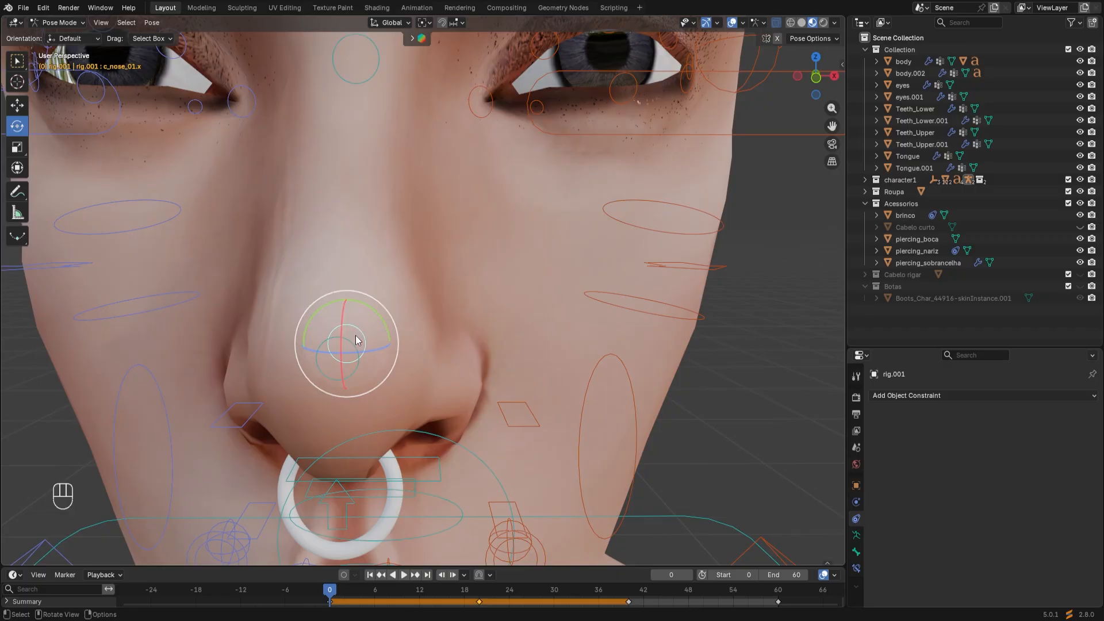
key(g)
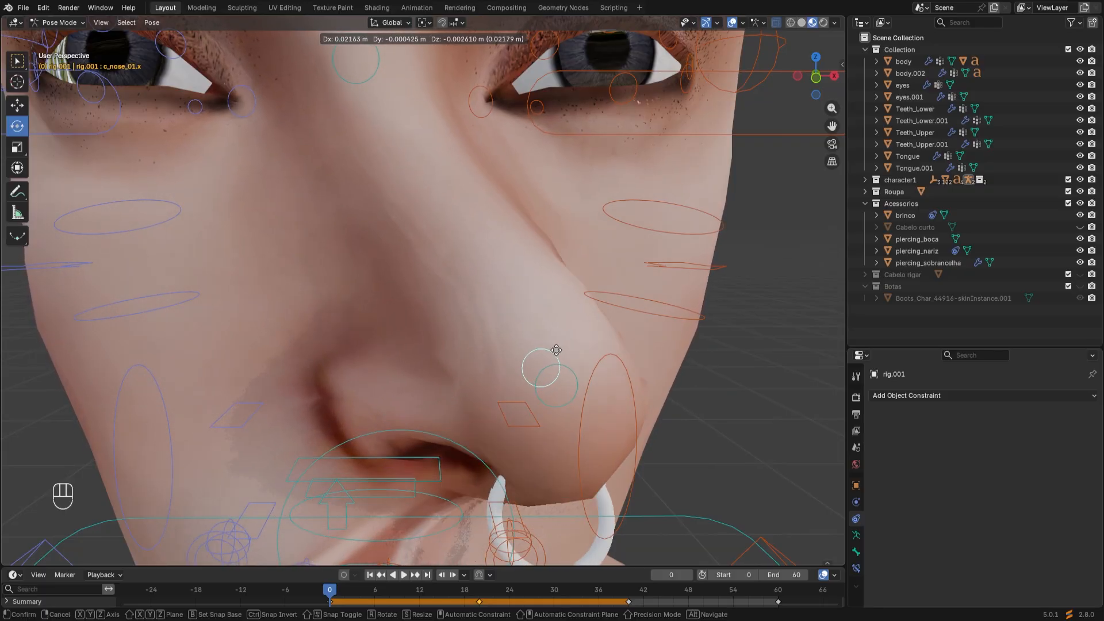
right_click(329, 218)
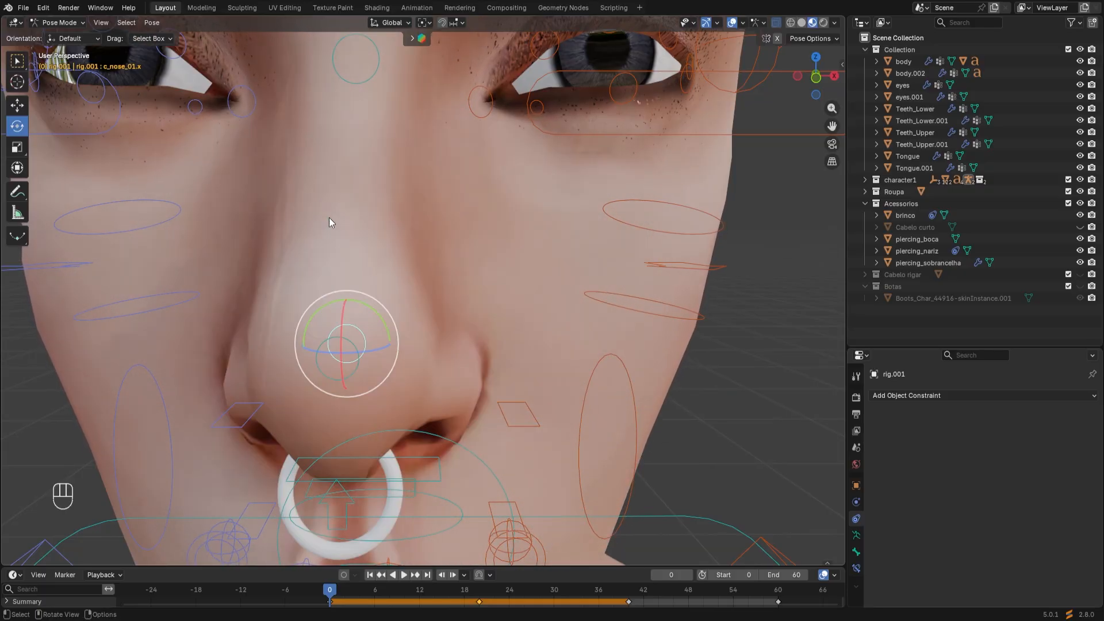
Try tilting and turning c_head.x to check the nose piercing's attachment, and clear the user transforms of all bones
scroll(330, 220, down, 10)
click(440, 91)
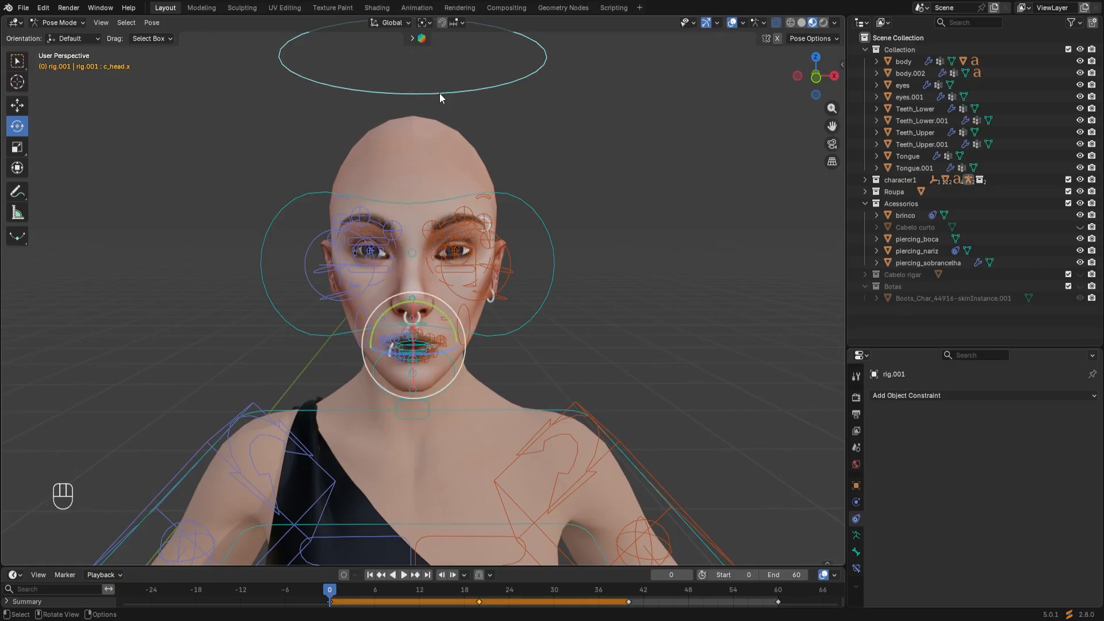
key(r)
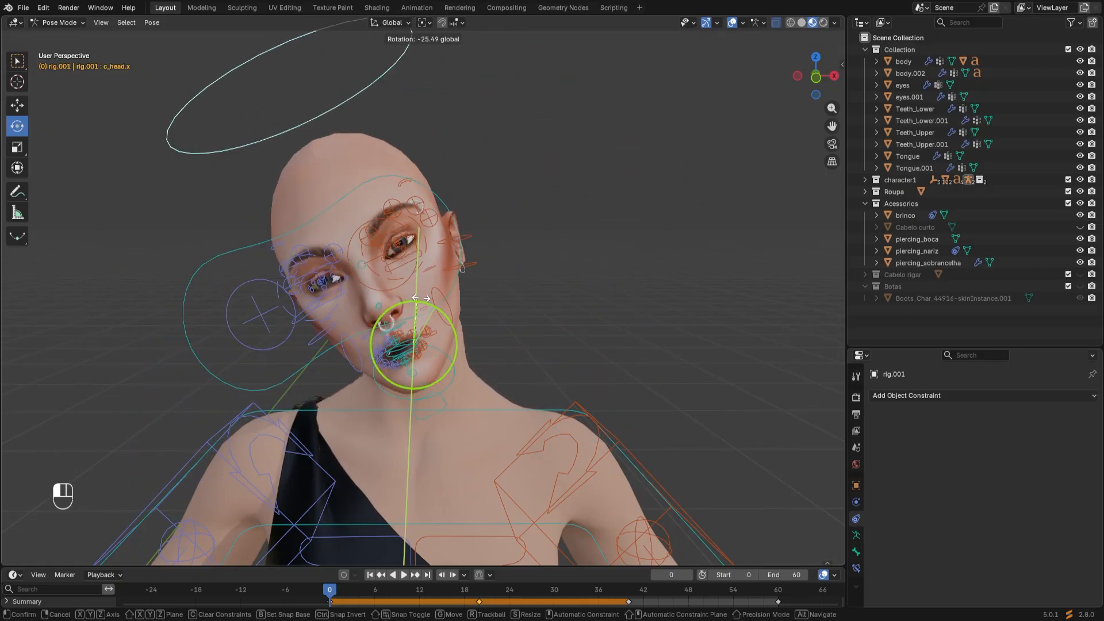
click(471, 317)
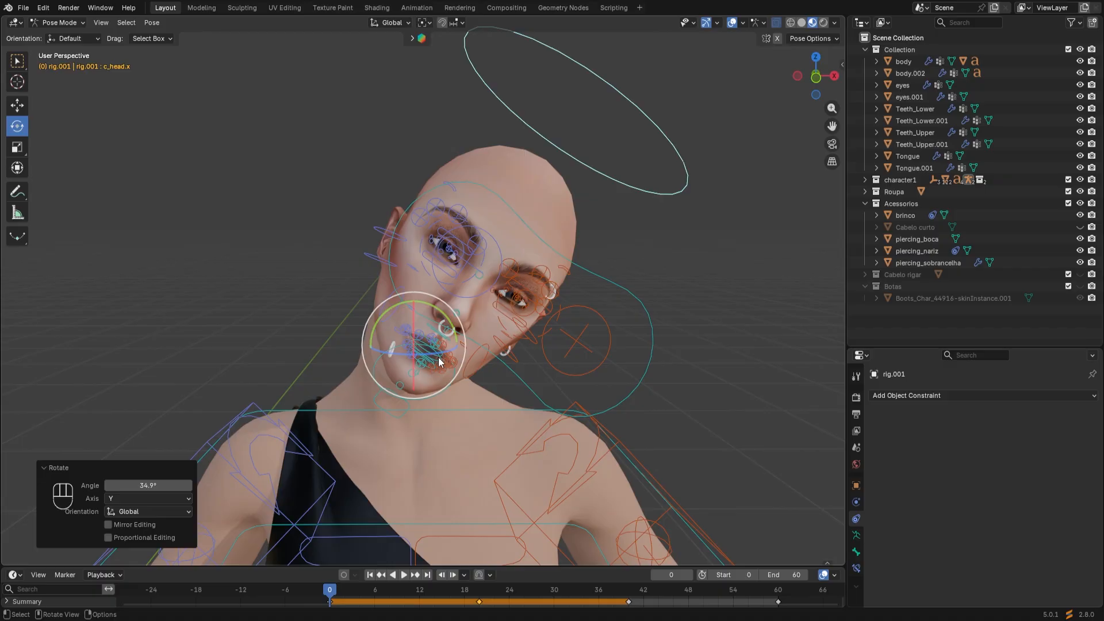
drag(426, 360, 453, 360)
key(a)
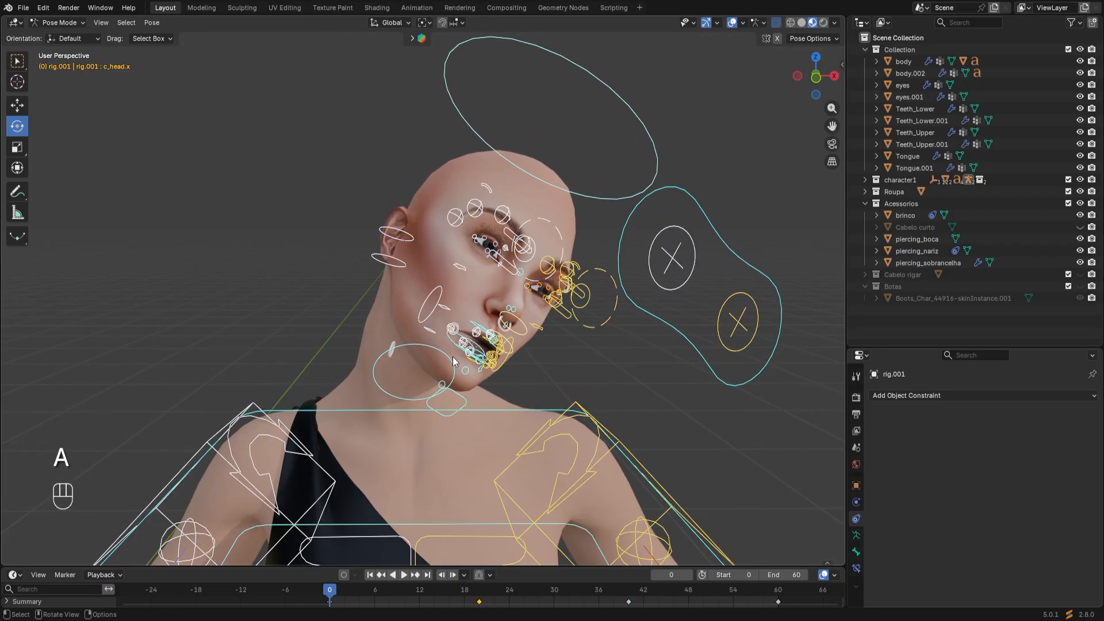
right_click(449, 358)
click(447, 358)
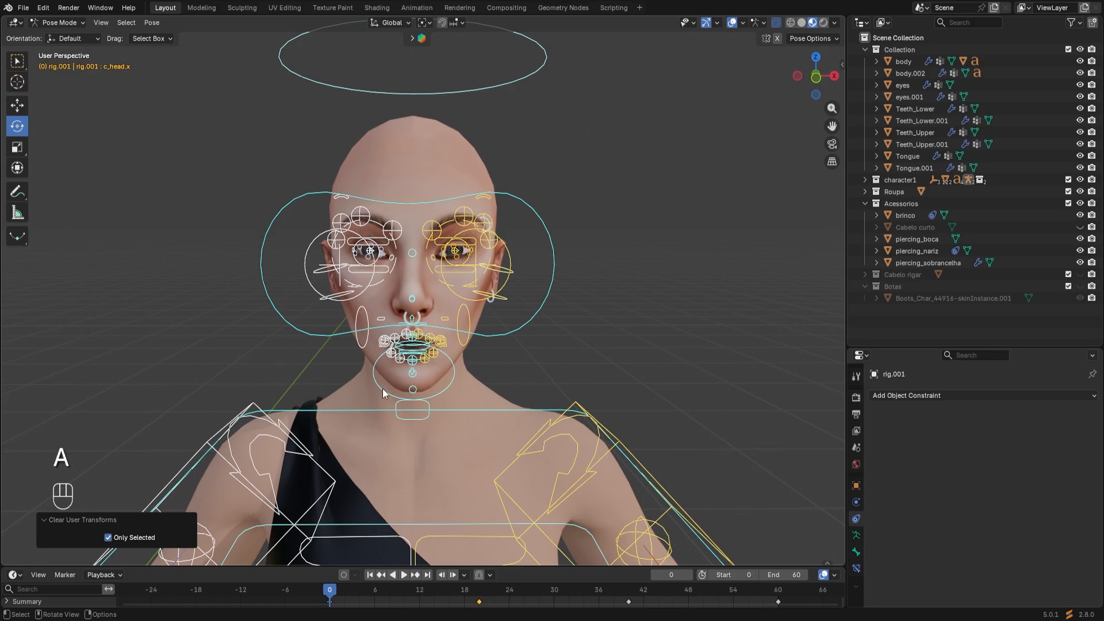
Identify the rig.001 lip bone at the mouth piercing by selecting c_lips_bot_01.r in Pose Mode
scroll(383, 389, up, 8)
scroll(384, 389, down, 6)
shift+middle_drag(402, 489, 437, 302)
scroll(403, 346, up, 4)
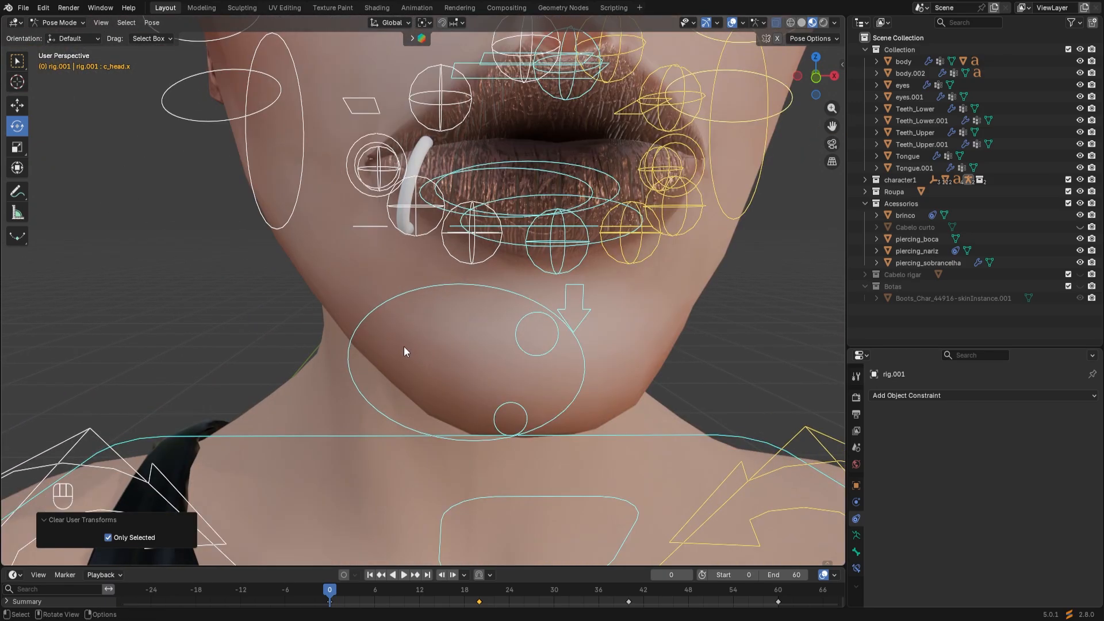
click(57, 23)
click(70, 36)
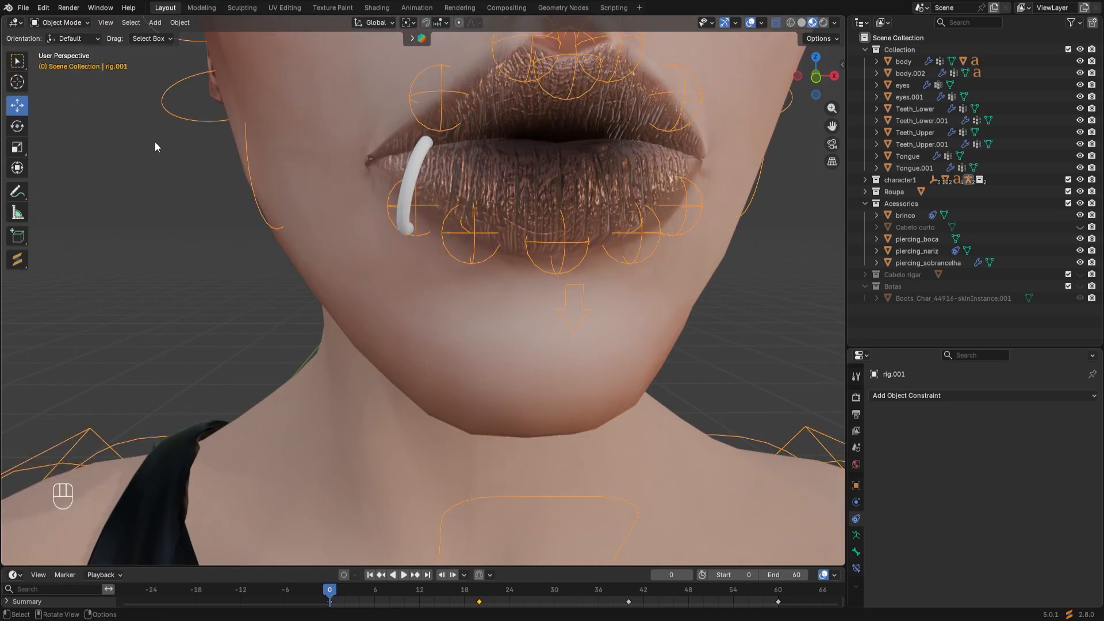
shift+middle_drag(415, 250, 404, 288)
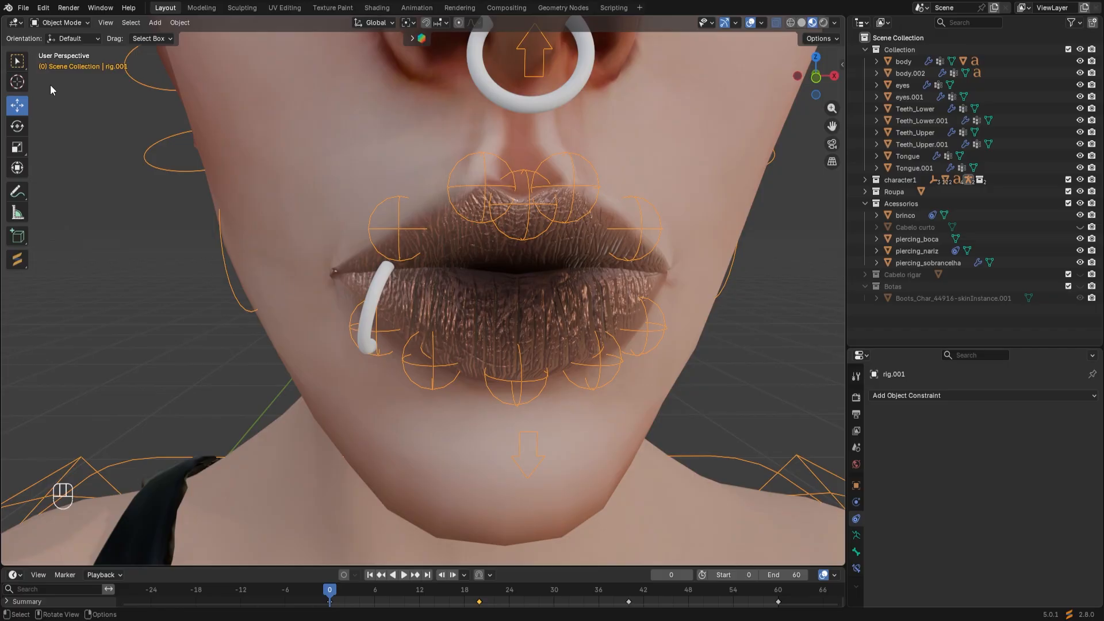
click(52, 24)
click(72, 62)
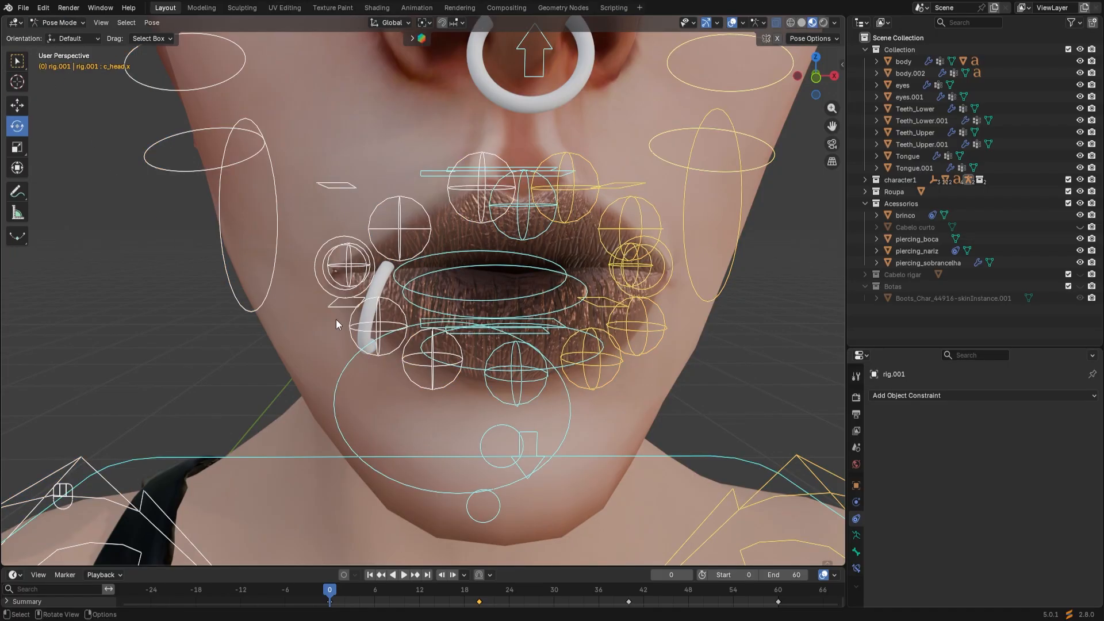
click(383, 328)
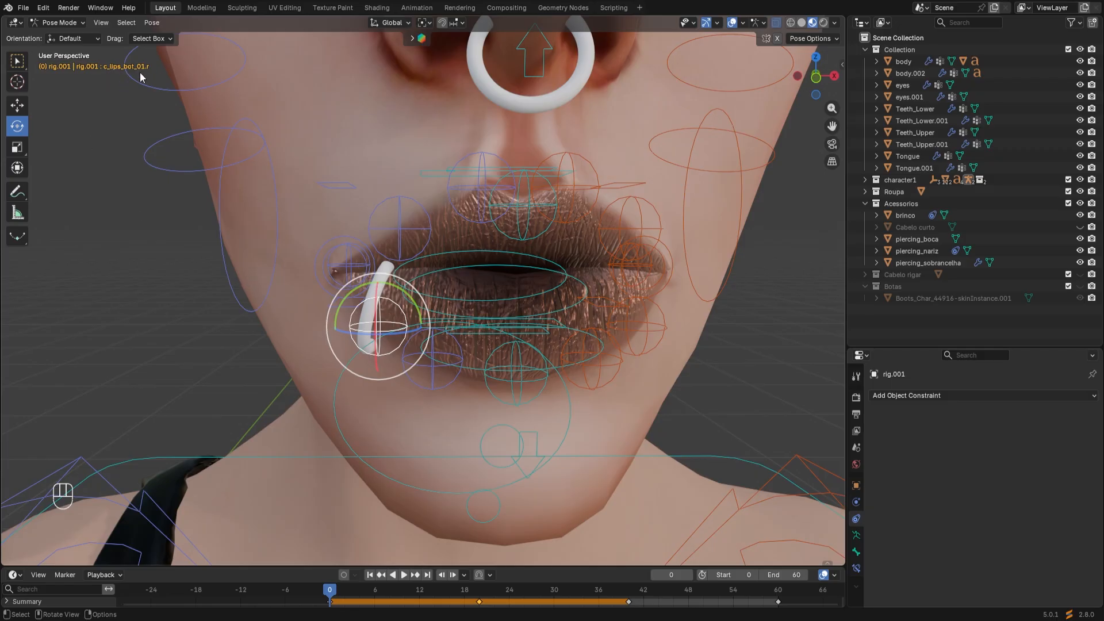
Return to Object Mode and add a Child Of constraint to piercing_boca with rig.001 as its target
click(76, 24)
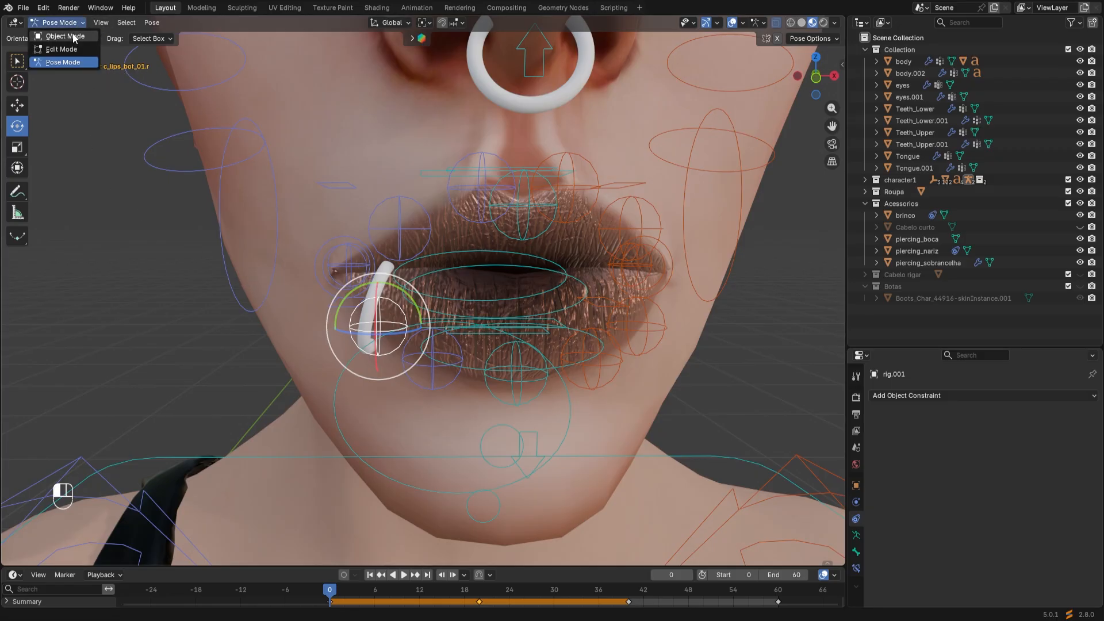
click(57, 35)
click(378, 292)
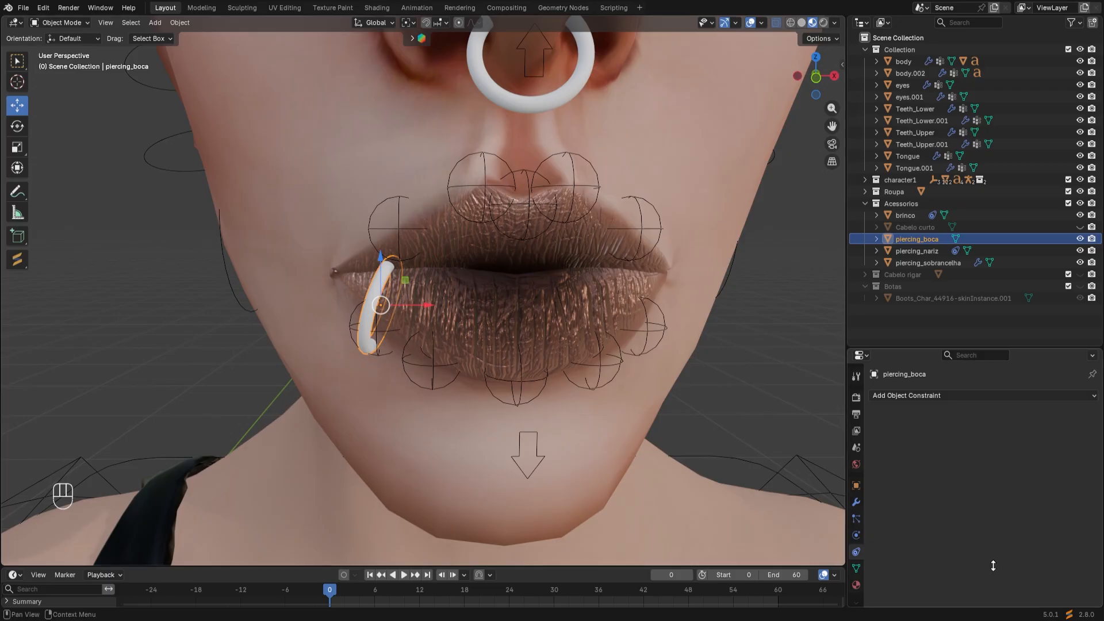
click(1015, 397)
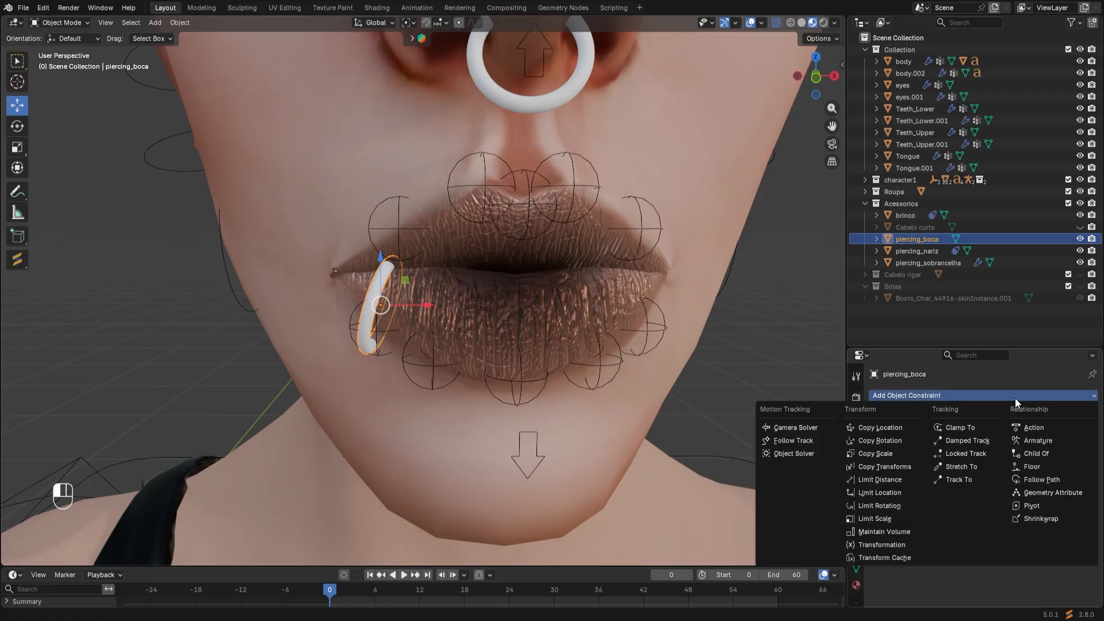
click(1047, 456)
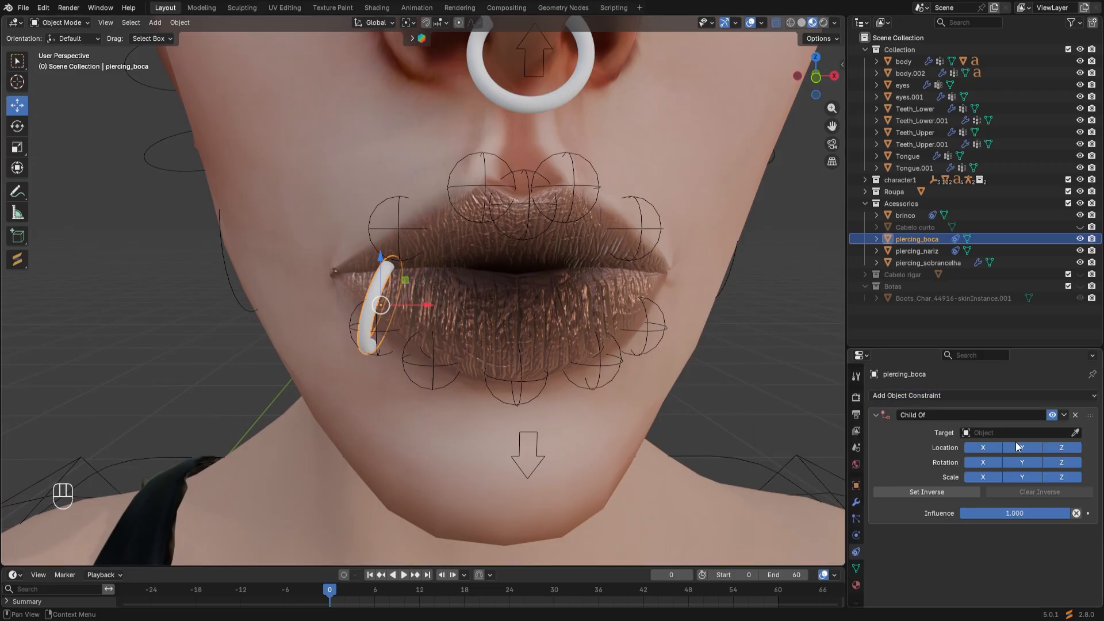
click(1075, 433)
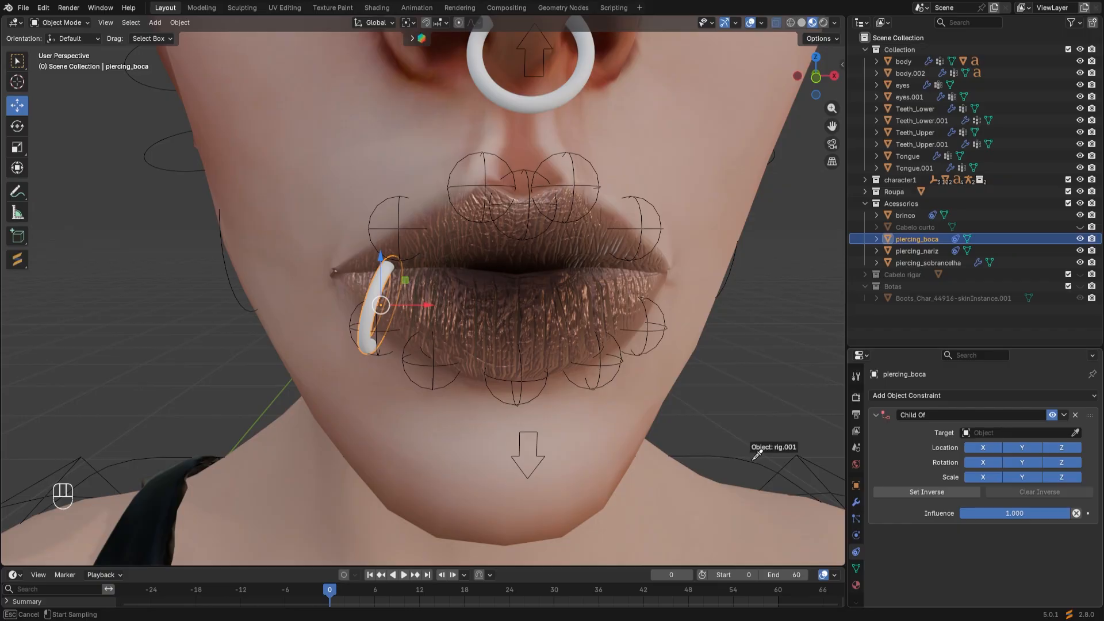
click(753, 455)
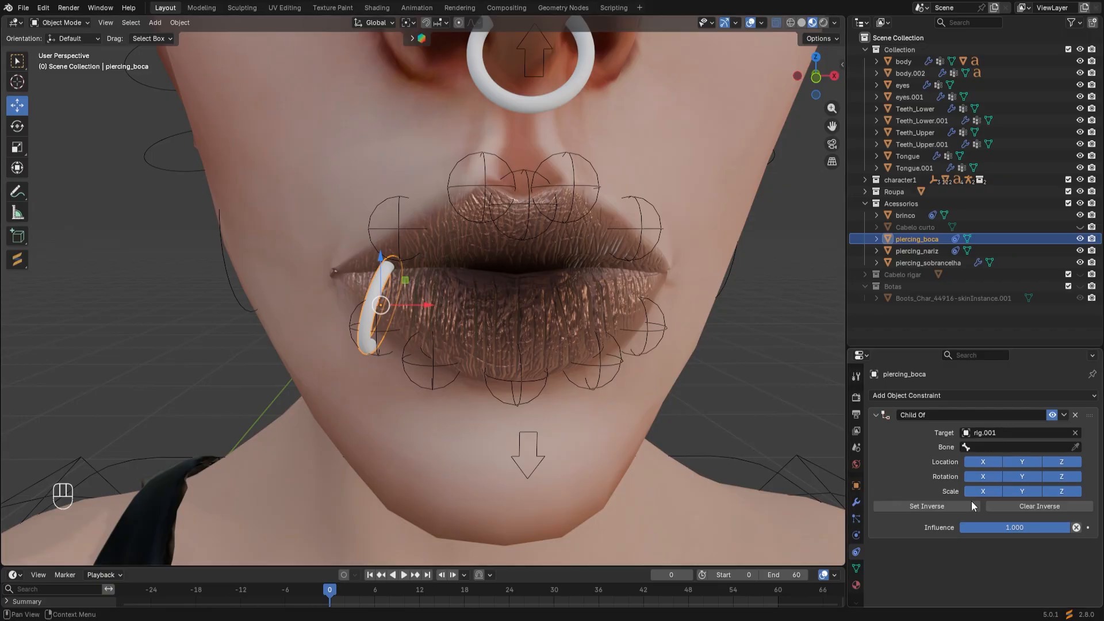
Set the bone of piercing_boca's Child Of constraint to c_lips_bot_01.r and set its inverse
click(1040, 447)
click(1050, 449)
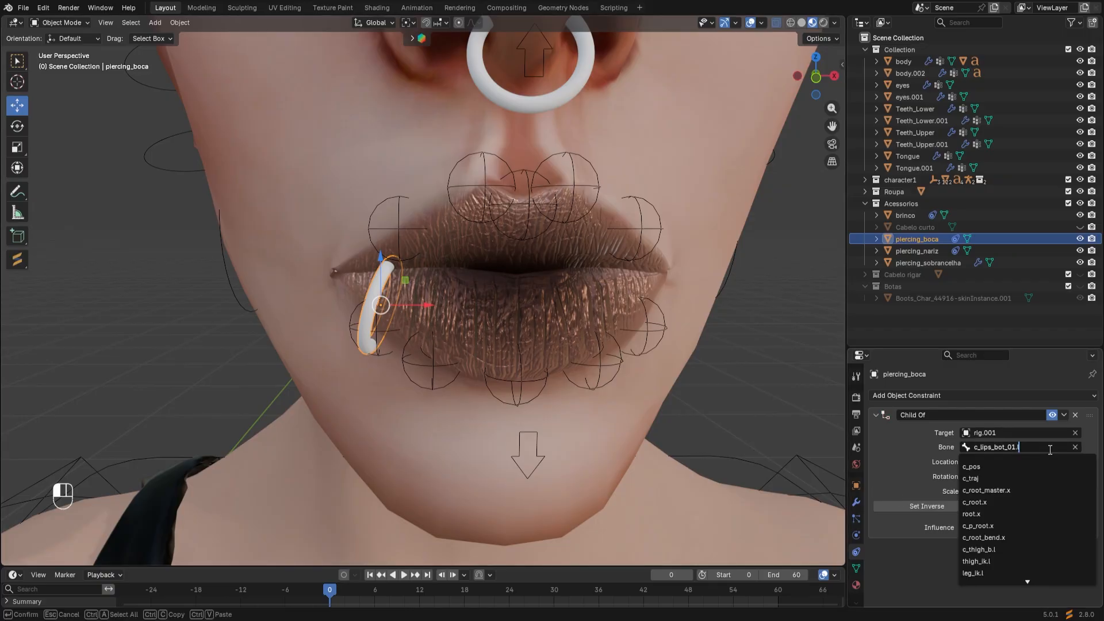
key(BackSpace)
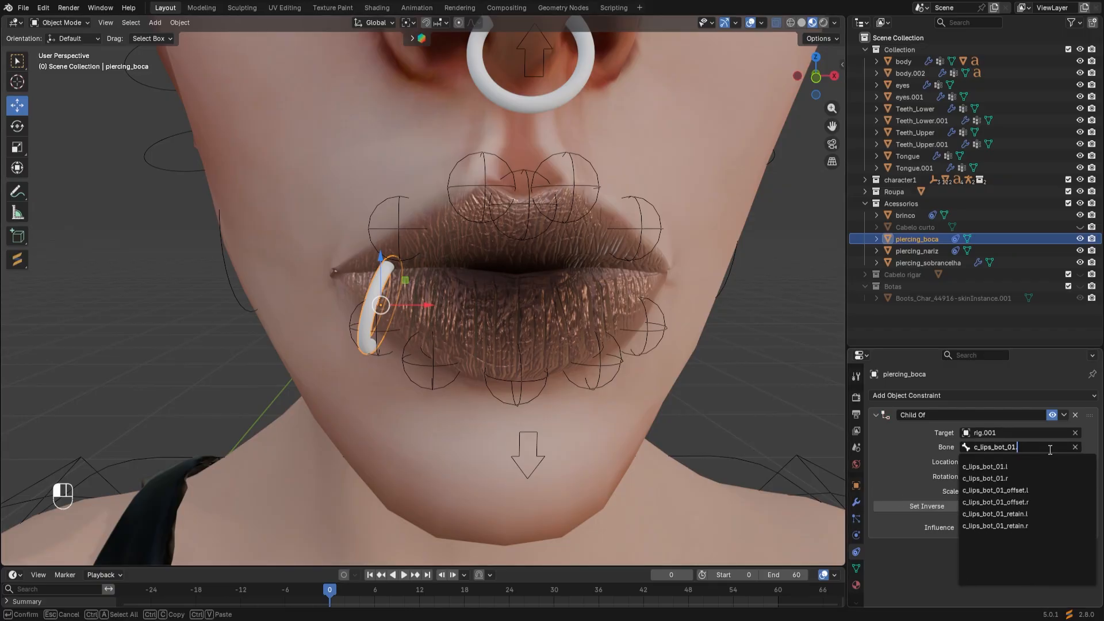
click(1024, 477)
click(913, 506)
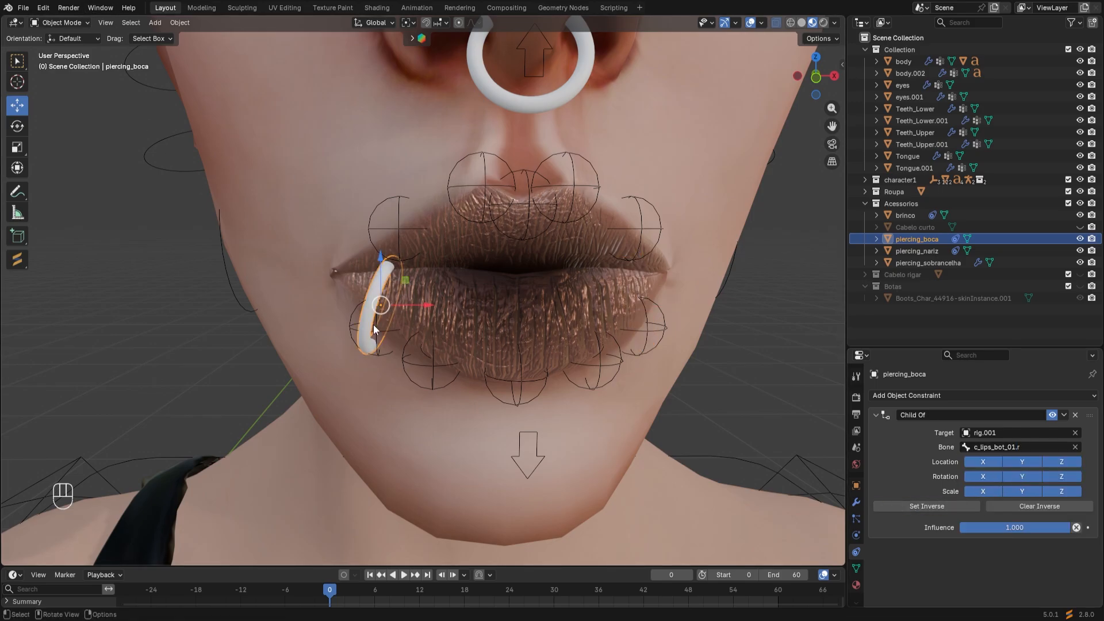
Try moving c_lips_bot_01.r in rig.001's Pose Mode to check the mouth piercing, and cancel the move
click(381, 329)
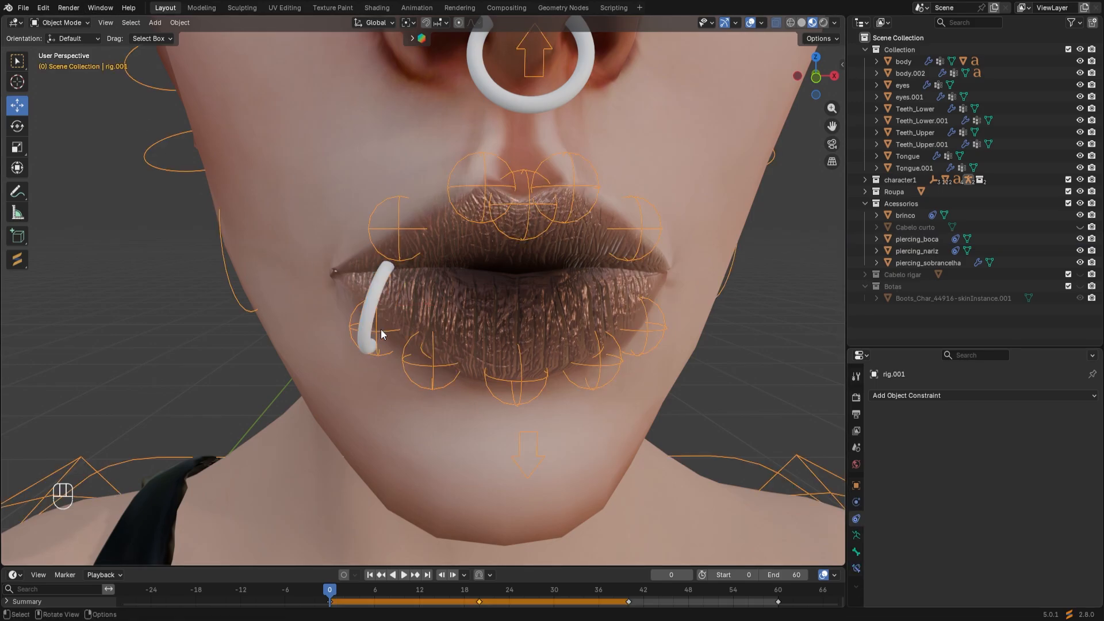
click(60, 22)
click(63, 60)
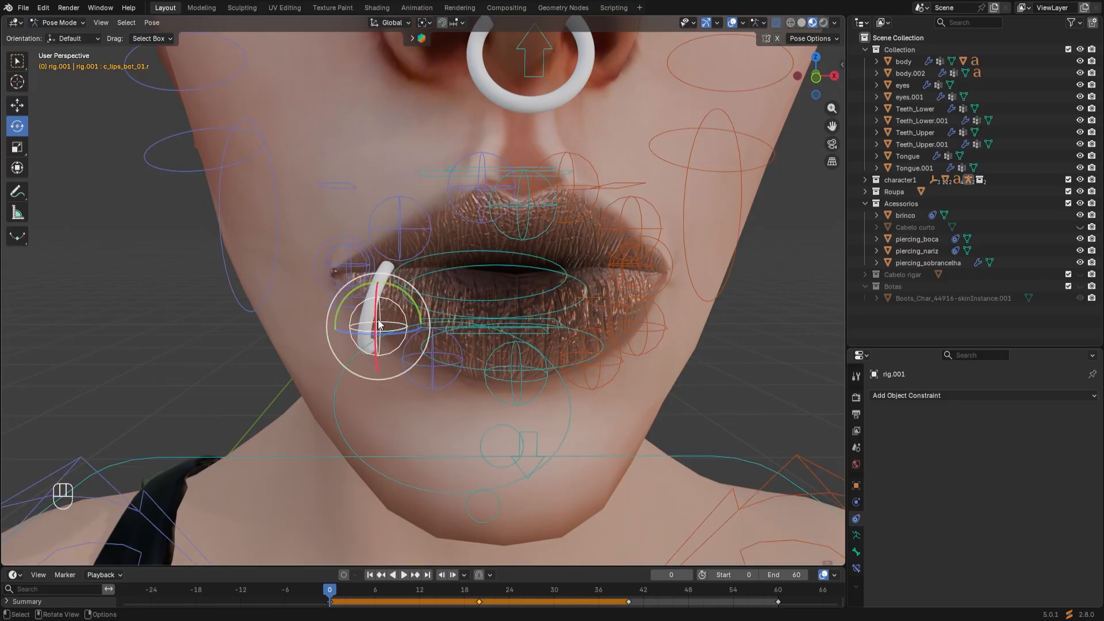
key(g)
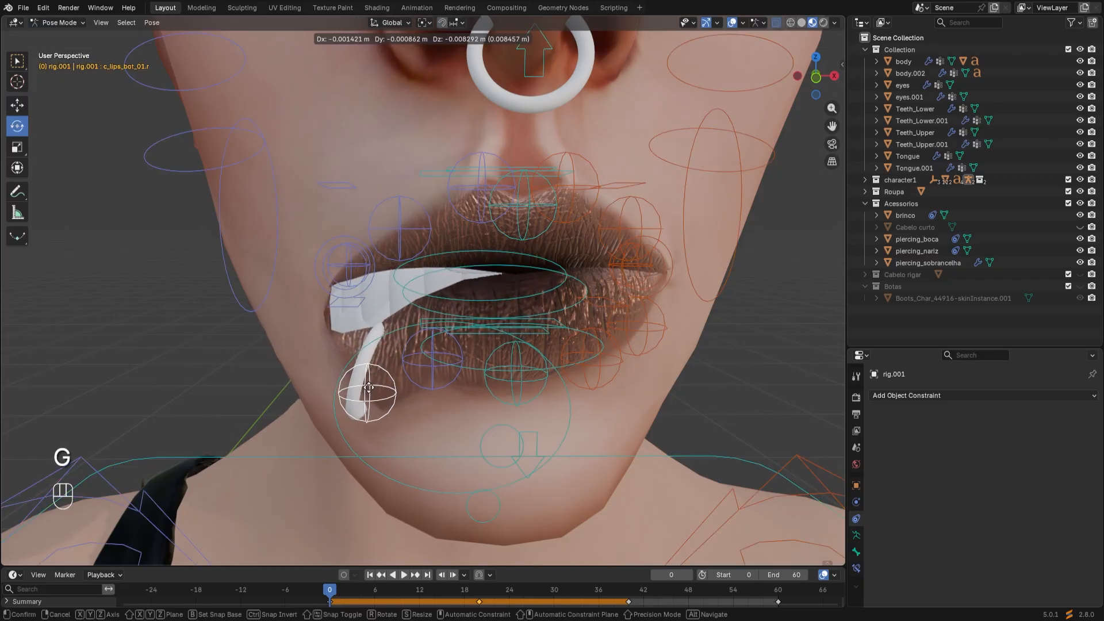
right_click(356, 356)
Try moving the jaw bone c_jawbone.x downward to check how the mouth piercing follows the opening mouth
scroll(368, 374, down, 10)
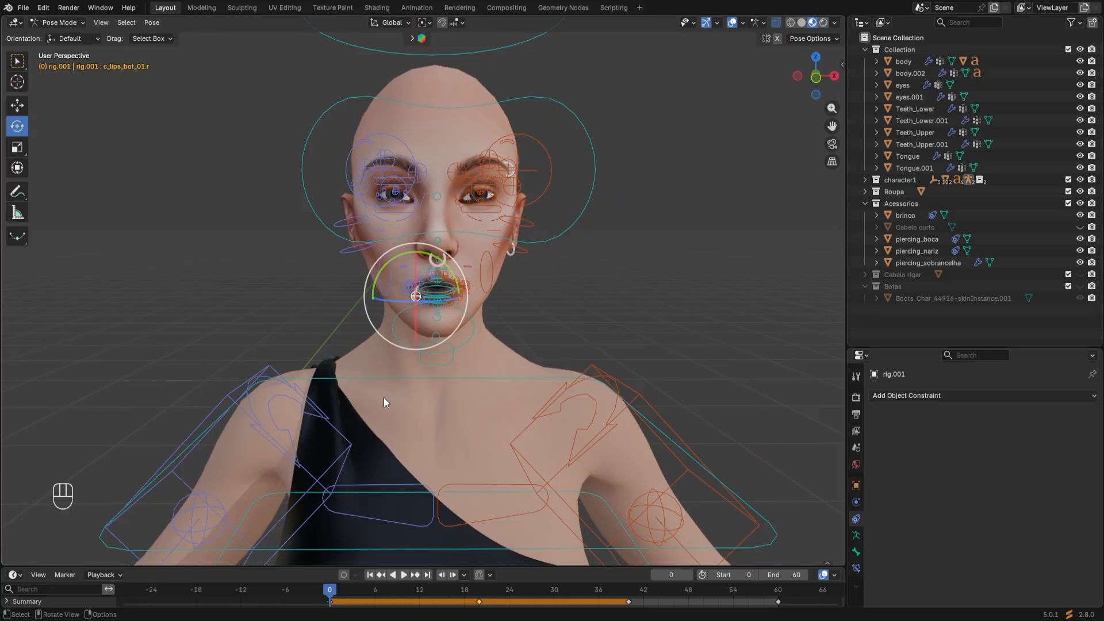
scroll(408, 414, up, 3)
click(465, 414)
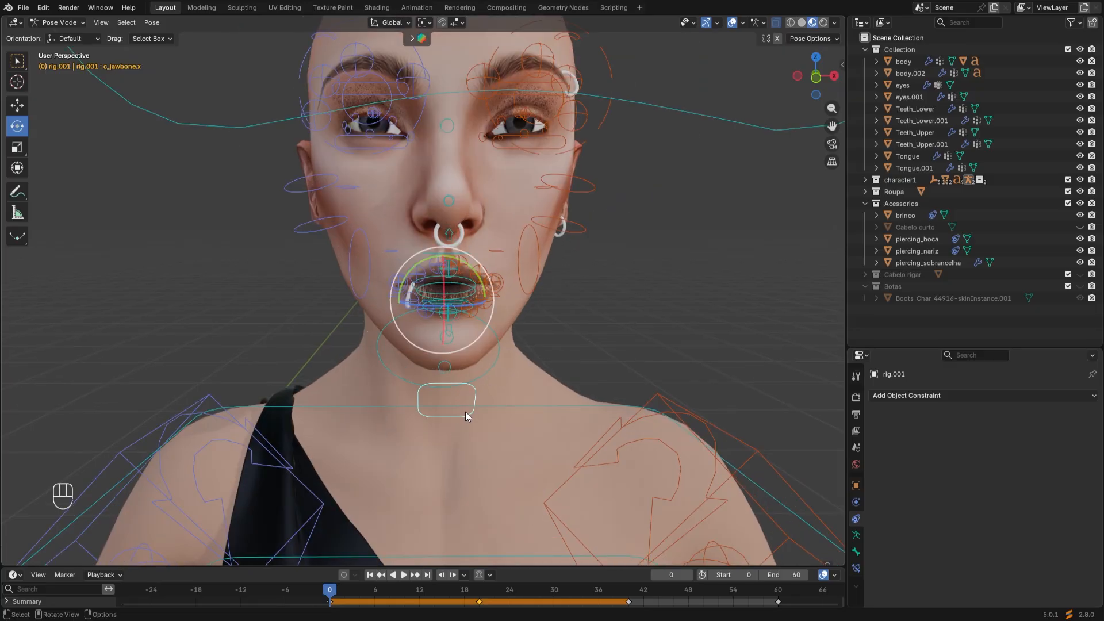
key(g)
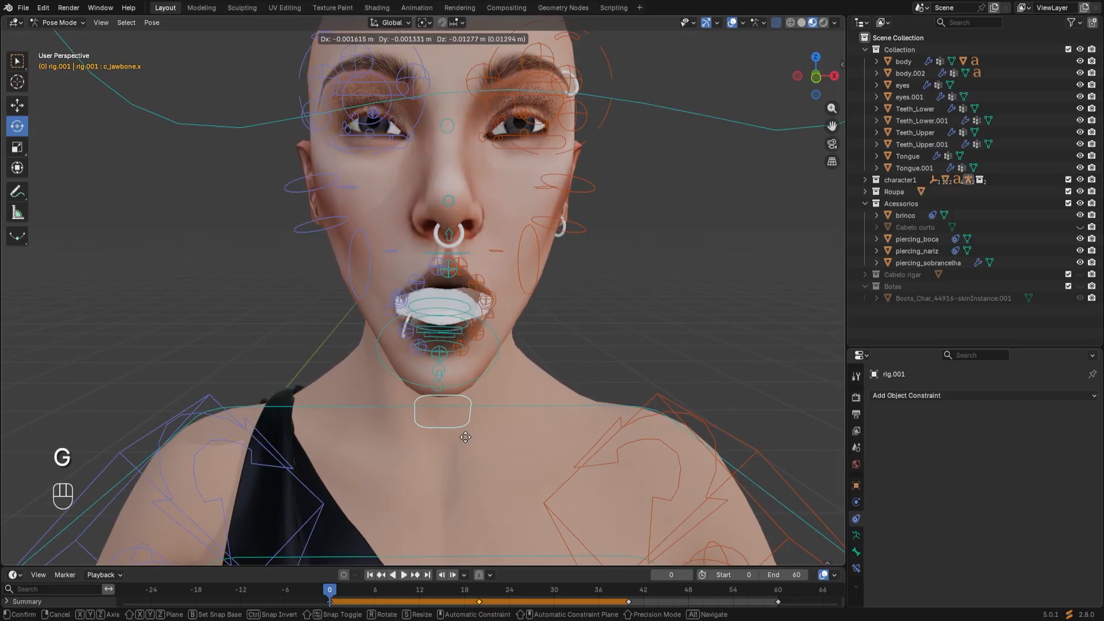
click(473, 430)
Try rotating c_head.x about the global Y and Z axes to test all the accessories, and clear every bone's user transforms
scroll(478, 426, down, 6)
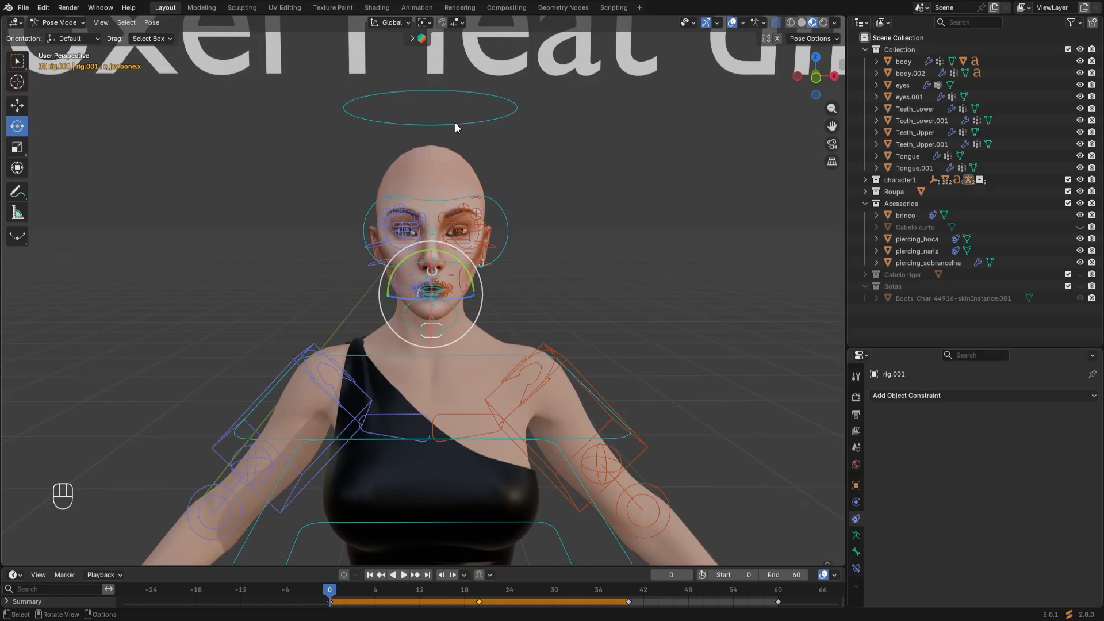
click(455, 123)
key(r)
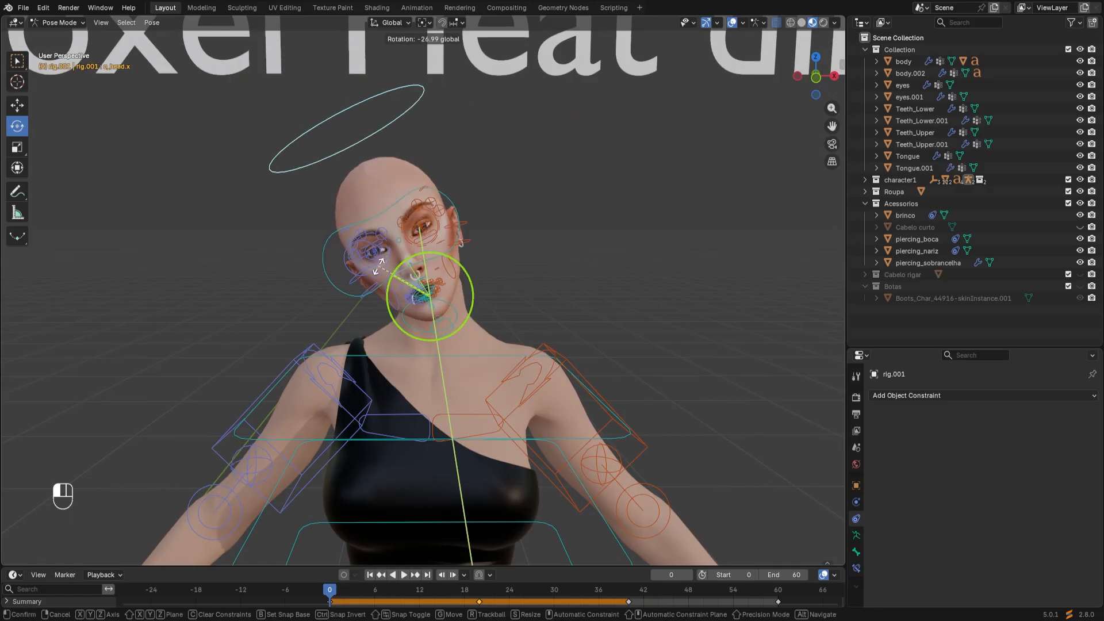
drag(379, 267, 405, 260)
scroll(415, 326, up, 4)
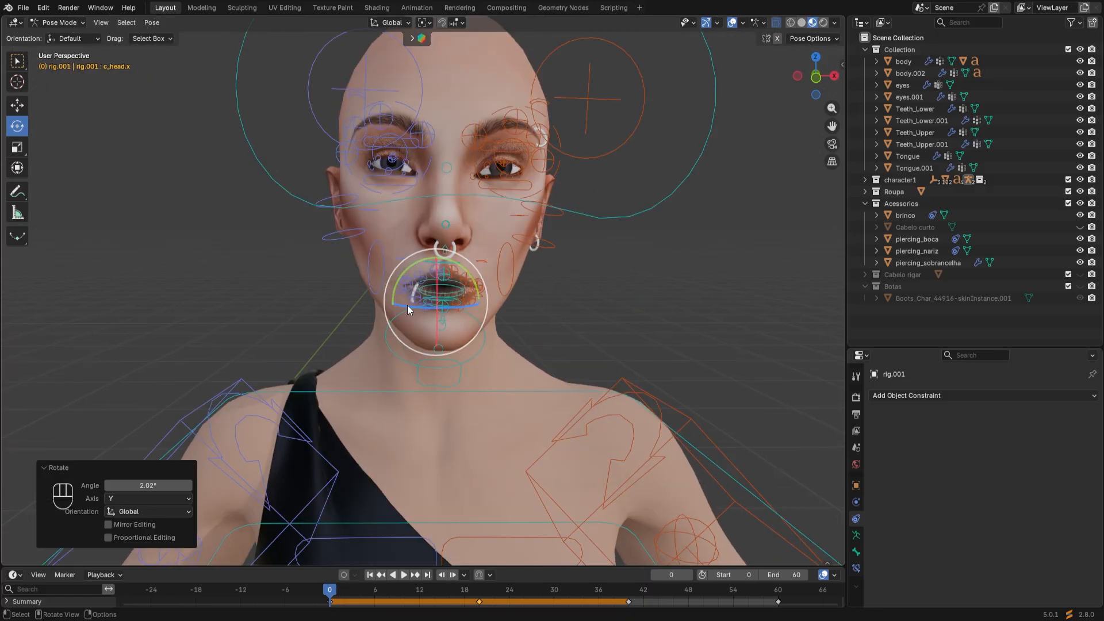
drag(407, 305, 282, 306)
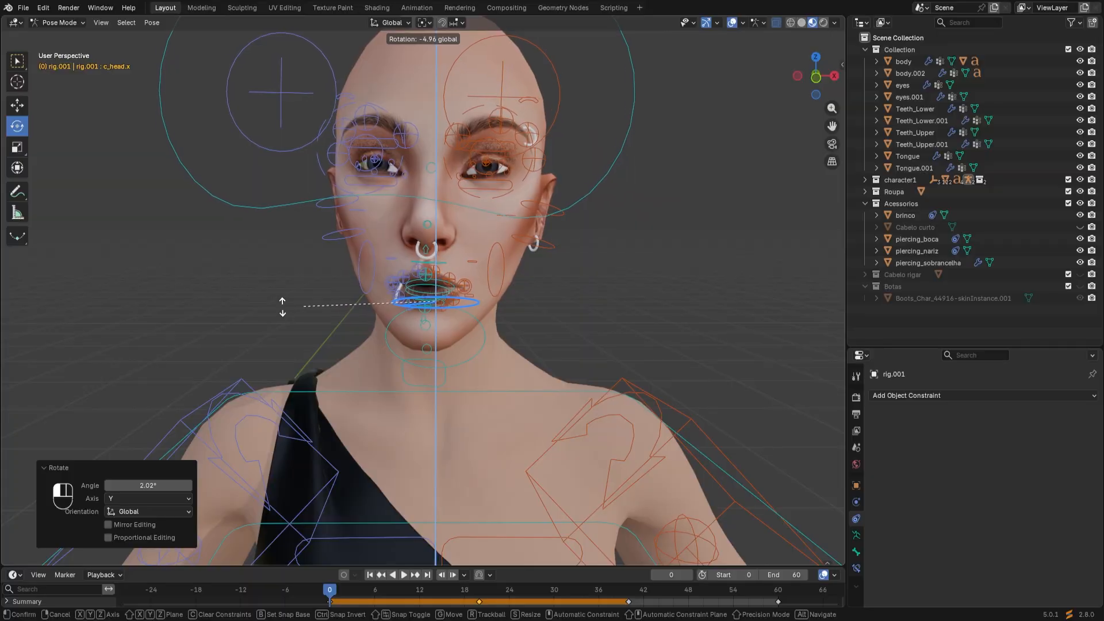
click(308, 316)
key(a)
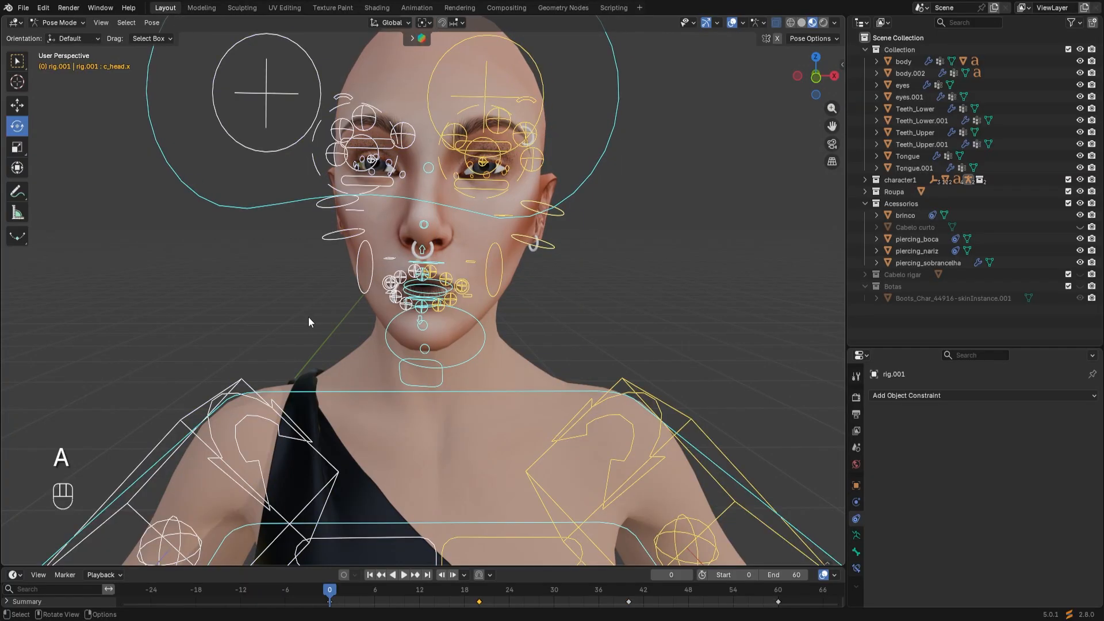
right_click(410, 366)
click(402, 358)
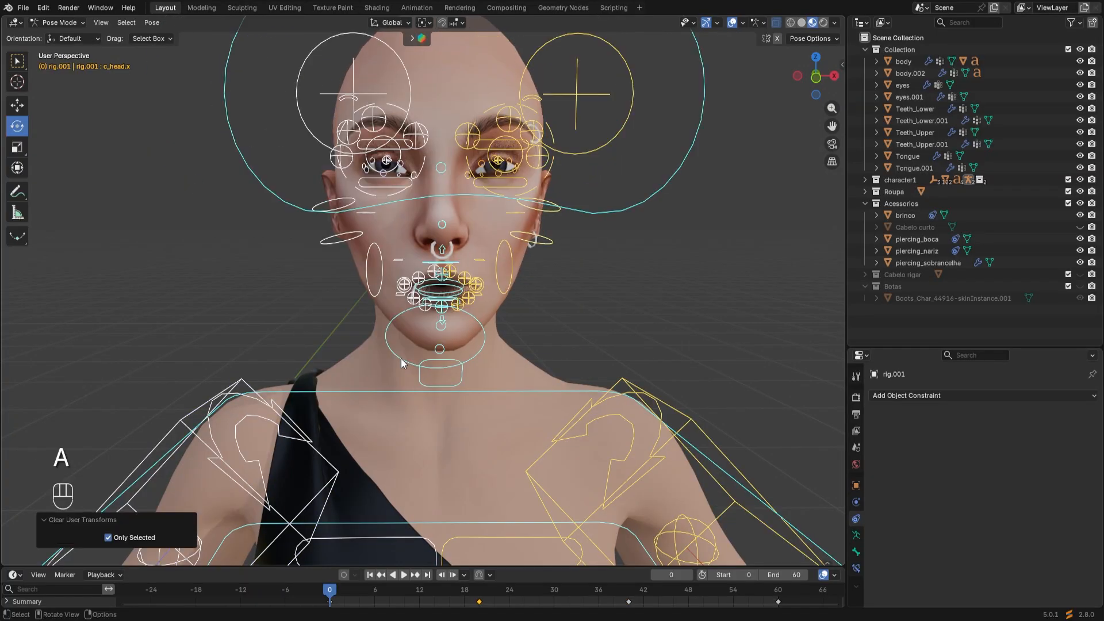
Return rig.001 from Pose Mode to Object Mode and review the character with all her piercings
click(61, 23)
click(58, 33)
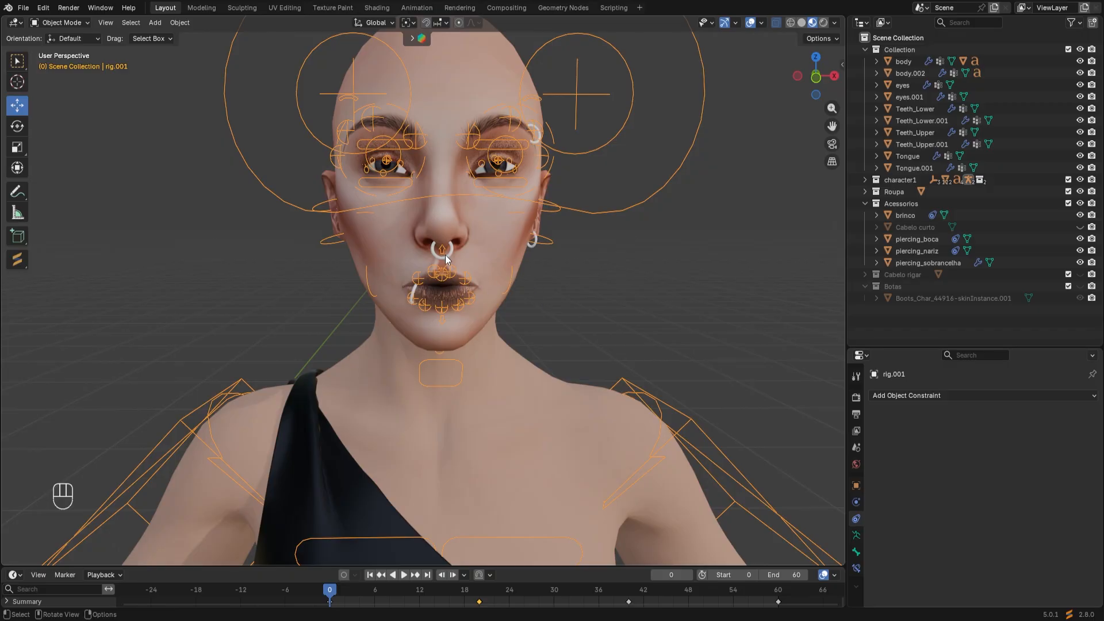
scroll(445, 254, down, 5)
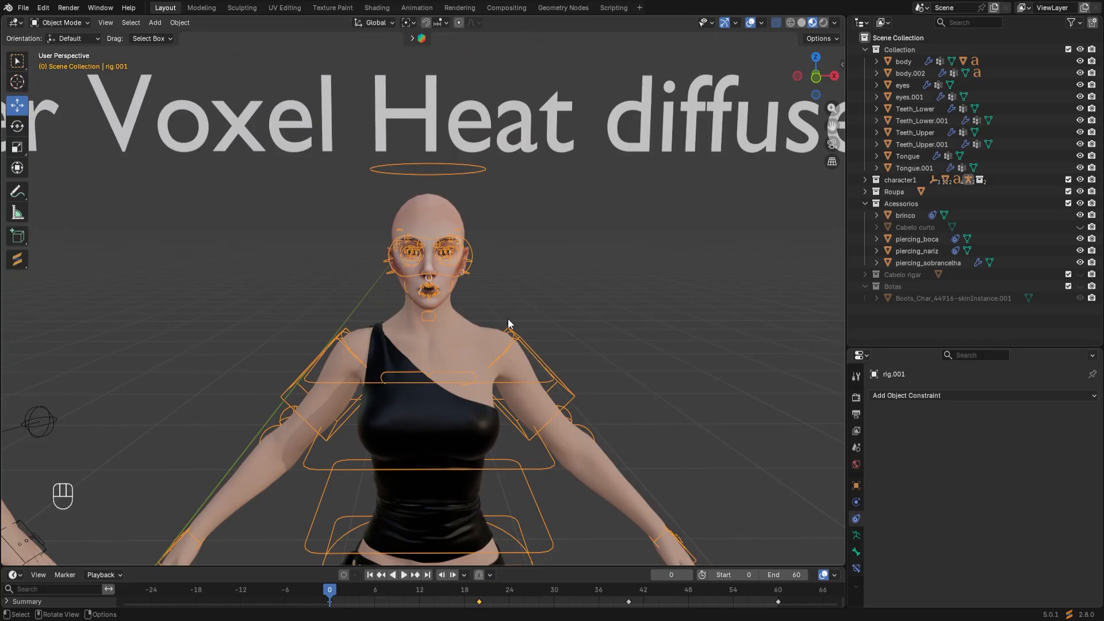
scroll(508, 321, down, 2)
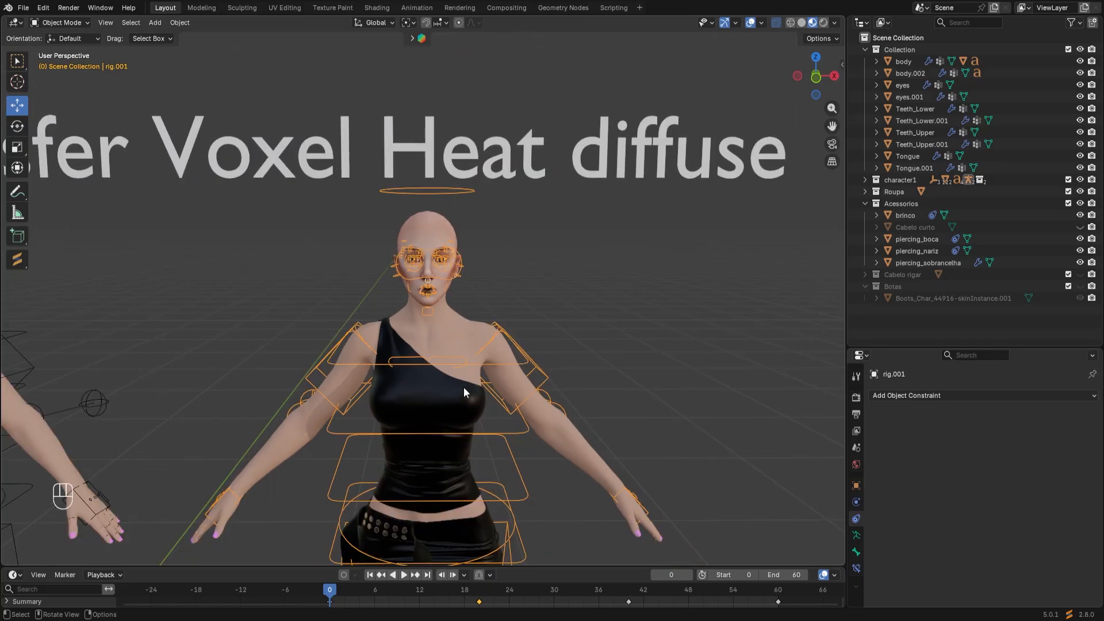
scroll(464, 387, up, 2)
scroll(455, 308, up, 3)
scroll(455, 308, down, 1)
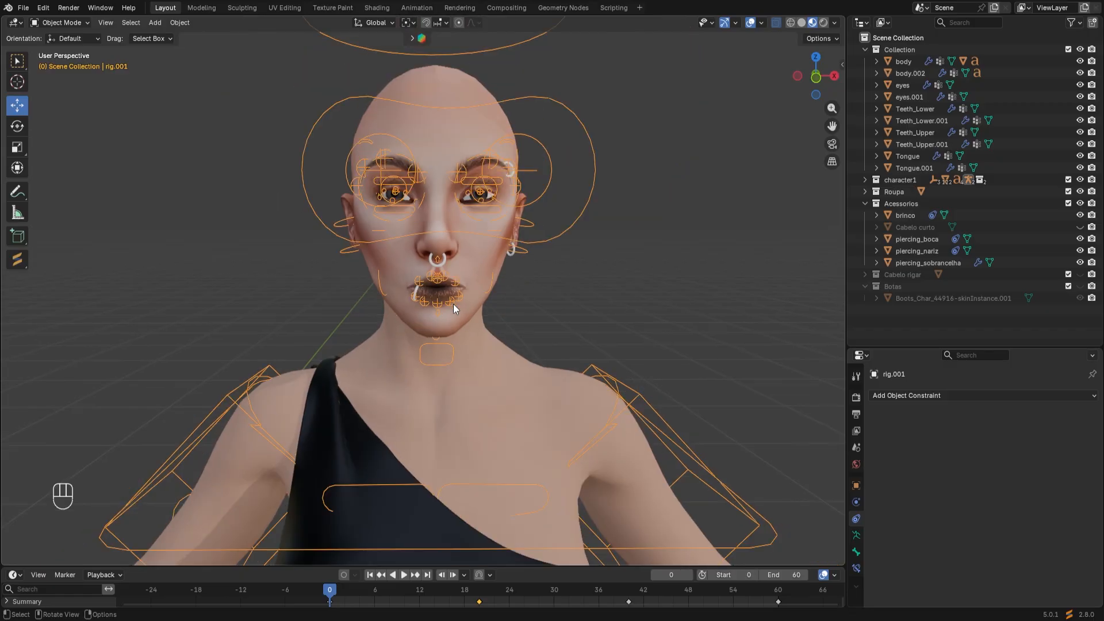
Unhide the short hair object Cabelo curto in the Acessorios collection and select it
click(1080, 227)
click(920, 228)
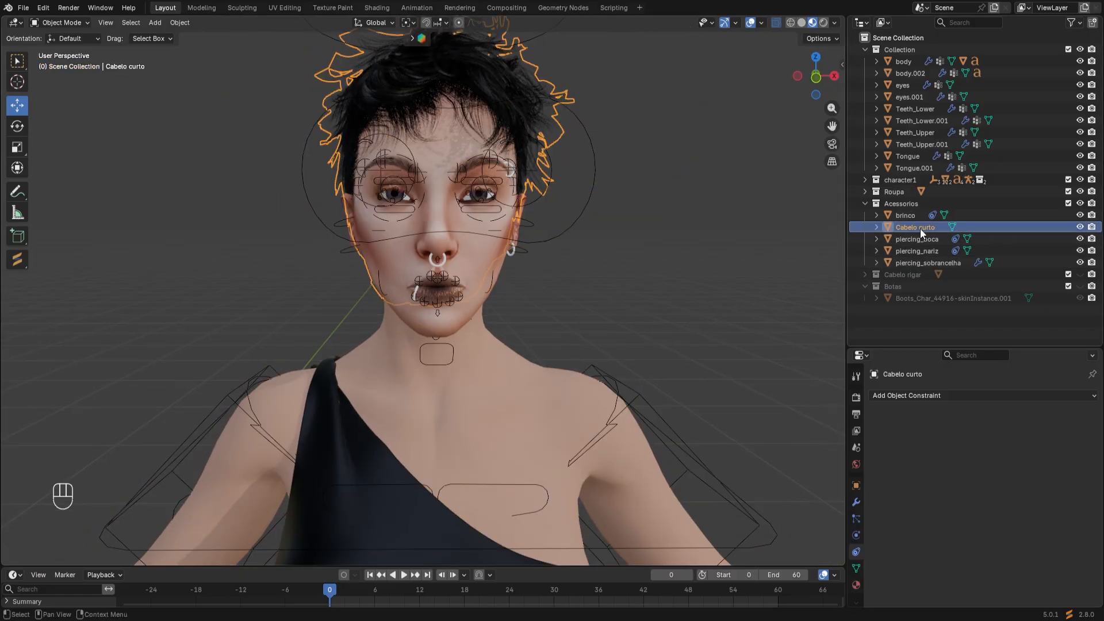
shift+middle_drag(543, 175, 512, 264)
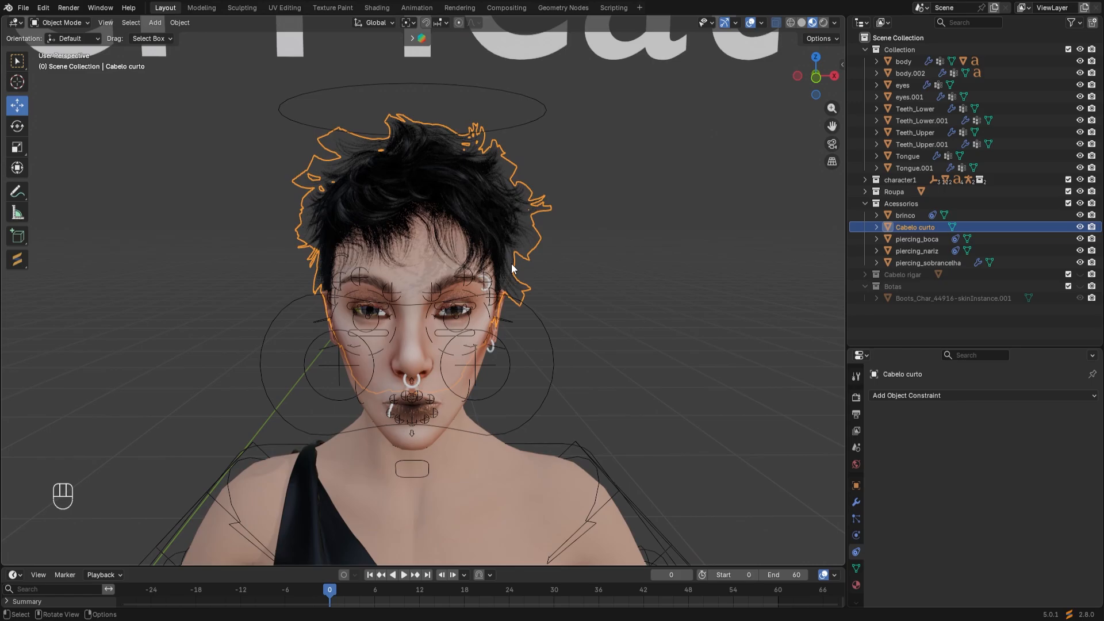
middle_drag(634, 394, 586, 382)
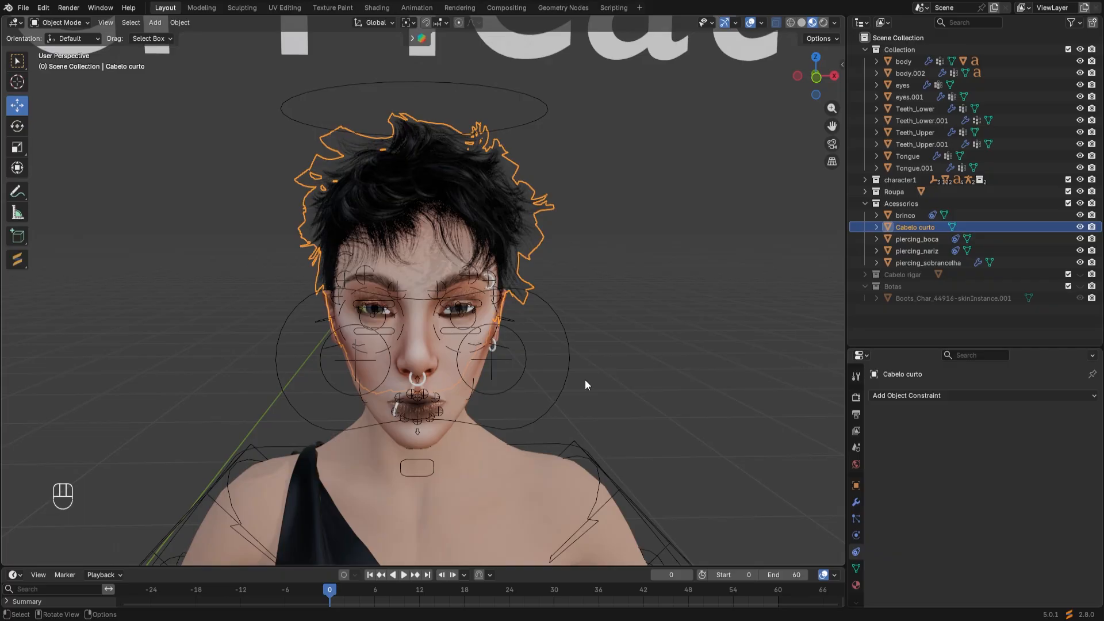
scroll(585, 385, down, 1)
scroll(584, 386, up, 1)
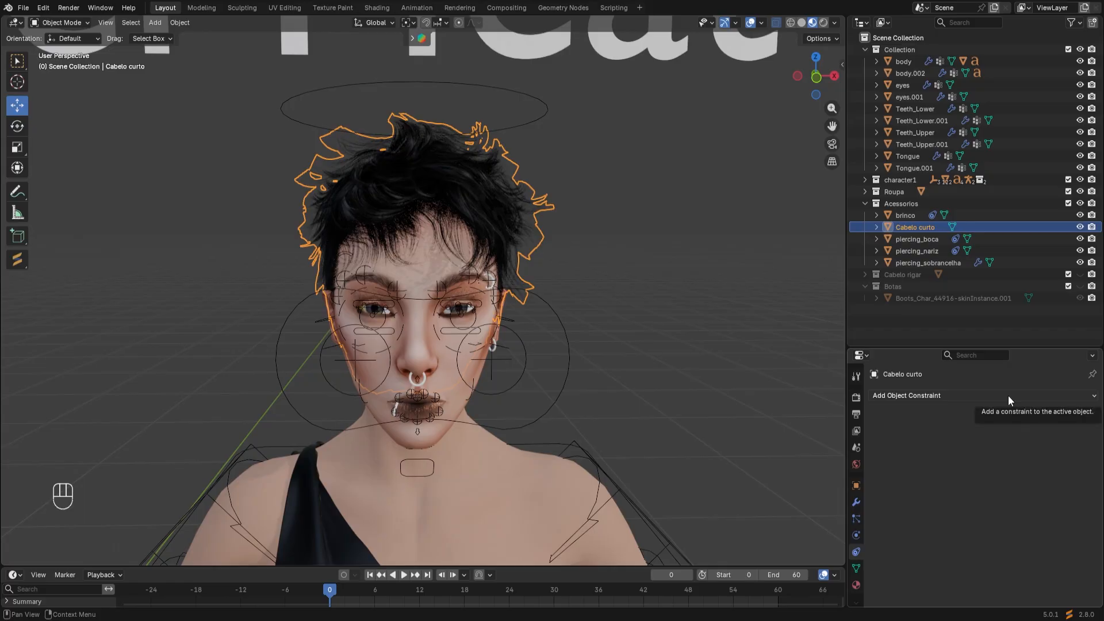
Add a Child Of constraint to the Cabelo curto hair object and target it to the armature rig.001
mouse_move(530, 339)
middle_down()
mouse_move(398, 343)
mouse_move(529, 335)
middle_up()
click(1035, 395)
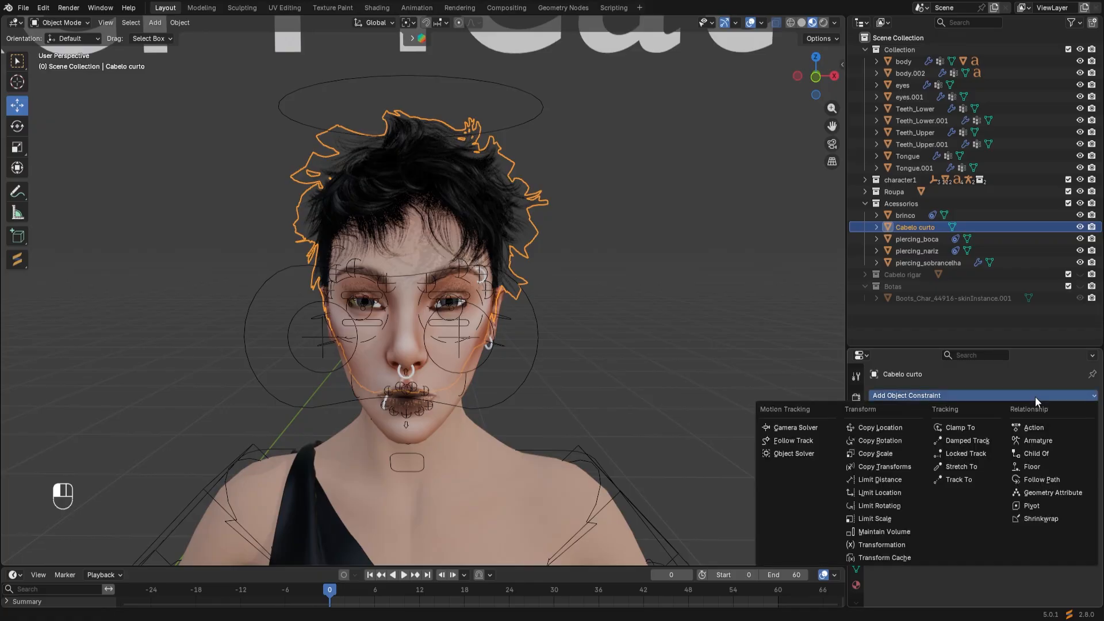
click(1035, 454)
click(1076, 432)
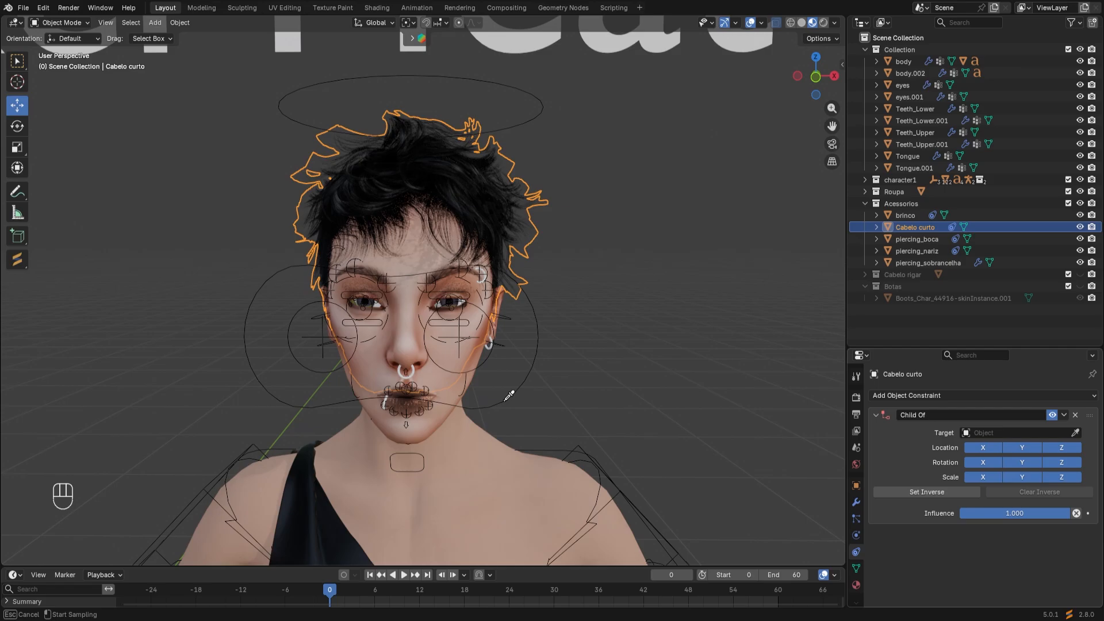
click(504, 401)
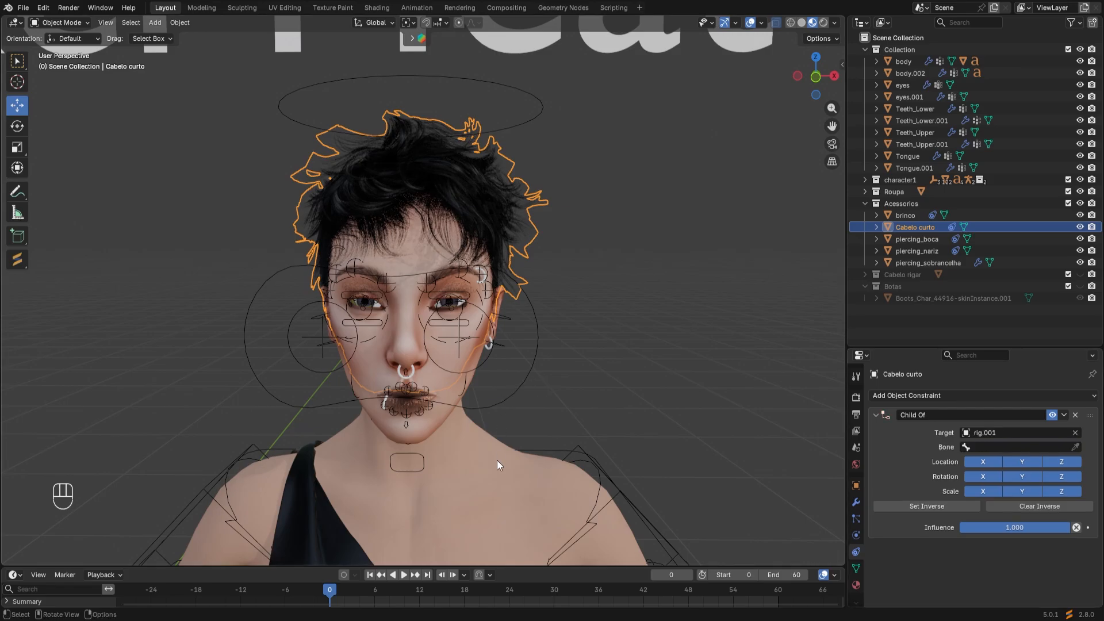
Set the hair constraint's bone to c_head.x and apply Set Inverse
click(1017, 448)
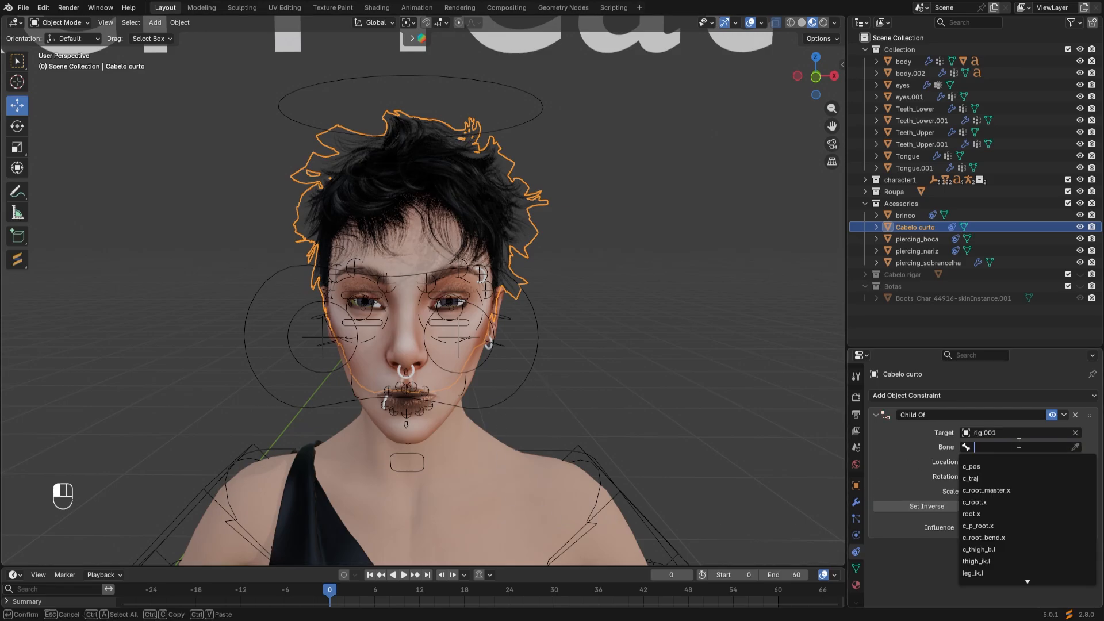
text(c_hea)
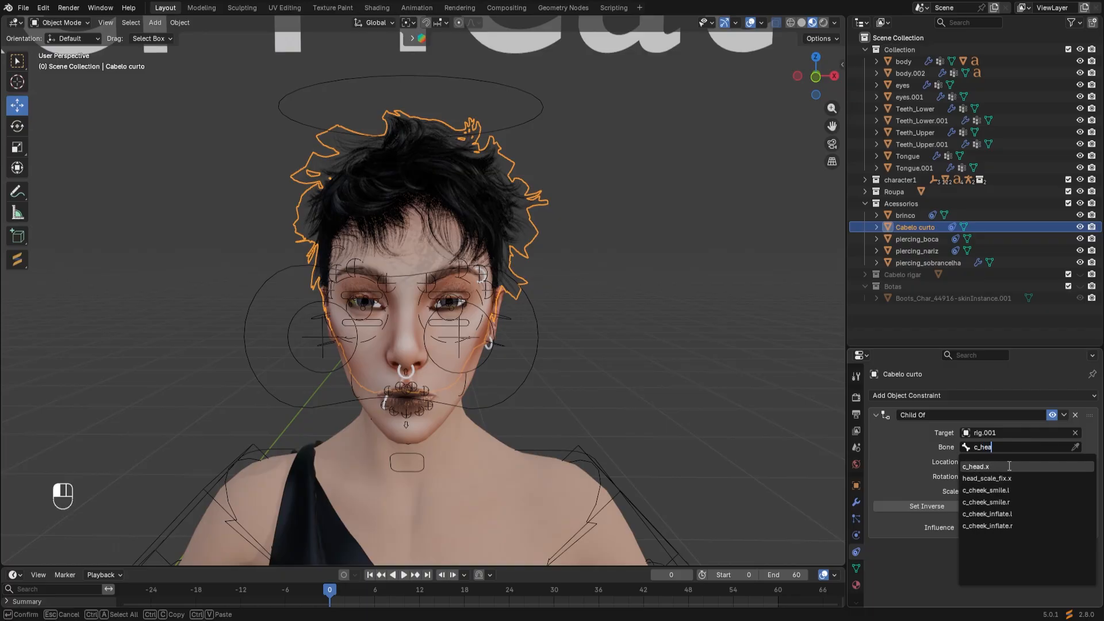
click(1009, 466)
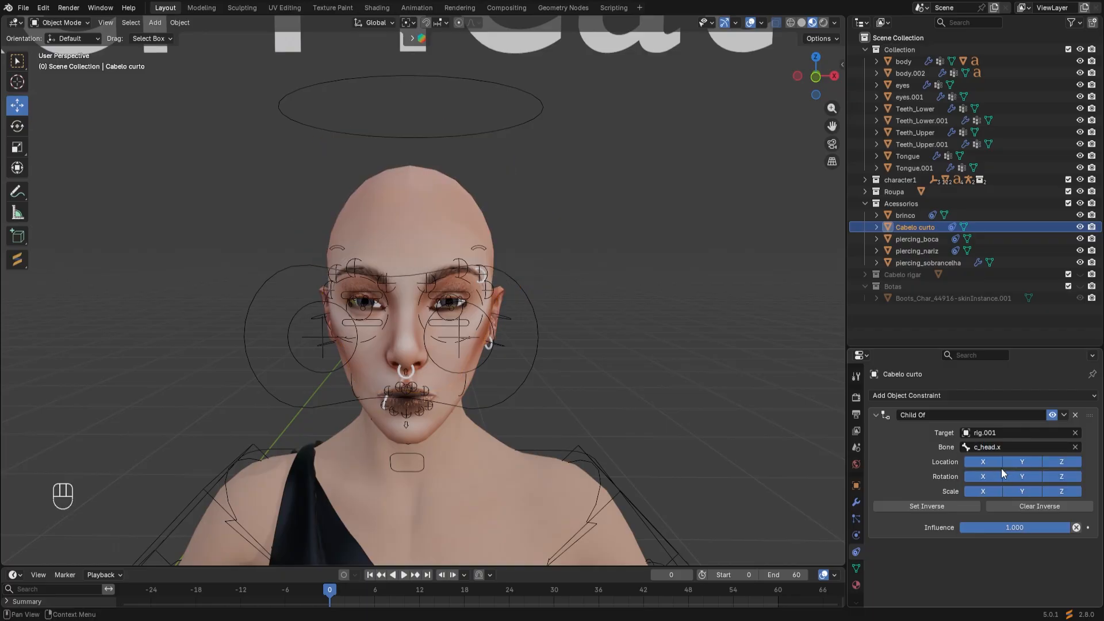
click(936, 505)
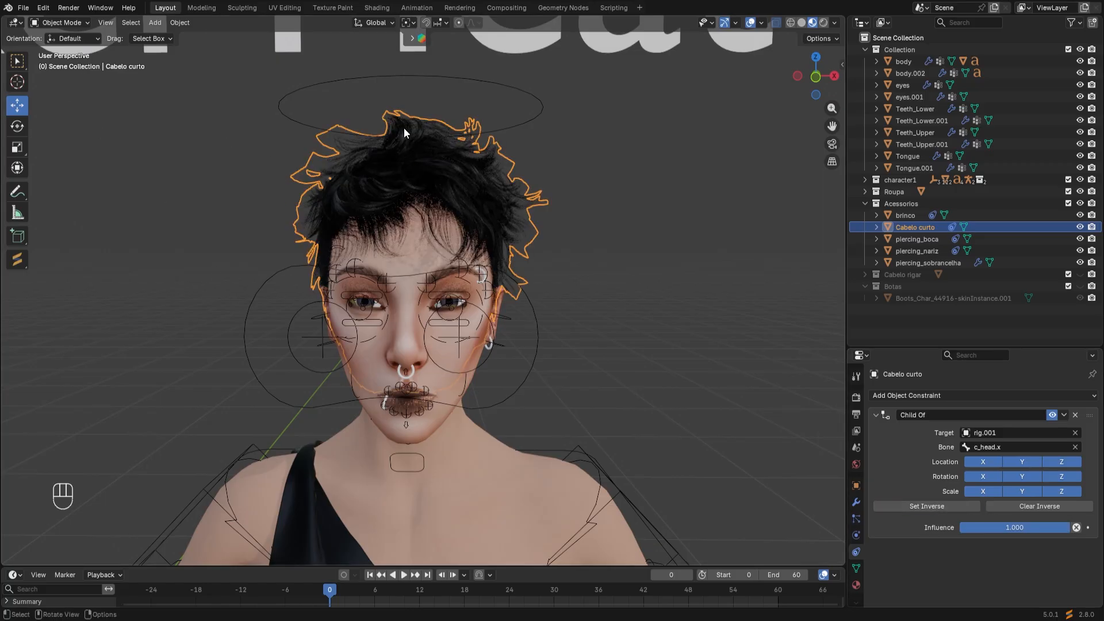
In Pose Mode on rig.001, try moving, tilting and turning the head control c_head.x to test whether the hair follows
click(504, 127)
click(61, 23)
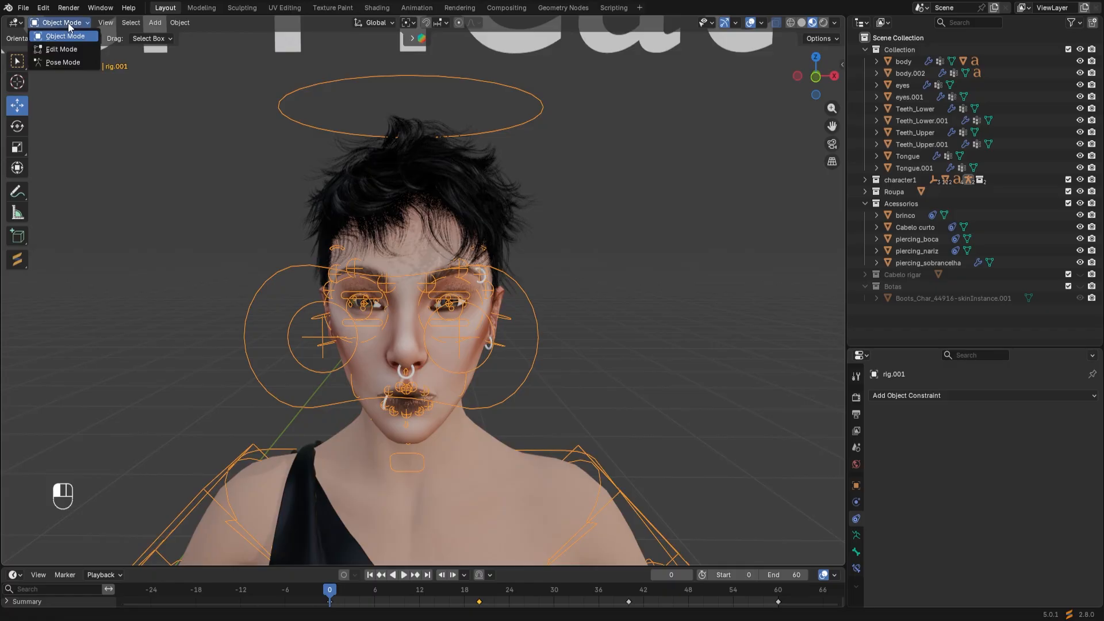
click(64, 62)
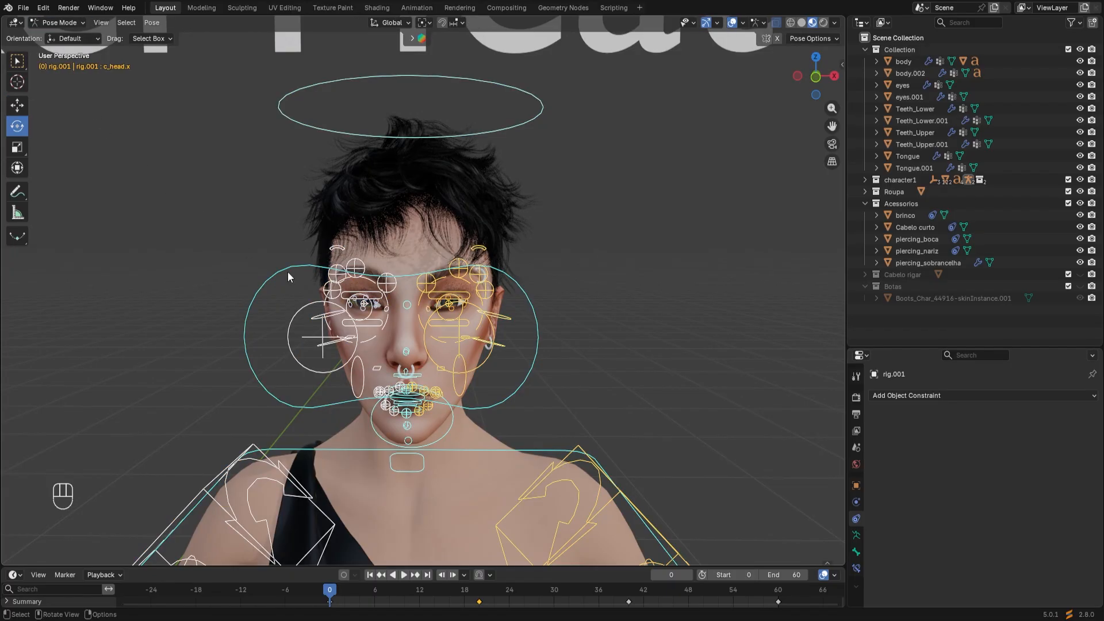
click(459, 139)
key(g)
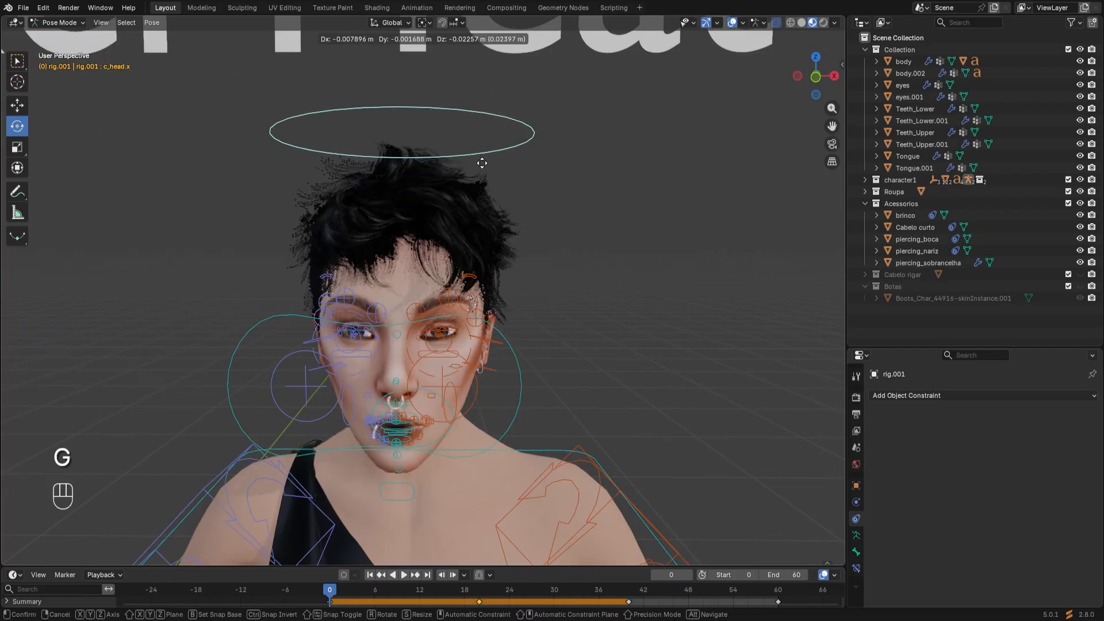
right_click(474, 159)
key(r)
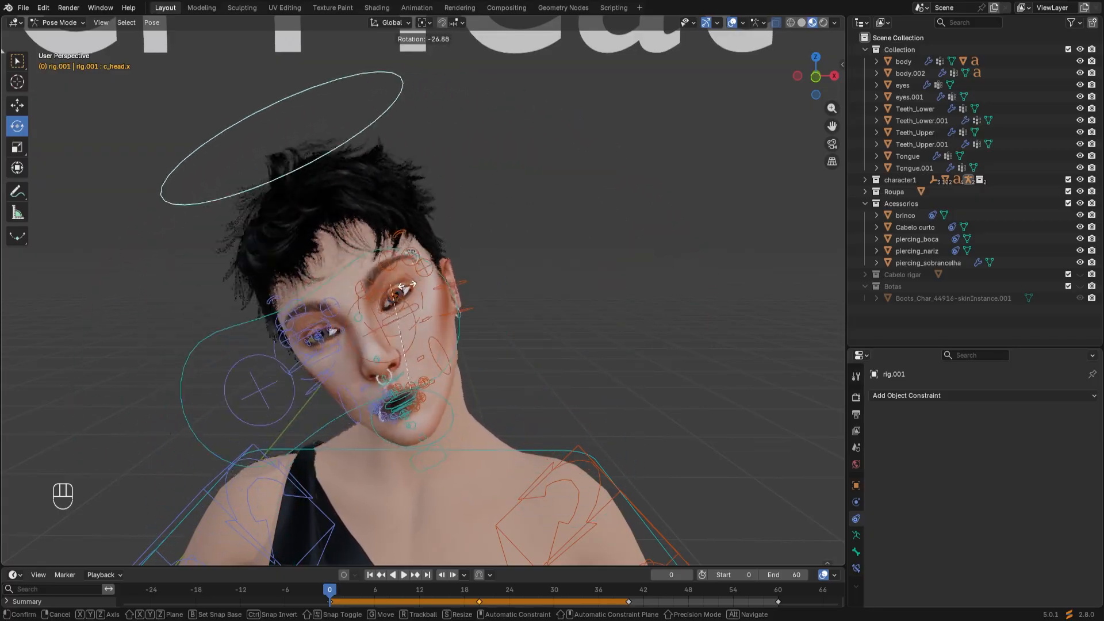
right_click(397, 322)
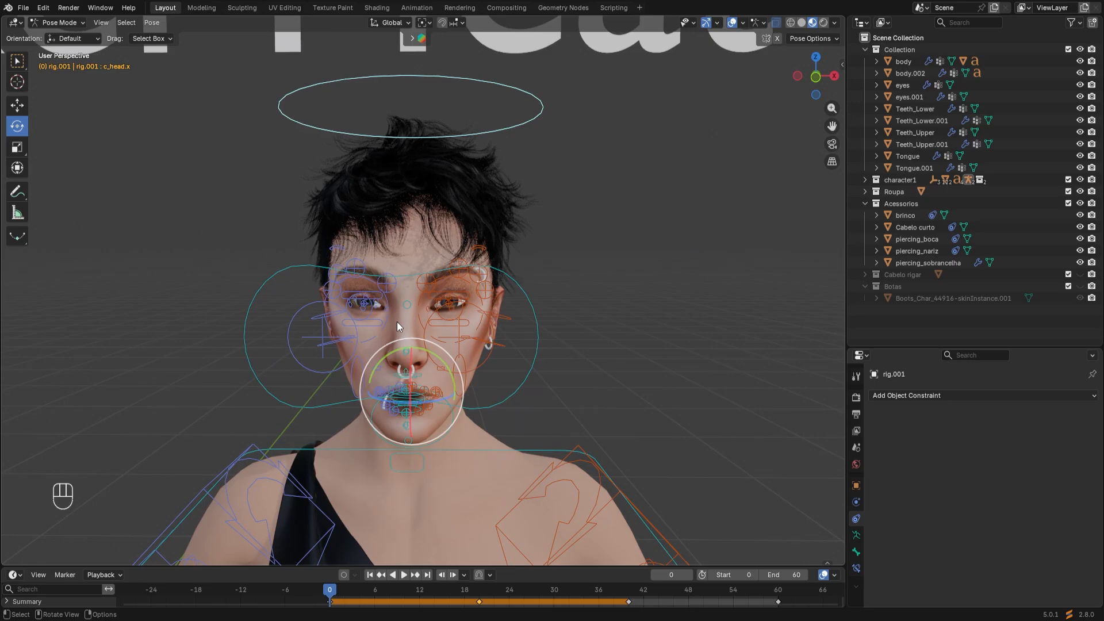
drag(427, 401, 402, 399)
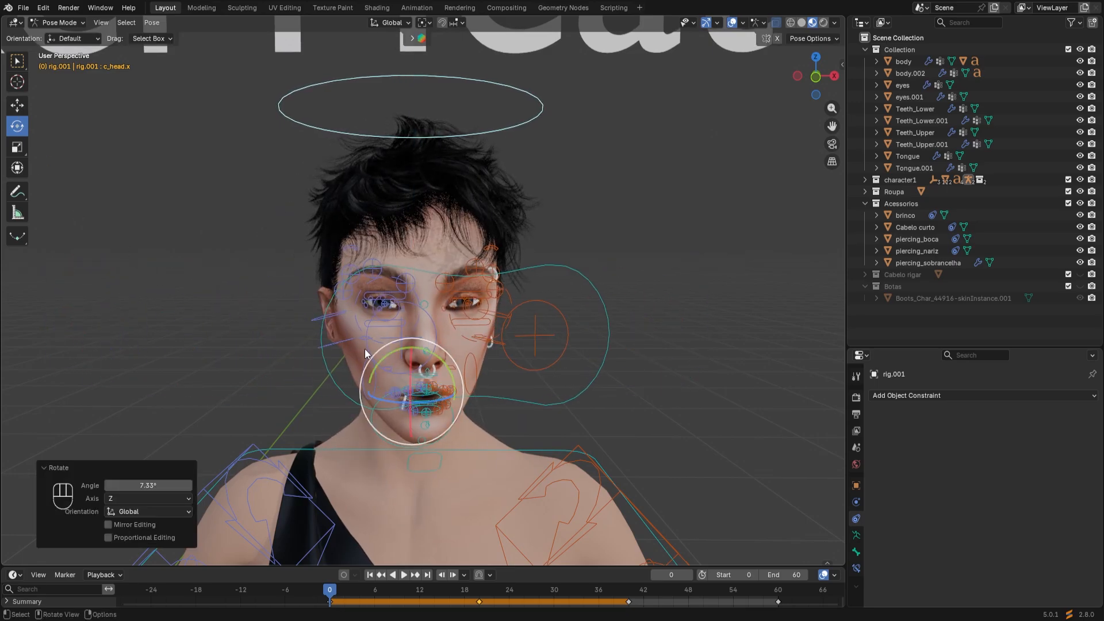
Clear the user transforms of all the rig's bones and return to Object Mode
key(a)
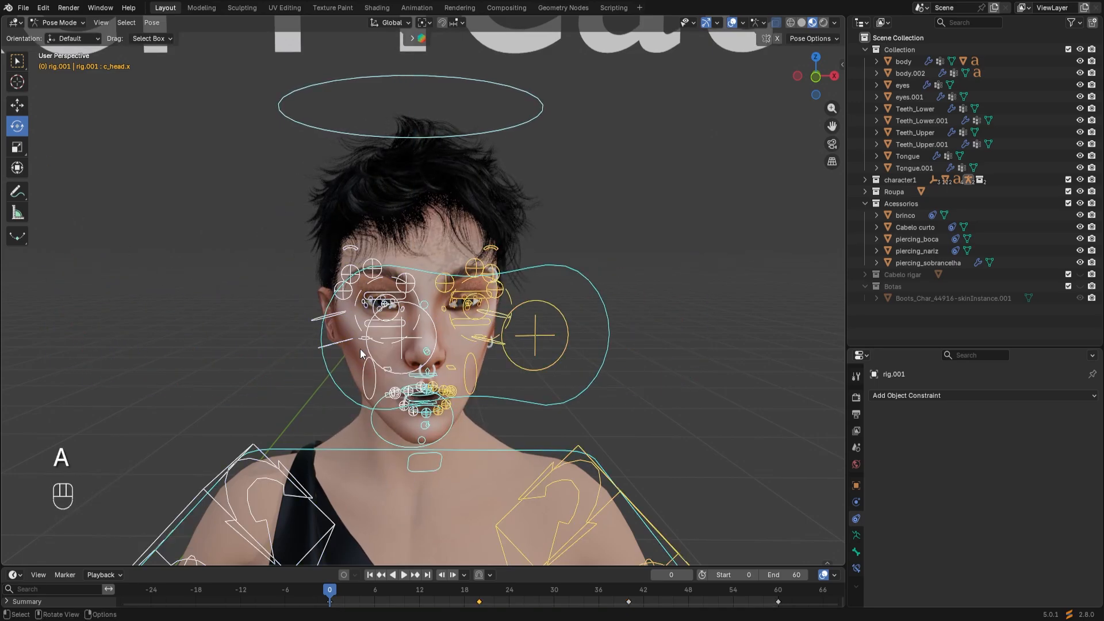
right_click(462, 395)
click(461, 395)
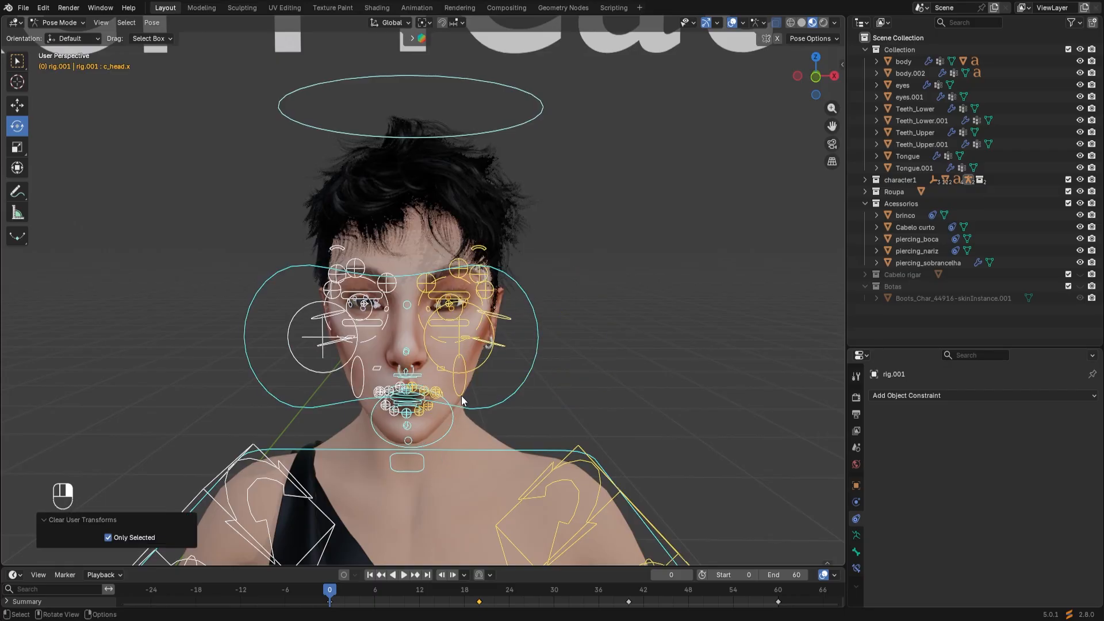
click(75, 23)
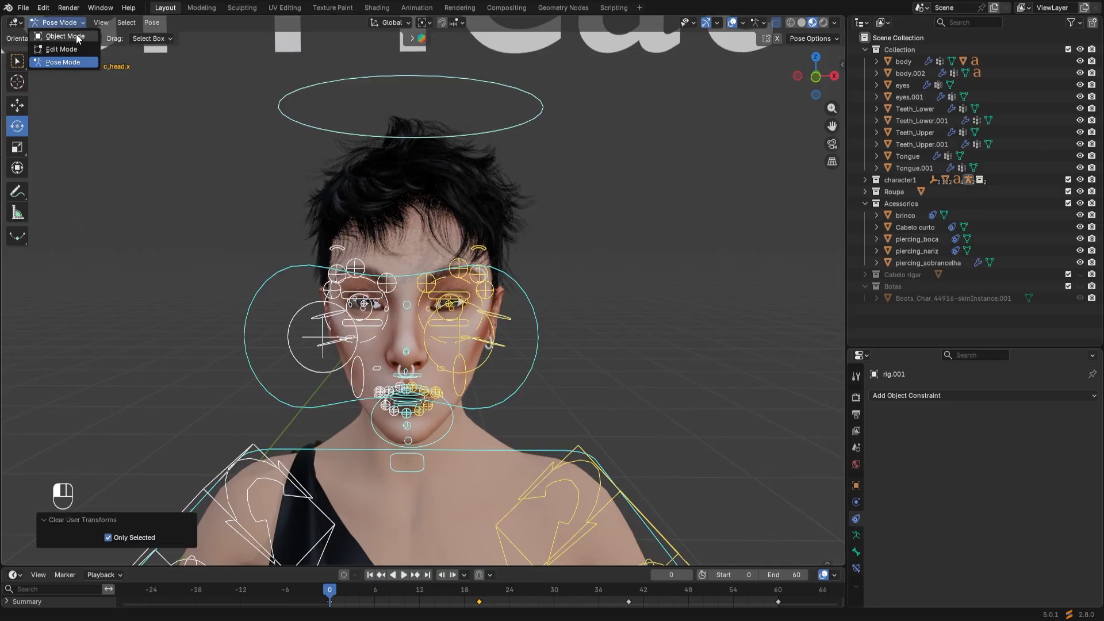
click(76, 34)
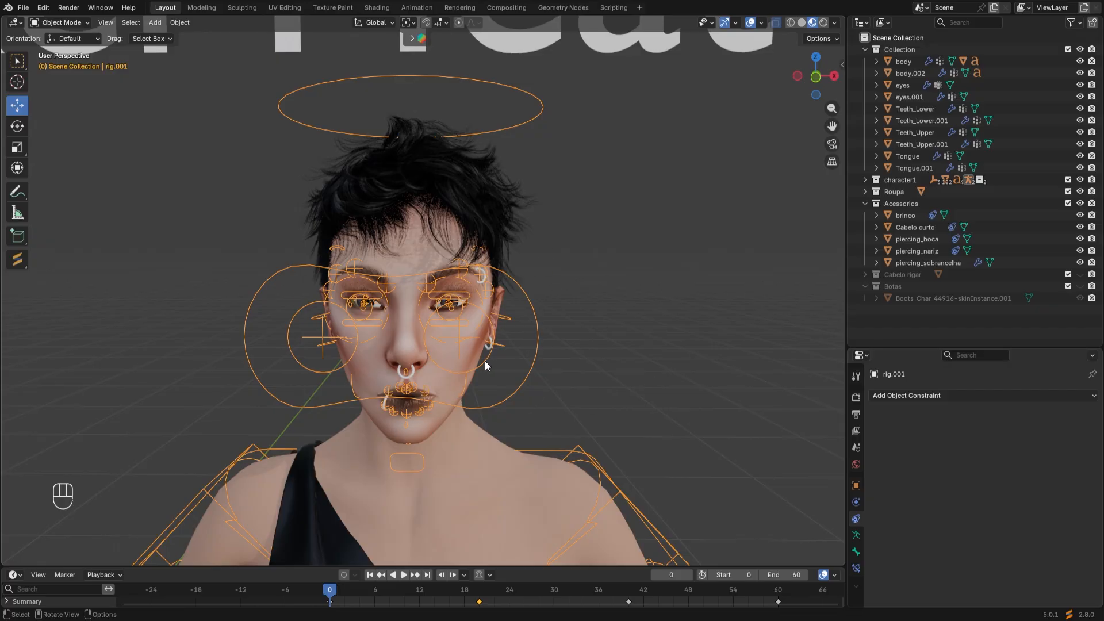
Make the hidden Botas collection visible on the character's legs
scroll(562, 294, down, 2)
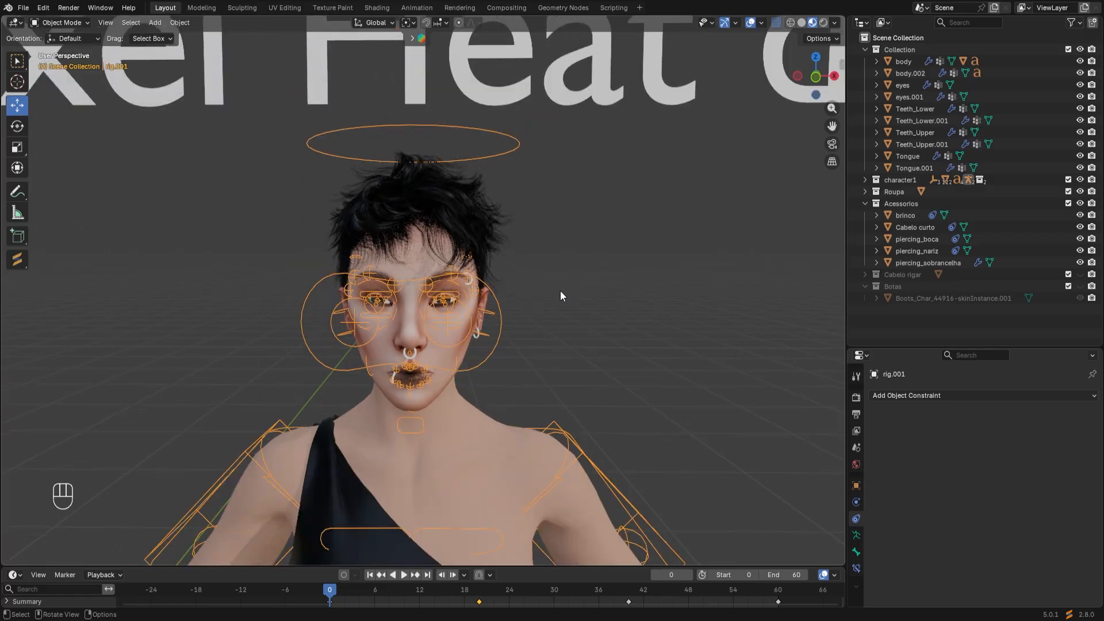
scroll(561, 296, up, 2)
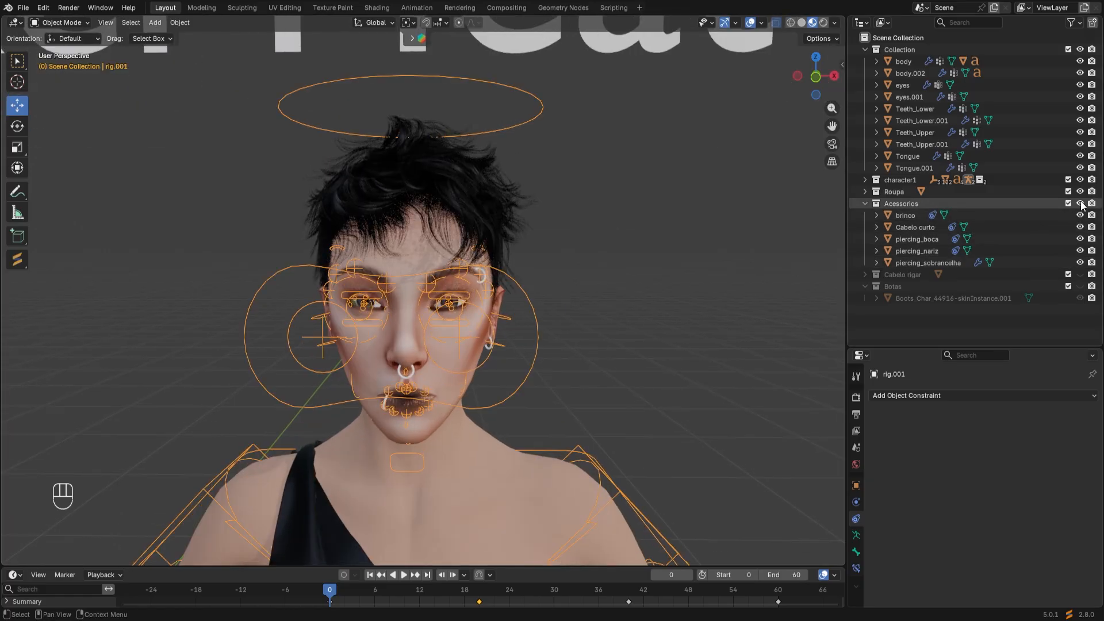
shift+middle_drag(551, 393, 554, 282)
scroll(554, 282, down, 2)
scroll(541, 334, down, 3)
shift+middle_drag(521, 386, 518, 167)
scroll(468, 476, down, 2)
shift+middle_drag(468, 475, 484, 363)
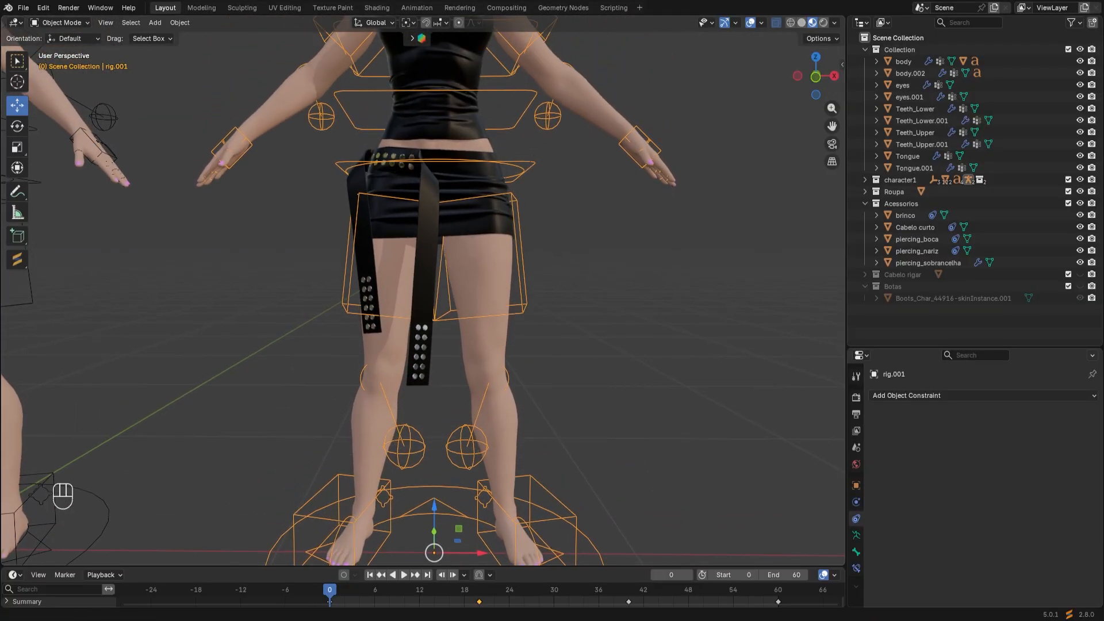
click(1080, 287)
Examine from several angles how the boots fit over the body's lower legs and feet
scroll(323, 463, down, 3)
scroll(406, 477, up, 3)
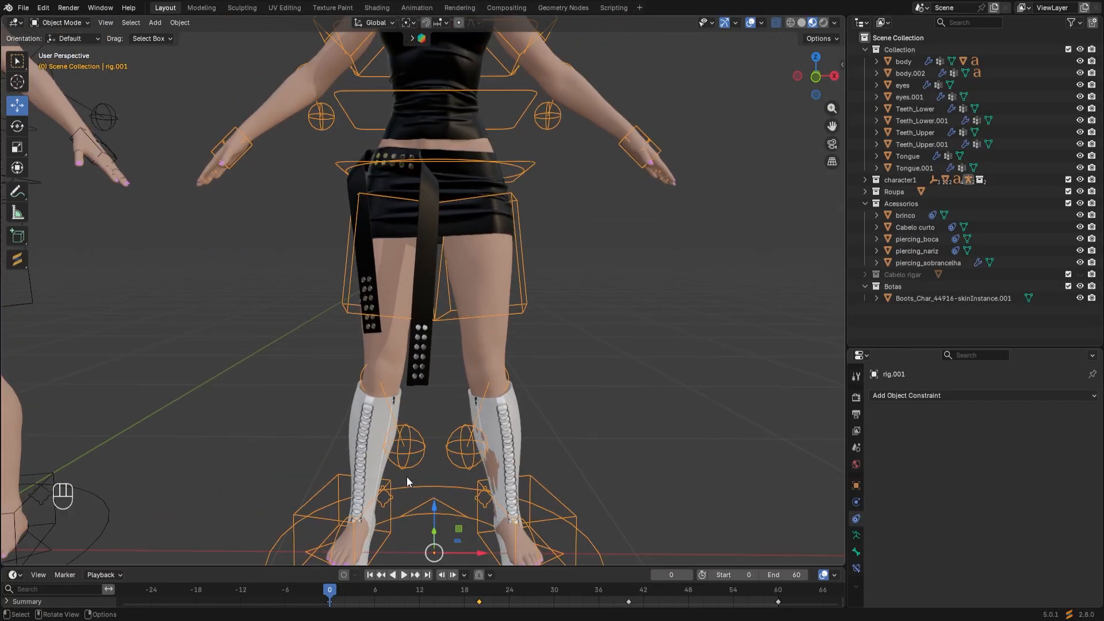
scroll(434, 453, down, 1)
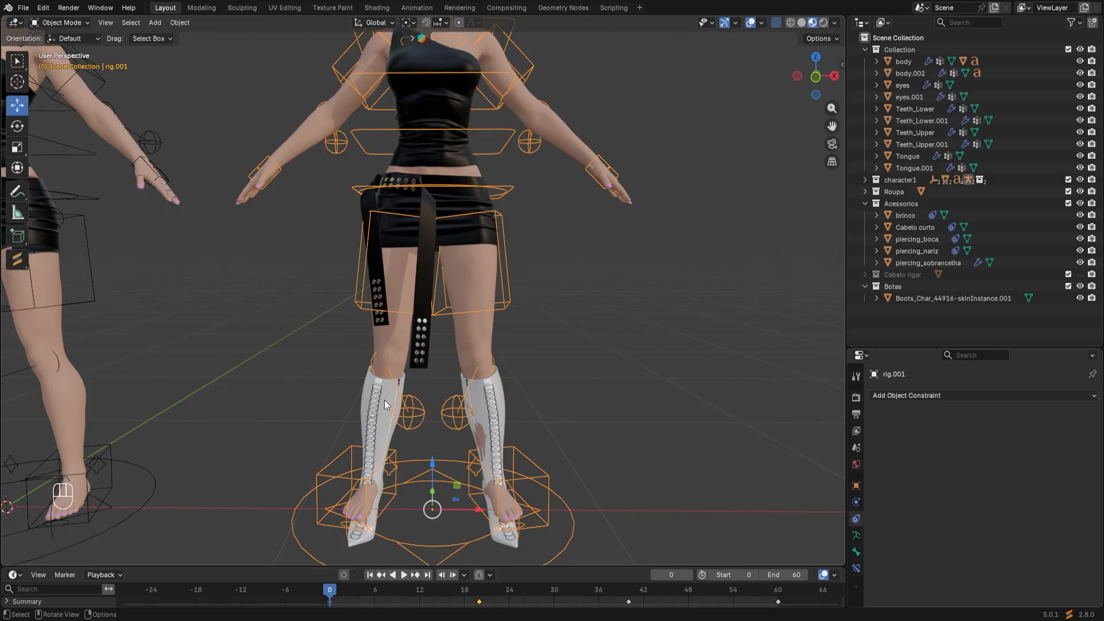
shift+middle_drag(387, 429, 481, 319)
scroll(483, 322, up, 3)
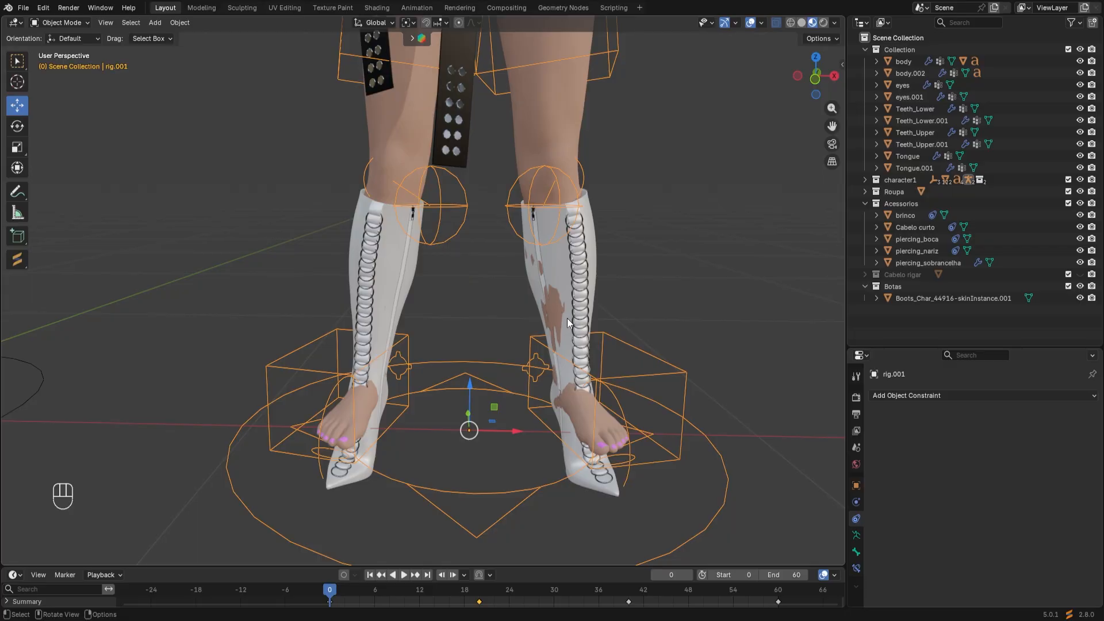
mouse_move(567, 322)
middle_down()
mouse_move(531, 312)
mouse_move(556, 326)
middle_up()
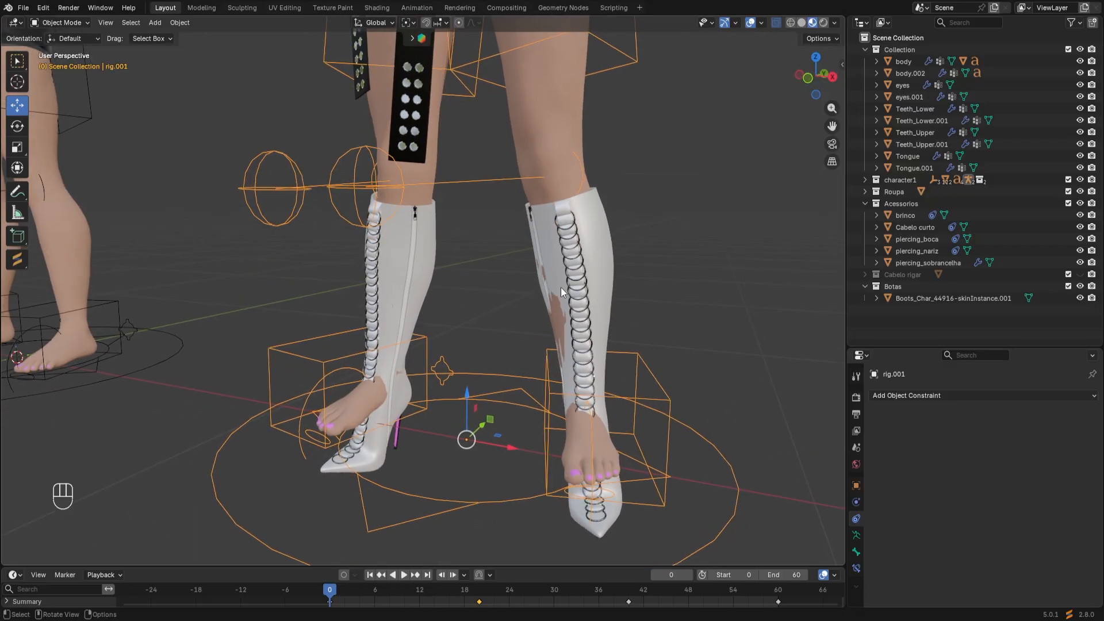
middle_drag(552, 316, 542, 350)
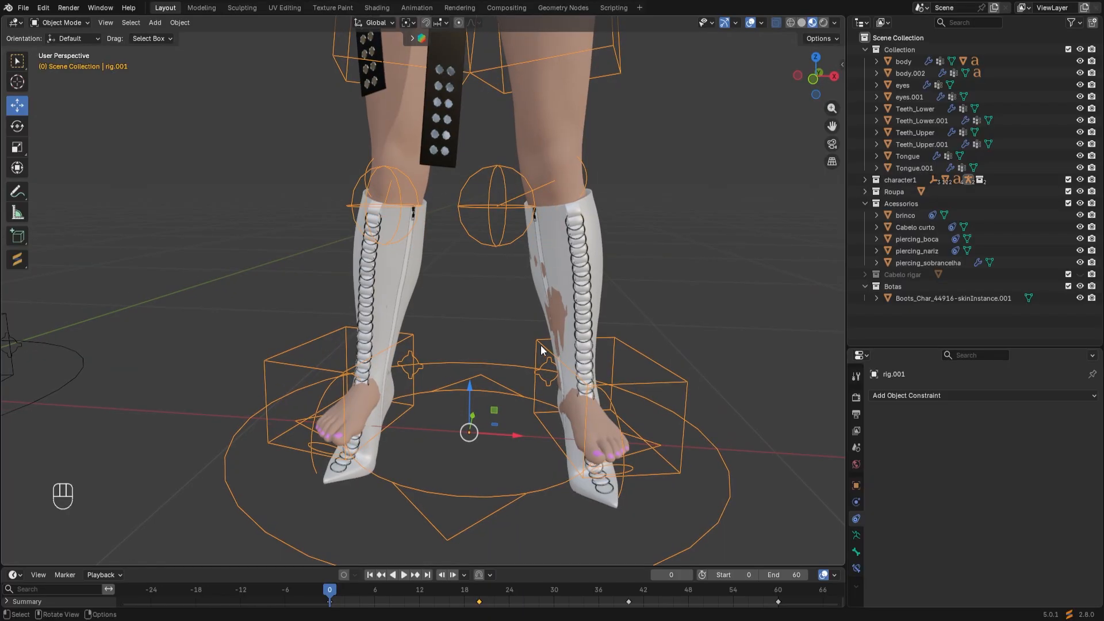
middle_drag(541, 345, 549, 313)
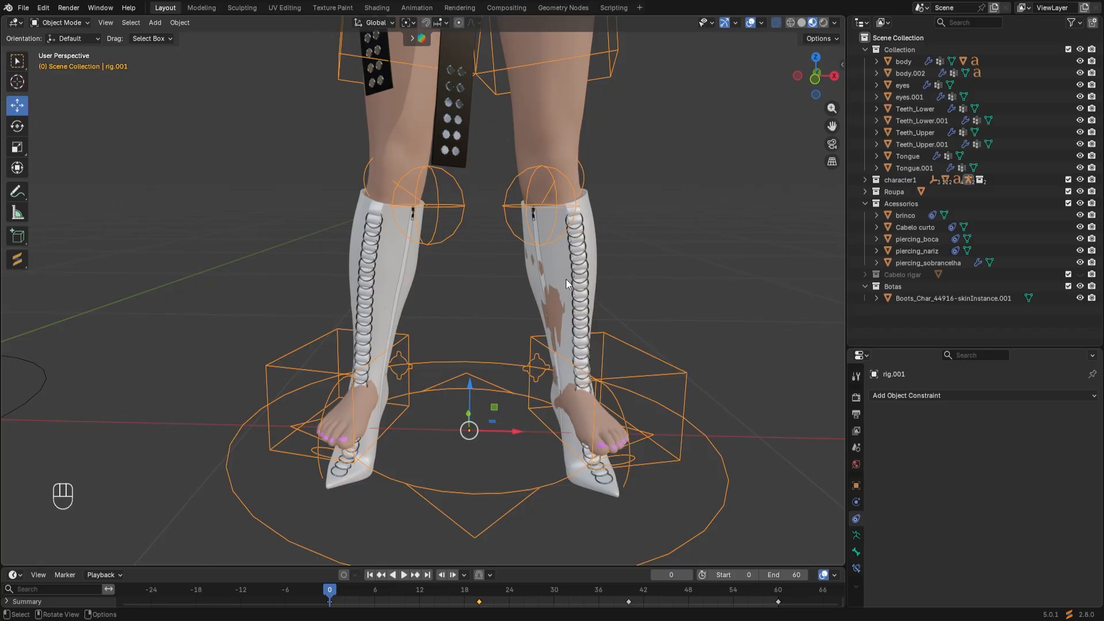
In Edit Mode on body.002, select the faces of both feet and lower legs up to just below the boot tops
click(555, 114)
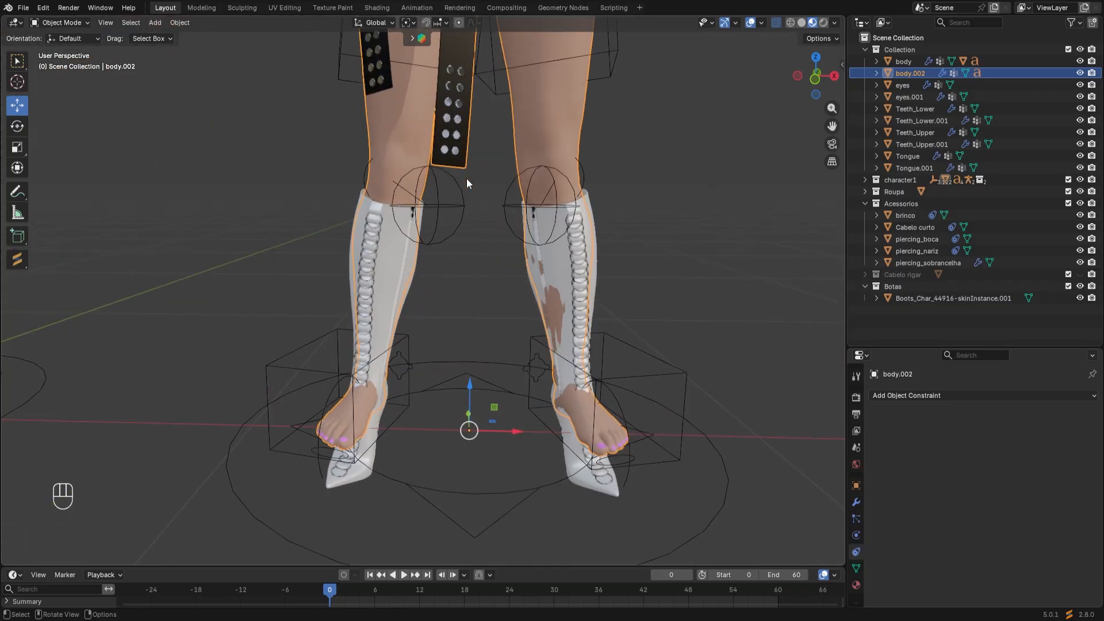
click(56, 21)
click(62, 49)
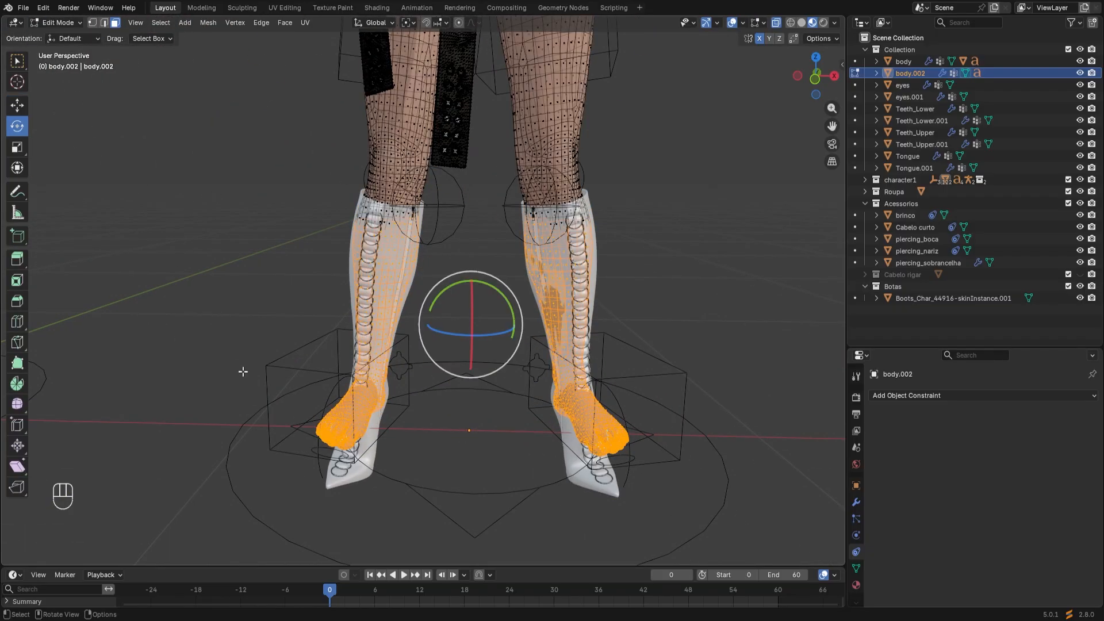
click(442, 455)
middle_drag(458, 414, 460, 394)
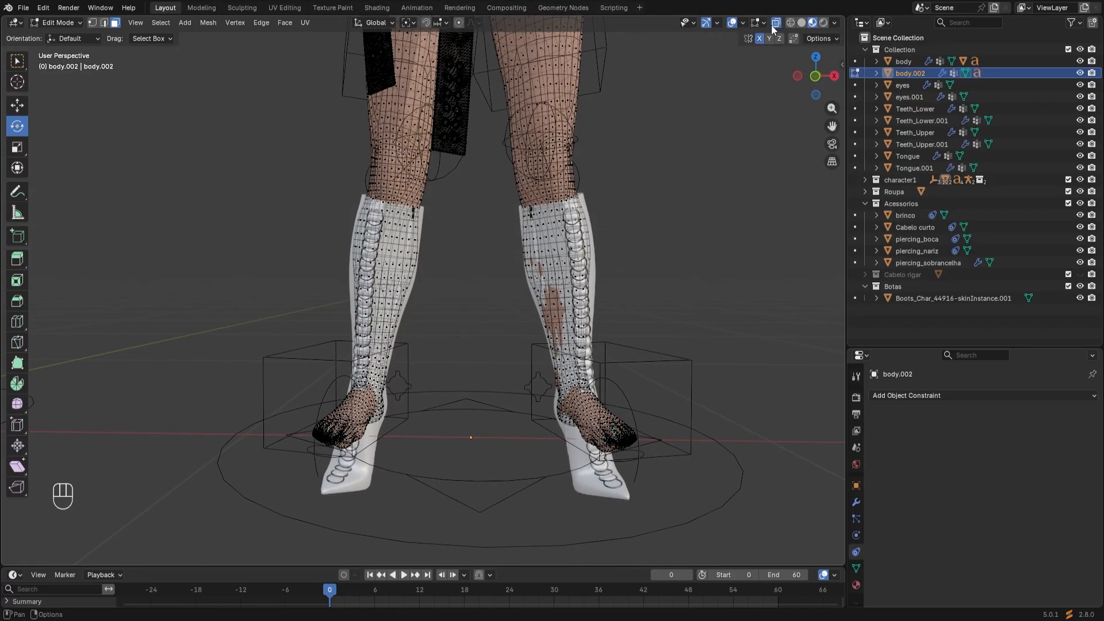
drag(729, 525, 176, 226)
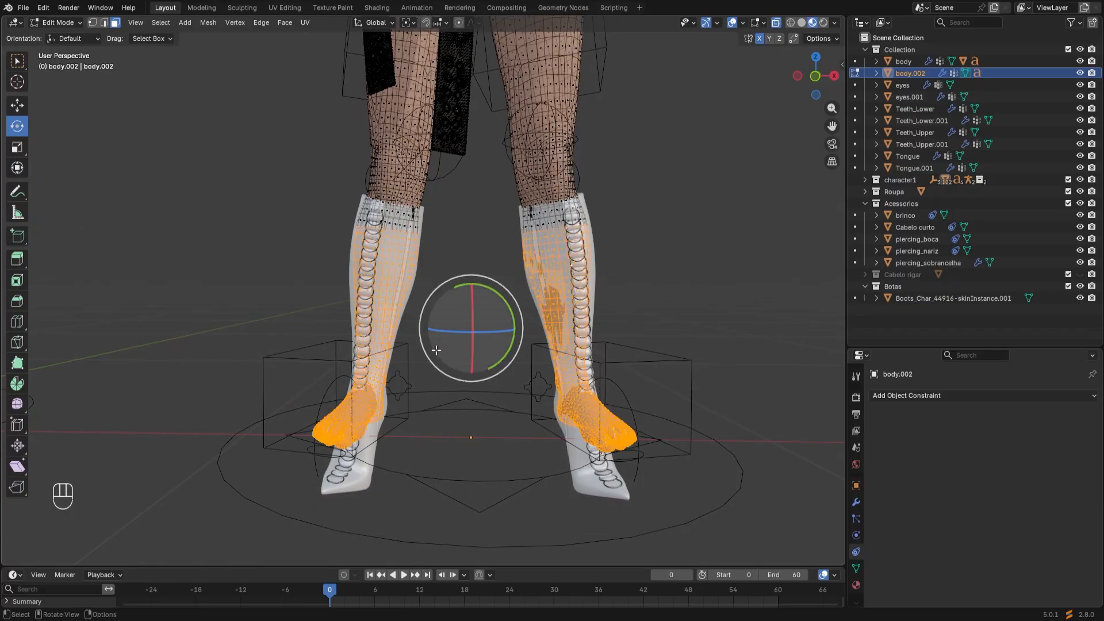
mouse_move(436, 349)
middle_down()
mouse_move(180, 337)
mouse_move(280, 320)
mouse_move(448, 350)
middle_up()
Create a vertex group named Esconder on body.002 and assign the selected leg and foot vertices to it
click(856, 568)
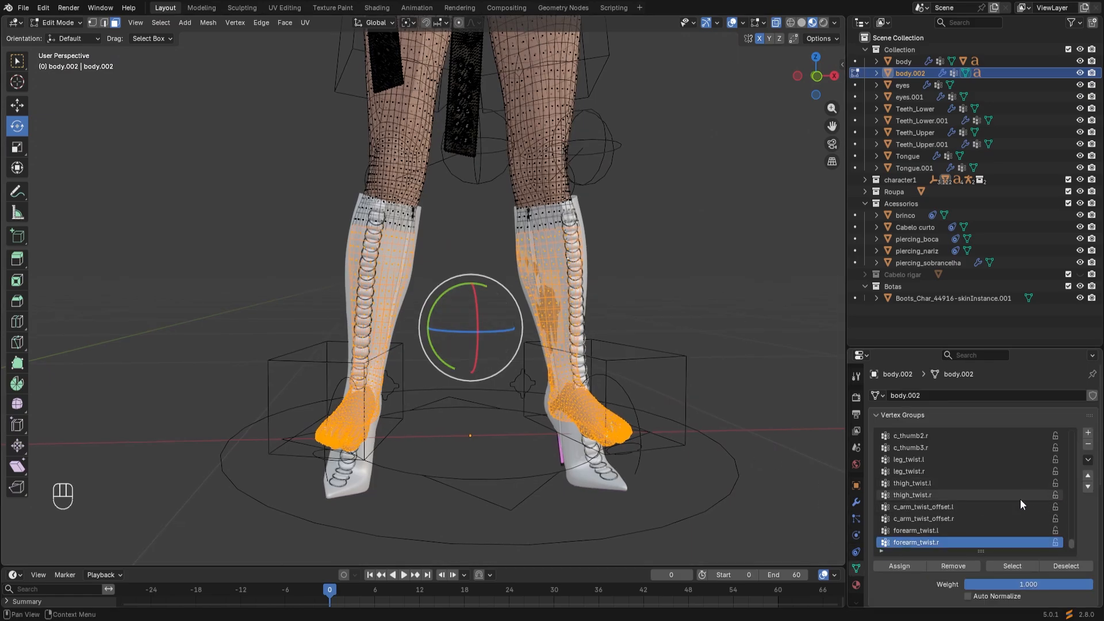
click(1088, 435)
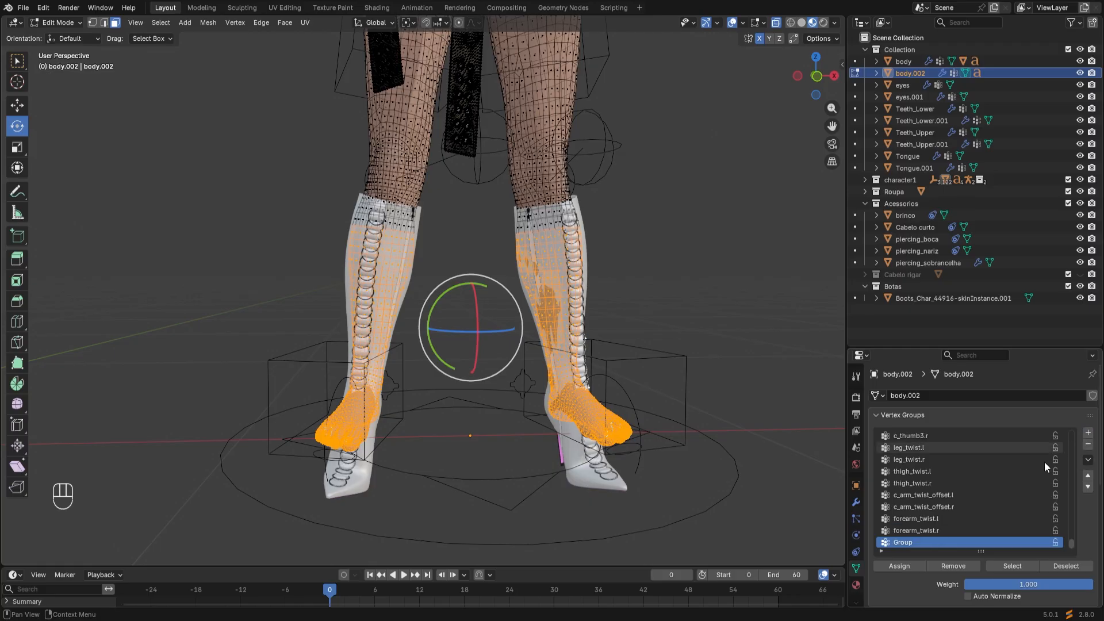
double_click(908, 544)
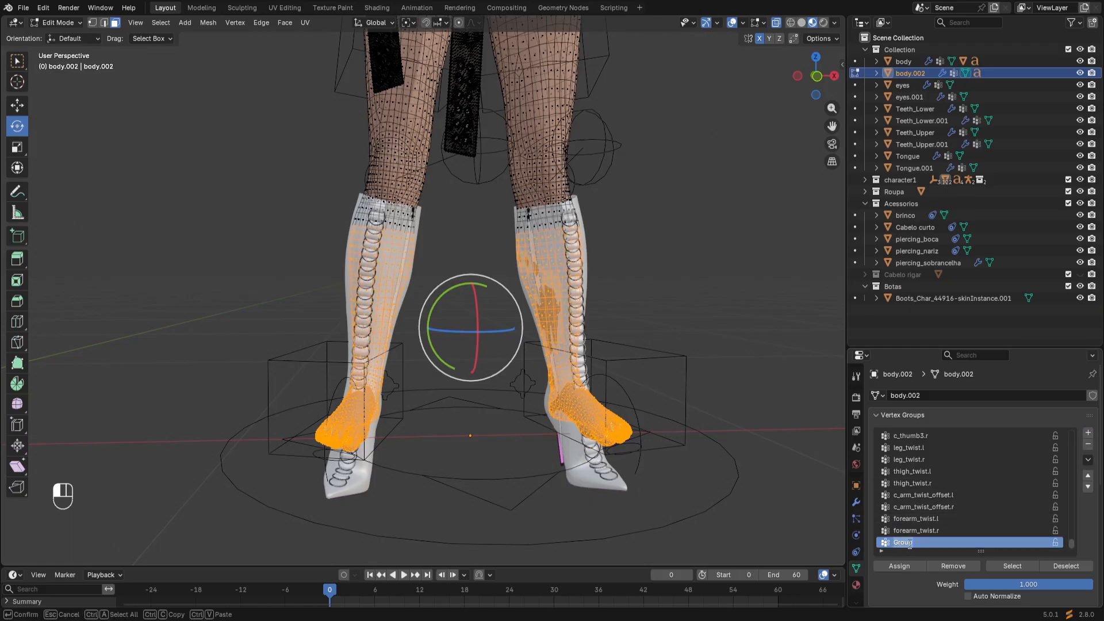
text(Esconder)
click(909, 588)
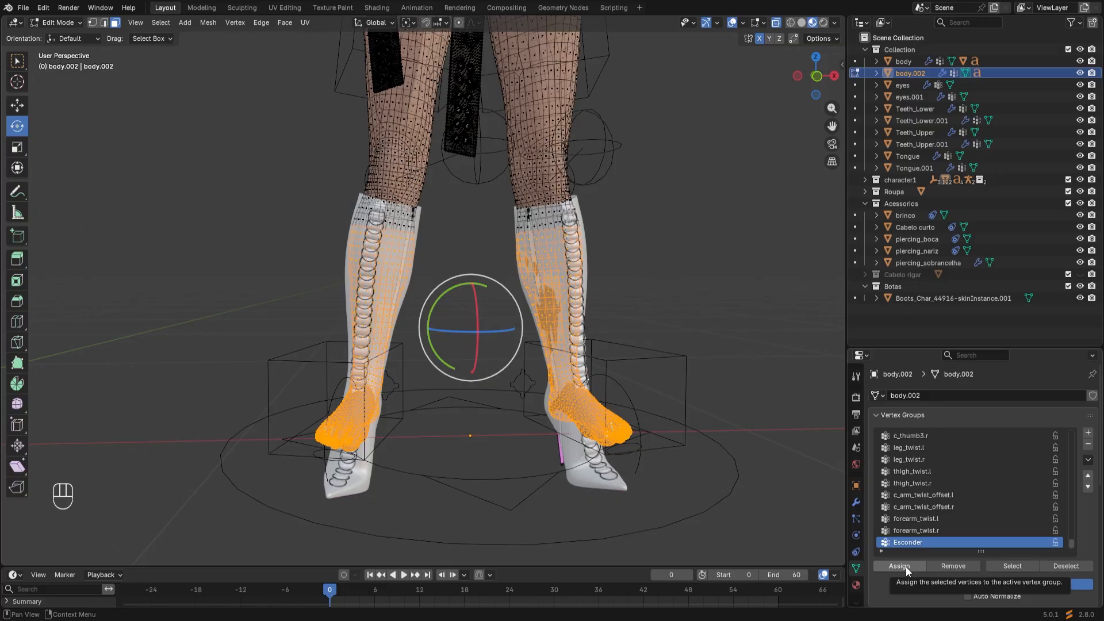
click(907, 566)
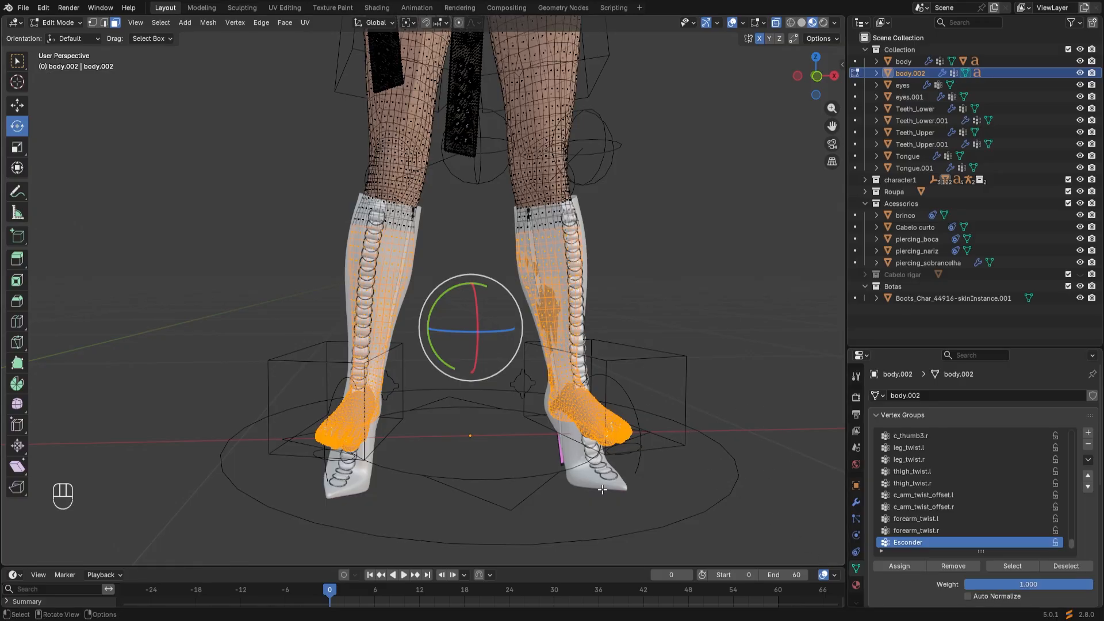
Check the Esconder group on body.002 by deselecting and reselecting its vertices, and return to Object Mode
click(1066, 566)
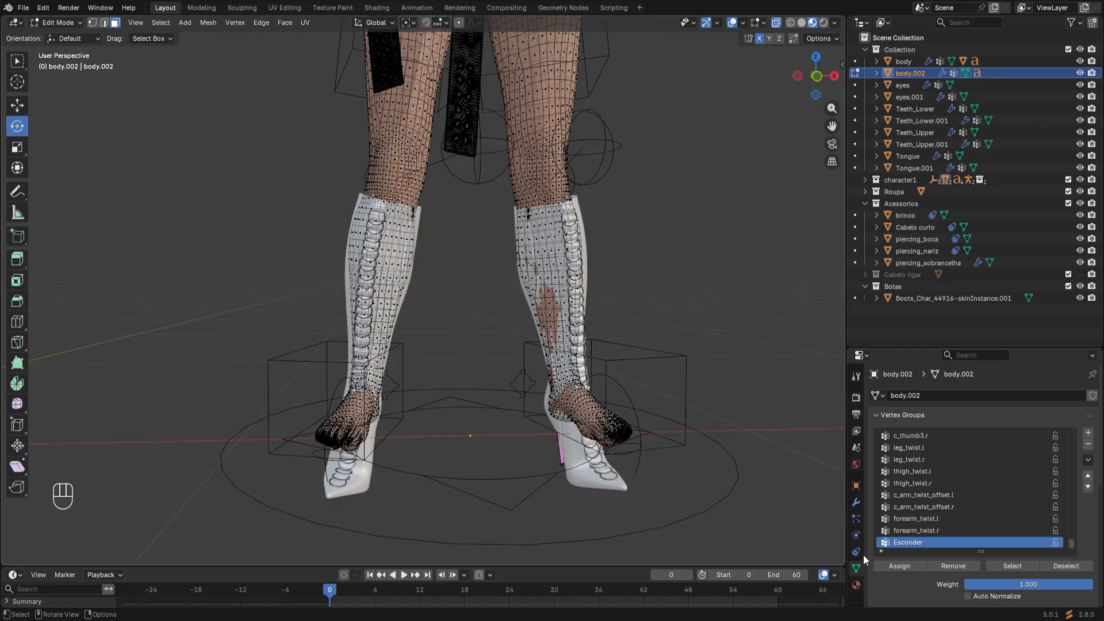
click(1012, 566)
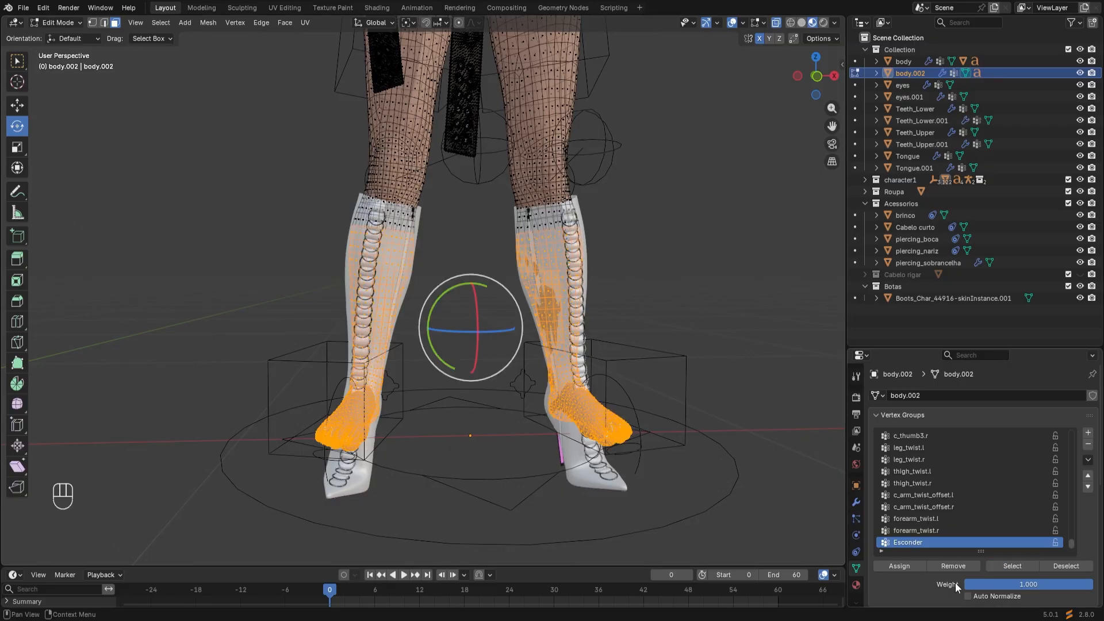
click(717, 261)
click(64, 23)
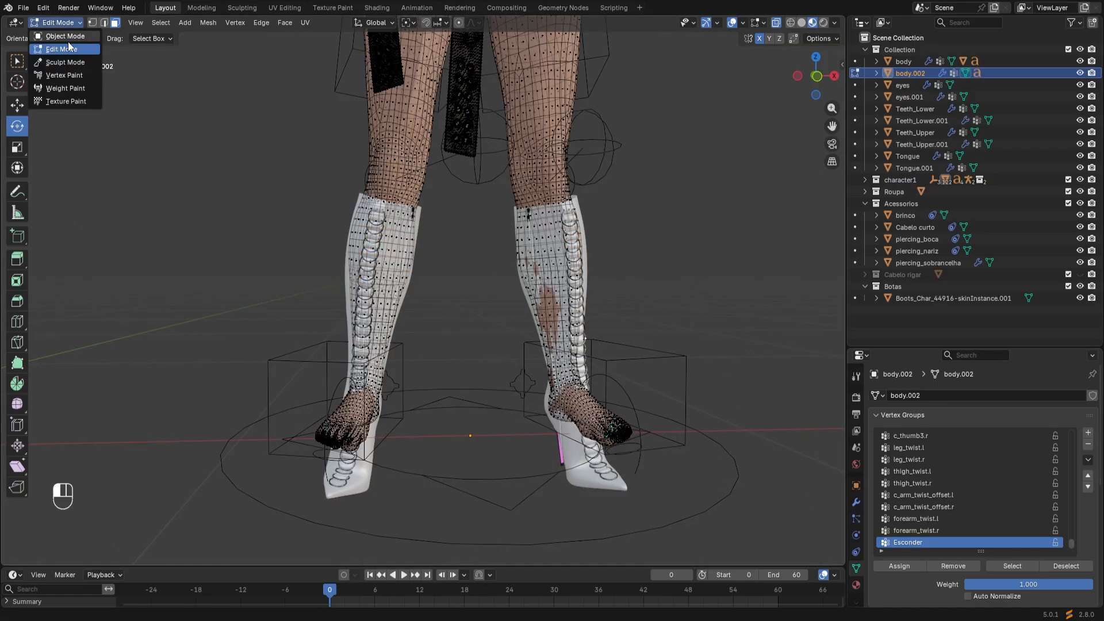
click(68, 35)
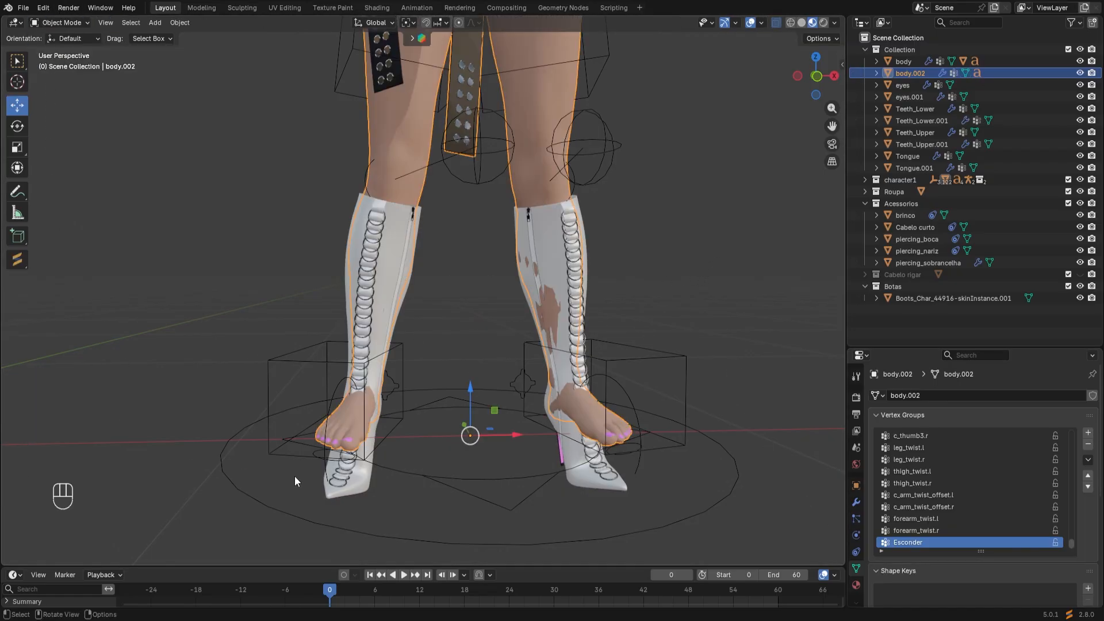
click(391, 253)
click(394, 146)
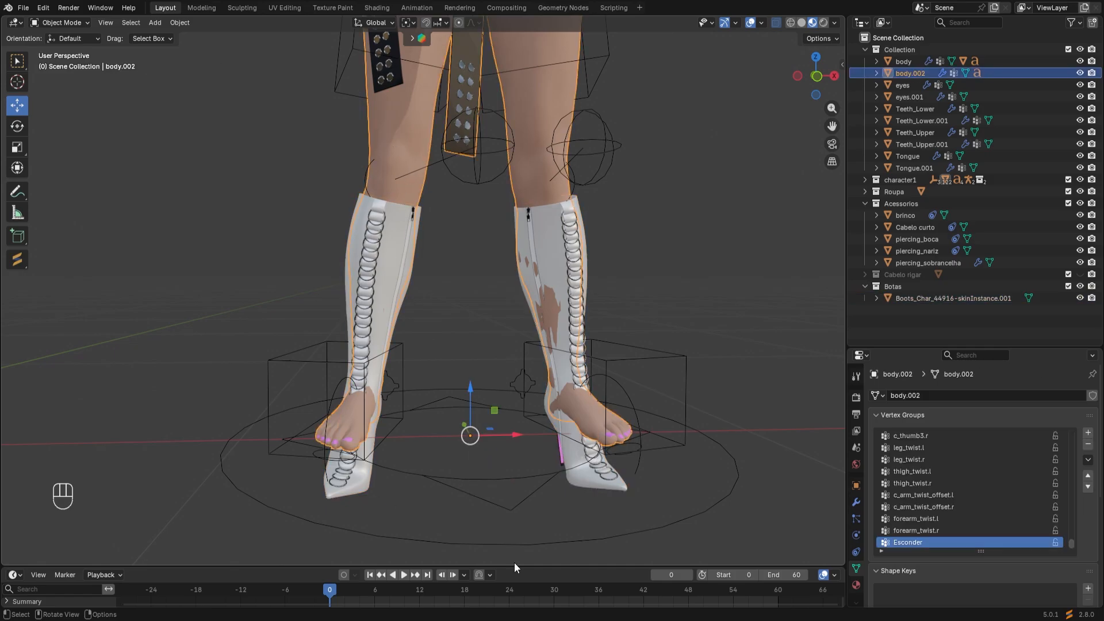
Add a Mask modifier to body.002 using the Esconder vertex group, with the group inverted to hide the legs inside the boots
click(856, 504)
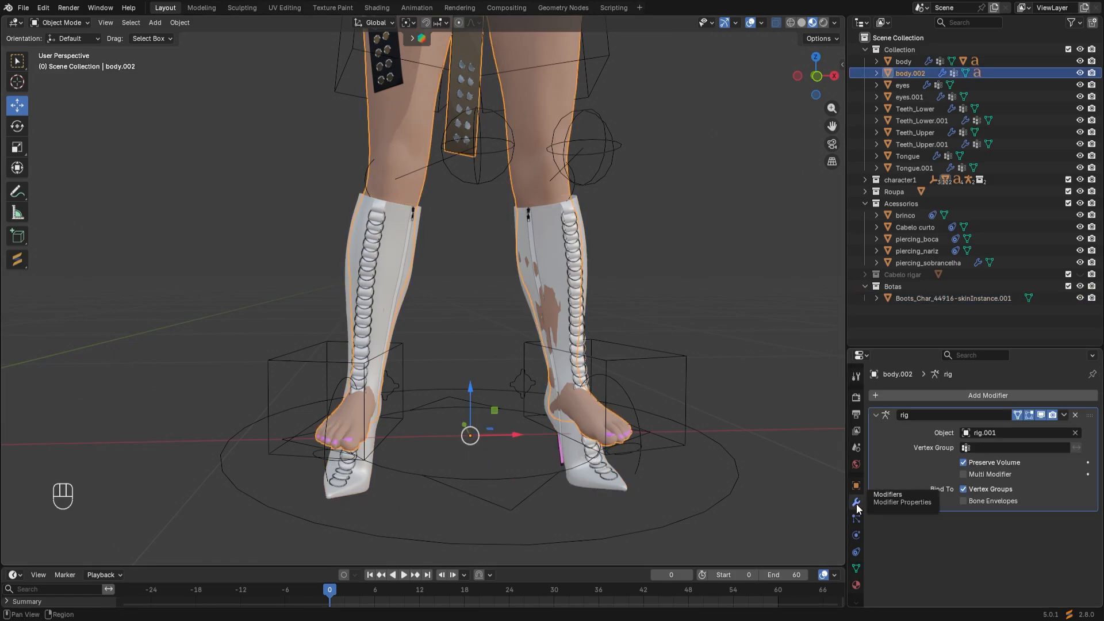
click(1027, 391)
mouse_move(1024, 391)
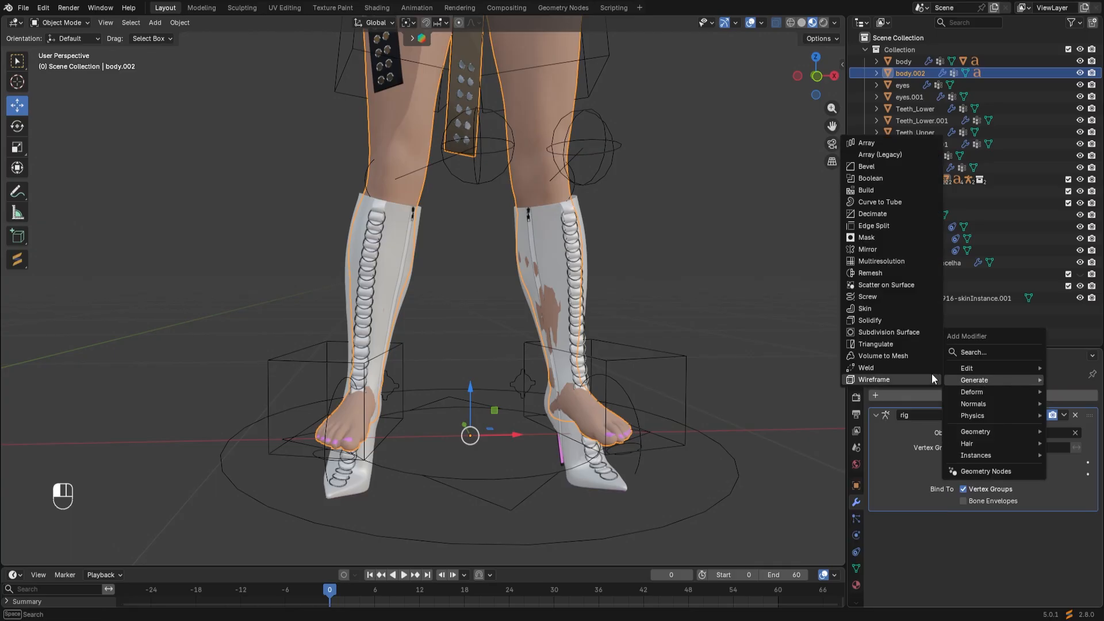
click(878, 239)
click(1005, 553)
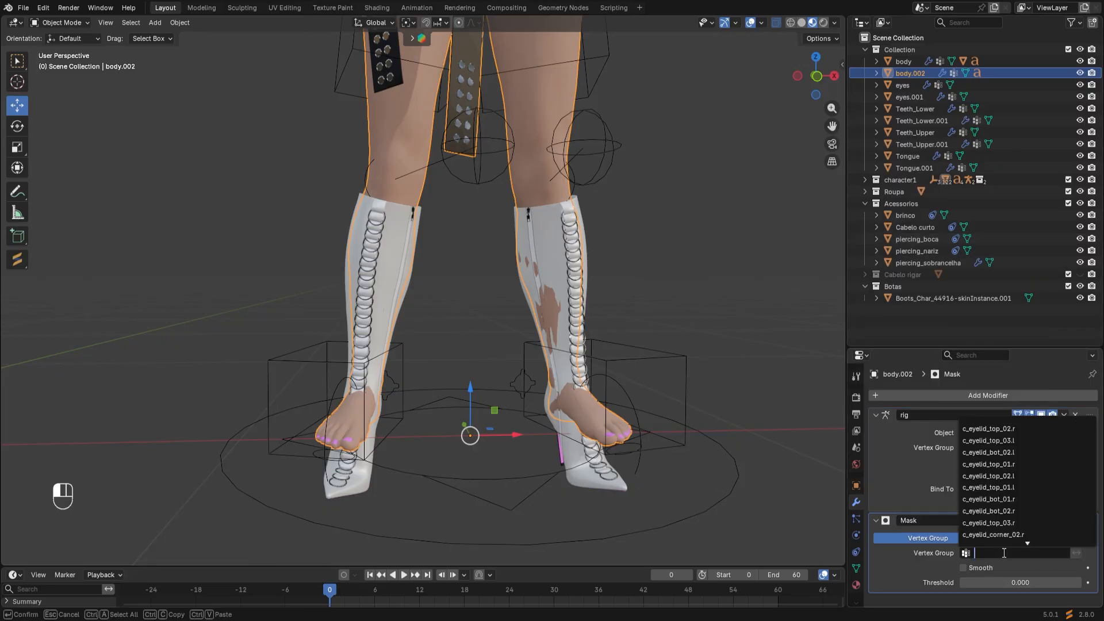
text(esco)
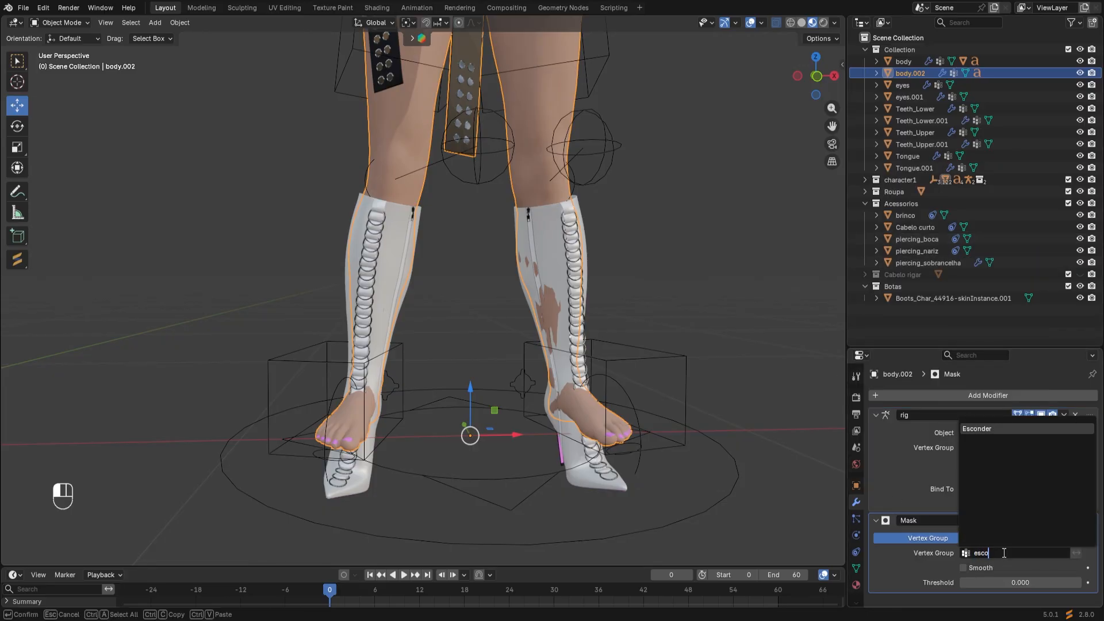
click(976, 429)
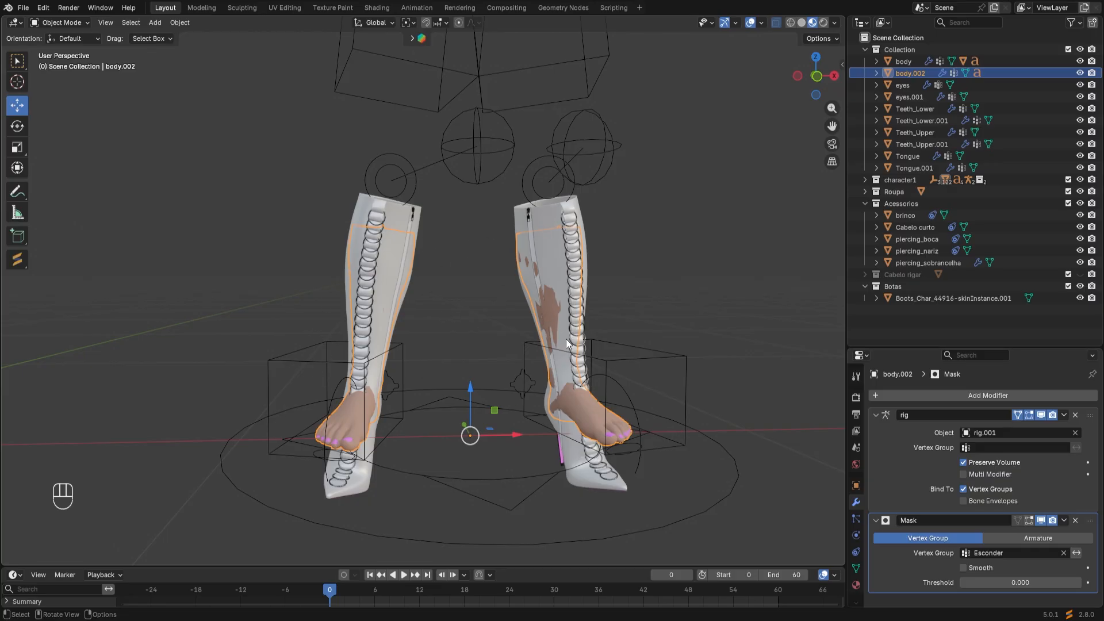
click(1076, 553)
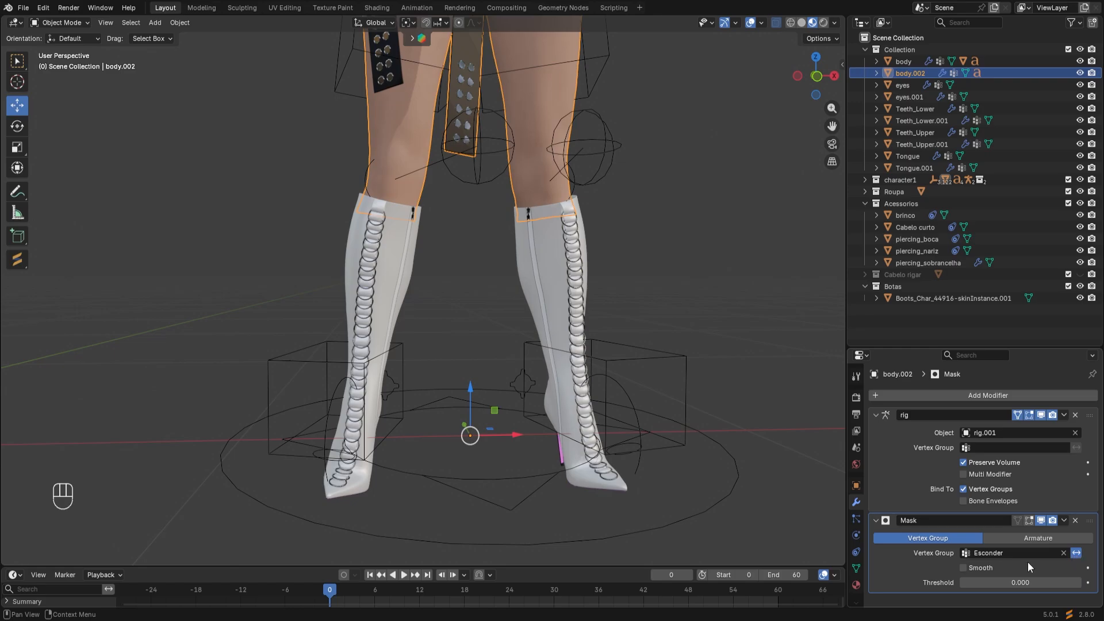
Select the character's rig.001 armature and make its Deform bone collection visible
mouse_move(488, 407)
middle_down()
mouse_move(450, 428)
mouse_move(257, 430)
mouse_move(201, 411)
mouse_move(202, 360)
mouse_move(276, 315)
mouse_move(502, 339)
mouse_move(483, 428)
middle_up()
scroll(460, 367, up, 2)
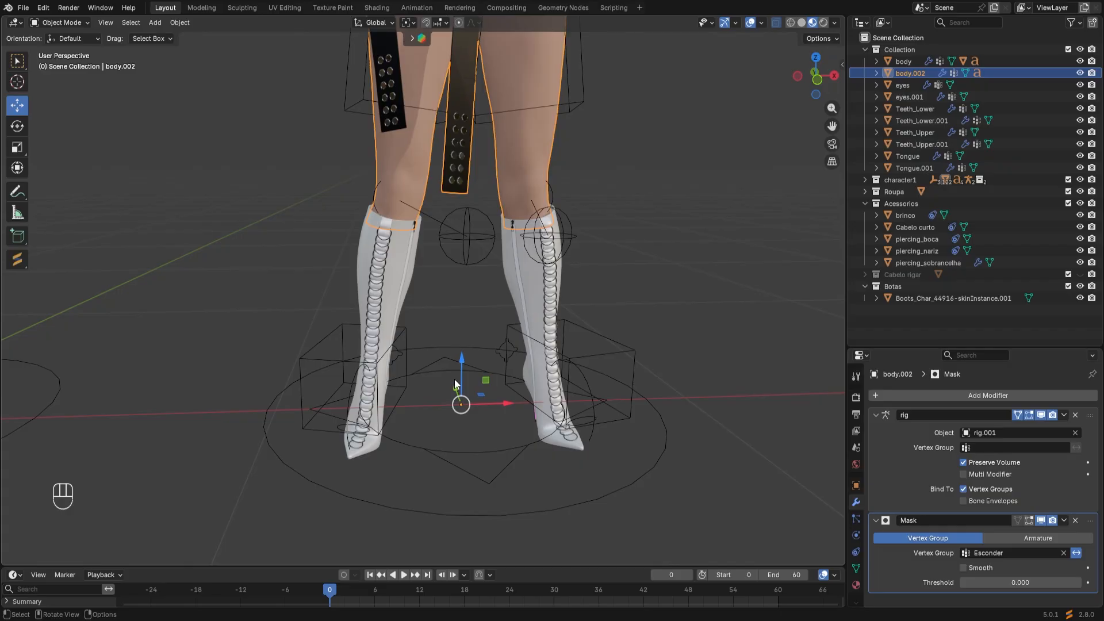
middle_drag(629, 499, 551, 441)
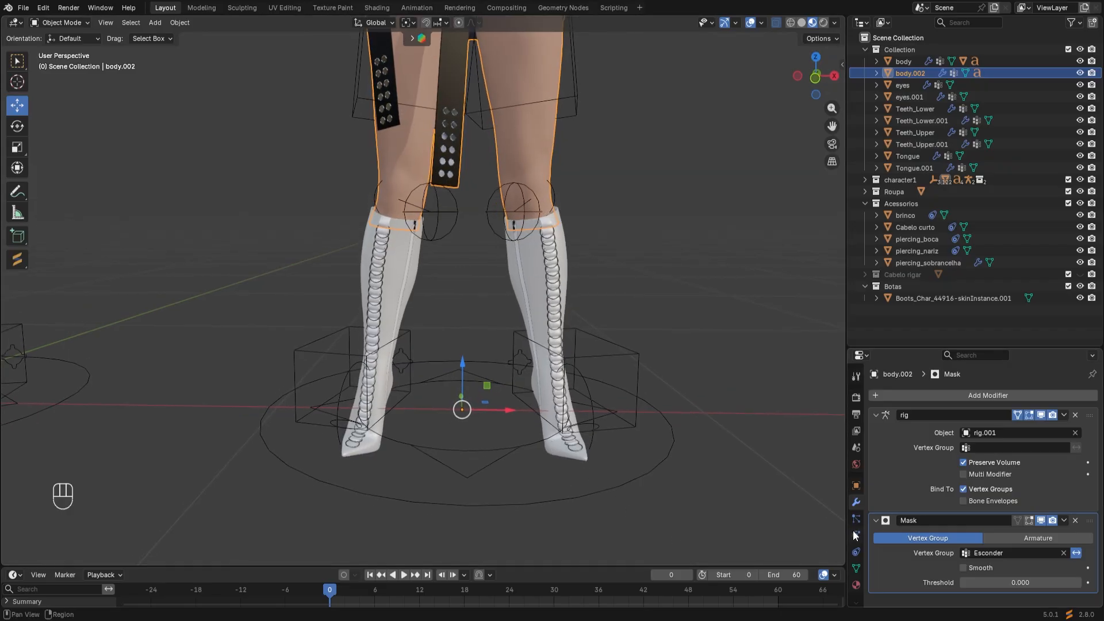
middle_drag(485, 313, 488, 305)
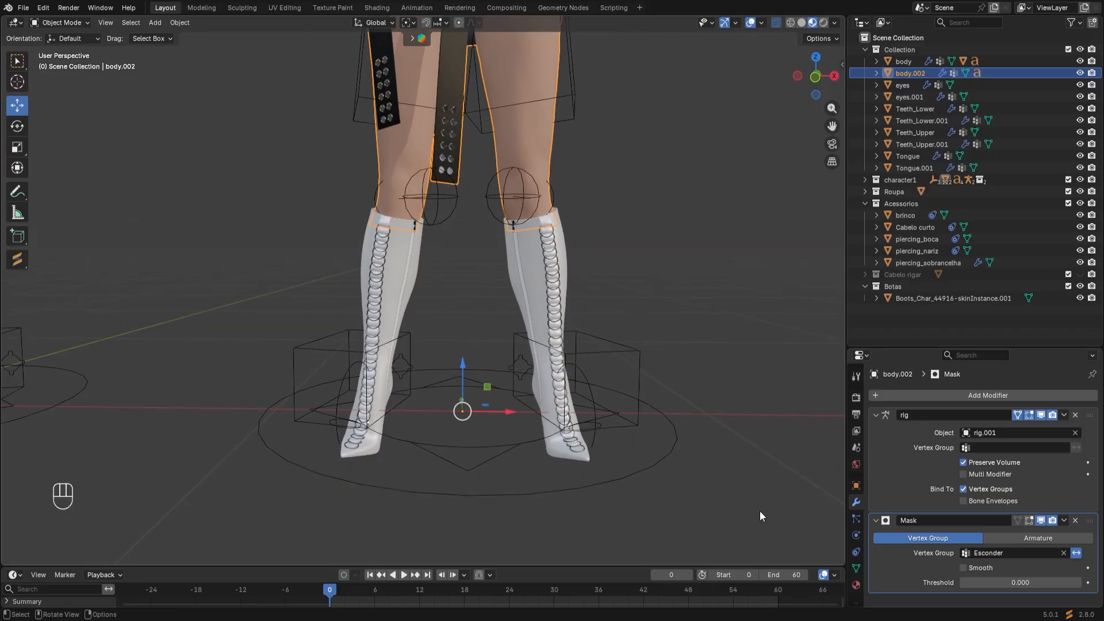
scroll(463, 333, up, 1)
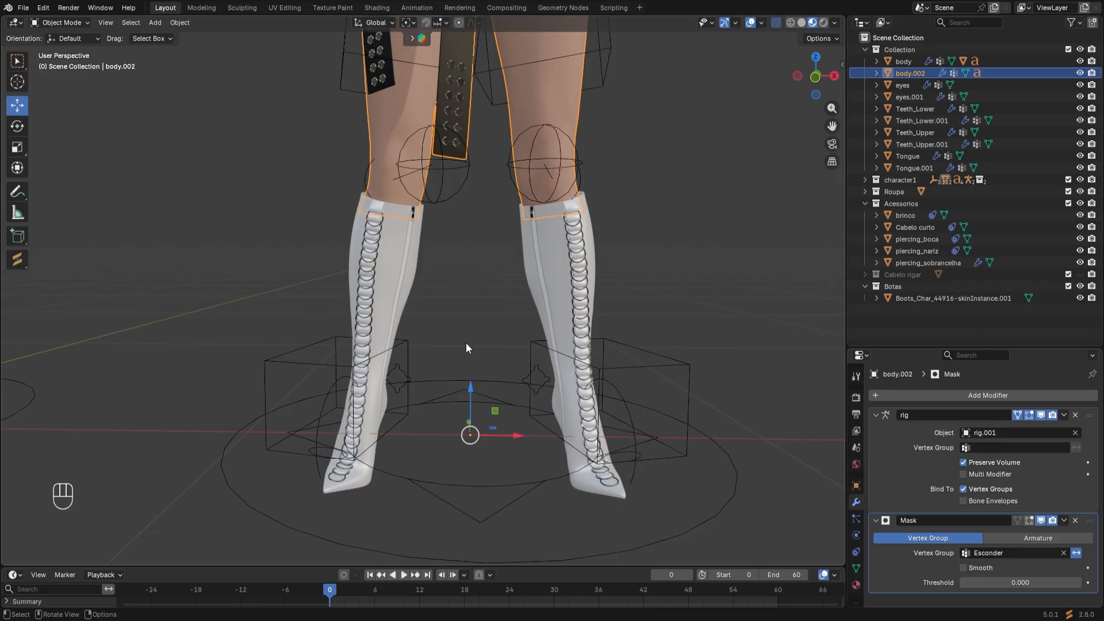
click(382, 435)
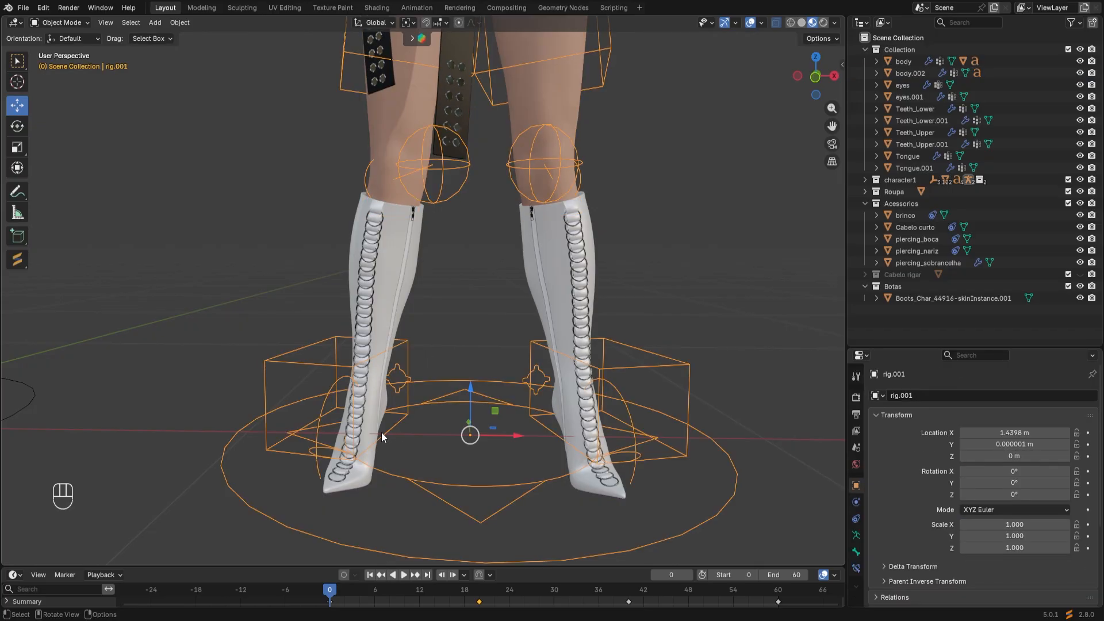
click(857, 520)
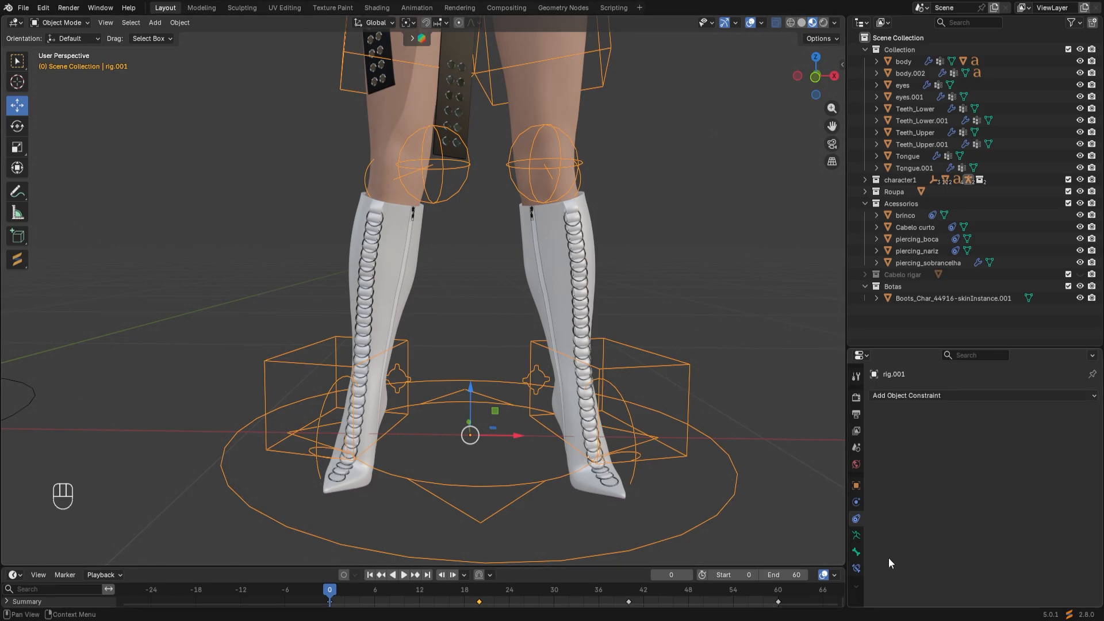
click(856, 540)
click(995, 521)
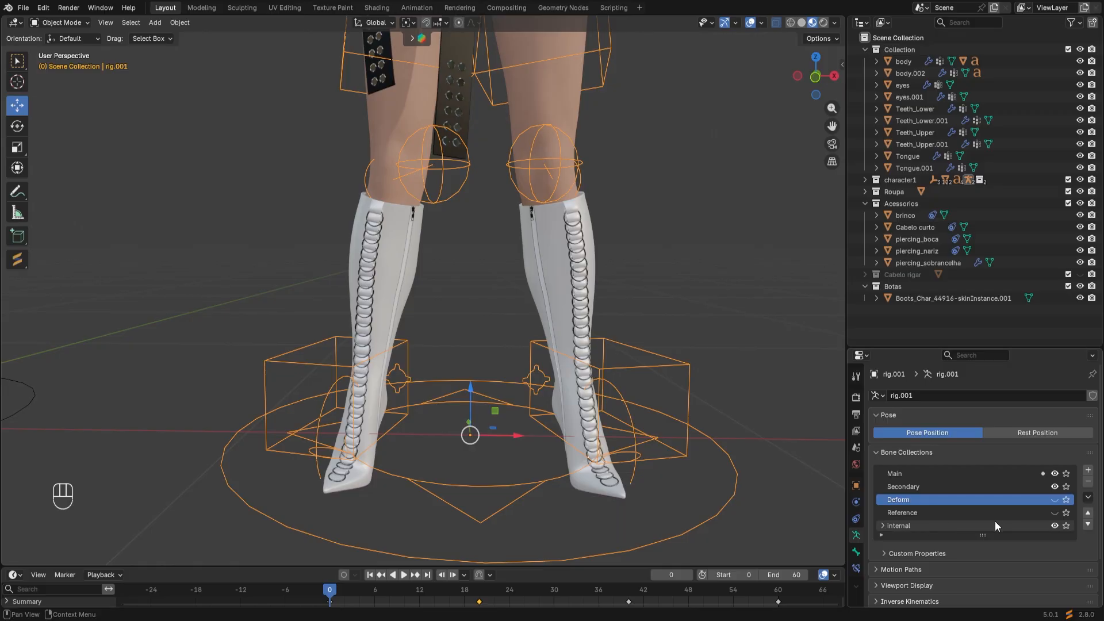
click(1003, 499)
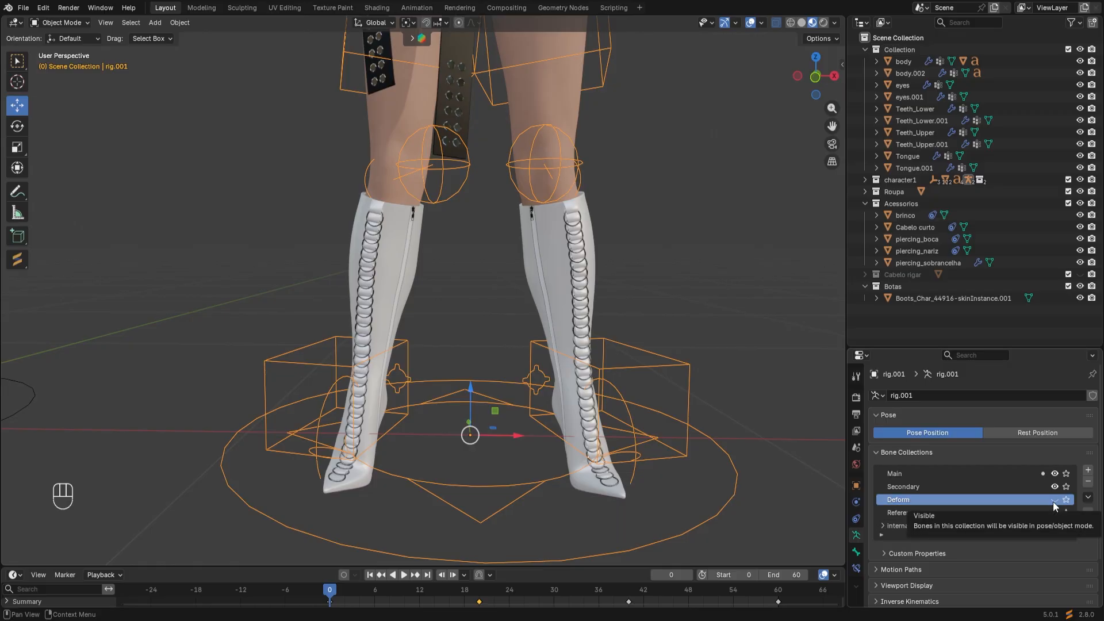
click(1054, 500)
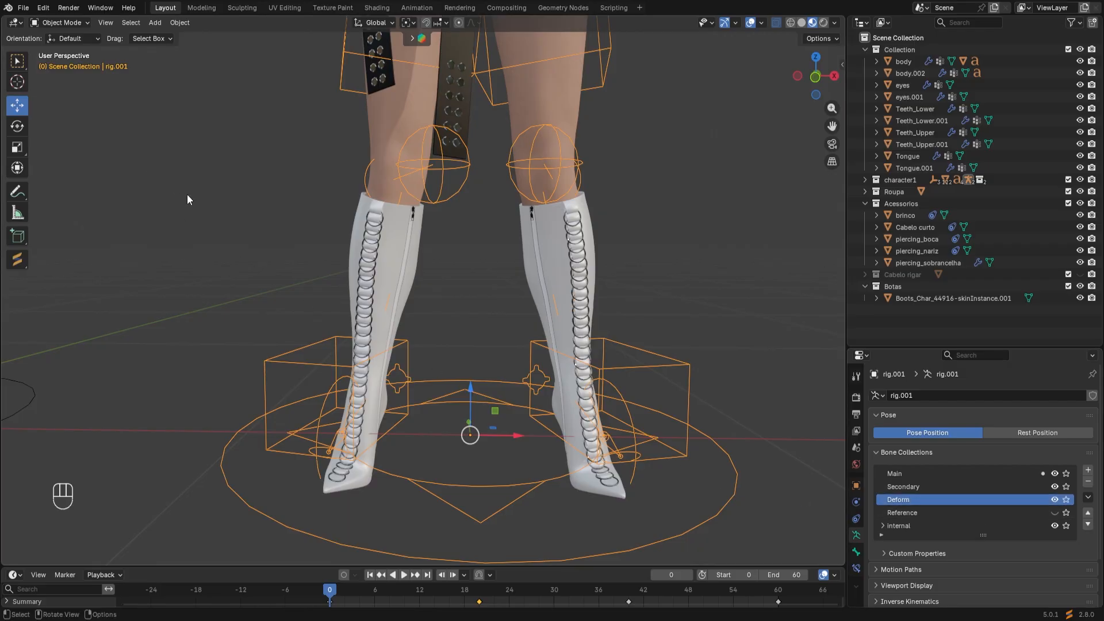
click(1056, 499)
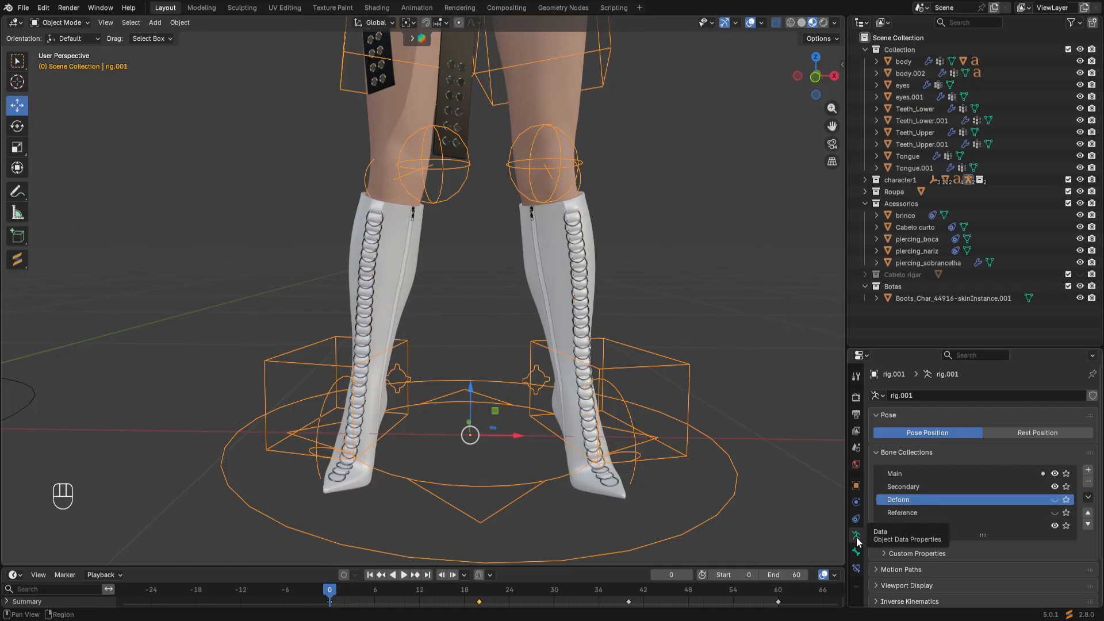
click(1054, 499)
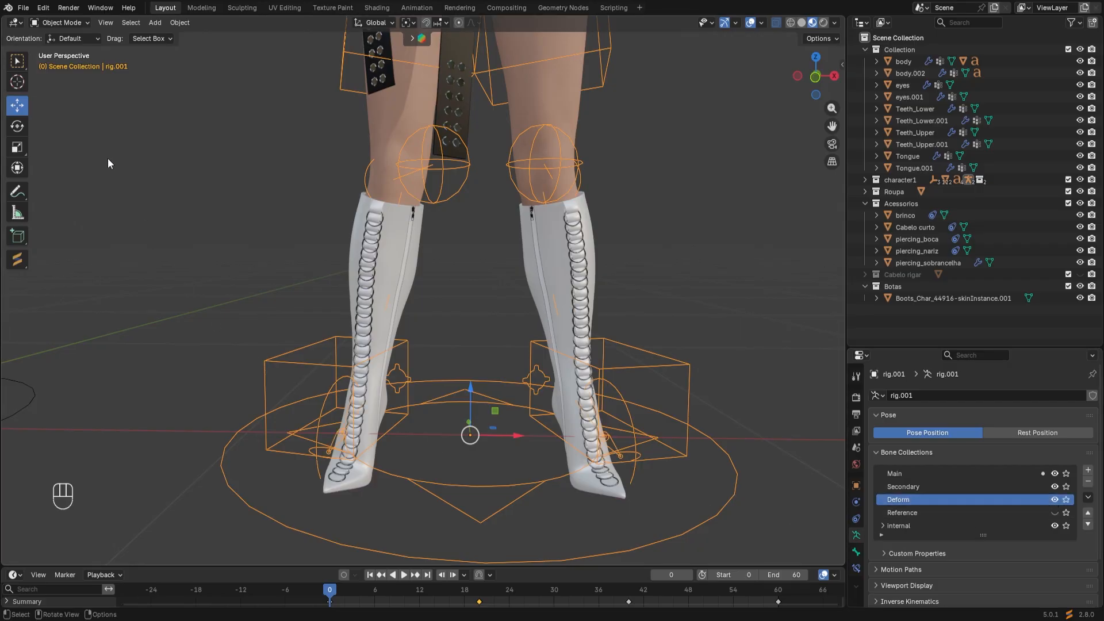
In Pose Mode, compare the legs with Deform bones hidden and shown, identify the leg_twist.r bone, and return to Object Mode
click(52, 23)
click(76, 64)
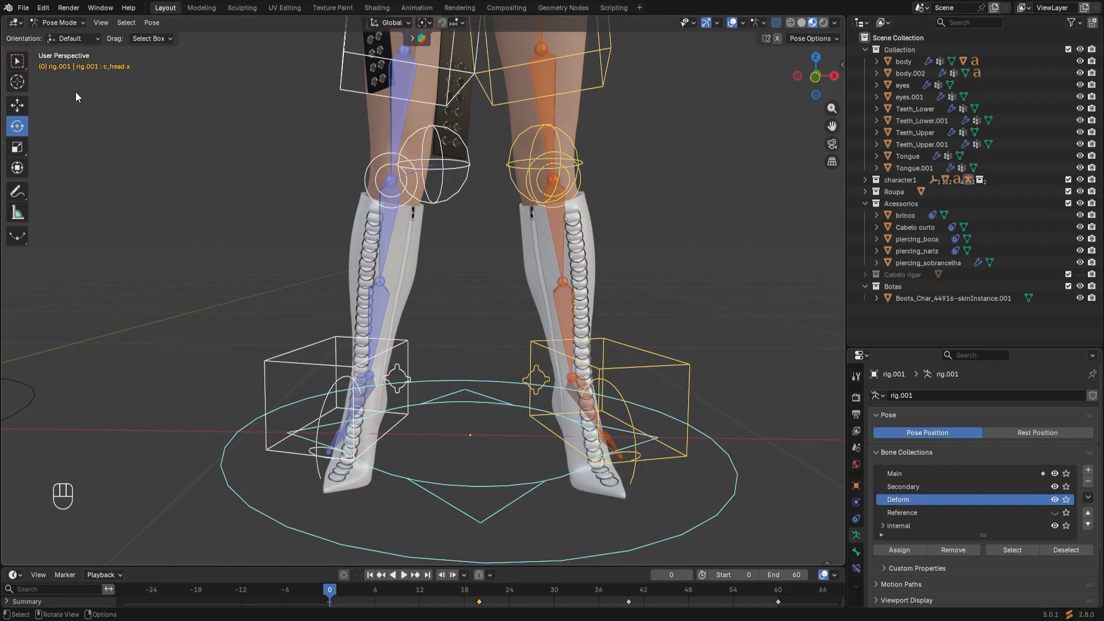
scroll(331, 398, up, 4)
scroll(331, 399, up, 1)
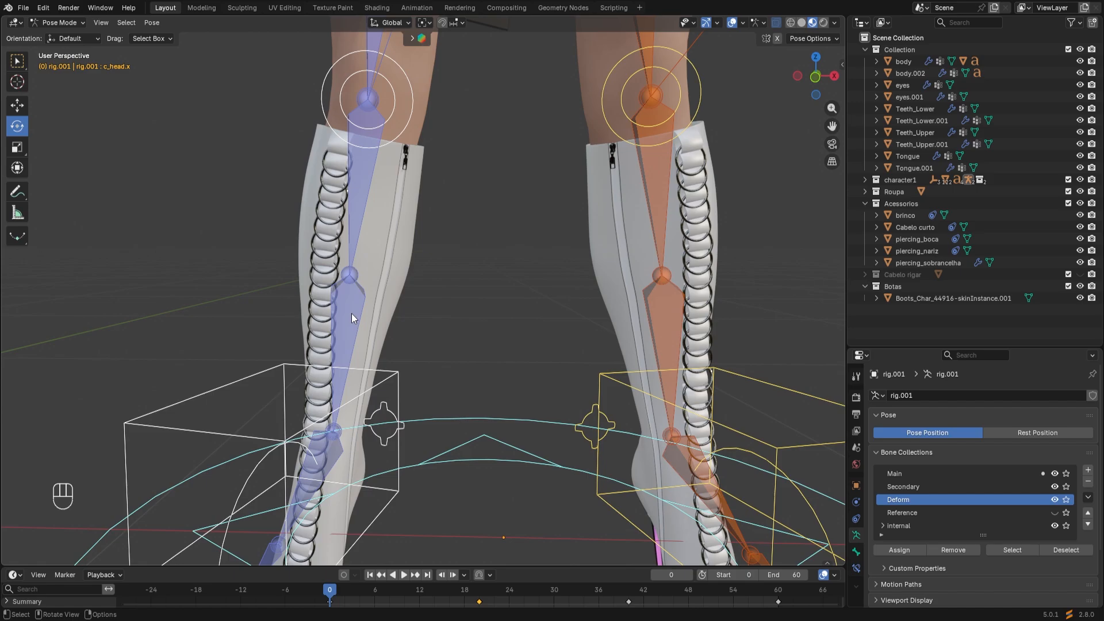
click(1055, 498)
click(1056, 498)
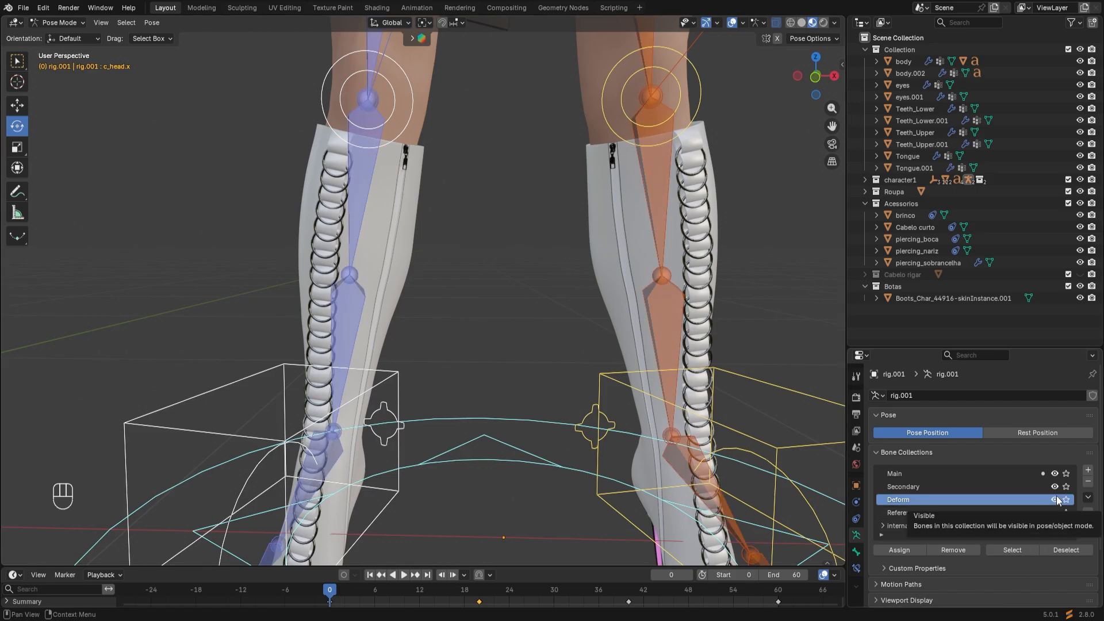
click(1057, 497)
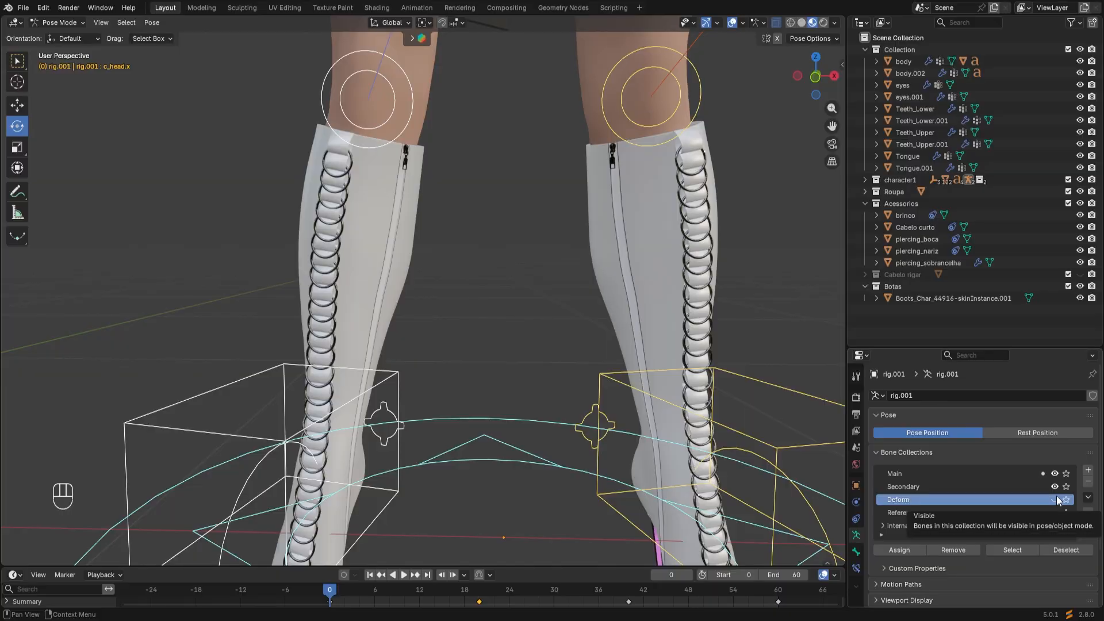
click(1056, 499)
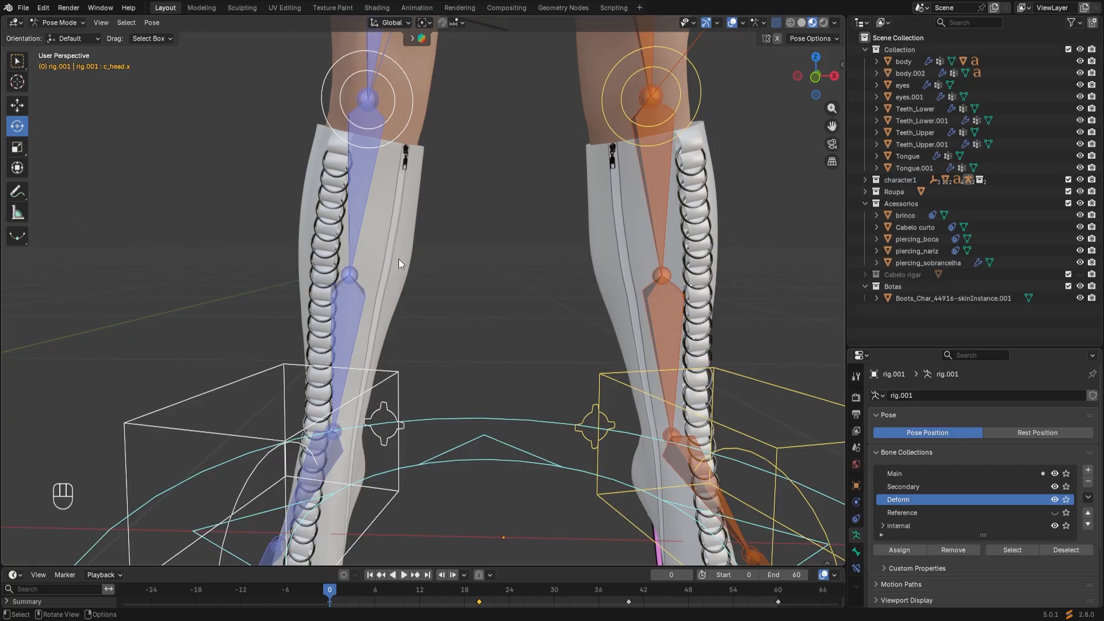
click(343, 305)
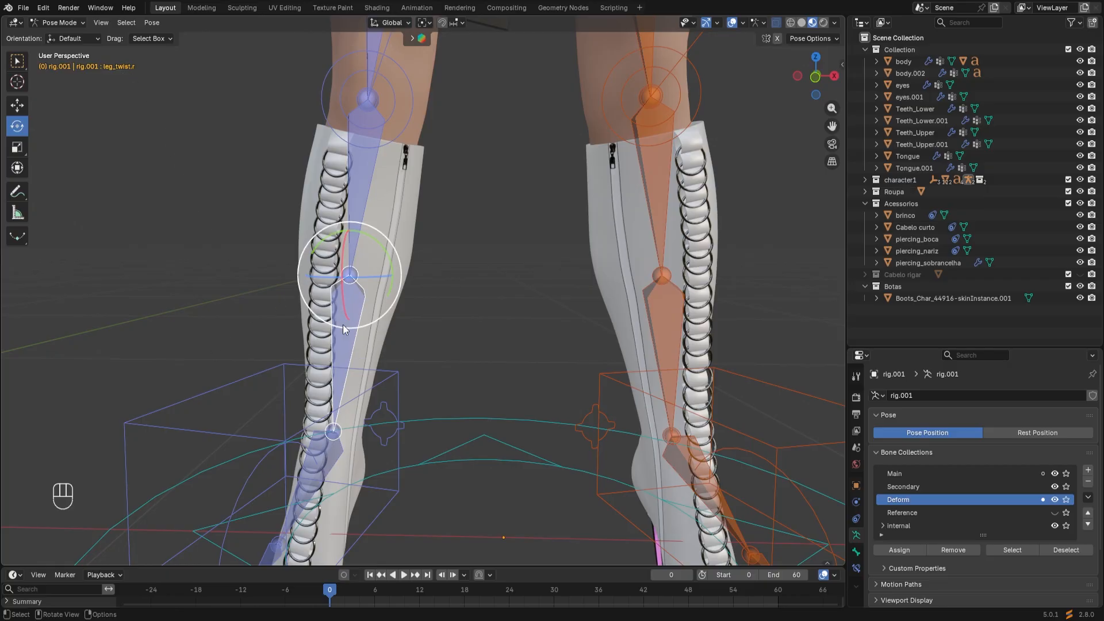
click(67, 22)
click(71, 36)
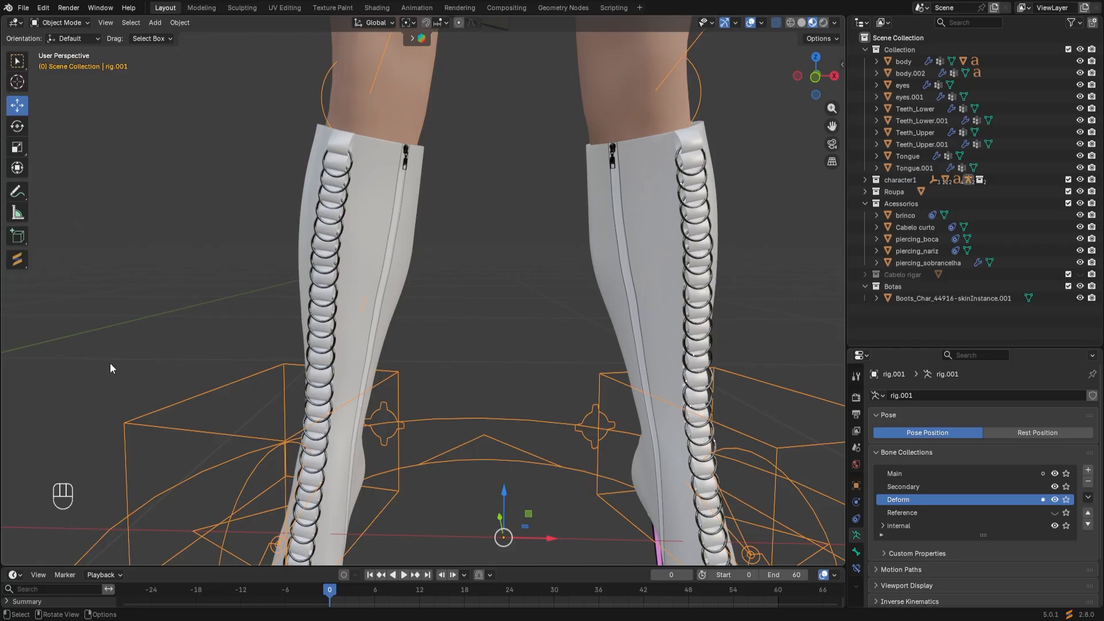
click(856, 518)
click(1029, 398)
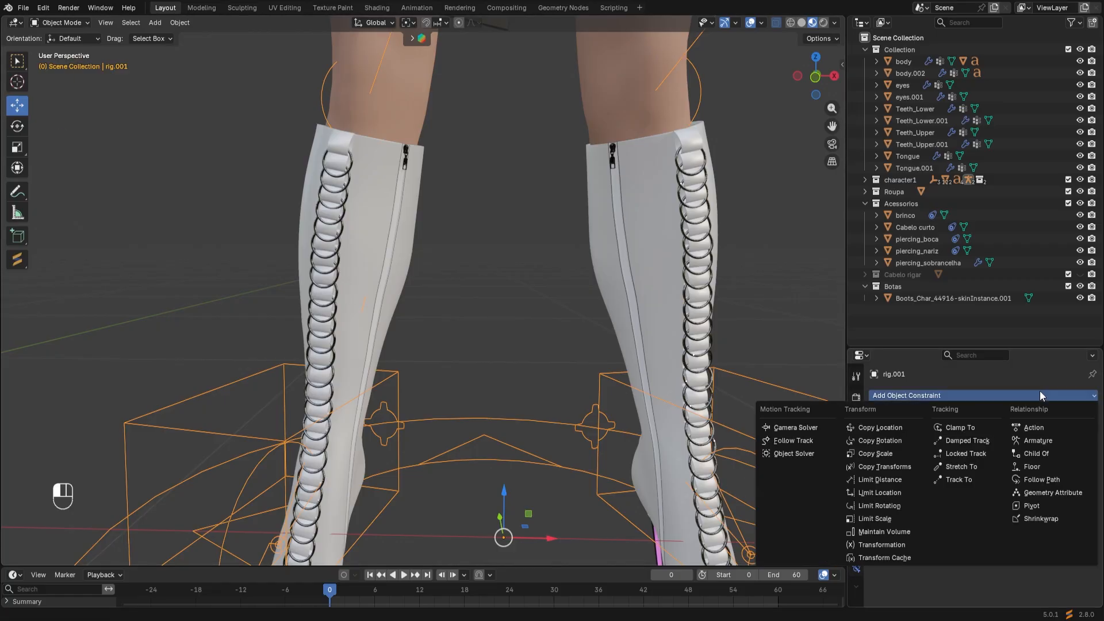
click(1038, 452)
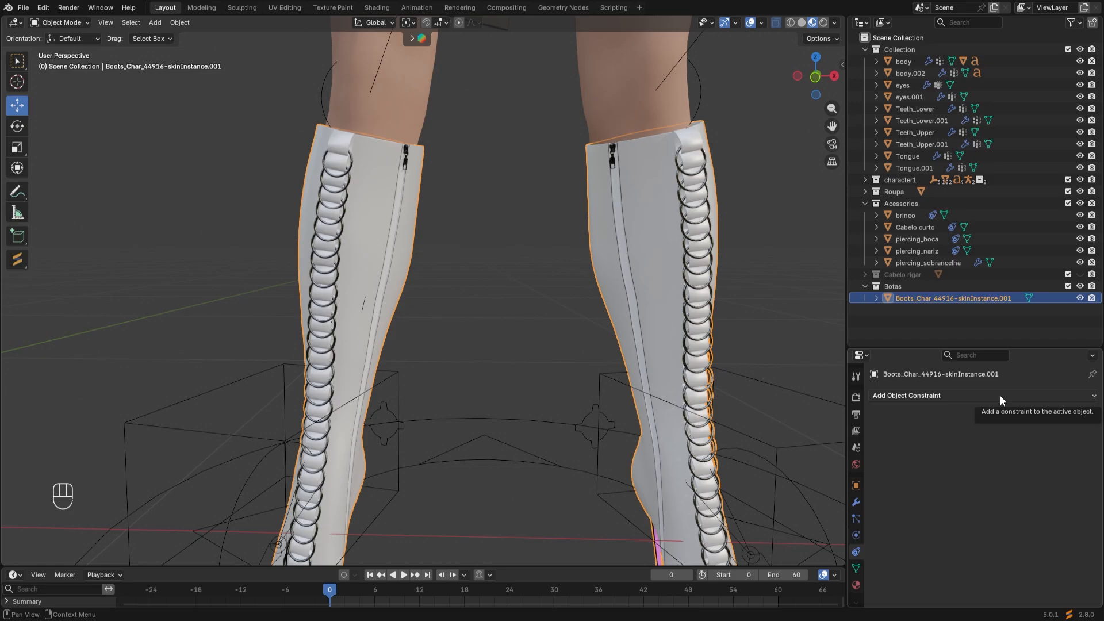
Add a Child Of constraint to the boots object with the rig.001 armature as its target
click(999, 395)
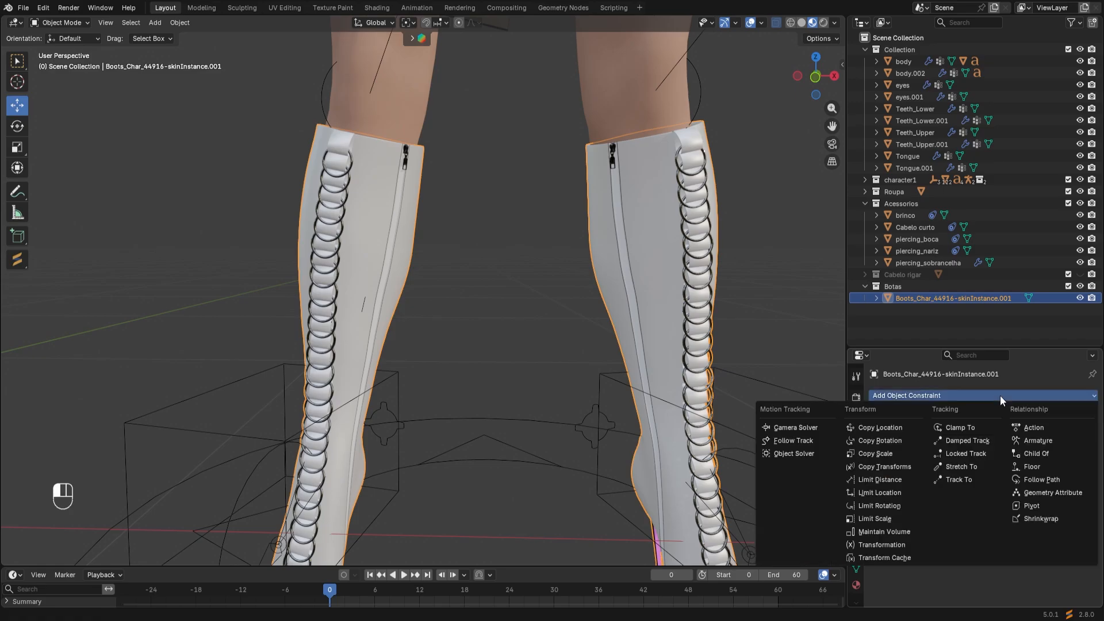
click(1044, 453)
click(1075, 433)
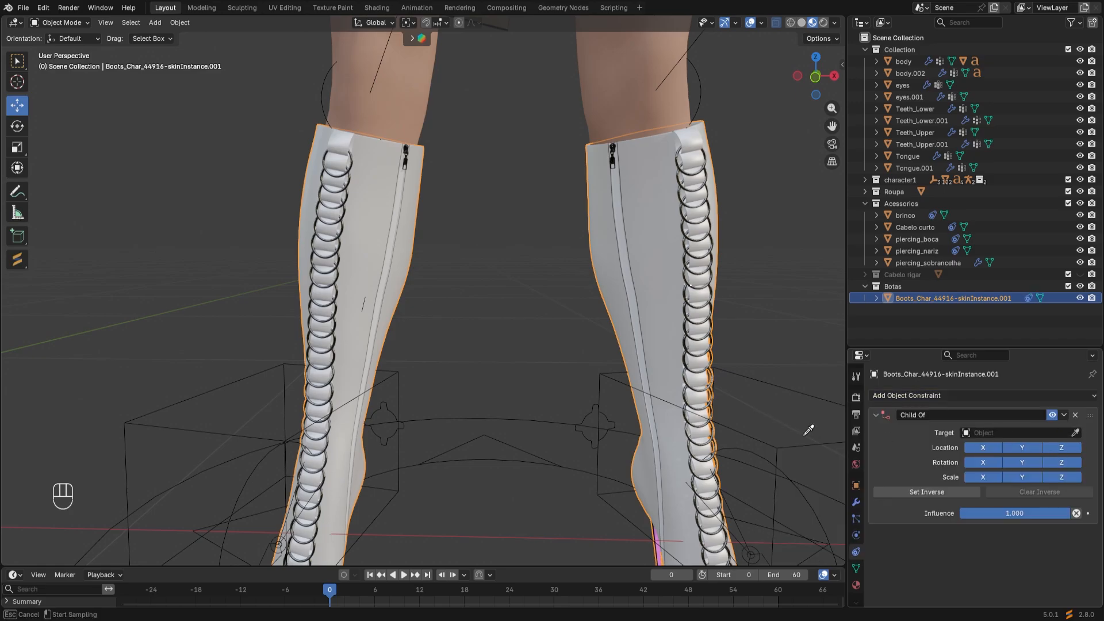
click(780, 446)
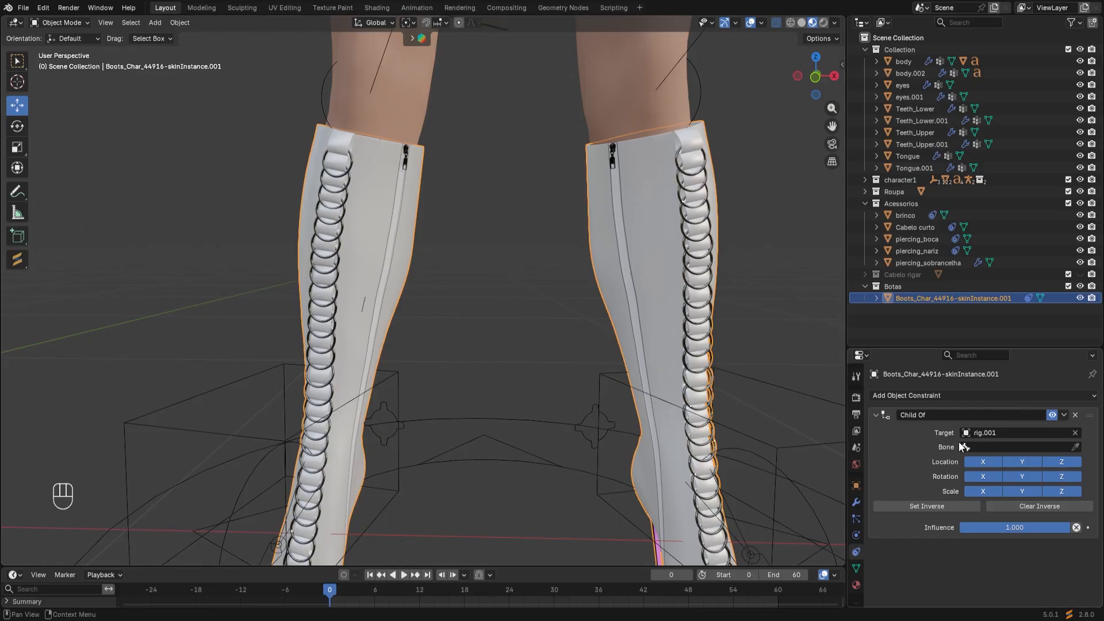
Set the boots' Child Of bone to leg_twist.r and apply Set Inverse to restore their placement on the legs
click(990, 448)
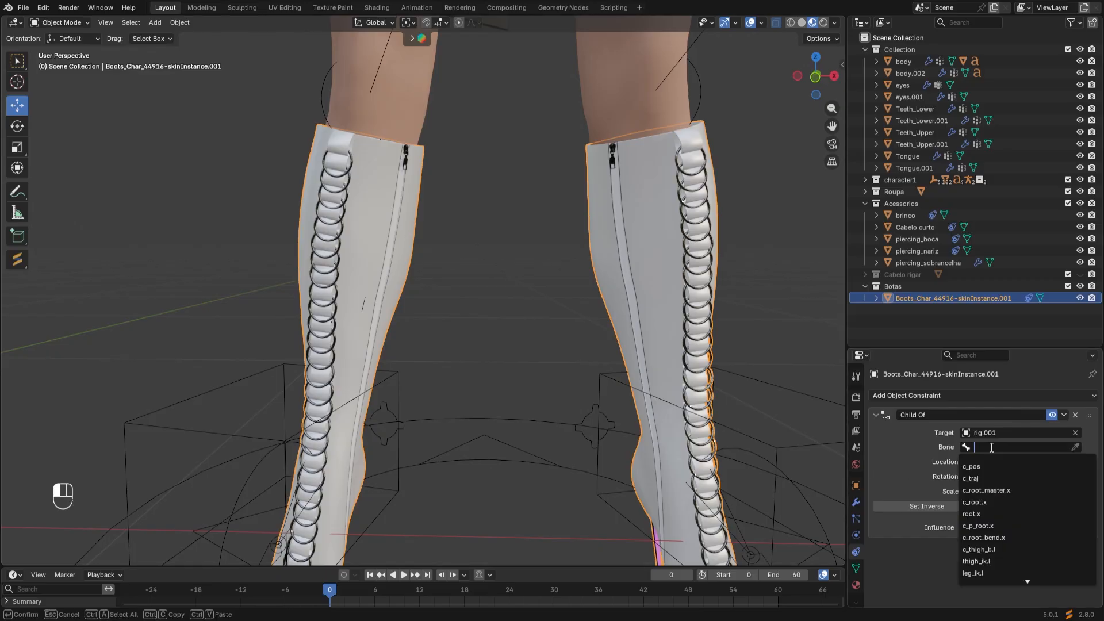
text(leg)
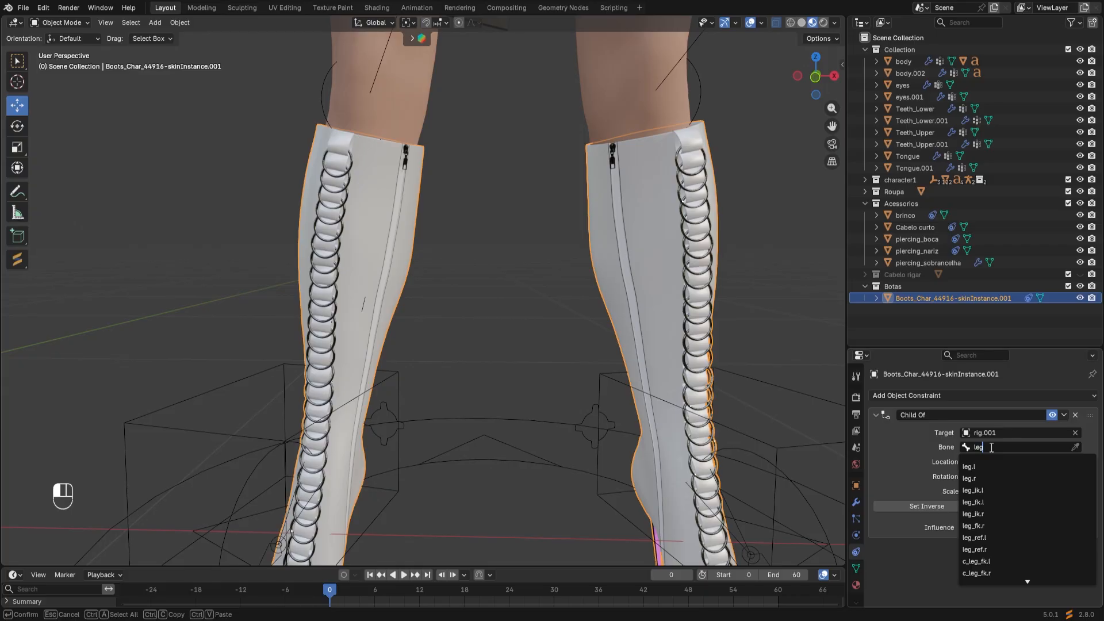
text(_twi)
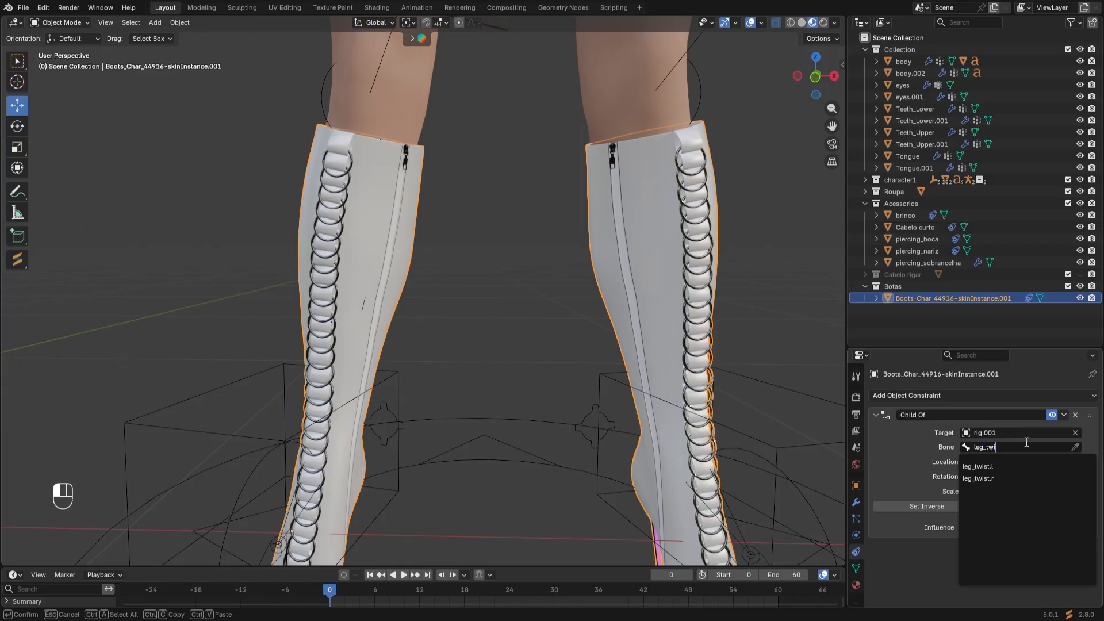
click(1010, 478)
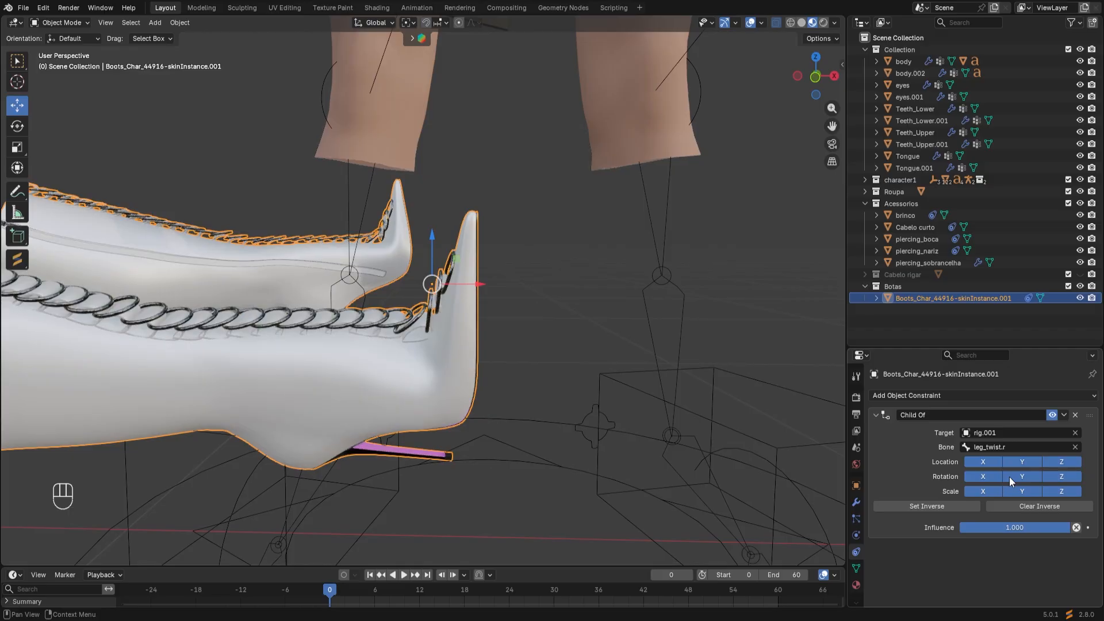
click(938, 506)
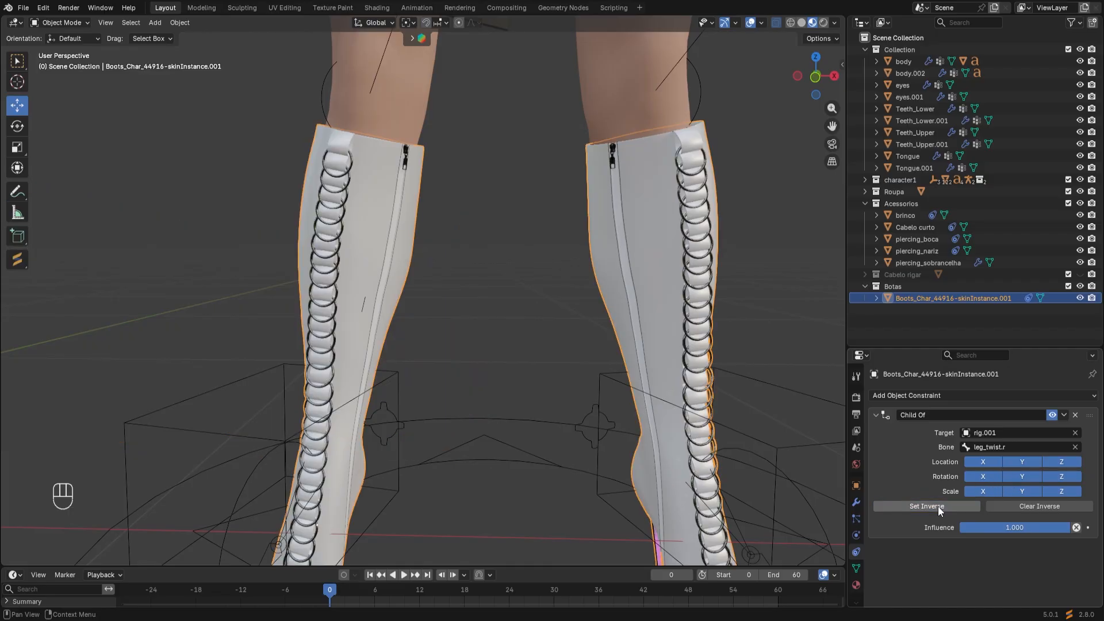
Test the boots in Pose Mode by moving the rig's c_foot_ik.r bone, cancel the move, and return to Object Mode
scroll(582, 456, down, 3)
scroll(582, 456, up, 2)
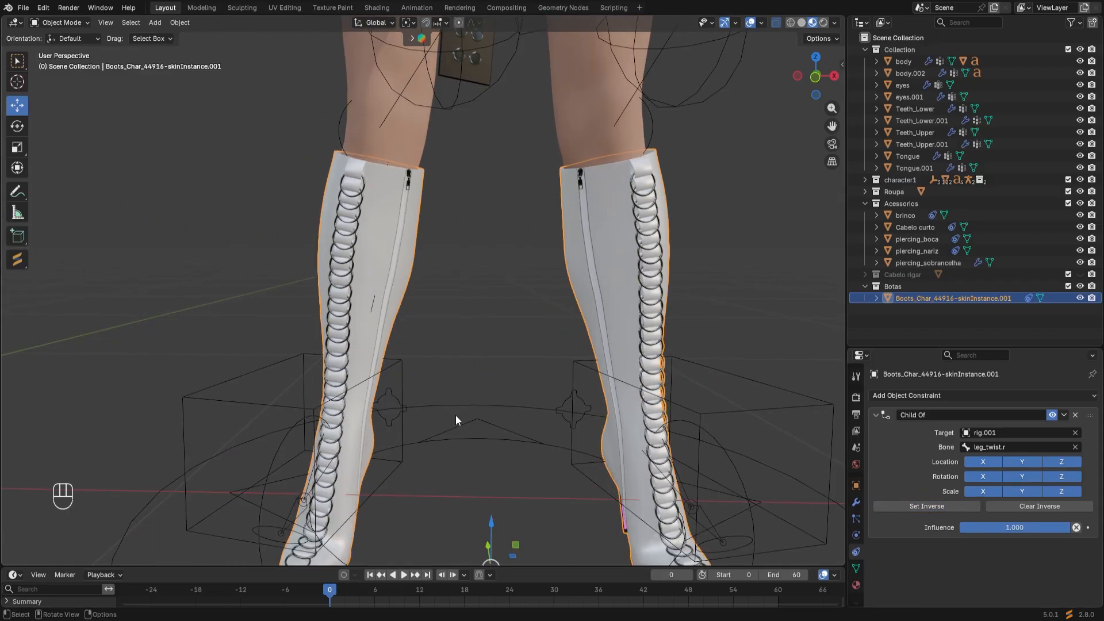
click(310, 412)
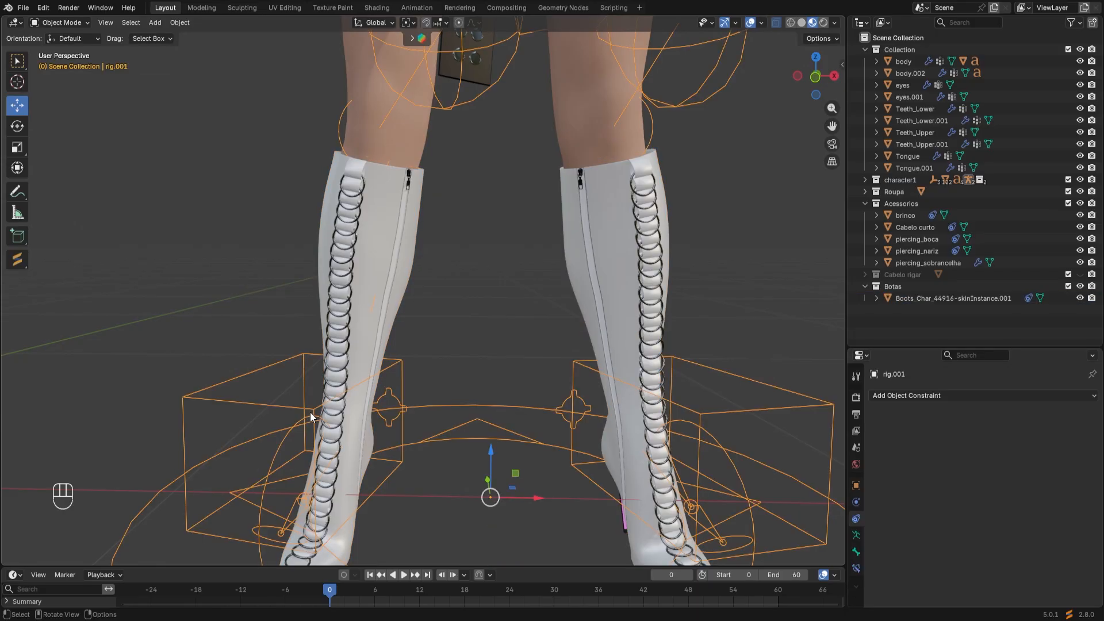
click(64, 23)
click(68, 62)
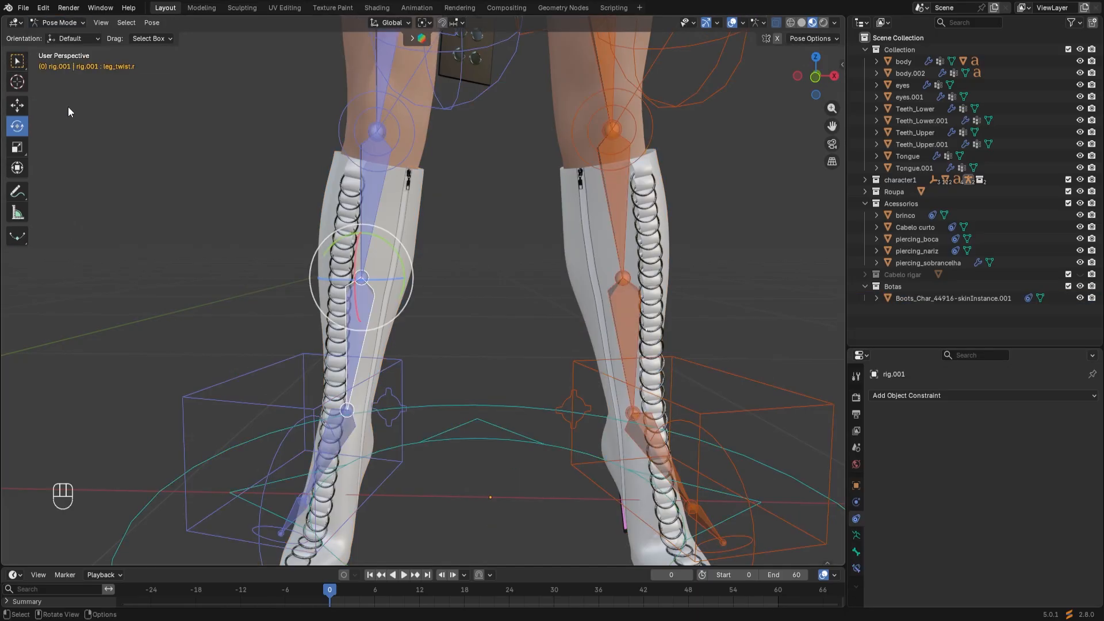
click(332, 537)
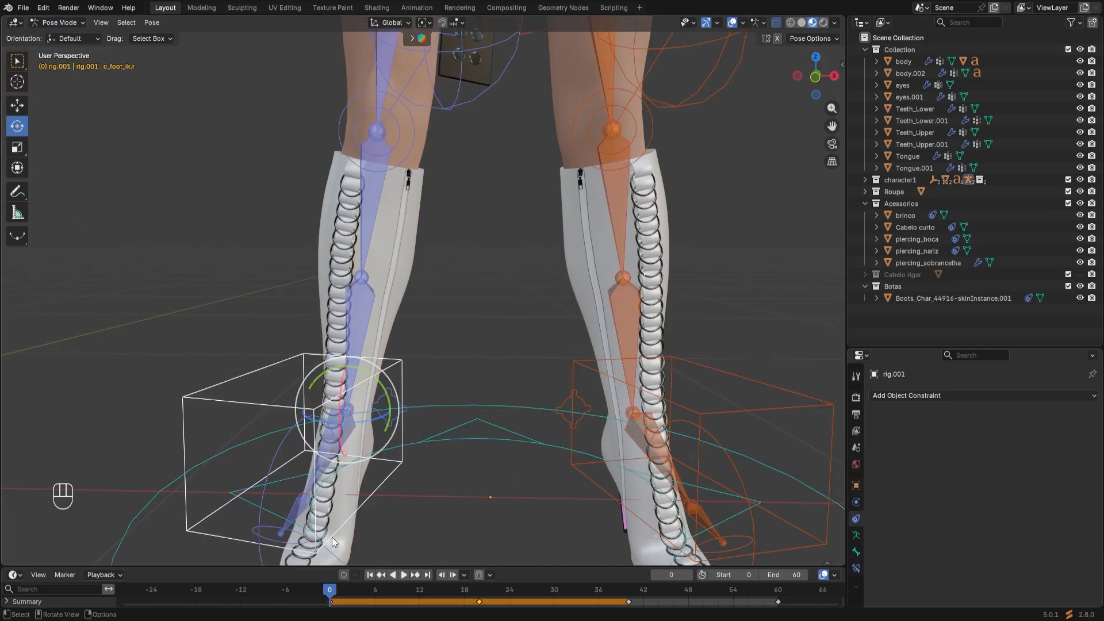
key(g)
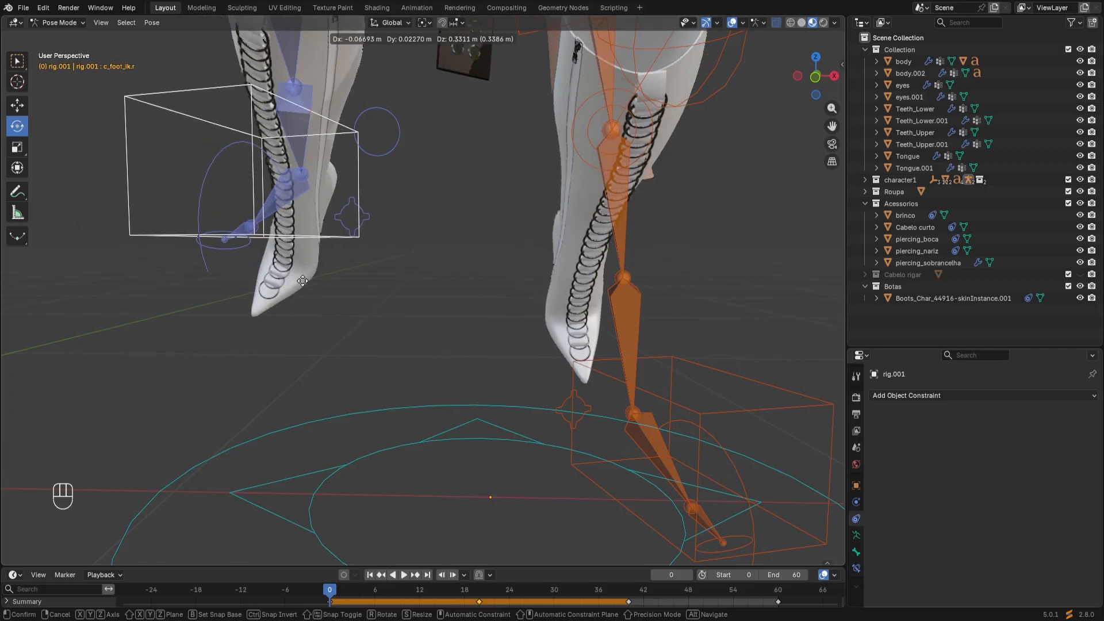
right_click(316, 280)
right_click(318, 276)
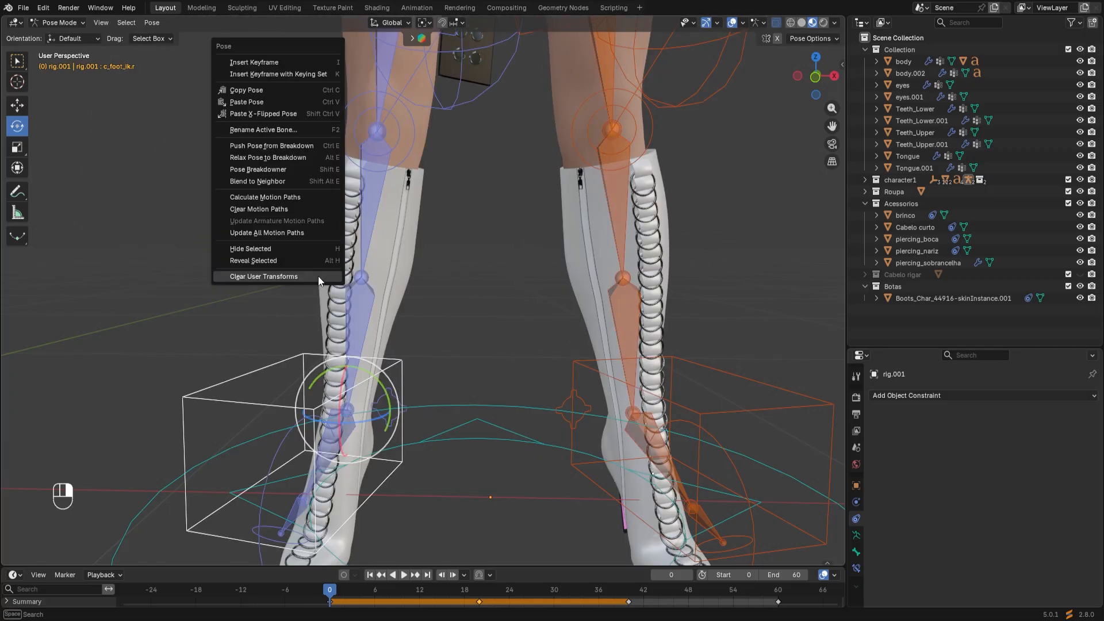
click(74, 25)
click(65, 36)
In Edit Mode with X-ray on, select all faces of the character's left boot, separate them into their own object, and return to Object Mode
click(375, 239)
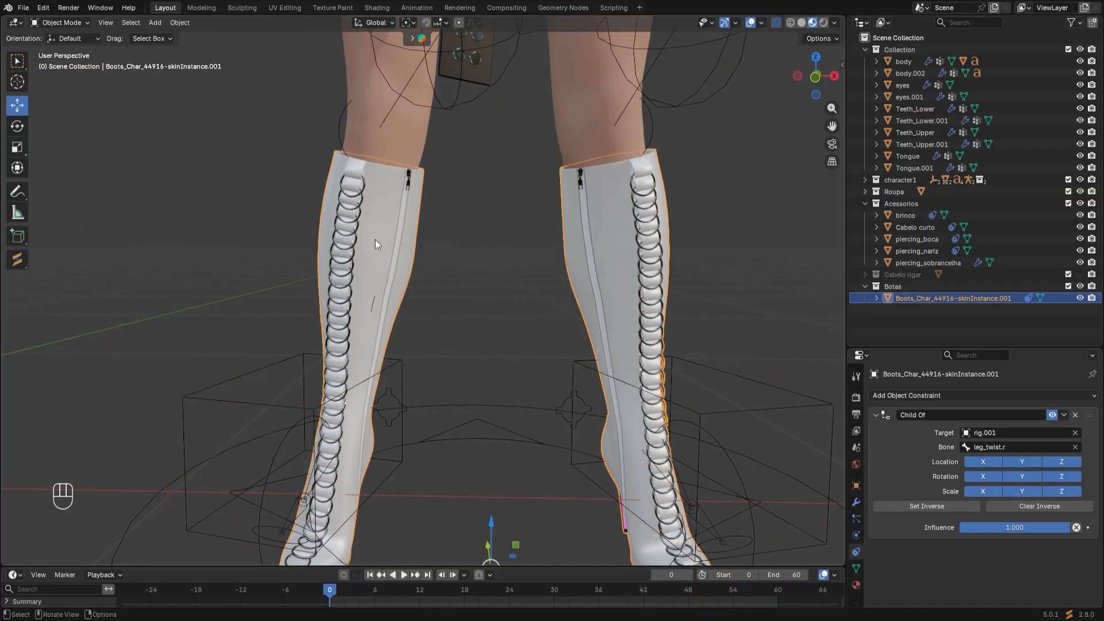
click(57, 22)
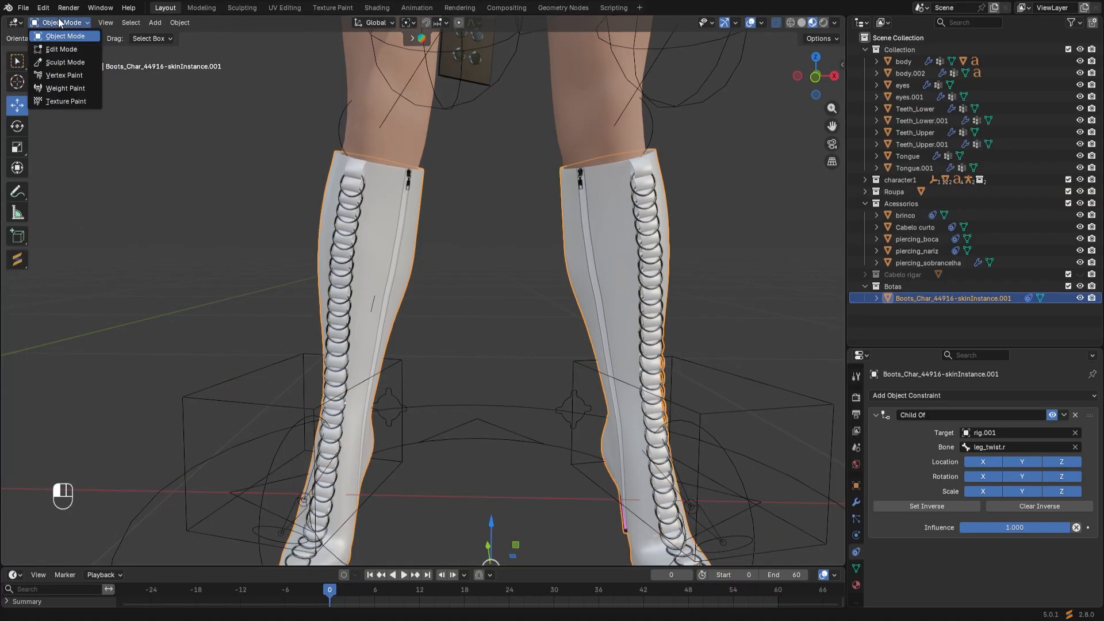
click(74, 50)
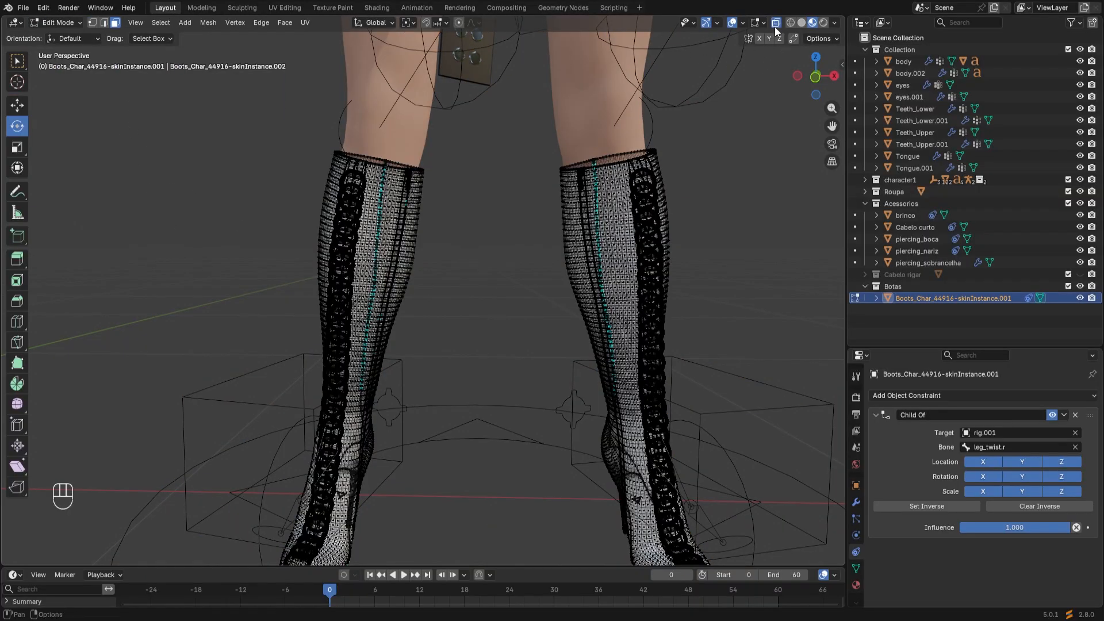
shift+middle_drag(719, 242, 597, 163)
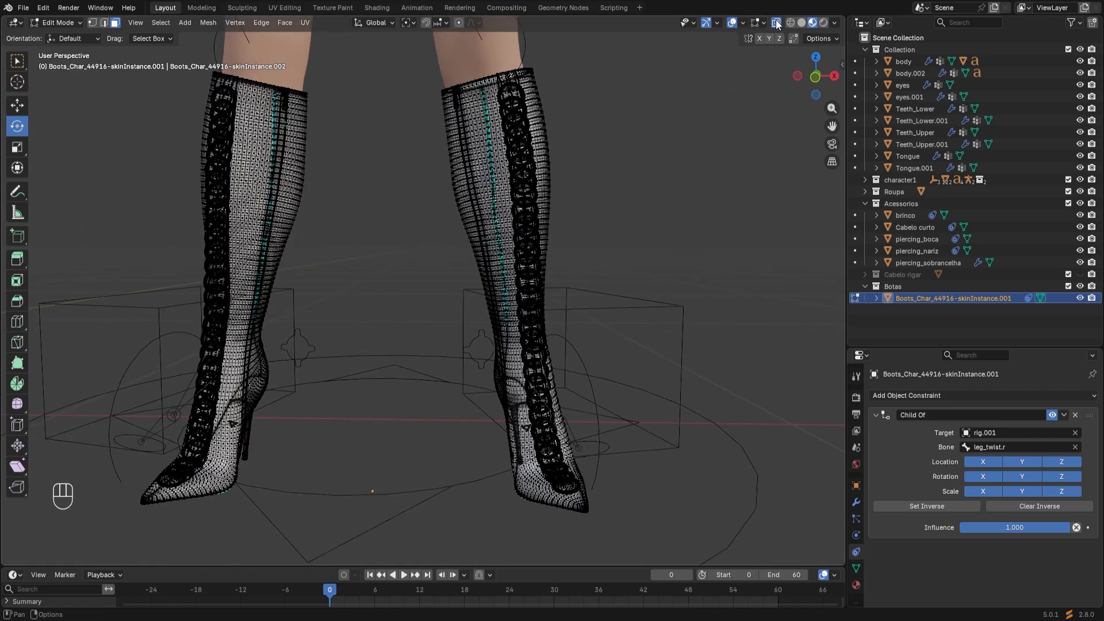
drag(639, 542, 373, 47)
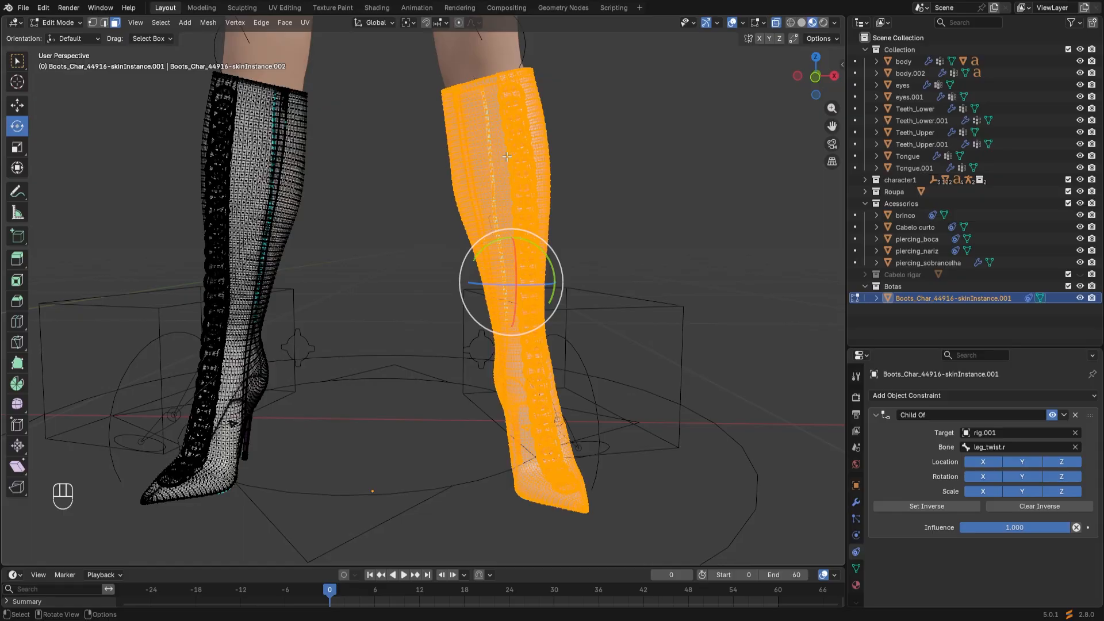
middle_drag(507, 156, 387, 331)
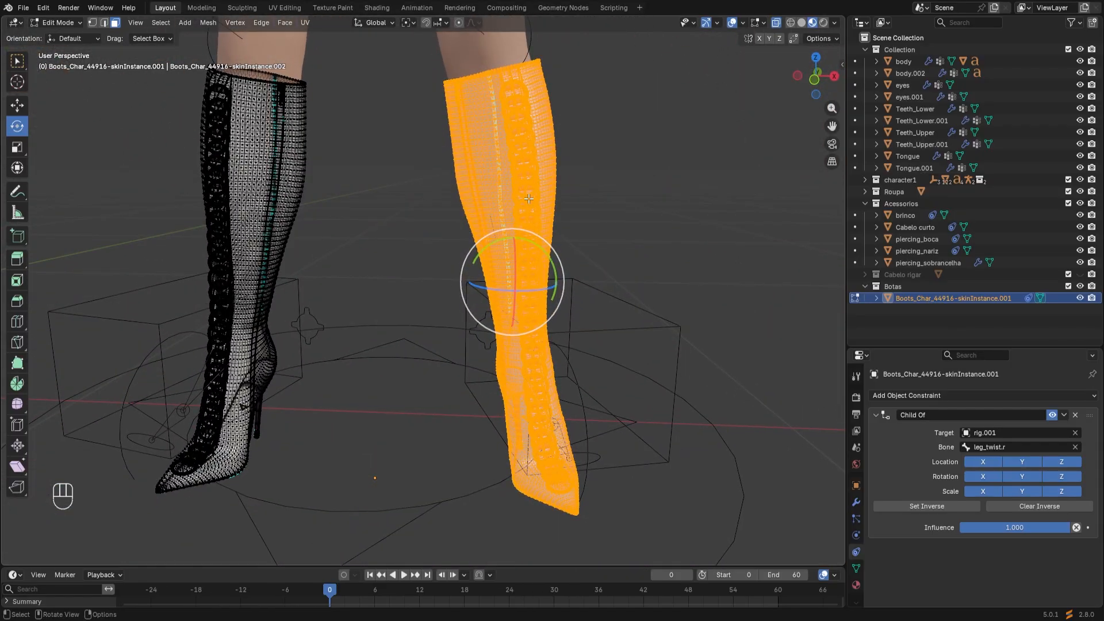
right_click(518, 146)
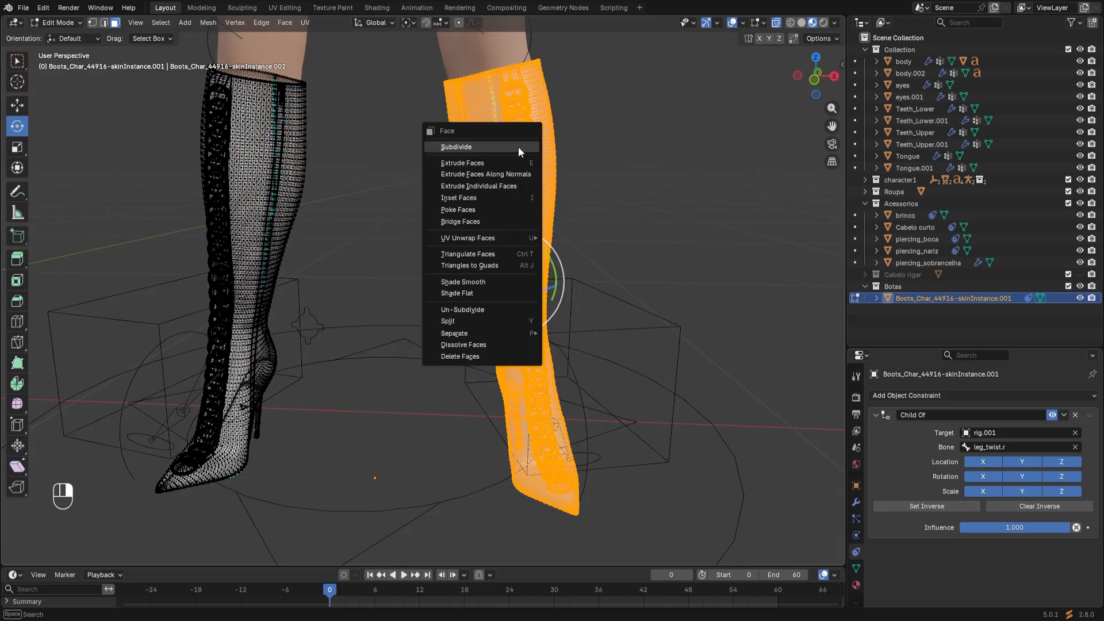
mouse_move(496, 333)
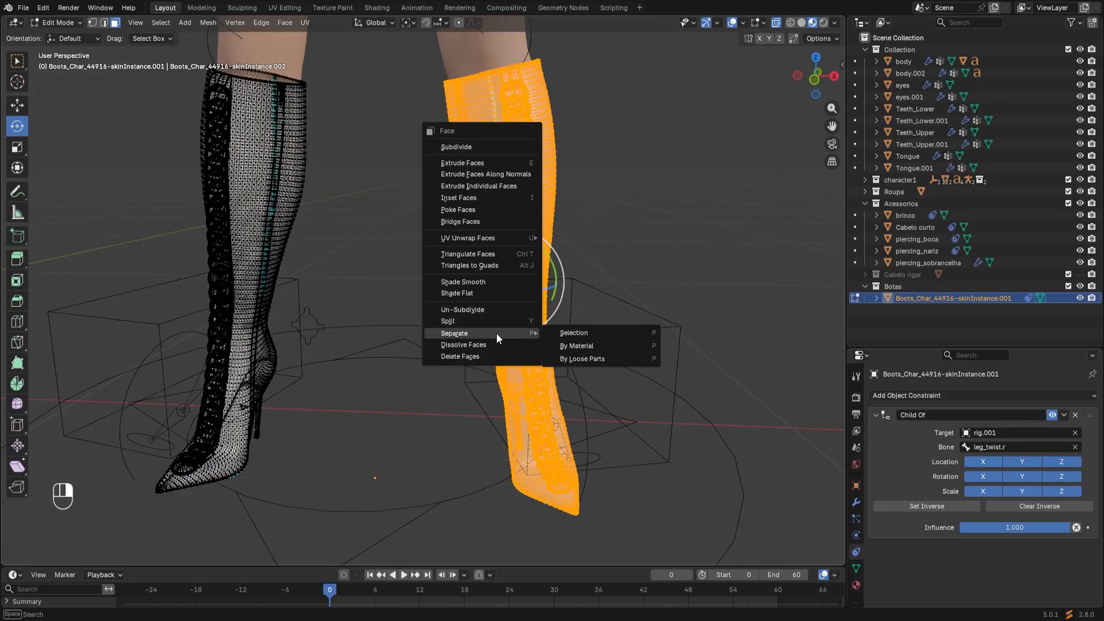
click(594, 336)
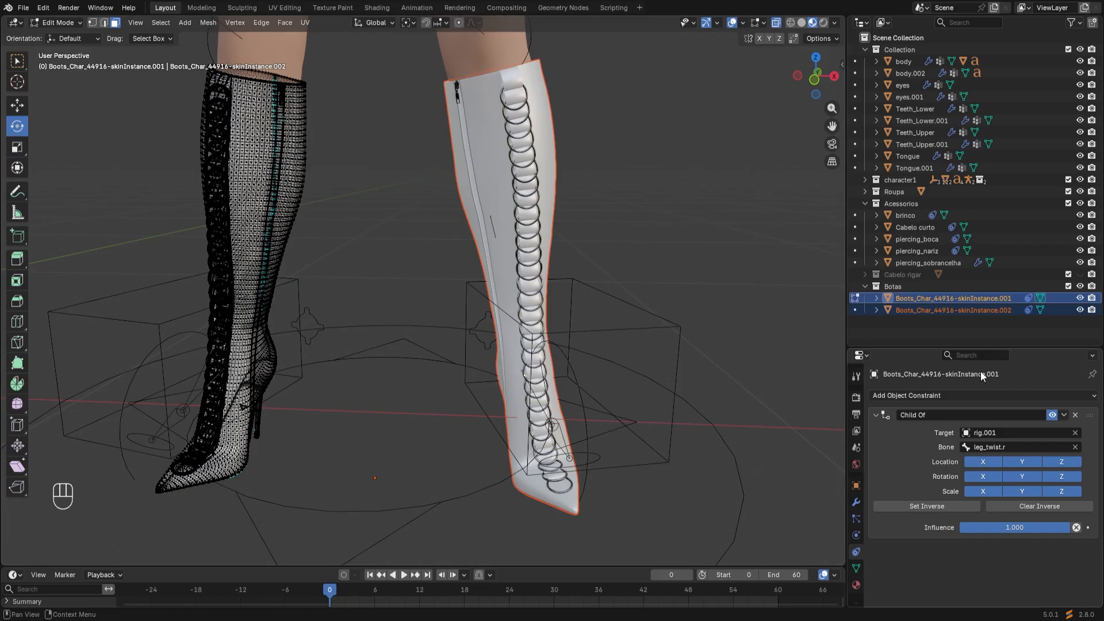
click(80, 18)
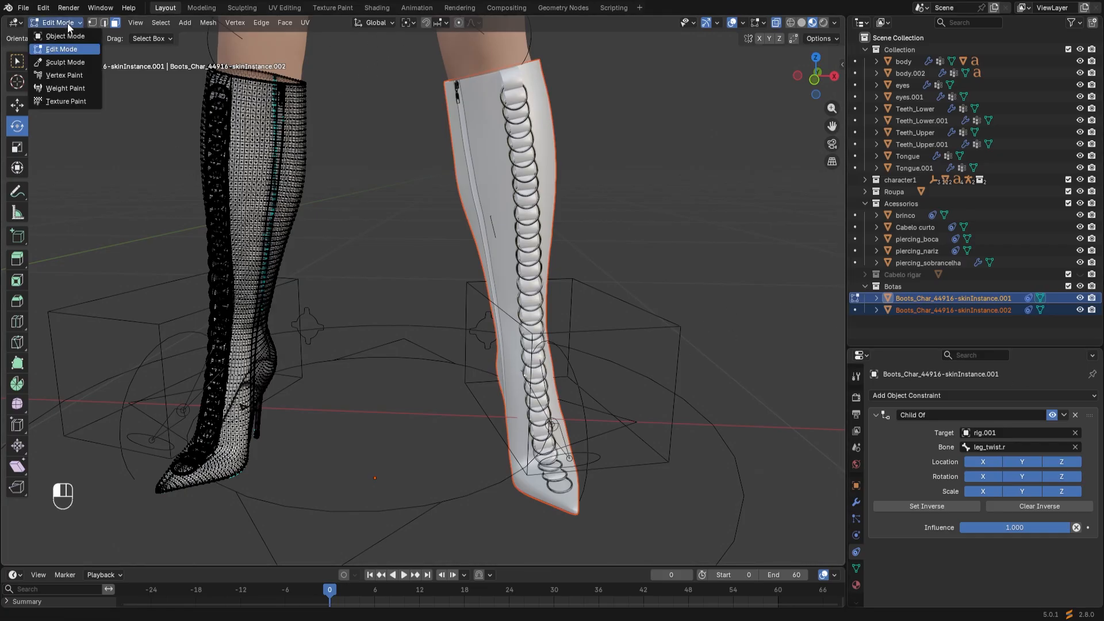
click(63, 33)
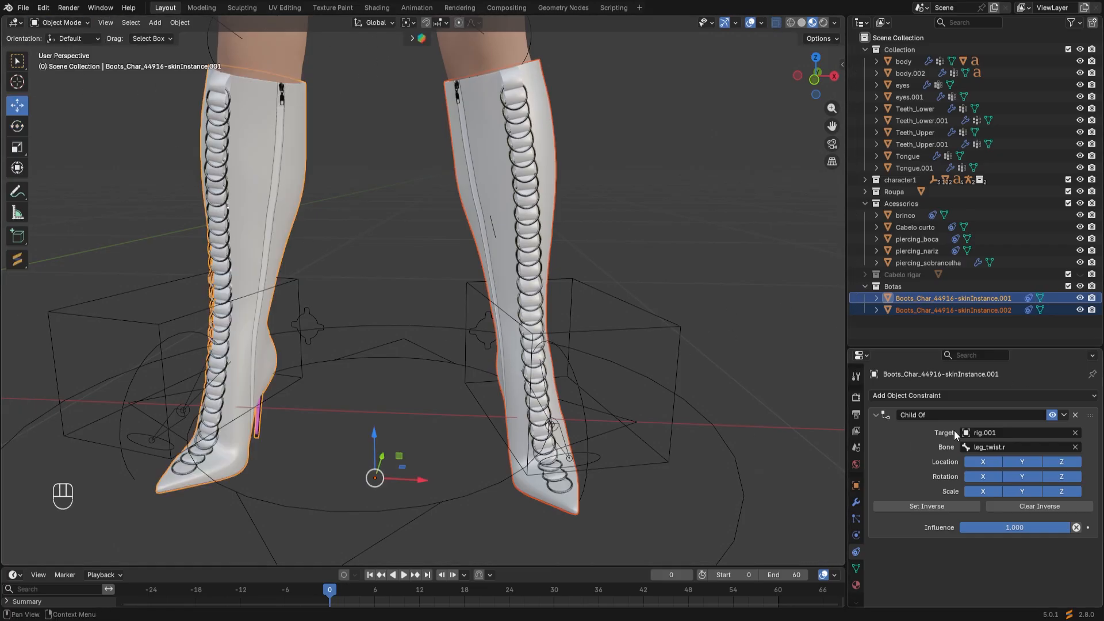
Select the separated left boot, change its Child Of bone to leg_twist.l, and apply Set Inverse
click(923, 310)
click(926, 298)
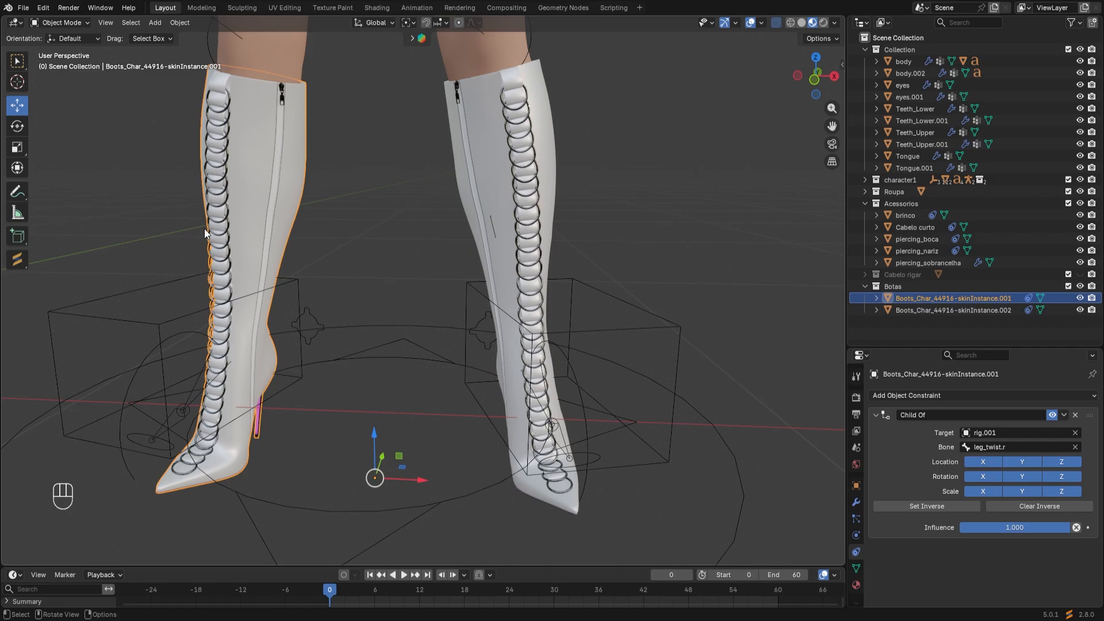
click(505, 184)
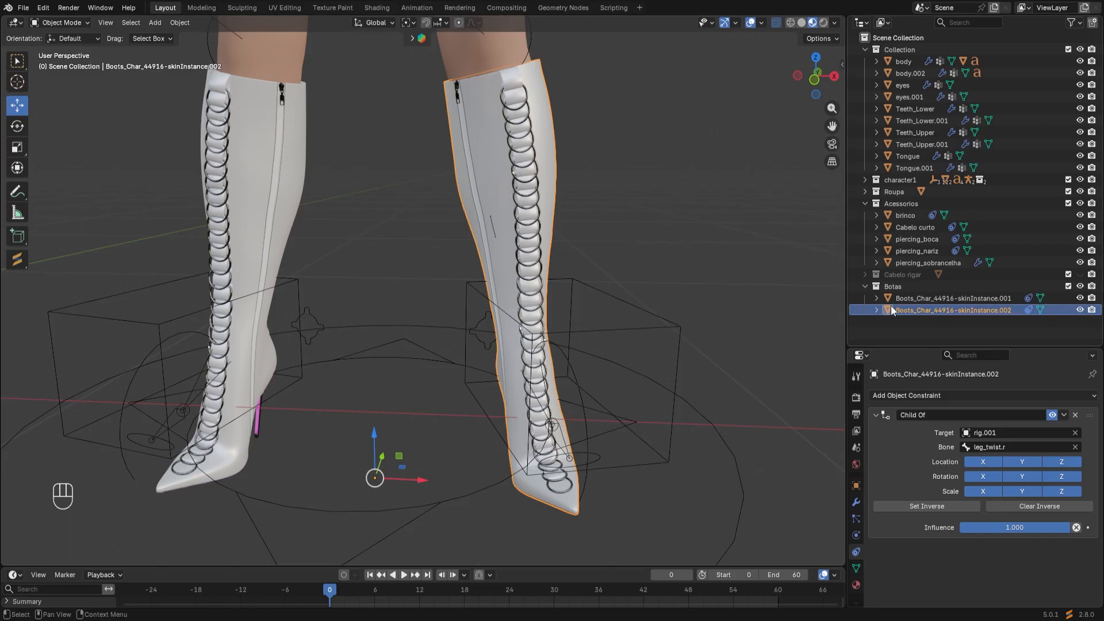
click(942, 299)
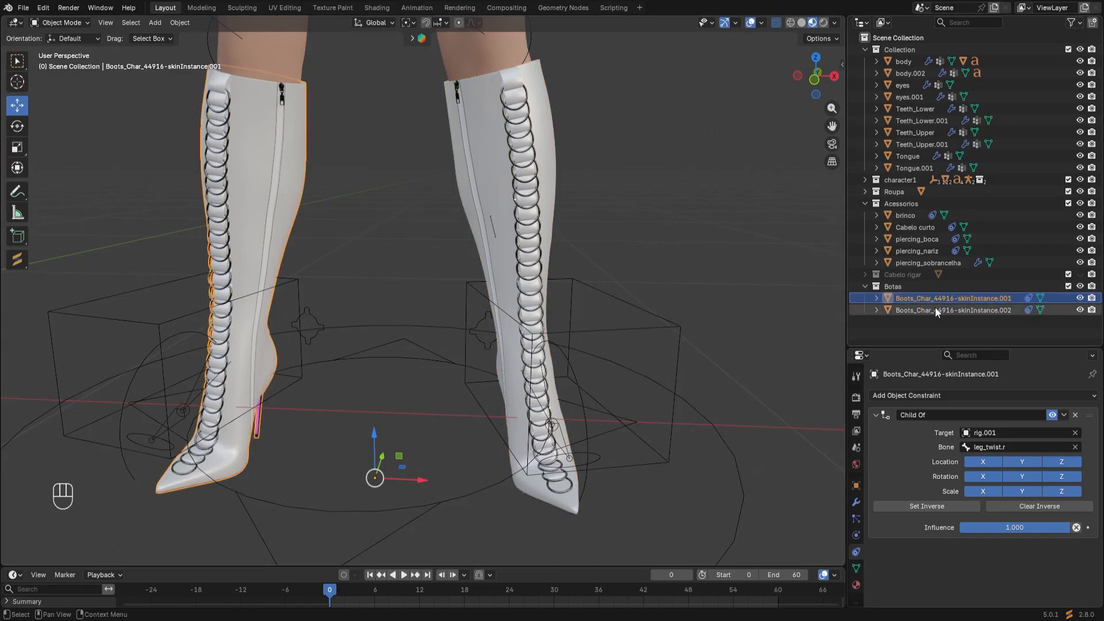
click(937, 311)
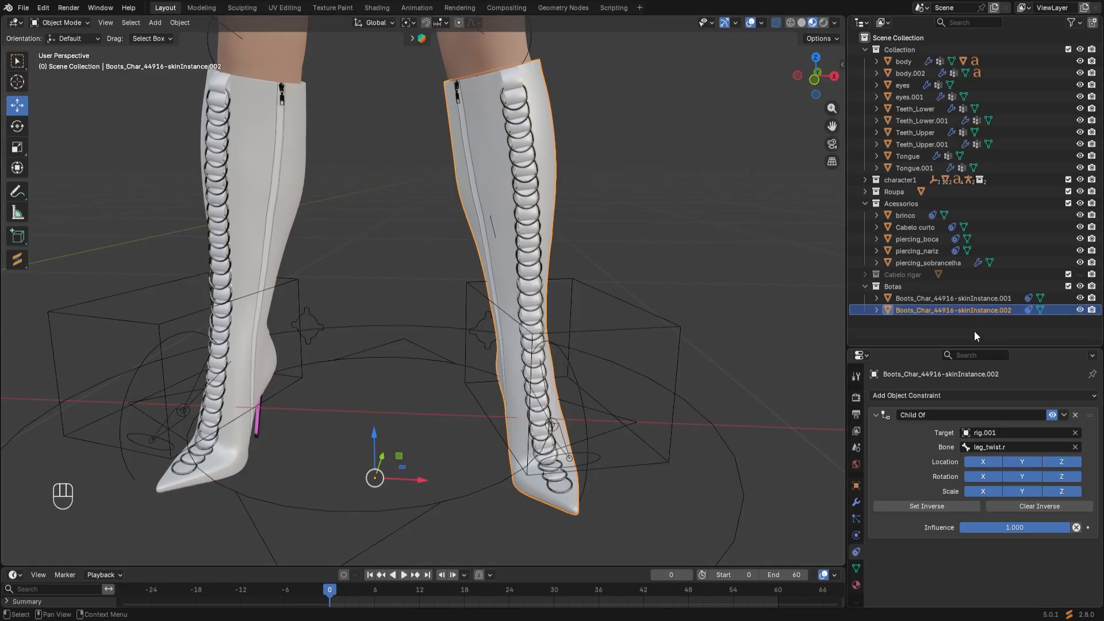
click(1005, 448)
click(1014, 446)
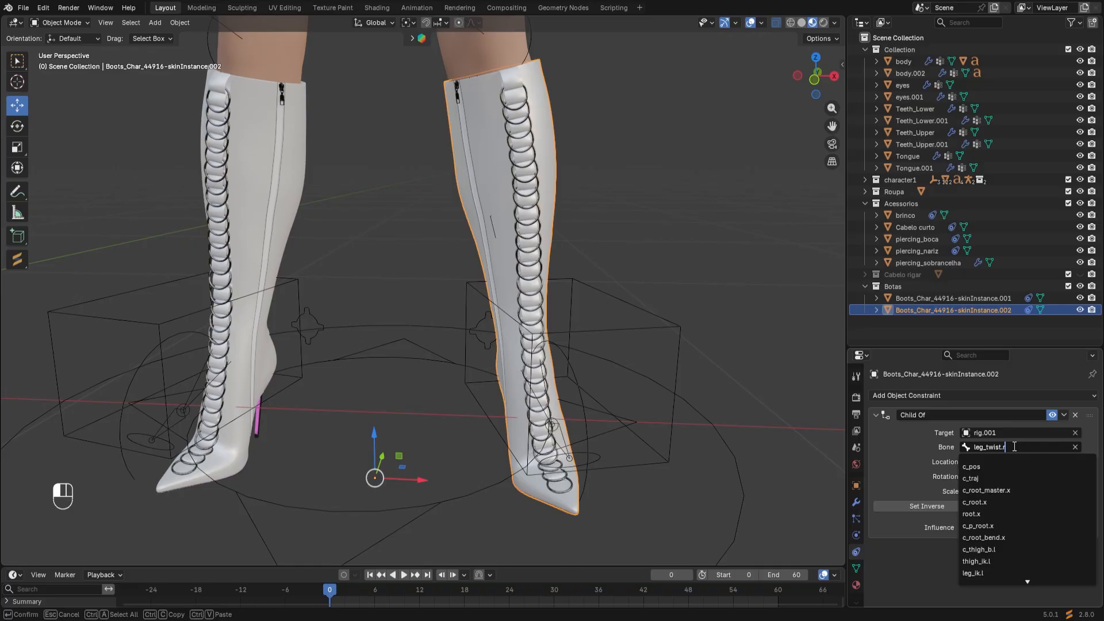
key(BackSpace)
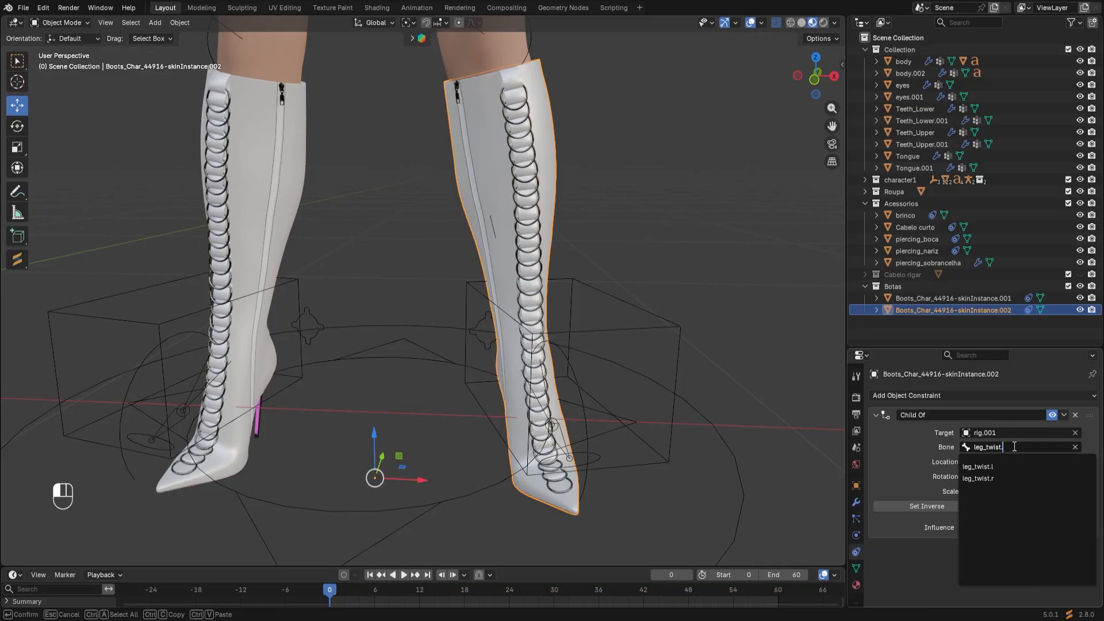
text(l)
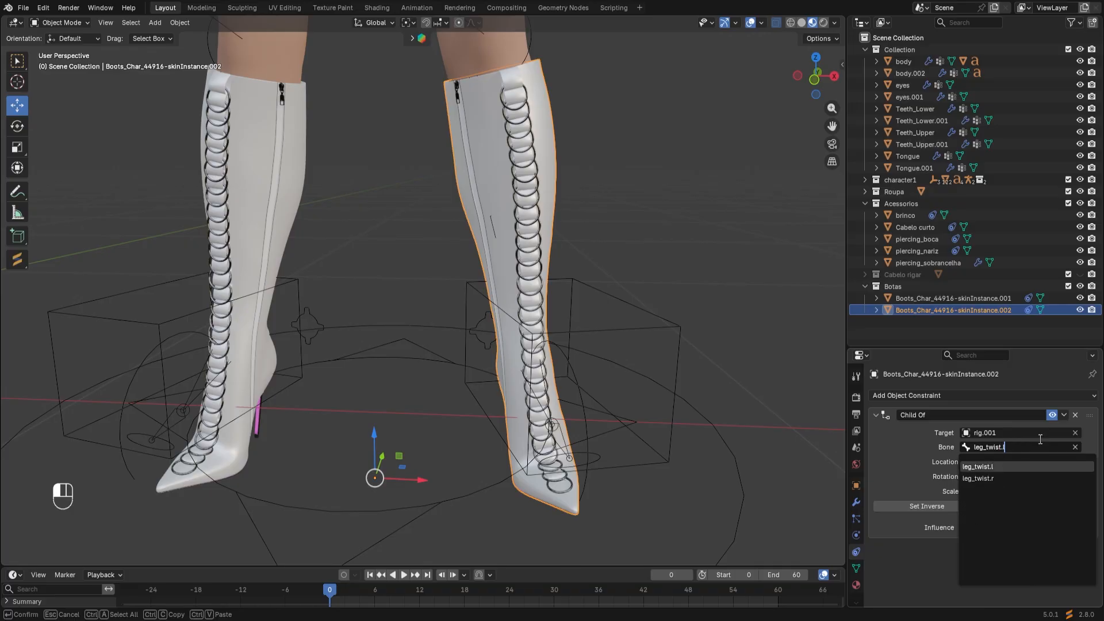
click(999, 466)
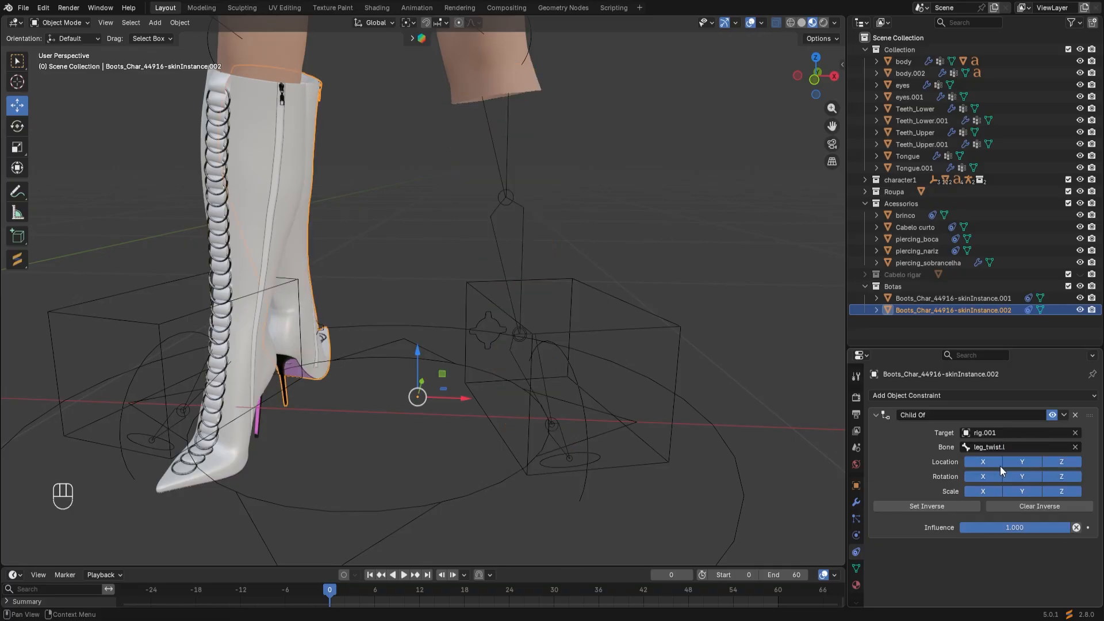
click(926, 506)
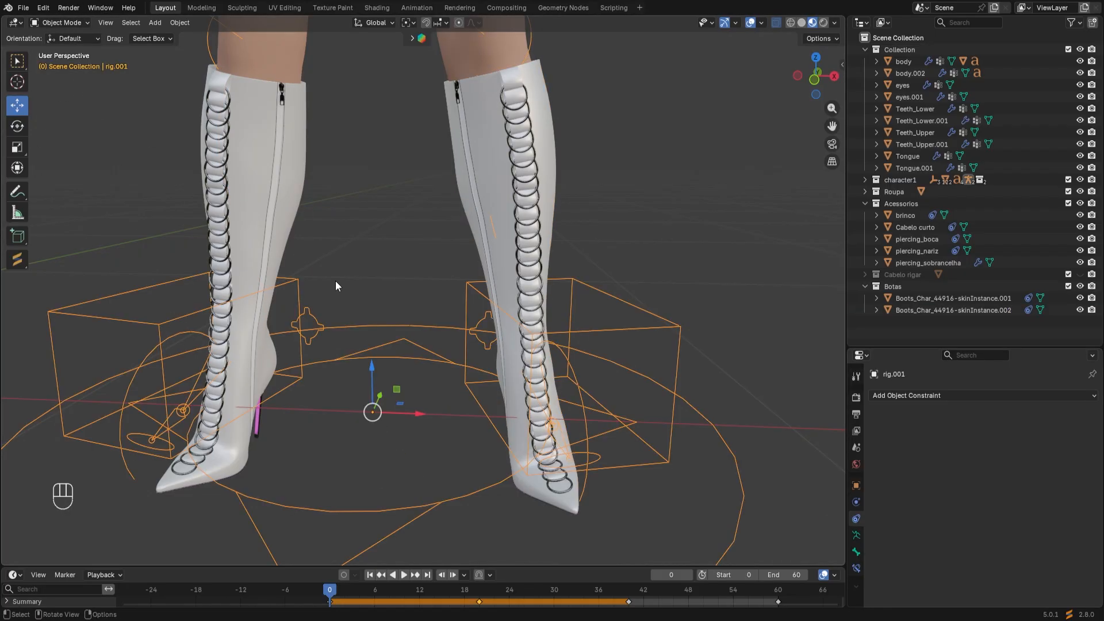
In Pose Mode, move the c_foot_ik.r bone twice to test the boot on the raised leg, and cancel the second move
click(74, 25)
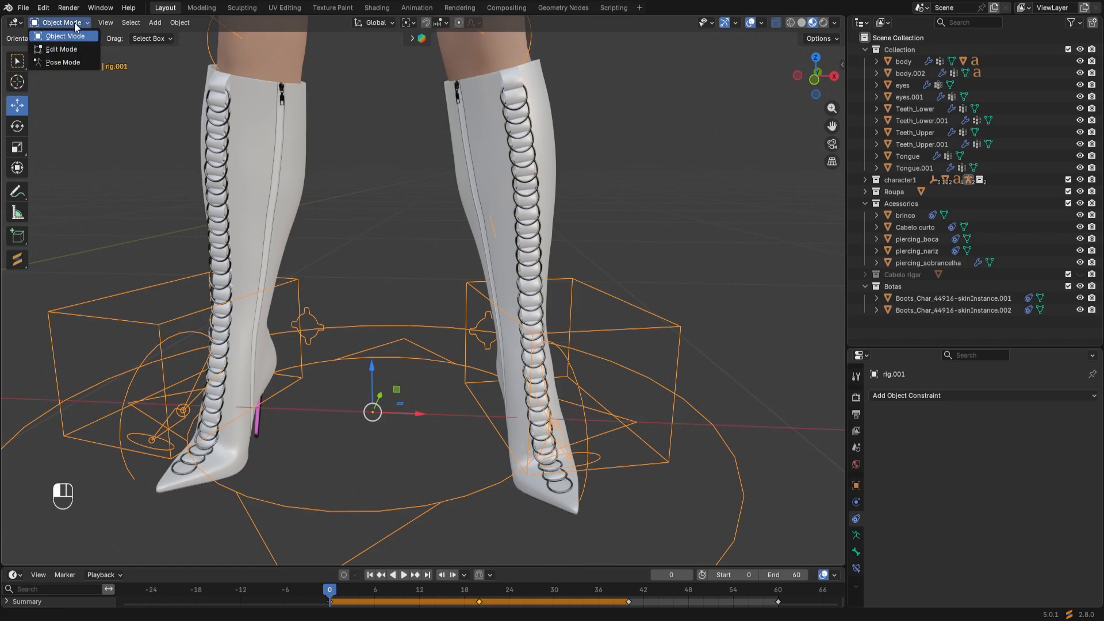
click(73, 62)
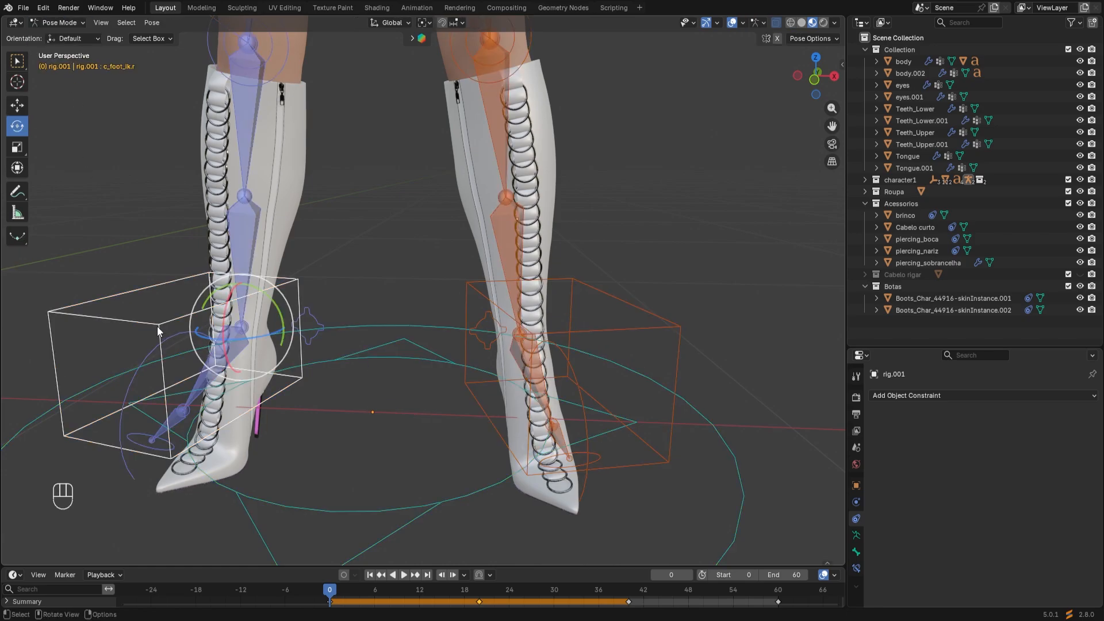
key(g)
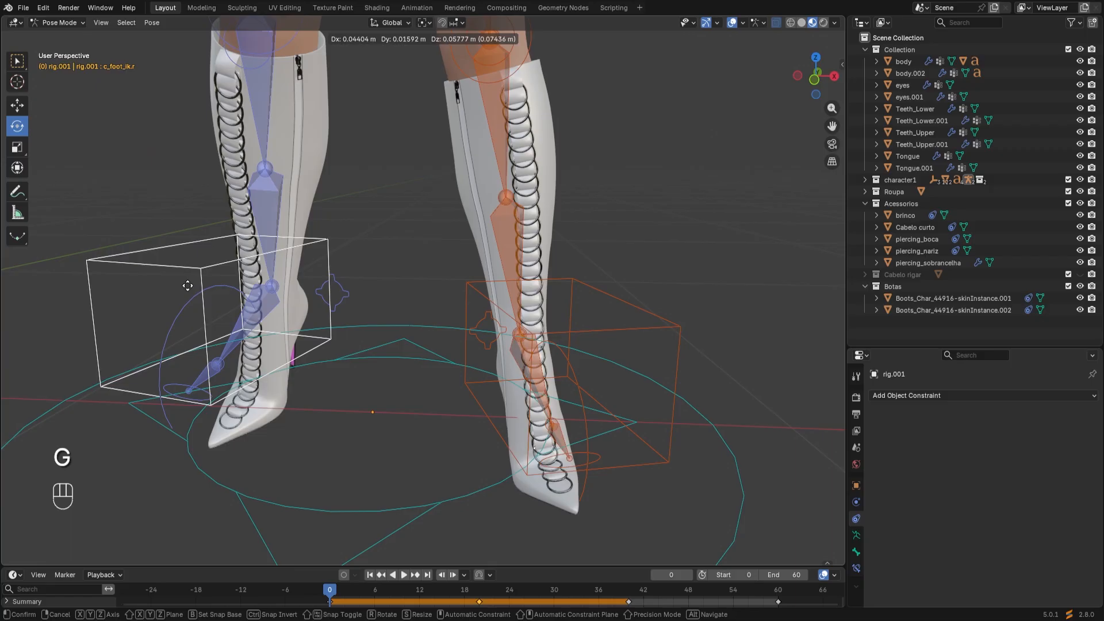
click(190, 282)
scroll(197, 282, down, 5)
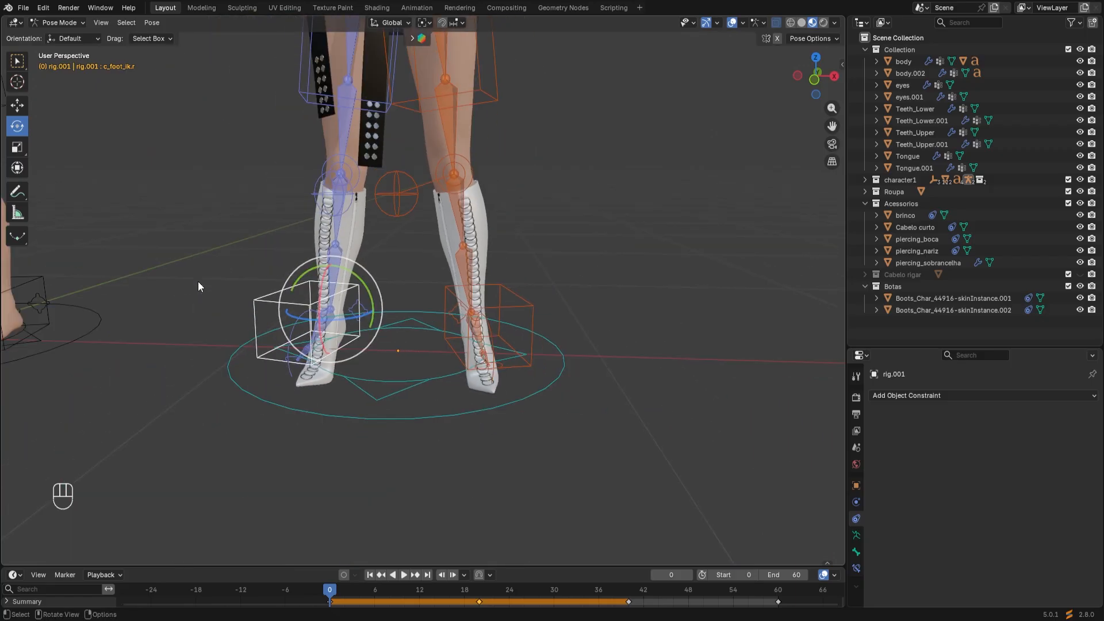
key(g)
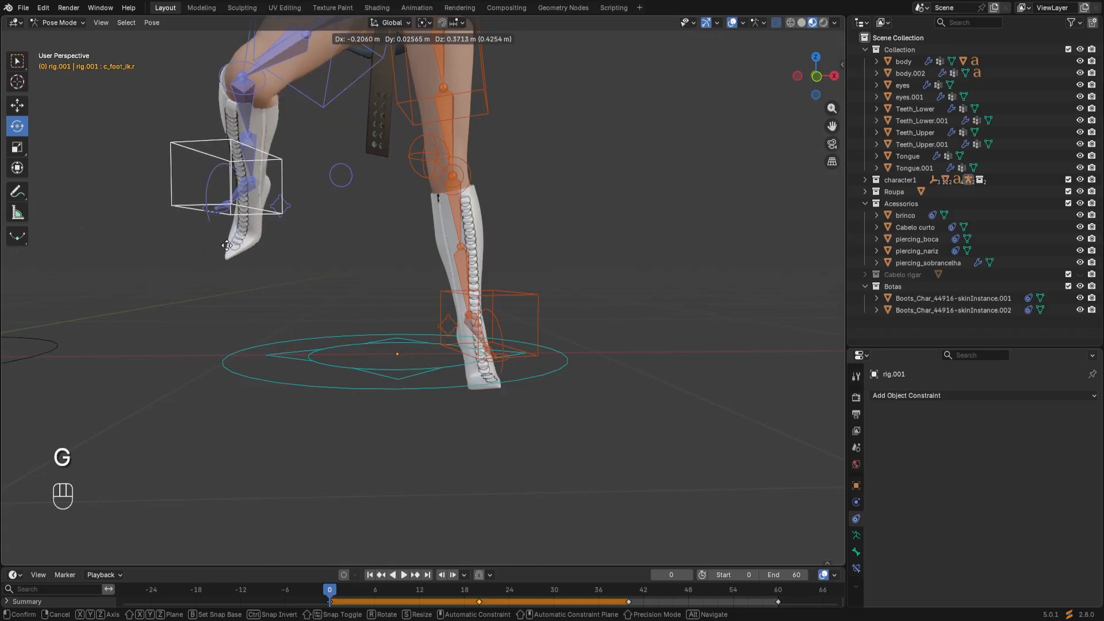
key(Escape)
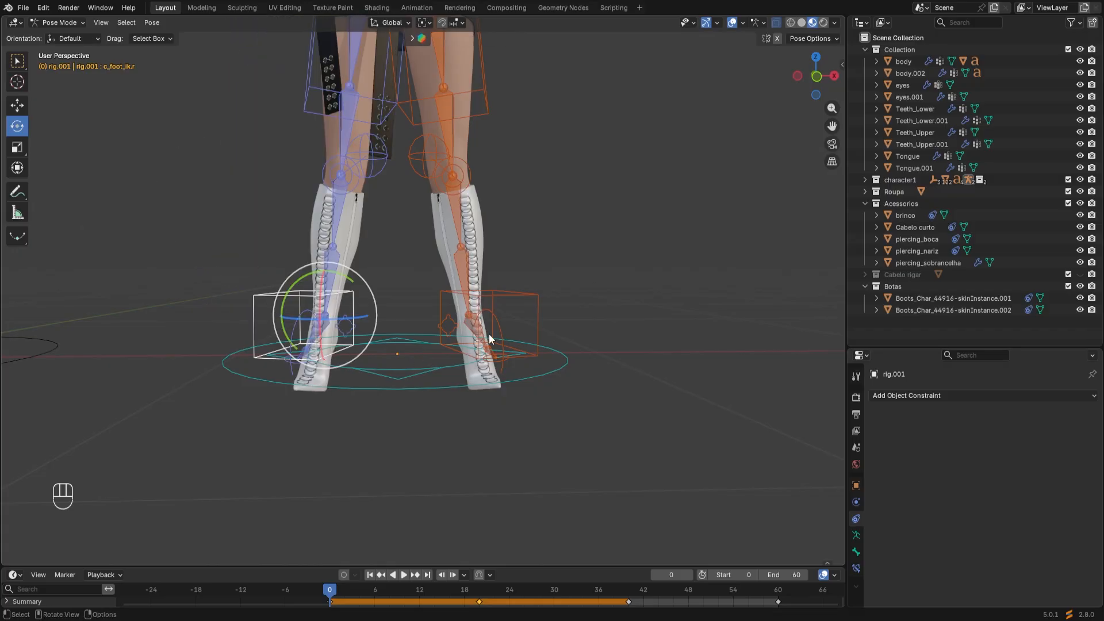
Move the rig's c_foot_ik.l bone up to test the left boot, and cancel the move
click(531, 356)
key(g)
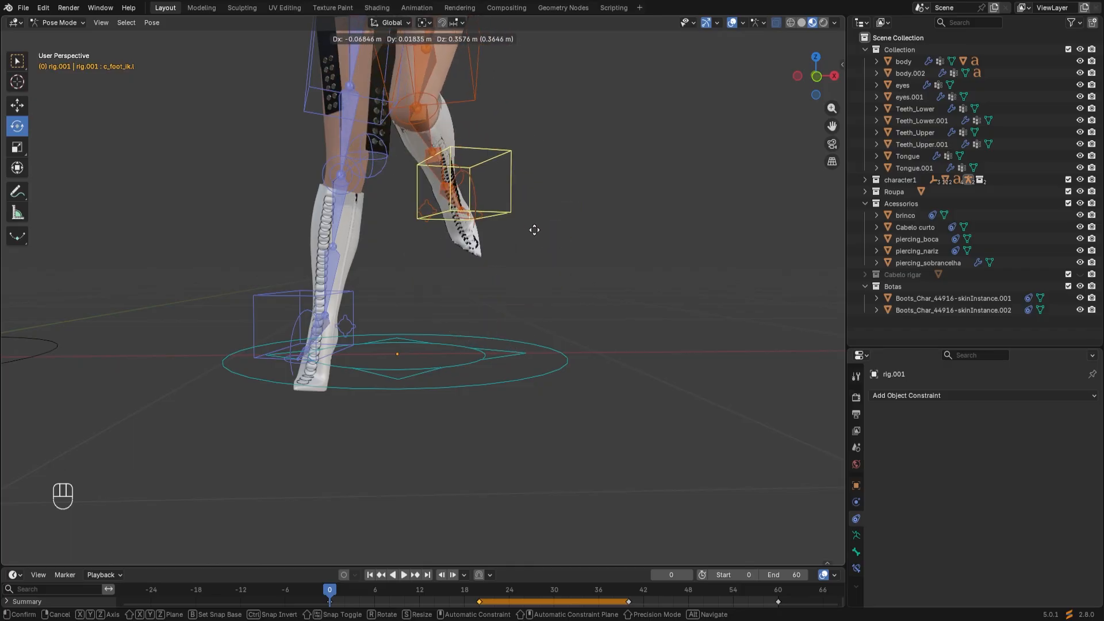
right_click(497, 254)
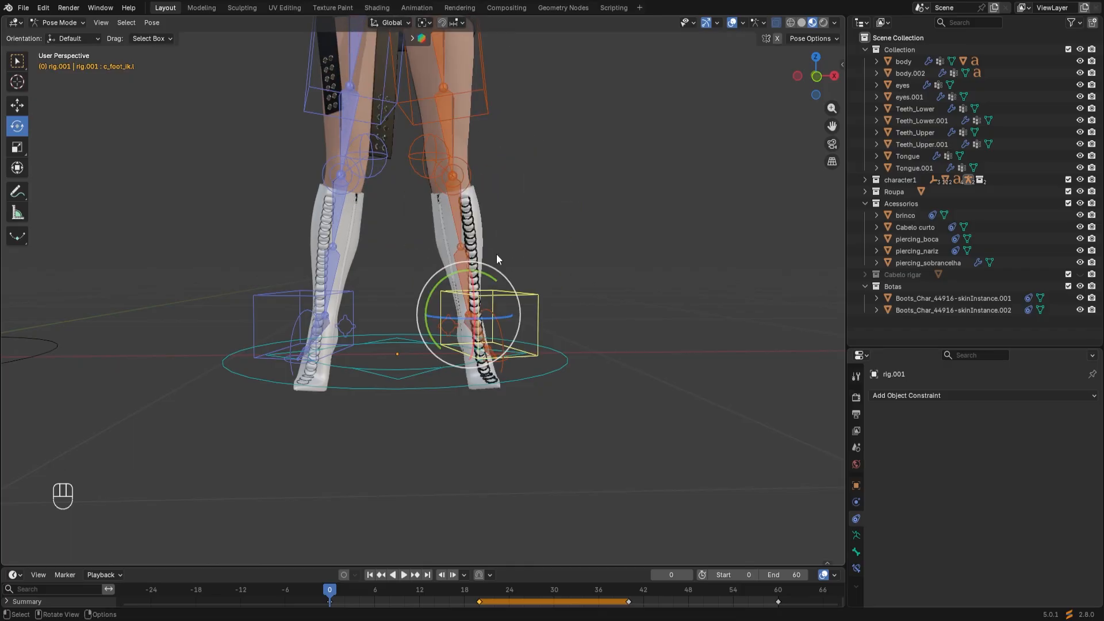
scroll(430, 315, up, 4)
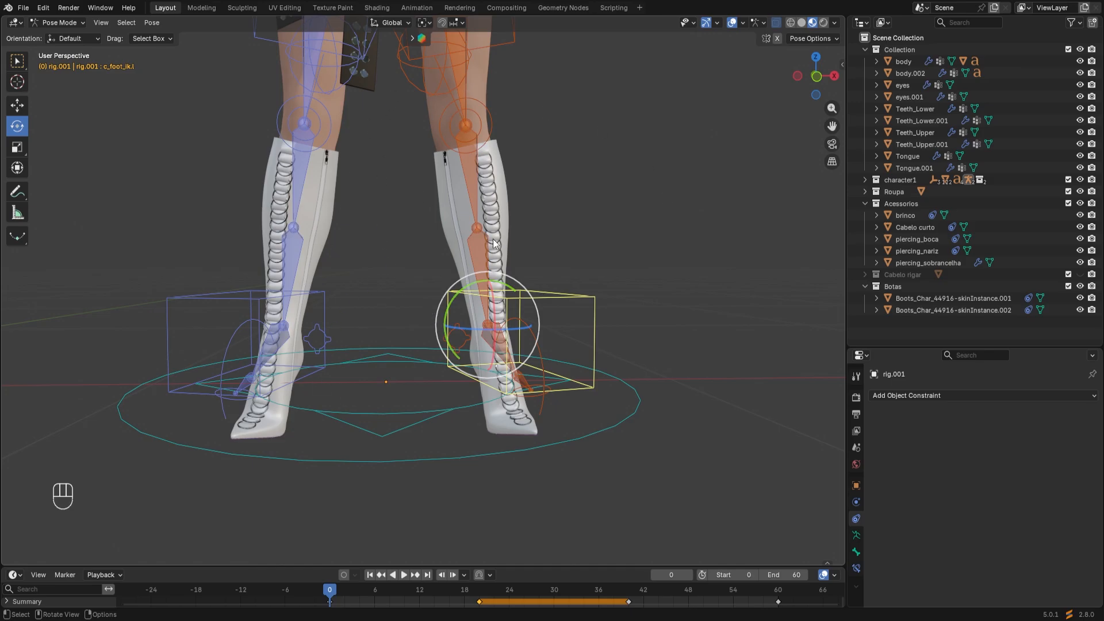
Return the rig to Object Mode and hide its Deform bone collection
click(59, 23)
click(69, 33)
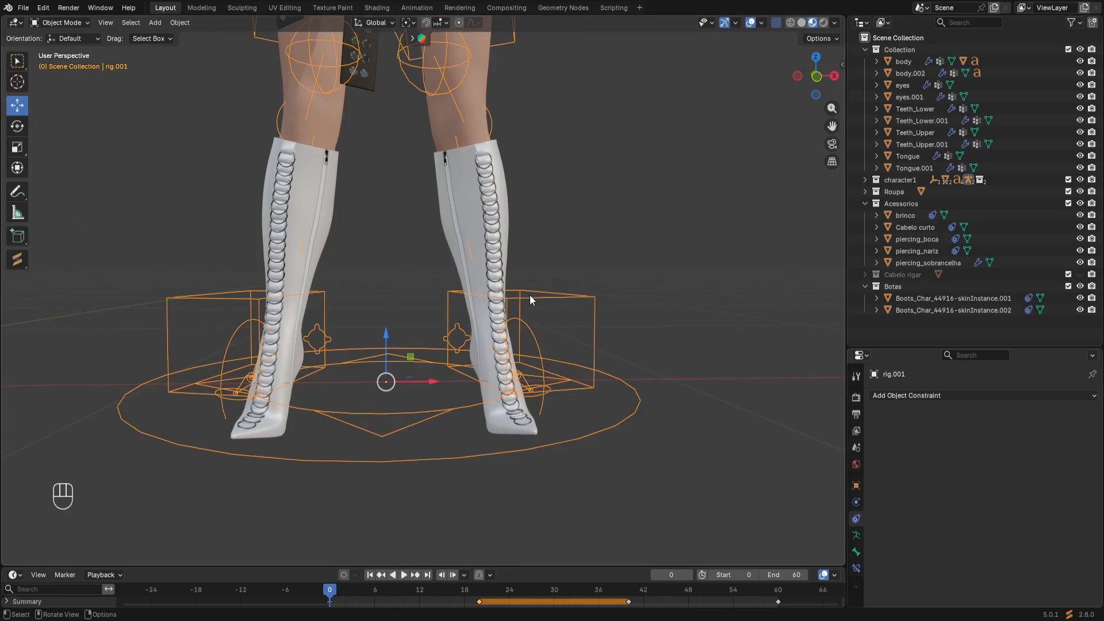
click(855, 535)
click(1055, 499)
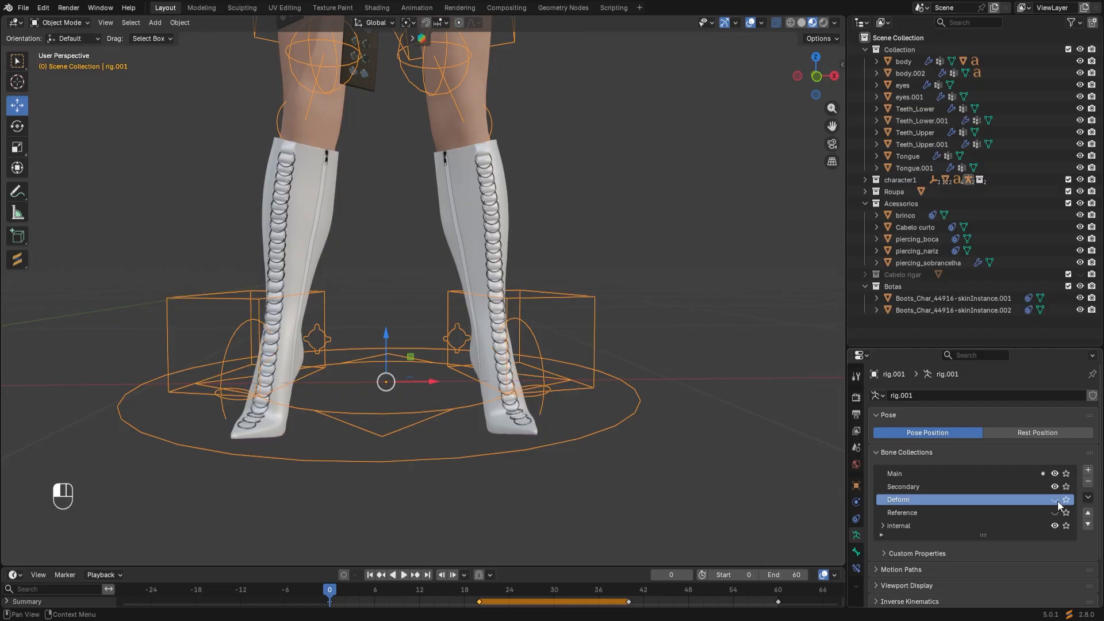
Hide the Acessorios collection and show the Cabelo rigar collection containing the long hair
shift+middle_drag(498, 257, 523, 411)
scroll(519, 306, down, 3)
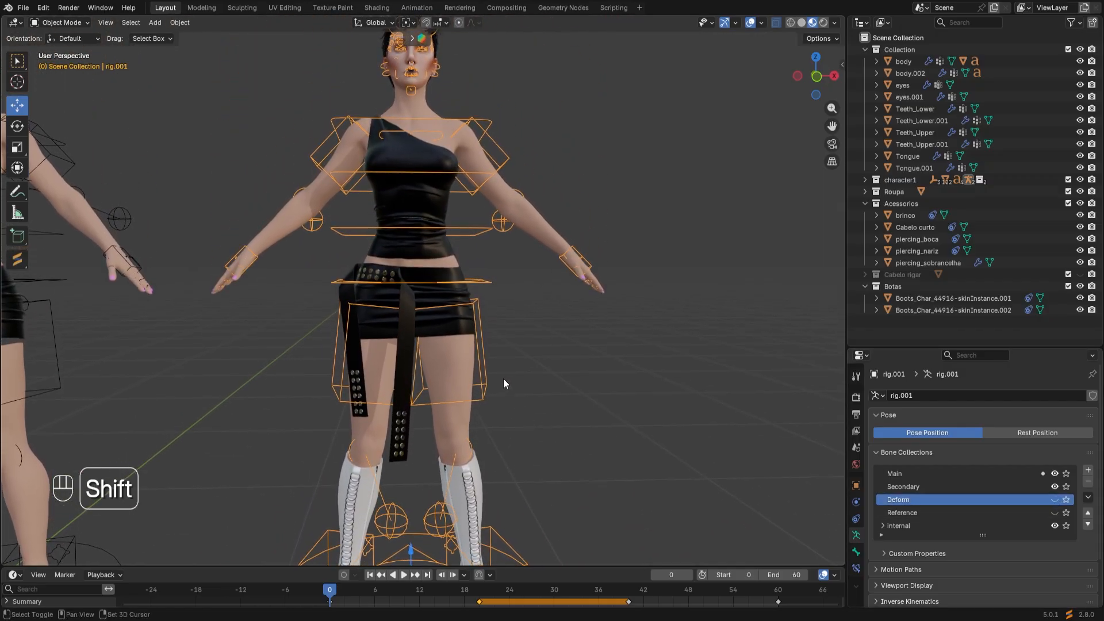
shift+middle_drag(483, 278, 491, 416)
scroll(493, 416, up, 5)
click(1080, 204)
click(1080, 274)
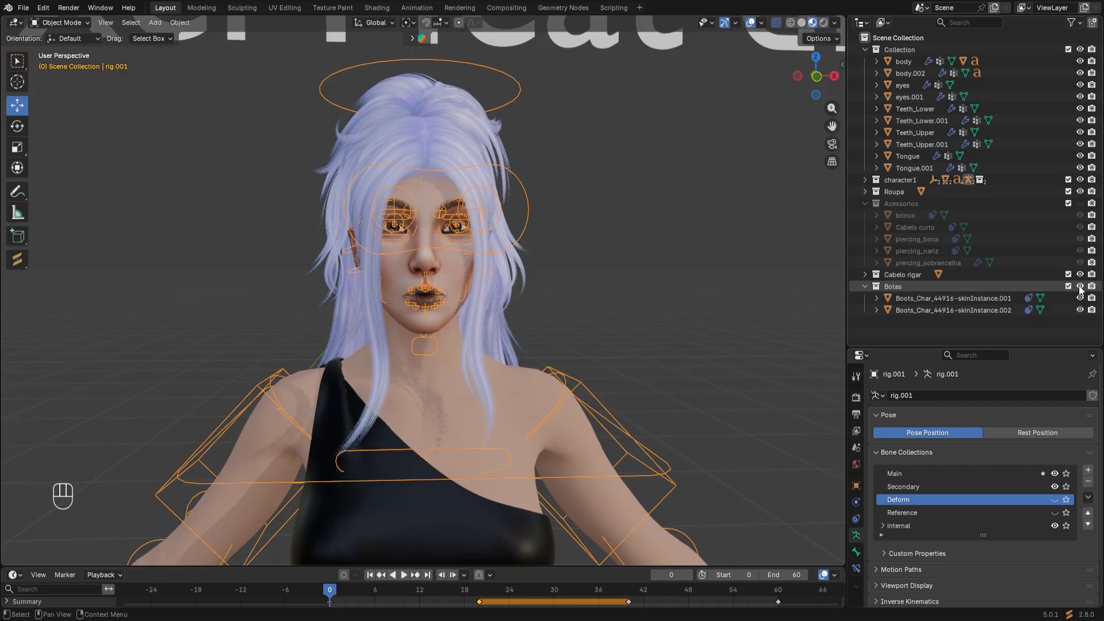
Examine the long hair from the front and side, checking how it falls over the shoulders and back
scroll(459, 296, down, 1)
mouse_move(486, 304)
middle_down()
mouse_move(467, 316)
mouse_move(500, 312)
mouse_move(490, 314)
middle_up()
middle_drag(468, 256, 422, 138)
mouse_move(445, 282)
middle_down()
mouse_move(410, 275)
mouse_move(433, 280)
mouse_move(441, 297)
middle_up()
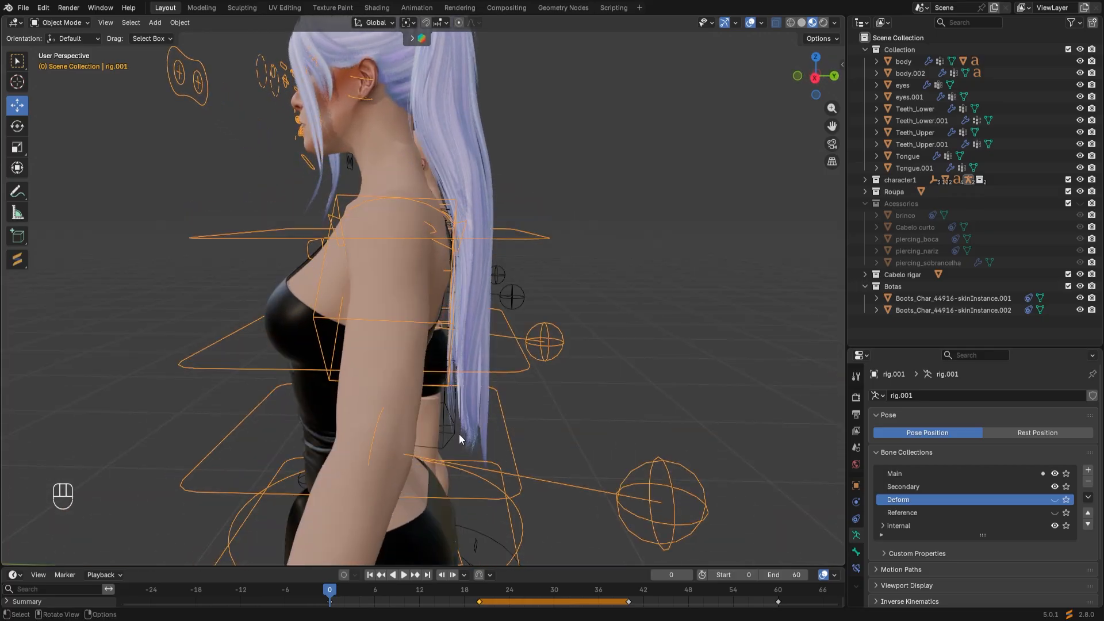
middle_drag(459, 411, 551, 461)
middle_drag(447, 367, 470, 362)
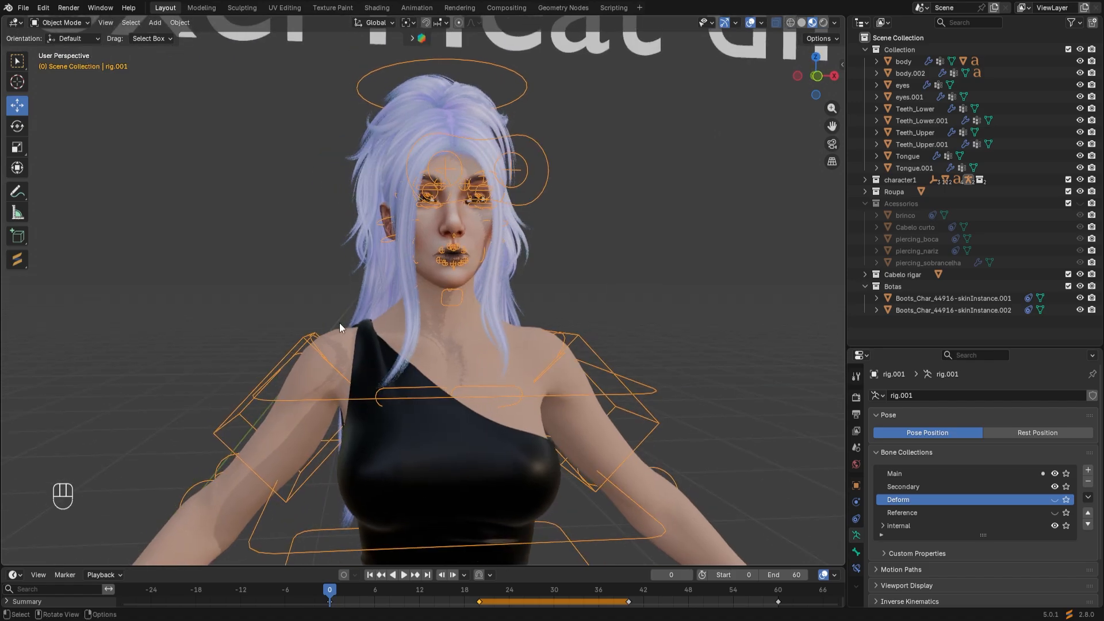
shift+middle_drag(513, 331, 475, 374)
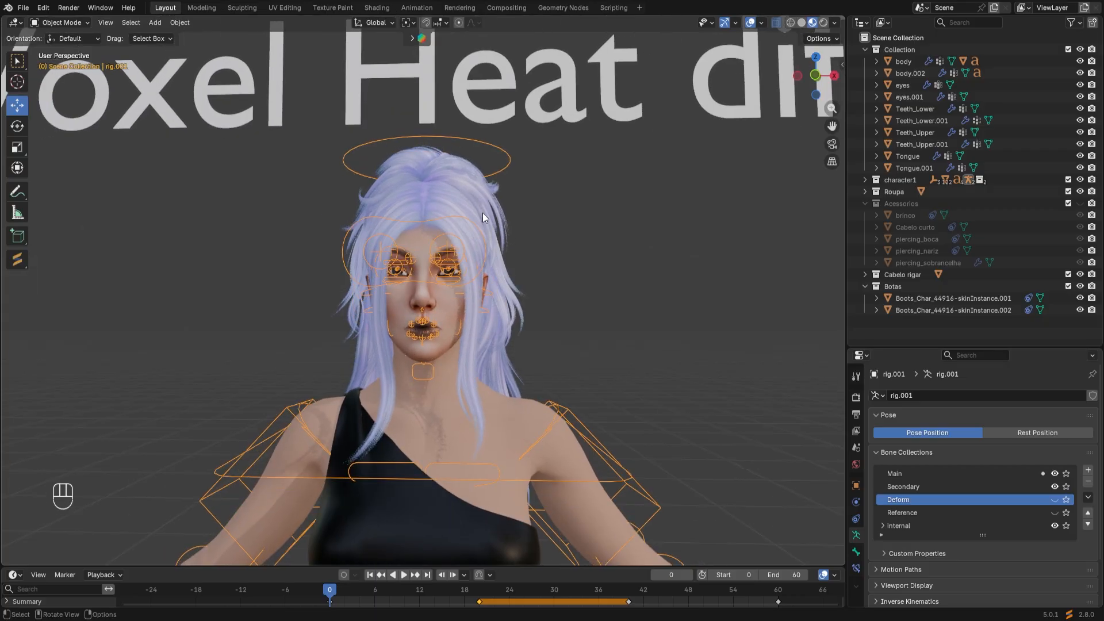
Add a Child Of constraint to the long hair object, cabelo 1, with rig.001 as its target
click(451, 198)
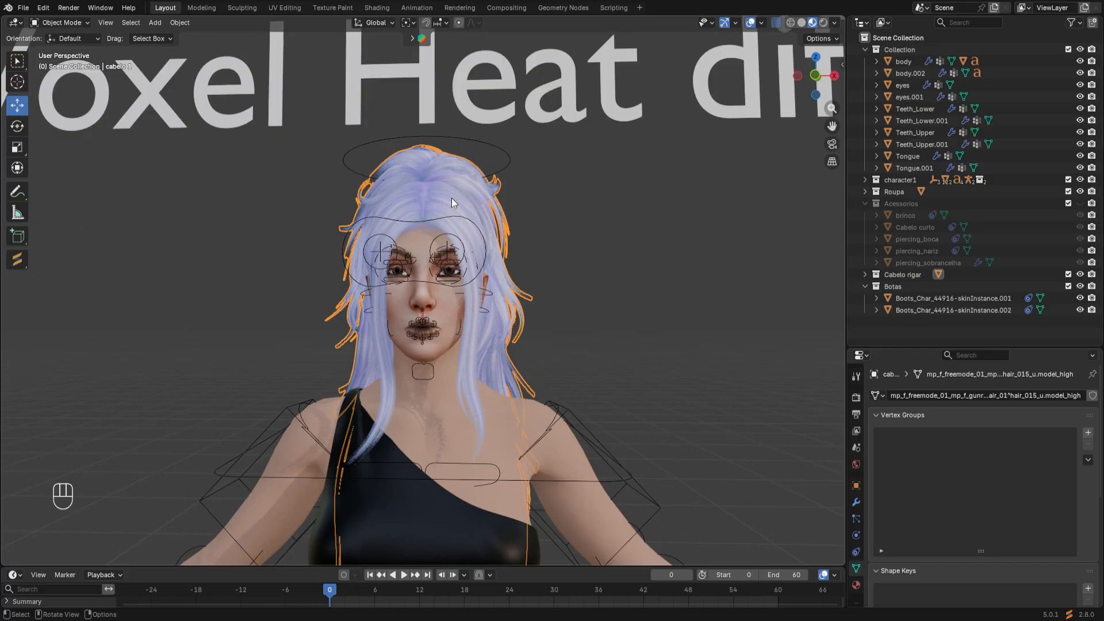
click(452, 197)
click(474, 198)
click(856, 552)
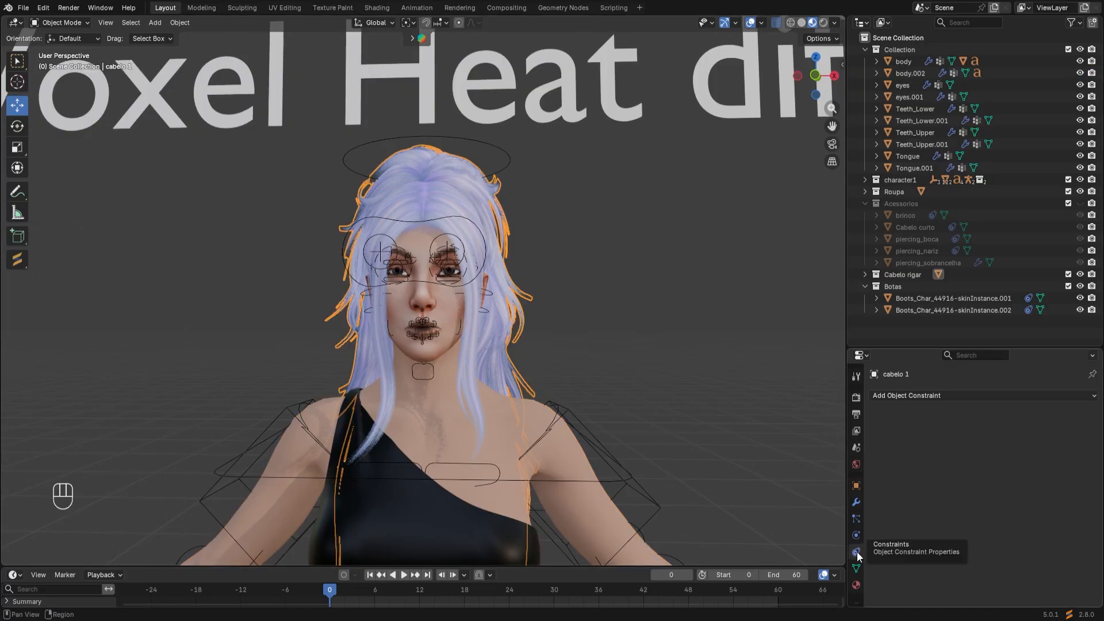
click(978, 397)
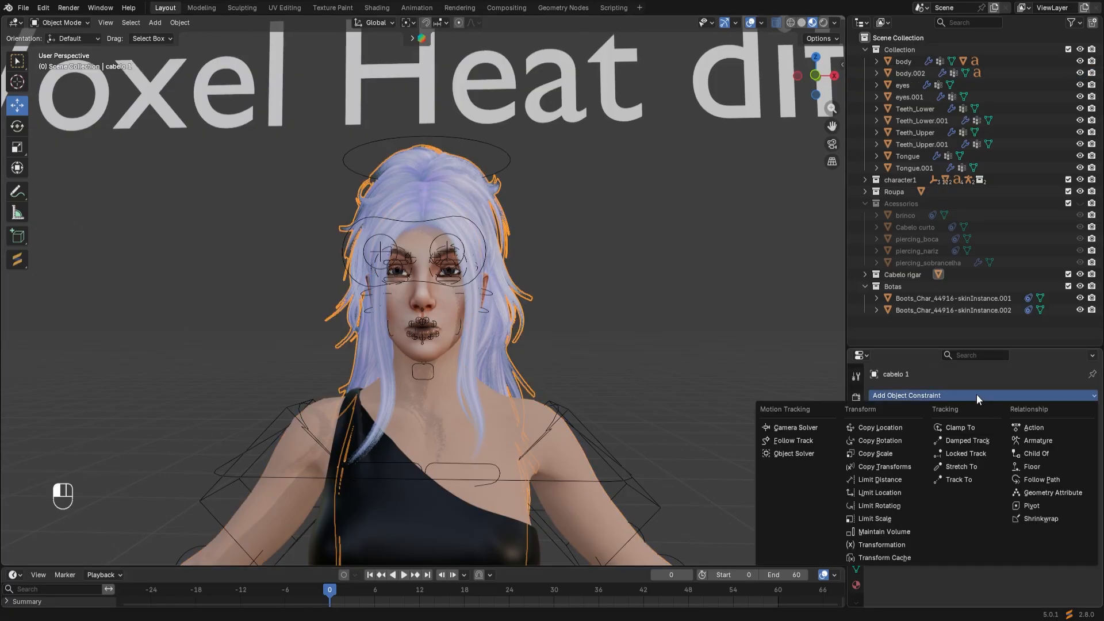
click(1047, 454)
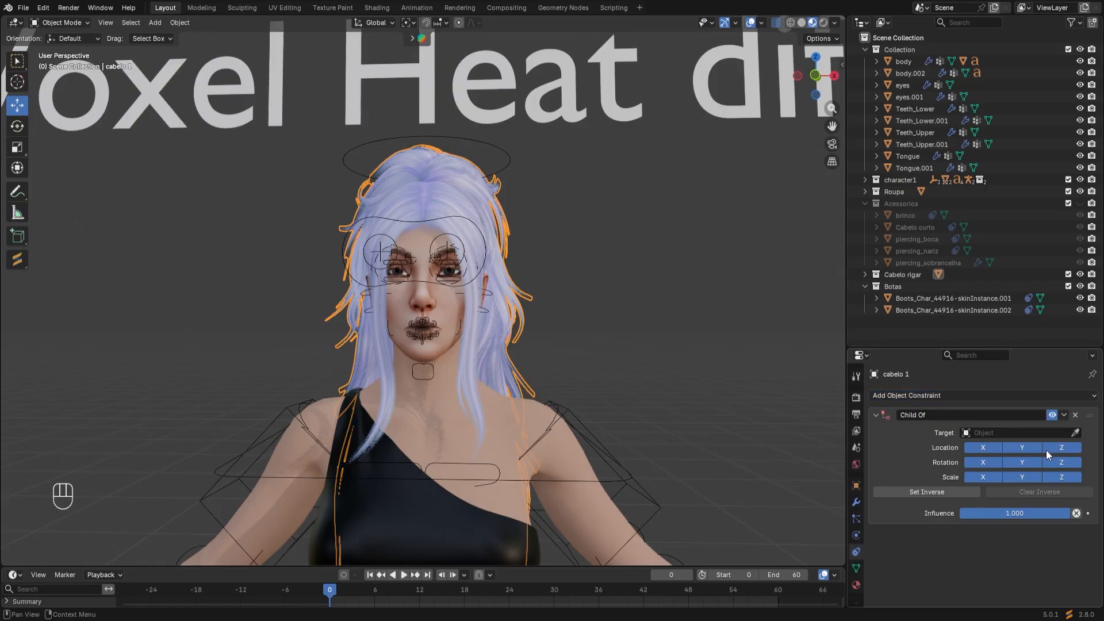
click(1076, 433)
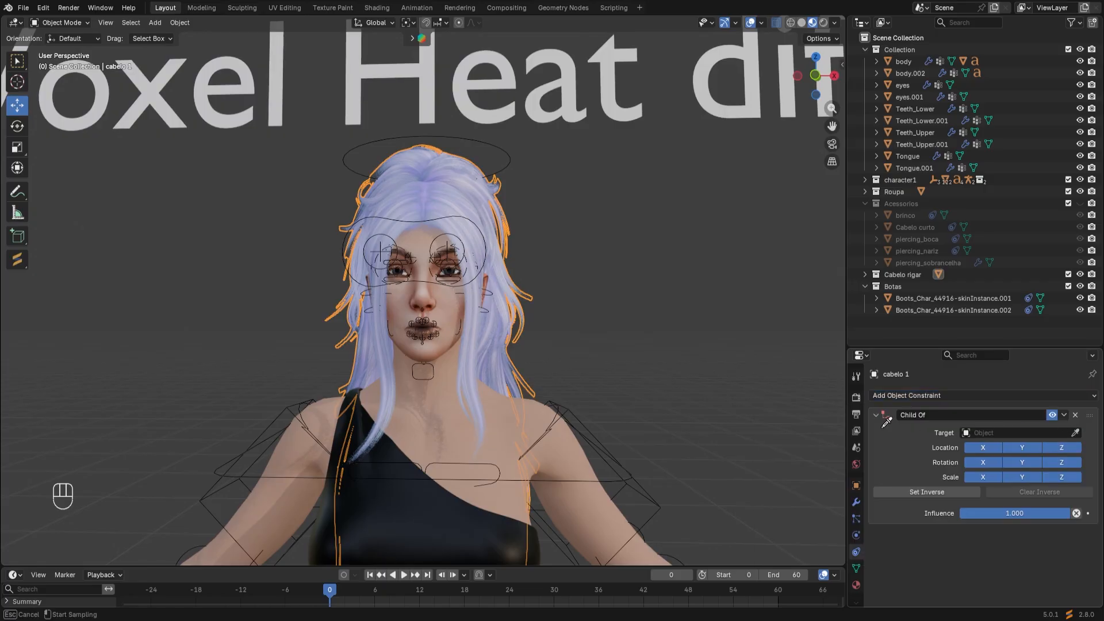
click(580, 422)
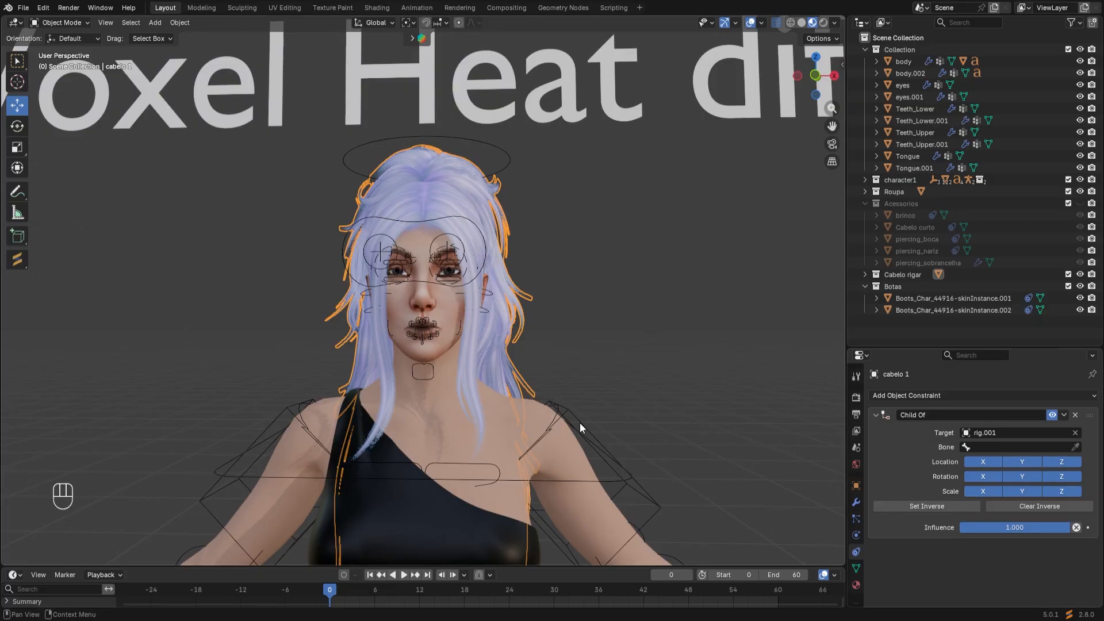
Set the hair's Child Of bone to c_head.x and apply Set Inverse to restore its placement on the head
click(1008, 447)
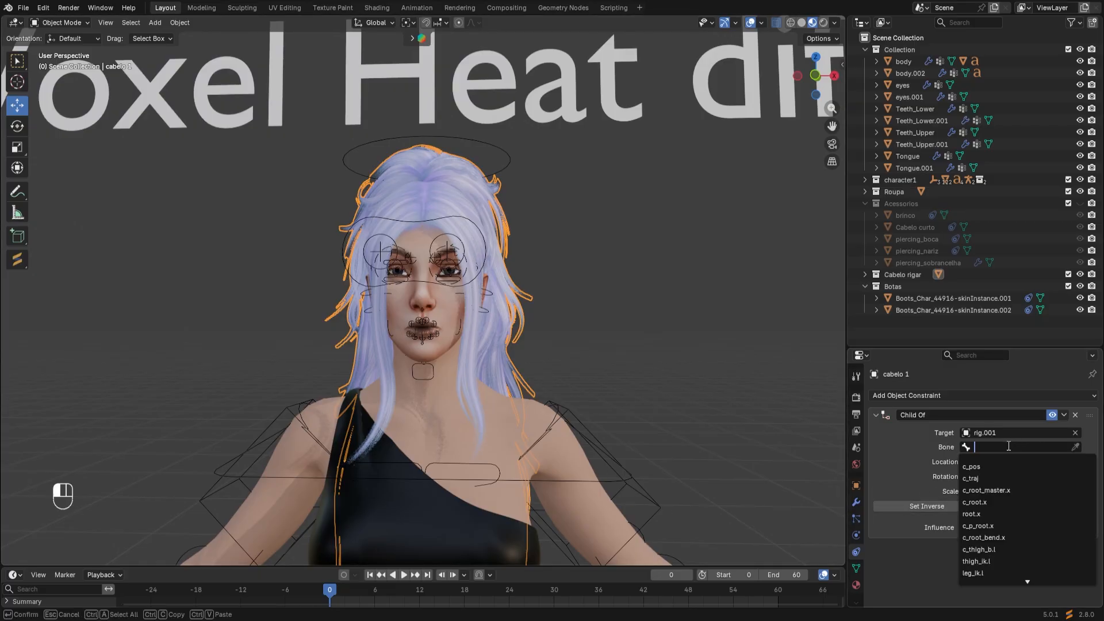
text(c_head)
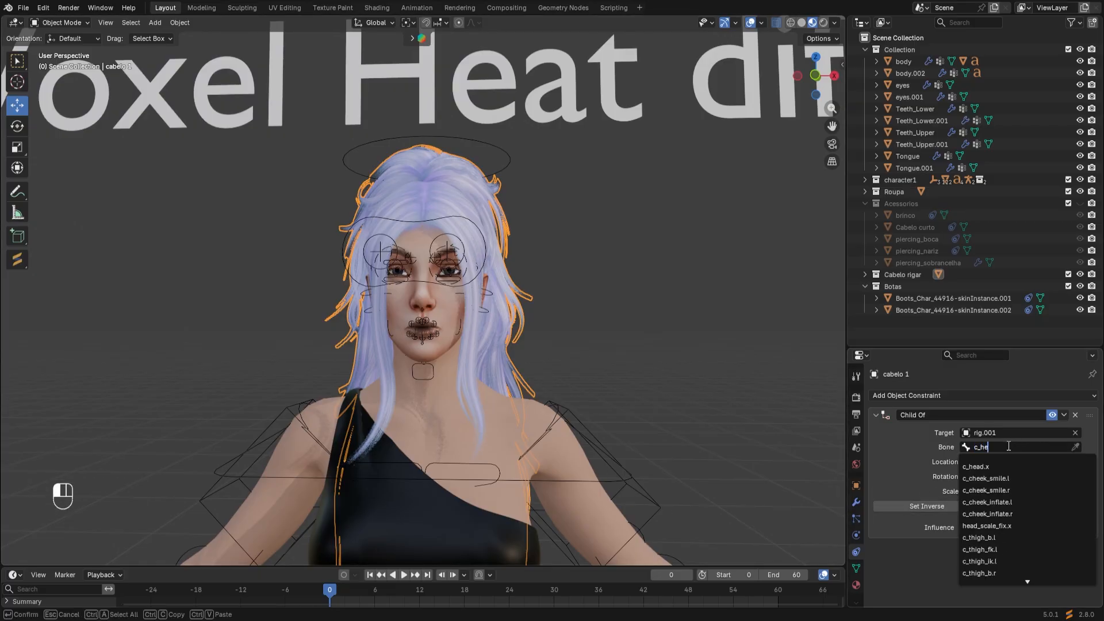
click(971, 467)
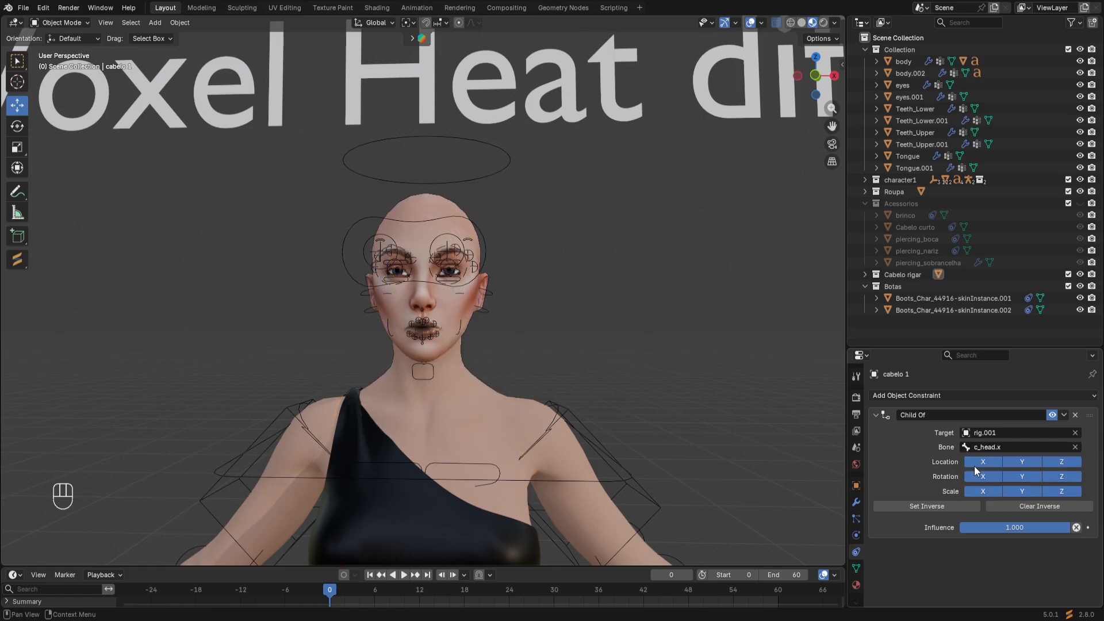
click(911, 506)
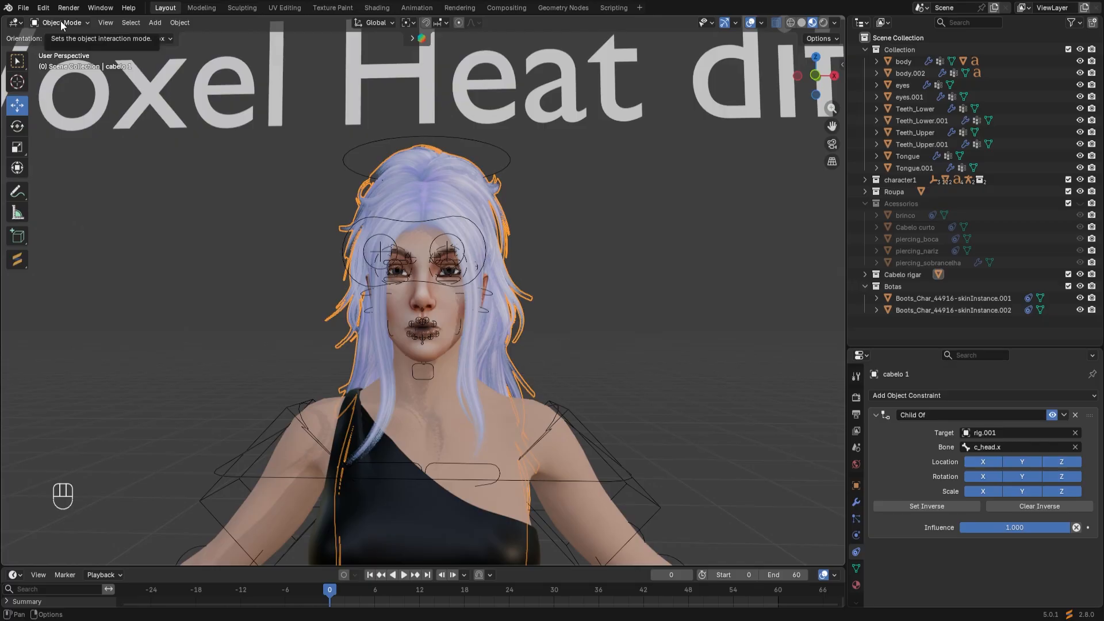
In Pose Mode, rotate the rig's c_head.x bone to test that the hair follows, and undo the rotation
click(467, 222)
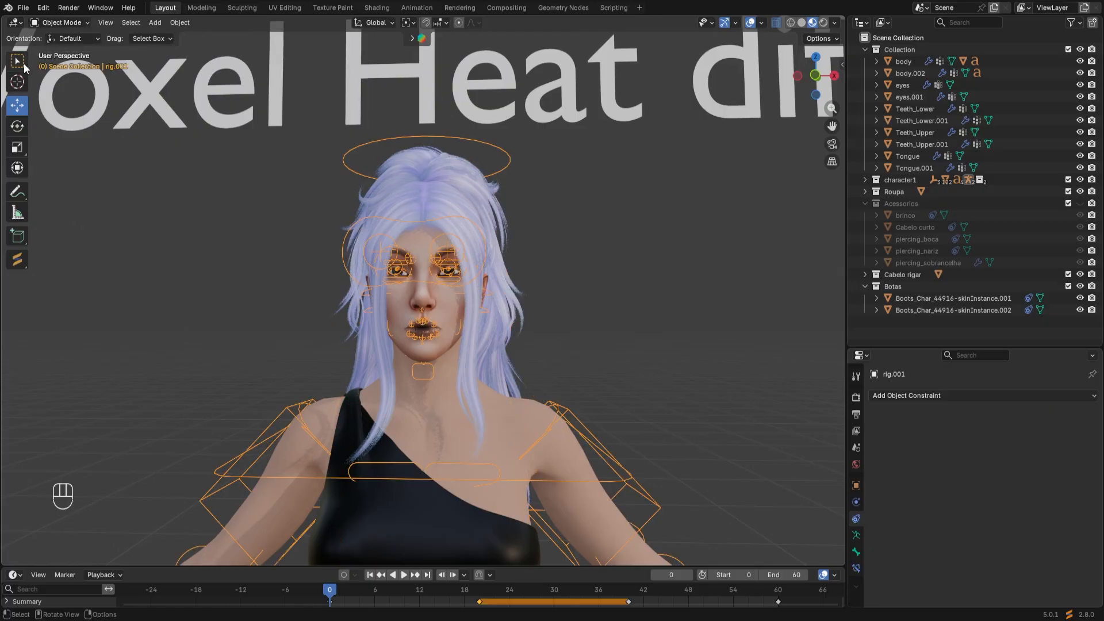
click(54, 23)
click(69, 62)
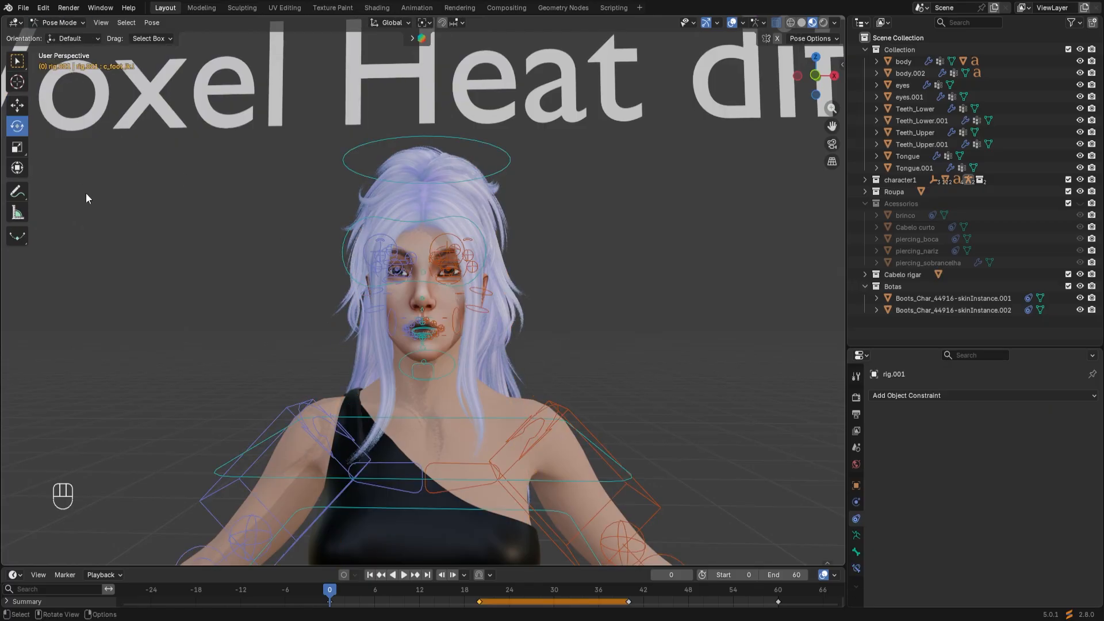
click(447, 182)
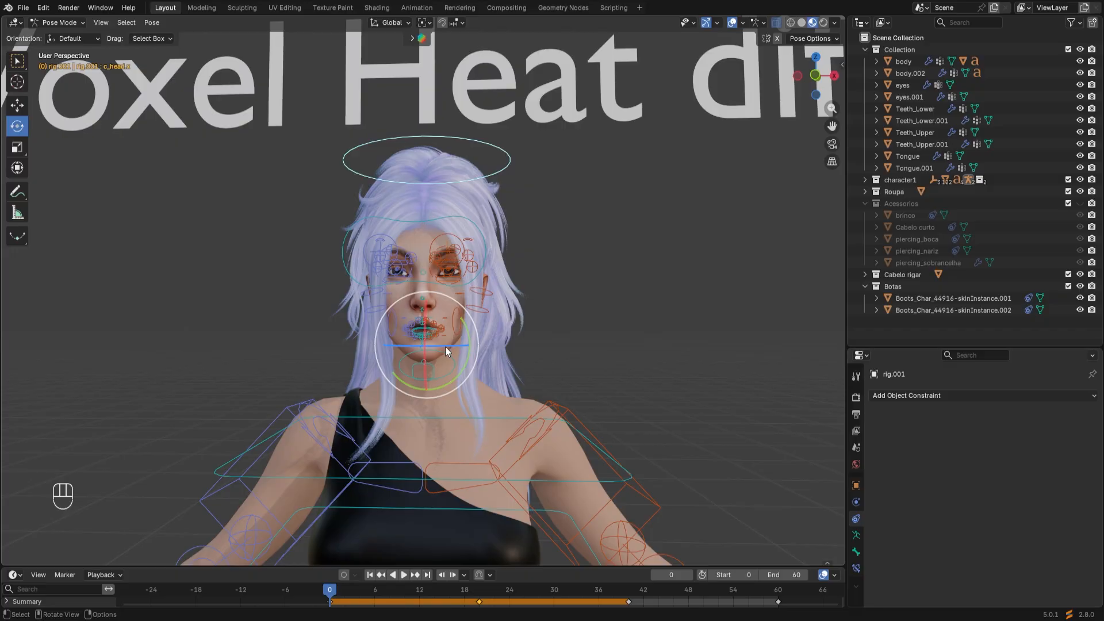
drag(446, 347, 432, 357)
mouse_move(533, 406)
middle_down()
mouse_move(415, 408)
mouse_move(534, 413)
middle_up()
key(ctrl+z)
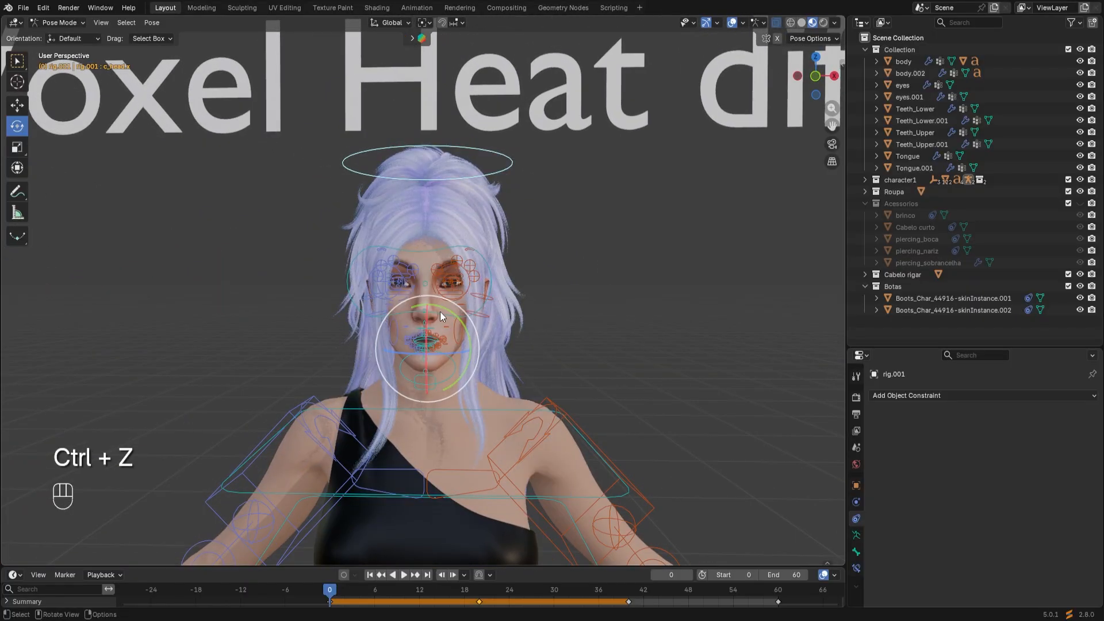
Tilt and turn the c_head.x bone, including a 22.8° rotation about global Z, to check the hair in the tilted pose
drag(445, 313, 455, 361)
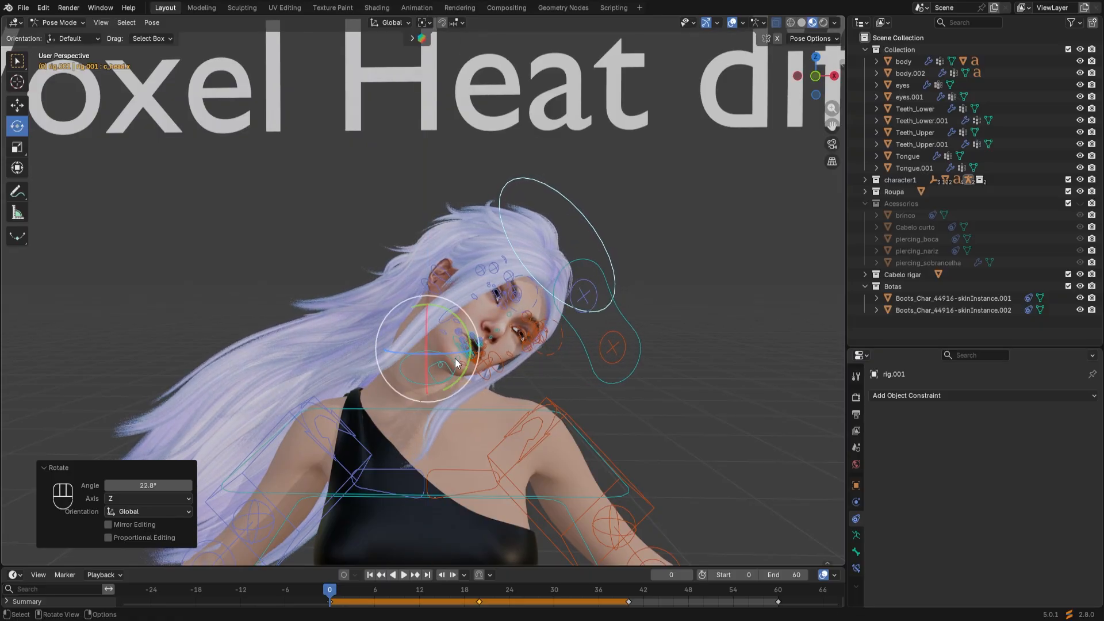
scroll(455, 358, down, 3)
scroll(454, 365, up, 2)
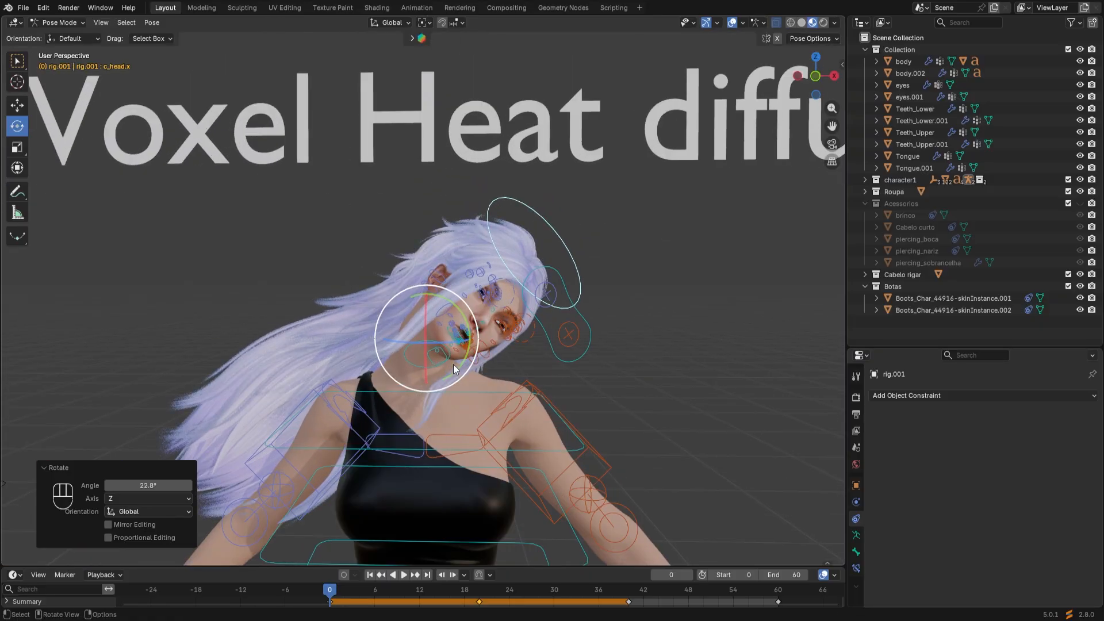
Clear the user transforms of all rig.001 bones to reset the pose and return to Object Mode
key(a)
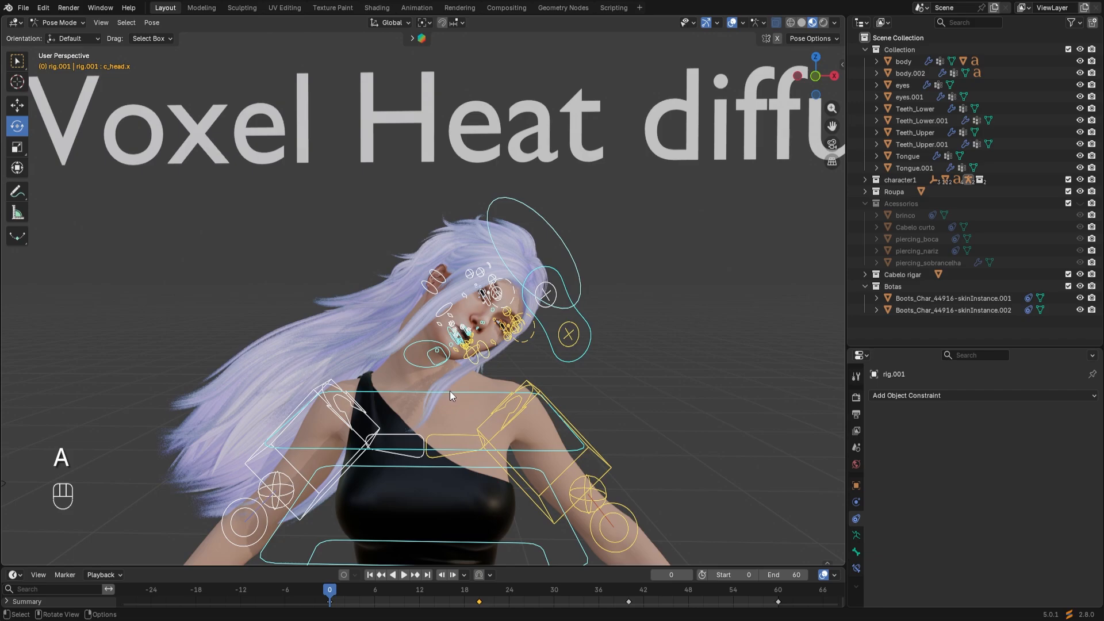
right_click(449, 391)
click(447, 391)
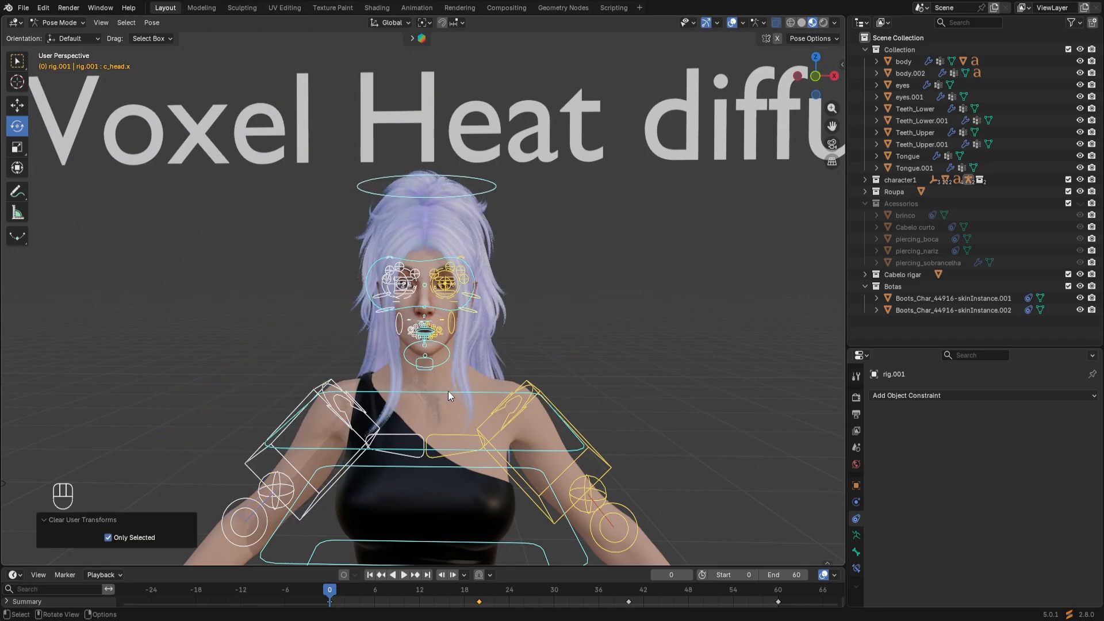
click(71, 22)
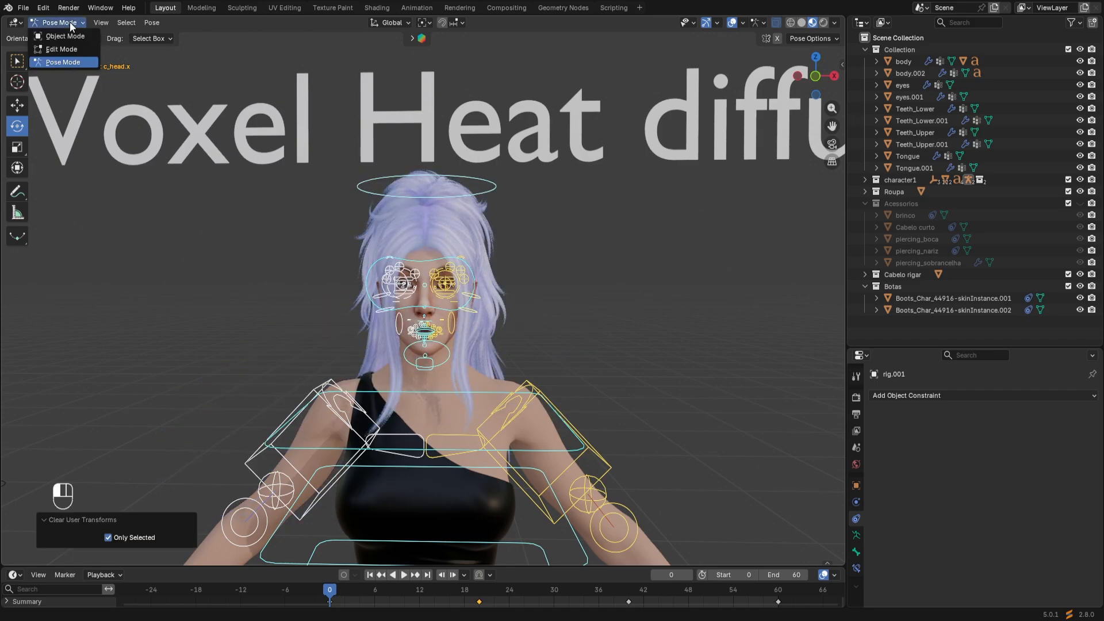
click(71, 35)
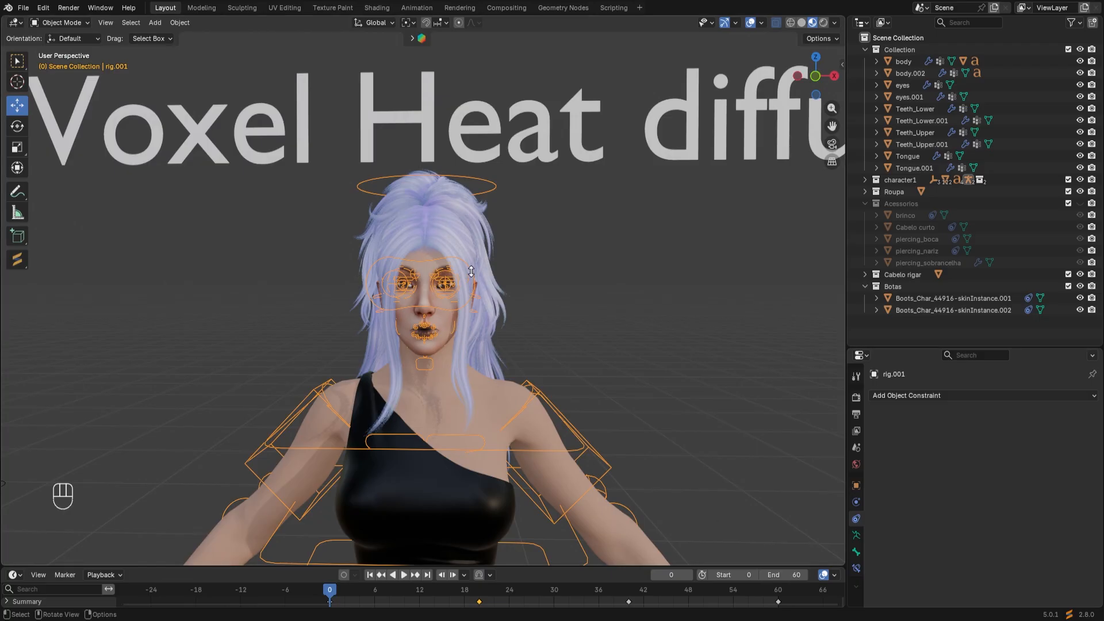
Remove the Child Of constraint from the long hair object, cabelo 1
click(439, 232)
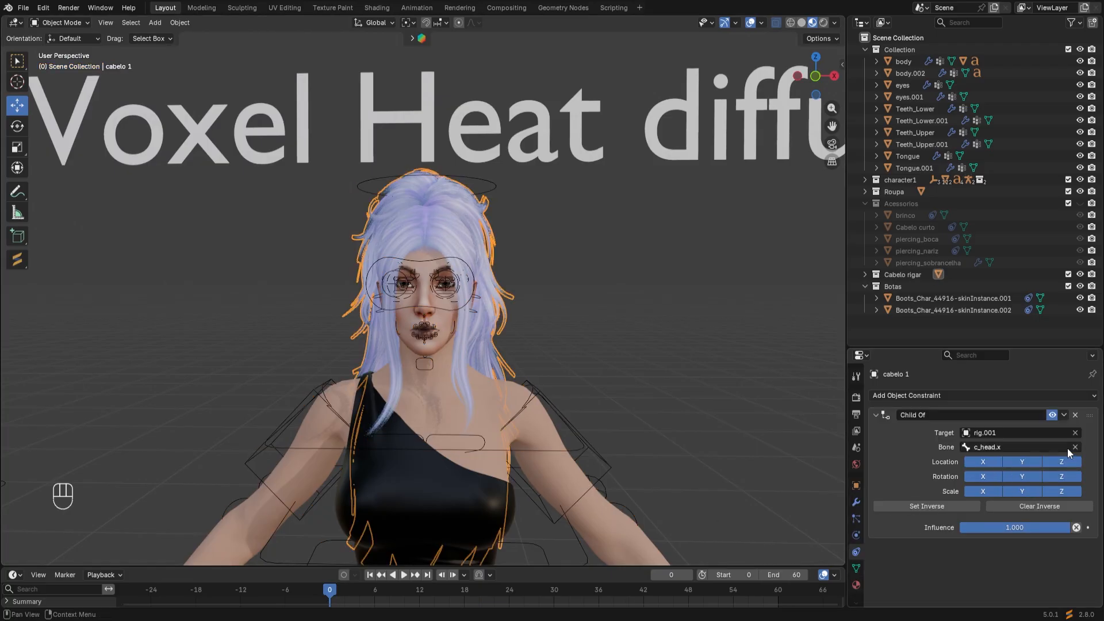
click(1075, 414)
scroll(484, 320, up, 2)
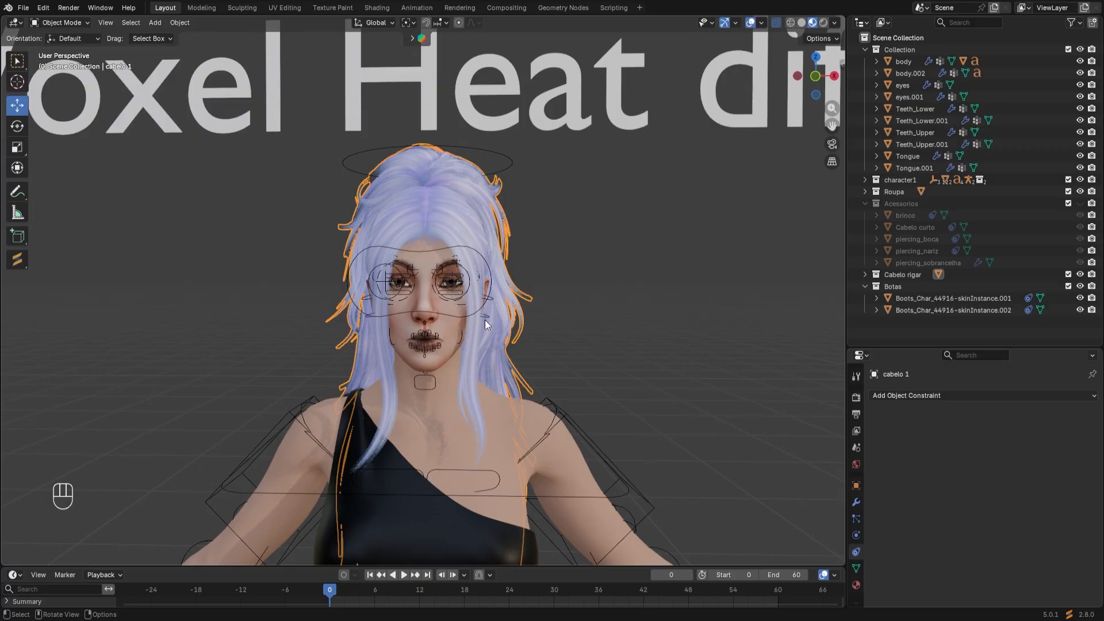
scroll(484, 324, up, 1)
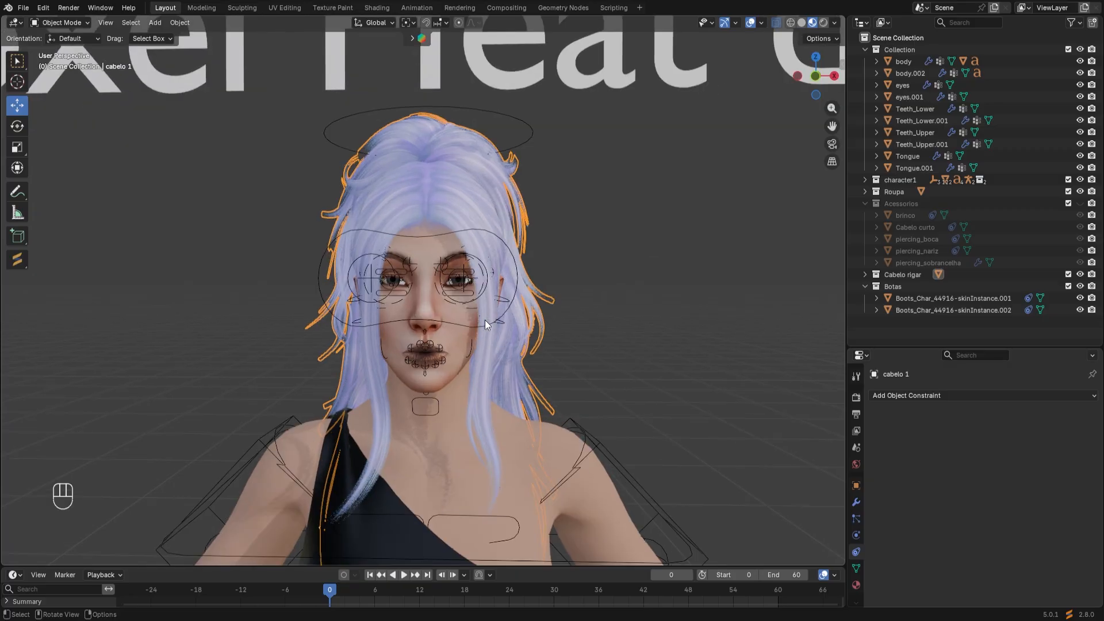
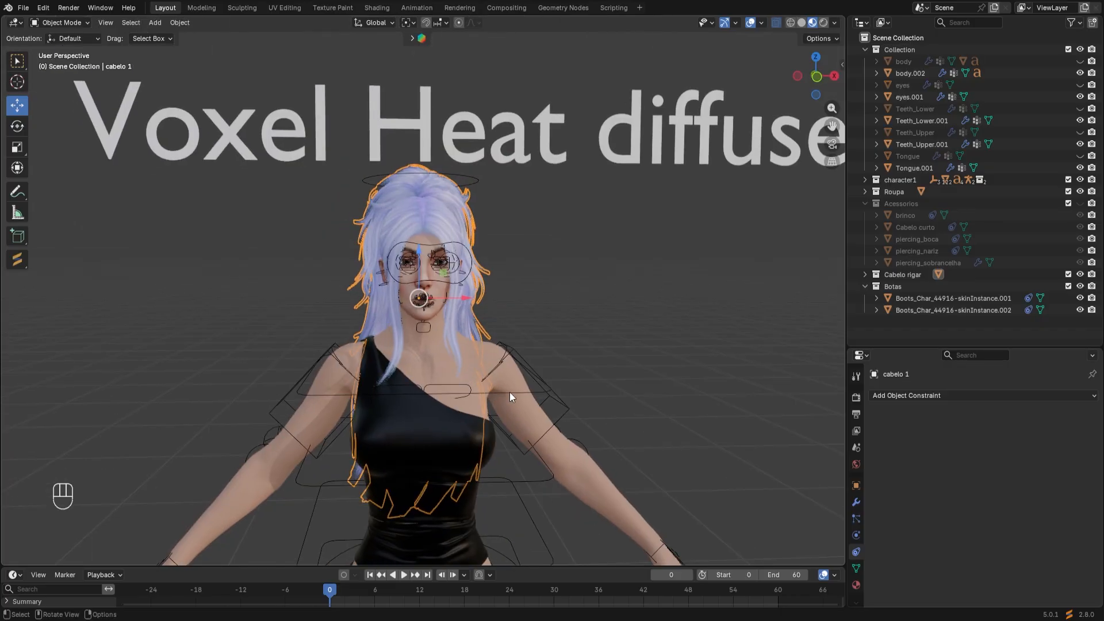
Hide the character armature rig.001 so only the body, clothes and hair remain in view
click(510, 392)
scroll(504, 393, up, 3)
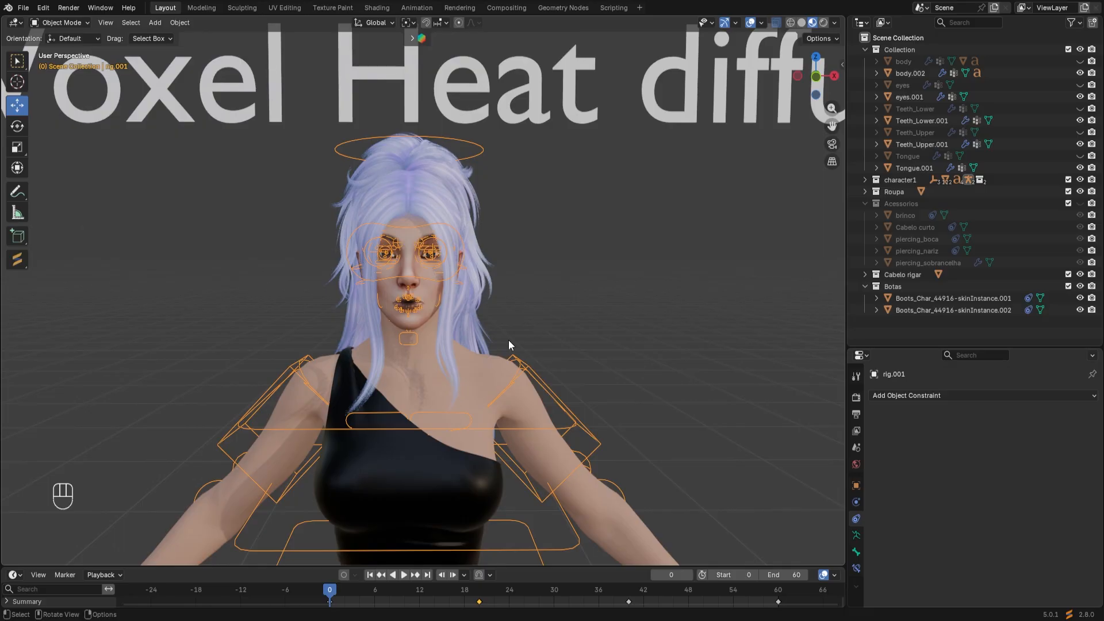
key(h)
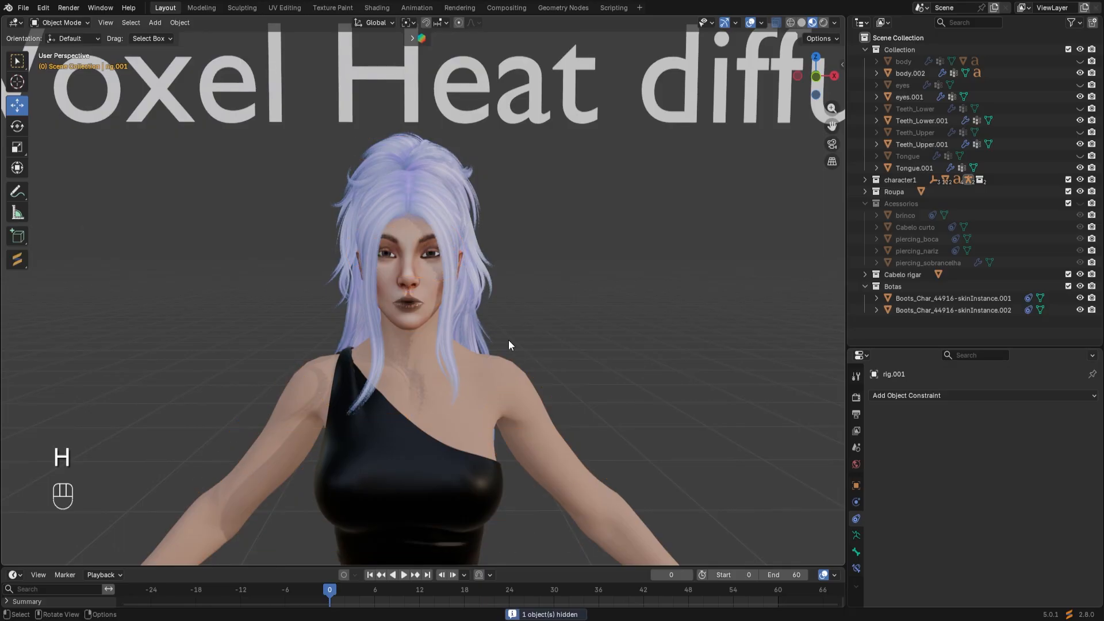
Select the long hair object, cabelo 1, and show the Auto-Rig Pro rig tools
click(422, 198)
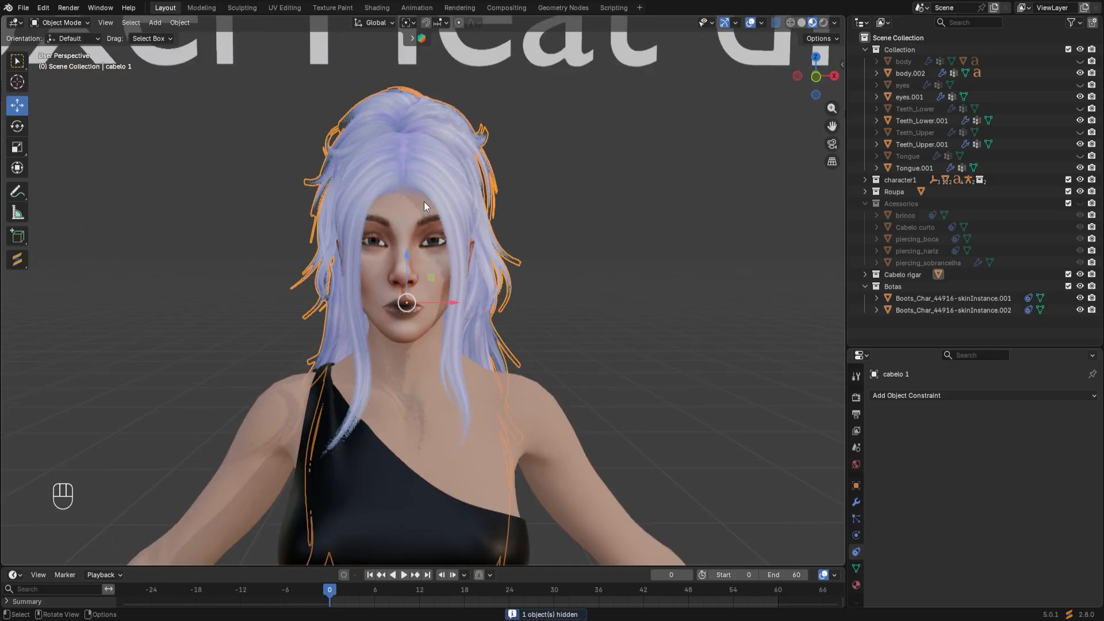
key(n)
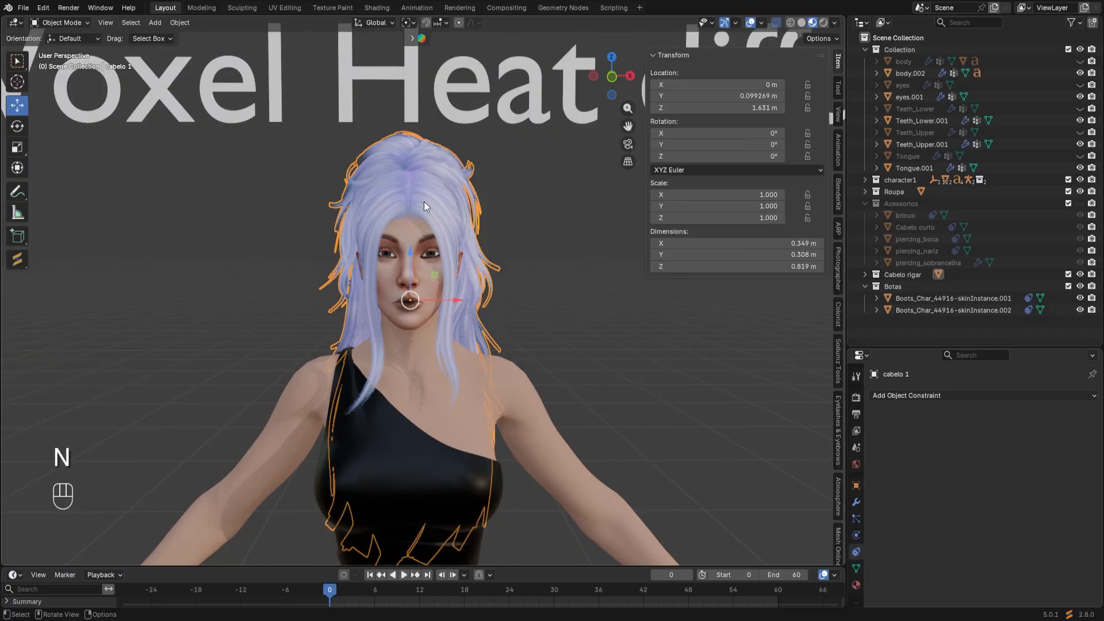
click(839, 230)
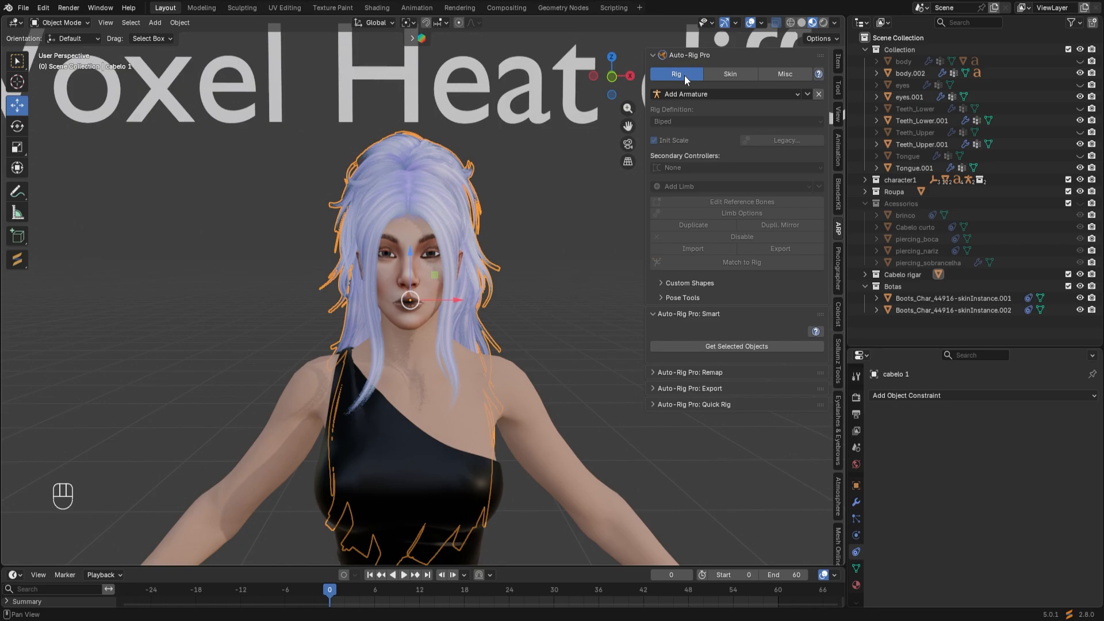
Add an Empty Auto-Rig Pro armature, inspect its base controller around the feet, and undo the addition
click(774, 97)
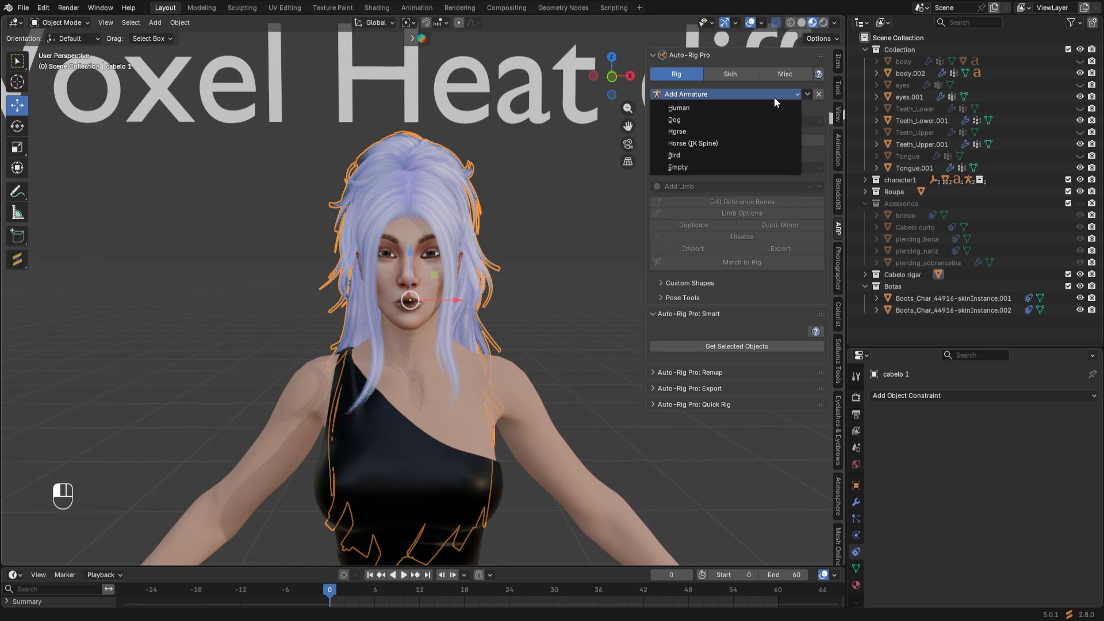
click(689, 166)
scroll(477, 309, down, 8)
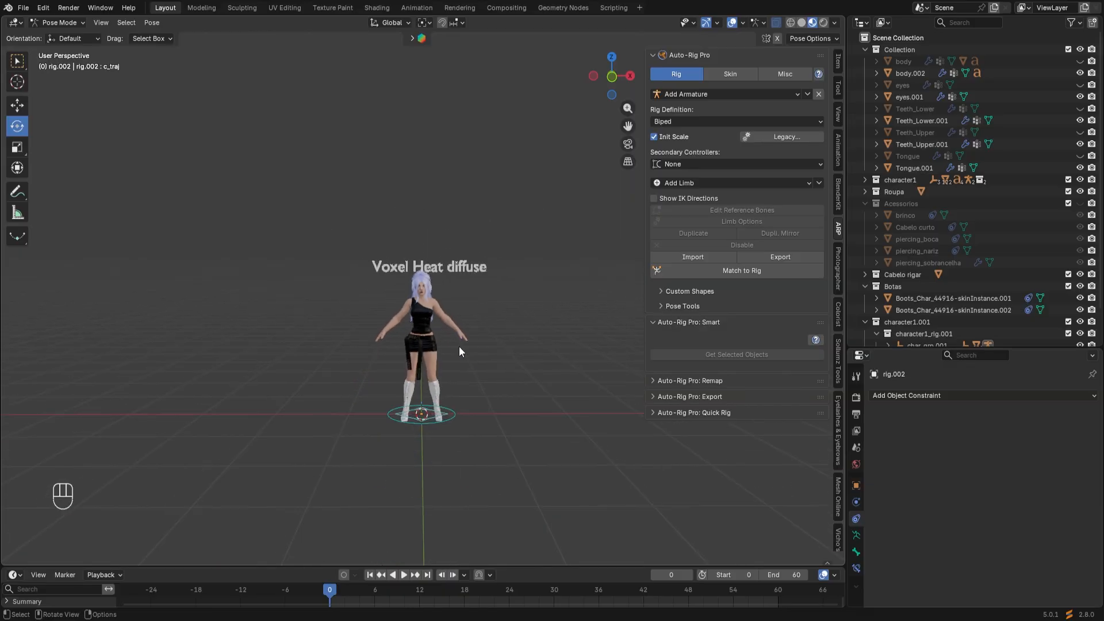
scroll(433, 427, up, 5)
shift+middle_drag(427, 436, 440, 277)
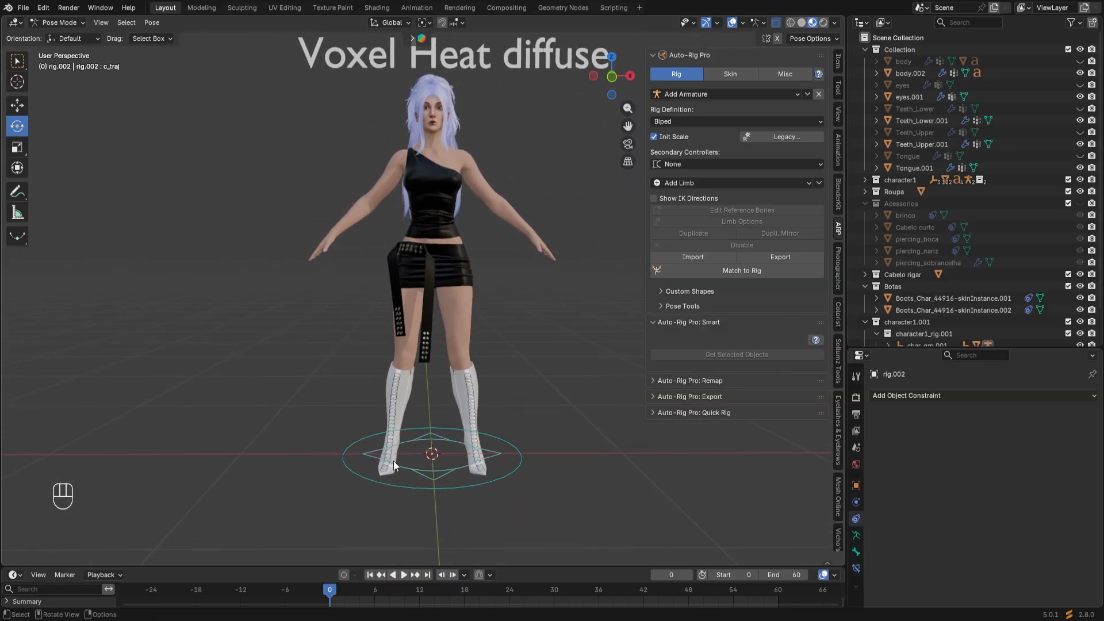
scroll(465, 368, up, 5)
shift+middle_drag(413, 241, 411, 445)
scroll(445, 328, up, 5)
shift+middle_drag(445, 328, 430, 356)
key(ctrl+z)
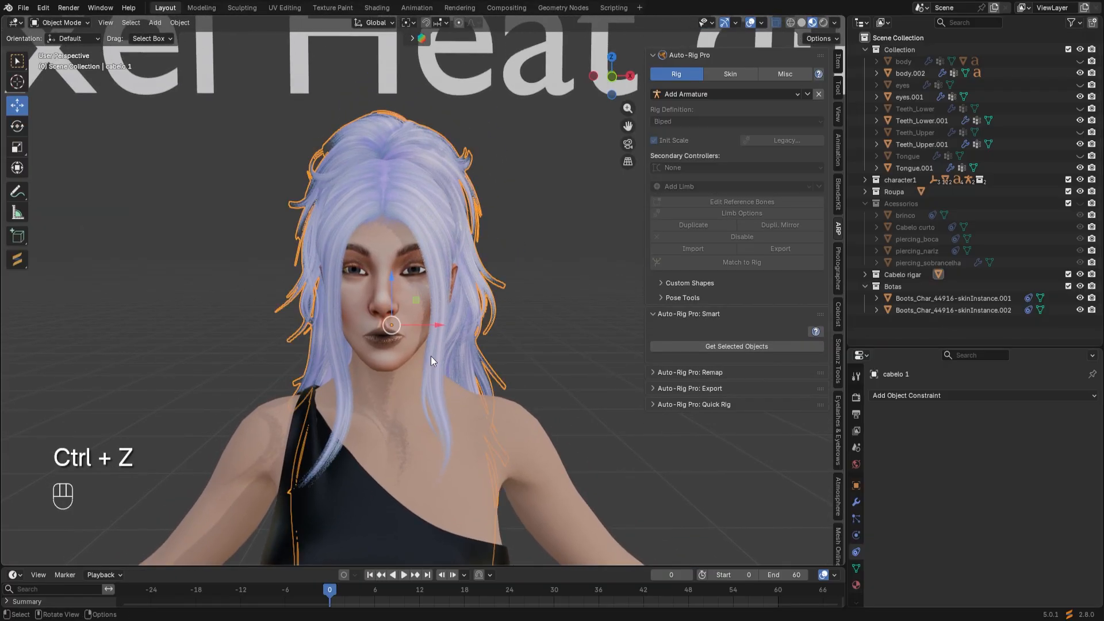
Add an Empty Auto-Rig Pro armature and give it a Head limb
click(743, 95)
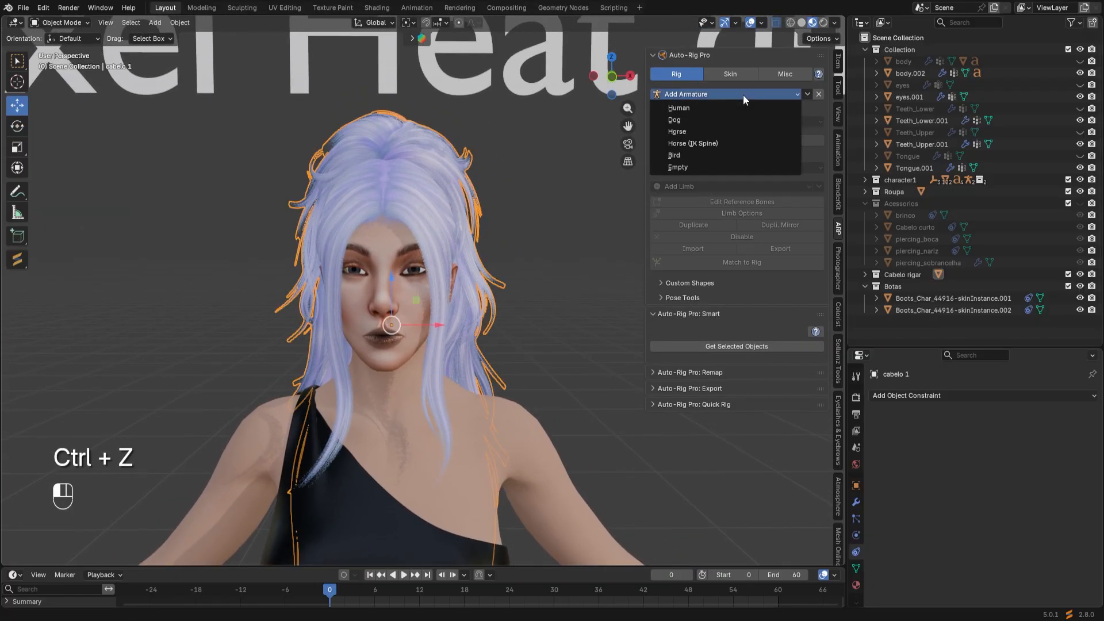
click(703, 163)
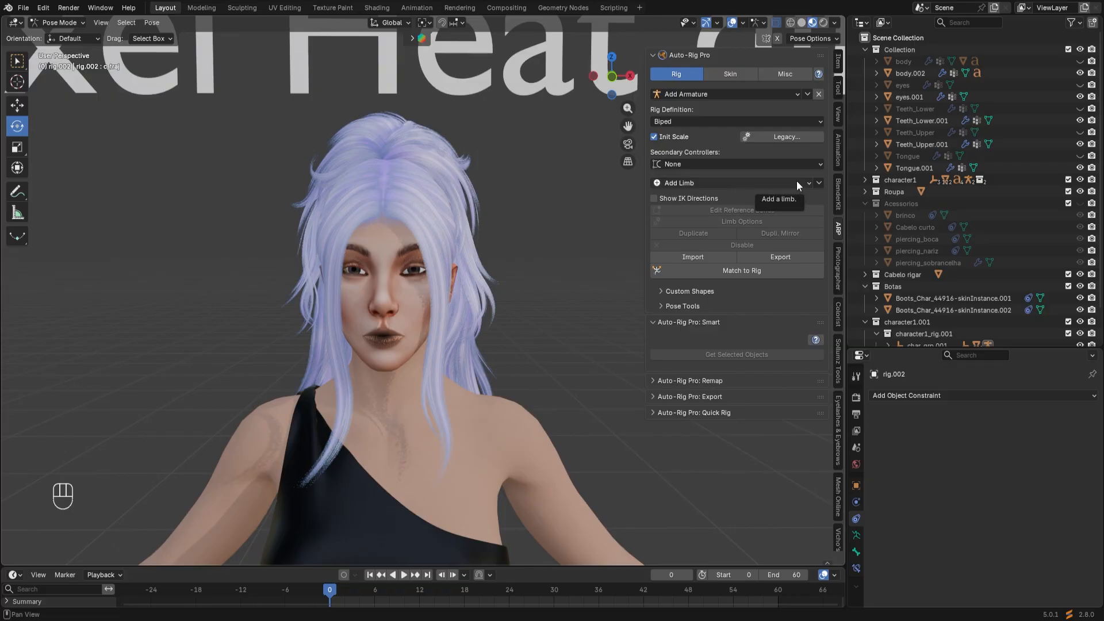
click(737, 183)
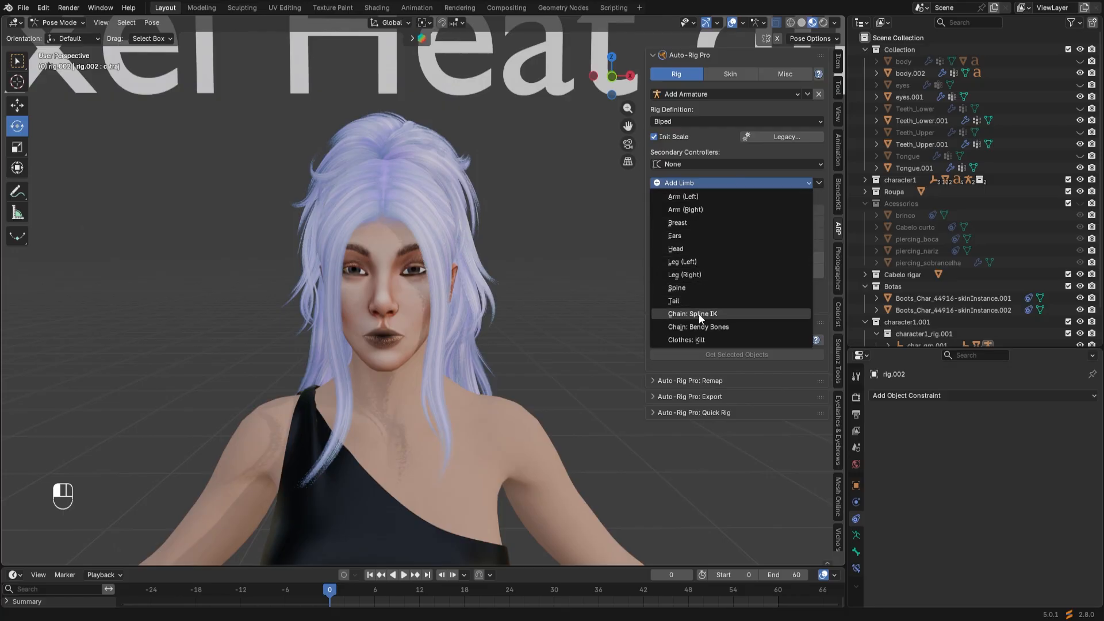
click(711, 249)
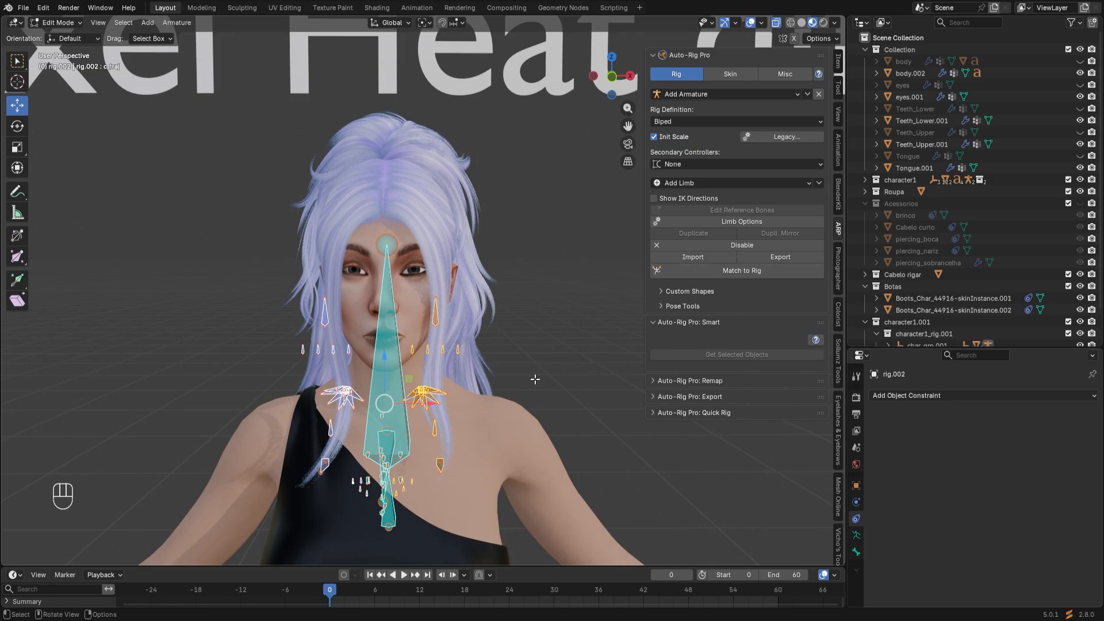
Move the Head limb's bones up about 0.223 m onto the head, forward about 0.008 m in -Y, and down about 0.015 m
middle_drag(537, 378, 332, 326)
drag(332, 326, 346, 326)
drag(297, 287, 295, 155)
scroll(296, 200, up, 2)
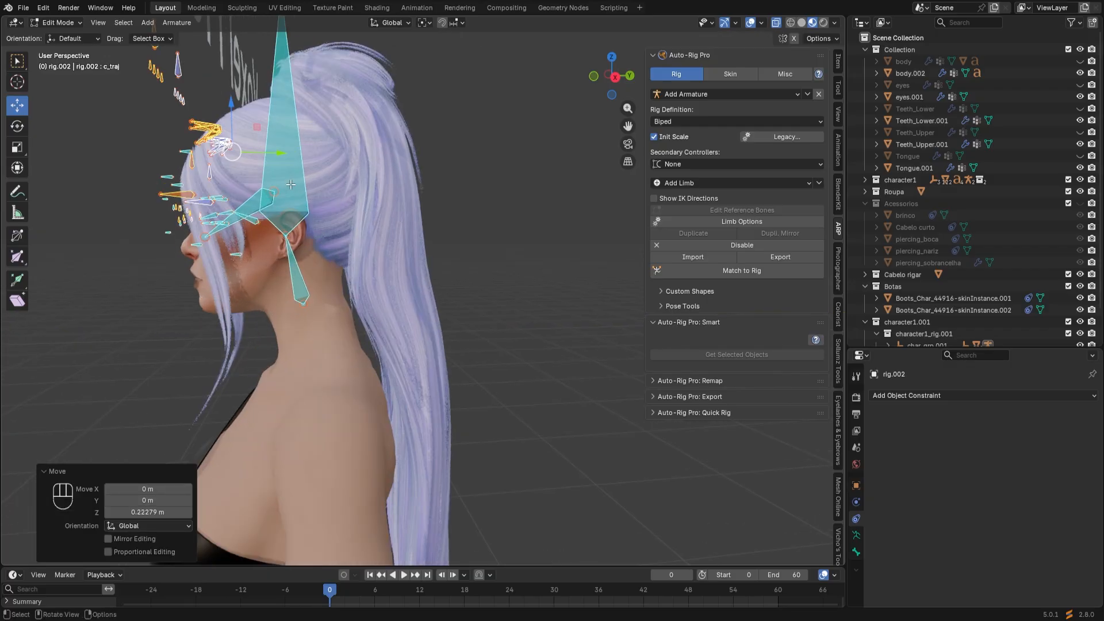
scroll(295, 199, down, 1)
shift+middle_drag(289, 194, 325, 219)
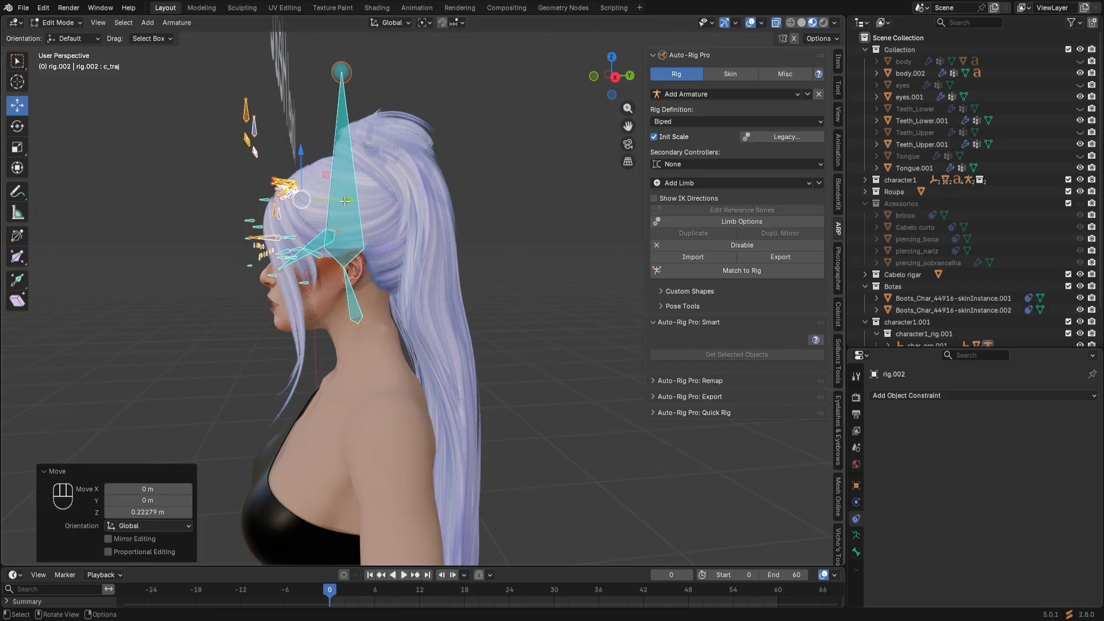
drag(345, 201, 323, 200)
scroll(323, 200, up, 1)
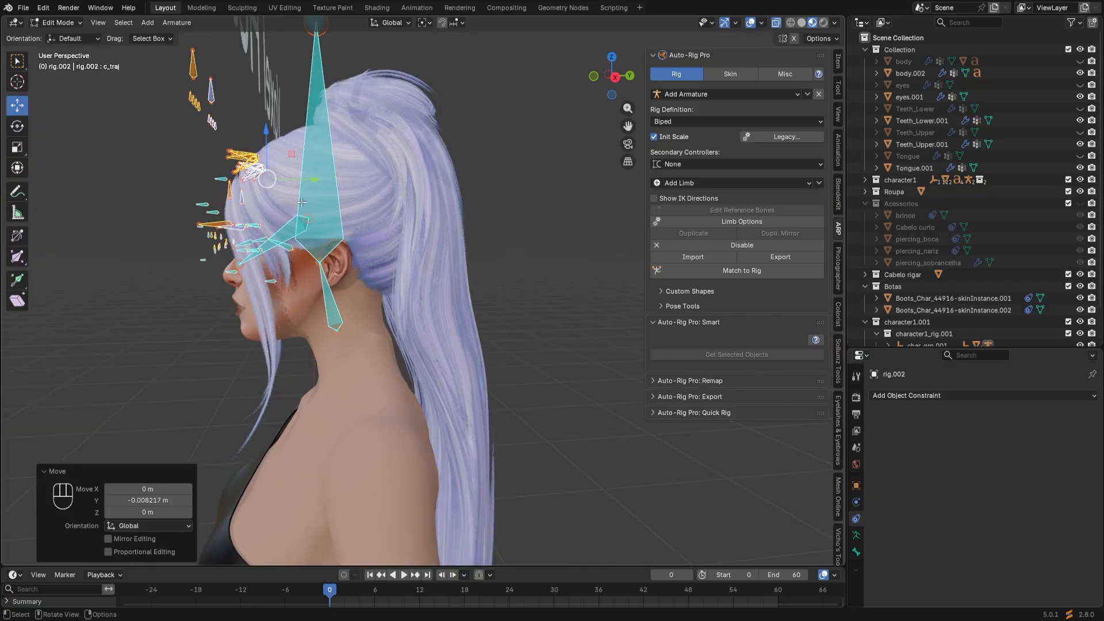
drag(265, 136, 265, 145)
middle_drag(266, 145, 369, 408)
middle_drag(458, 345, 464, 317)
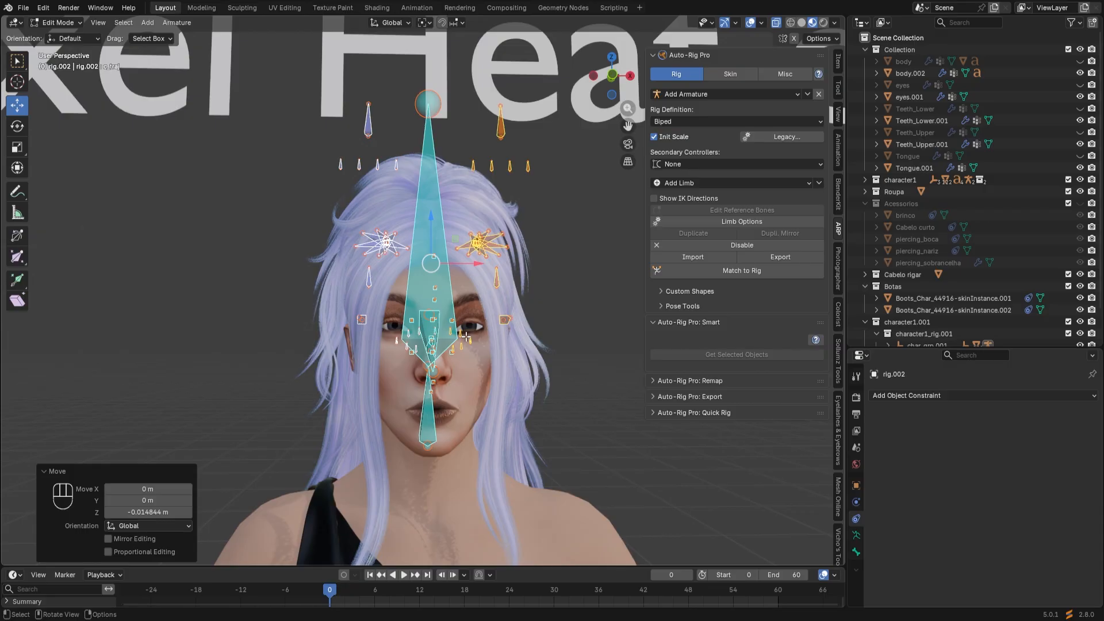
Disable the Facial option in the Limb Options of the large head bone, head_ref.x, to remove the facial bones
click(500, 326)
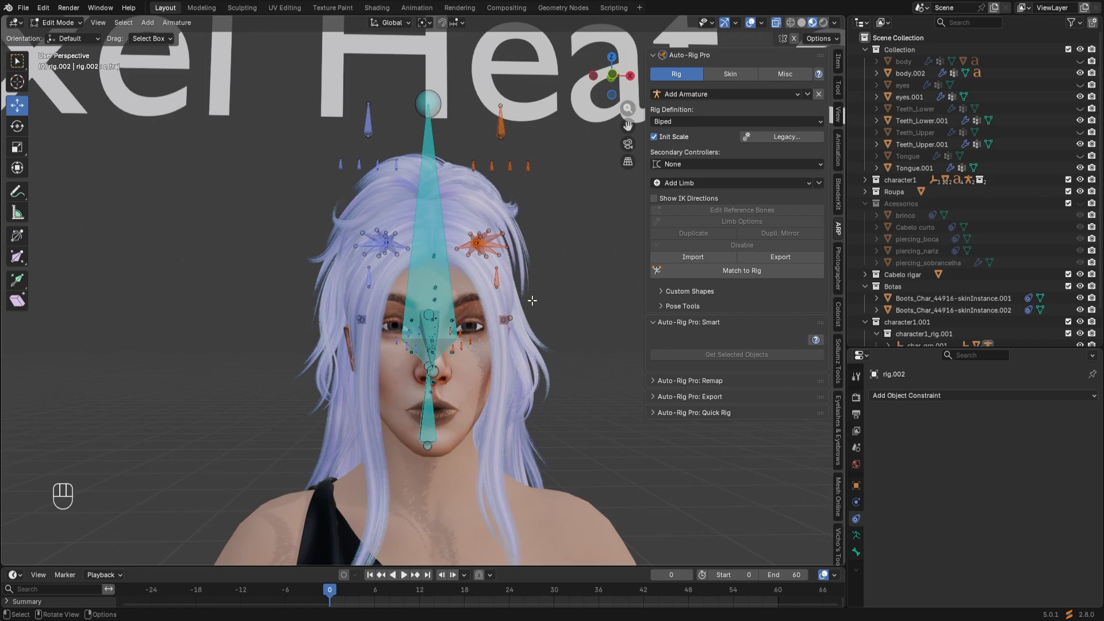
click(434, 222)
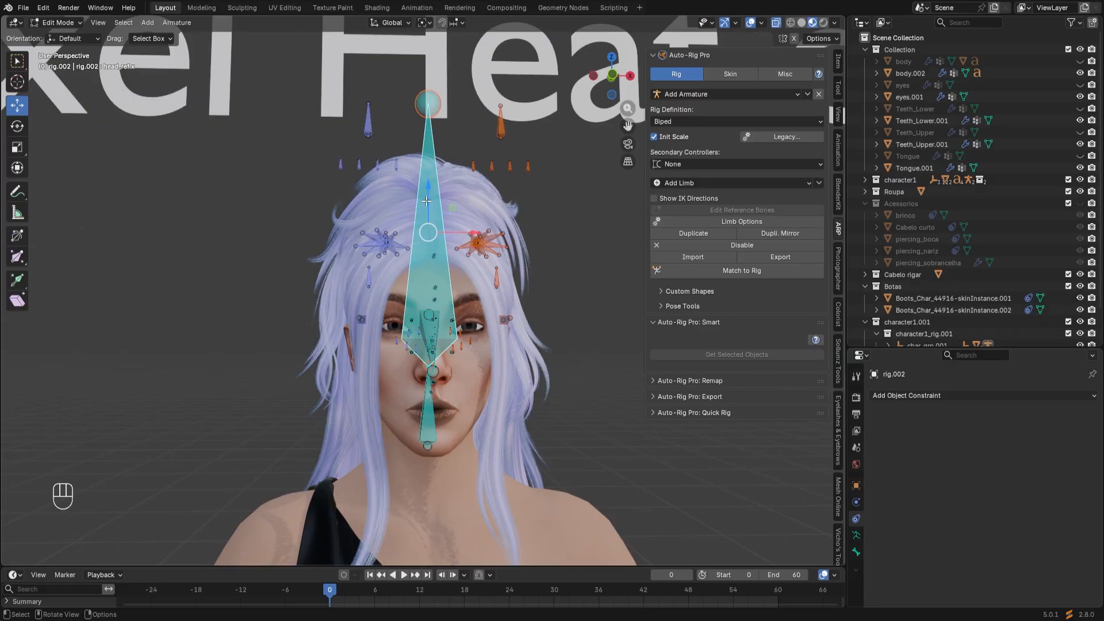
click(729, 222)
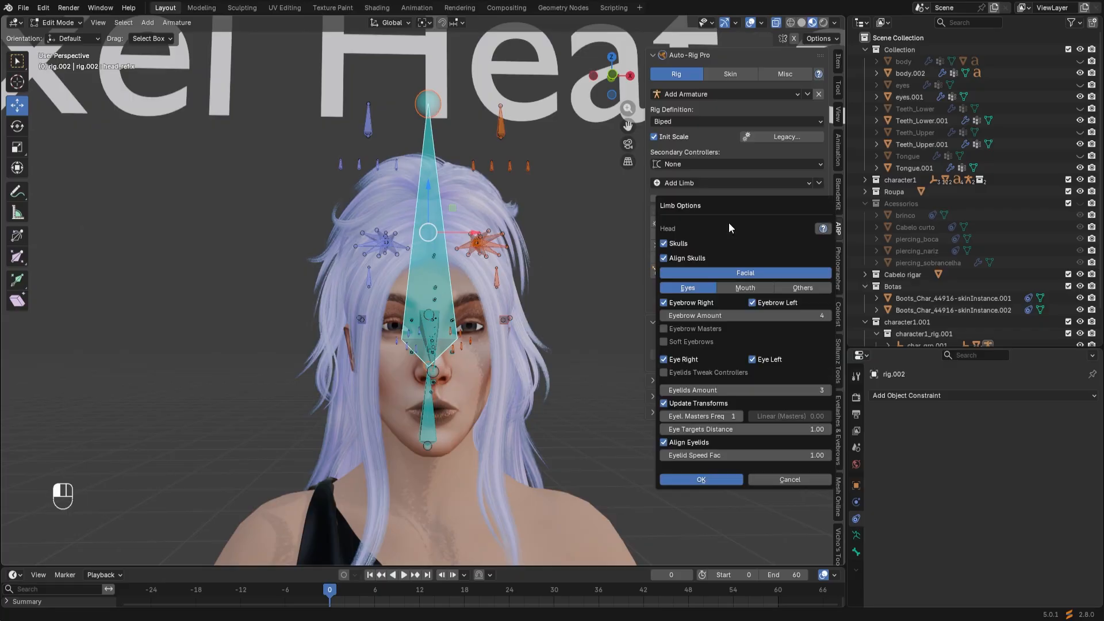
click(754, 273)
click(706, 298)
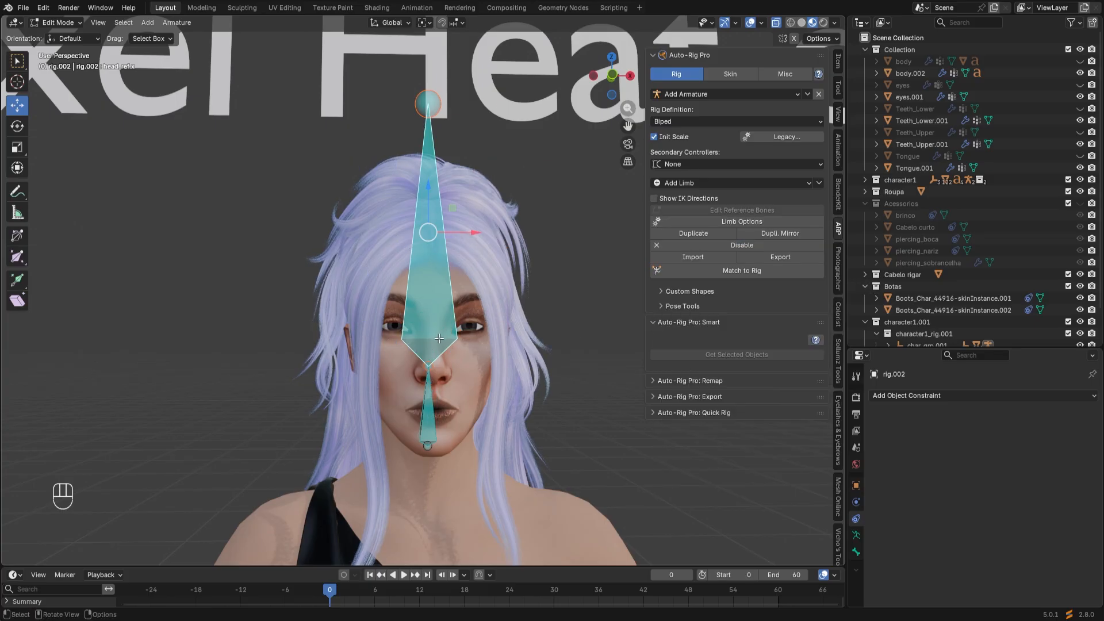
Select the head and neck bones and shift them down about 0.013 m, -0.009 m along Y, and down another 0.009 m
key(a)
middle_drag(439, 339, 381, 344)
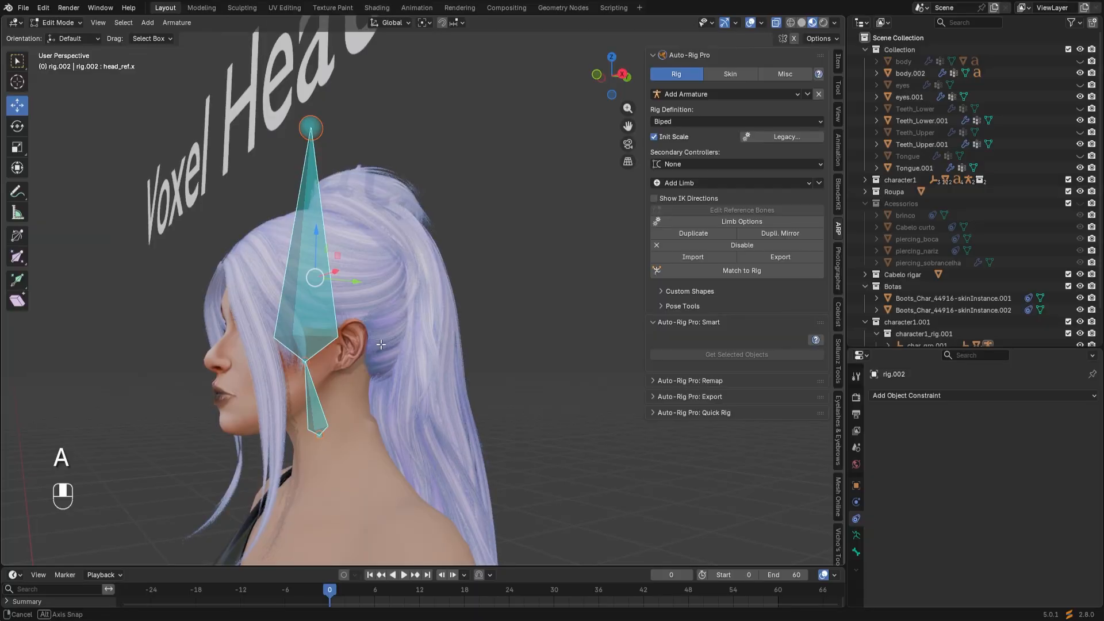
middle_drag(304, 343, 287, 347)
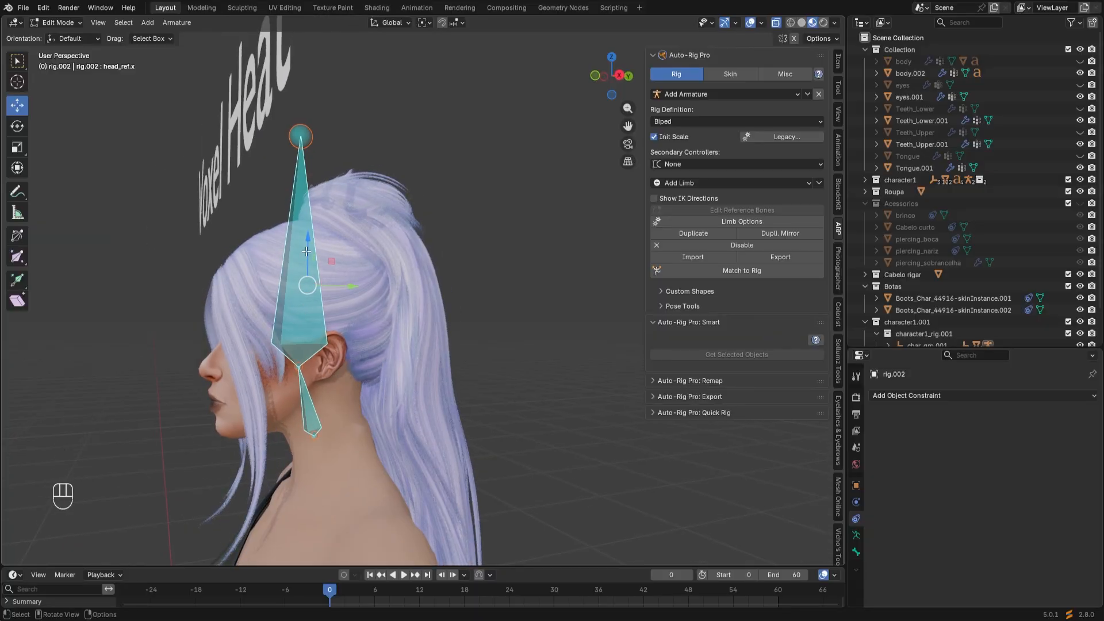
drag(307, 251, 303, 266)
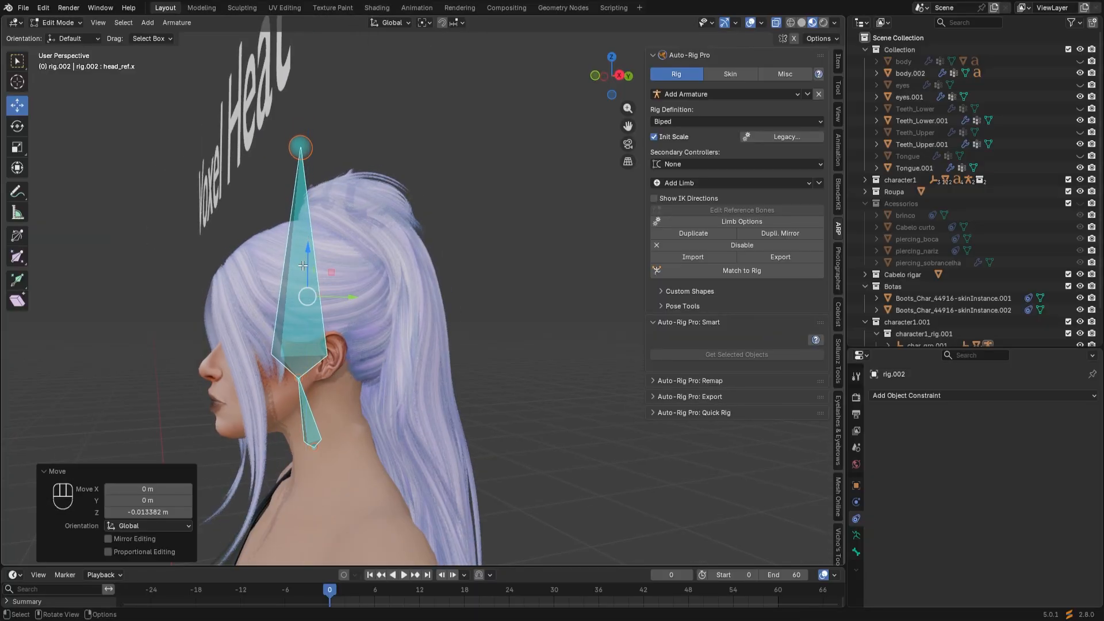
drag(353, 298, 343, 298)
middle_drag(343, 299, 342, 347)
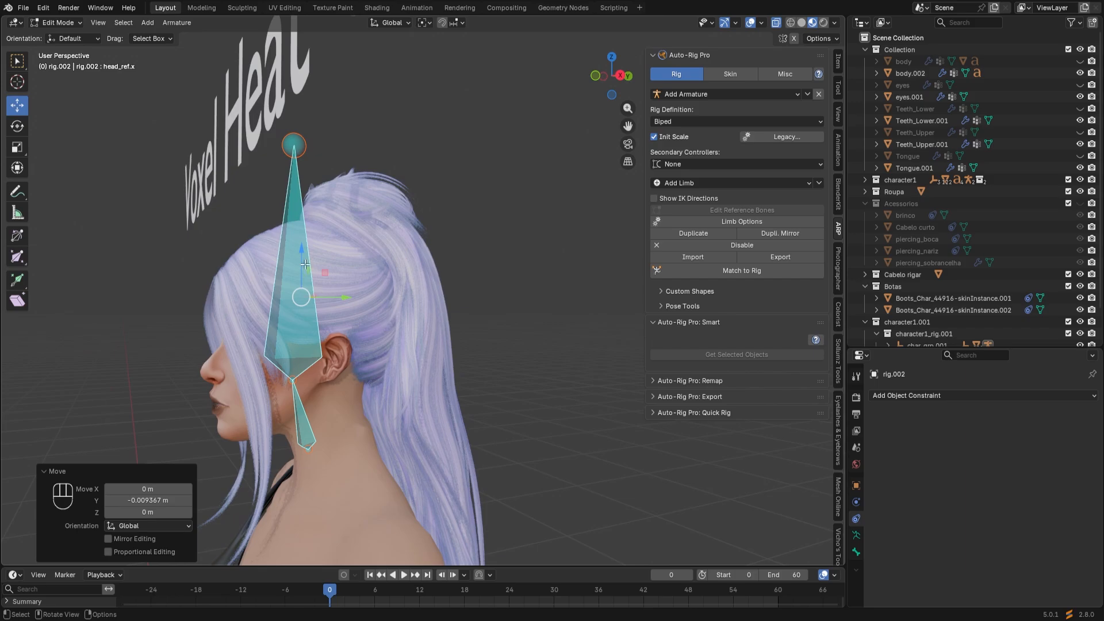
drag(300, 256, 301, 260)
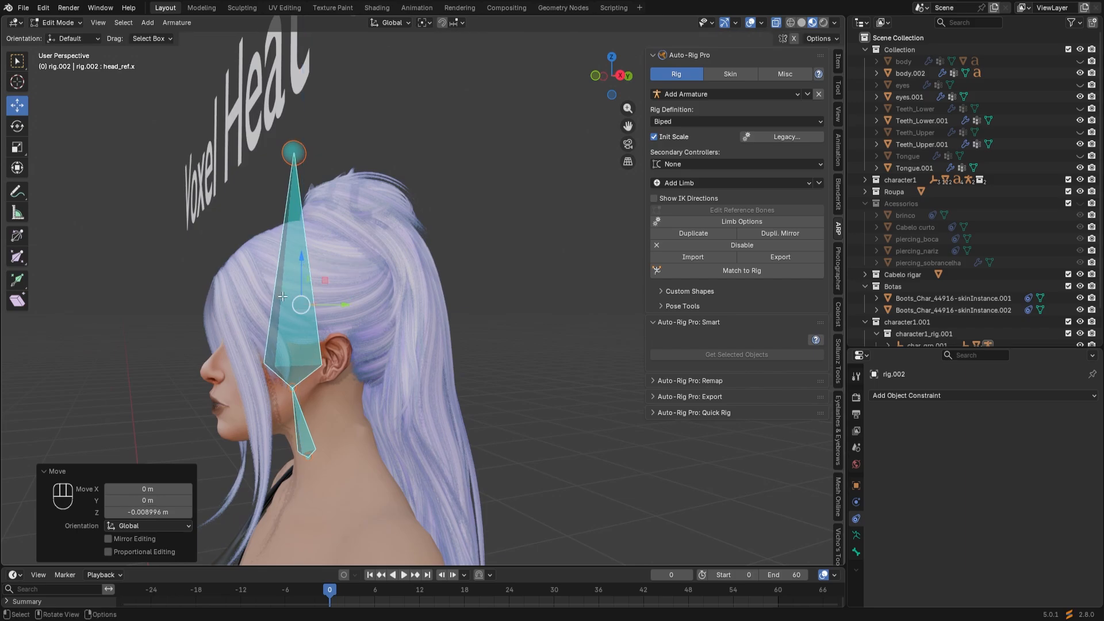
mouse_move(300, 260)
middle_down()
mouse_move(345, 310)
mouse_move(367, 308)
mouse_move(271, 282)
mouse_move(296, 274)
middle_up()
scroll(356, 316, down, 2)
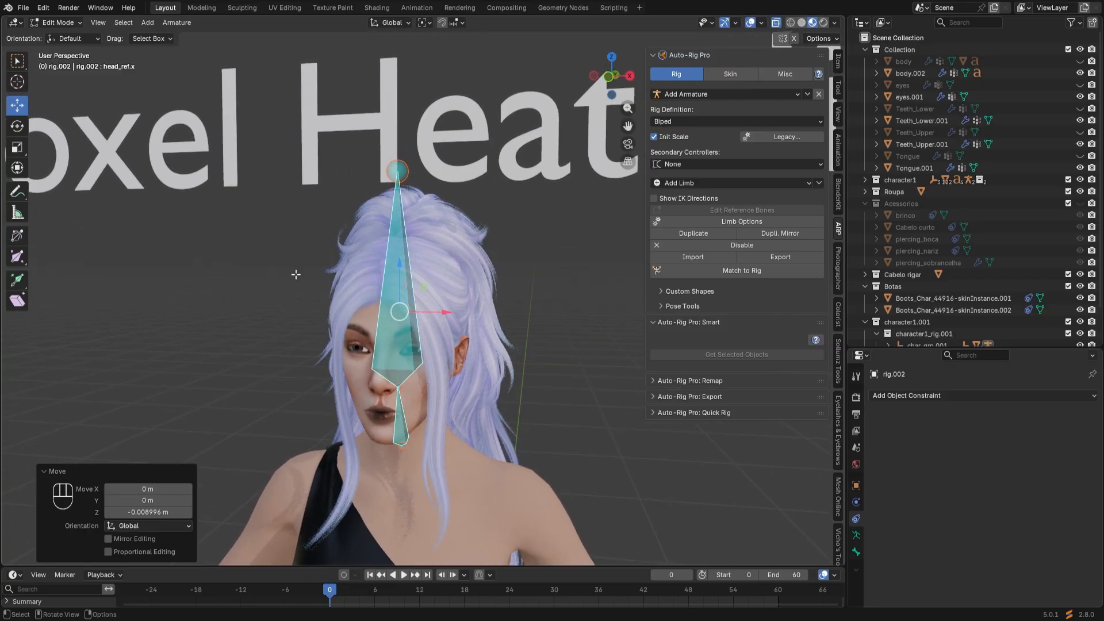
Add a Tail limb to the rig, then move it up about 1.908 m and about 0.136 m along Y into the ponytail
click(459, 286)
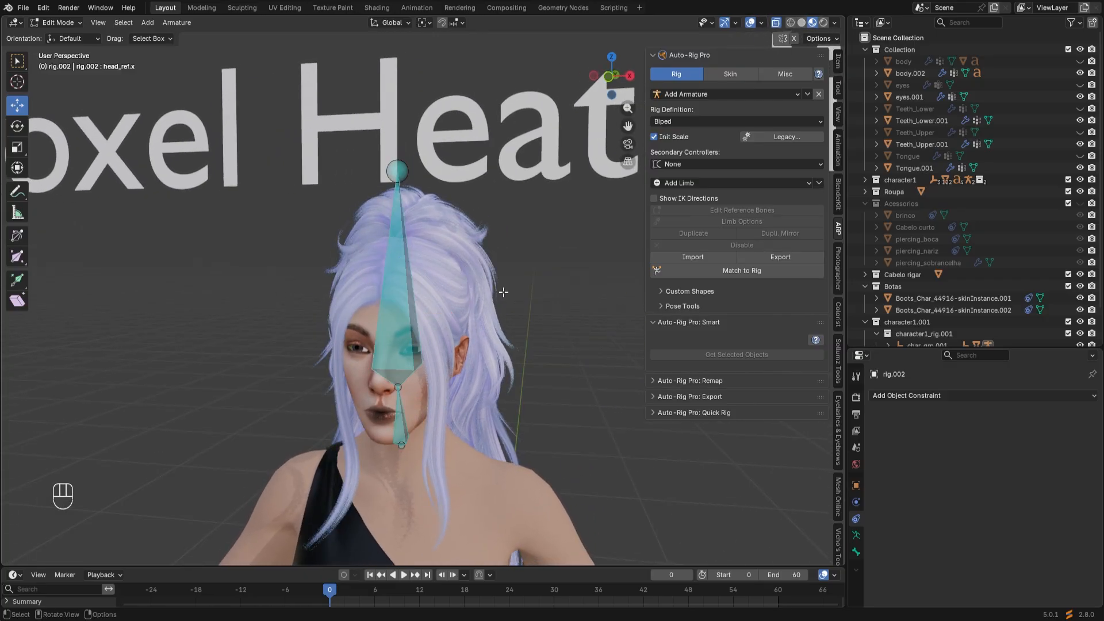
click(740, 184)
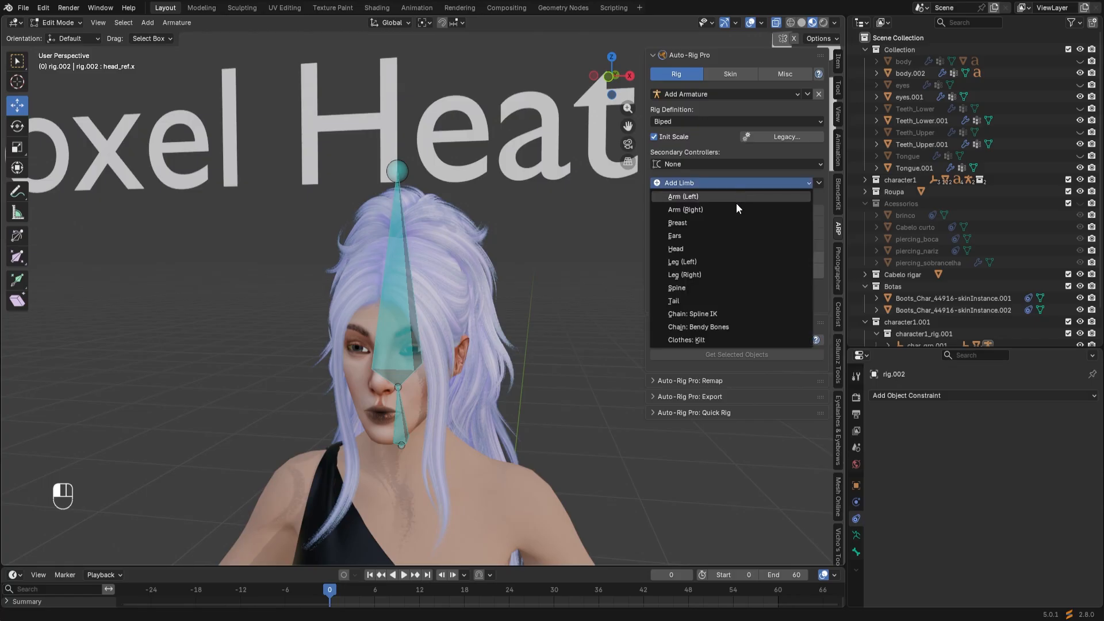
click(692, 300)
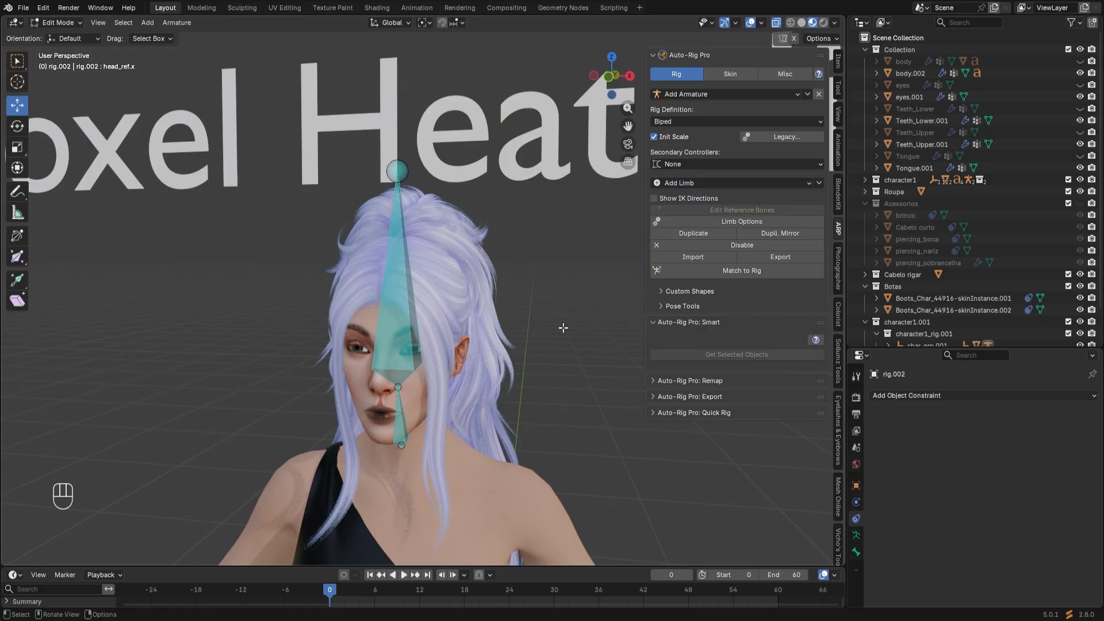
drag(407, 471, 422, 271)
scroll(407, 336, up, 5)
scroll(408, 336, up, 2)
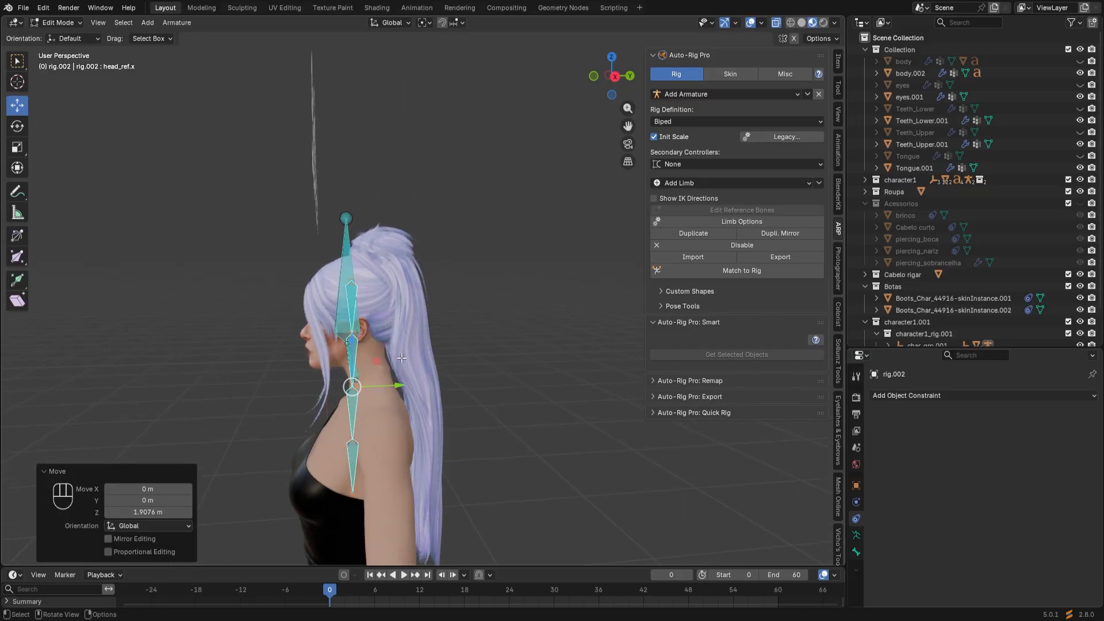
shift+middle_drag(408, 336, 362, 305)
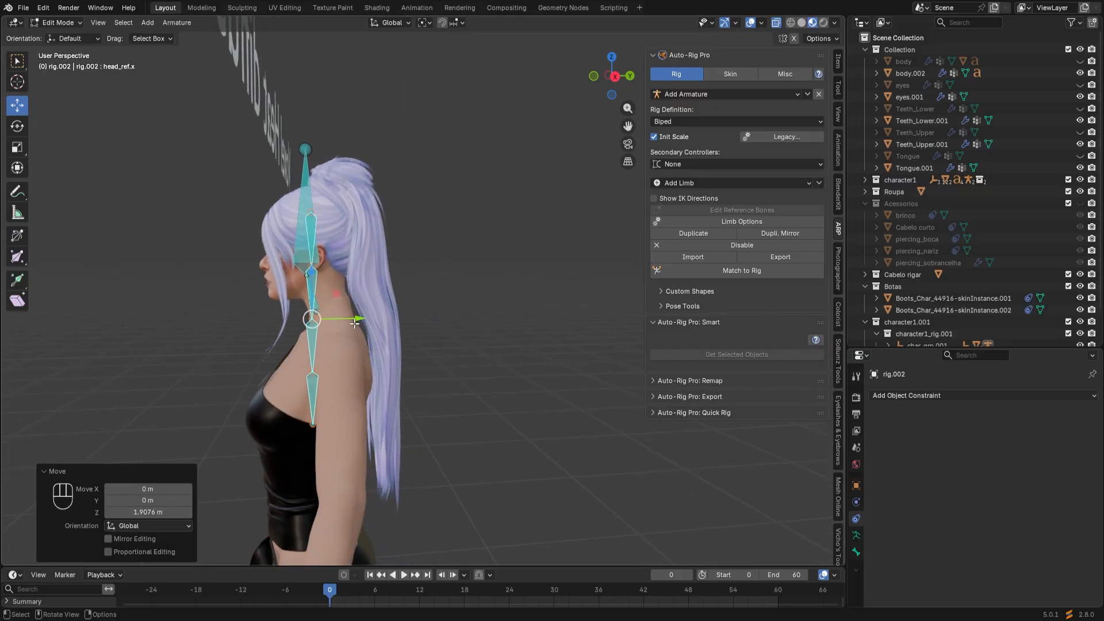
drag(356, 321, 421, 323)
Rotate the tail bones about 8.53° around global X, then shift them up and about 0.017 m along Y to follow the ponytail
scroll(420, 331, up, 2)
scroll(420, 330, up, 2)
scroll(420, 331, down, 2)
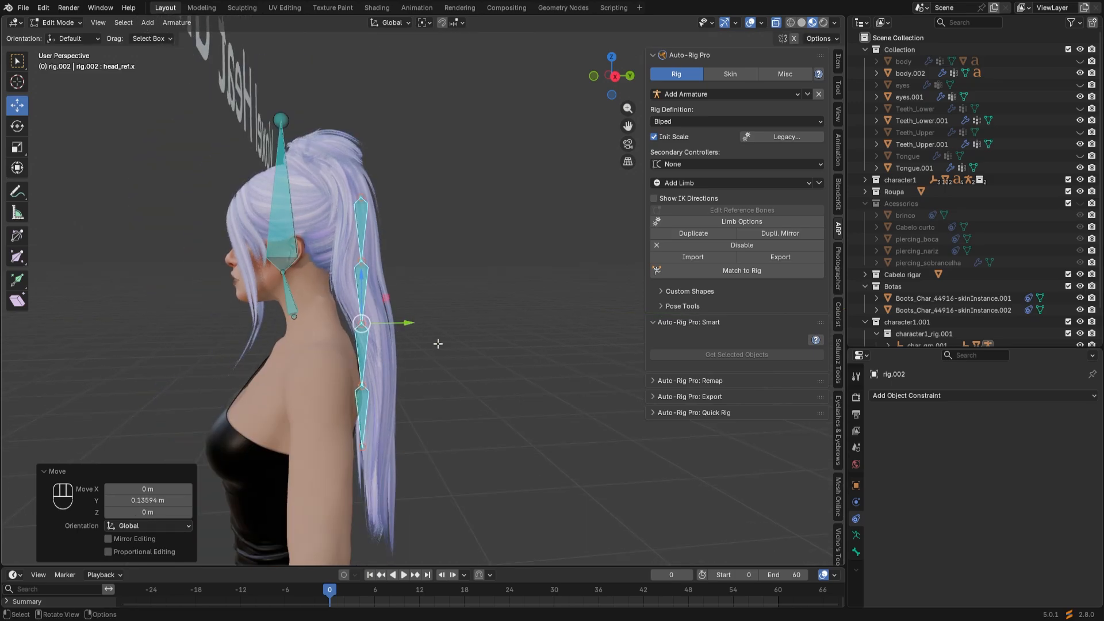
click(17, 126)
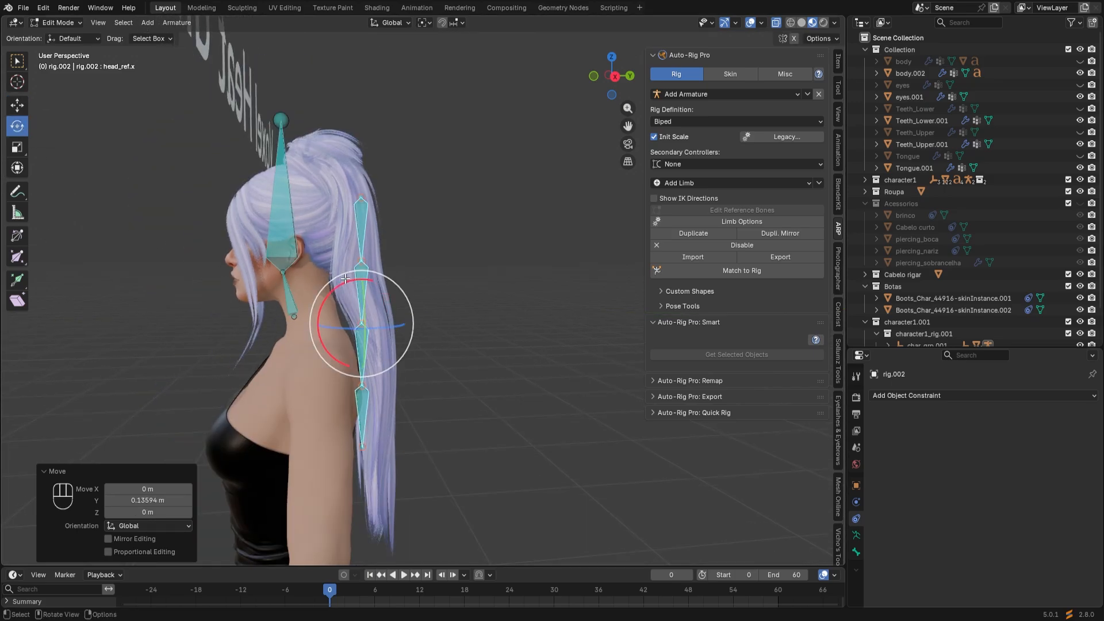
mouse_move(345, 278)
mouse_down()
mouse_move(345, 288)
mouse_move(347, 279)
mouse_up()
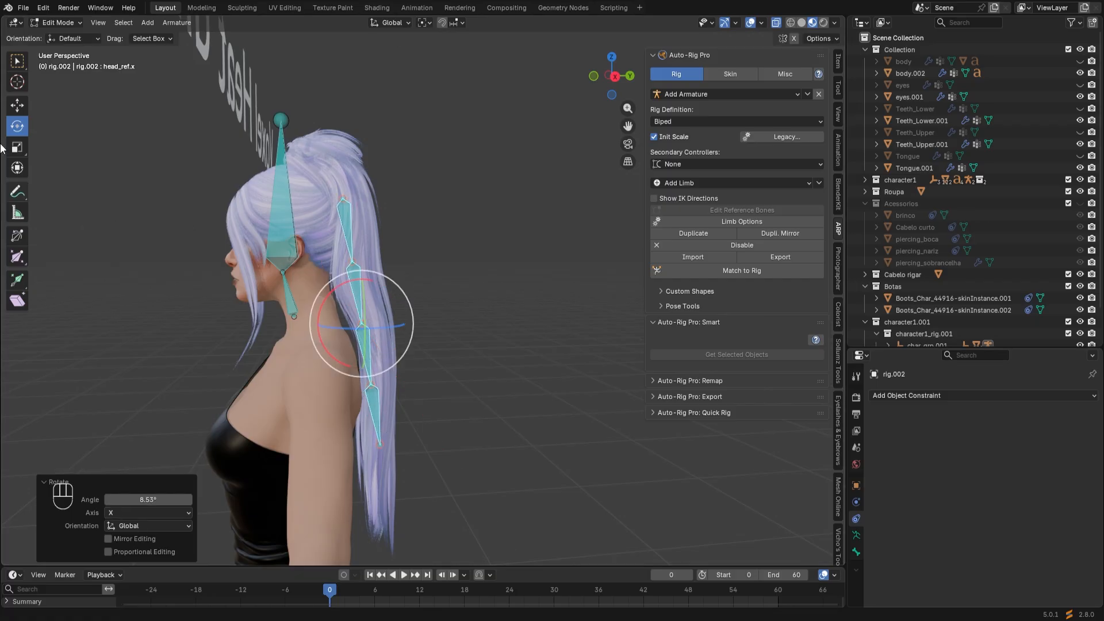
click(16, 104)
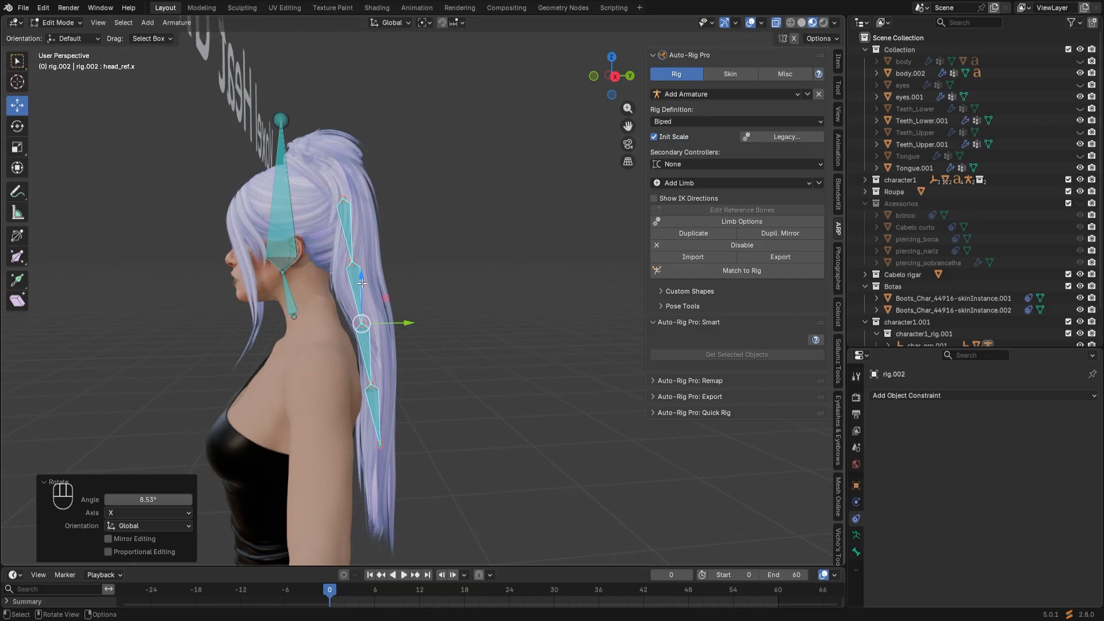
drag(361, 323, 366, 261)
drag(403, 306, 412, 304)
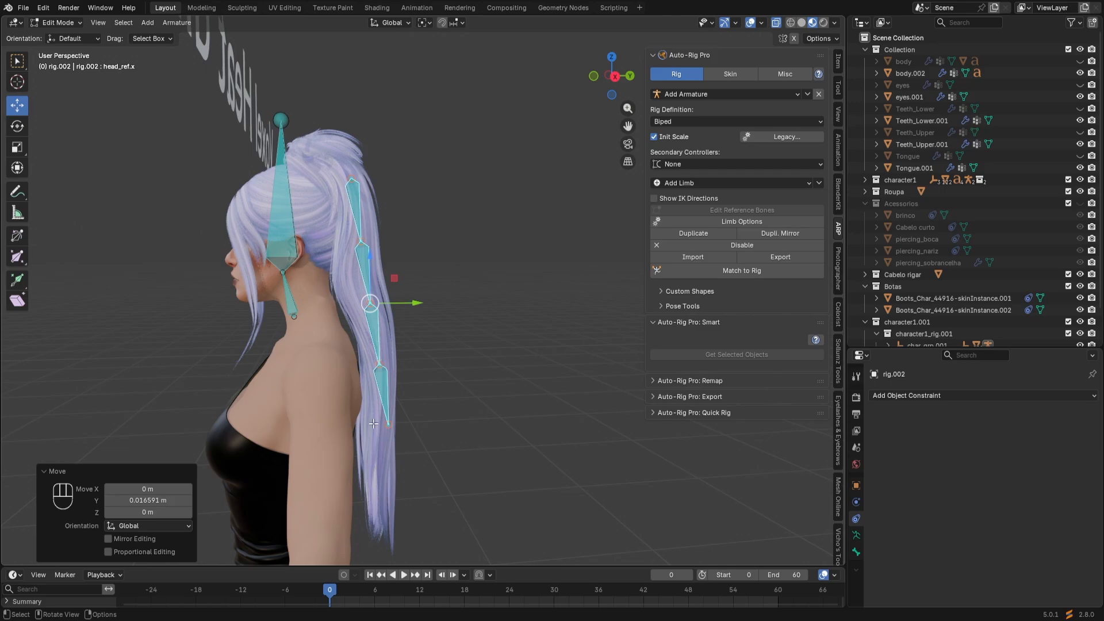
Set the Tail limb's bone count to 5 in its Limb Options
click(745, 221)
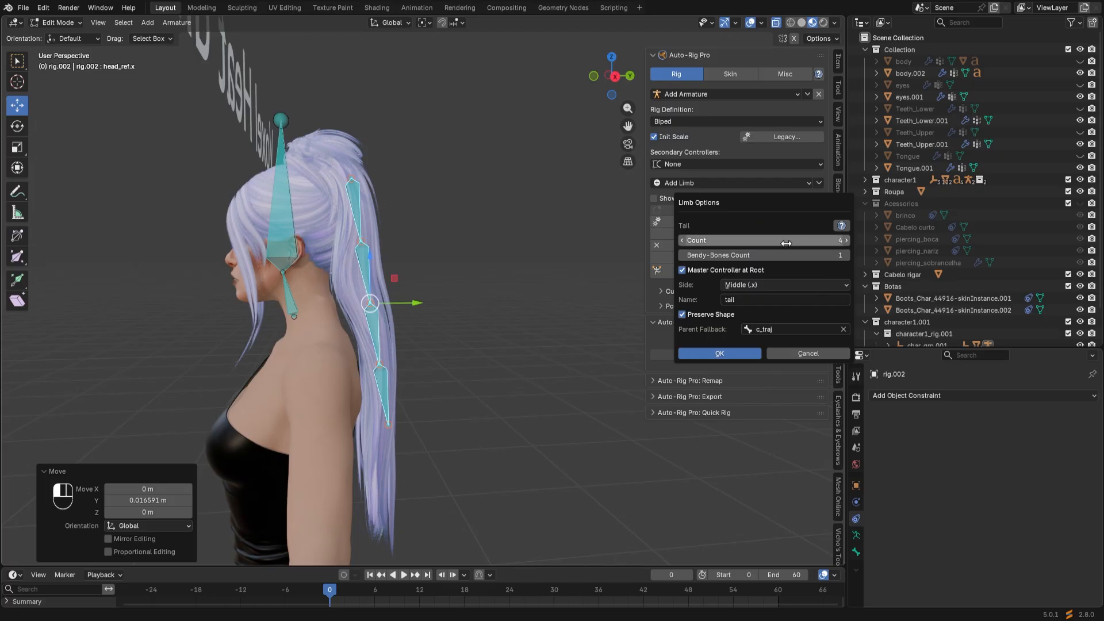
click(848, 239)
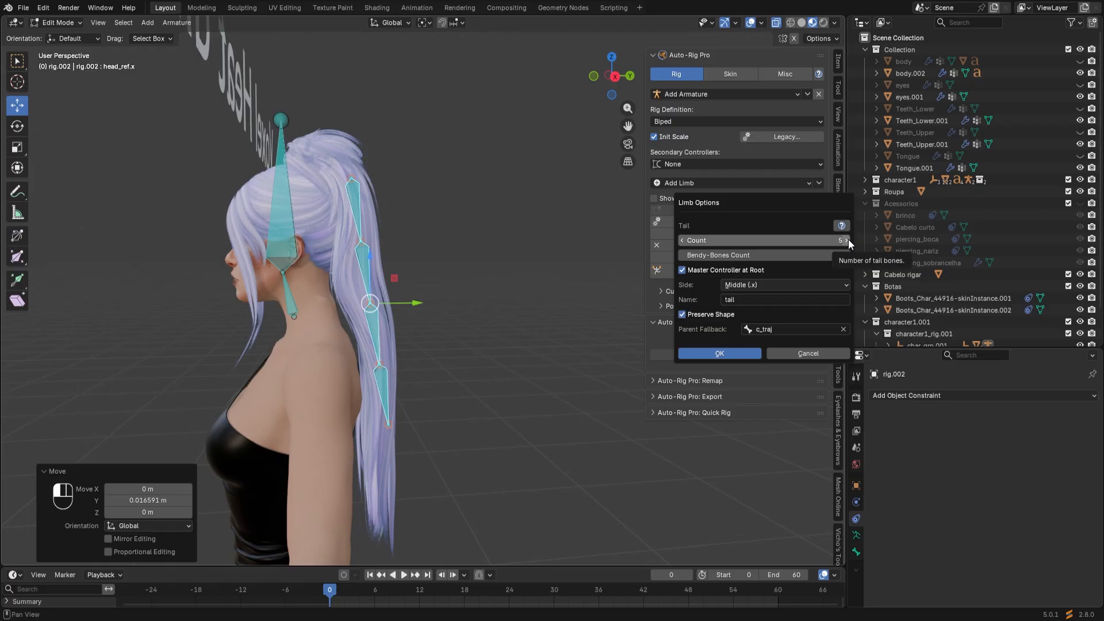
click(729, 355)
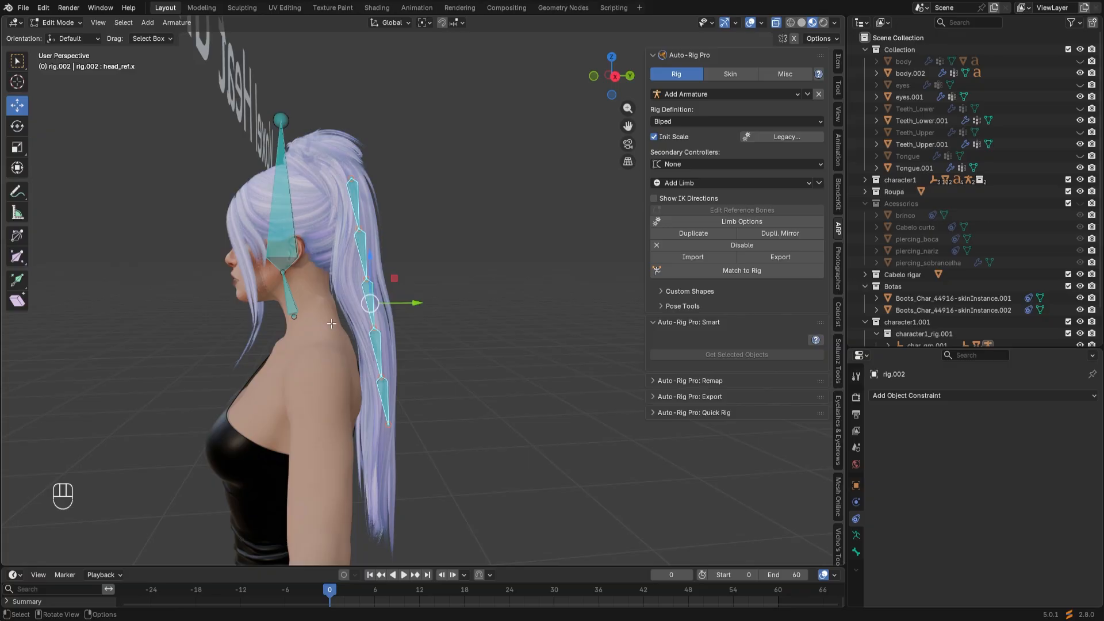
Lower the tail chain's end tip about 0.279 m and the joint above it about 0.146 m to stretch the chain down the ponytail
shift+middle_drag(397, 342, 385, 276)
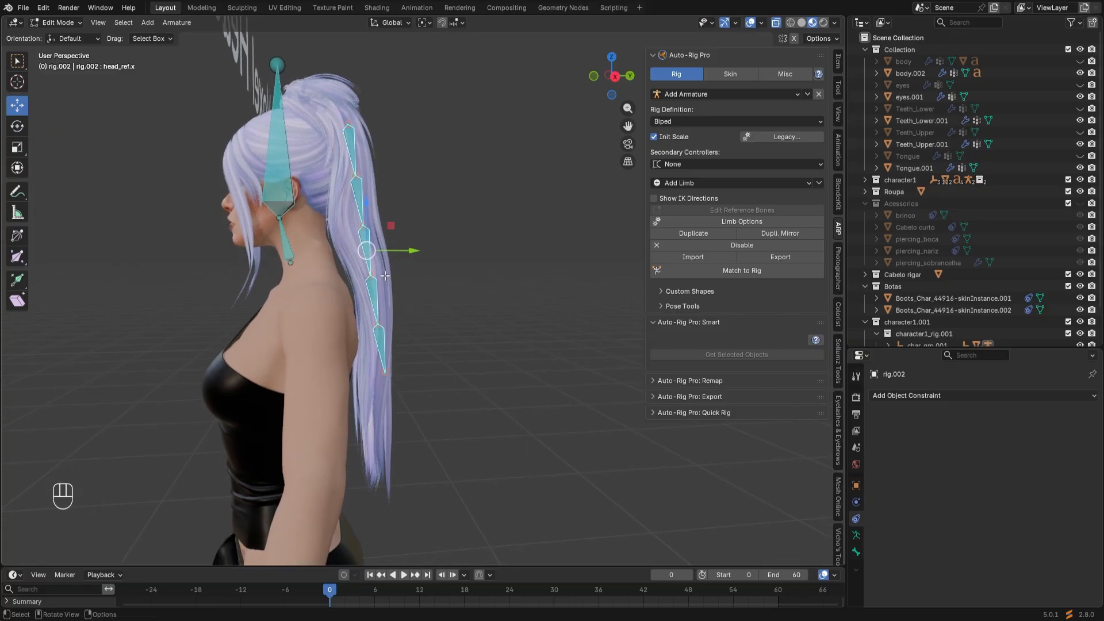
click(385, 373)
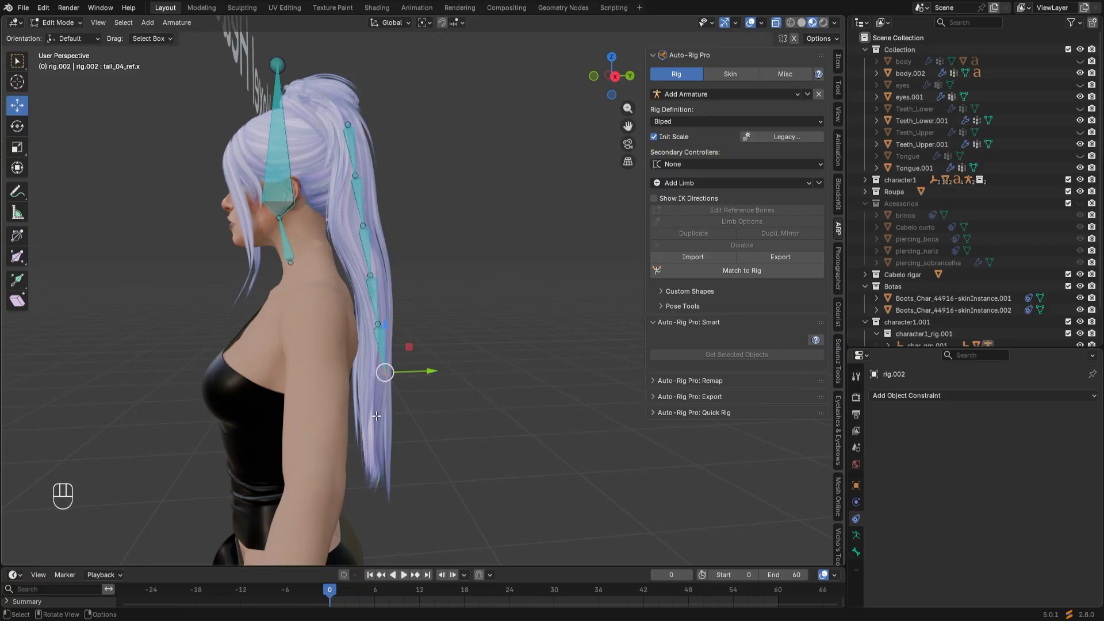
drag(384, 328, 386, 476)
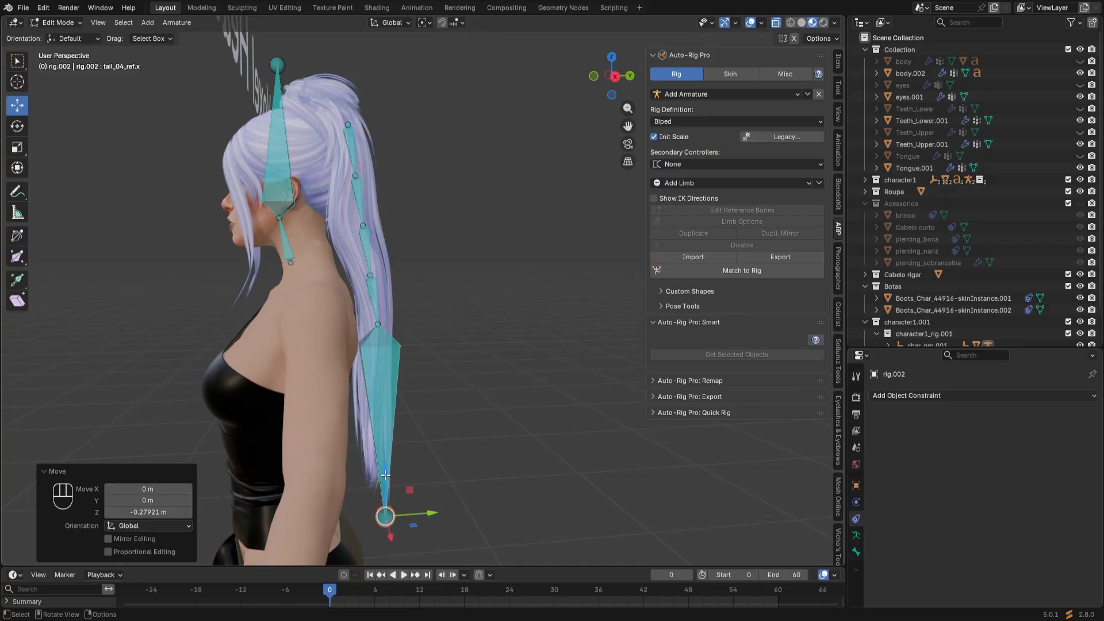
click(381, 356)
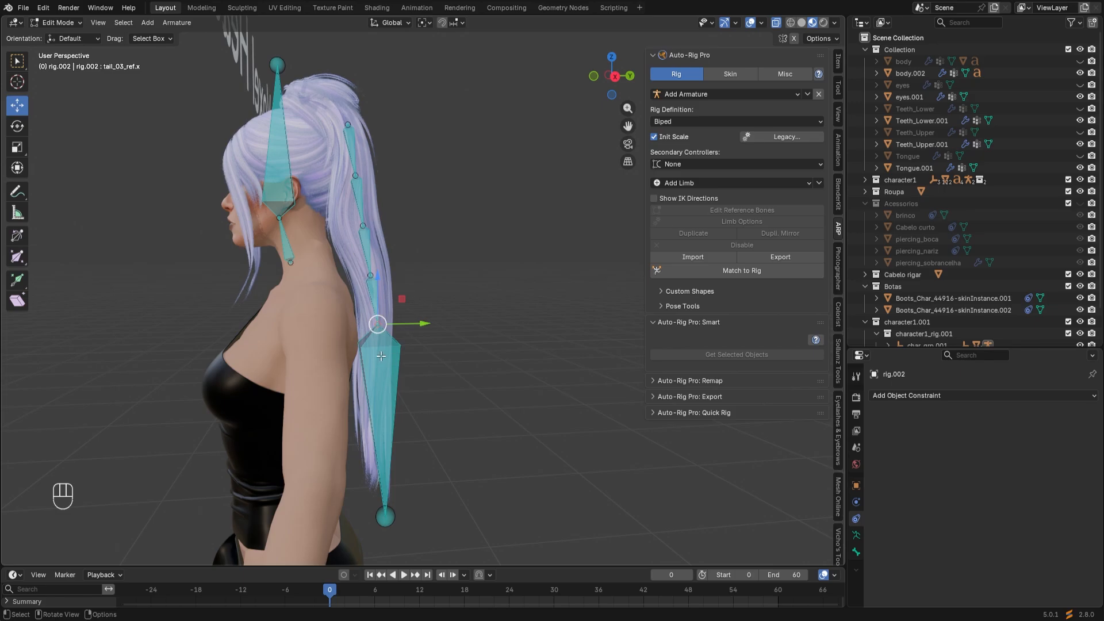
drag(377, 289, 378, 350)
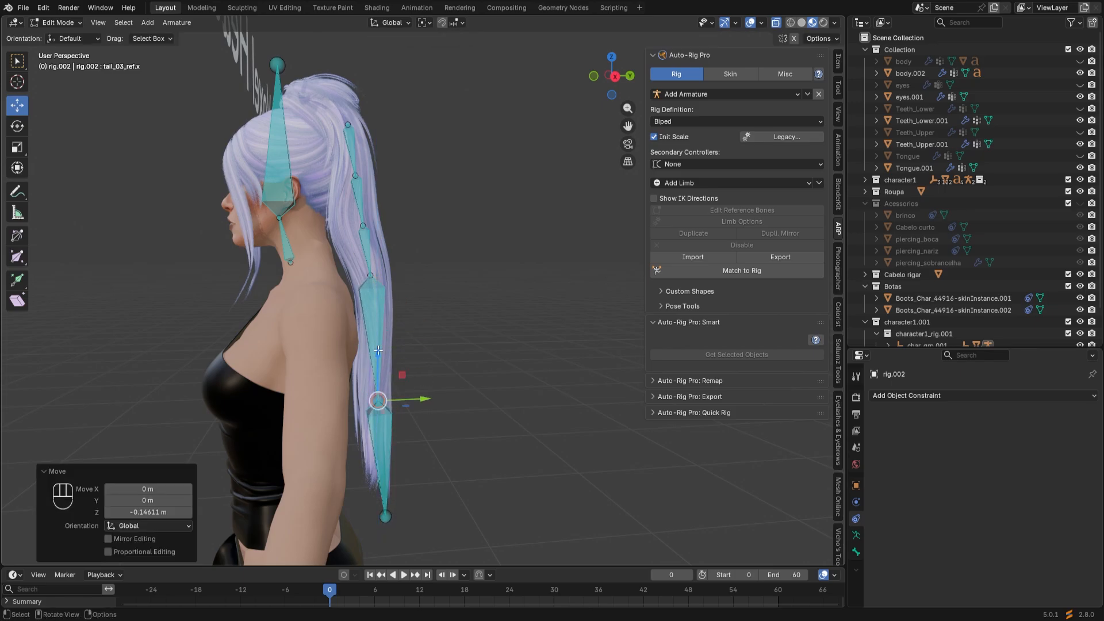
Lower the tail's two middle joints and nudge them along Y, the lower one about 0.013 m, to follow the ponytail's curve
click(370, 274)
drag(370, 236, 380, 287)
click(361, 220)
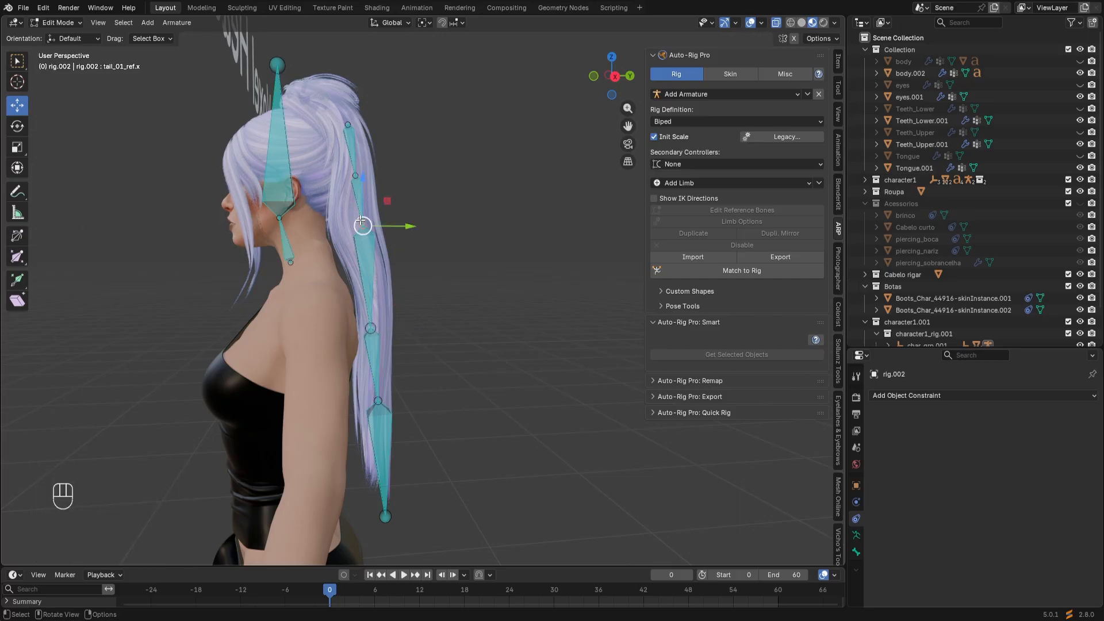
drag(361, 184, 369, 222)
drag(409, 260, 414, 264)
click(370, 327)
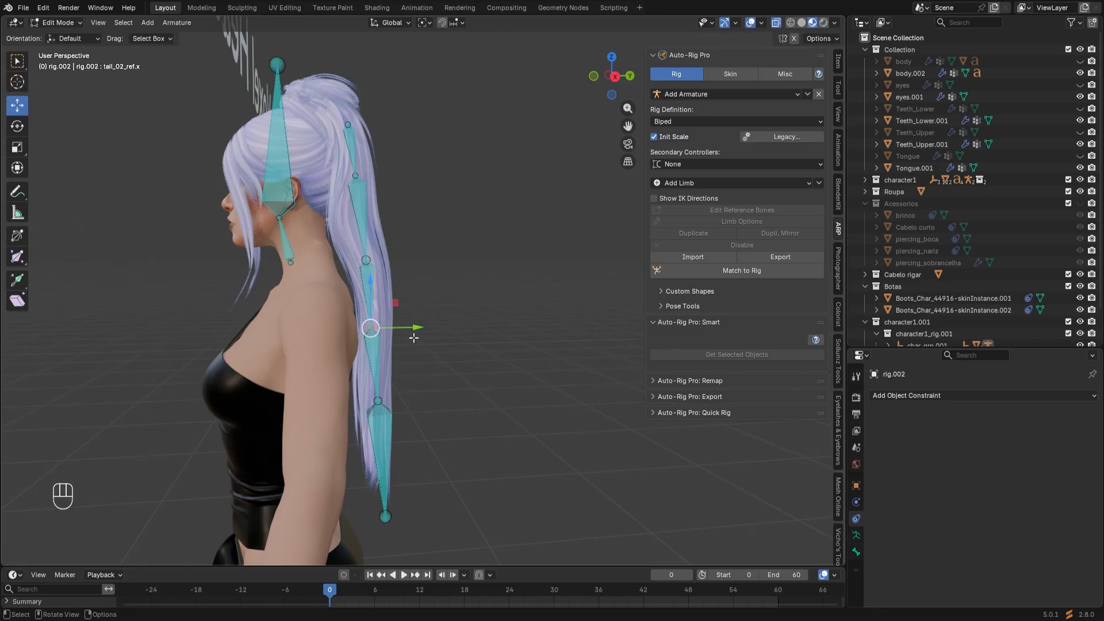
drag(417, 328, 425, 327)
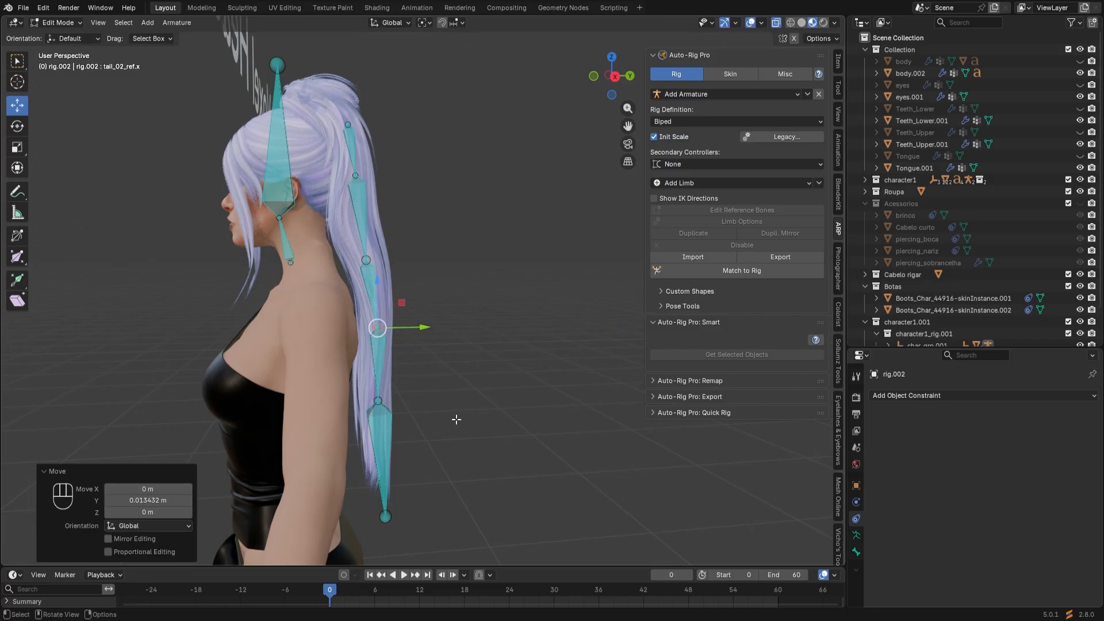
Move the tail's end tip up about 0.025 m and about -0.010 m along Y to meet the ponytail's end
mouse_move(459, 419)
middle_down()
mouse_move(303, 414)
mouse_move(451, 414)
middle_up()
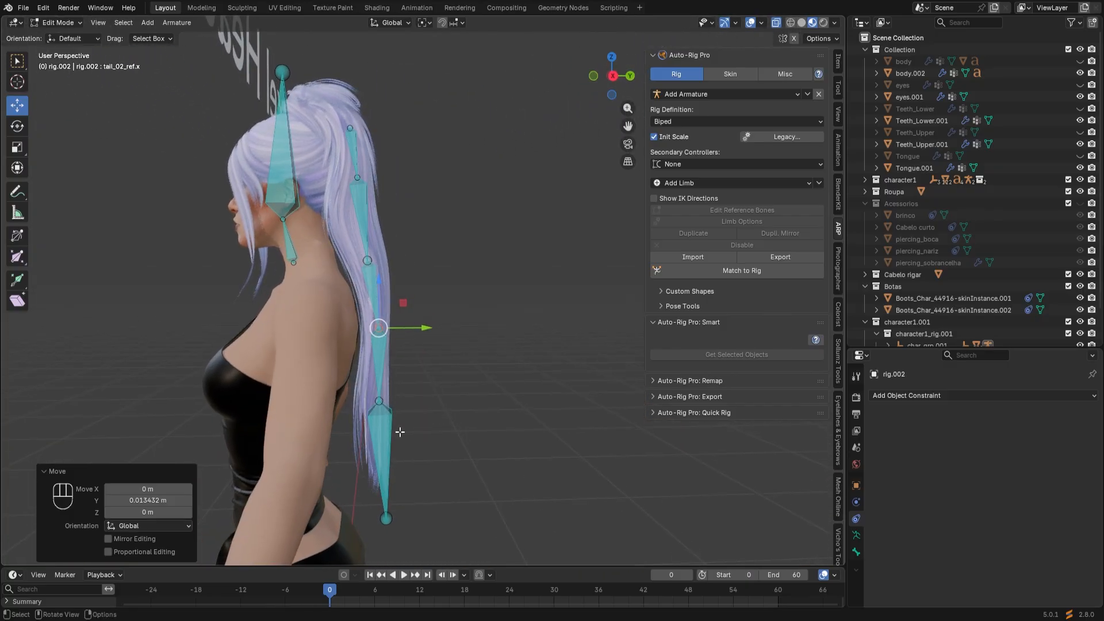
click(386, 517)
key(g)
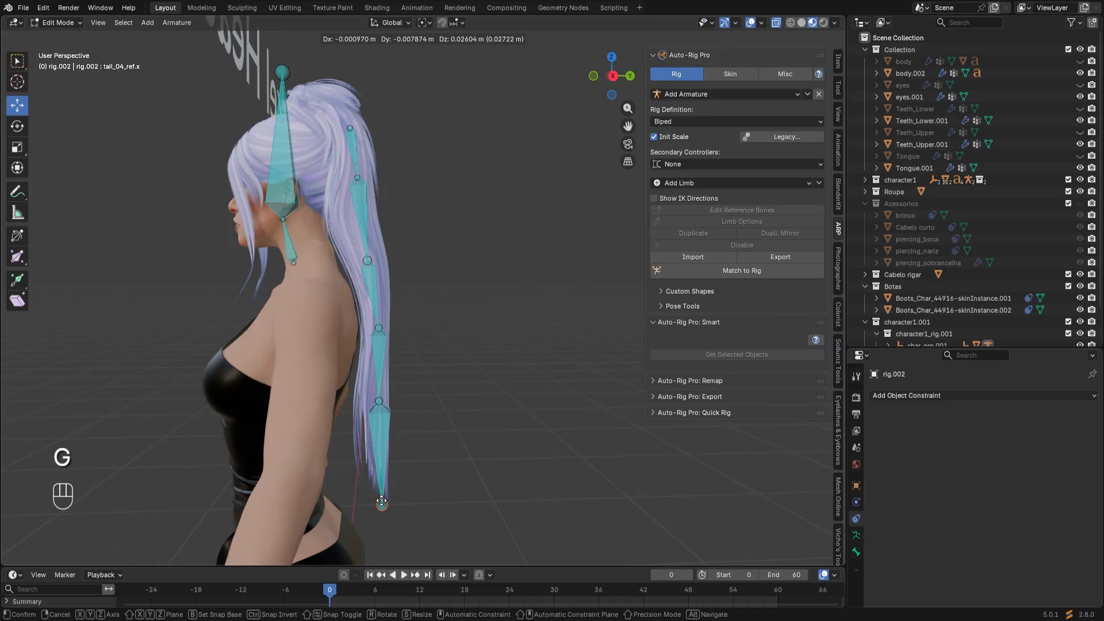
click(381, 505)
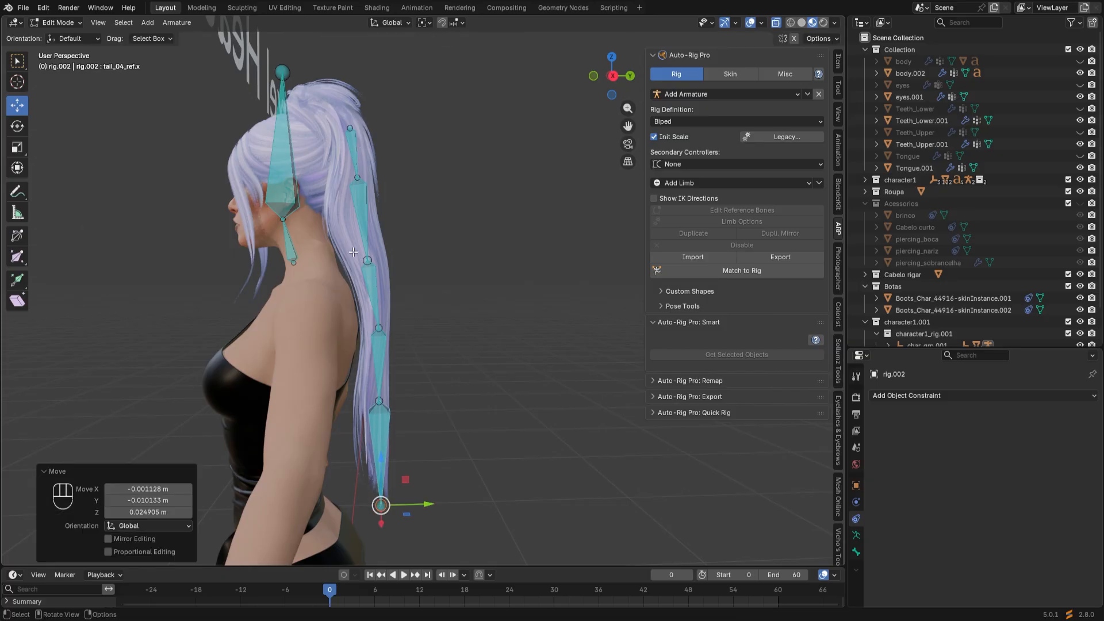
Switch to the front orthographic view and add an Ears limb to the rig
middle_drag(332, 173, 337, 174)
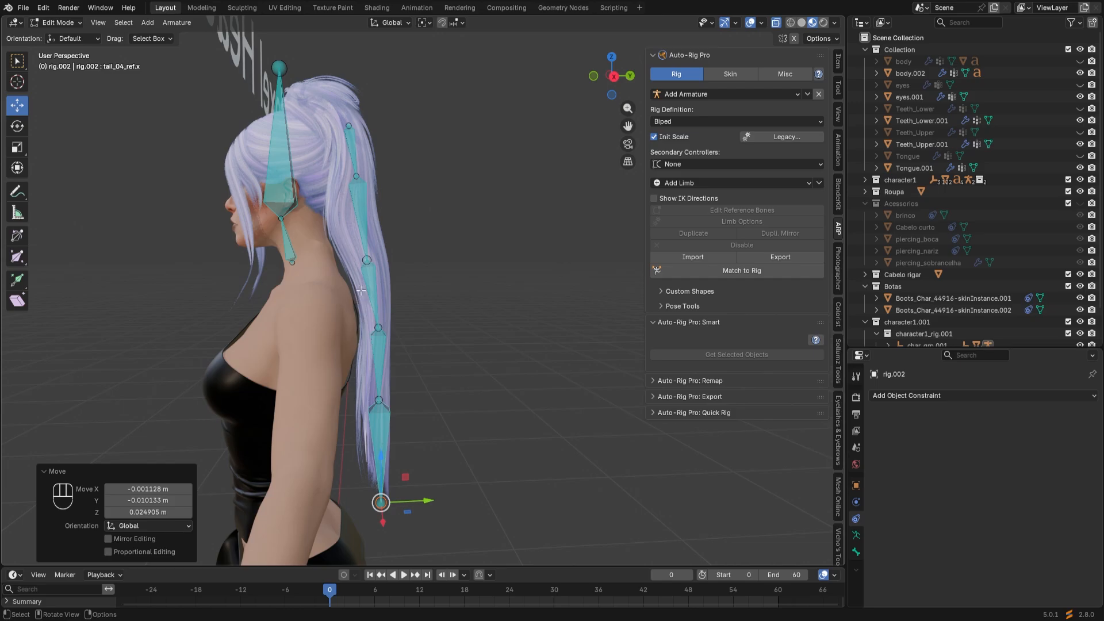
middle_drag(364, 265, 368, 263)
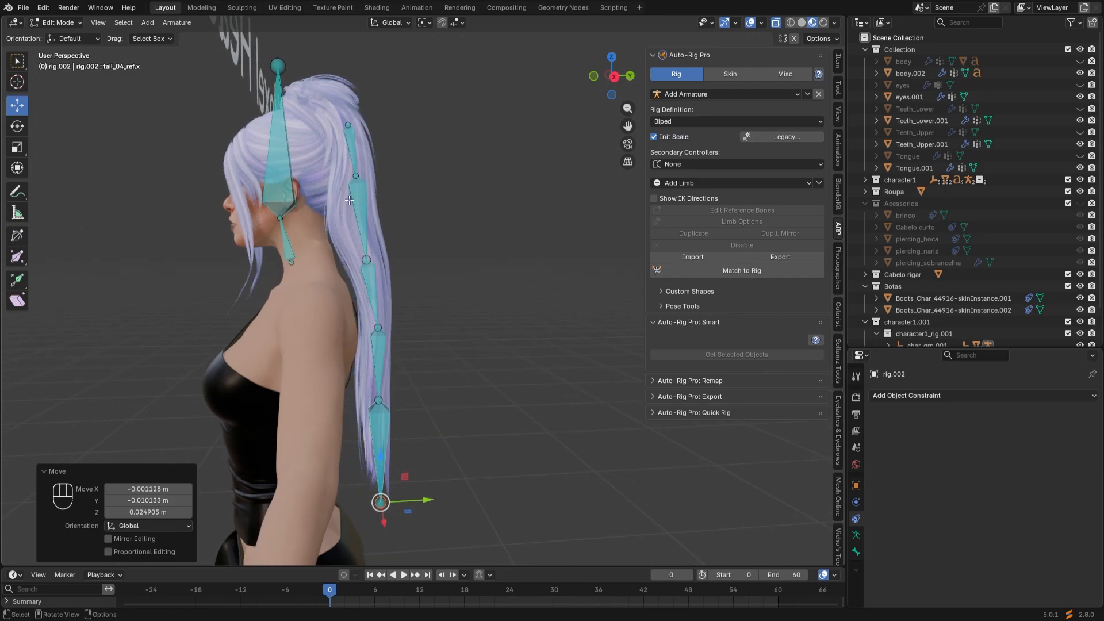
middle_drag(375, 289, 374, 294)
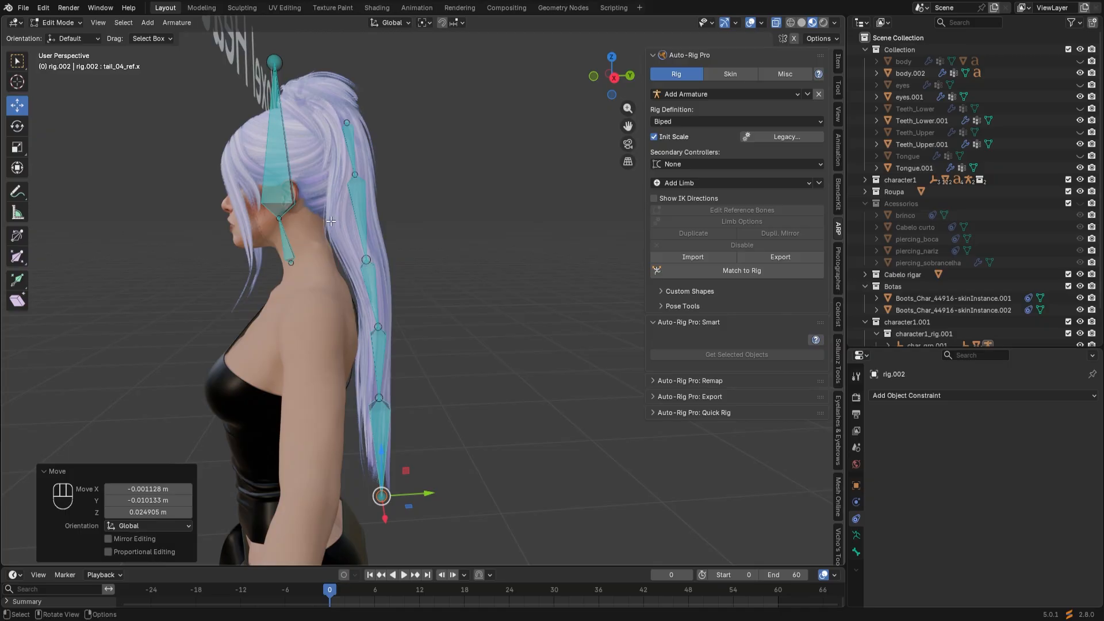
click(593, 75)
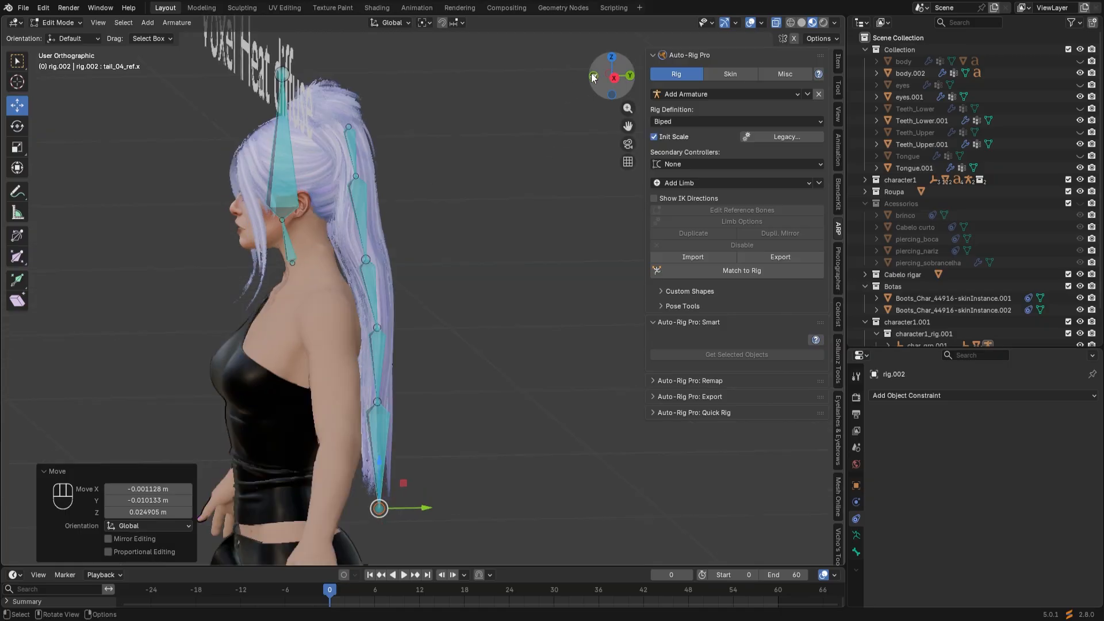
scroll(543, 135, up, 2)
shift+middle_drag(489, 230, 436, 292)
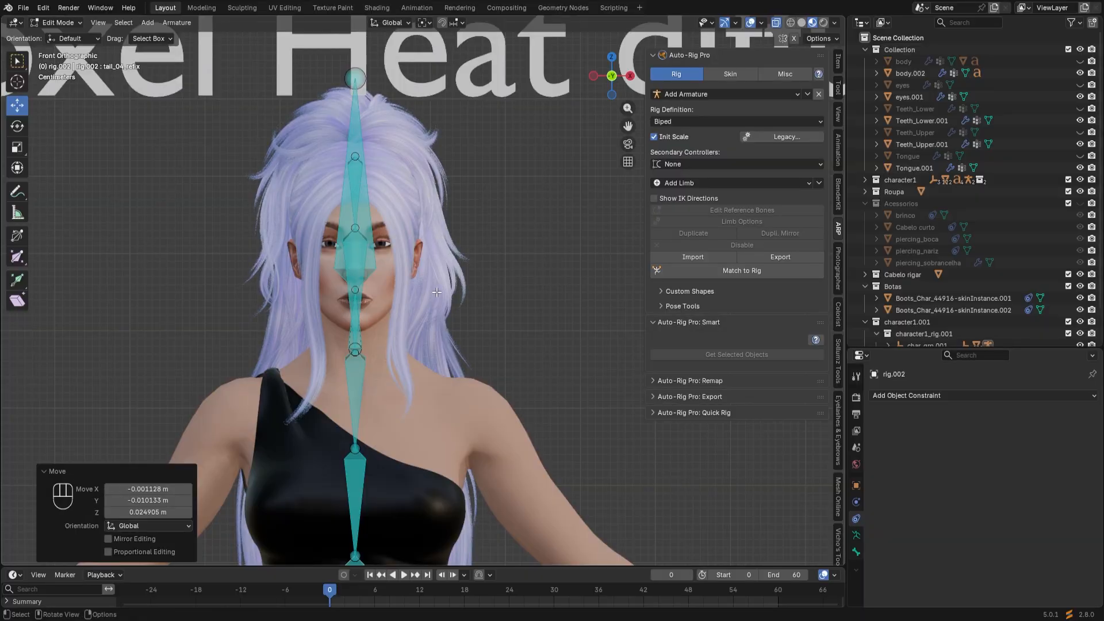
click(764, 181)
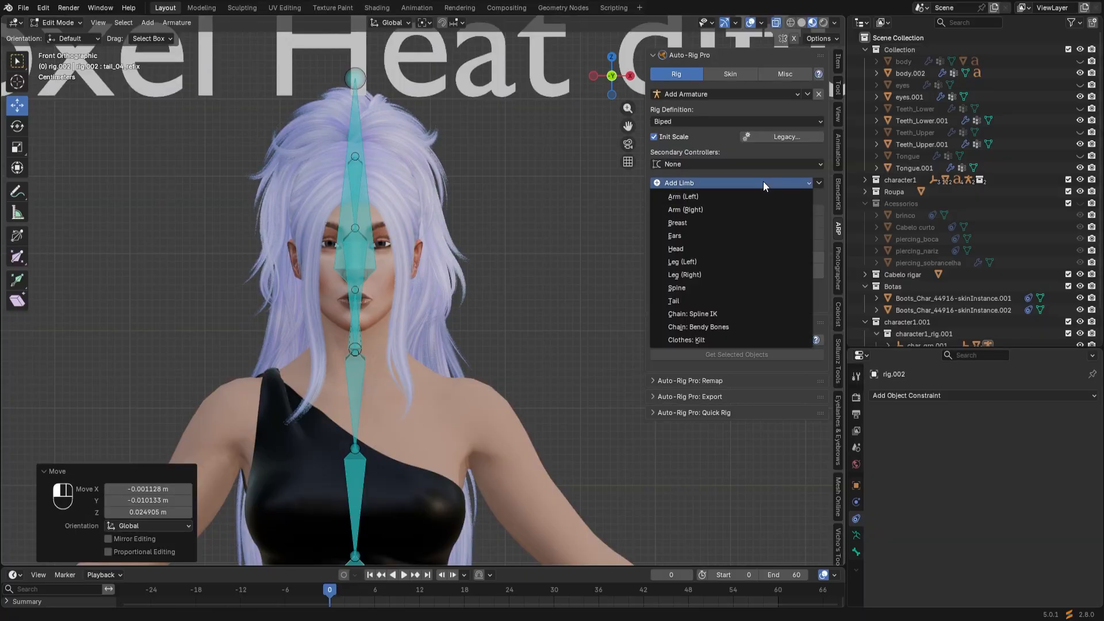
click(712, 233)
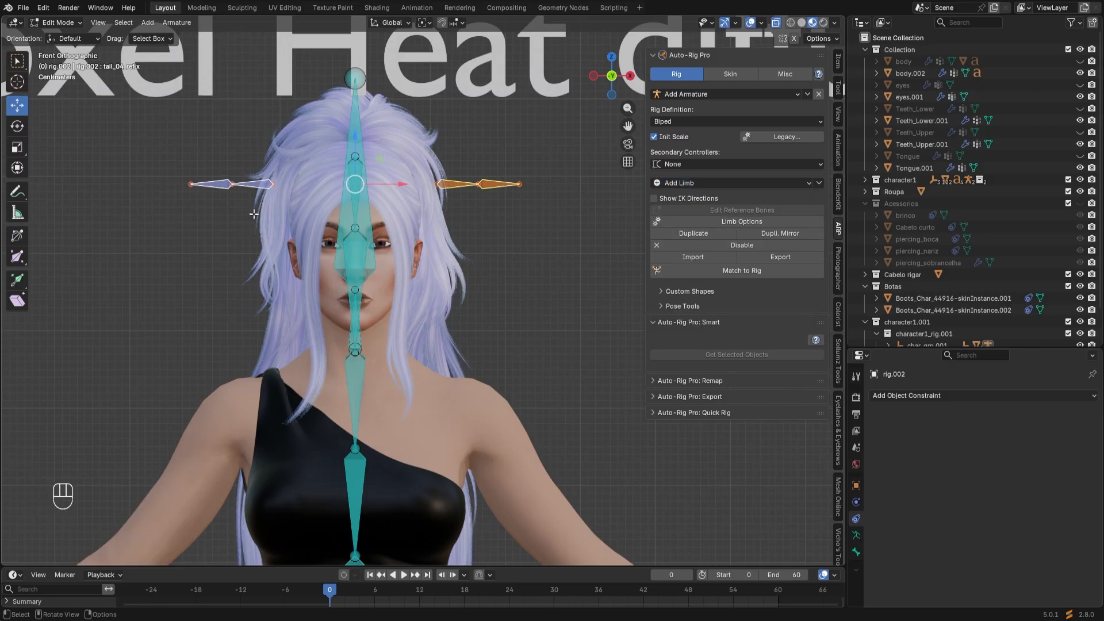
Enable X-axis mirroring, rotate the ear bones on the character's left side to point down, and move them to the front hair strand
click(794, 39)
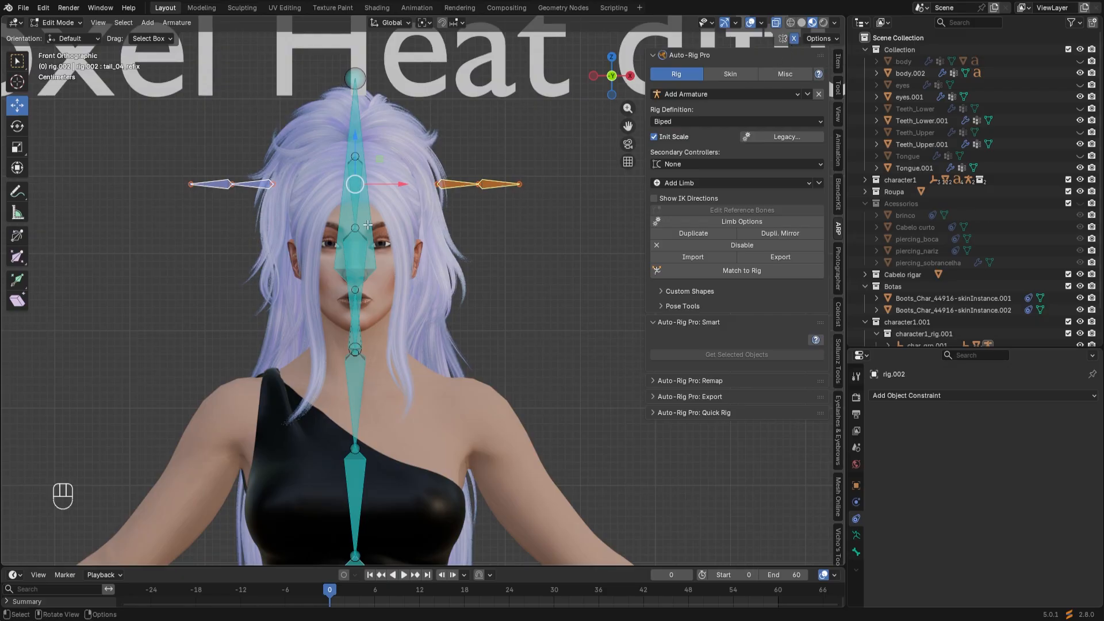
drag(529, 234, 401, 101)
click(20, 131)
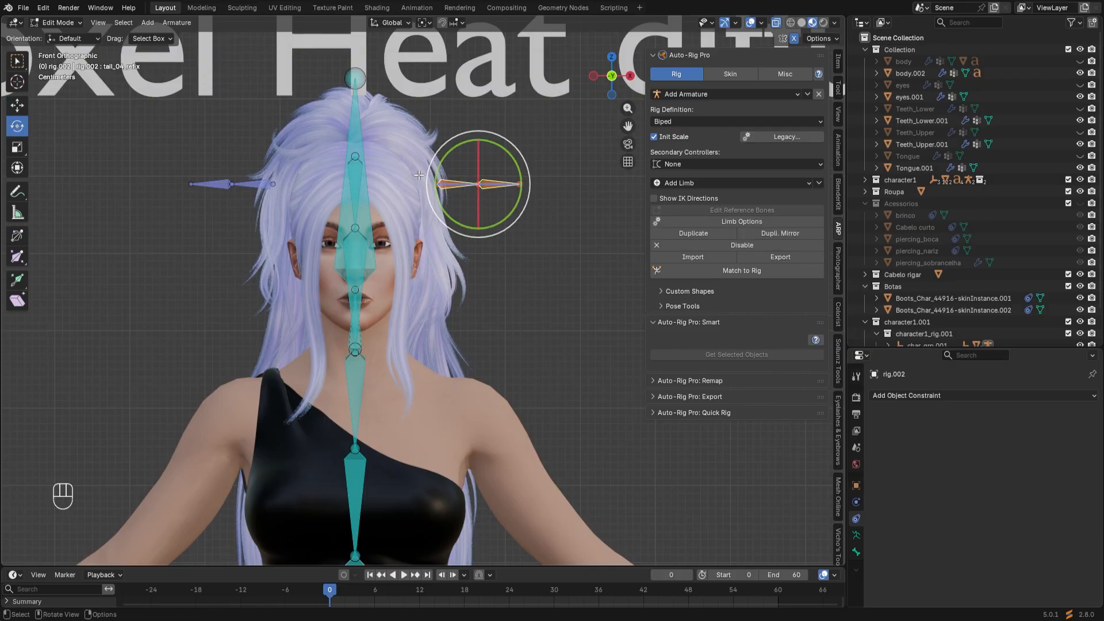
drag(465, 143, 513, 168)
key(g)
click(459, 189)
Position and tilt the ear bones from several angles to follow the front hair strands, finishing with a shift of about 0.028 m along X
middle_drag(459, 190, 328, 198)
scroll(328, 198, up, 5)
key(g)
click(135, 271)
middle_drag(135, 271, 247, 273)
key(r)
key(r)
click(109, 276)
key(g)
click(483, 271)
scroll(483, 270, down, 3)
mouse_move(483, 270)
middle_down()
mouse_move(440, 264)
mouse_move(484, 263)
middle_up()
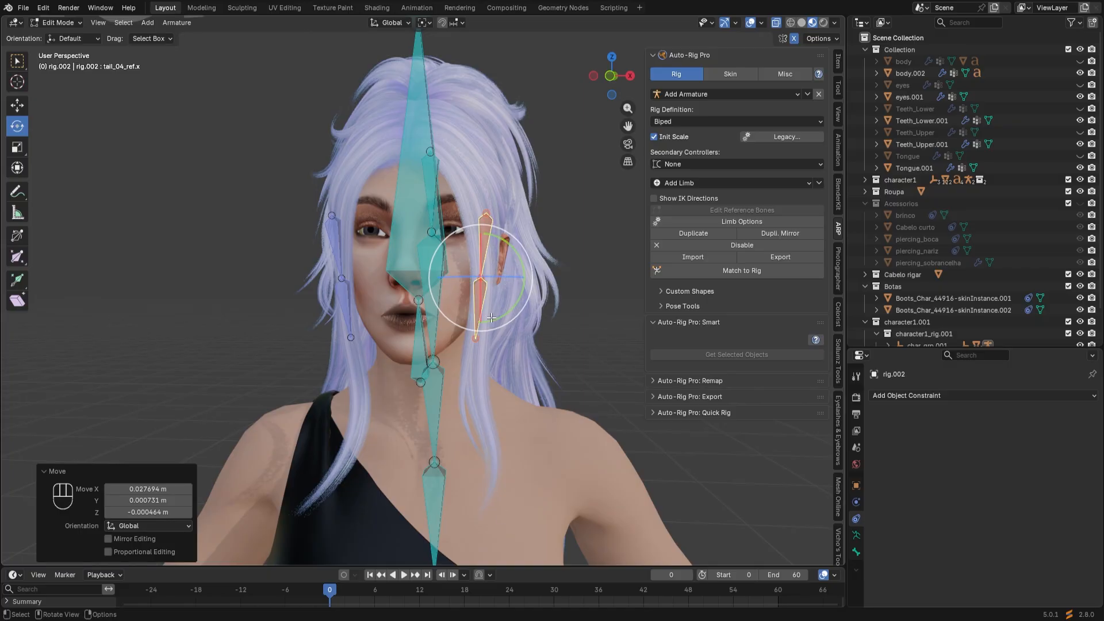
Set the bone count of the character's left Ear limb to 4, keeping its shape preserved
click(736, 224)
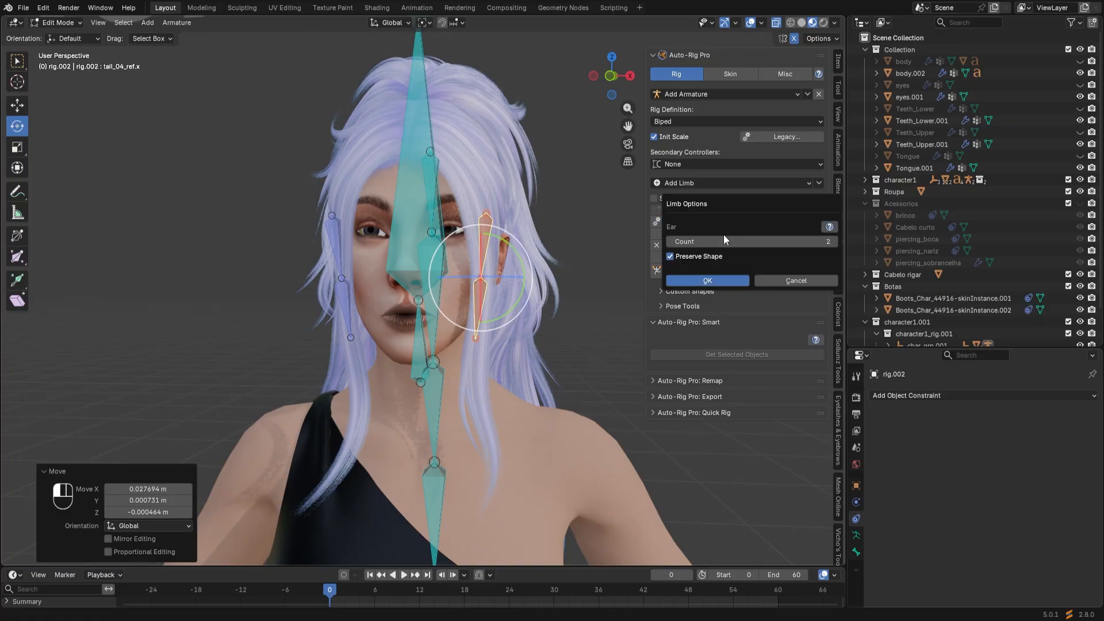
click(834, 242)
click(835, 242)
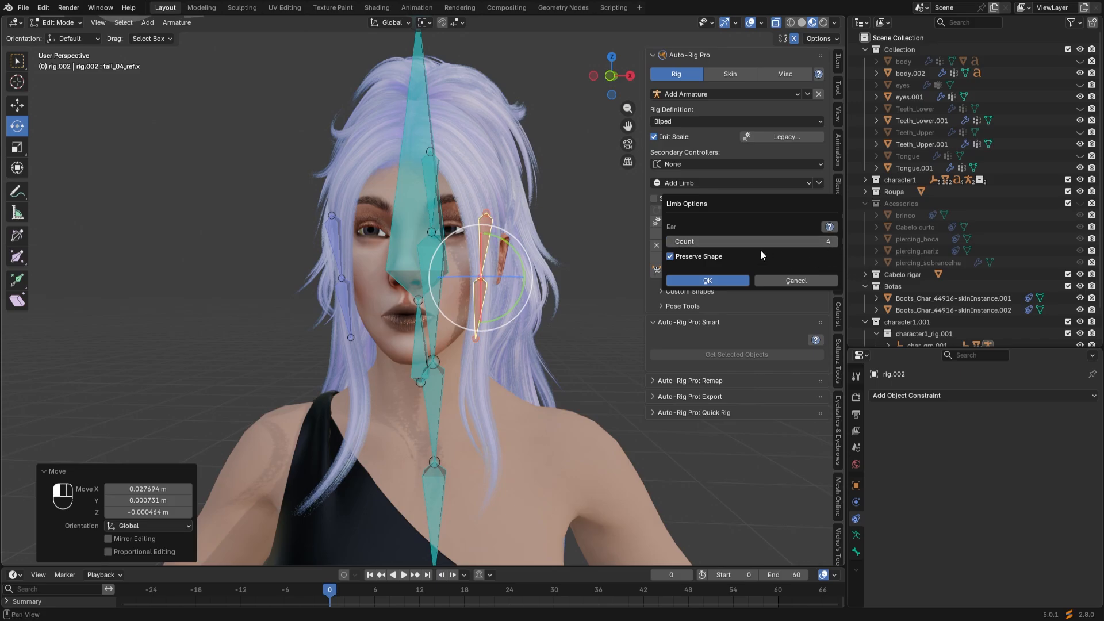
click(707, 280)
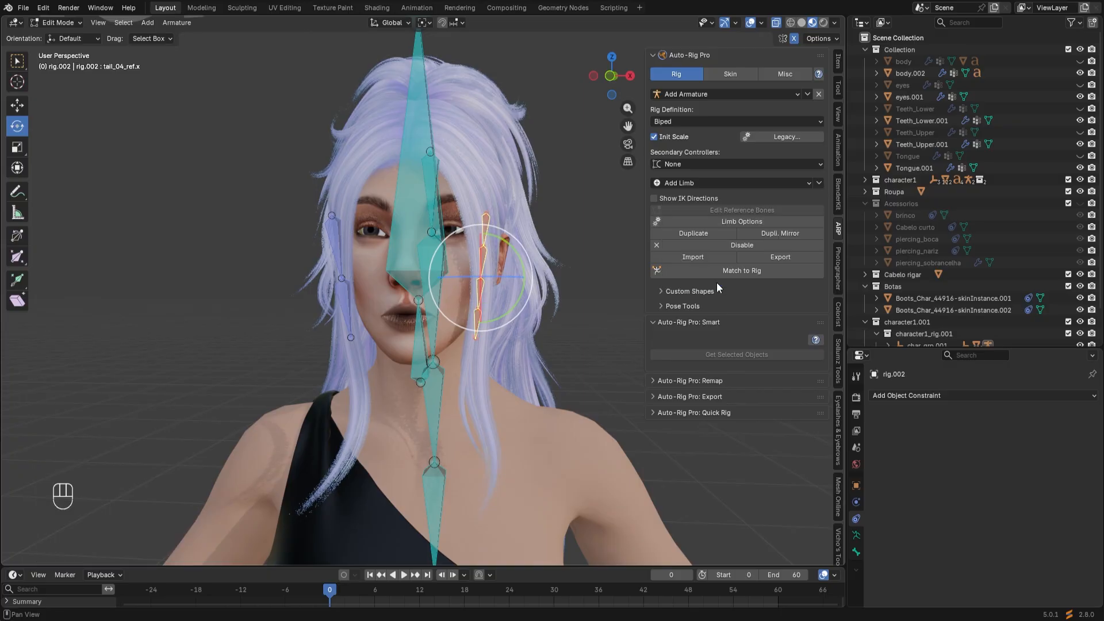
Move the top joint of the left ear chain about -0.015 m along X and 0.019 m up, and lower the second joint
mouse_move(506, 305)
middle_down()
mouse_move(481, 313)
mouse_move(495, 295)
middle_up()
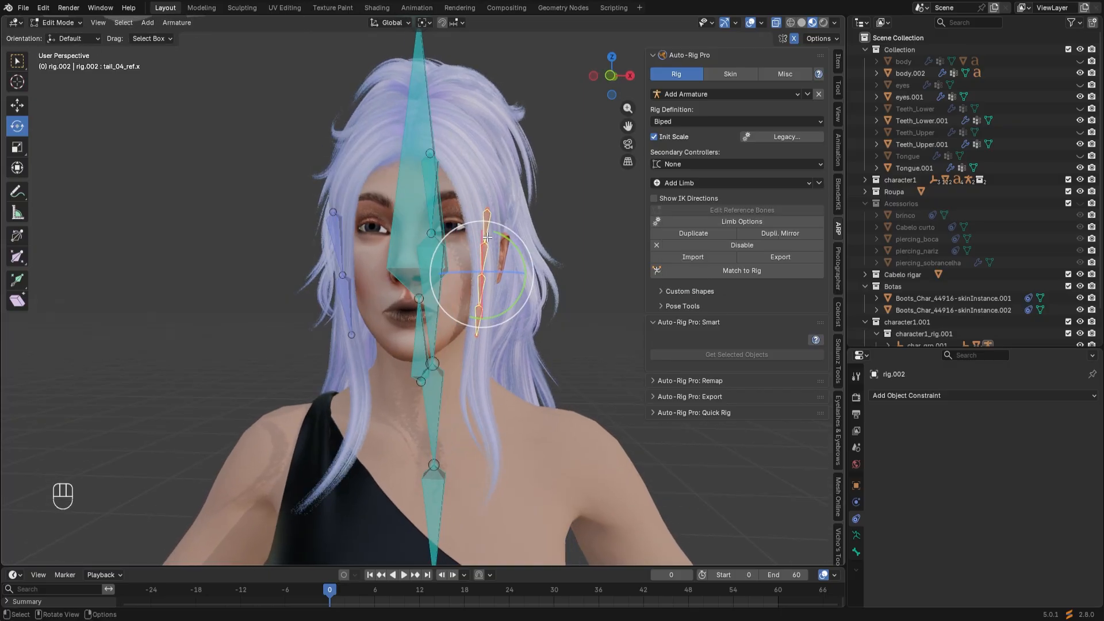
click(487, 206)
key(g)
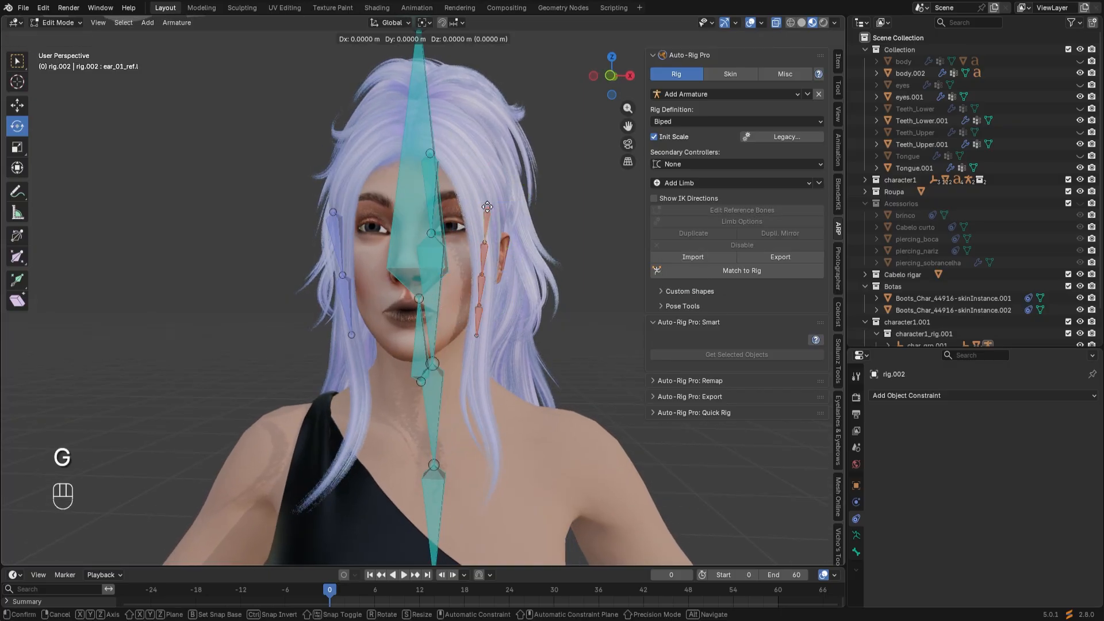
click(469, 187)
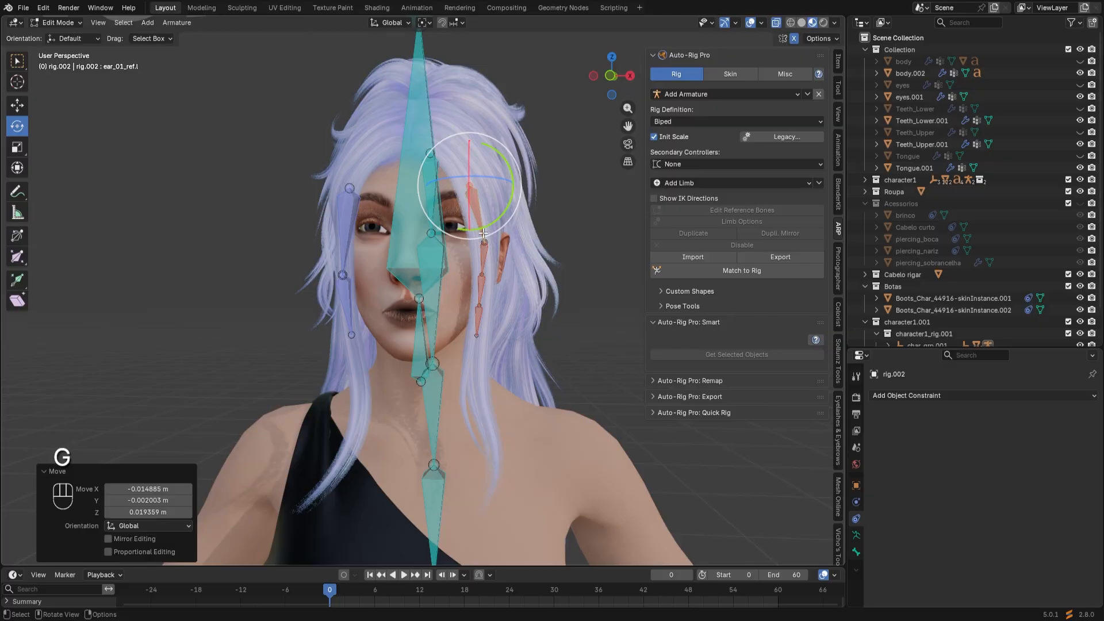
scroll(487, 240, up, 4)
key(g)
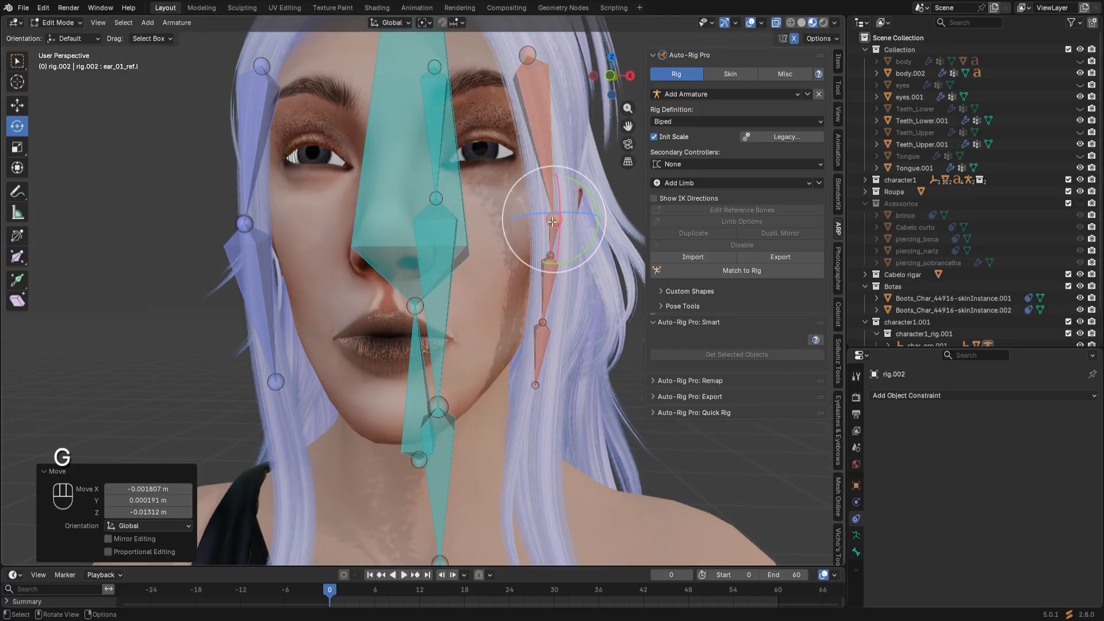
click(551, 307)
Lower the left chain's end tip about 0.15 m and space the two joints above it down the front hair strand
click(535, 385)
shift+middle_drag(535, 382, 490, 208)
key(g)
click(492, 506)
ctrl+middle_drag(542, 289, 517, 230)
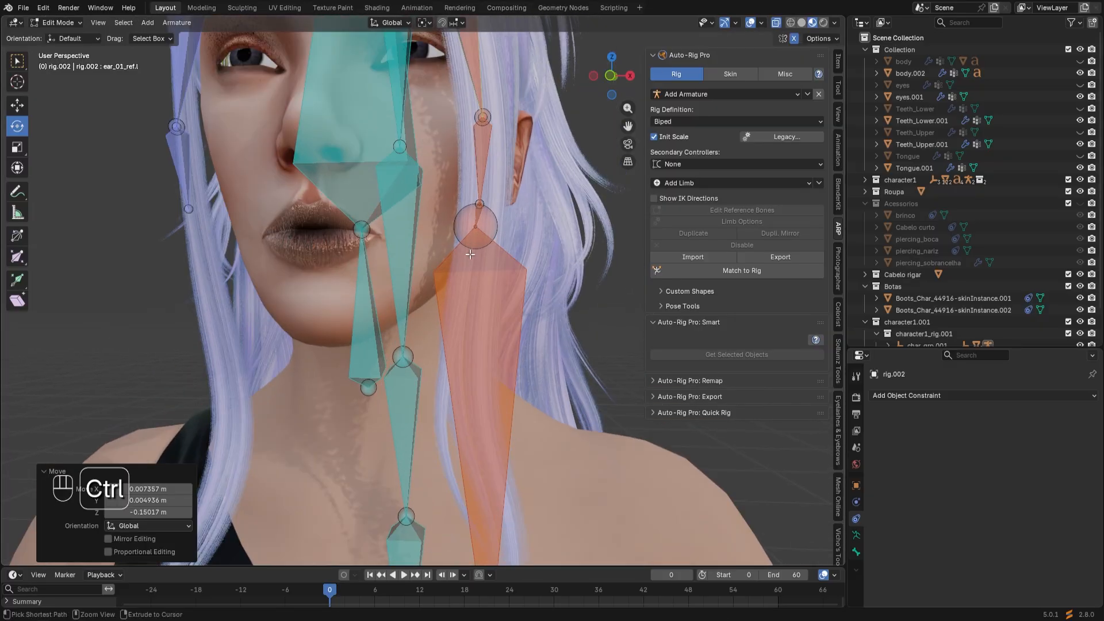
click(476, 226)
key(g)
click(475, 405)
click(479, 205)
key(g)
click(485, 280)
In a side view, shift the left chain's second and third joints back onto the front hair strand
scroll(485, 280, down, 4)
middle_drag(483, 288, 278, 364)
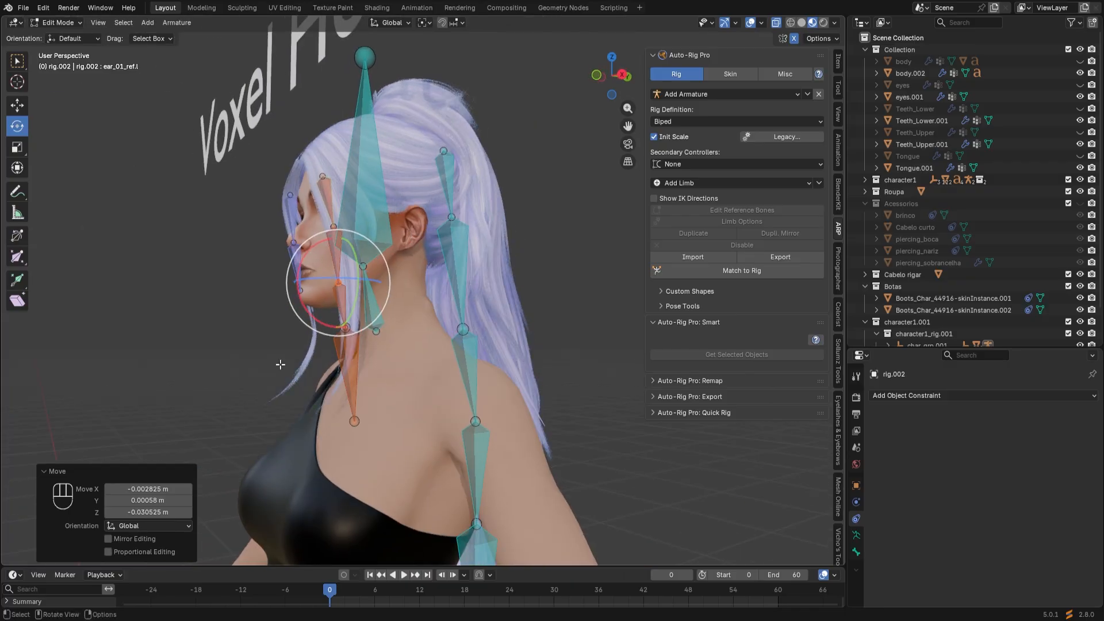
scroll(345, 345, up, 4)
shift+middle_drag(351, 345, 350, 398)
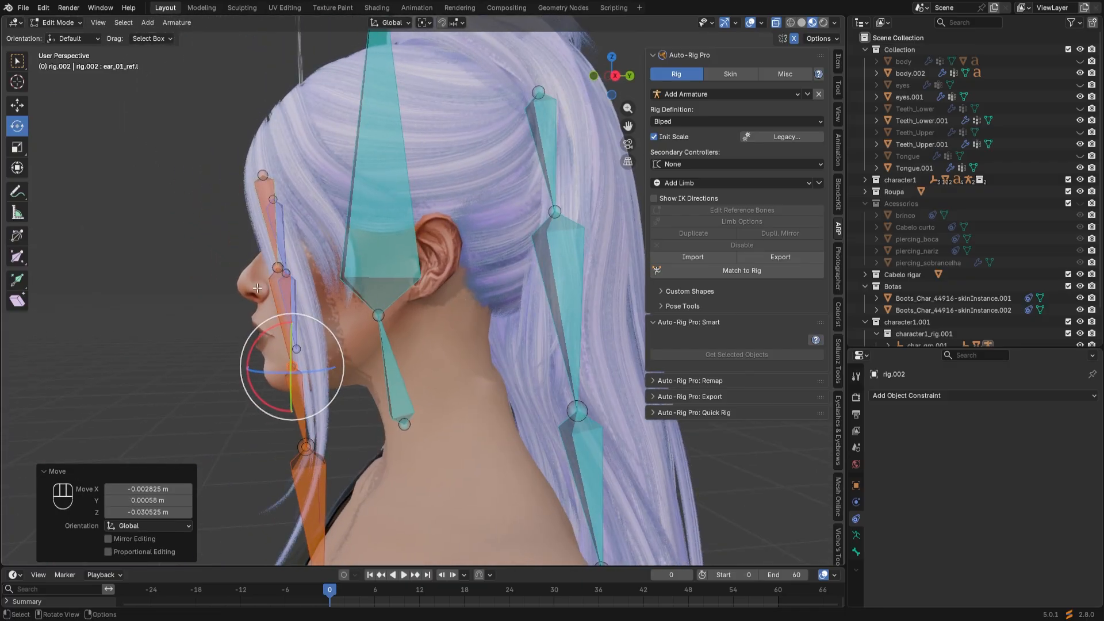
drag(260, 257, 295, 277)
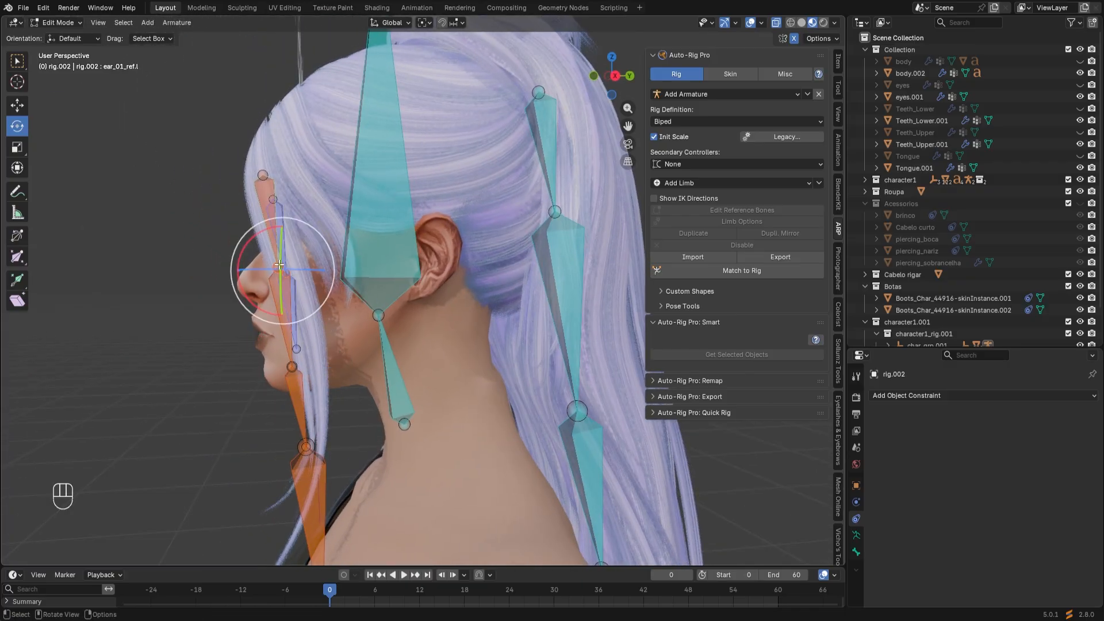
key(g)
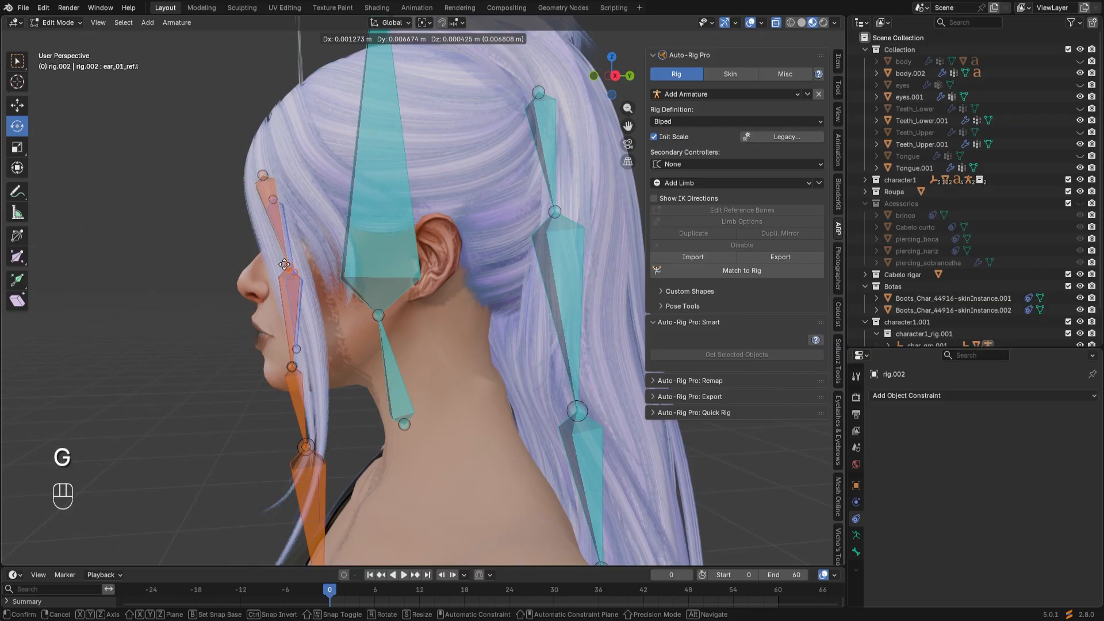
click(291, 268)
drag(282, 353, 304, 380)
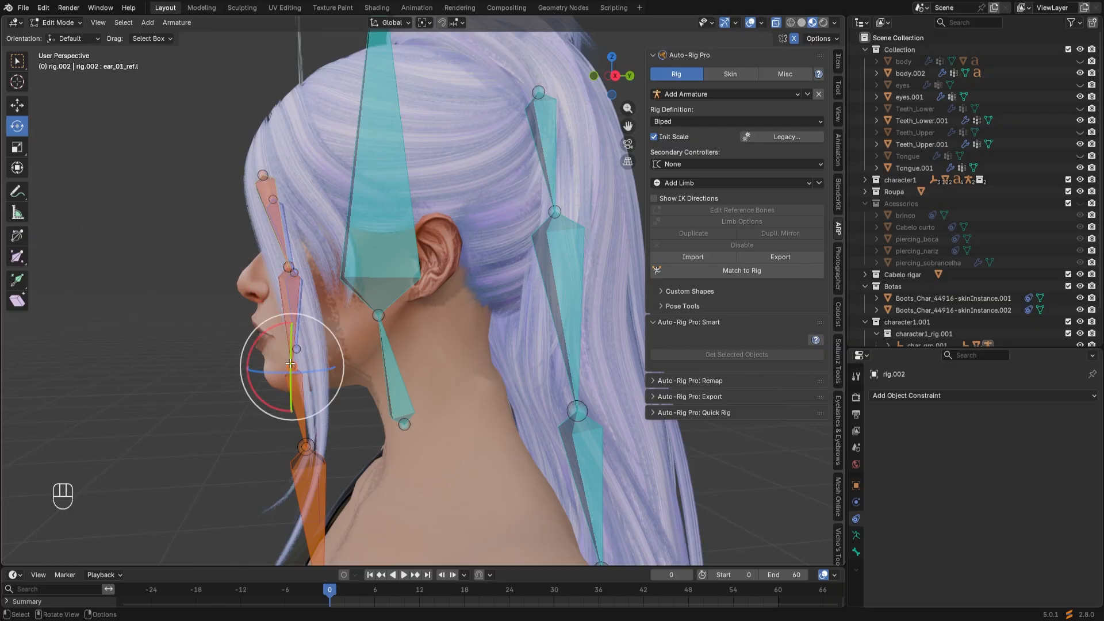
key(g)
click(327, 364)
Shift the left chain's fourth joint back and its end tip forward to follow the lower strand, refining the fourth joint's position
shift+middle_drag(296, 427, 316, 344)
drag(316, 345, 339, 380)
key(g)
click(358, 360)
drag(332, 491, 371, 536)
key(g)
click(305, 519)
drag(322, 322, 386, 367)
key(g)
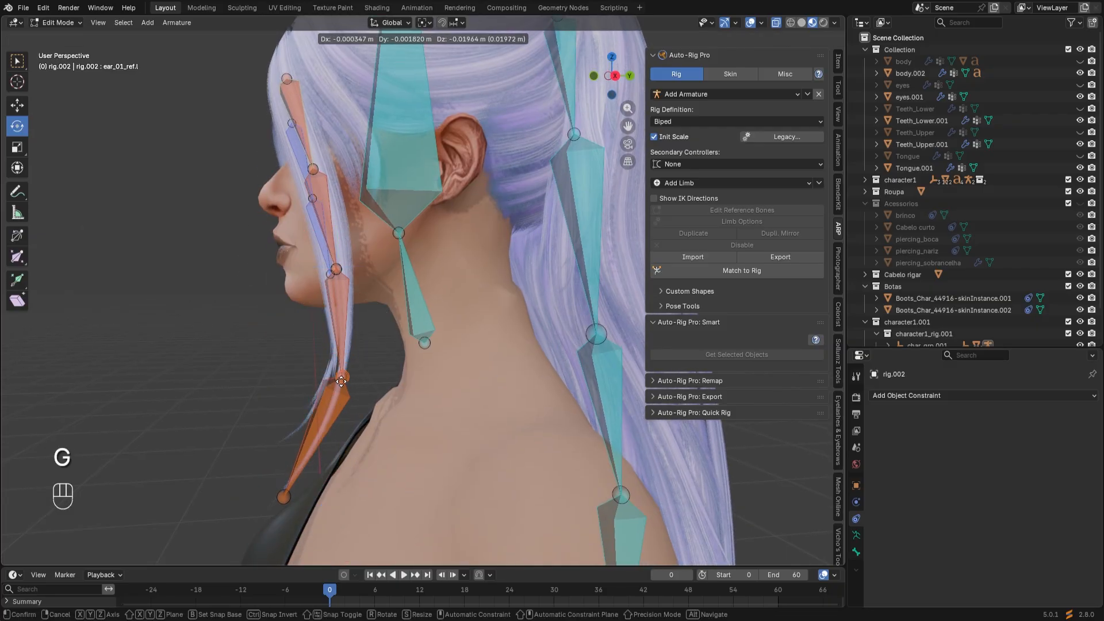
click(385, 391)
From the front, lower the left chain's top joint about 0.007 m to meet the strand's start
middle_drag(391, 345, 504, 368)
drag(467, 172, 501, 212)
key(g)
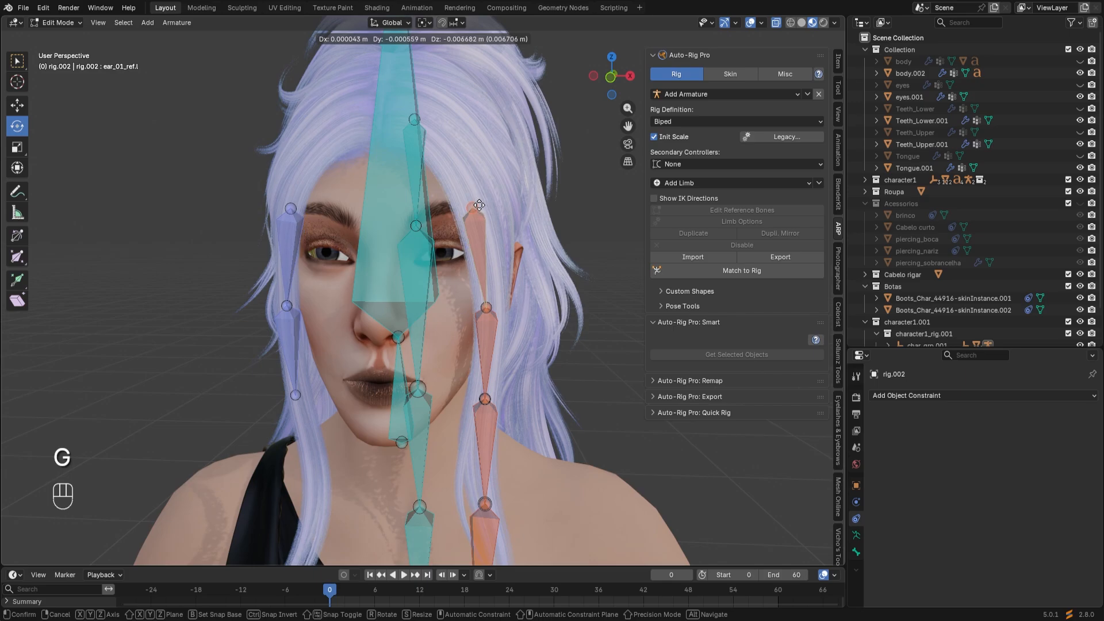
click(499, 221)
scroll(499, 322, down, 2)
middle_drag(496, 368, 508, 346)
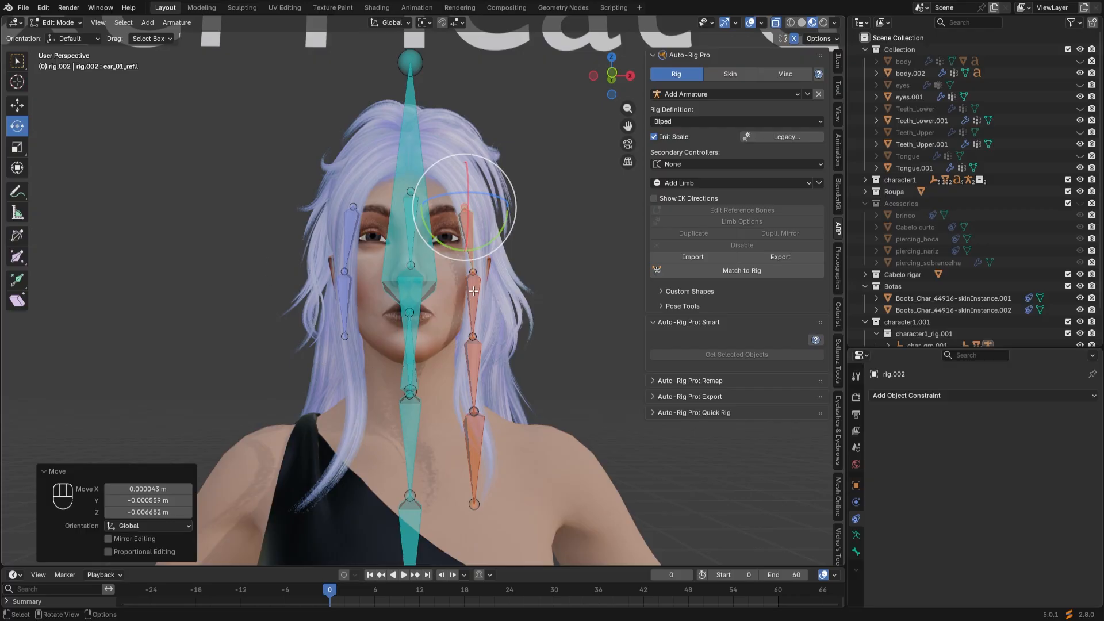
Disable the two-bone Ear limb on the character's right side
key(ctrl+z)
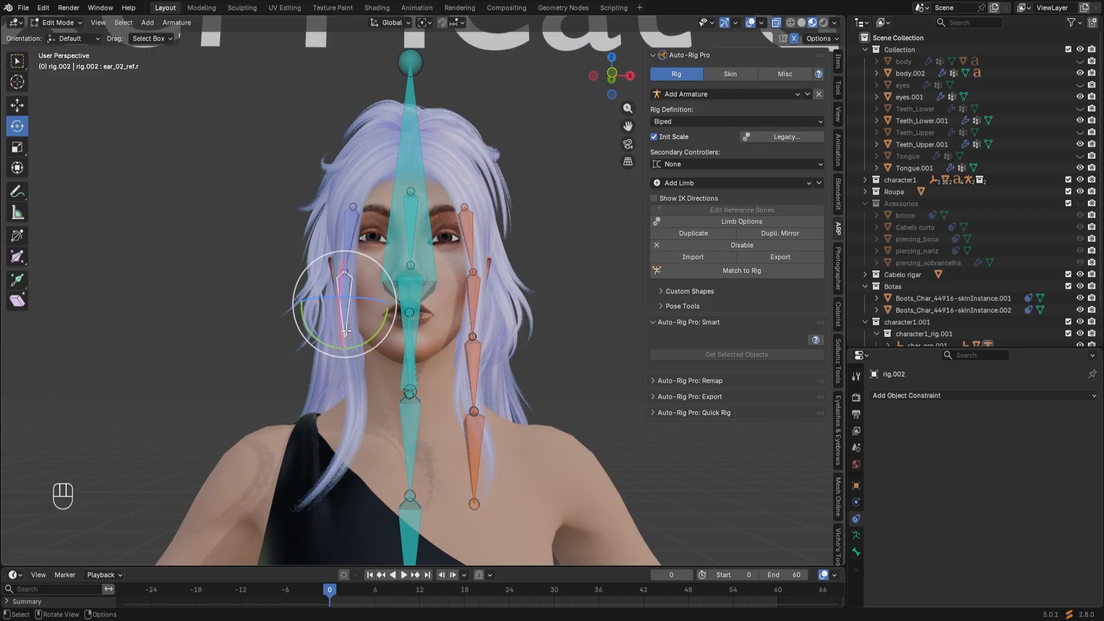
shift+click(347, 225)
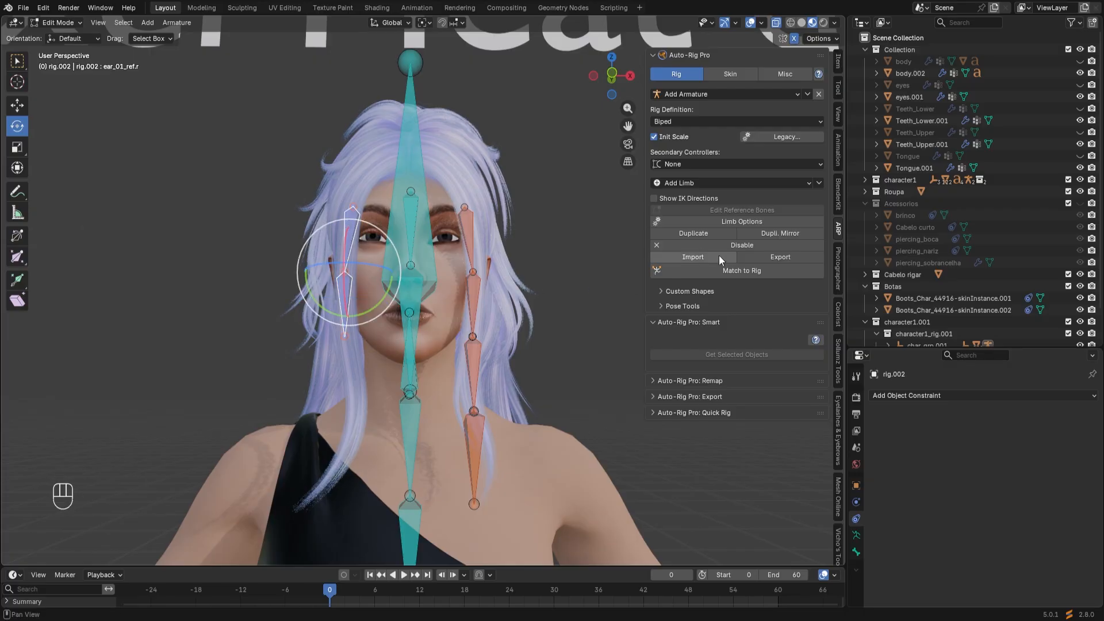
click(738, 246)
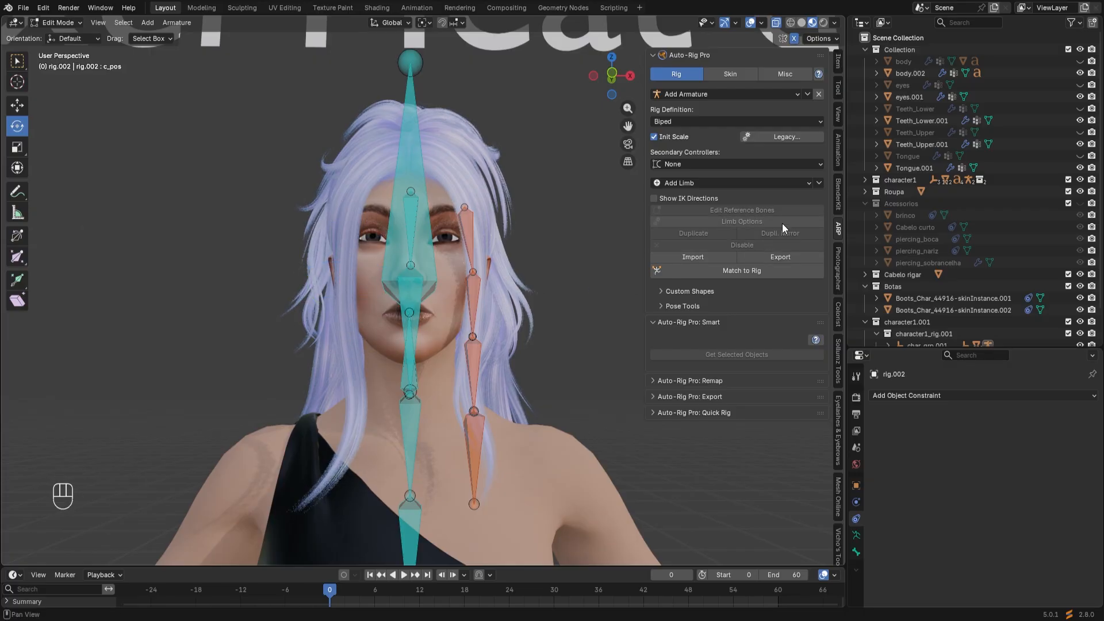
Select all four bones of the left ear chain and mirror-duplicate the limb to the character's right side
click(475, 295)
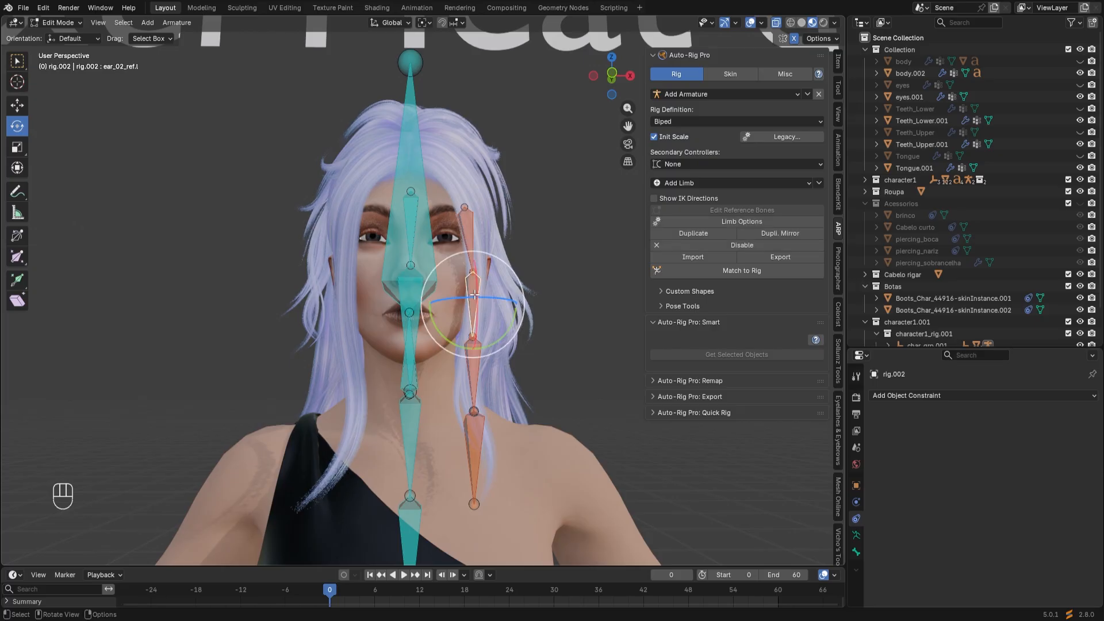
key(a)
click(475, 295)
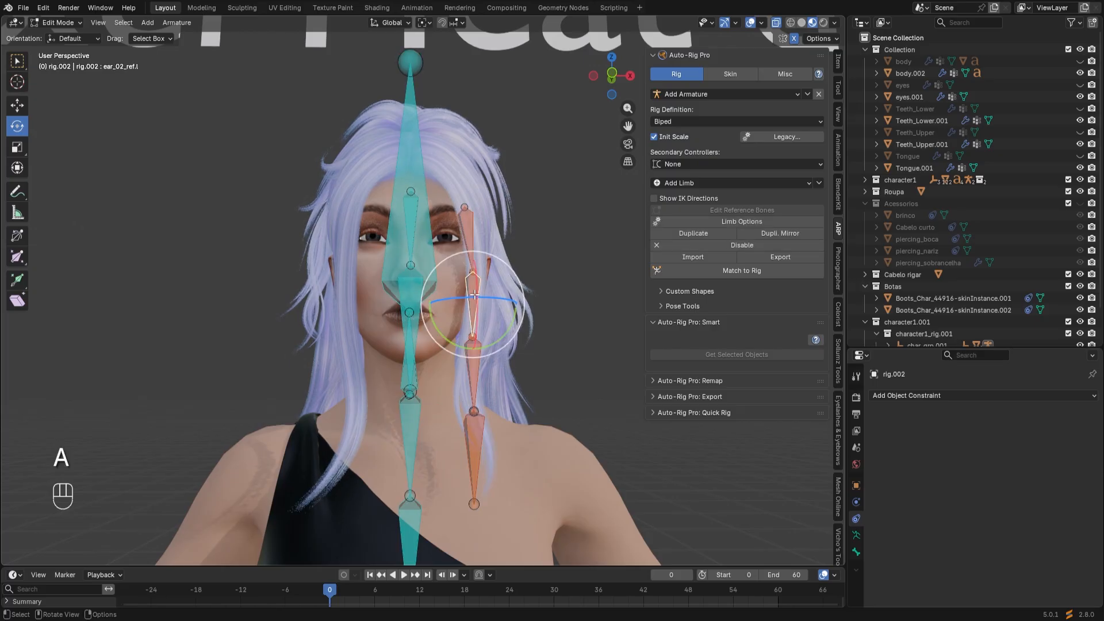
shift+click(468, 240)
shift+click(477, 363)
shift+click(474, 467)
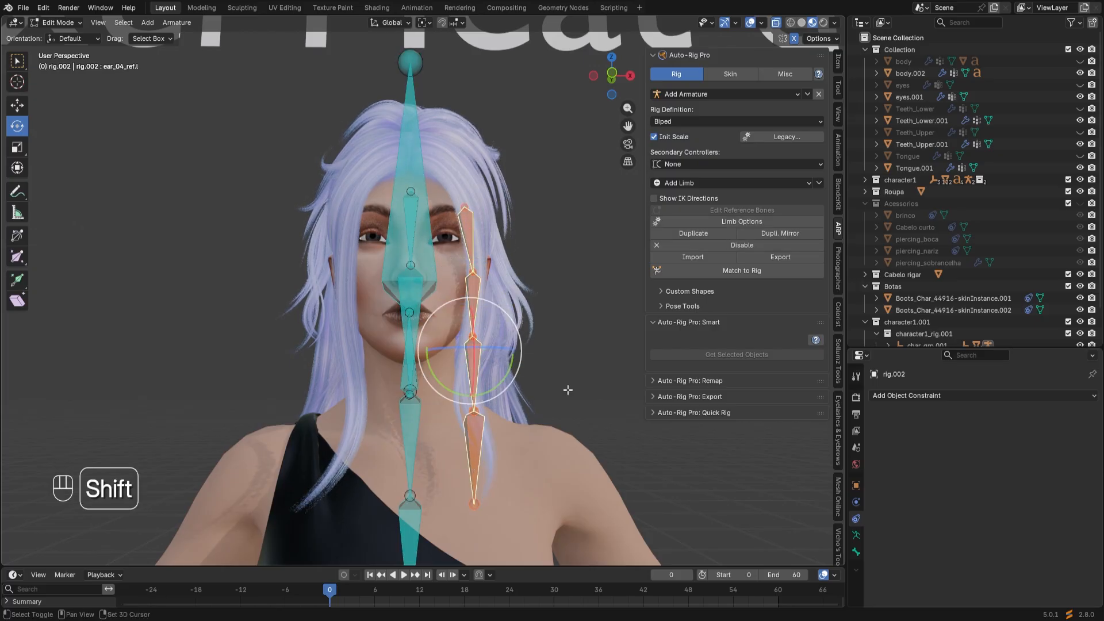
click(776, 234)
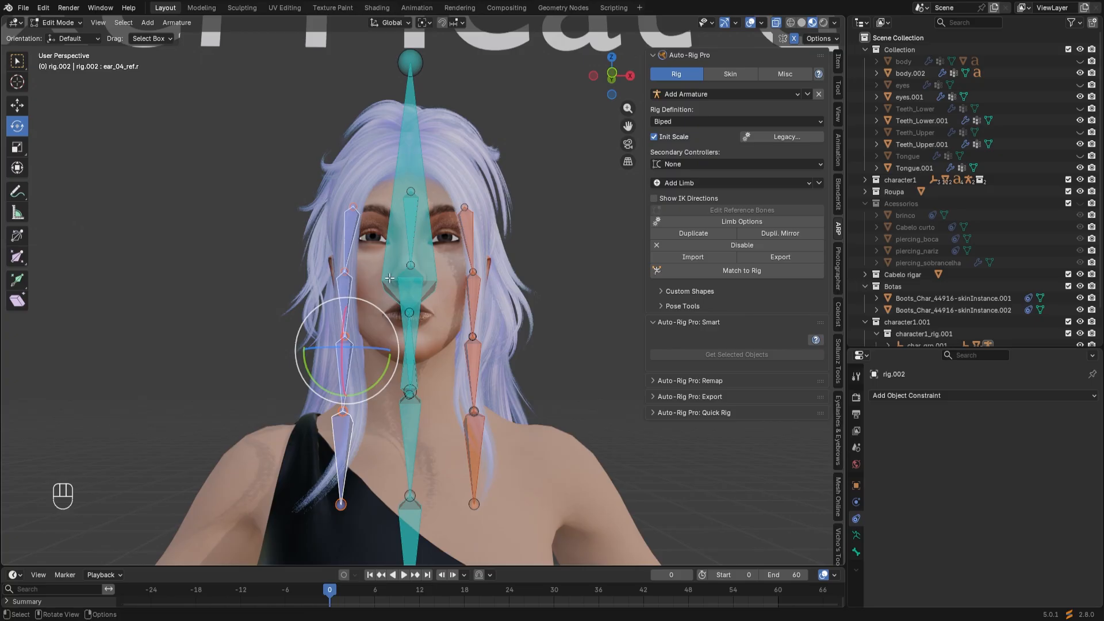
Turn off X-axis mirroring, then move the right chain's fourth joint inward and its end tip about -0.032 m along X
middle_drag(402, 345, 333, 392)
scroll(334, 392, up, 1)
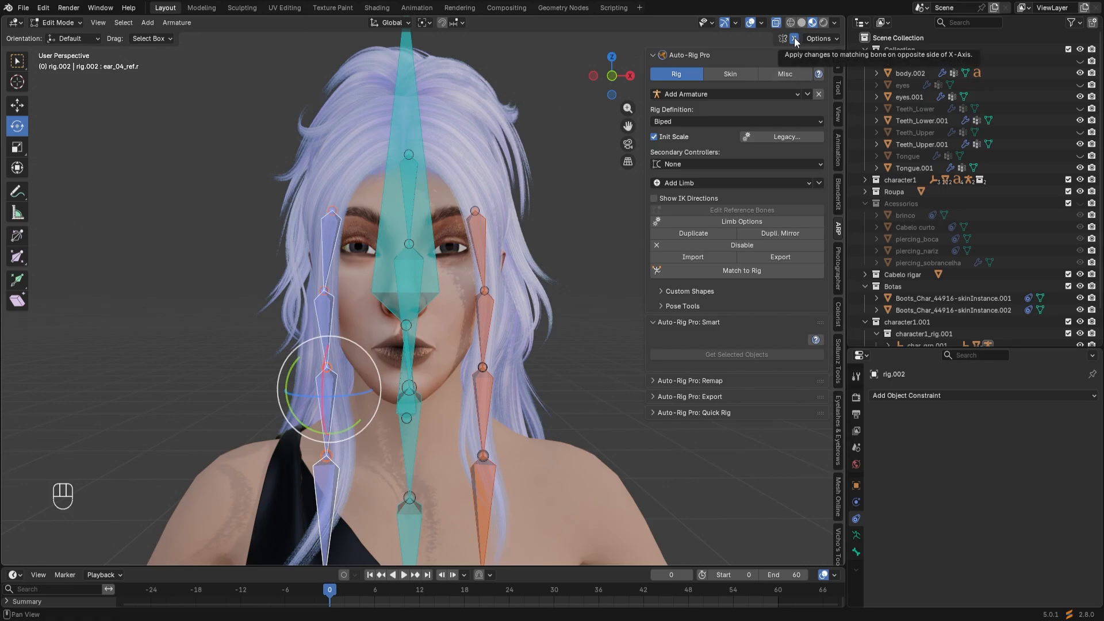
shift+middle_drag(340, 477, 386, 380)
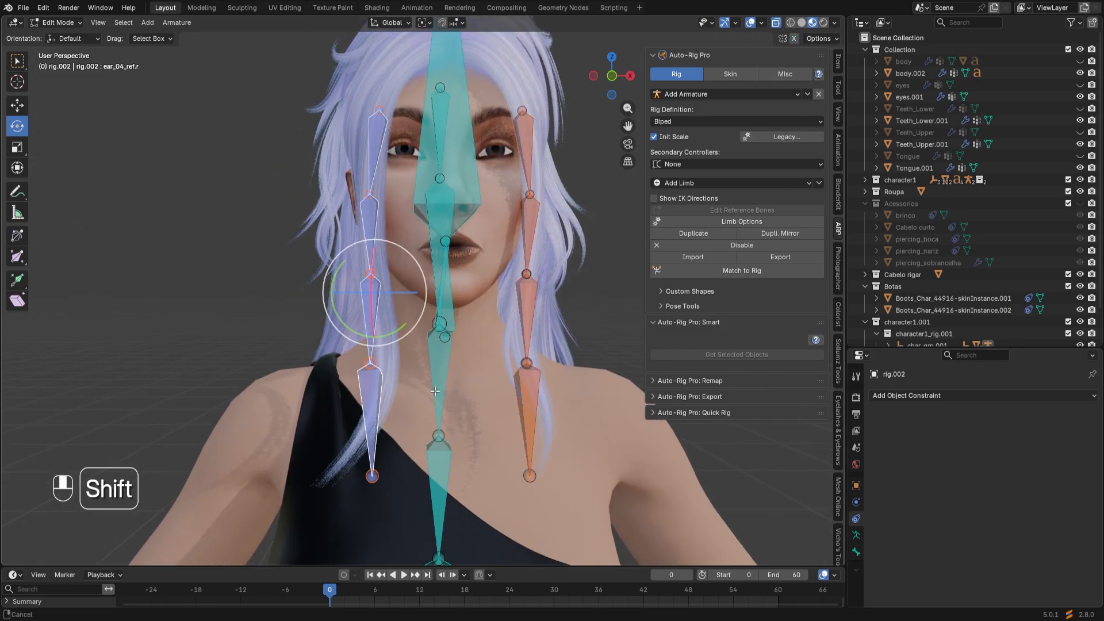
click(361, 364)
key(g)
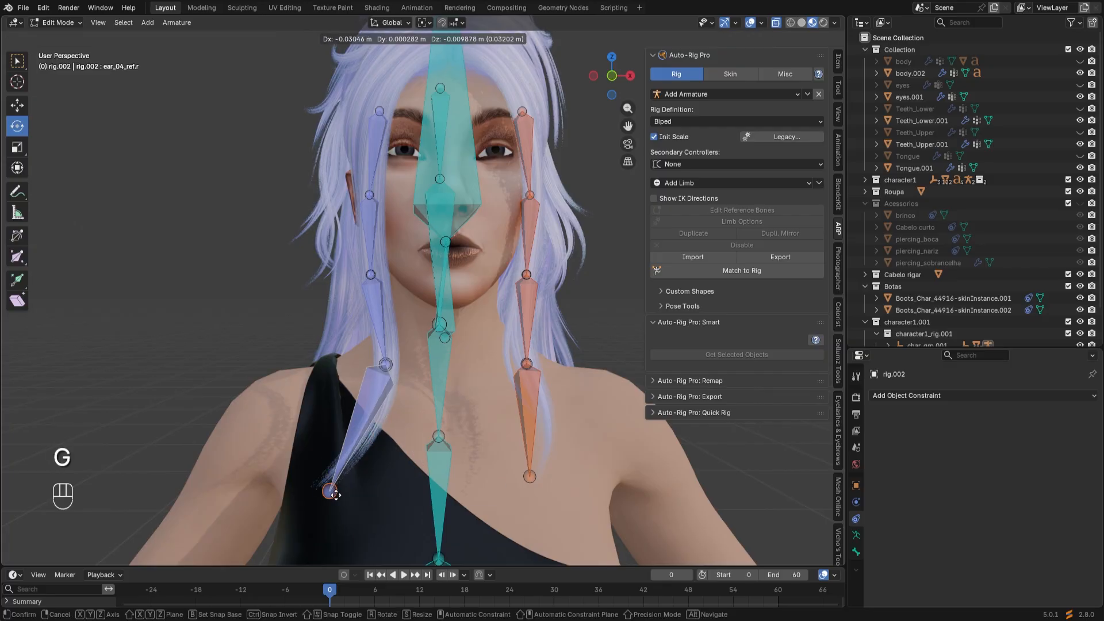
click(337, 490)
Adjust the right chain's middle joint and, from another angle, a lower joint to follow the right front hair strand
scroll(357, 368, up, 2)
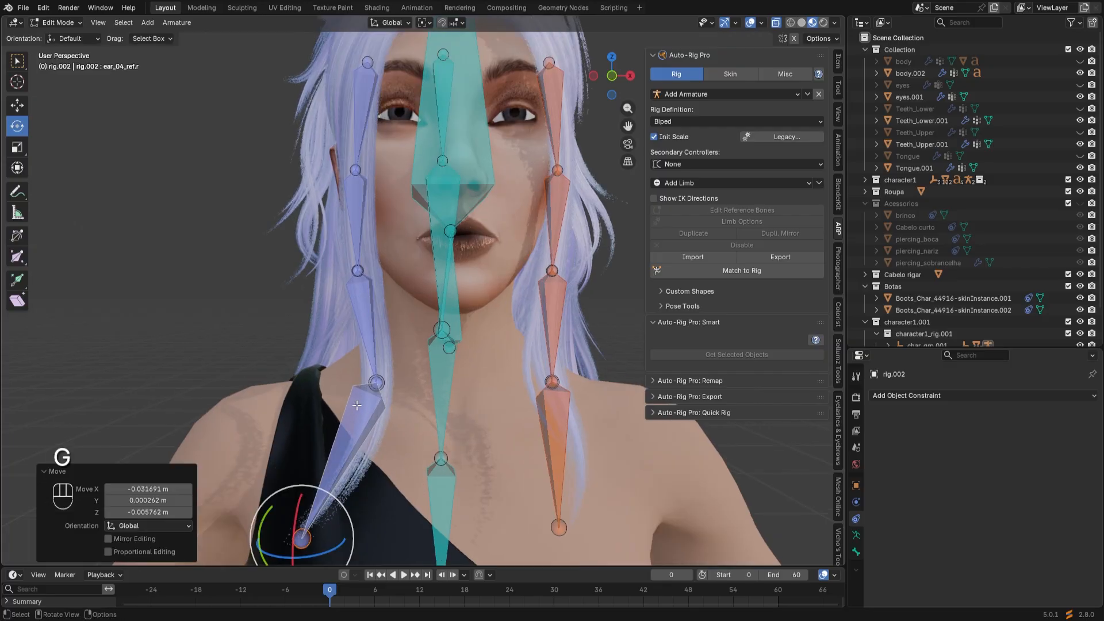
shift+middle_drag(359, 344, 379, 437)
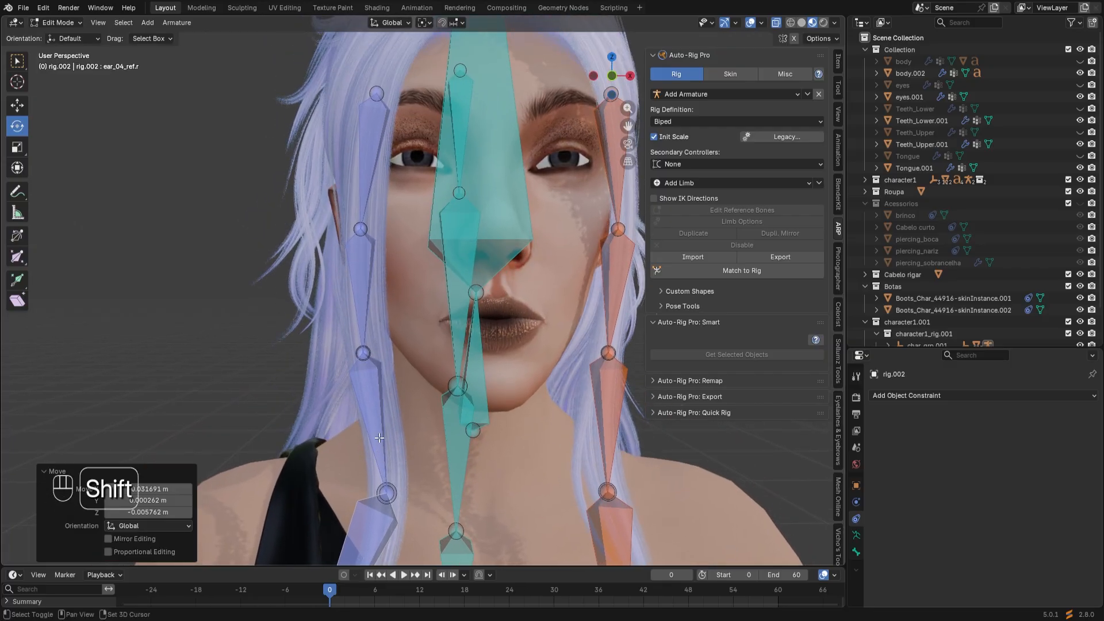
click(344, 344)
key(g)
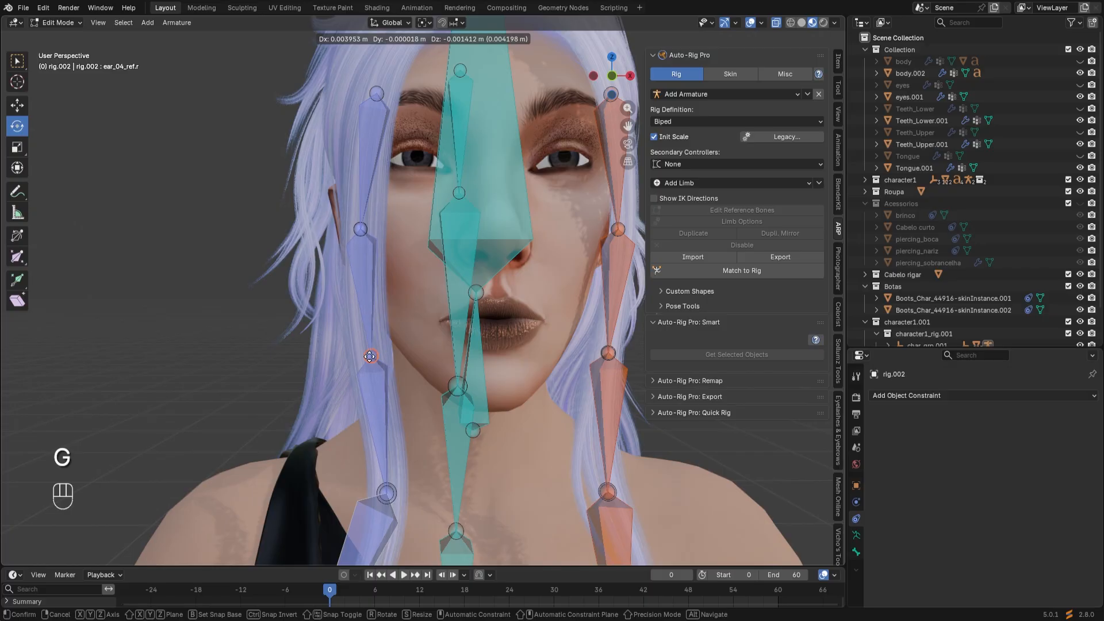
click(365, 357)
middle_drag(366, 357, 458, 421)
scroll(459, 421, up, 3)
shift+middle_drag(458, 421, 448, 290)
drag(454, 481, 383, 401)
key(g)
click(413, 441)
Match the hair rig to its reference bones and switch to Object Mode
middle_drag(413, 441, 446, 342)
scroll(406, 413, up, 3)
scroll(406, 413, down, 3)
click(389, 259)
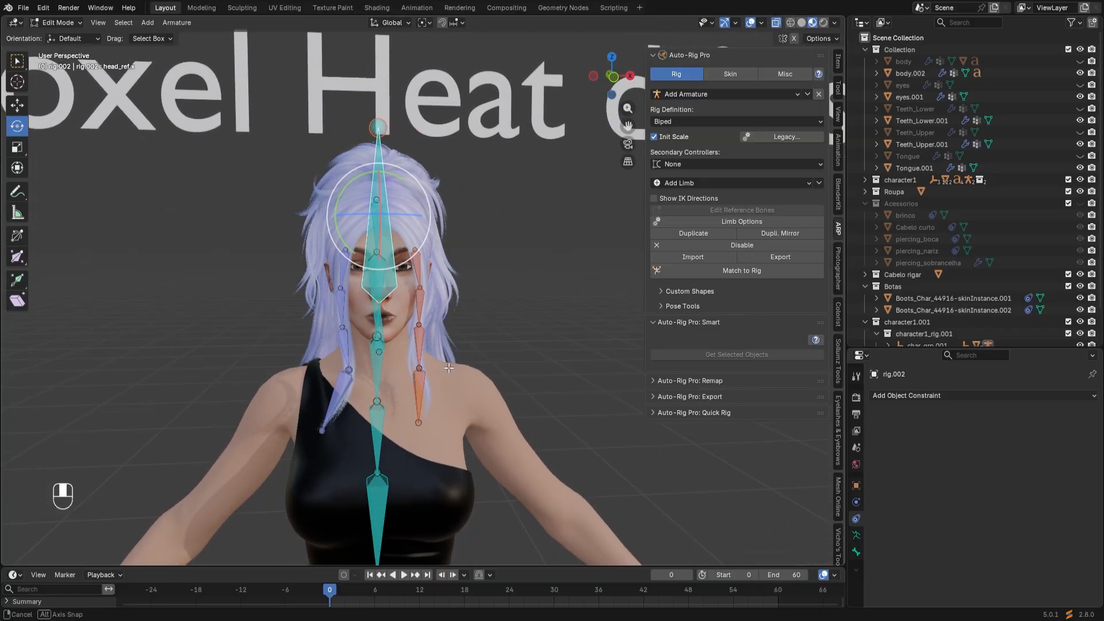
click(746, 270)
middle_drag(469, 362, 475, 392)
mouse_move(454, 333)
middle_down()
mouse_move(347, 356)
mouse_move(337, 297)
mouse_move(295, 347)
mouse_move(352, 366)
mouse_move(454, 347)
middle_up()
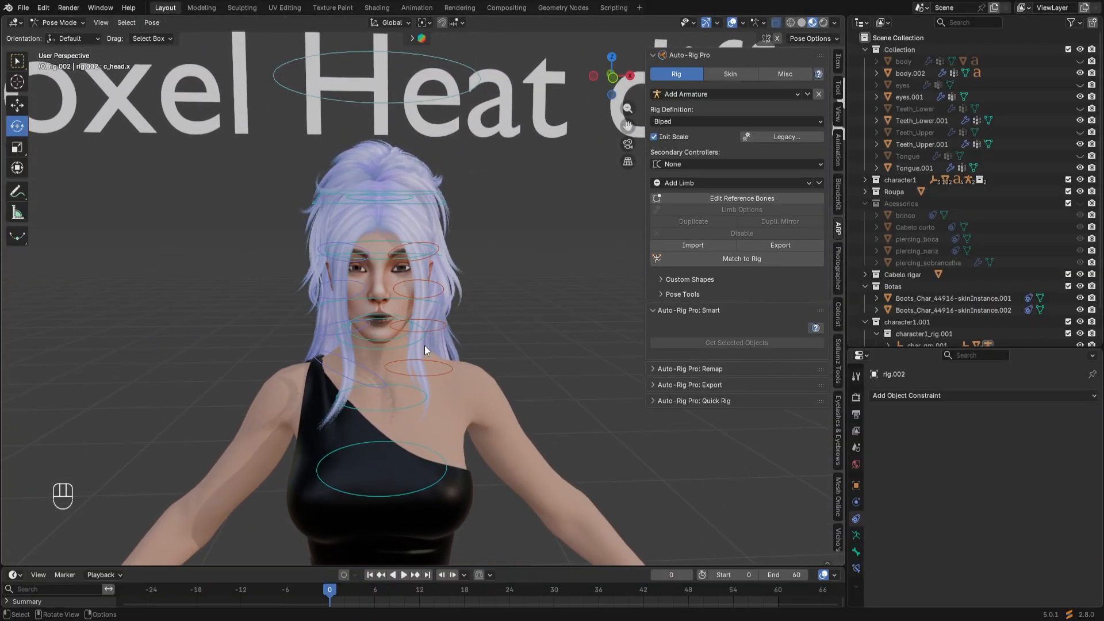
click(73, 23)
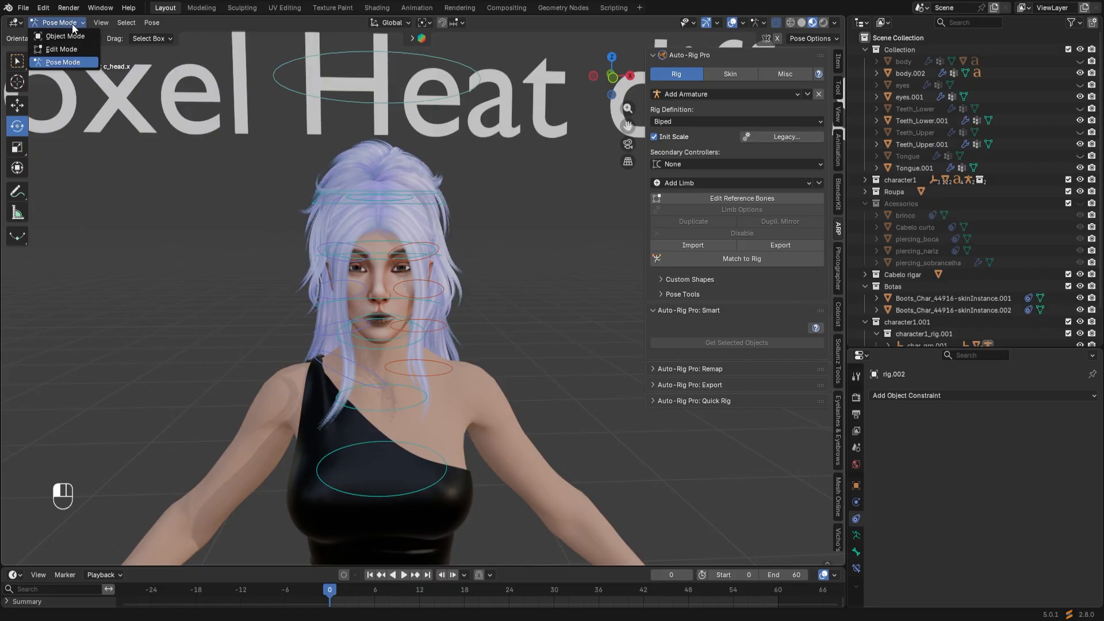
click(72, 39)
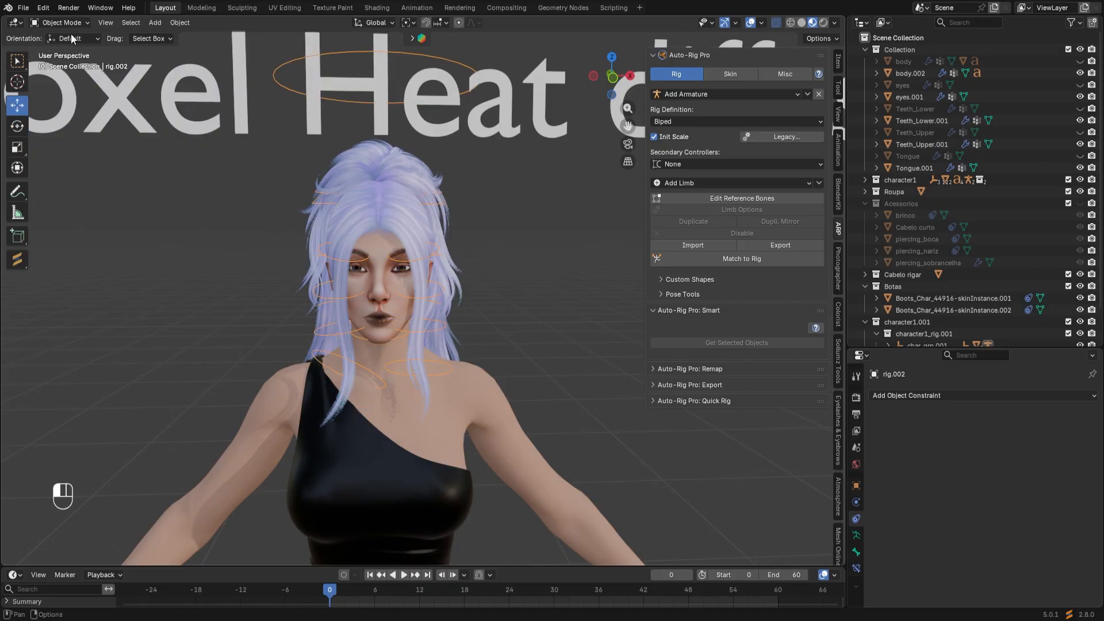
Open the Auto-Rig Pro skinning settings and set the bind engine to Heat Maps
click(729, 75)
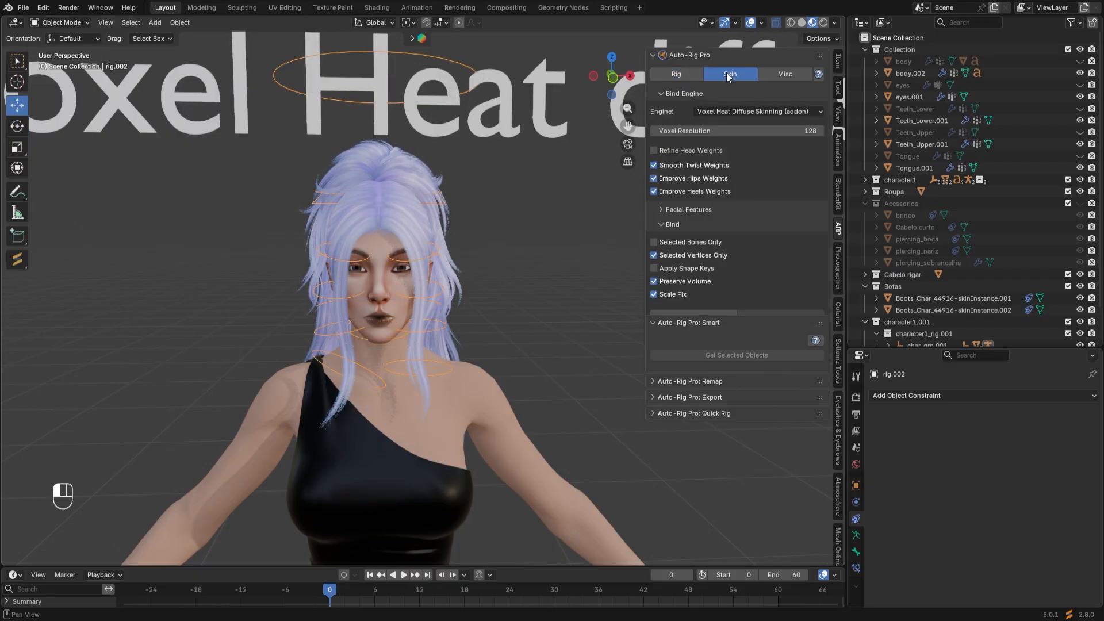
click(740, 111)
click(735, 119)
click(742, 109)
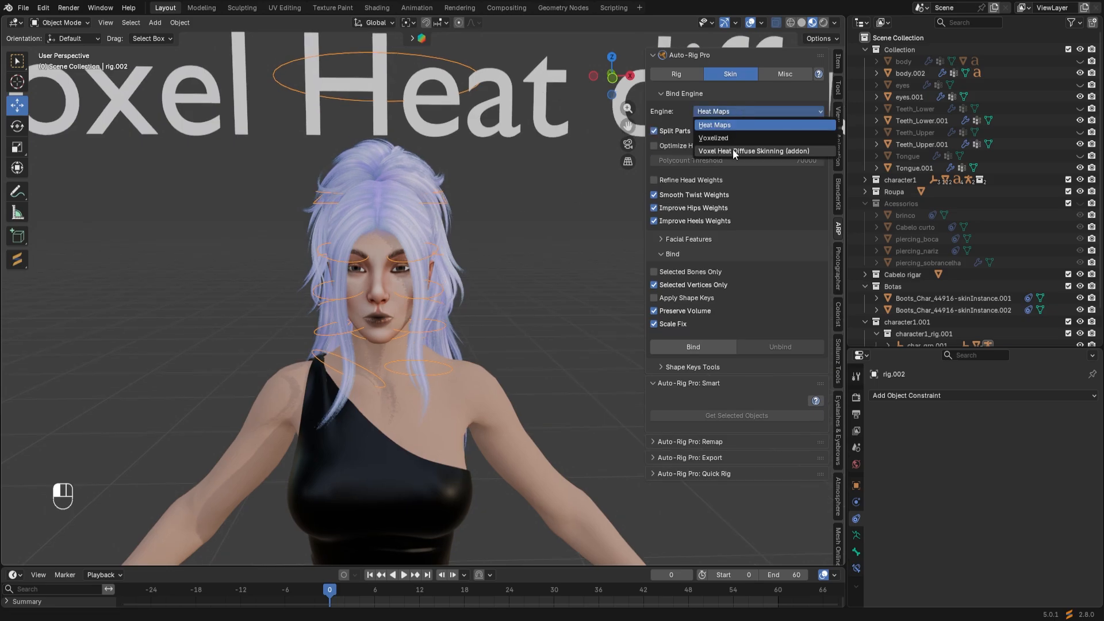
click(744, 129)
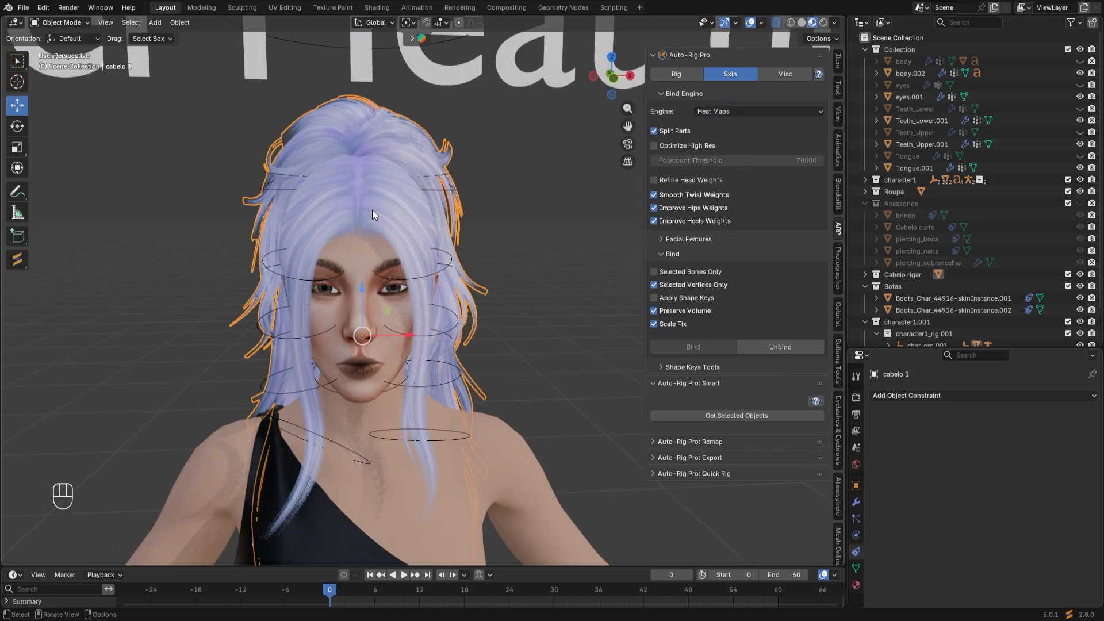
Select the hair with its rig, turn off Selected Vertices Only, and bind the hair to the rig
key(shift)
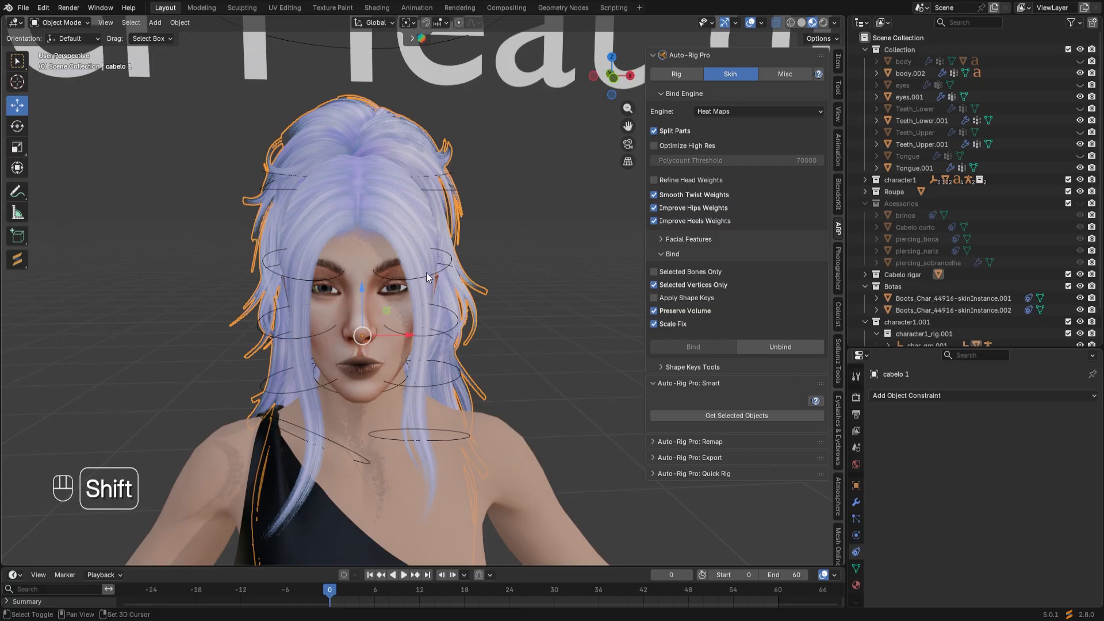
shift+click(426, 273)
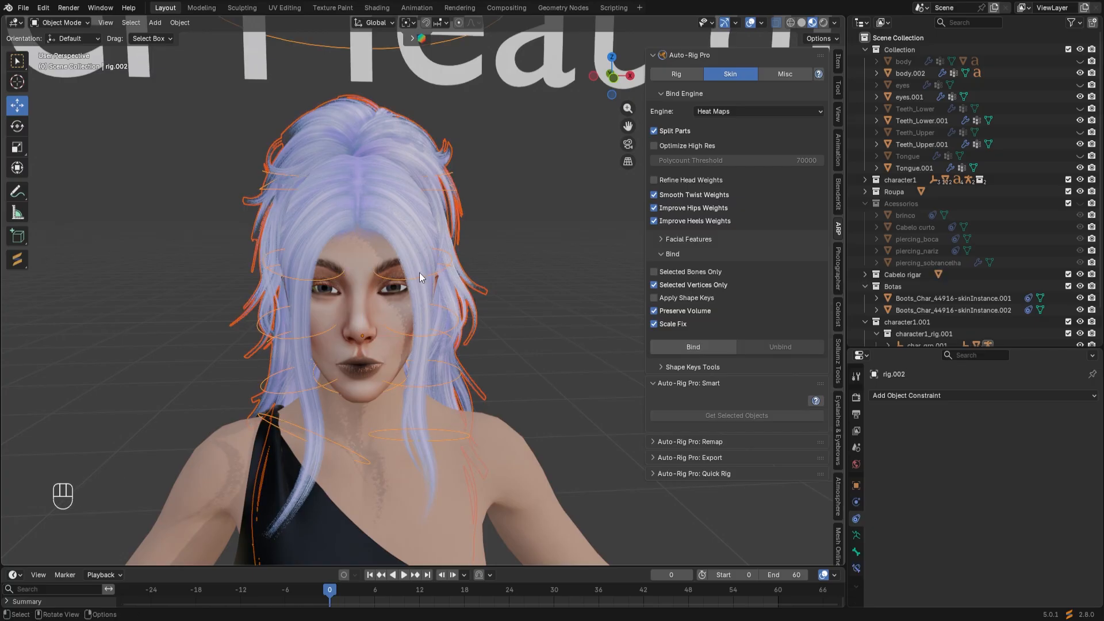
scroll(416, 279, down, 3)
middle_drag(413, 287, 408, 285)
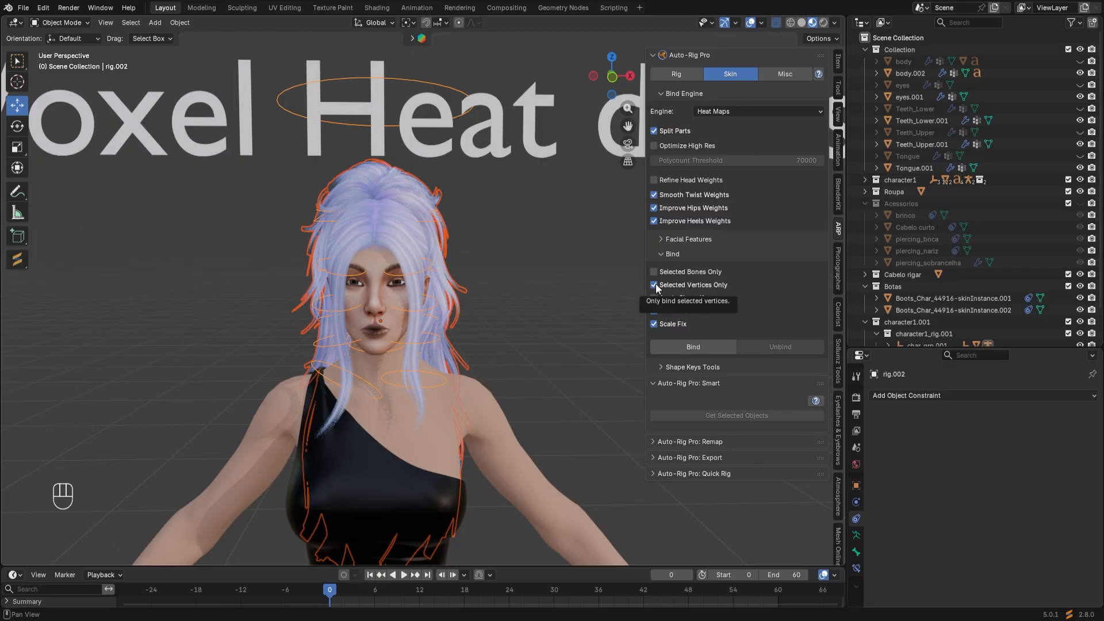
click(654, 284)
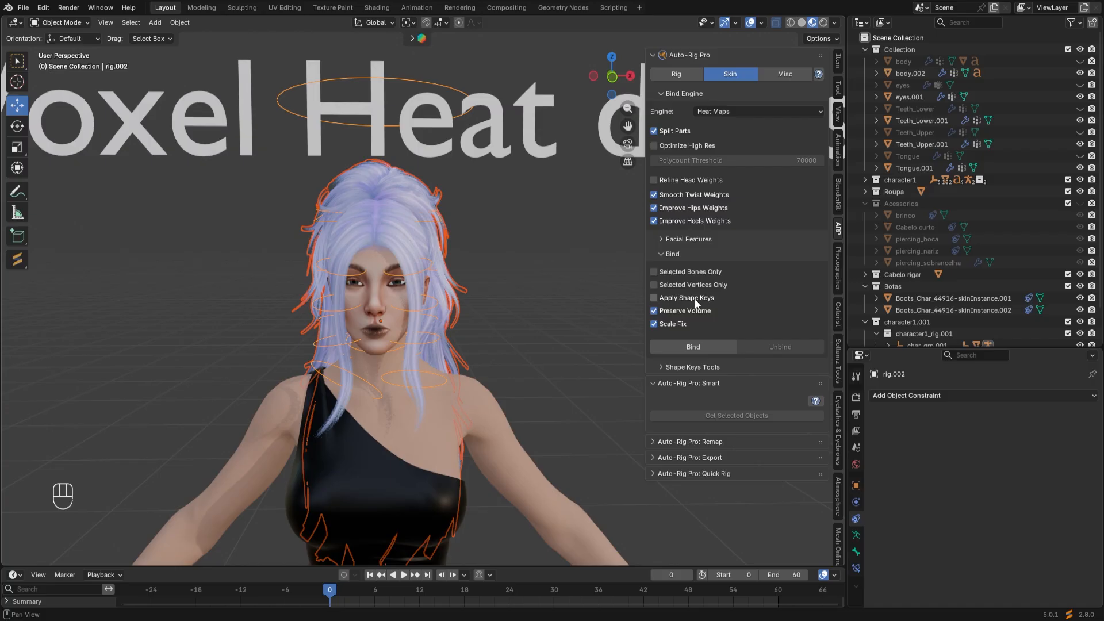
click(719, 348)
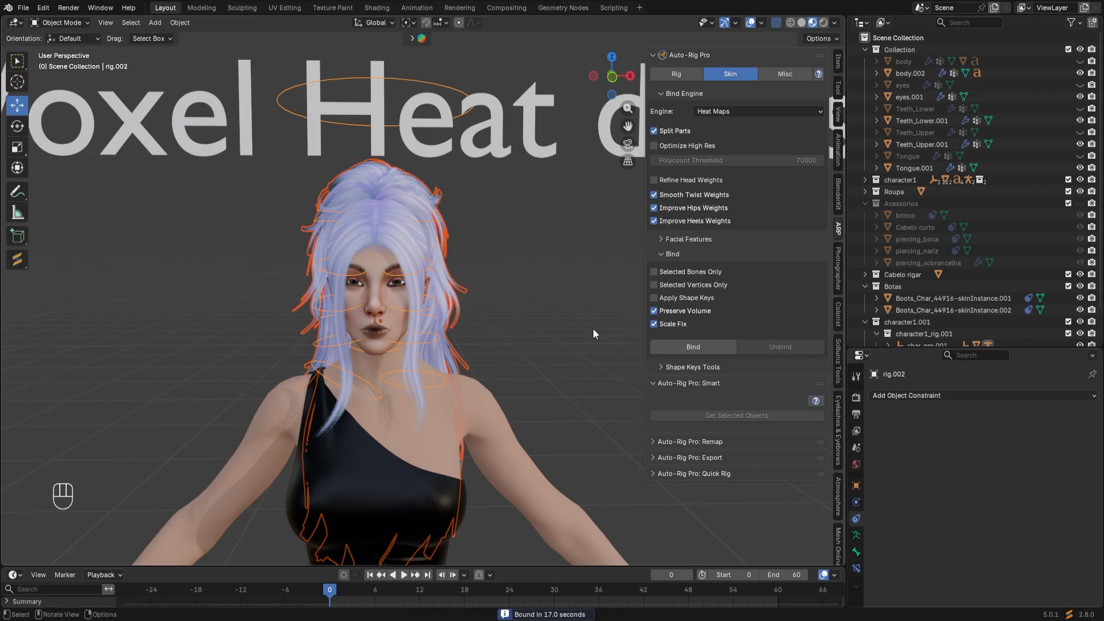
Put the hair rig in Pose Mode and test the ponytail by rotating the tail master bone about 26.4° around X
click(420, 273)
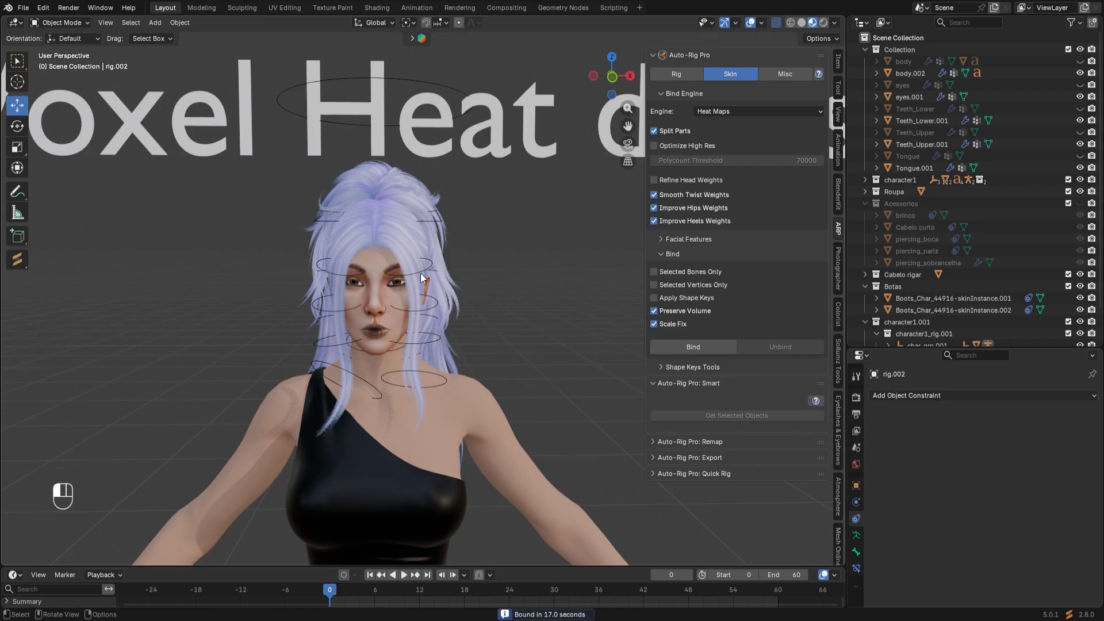
click(61, 23)
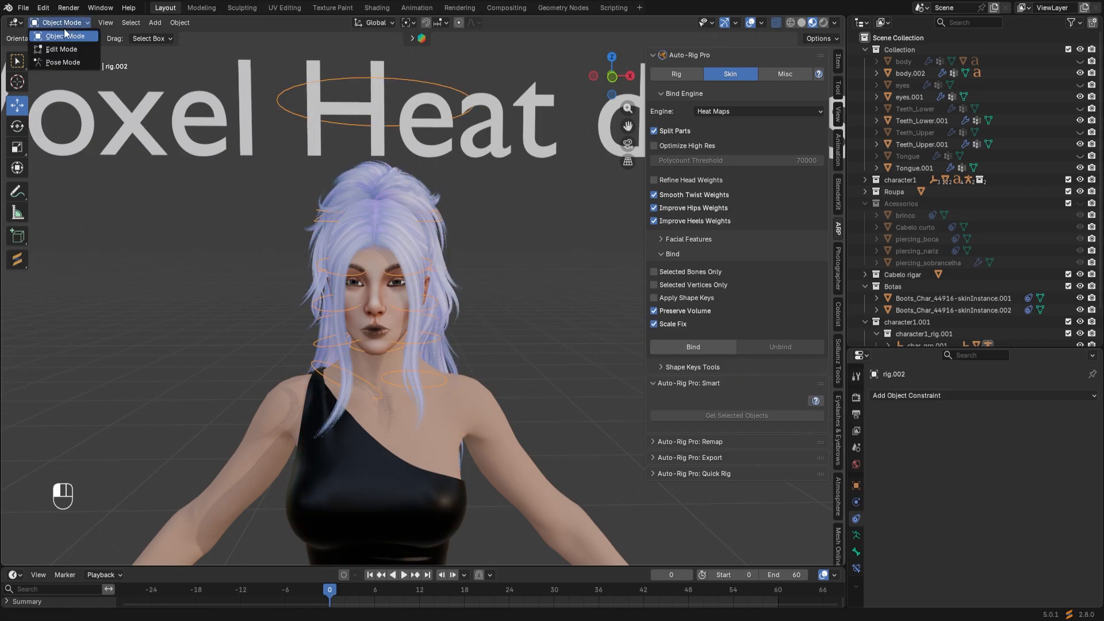
click(61, 62)
middle_drag(453, 327, 325, 343)
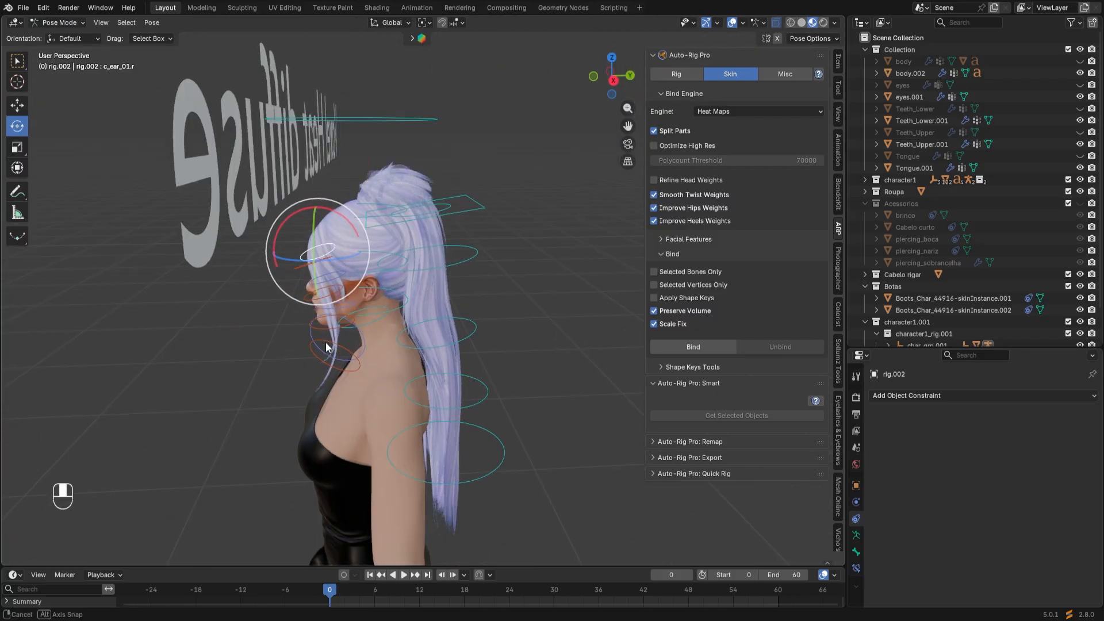
click(464, 213)
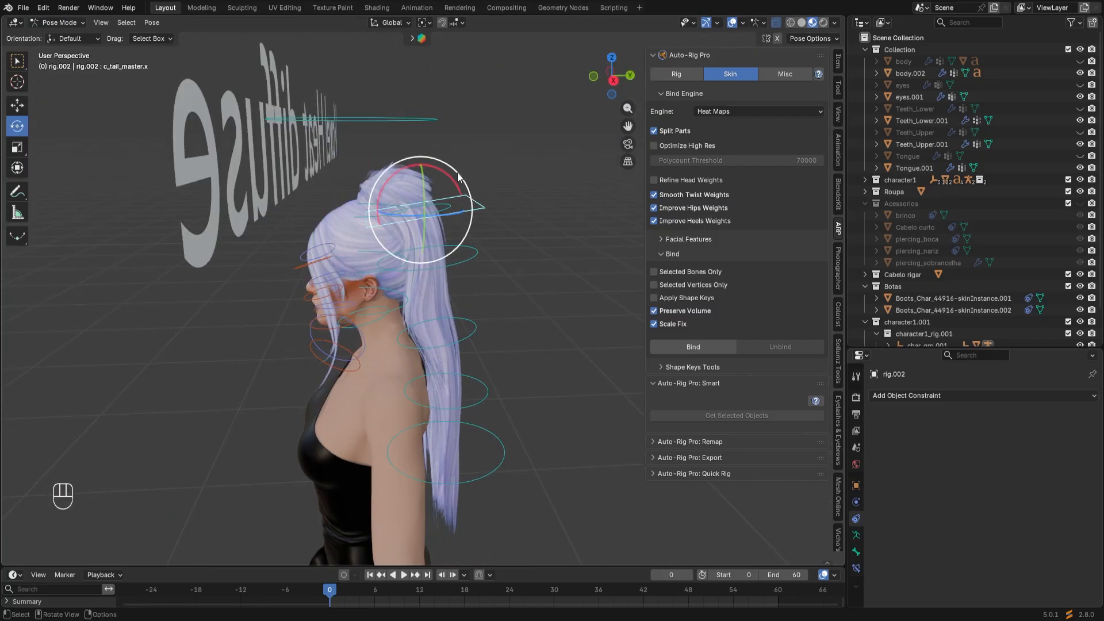
drag(449, 177, 427, 176)
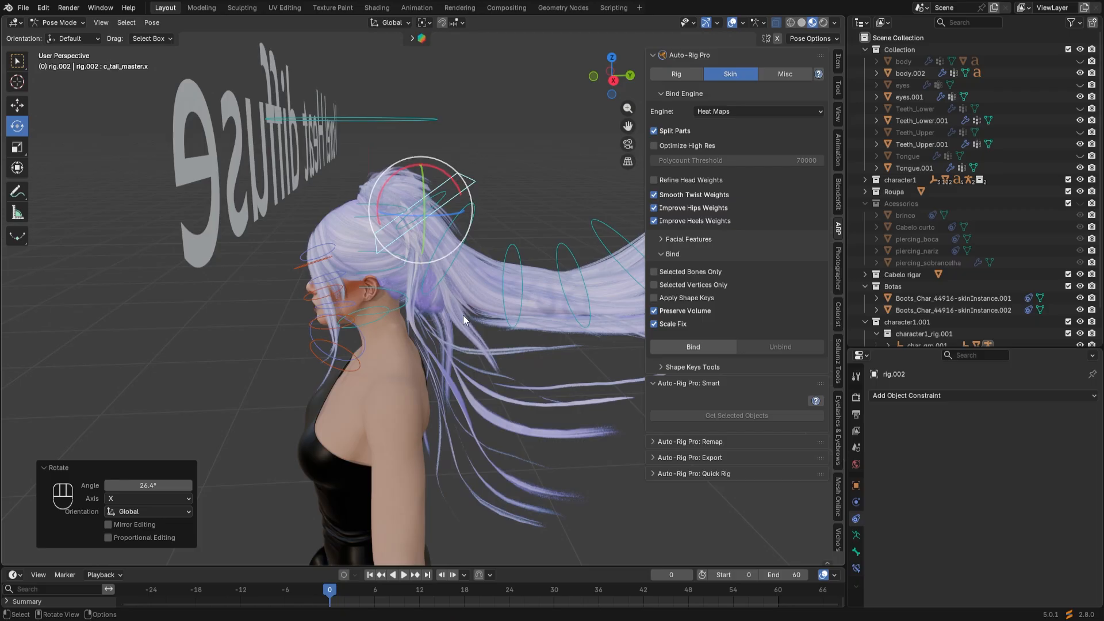
Select all hair rig bones and clear their user transforms
mouse_move(464, 315)
middle_down()
mouse_move(406, 288)
mouse_move(435, 239)
mouse_move(484, 247)
mouse_move(457, 305)
mouse_move(392, 308)
mouse_move(454, 305)
middle_up()
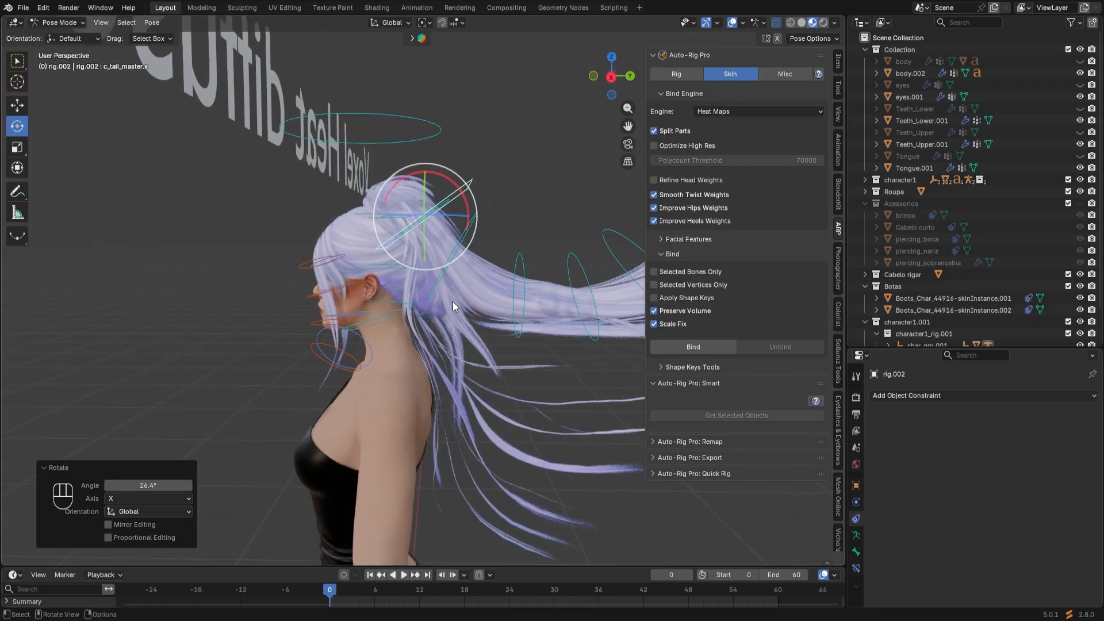
key(a)
right_click(447, 270)
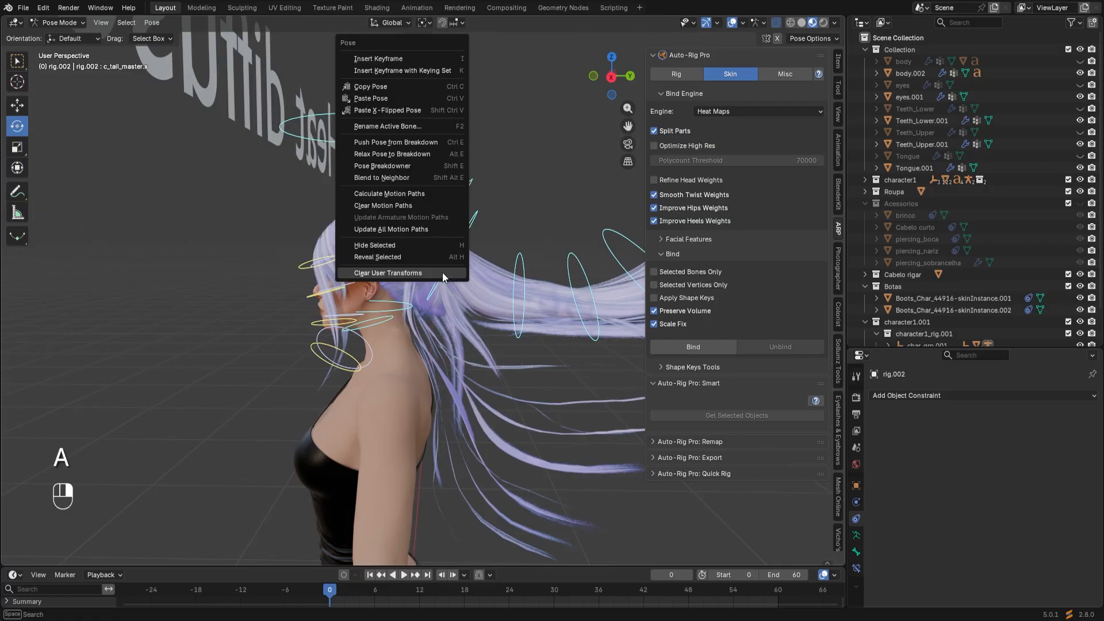
click(442, 271)
Rotate the first ear bone of the character's right front strand outward to test the Heat Maps binding
middle_drag(417, 305, 551, 312)
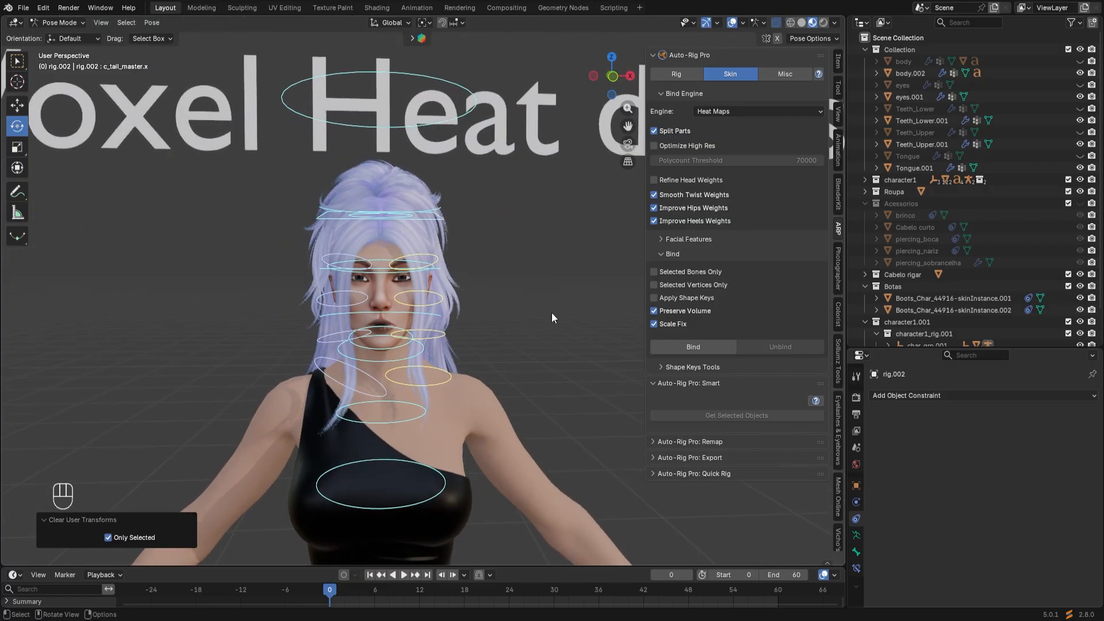
scroll(550, 312, up, 2)
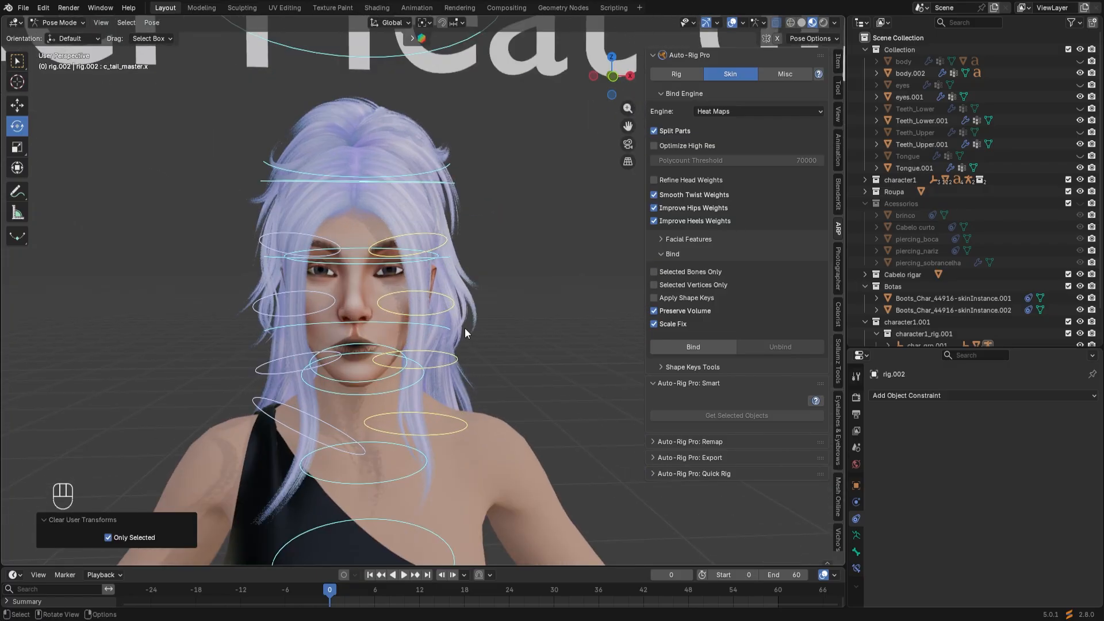
click(273, 255)
key(r)
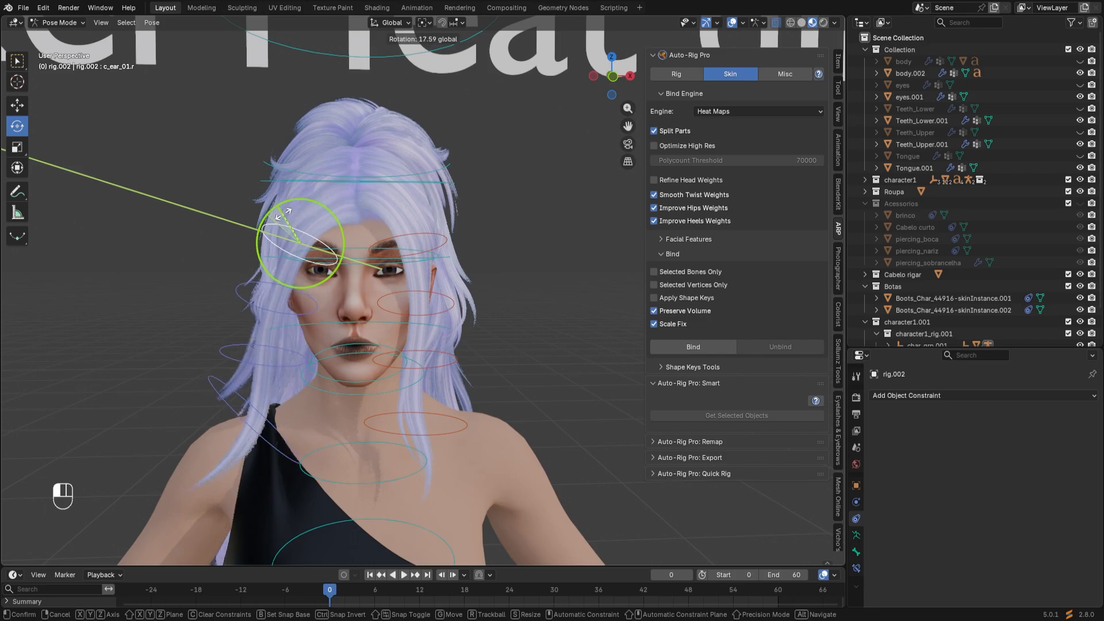
click(314, 213)
Clear the user transforms of all hair rig bones and return to Object Mode
key(alt+a)
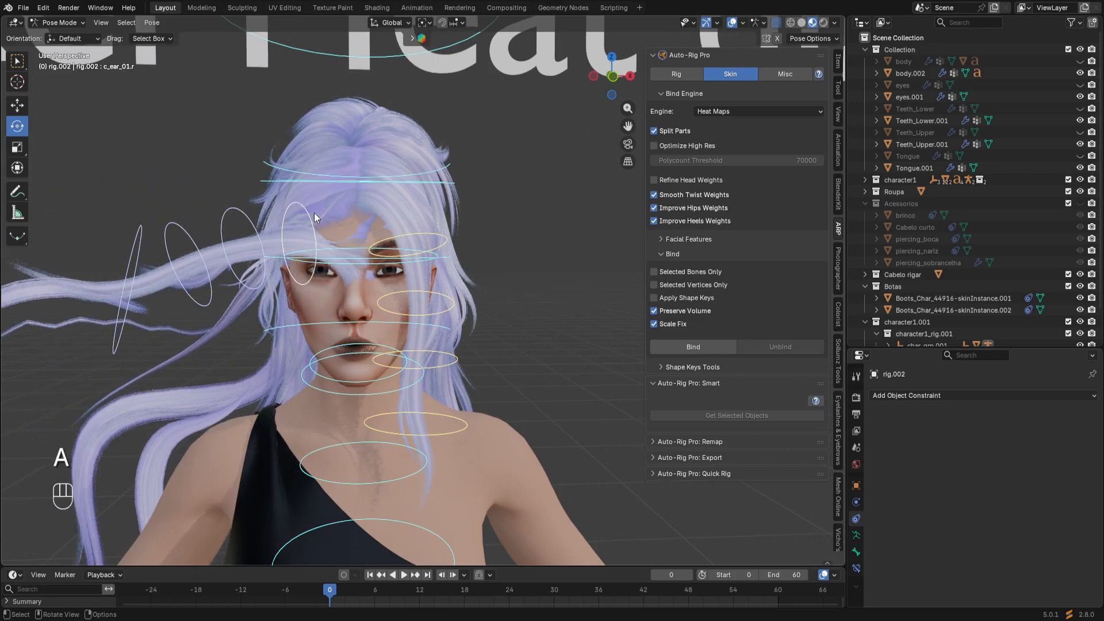
right_click(314, 213)
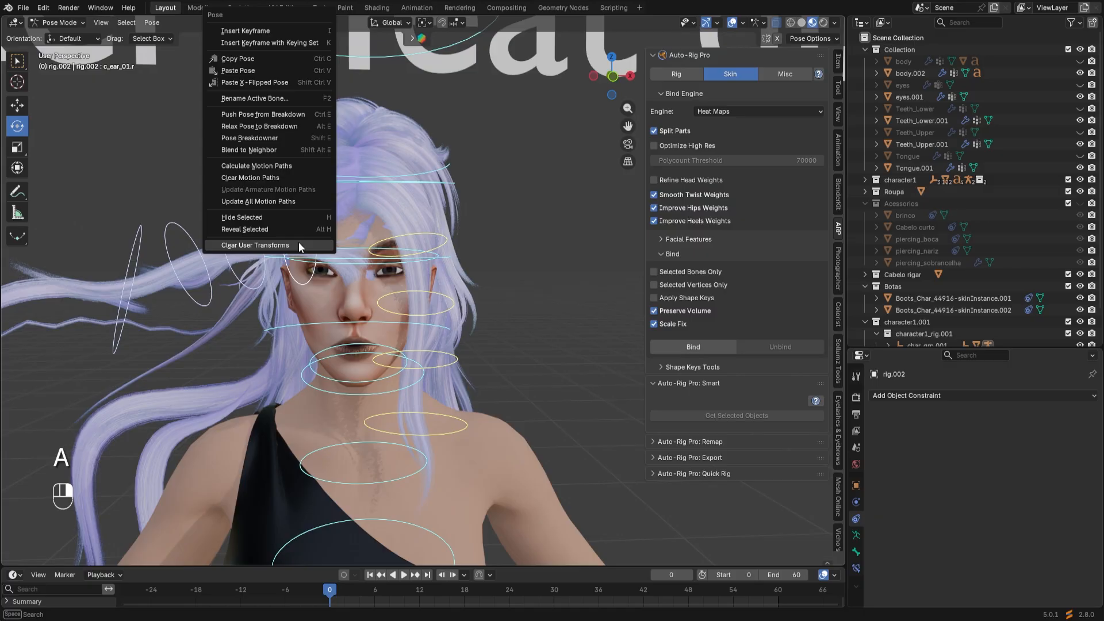
click(299, 244)
click(60, 23)
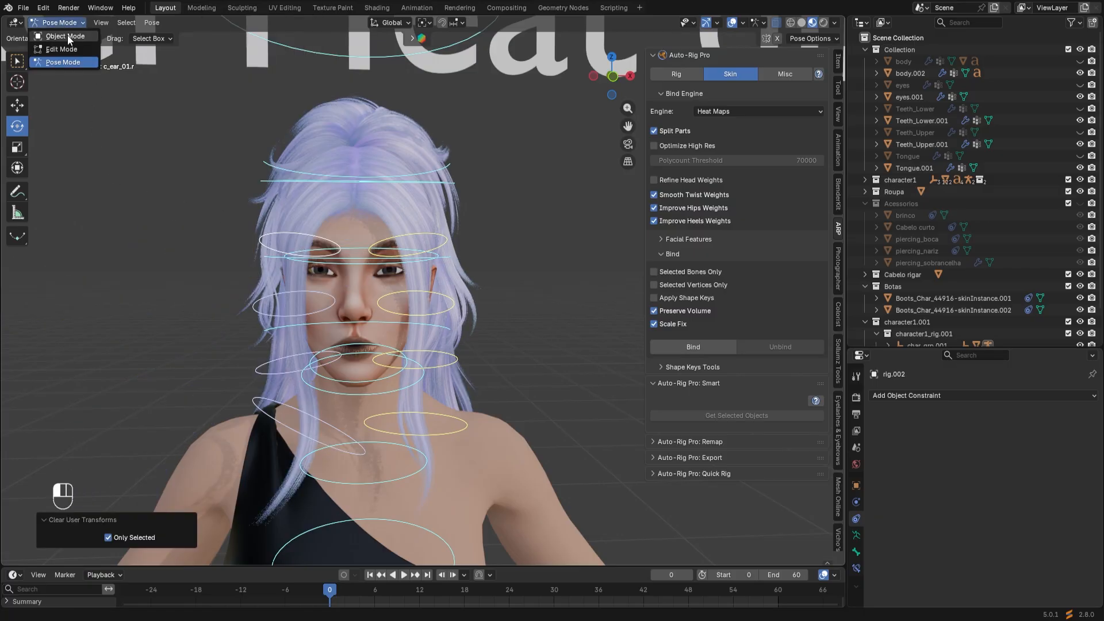
click(67, 35)
Select the hair and its rig, then rebind them with the Voxel Heat Diffuse Skinning (addon) engine at voxel resolution 128
click(379, 180)
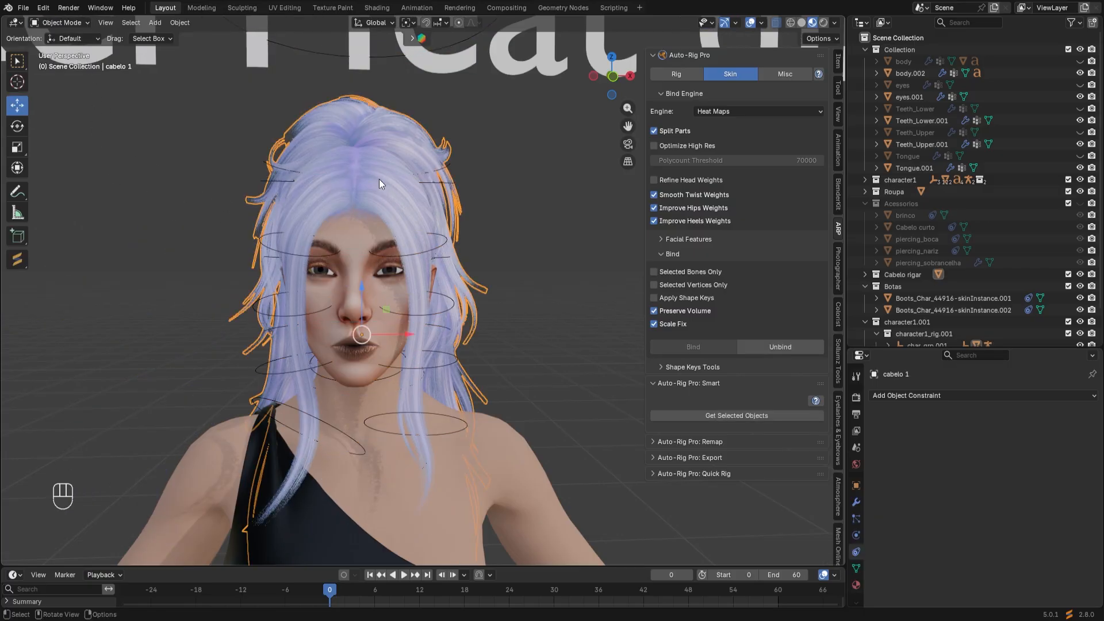
click(775, 113)
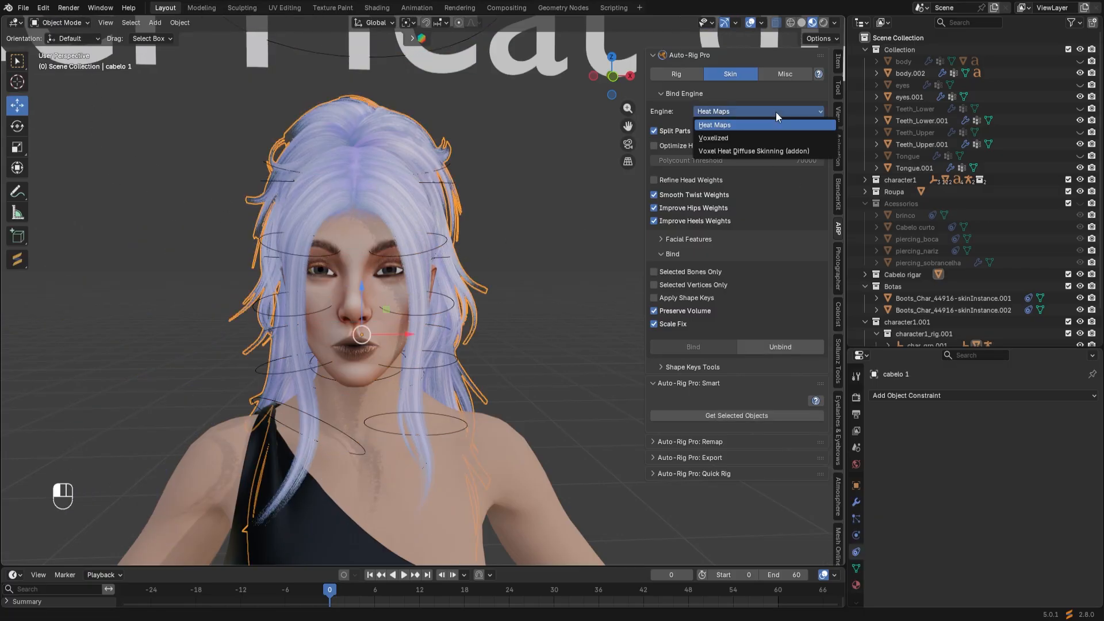
click(738, 151)
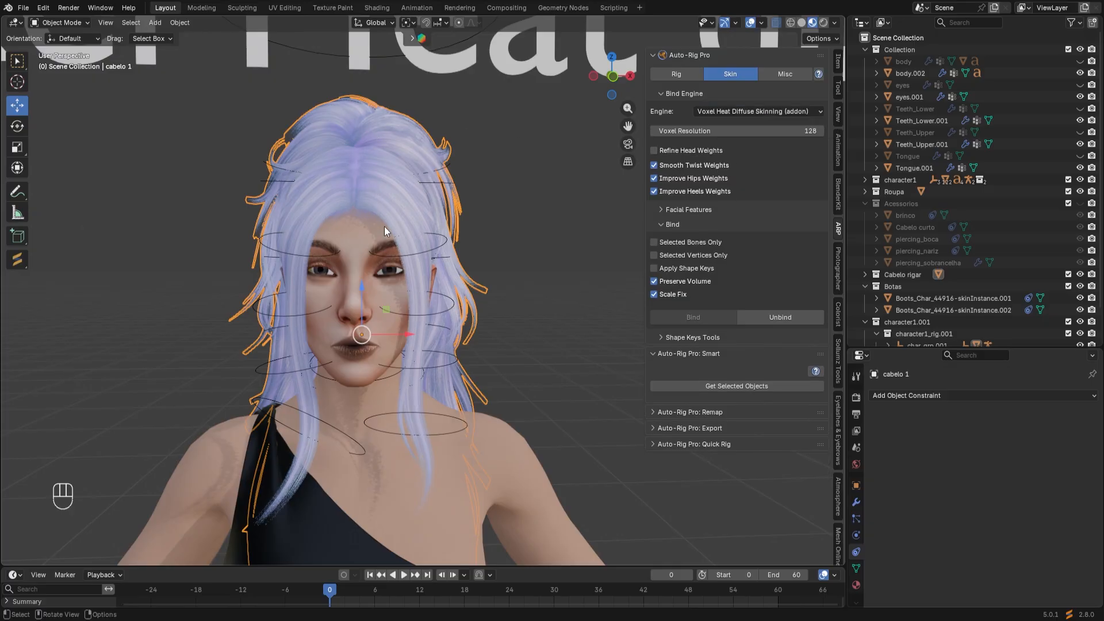
shift+click(430, 247)
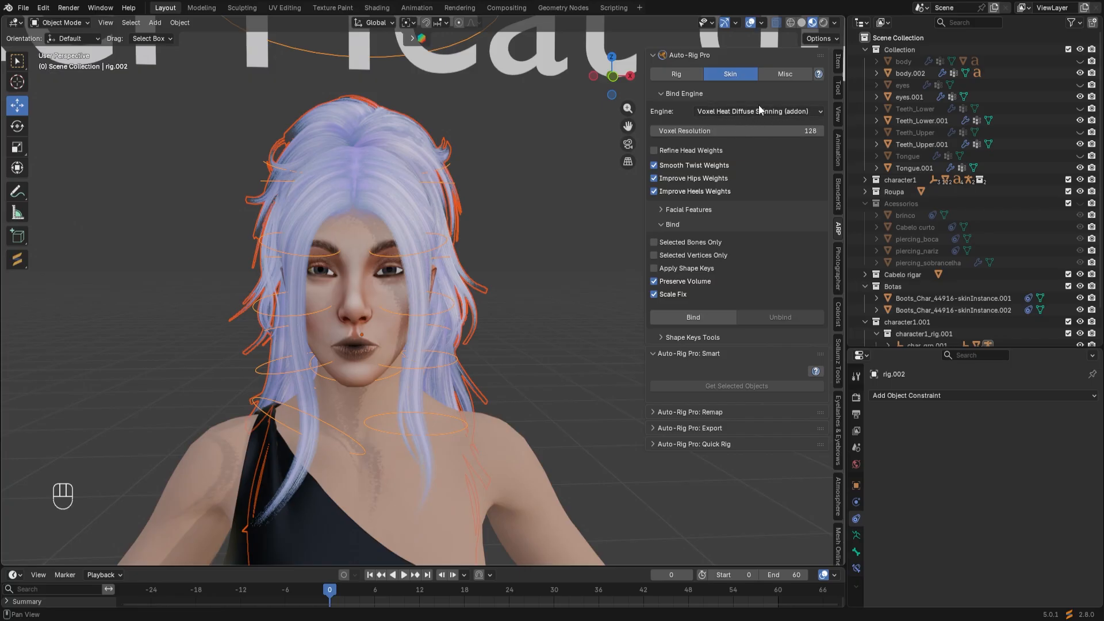
click(700, 320)
Switch the hair rig to Pose Mode and rotate the tail master bone about 14.3° around X to test the new binding
mouse_move(550, 347)
middle_down()
mouse_move(539, 364)
mouse_move(544, 336)
middle_up()
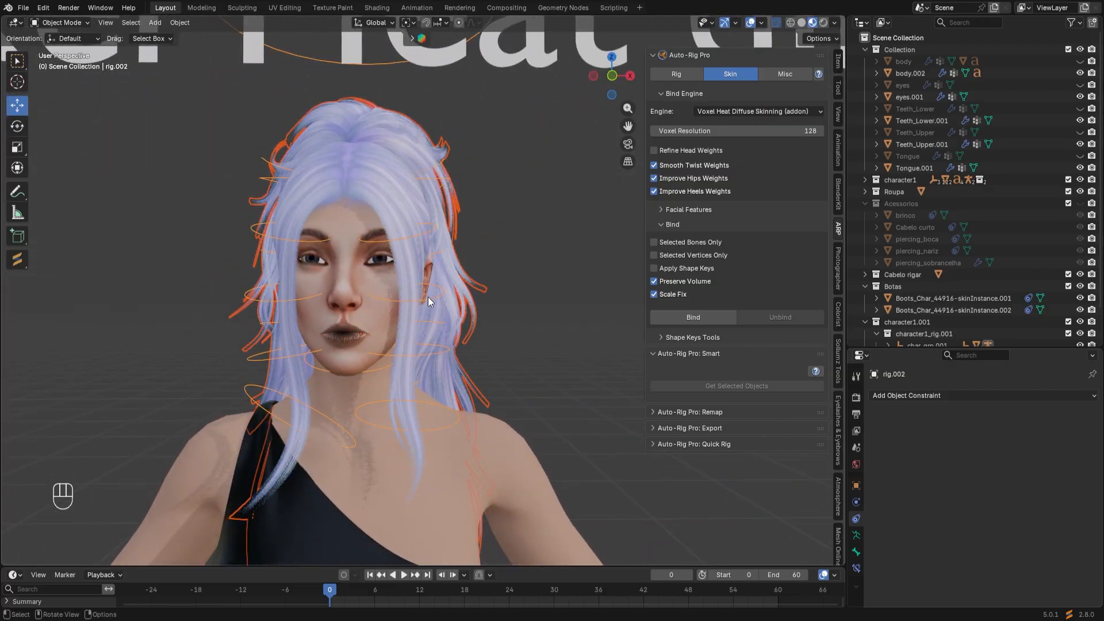
click(76, 23)
click(67, 63)
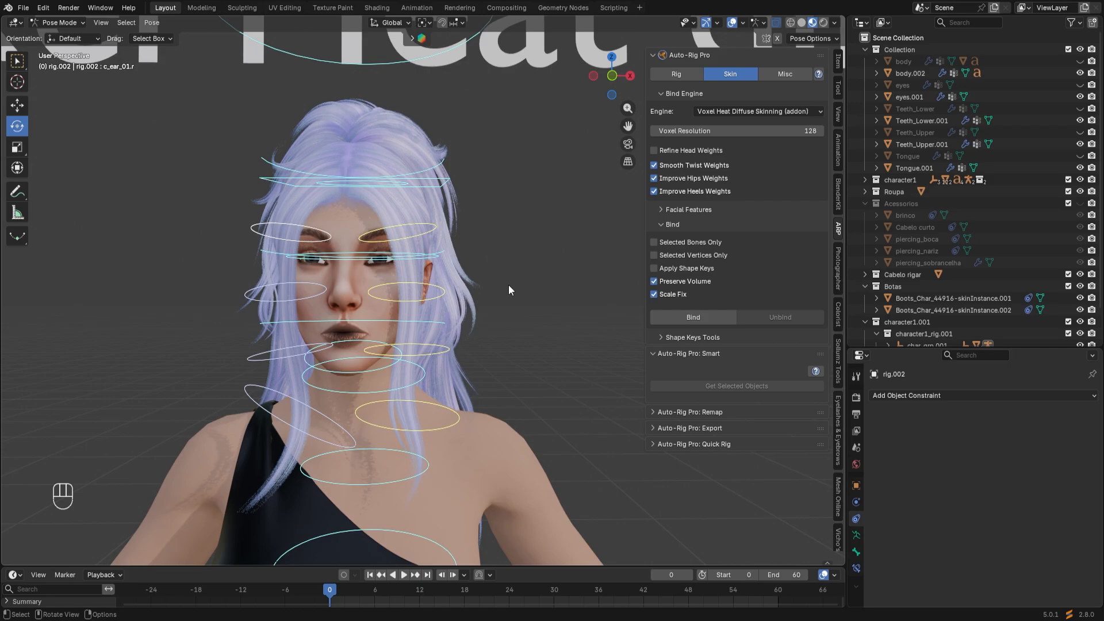
middle_drag(509, 285, 447, 160)
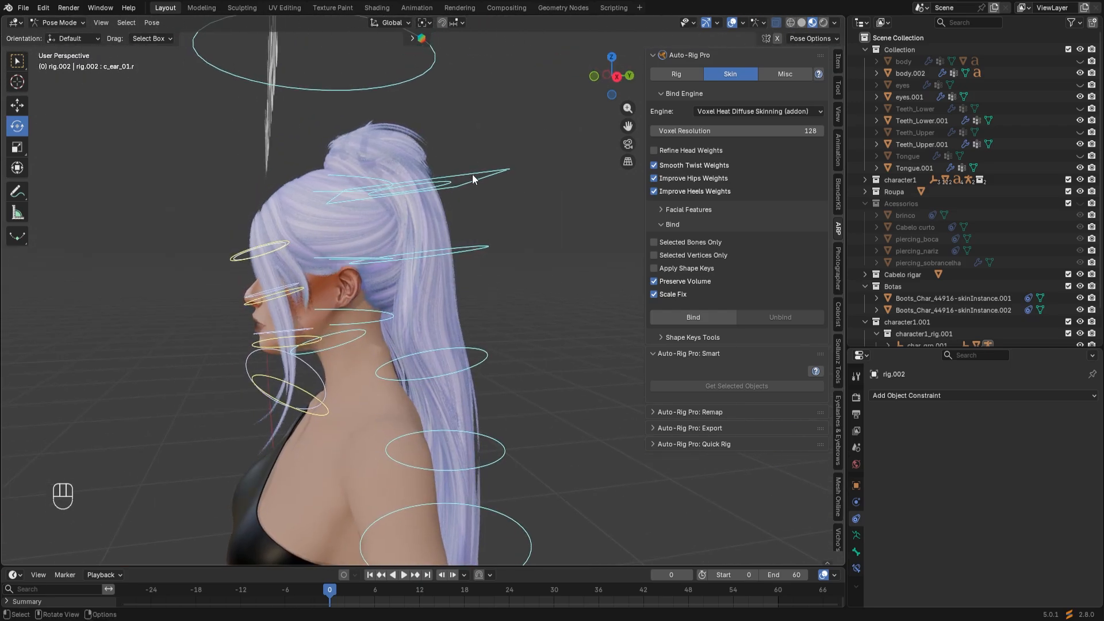
click(471, 174)
drag(390, 147, 385, 194)
scroll(398, 187, down, 3)
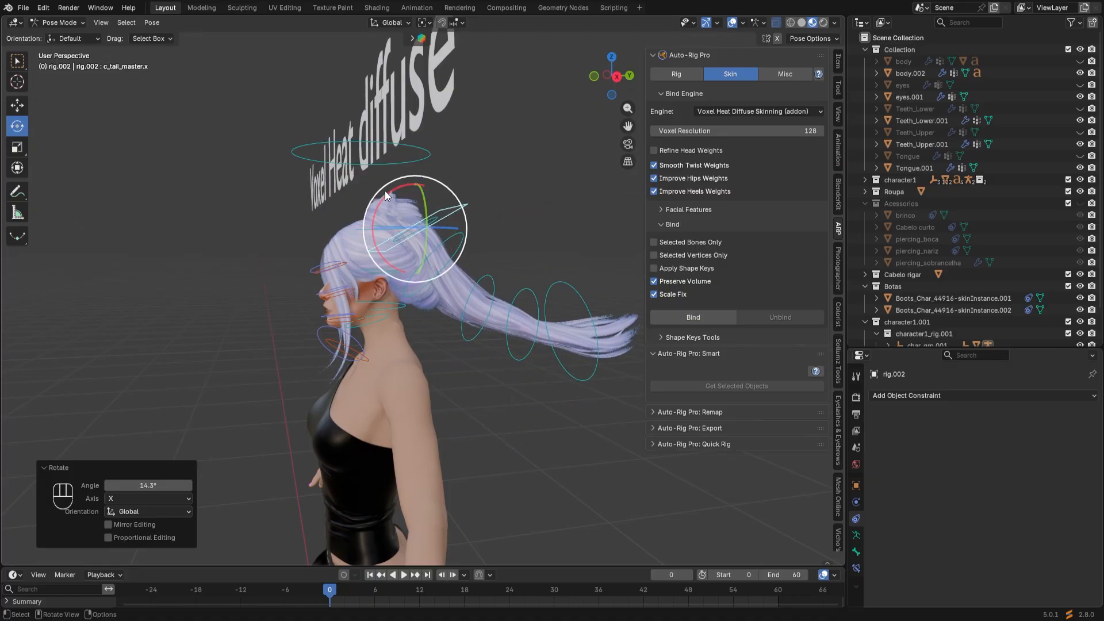
Clear the tail master bone's user transforms
right_click(447, 213)
click(444, 214)
middle_drag(444, 214, 546, 221)
scroll(355, 302, up, 4)
scroll(356, 303, down, 1)
Rotate the right front strand's first ear bone as a deformation test, then undo the rotation
click(317, 264)
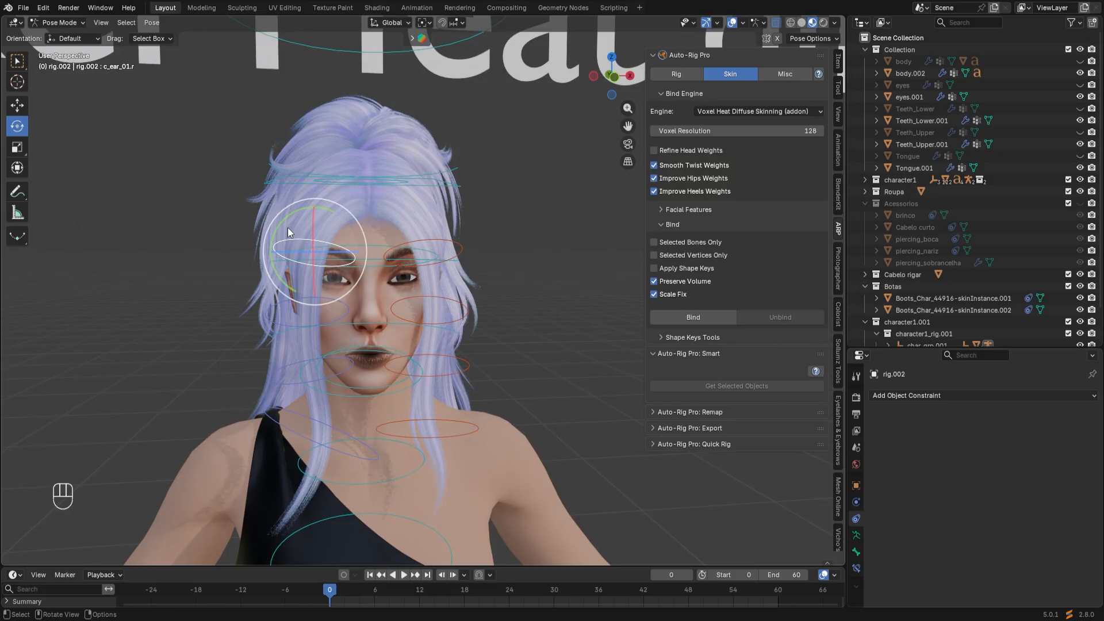
drag(285, 220, 322, 222)
key(ctrl+z)
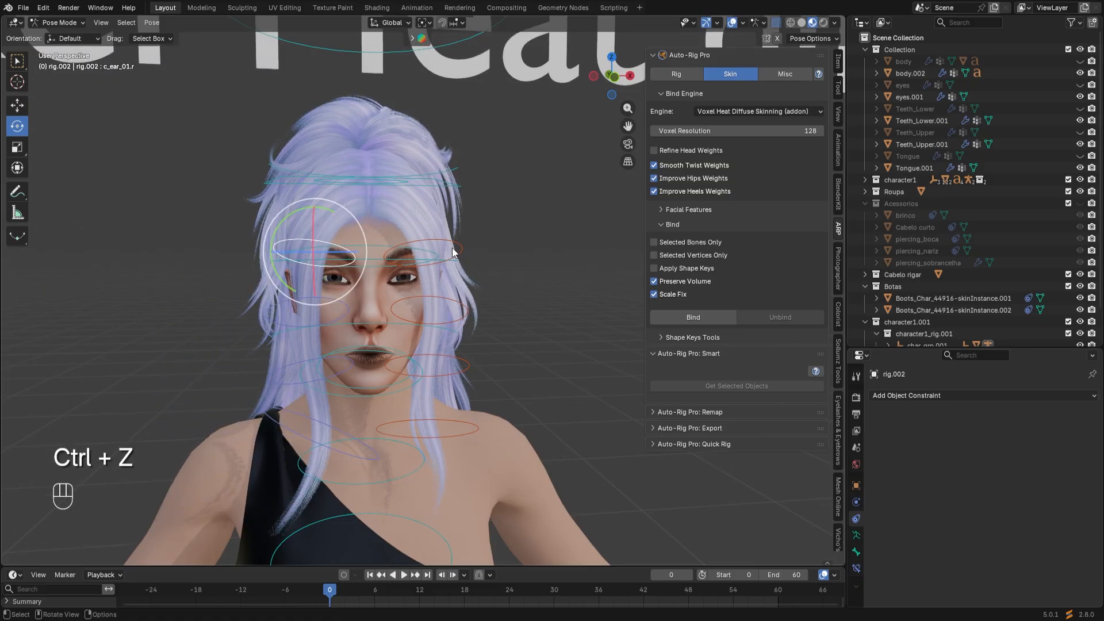
Rotate the left front strand's first ear bone about -30.6° as a deformation test, then undo the rotation
click(454, 252)
drag(403, 213, 361, 220)
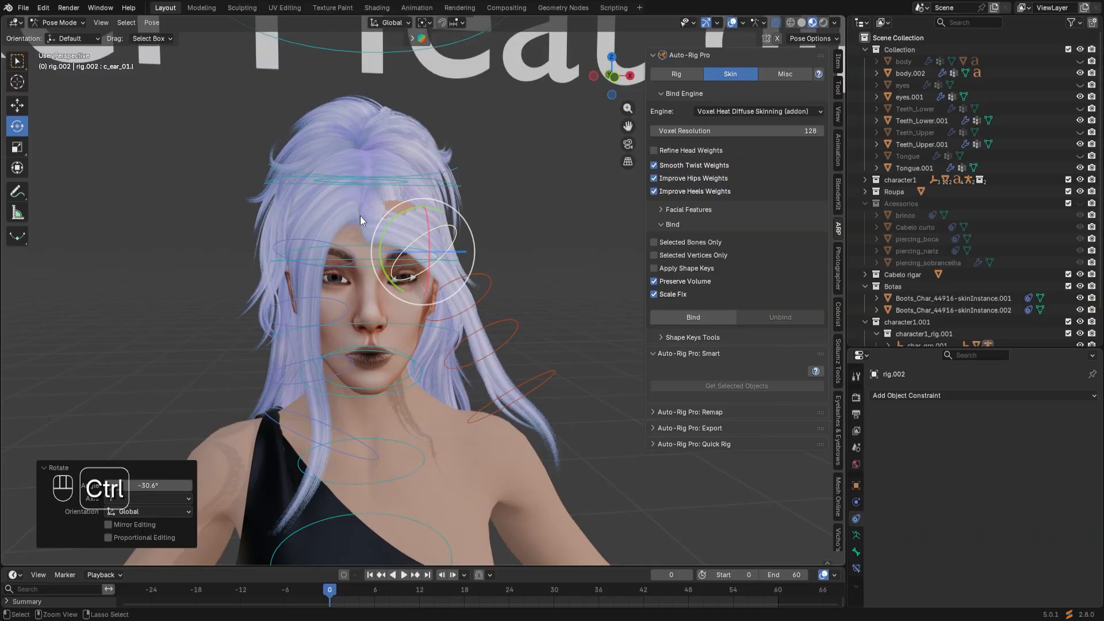
key(ctrl+z)
key(ctrl+z)
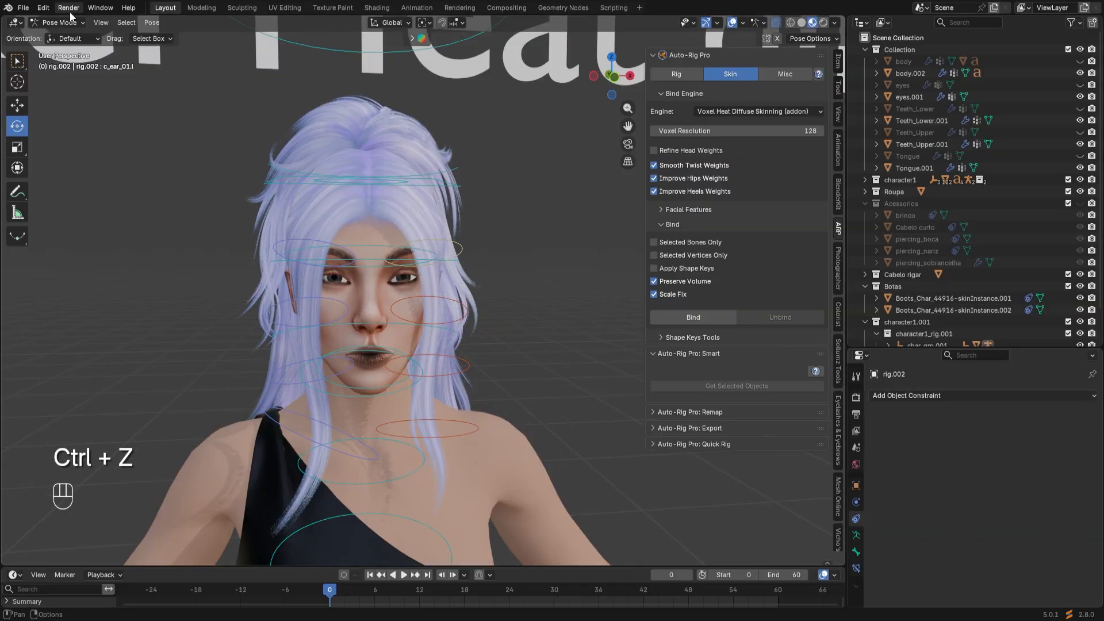
Return the hair rig to Object Mode
click(71, 22)
click(67, 33)
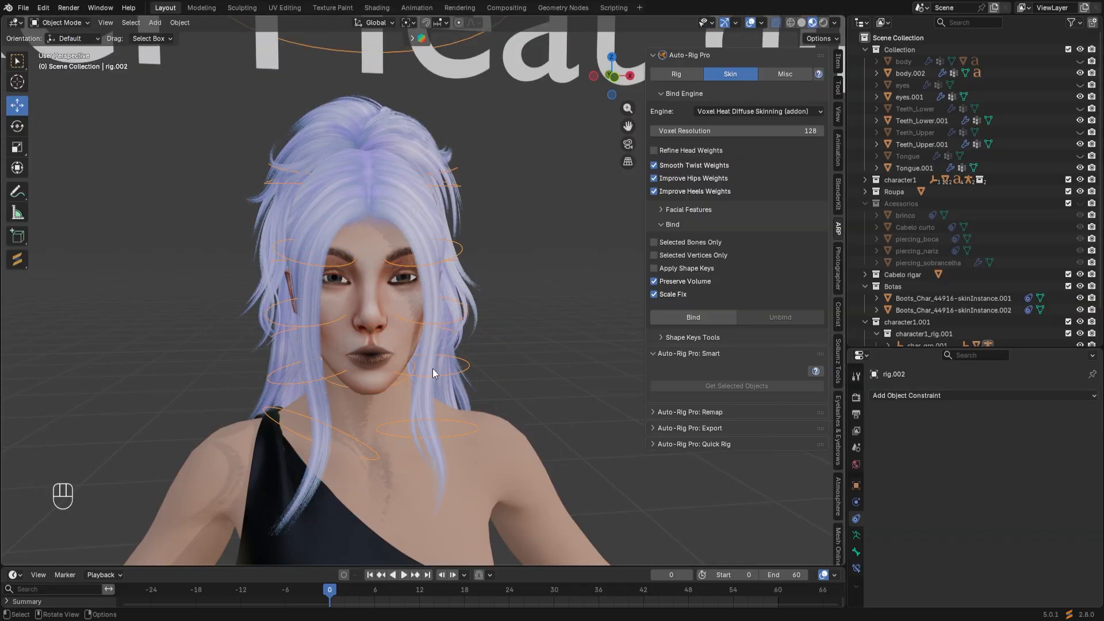
scroll(432, 369, down, 3)
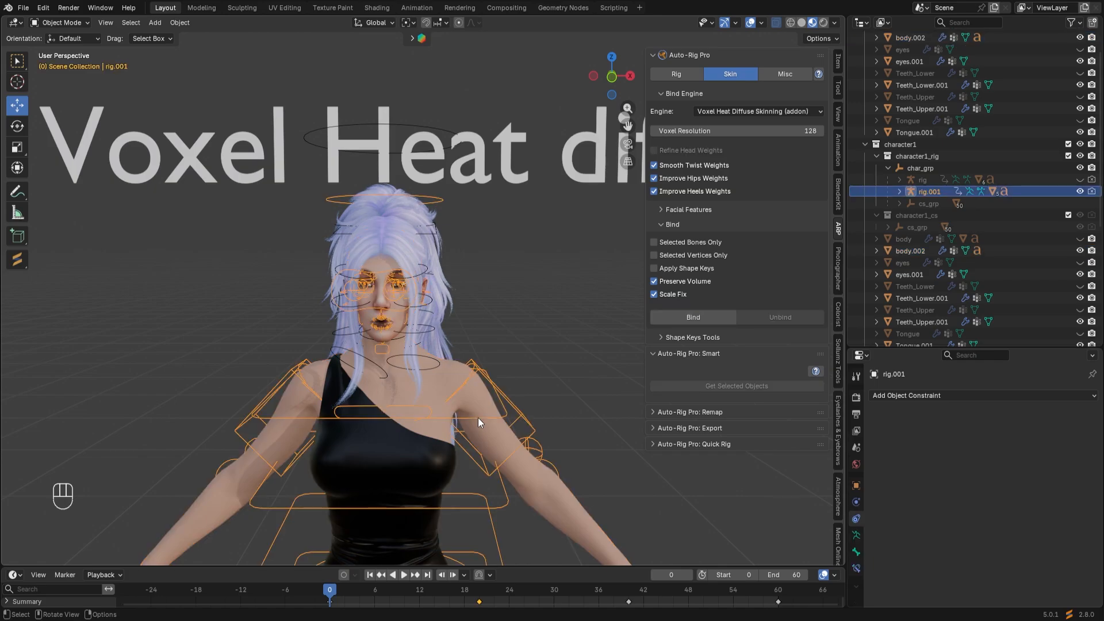
Hide the sidebar and examine how the hair rig sits against the character's head and body rig
mouse_move(478, 417)
middle_down()
mouse_move(472, 398)
mouse_move(443, 438)
mouse_move(478, 406)
middle_up()
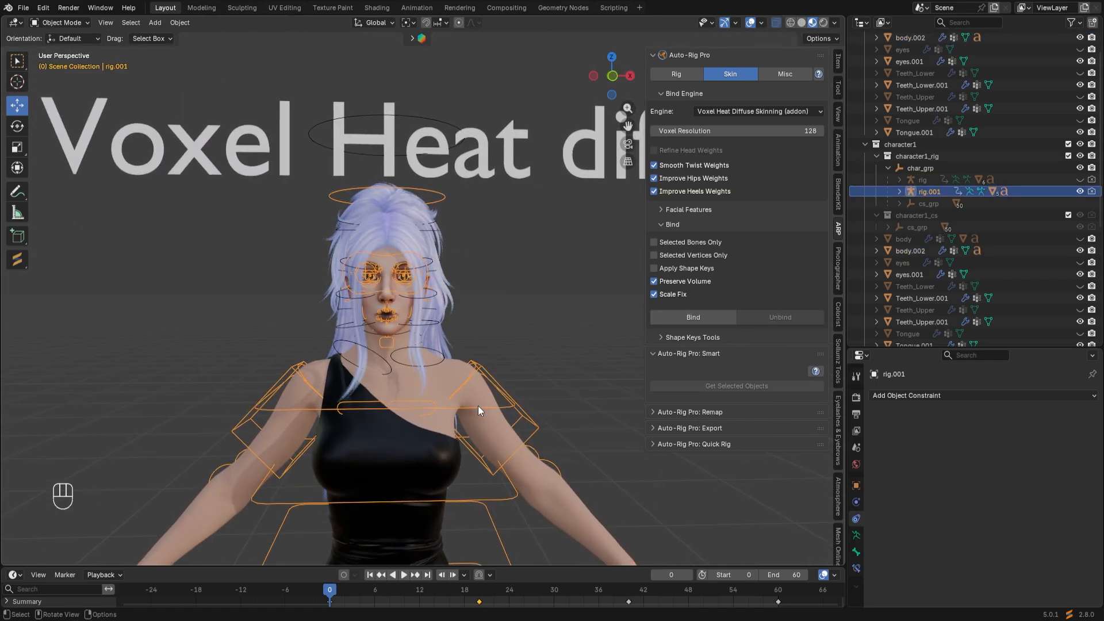
key(n)
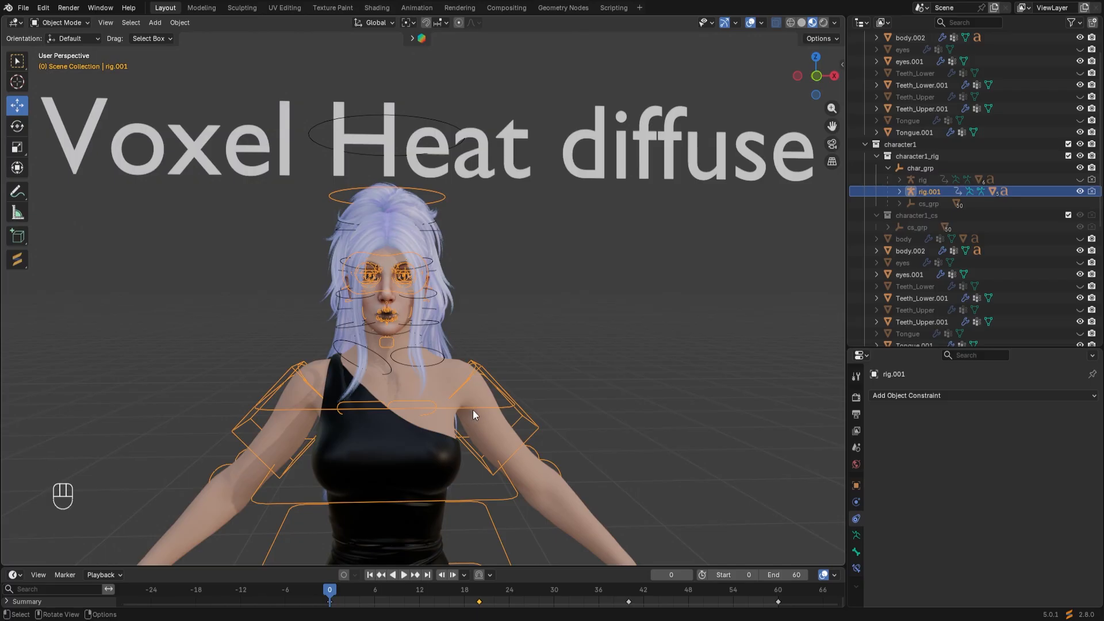
scroll(472, 413, up, 4)
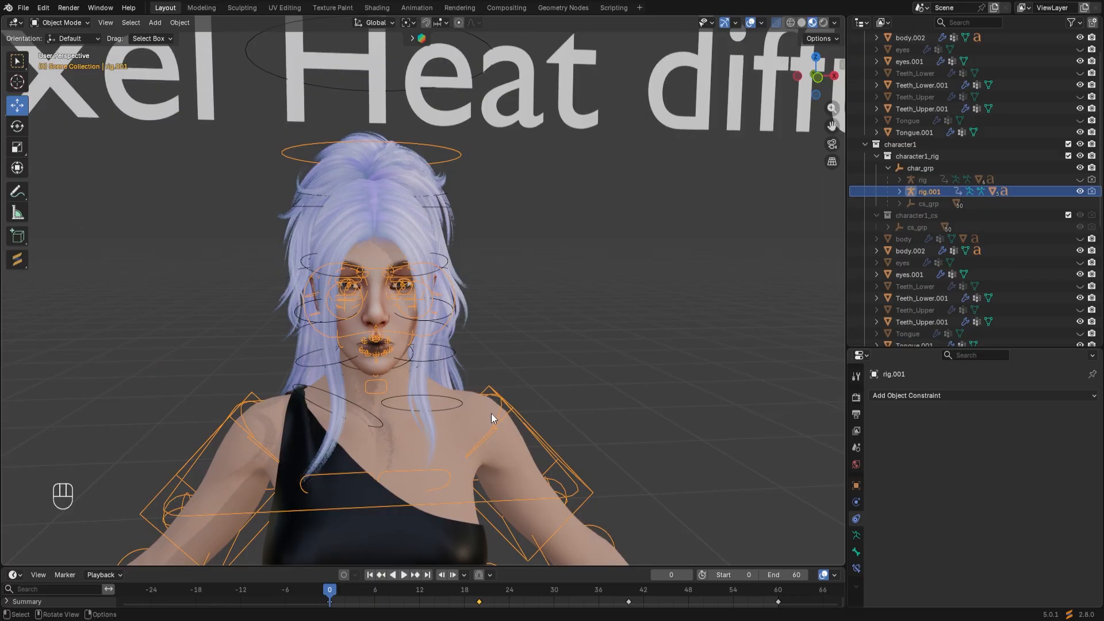
scroll(487, 413, up, 2)
scroll(484, 419, down, 2)
shift+middle_drag(483, 426, 465, 388)
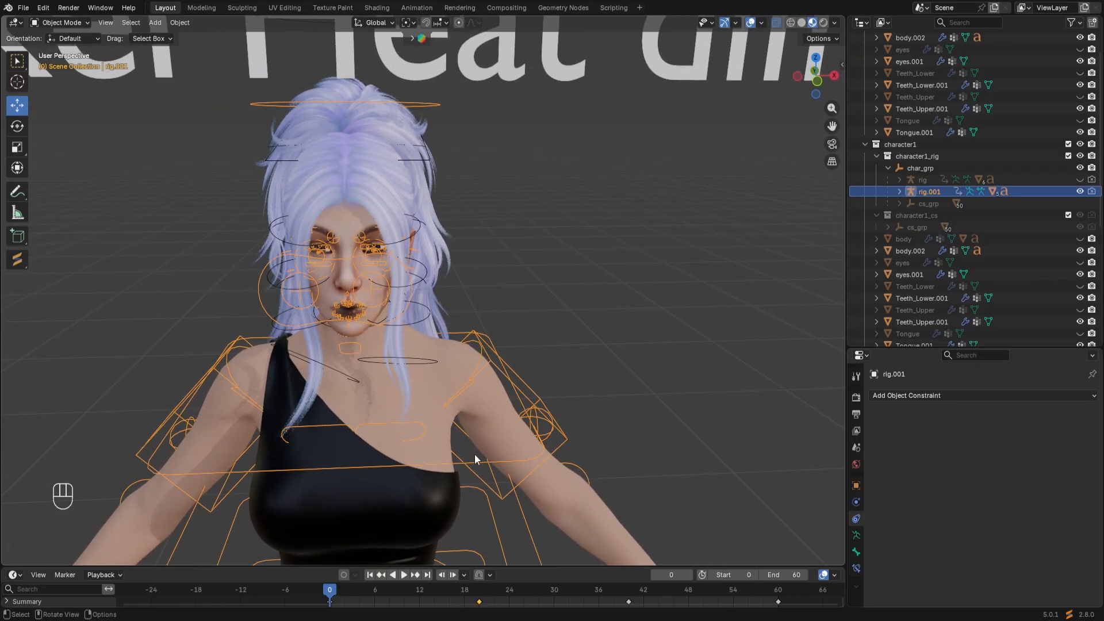
scroll(474, 454, down, 5)
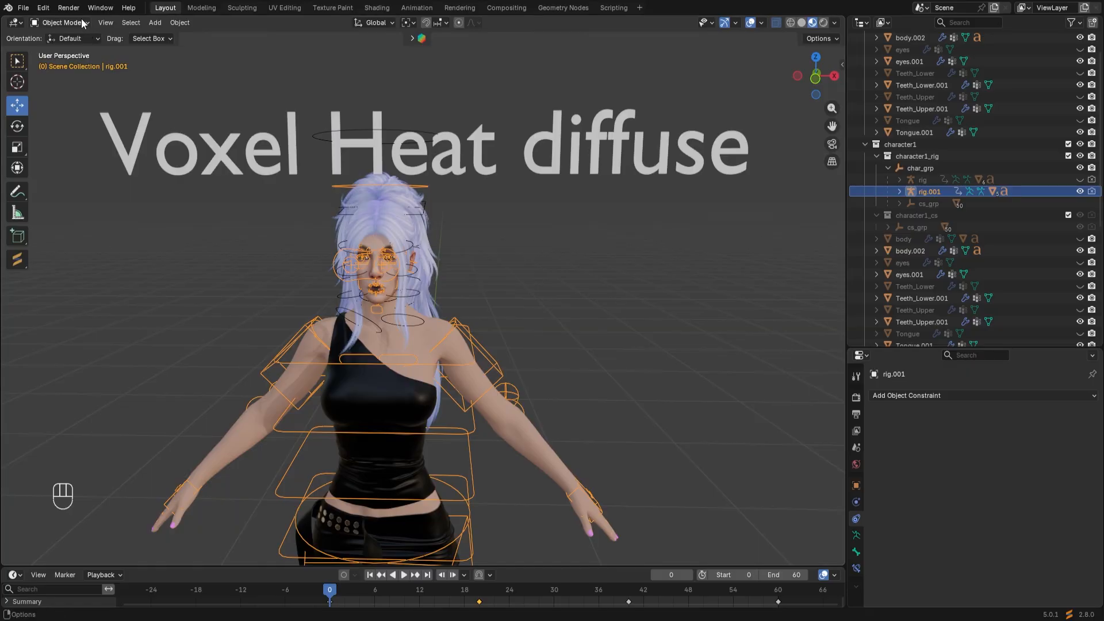
middle_drag(271, 301, 441, 353)
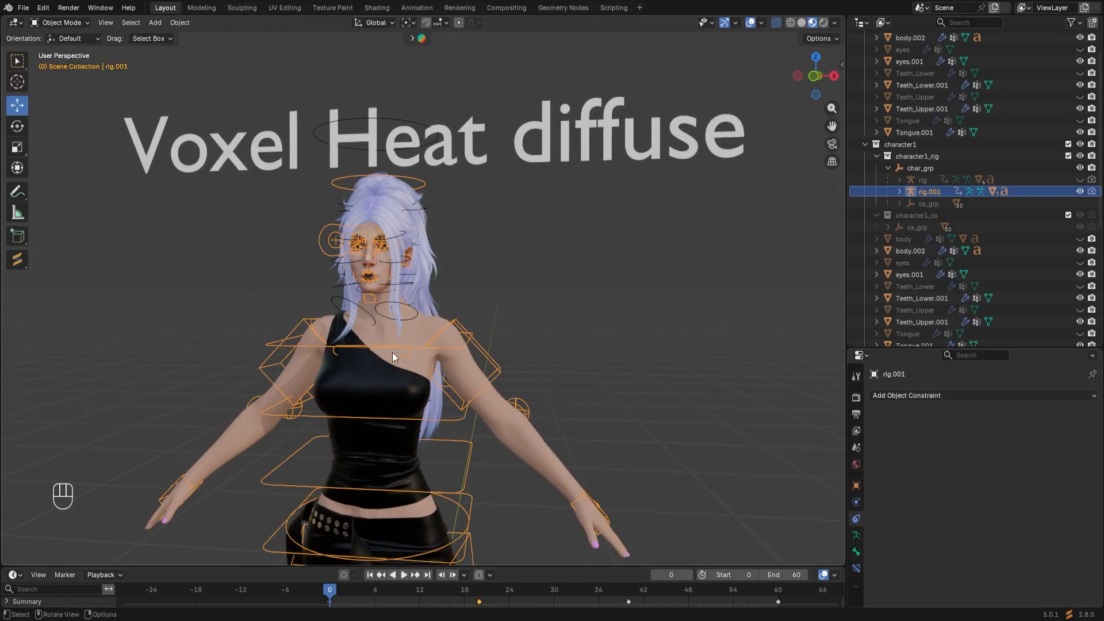
middle_drag(403, 284, 428, 352)
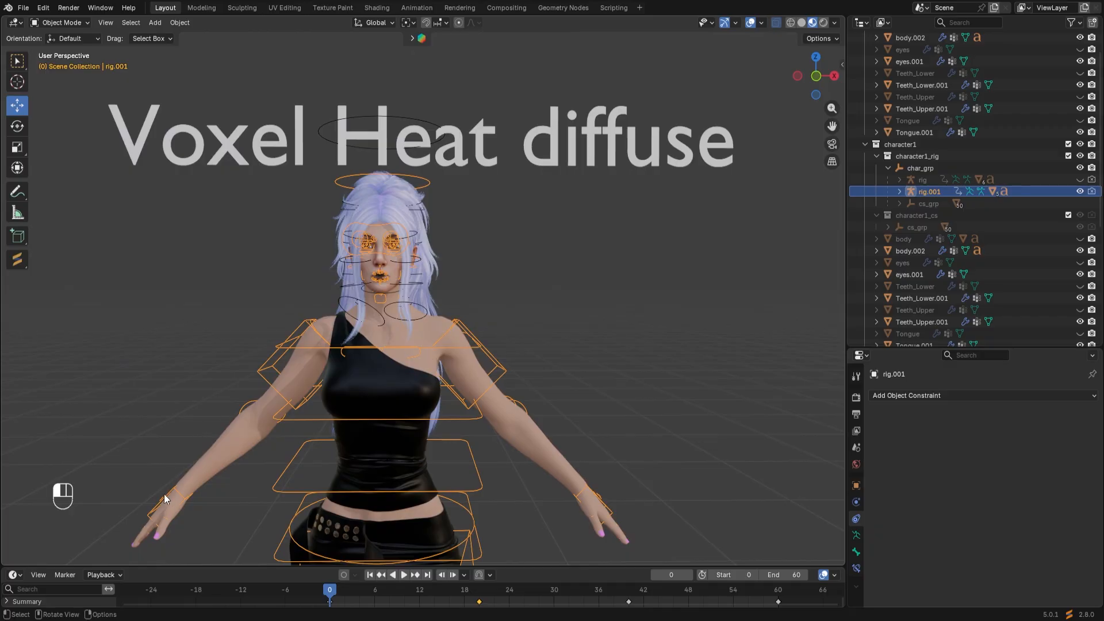
Enter Pose Mode on the body rig rig.001 and select its head control bone above the hair
click(68, 26)
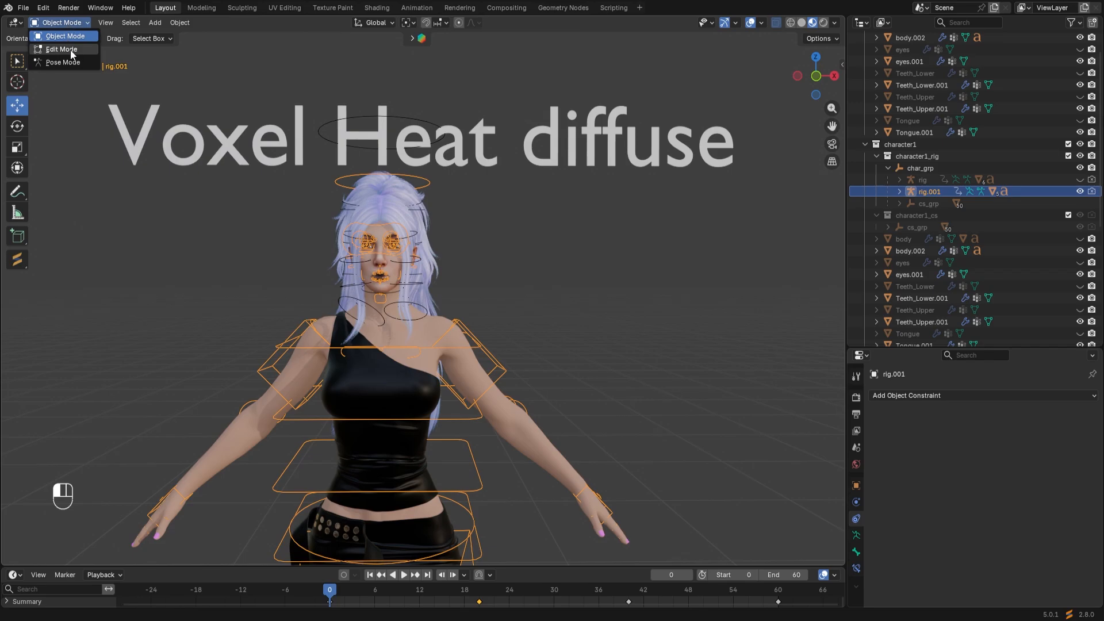
click(68, 64)
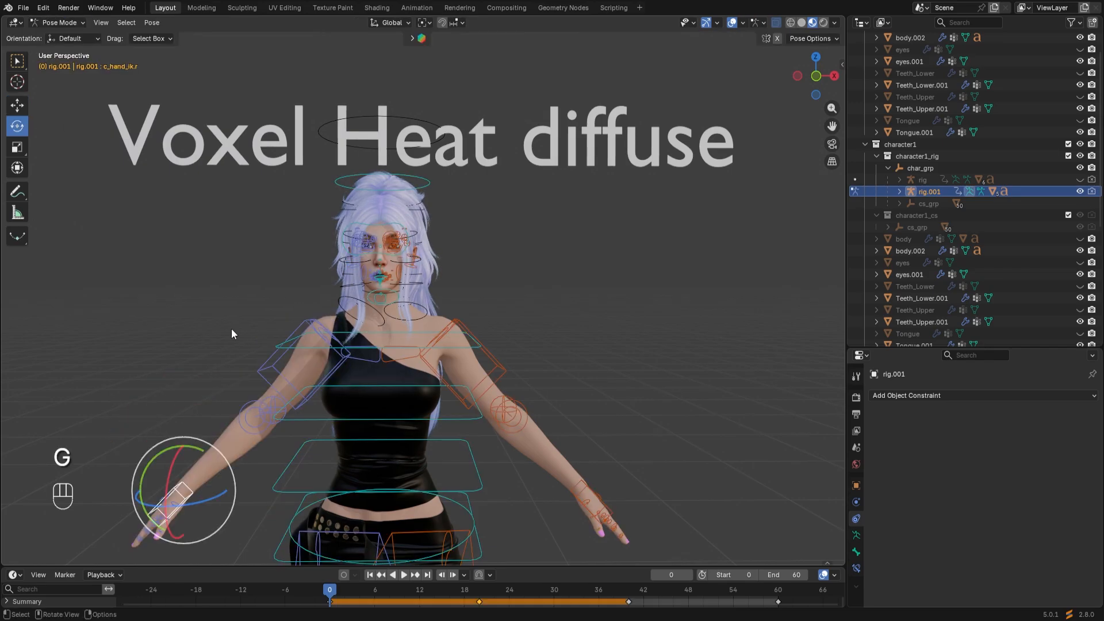
scroll(231, 329, up, 3)
shift+middle_drag(234, 336, 362, 363)
click(408, 199)
mouse_move(354, 223)
middle_down()
mouse_move(381, 223)
mouse_move(371, 223)
middle_up()
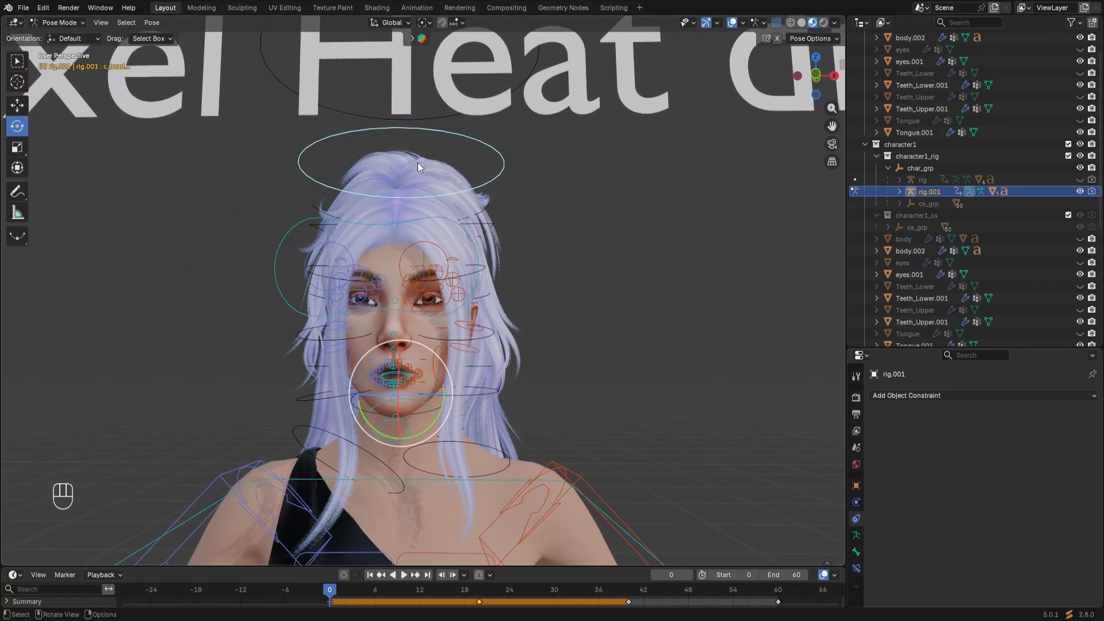
Return to Object Mode, select the hair rig rig.002, and enter Pose Mode with its c_head.x bone selected
click(60, 22)
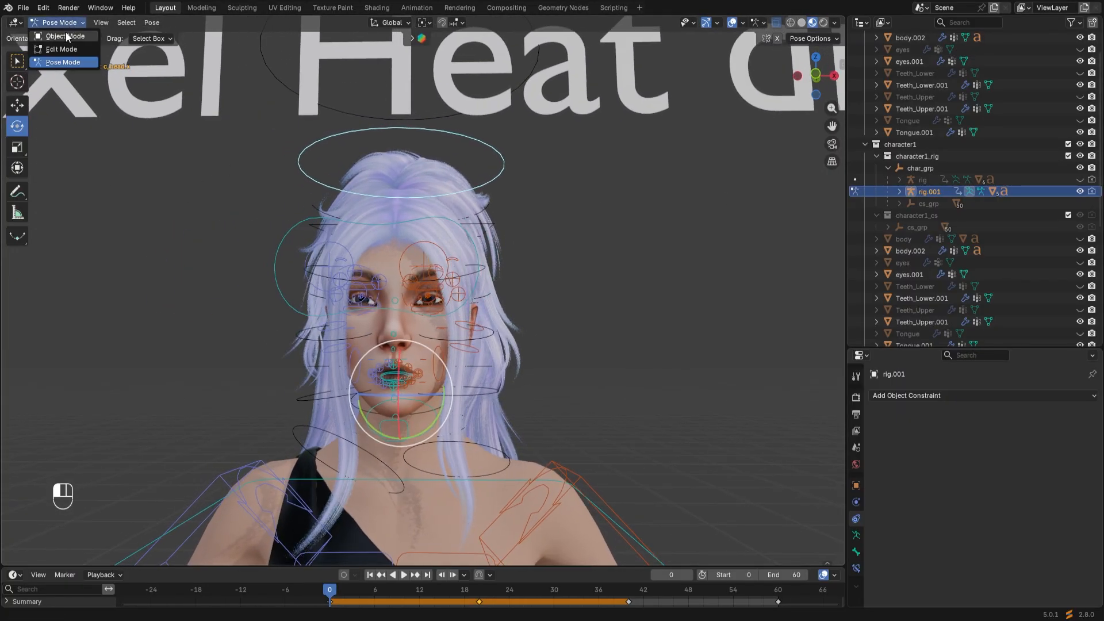
click(57, 36)
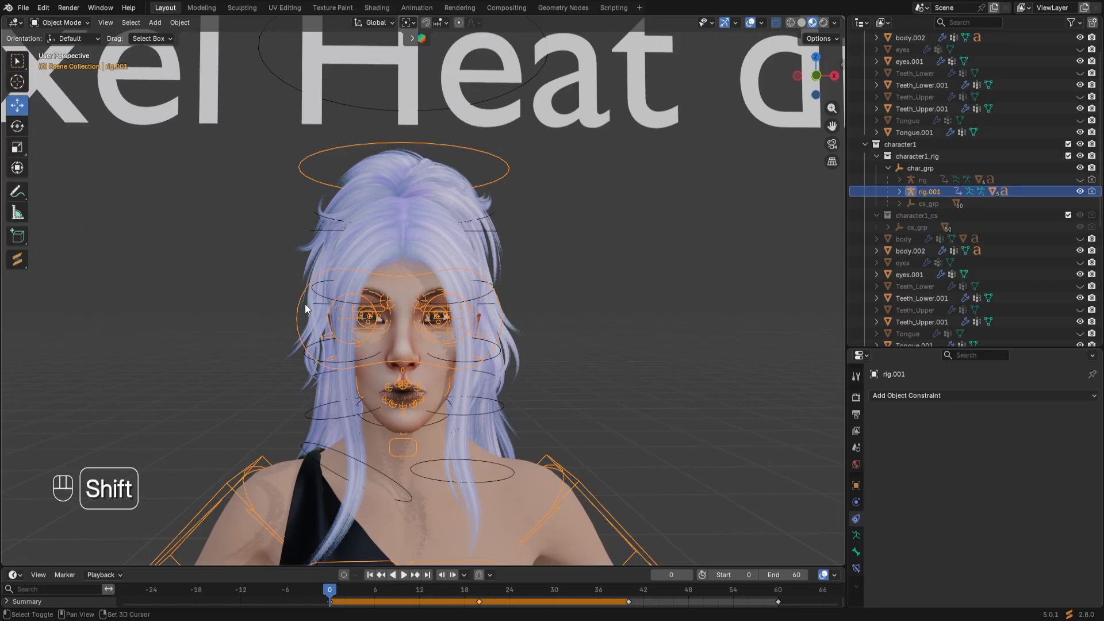
shift+middle_drag(305, 304, 316, 375)
click(284, 150)
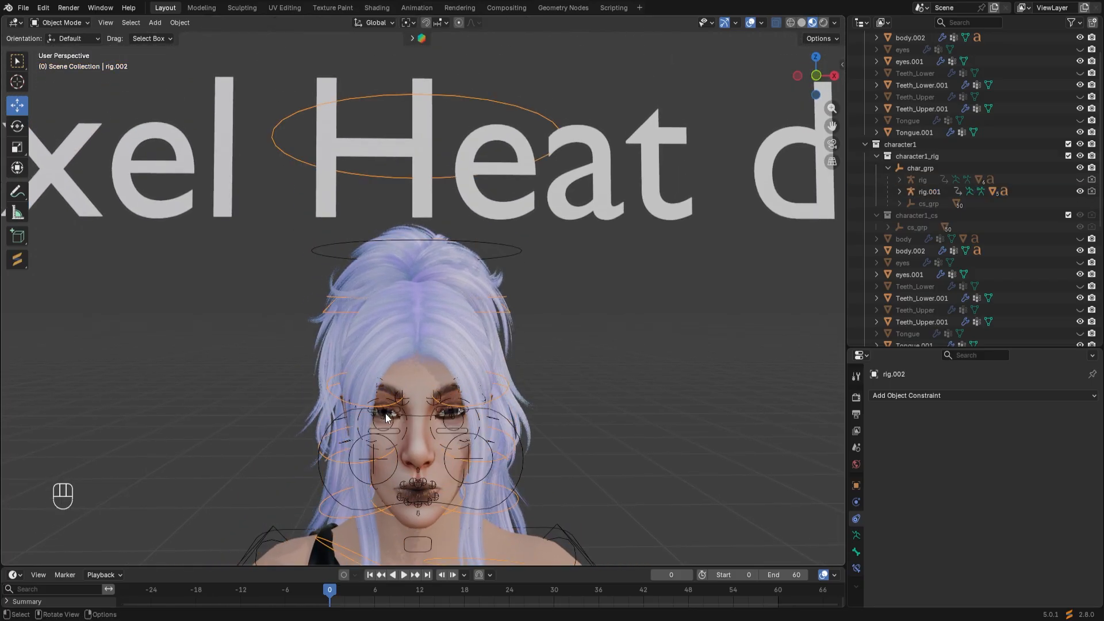
shift+middle_drag(386, 413, 384, 310)
click(67, 23)
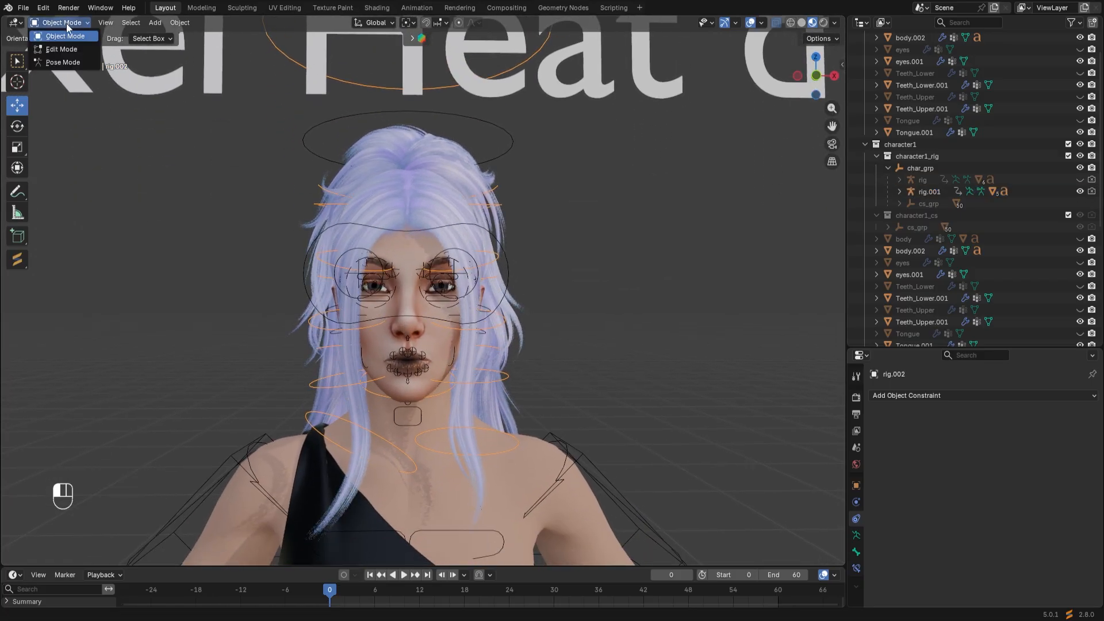
click(64, 62)
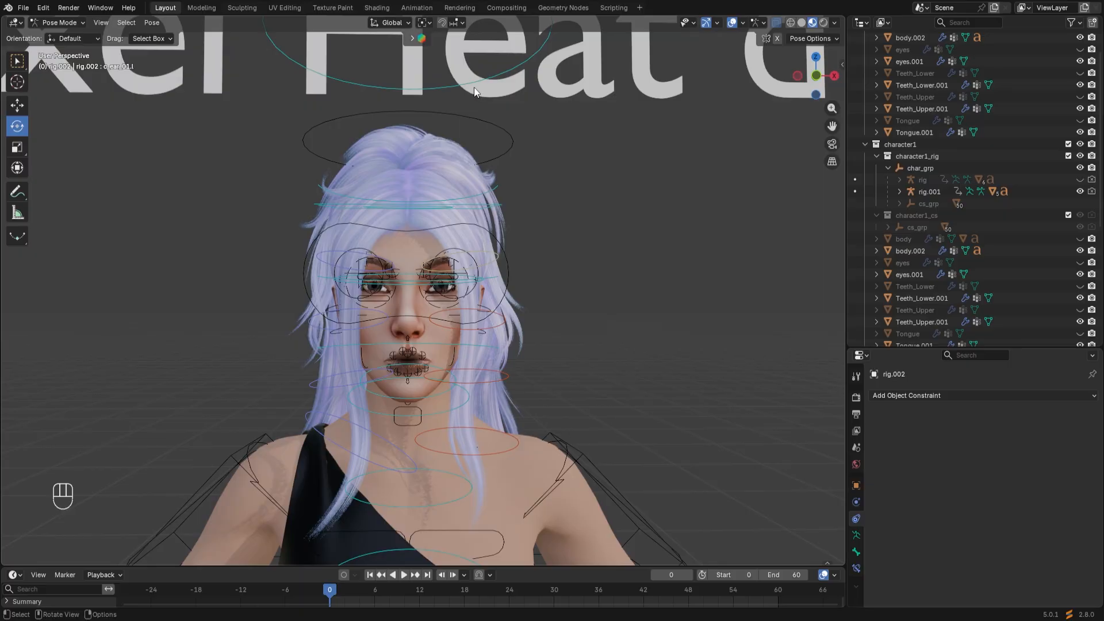
click(455, 87)
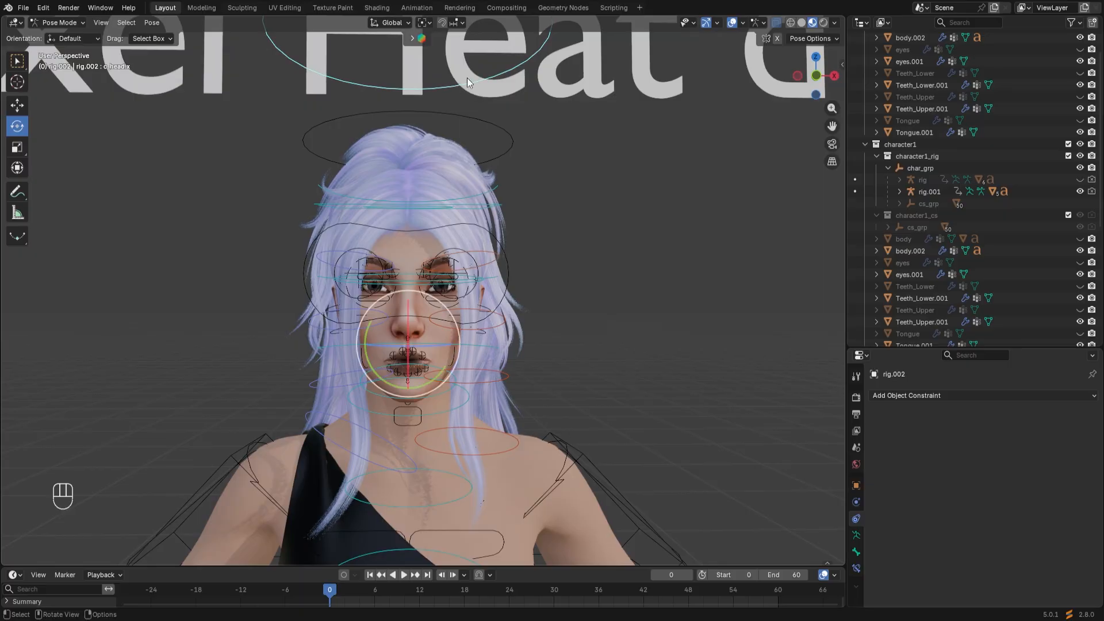
shift+middle_drag(436, 85, 460, 185)
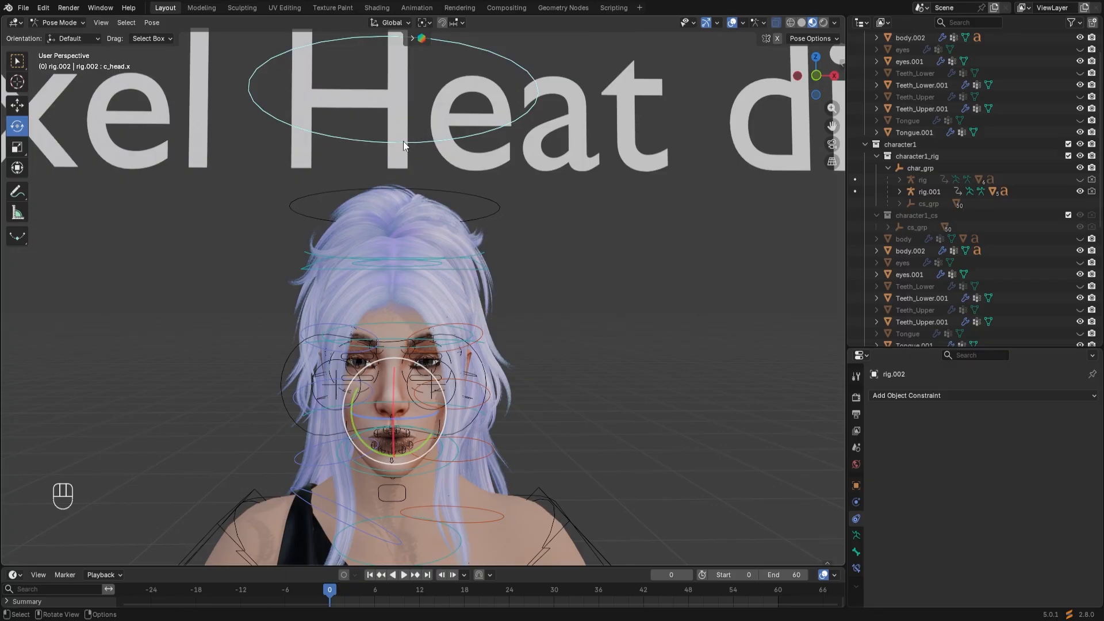
Add a Child Of object constraint to the hair rig rig.002 with rig.001 as its target
click(1005, 396)
click(1024, 397)
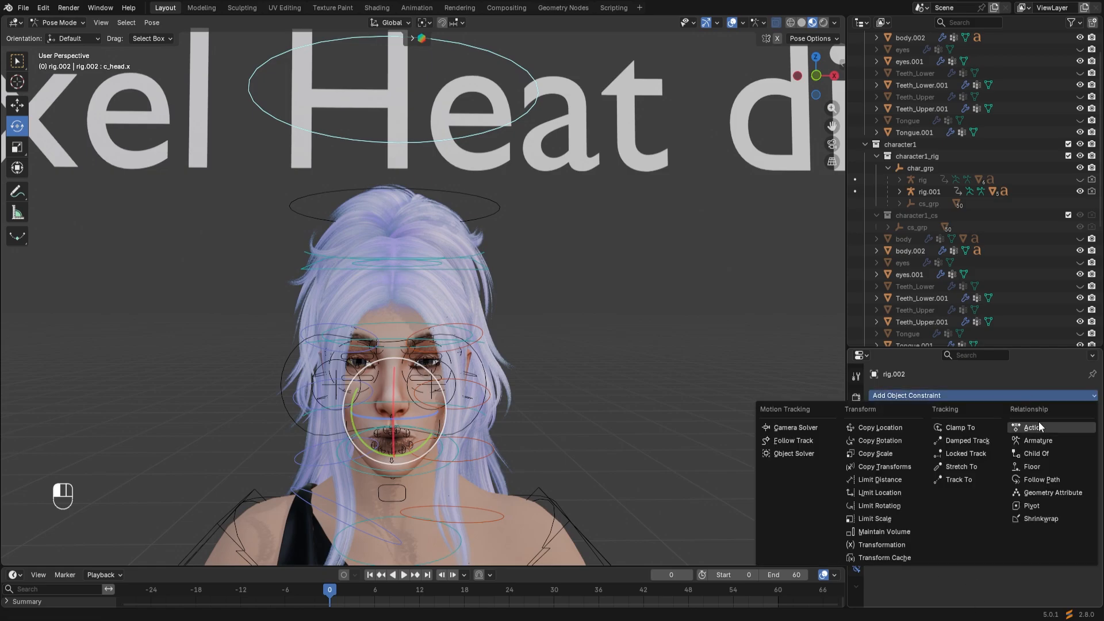
click(1051, 453)
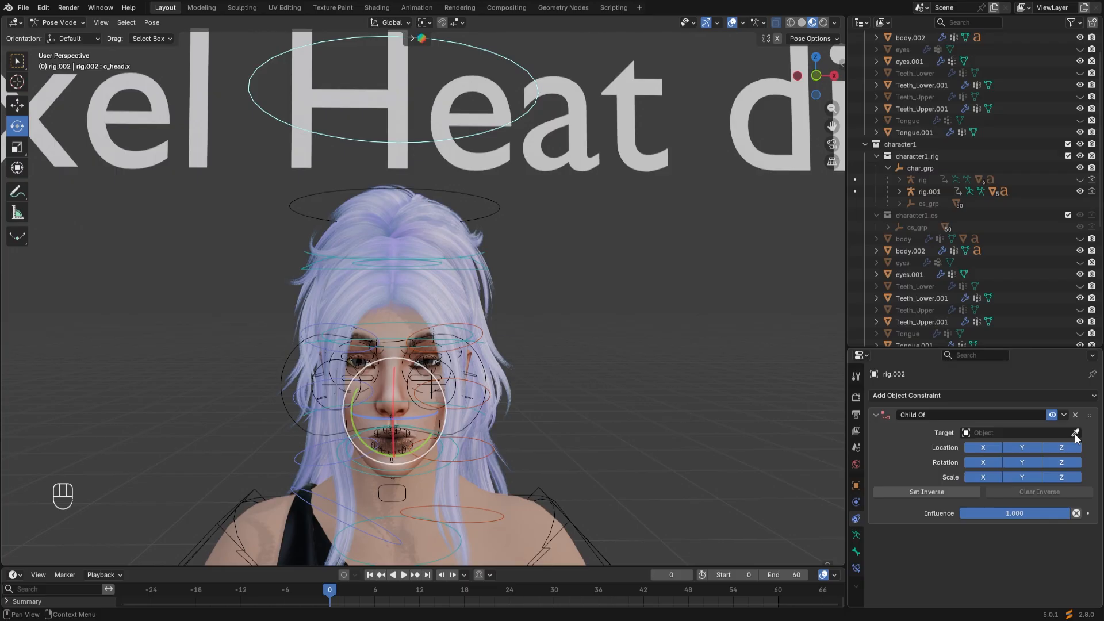
click(1028, 434)
text(rig)
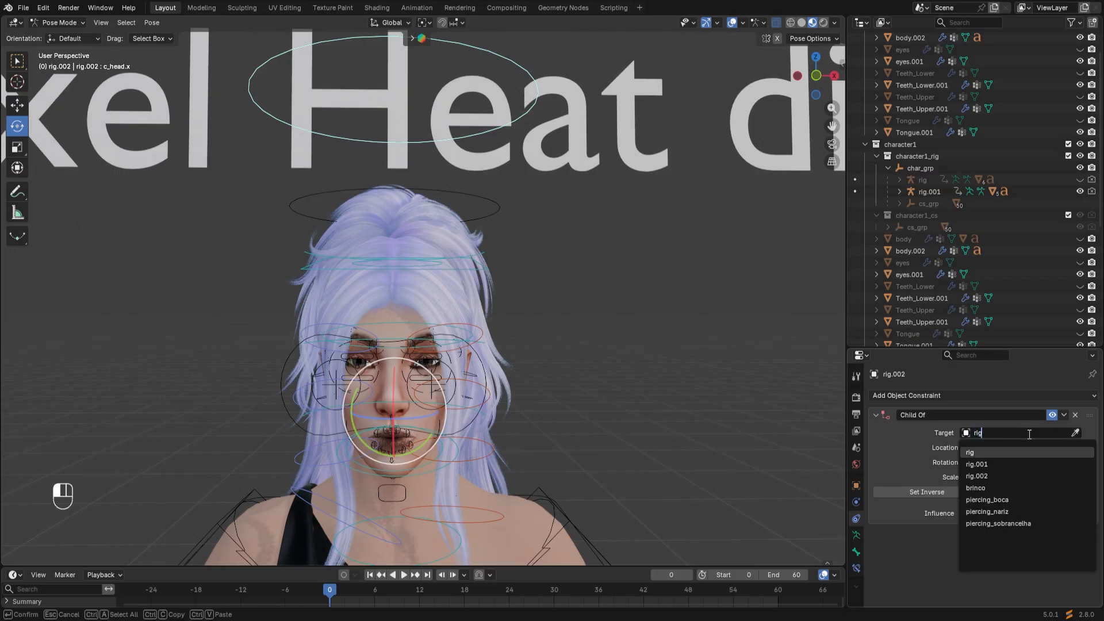
click(1008, 464)
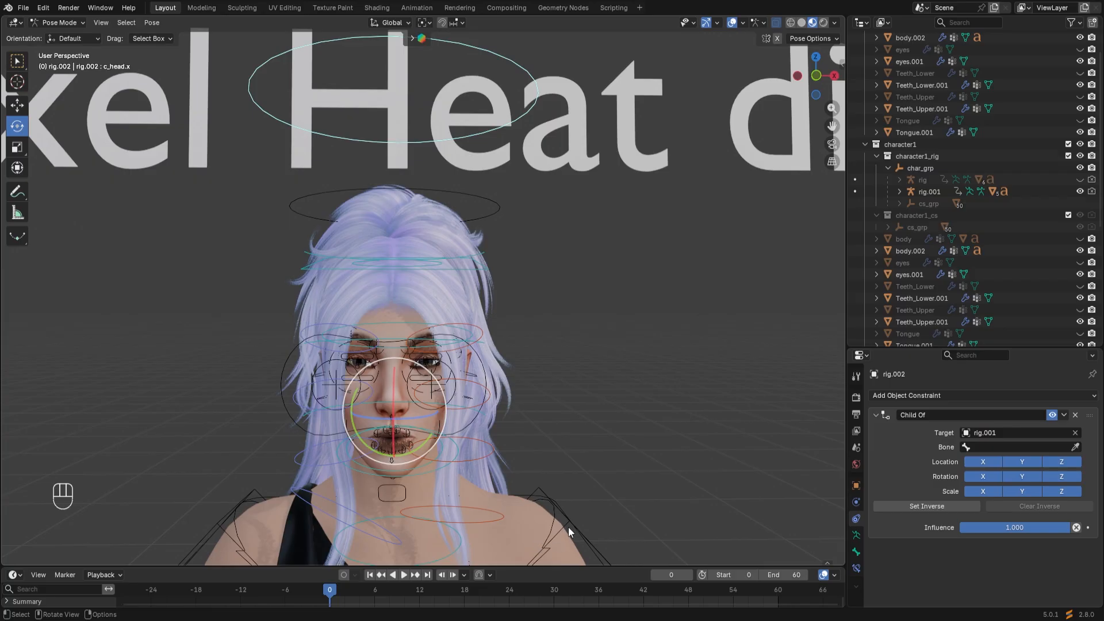
Set the Child Of constraint's bone to c_head.x and apply Set Inverse
shift+middle_drag(592, 499, 591, 381)
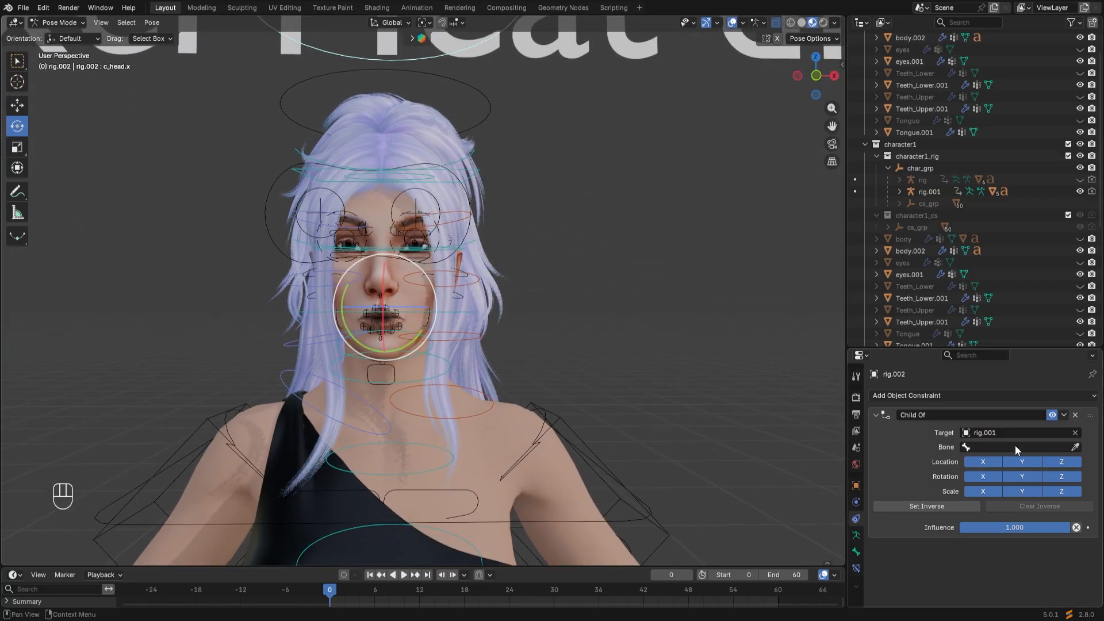
click(1015, 448)
text(c)
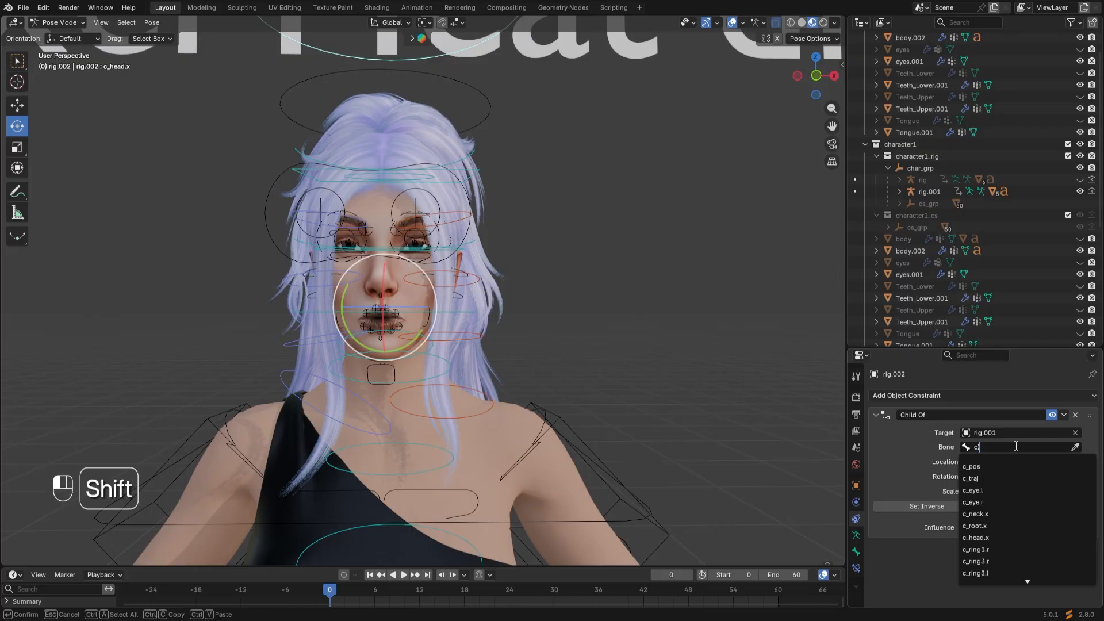
text(_)
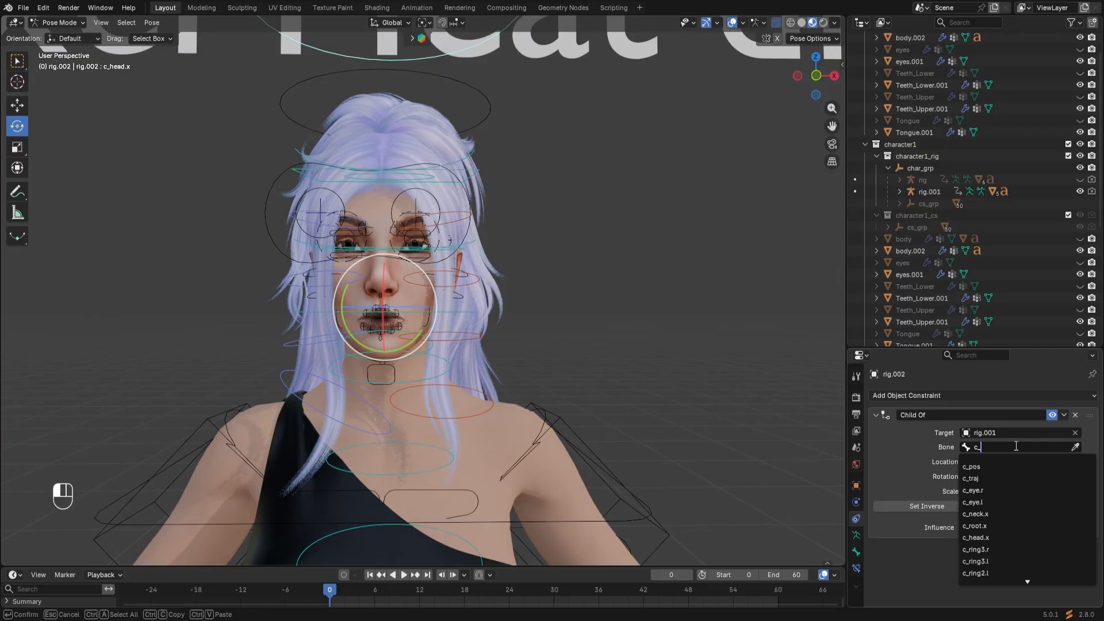
text(he)
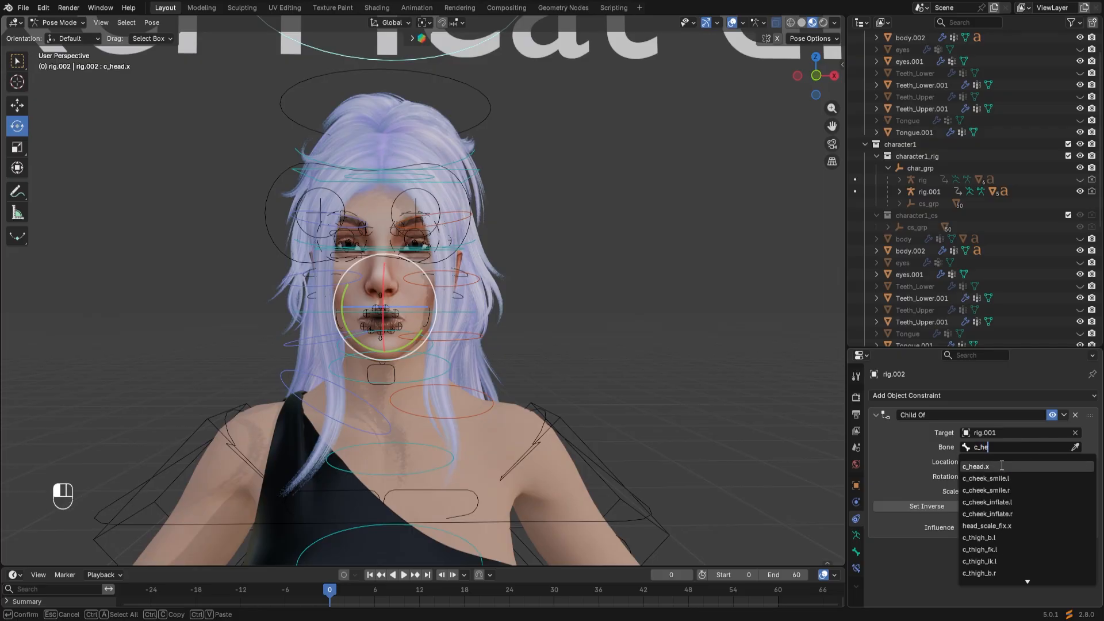
click(999, 467)
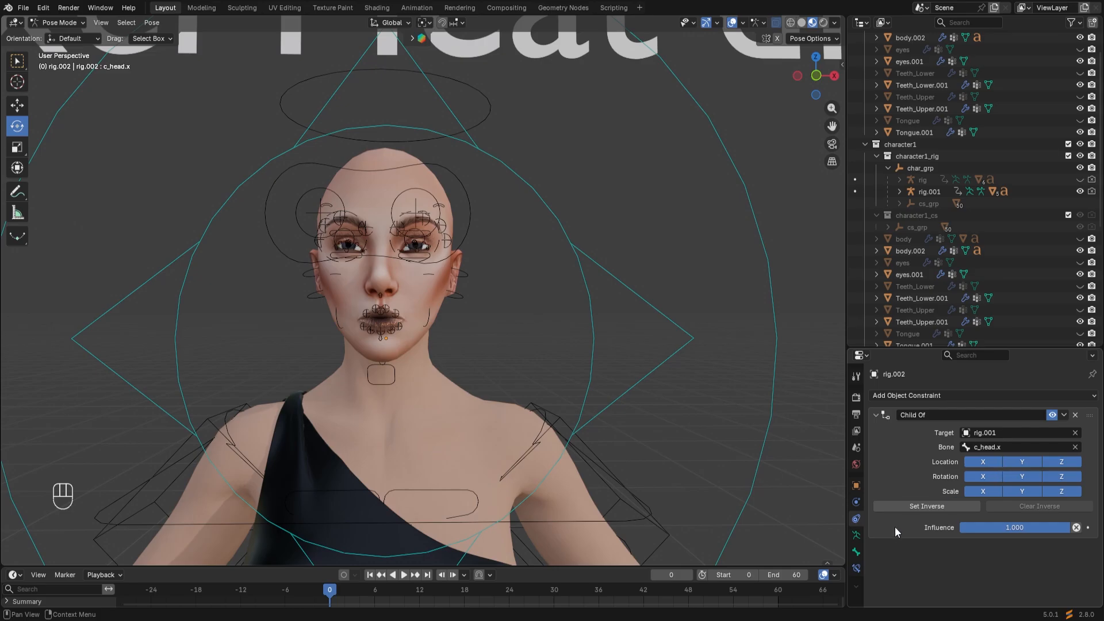
click(940, 509)
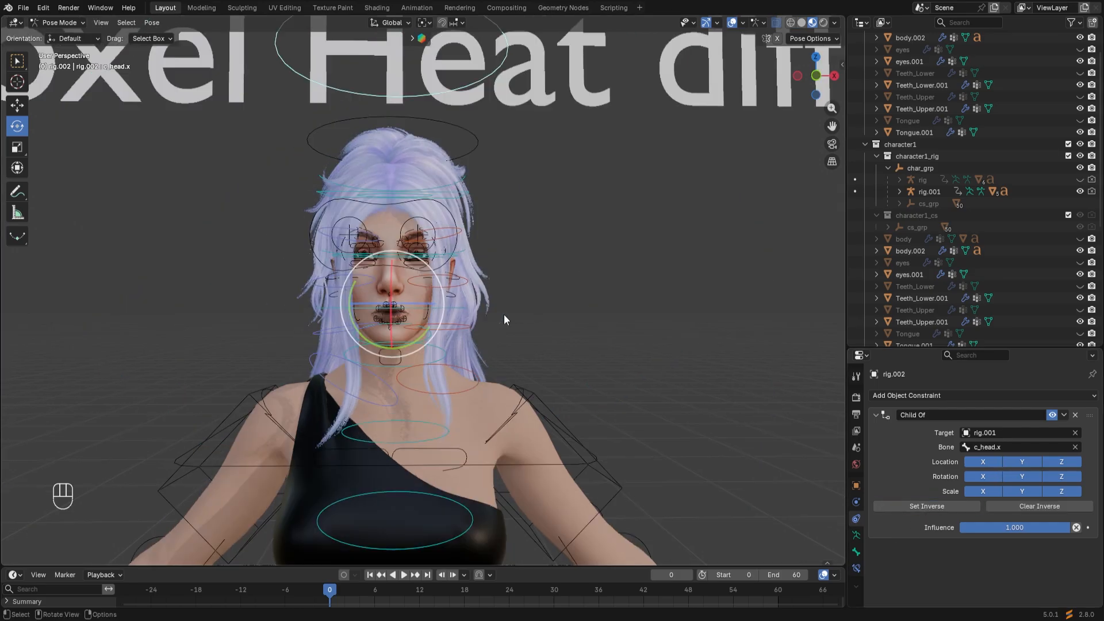
Leave the hair rig's Pose Mode, select the body rig rig.001, and enter Pose Mode on it
key(ctrl+Tab)
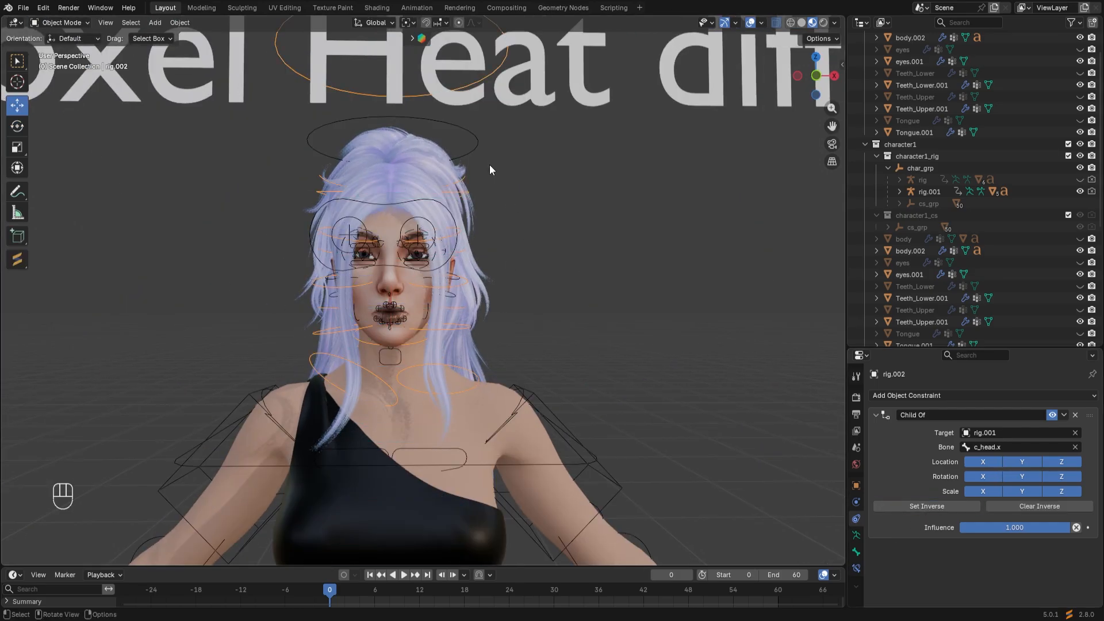
click(467, 150)
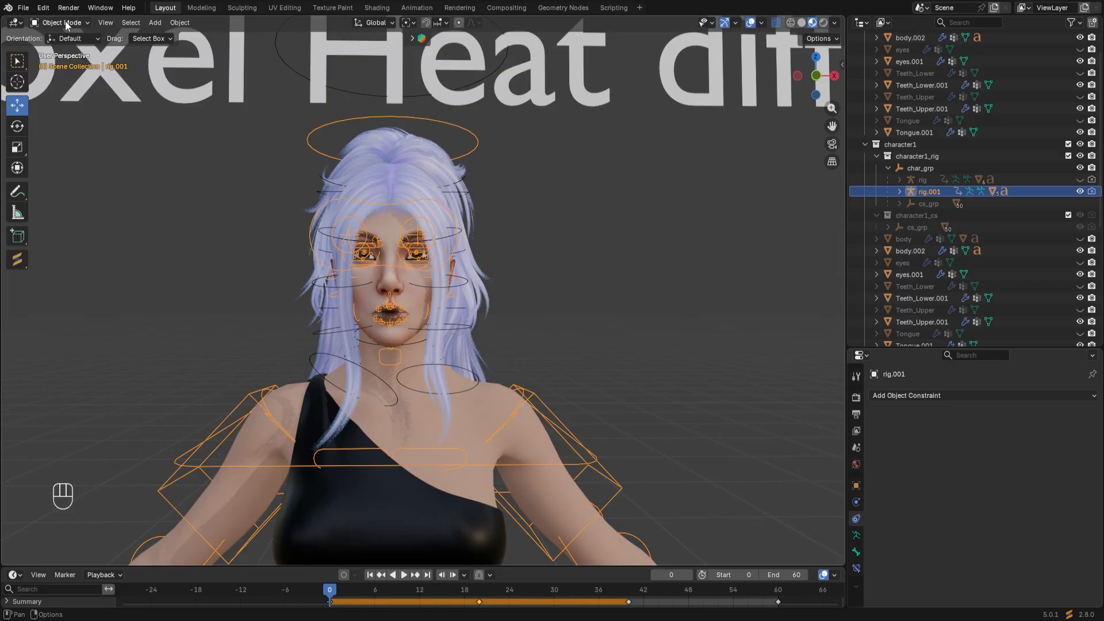
click(65, 22)
click(63, 62)
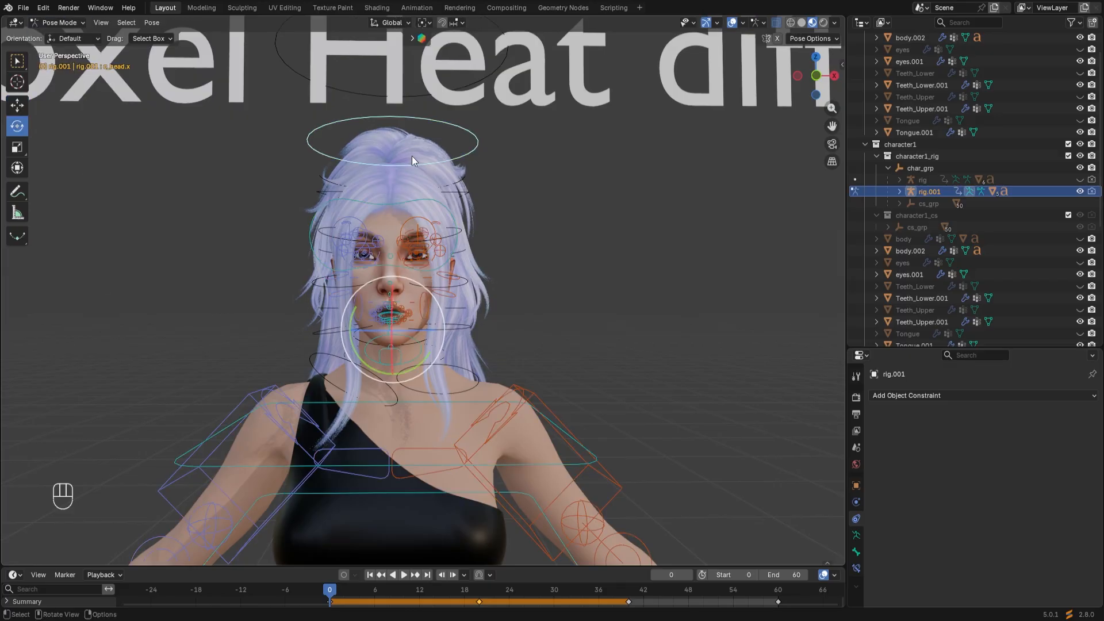
Move and rotate the body rig's c_head.x bone to test that the hair follows, reverting each transform
key(g)
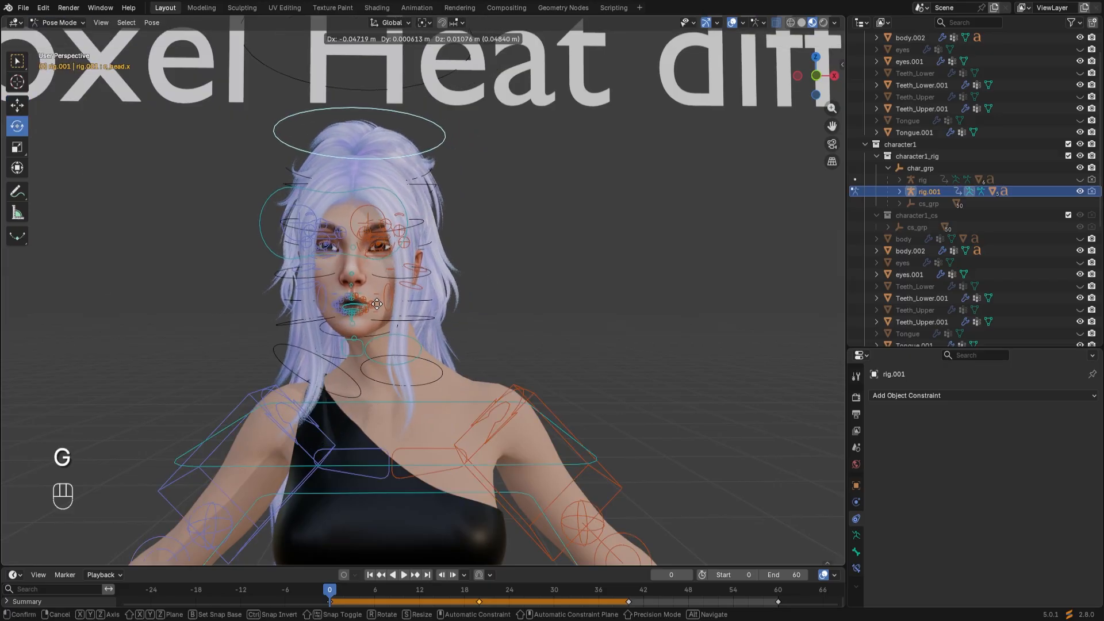
right_click(377, 304)
right_click(377, 303)
click(377, 304)
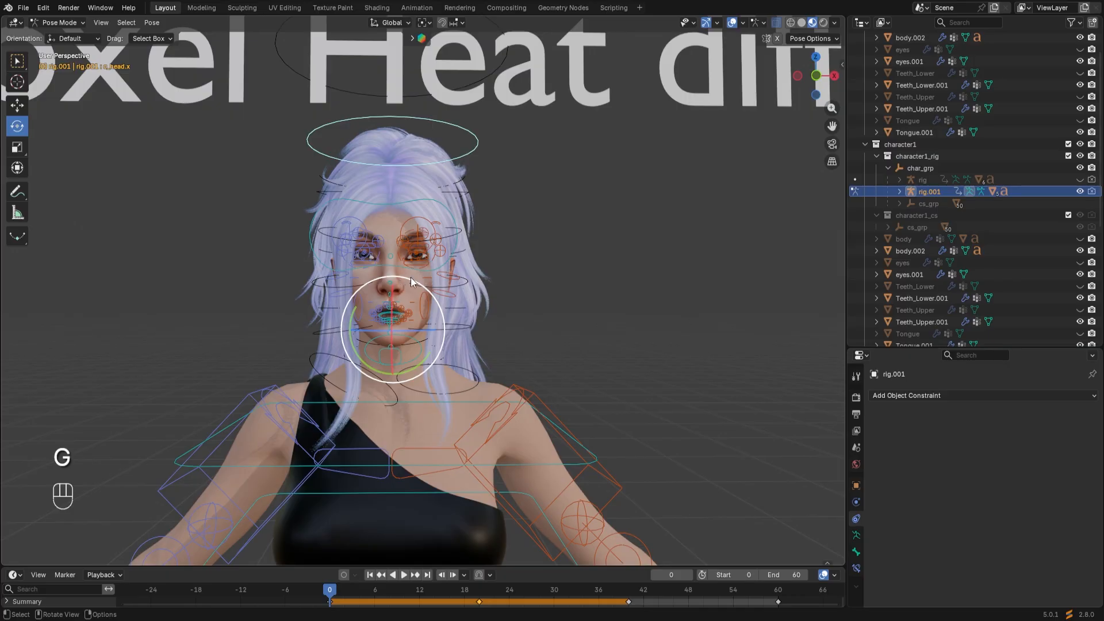
drag(410, 278, 413, 323)
key(ctrl+z)
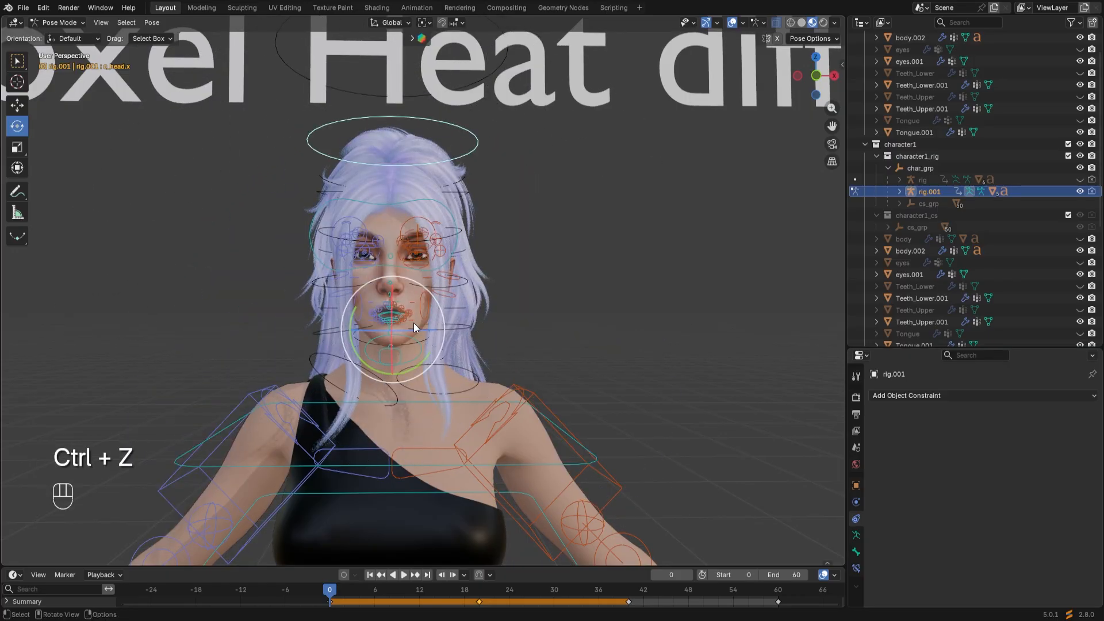
Rotate the body rig's c_head.x bone about 42.3° around the global Z axis to test the hair attachment
middle_drag(411, 344, 426, 382)
middle_drag(380, 385, 475, 377)
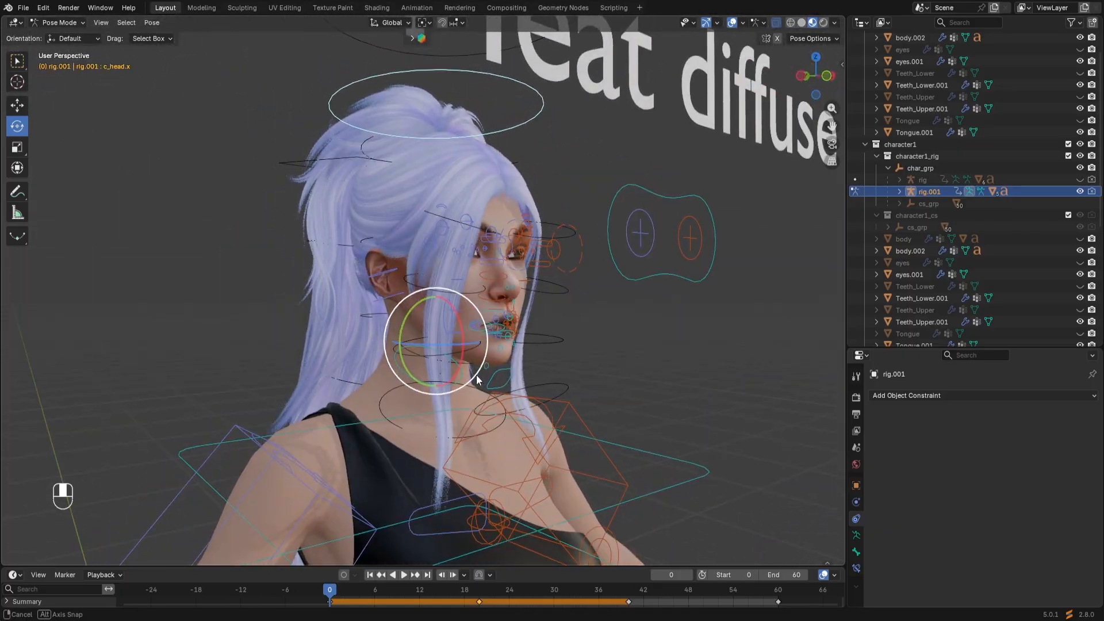
middle_drag(422, 423, 410, 443)
mouse_move(421, 370)
mouse_down()
mouse_move(437, 371)
mouse_move(417, 369)
mouse_move(432, 380)
mouse_up()
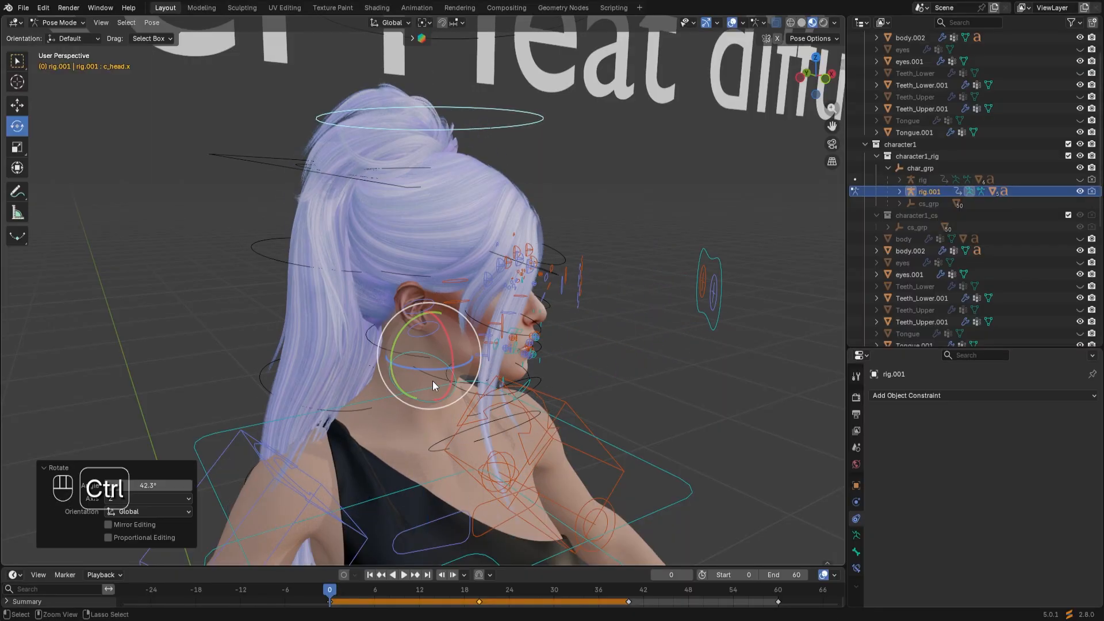
Undo the last head rotation, test one more rotation of the body rig's c_head.x bone, and revert it
key(ctrl+z)
middle_drag(432, 381, 405, 384)
drag(386, 371, 352, 392)
key(ctrl+z)
middle_drag(357, 392, 368, 400)
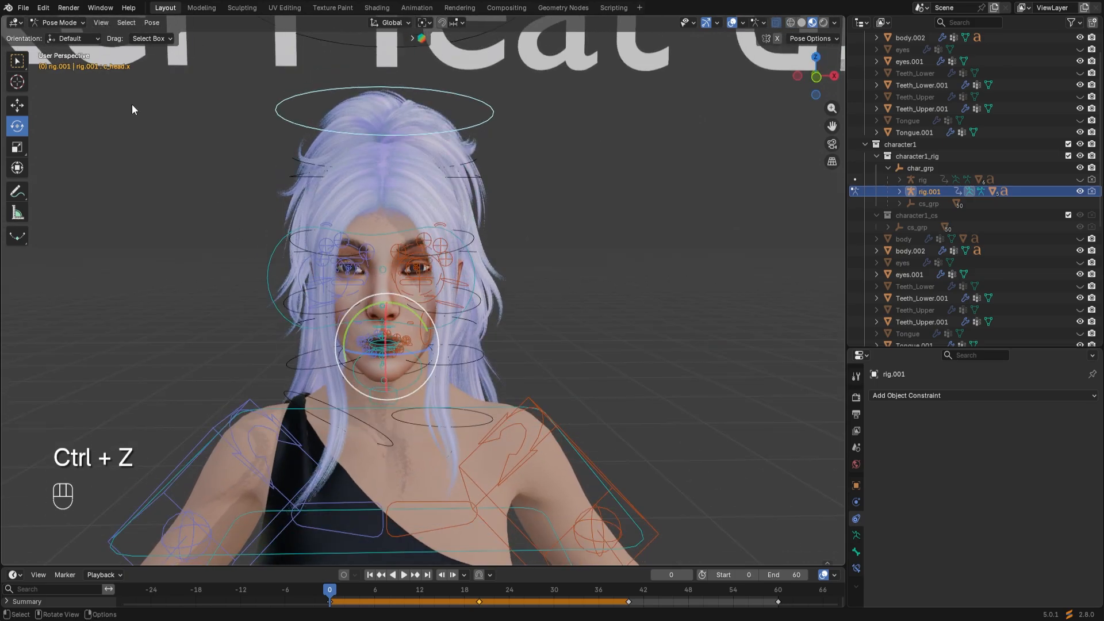
Leave the body rig's Pose Mode, select the hair rig rig.002, and enter Pose Mode on it
click(60, 23)
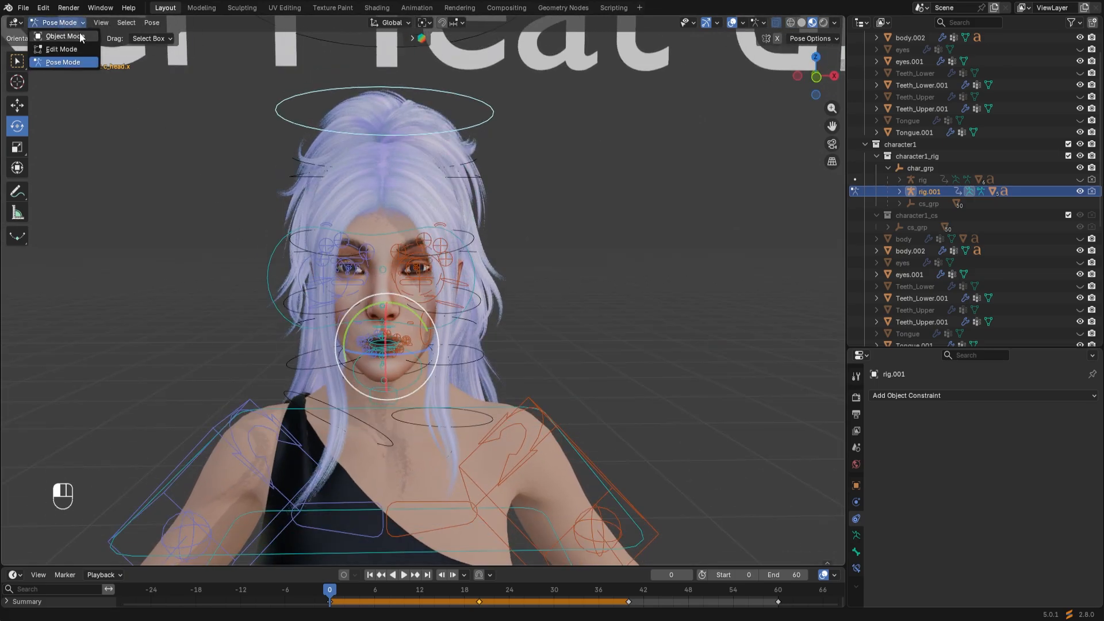
click(79, 32)
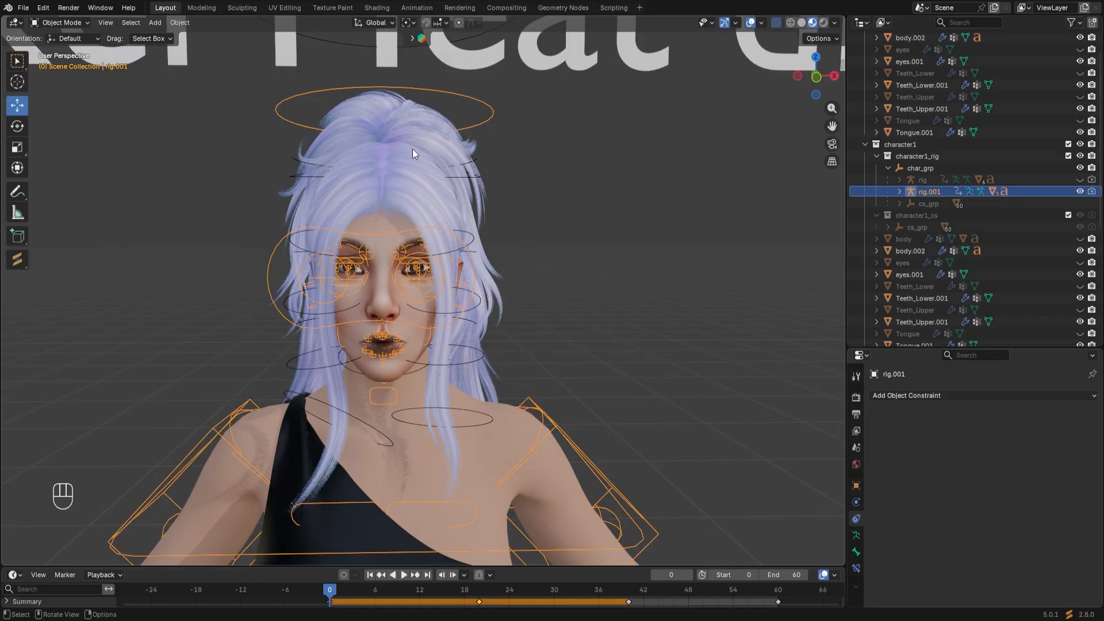
click(463, 169)
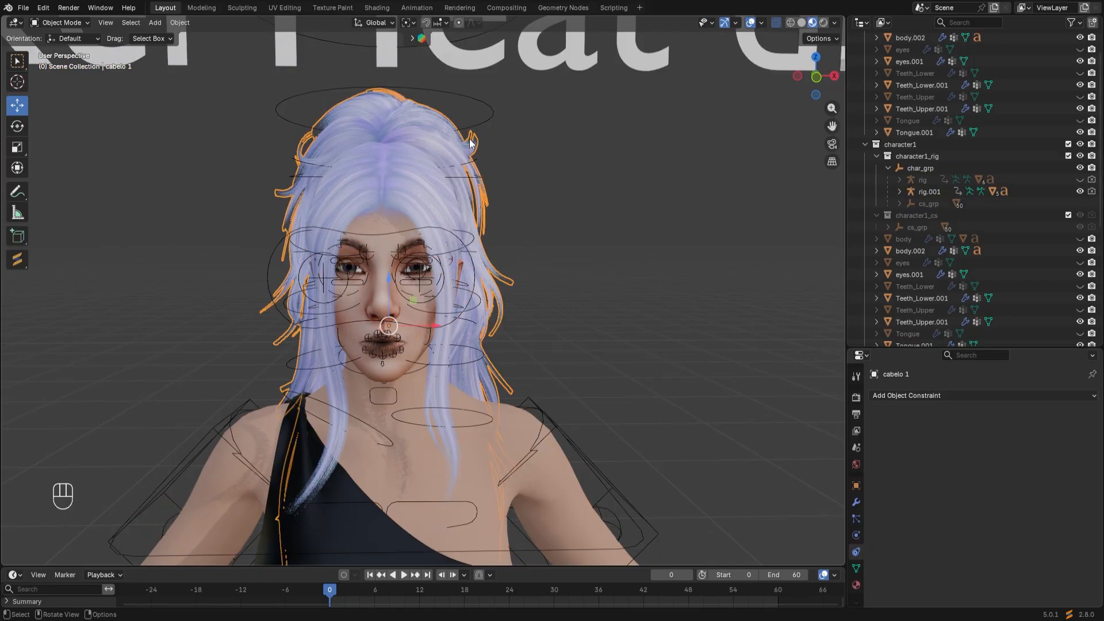
click(478, 122)
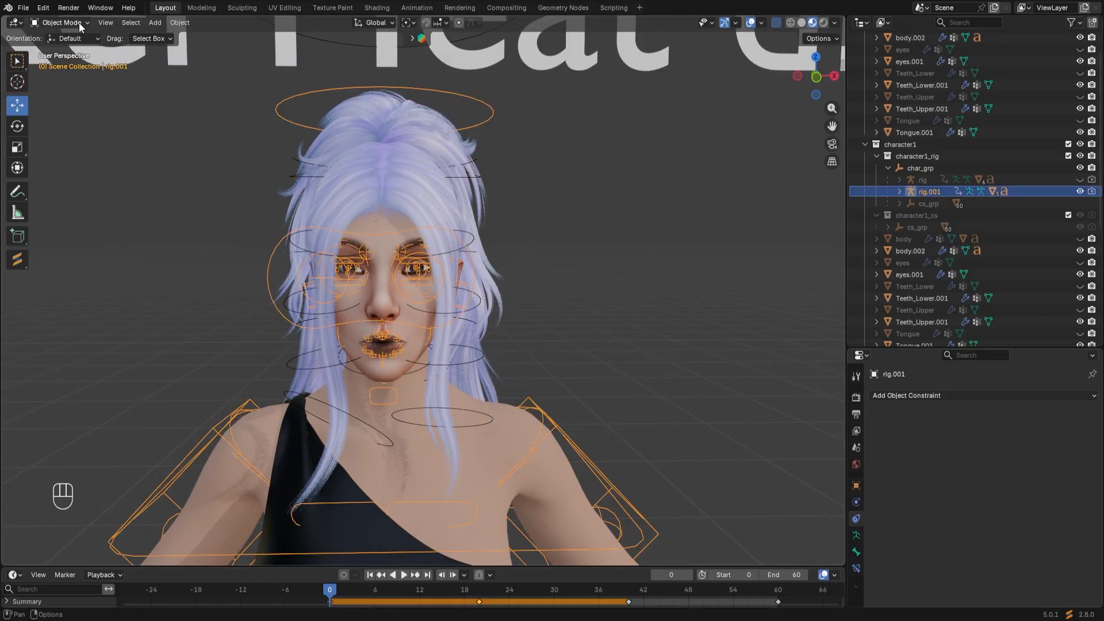
click(358, 86)
click(60, 23)
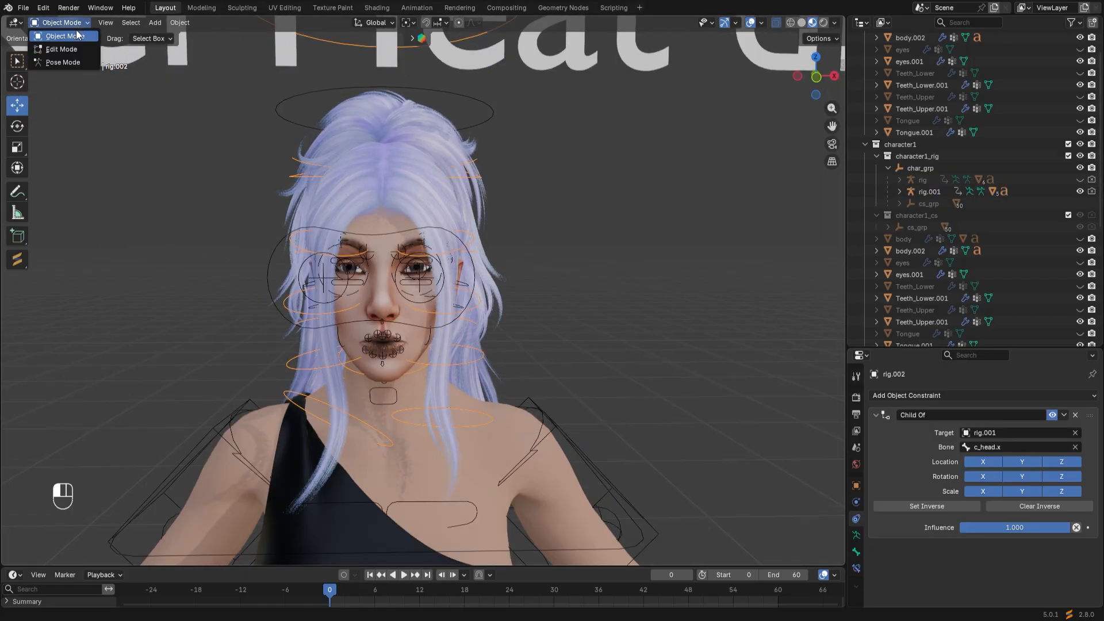
click(63, 62)
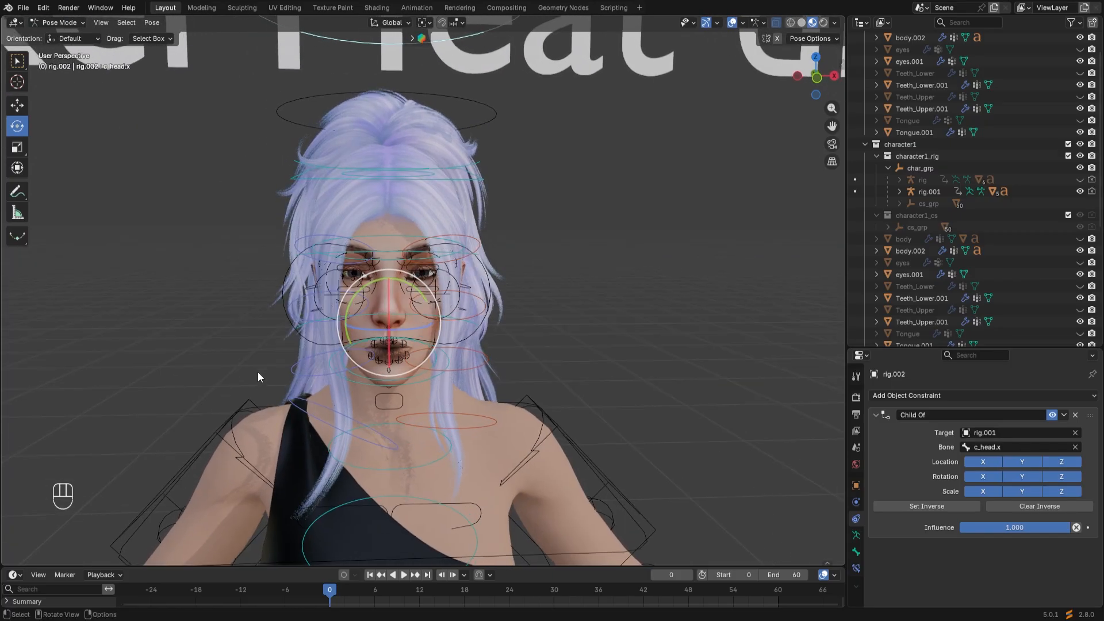
Rotate two successive bones of the character's left front strand about -32.5° and -42.5° around the global Y axis to test the deformation
shift+middle_drag(229, 413, 322, 411)
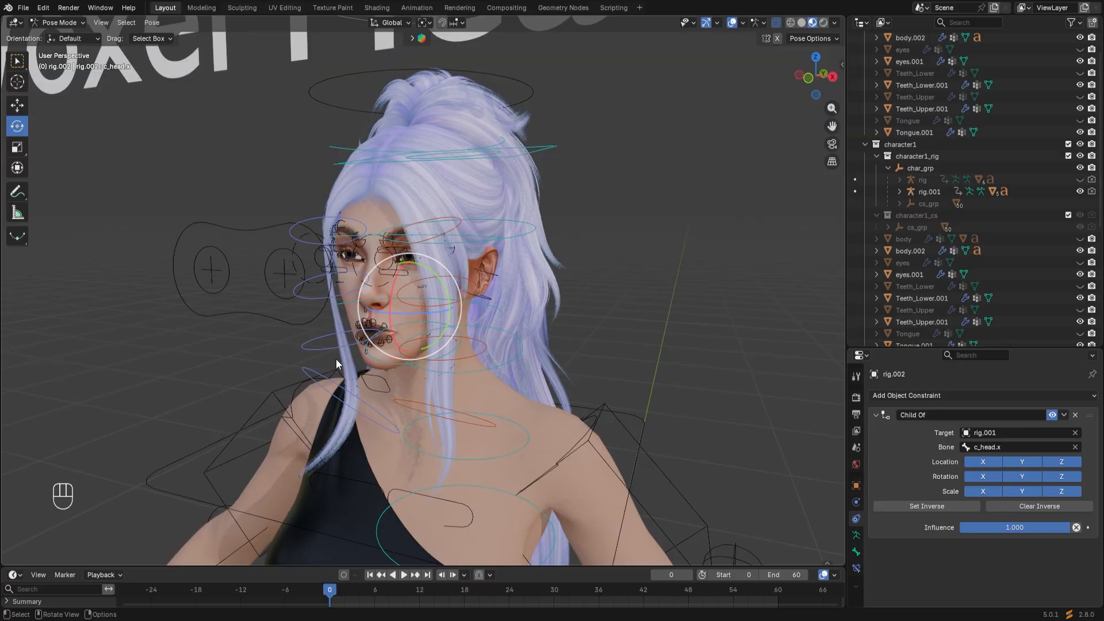
click(445, 234)
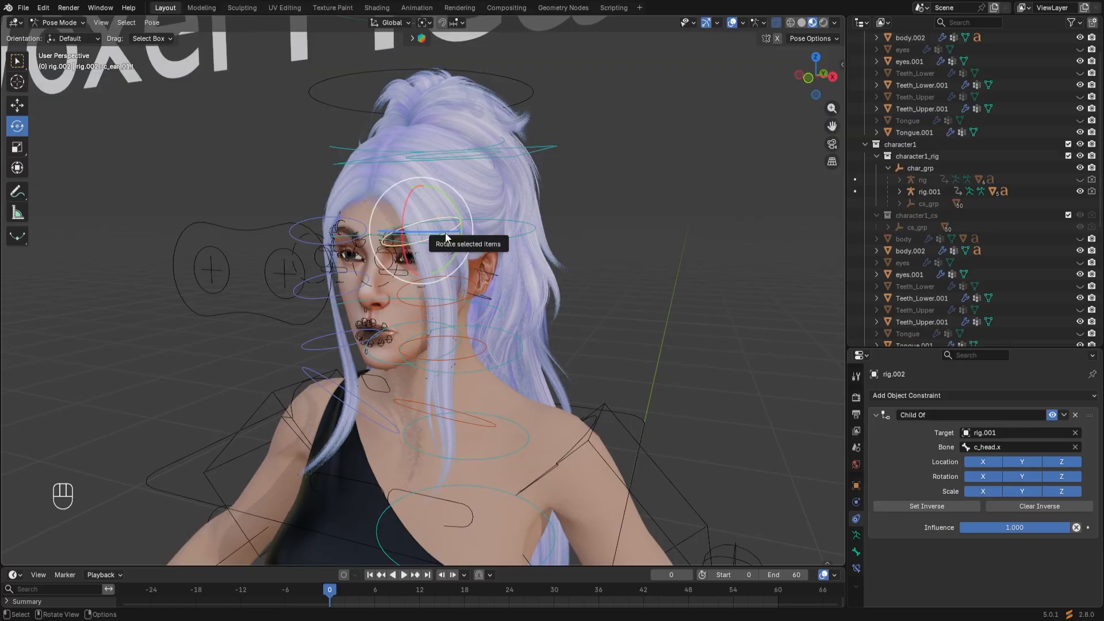
click(455, 305)
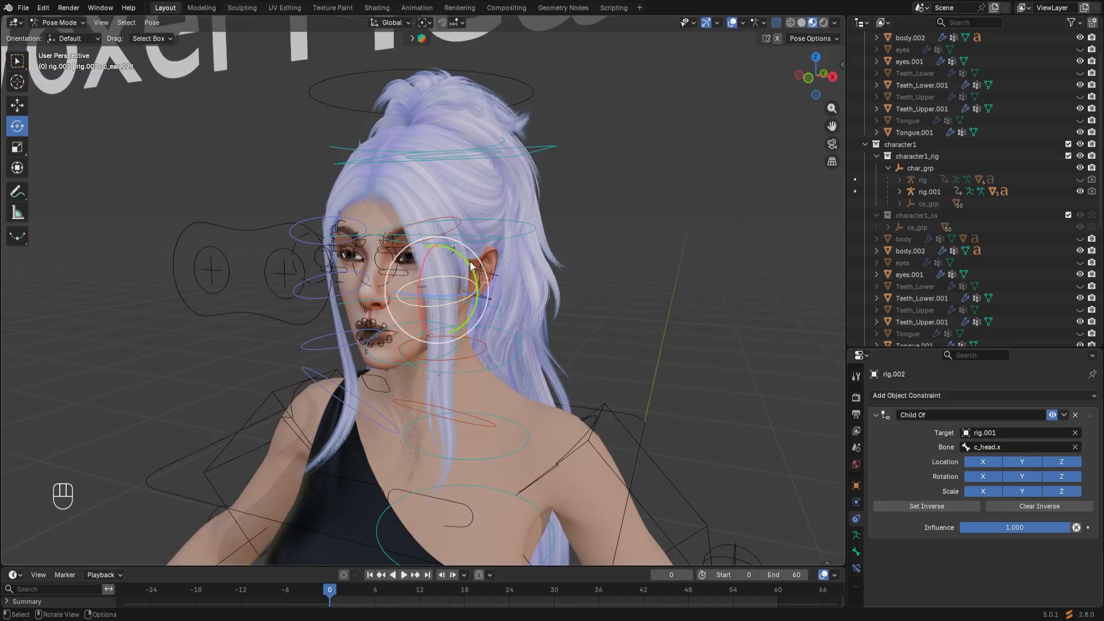
drag(462, 319, 484, 343)
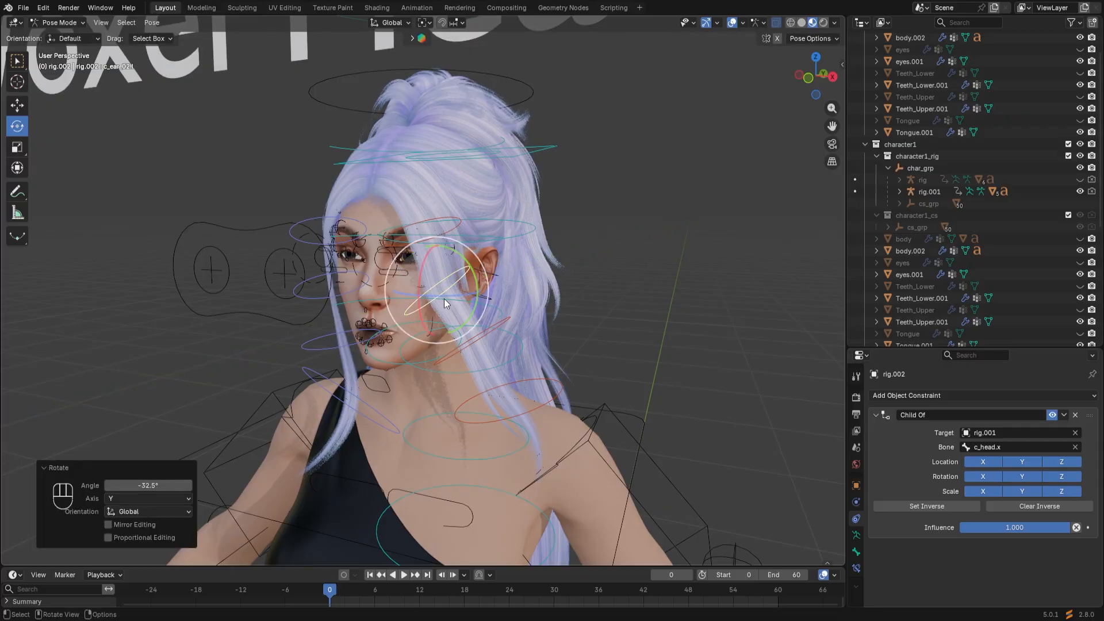
click(478, 340)
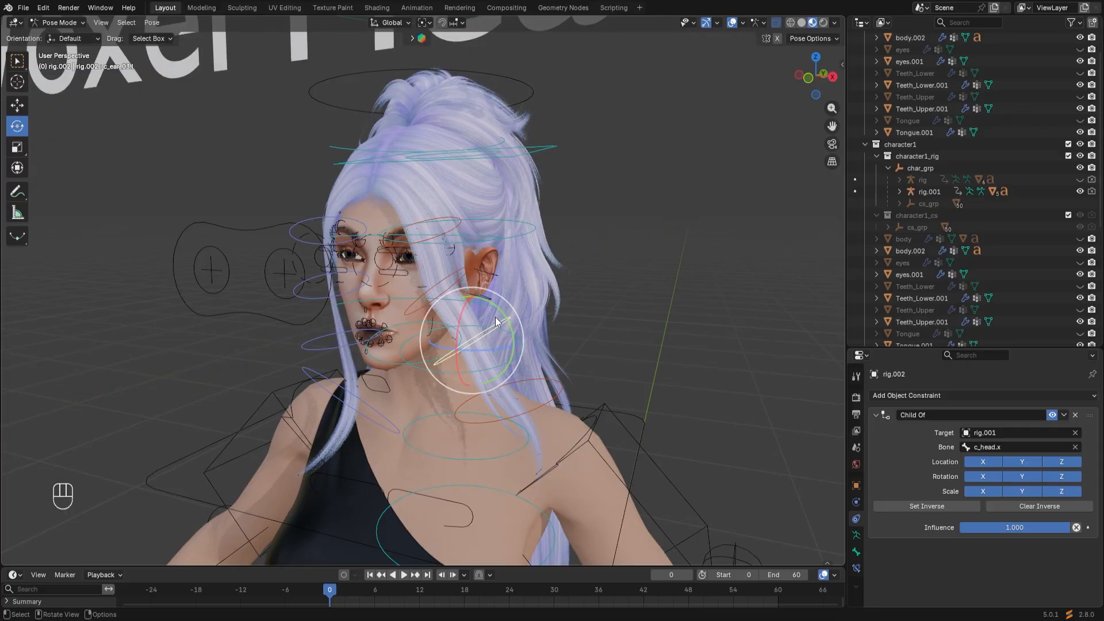
drag(503, 318, 460, 278)
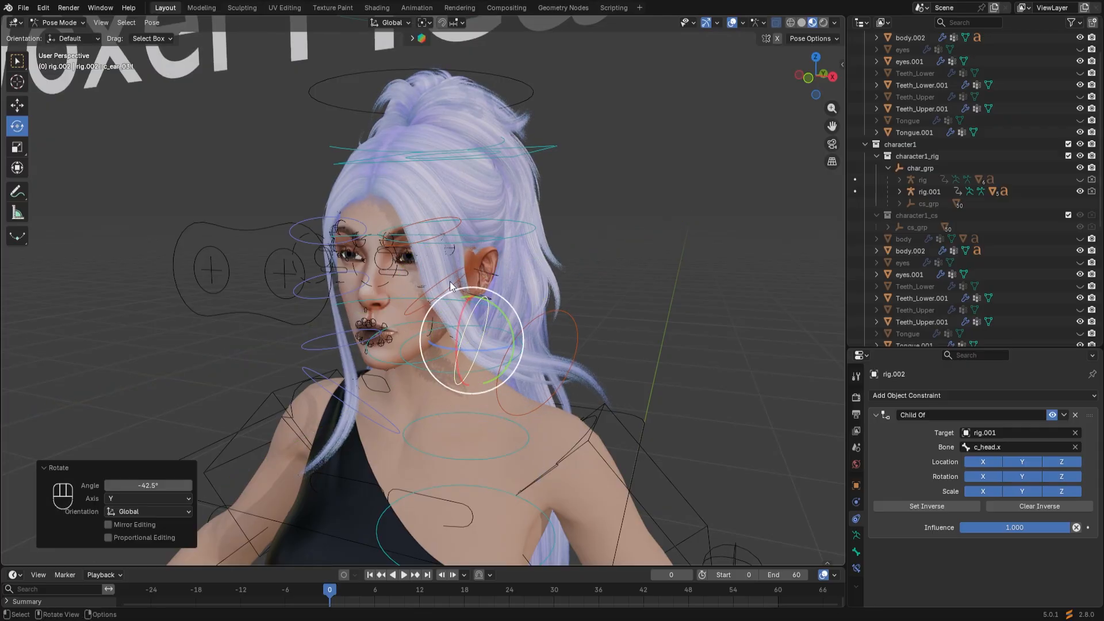
click(460, 278)
Rotate the hair rig's c_tail_master.x bone to test how the ponytail moves
middle_drag(535, 367, 460, 334)
click(505, 148)
middle_drag(503, 189, 374, 126)
drag(361, 124, 391, 150)
Select all hair rig bones and clear their user transforms
key(a)
right_click(391, 150)
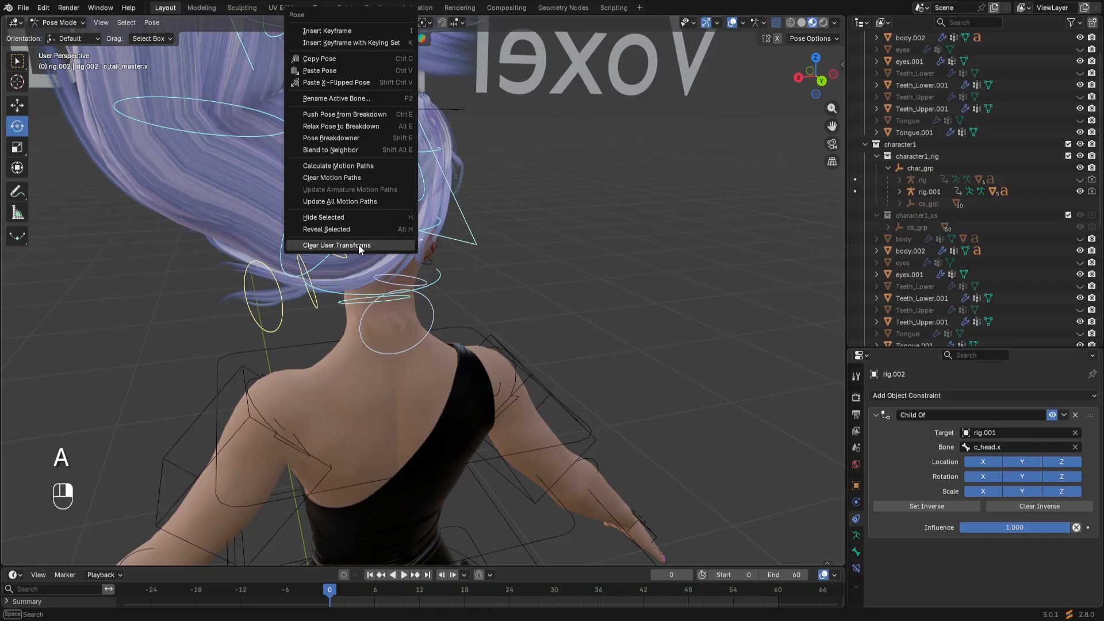
click(358, 244)
middle_drag(357, 243, 545, 275)
Return to Object Mode and hide the body rig rig.001
click(59, 22)
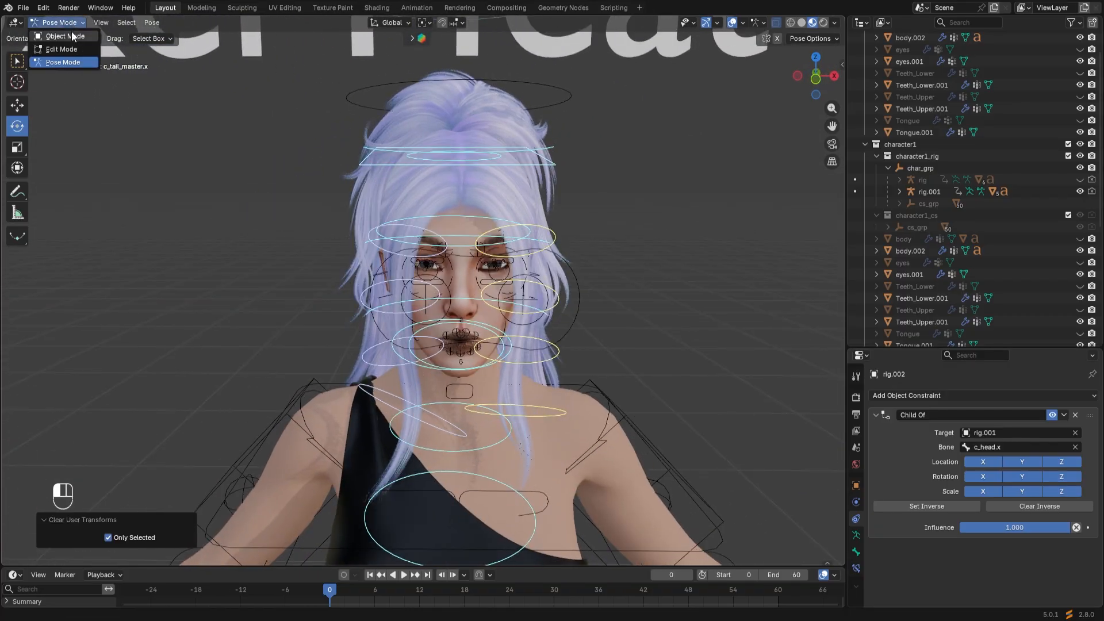
click(57, 36)
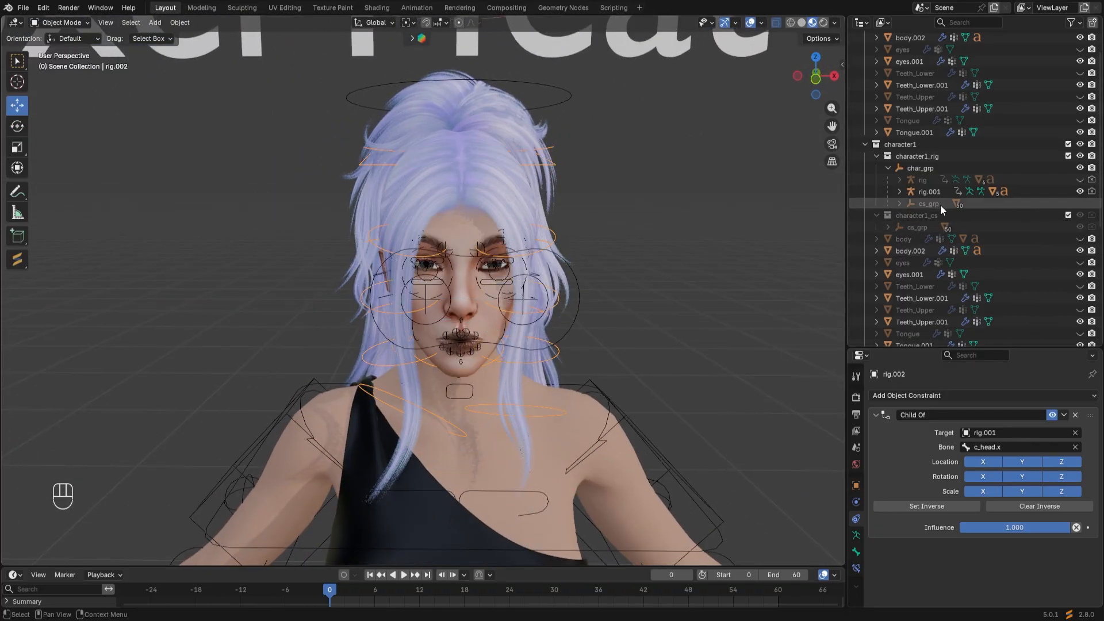
click(1081, 193)
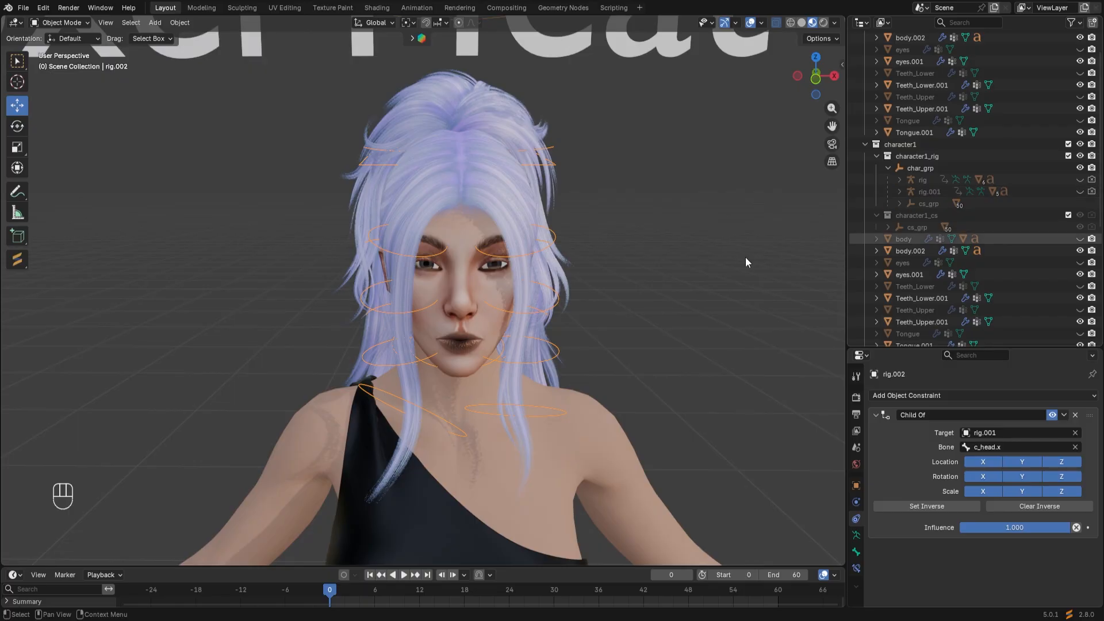
middle_drag(437, 275, 440, 267)
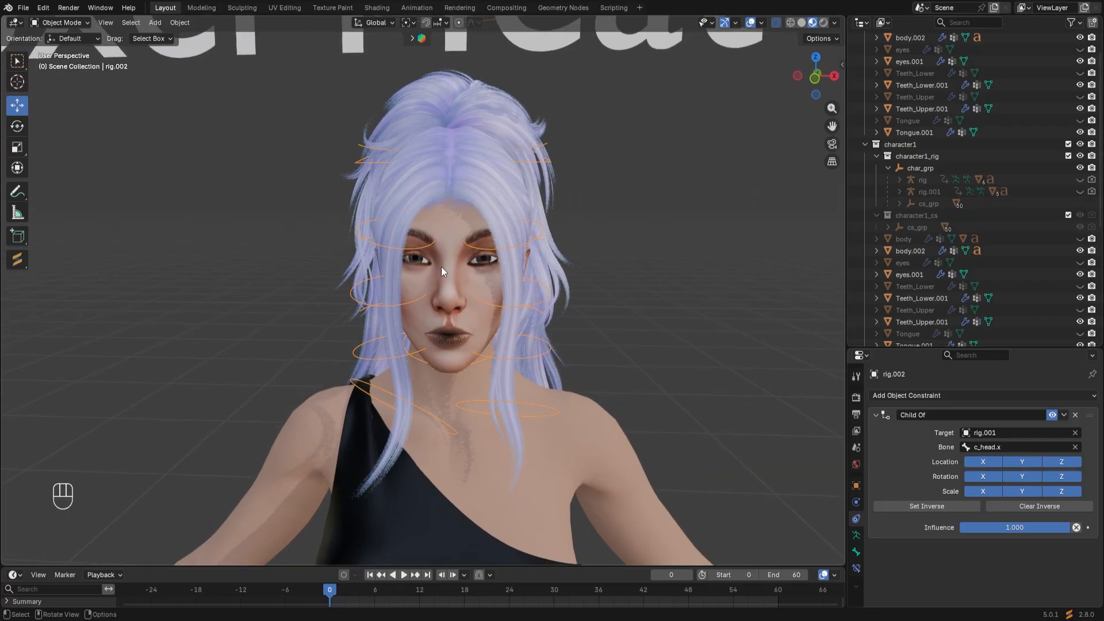
Show the hair rig's Deform bone collection, and enter Weight Paint on the hair mesh with the rig also selected
click(855, 536)
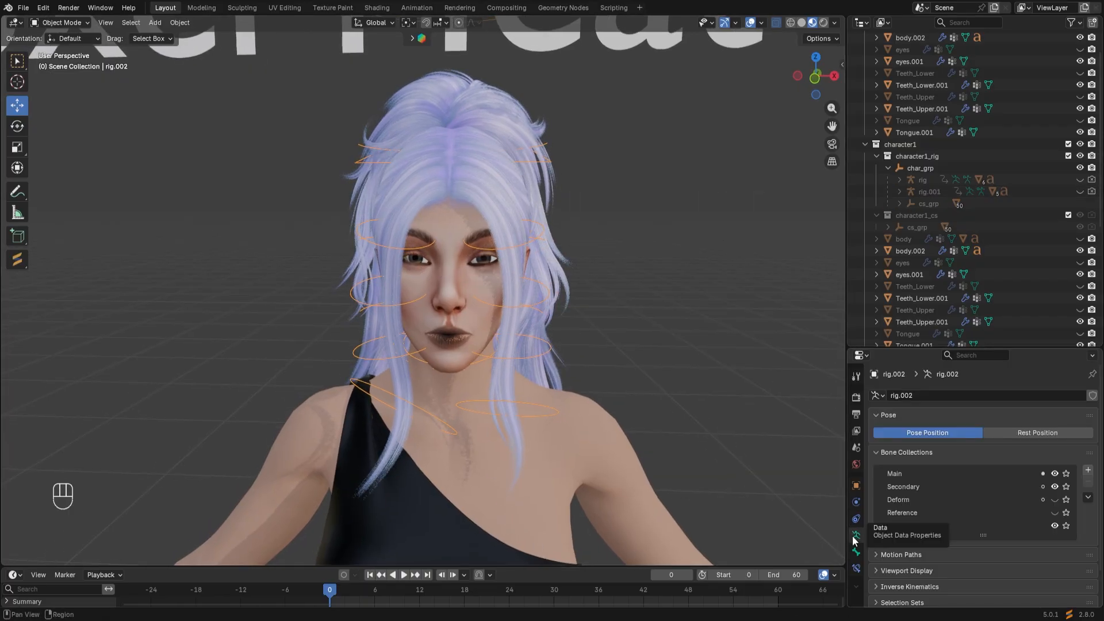
click(1054, 499)
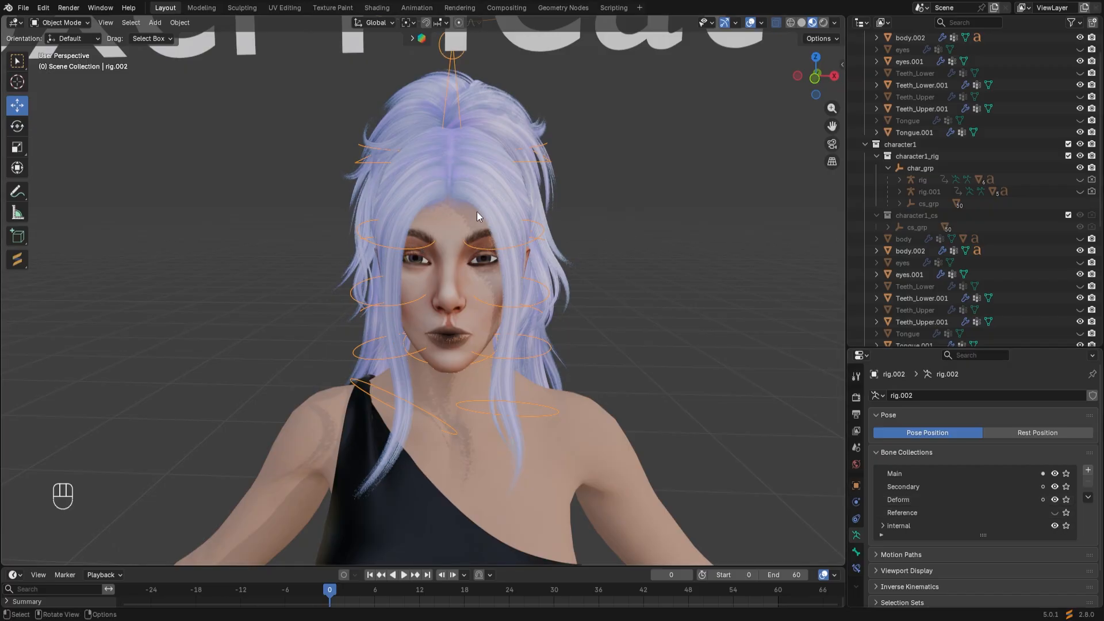
key(shift)
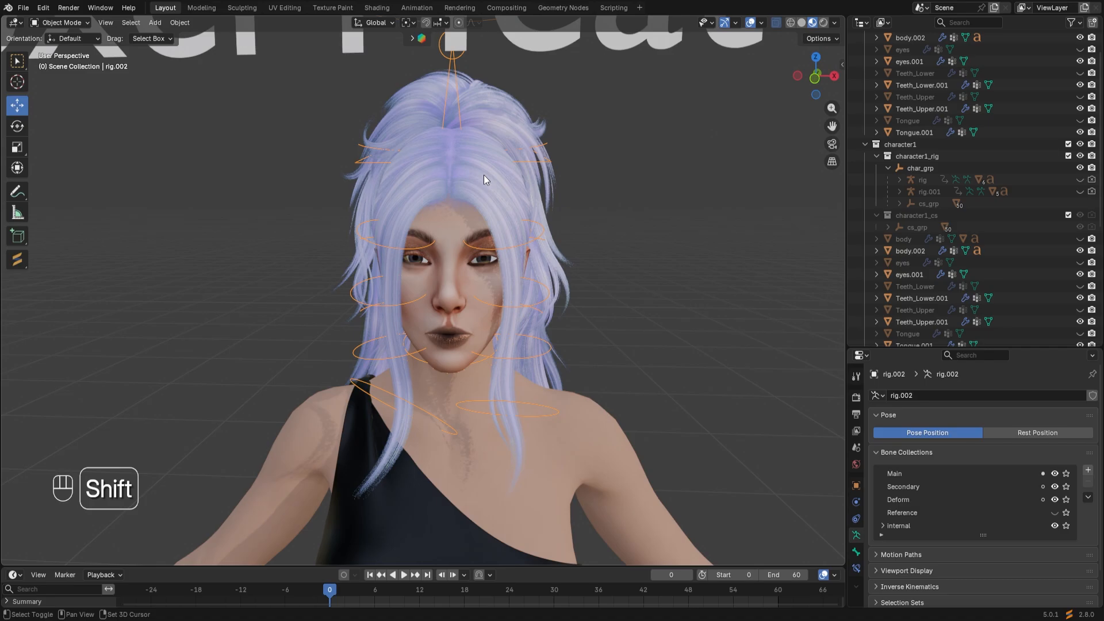
shift+click(485, 175)
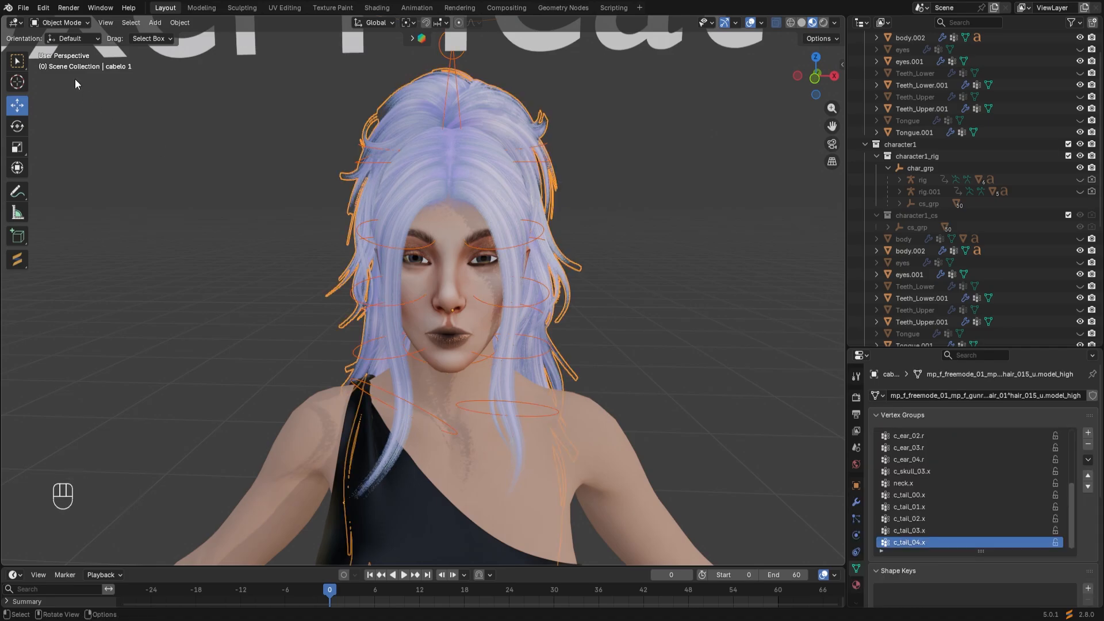
click(85, 22)
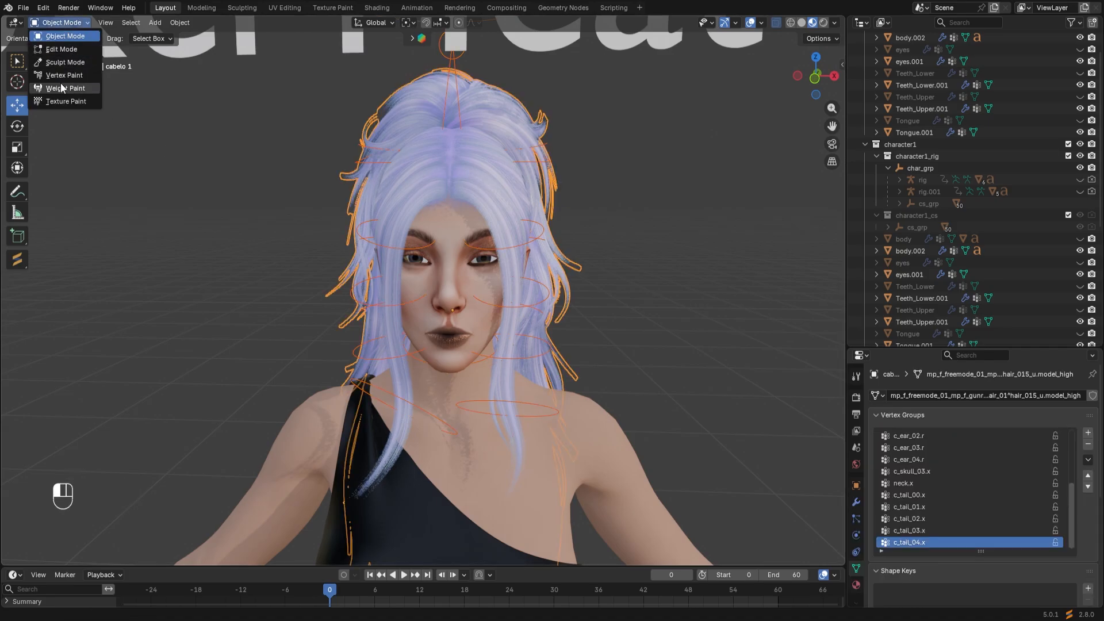
click(74, 89)
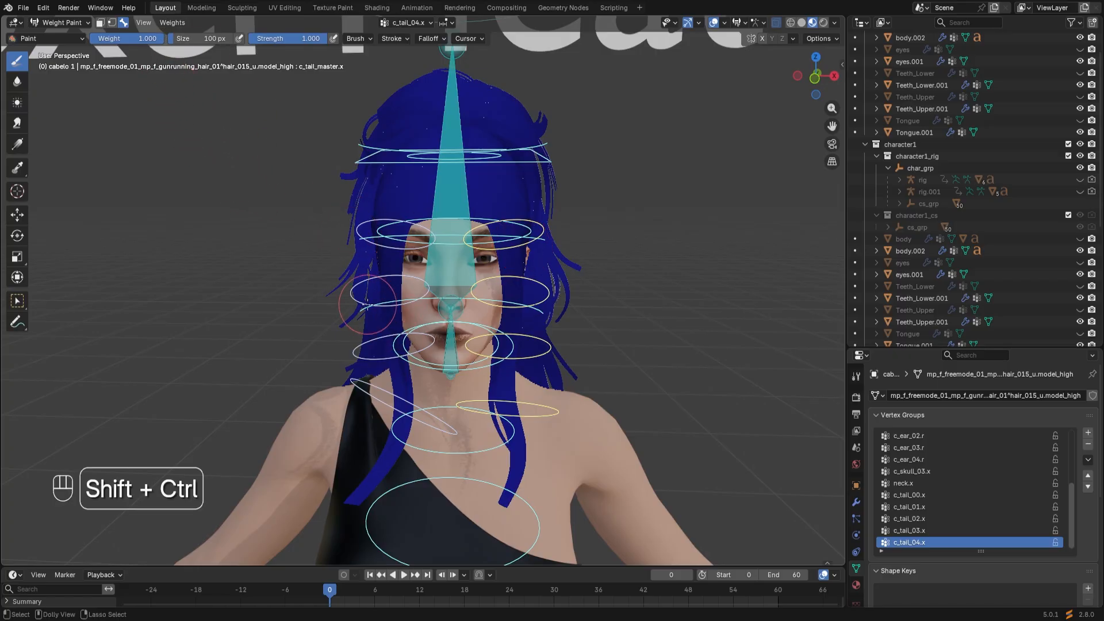
Make c_ear_02.r the active bone and smooth the hair's vertex weights for All Groups with 9 iterations
ctrl+shift+click(376, 269)
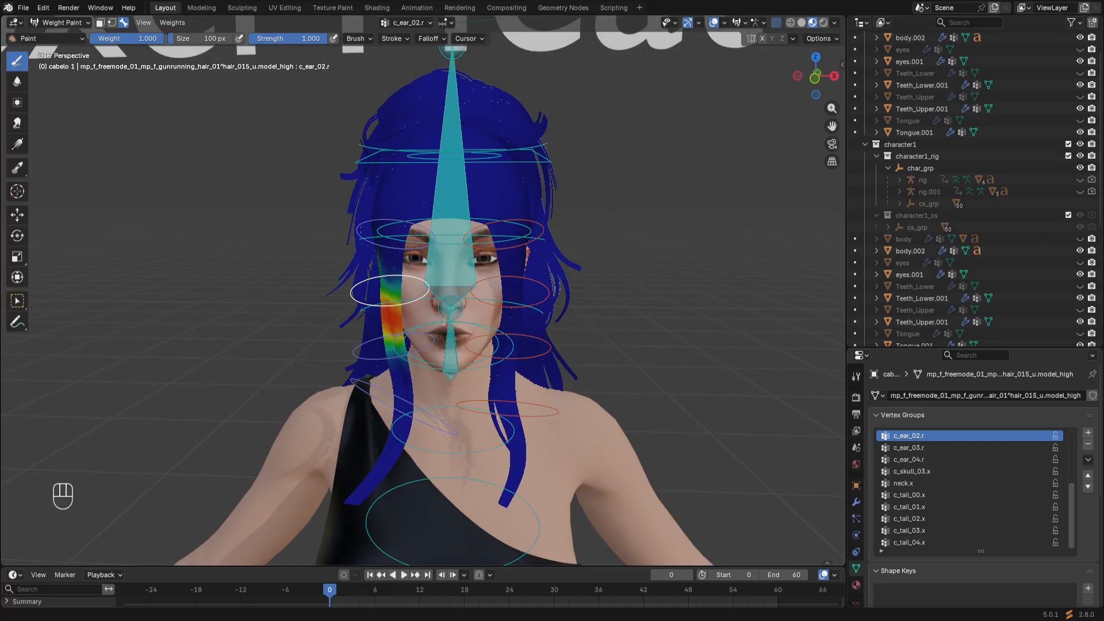
click(174, 25)
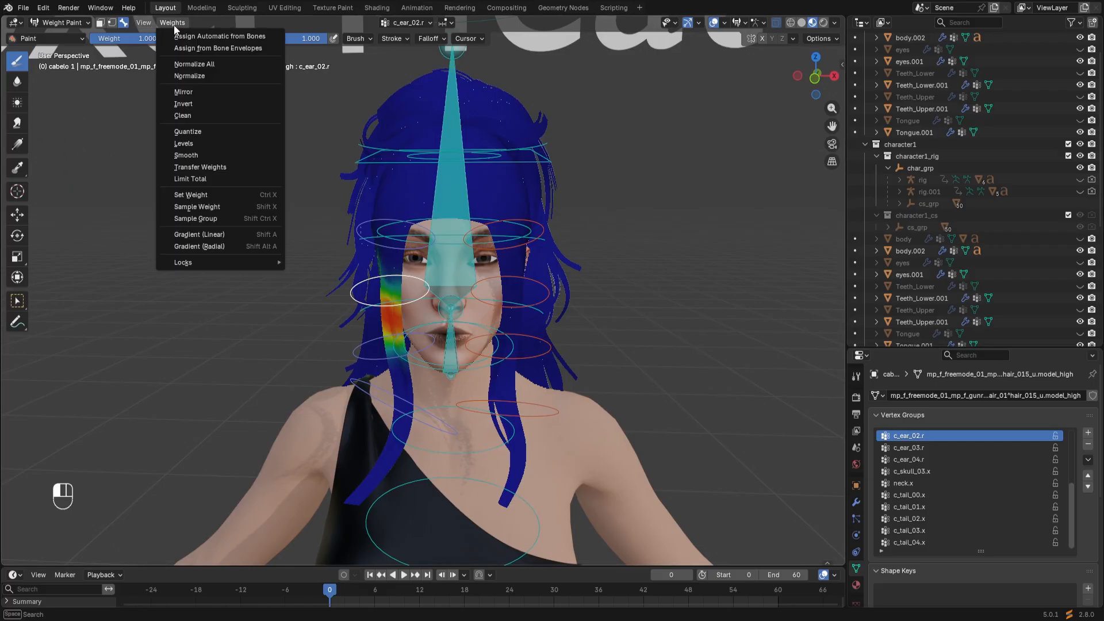
click(194, 155)
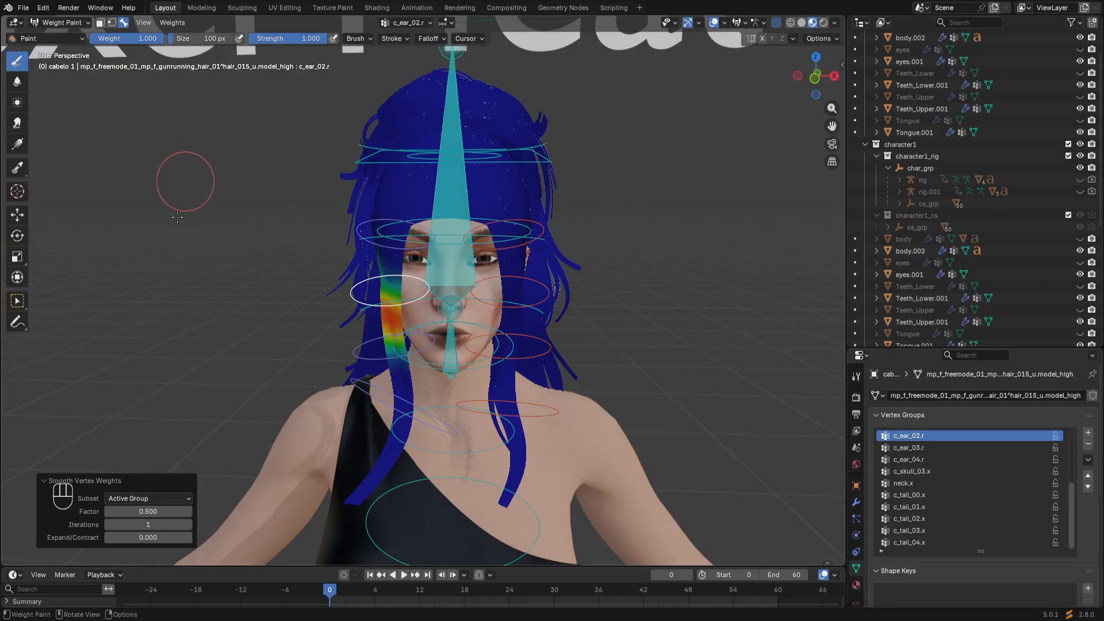
click(188, 499)
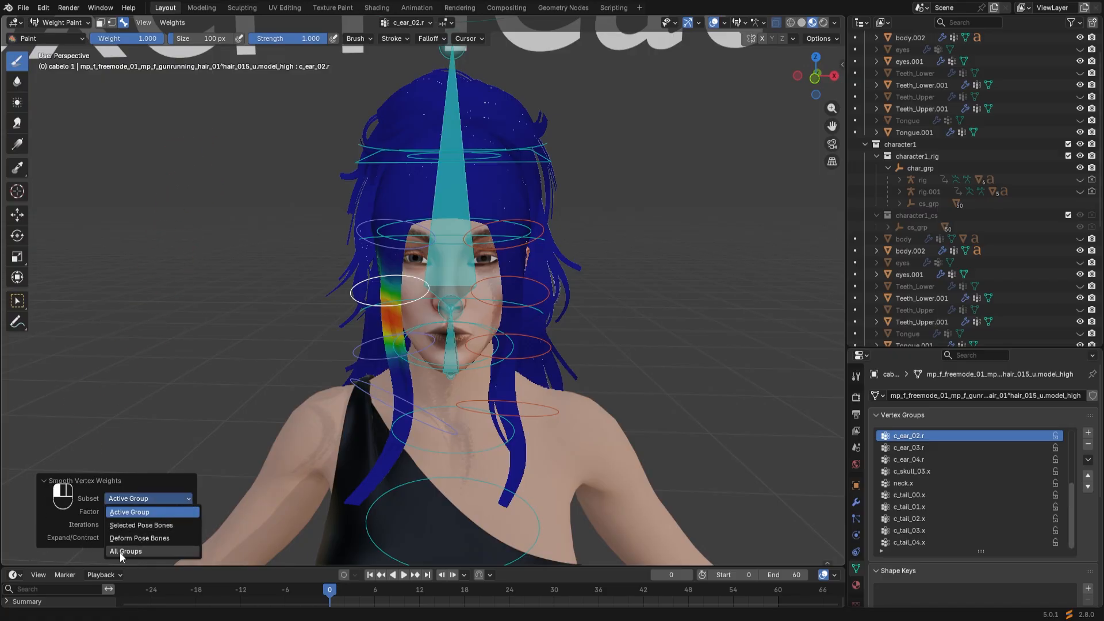
click(145, 553)
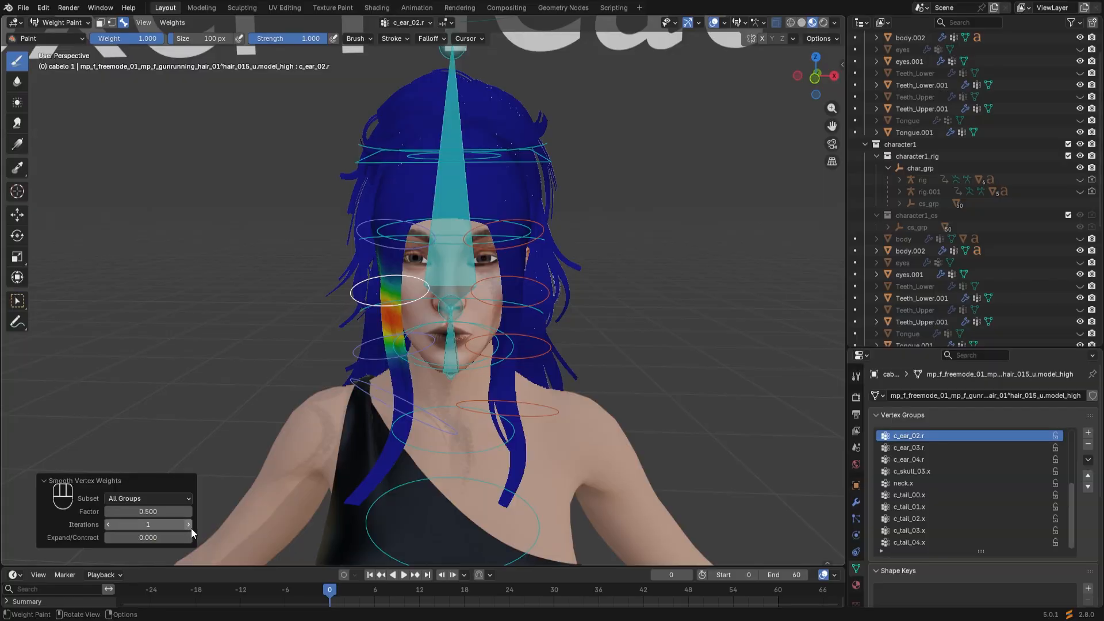
drag(191, 528, 190, 524)
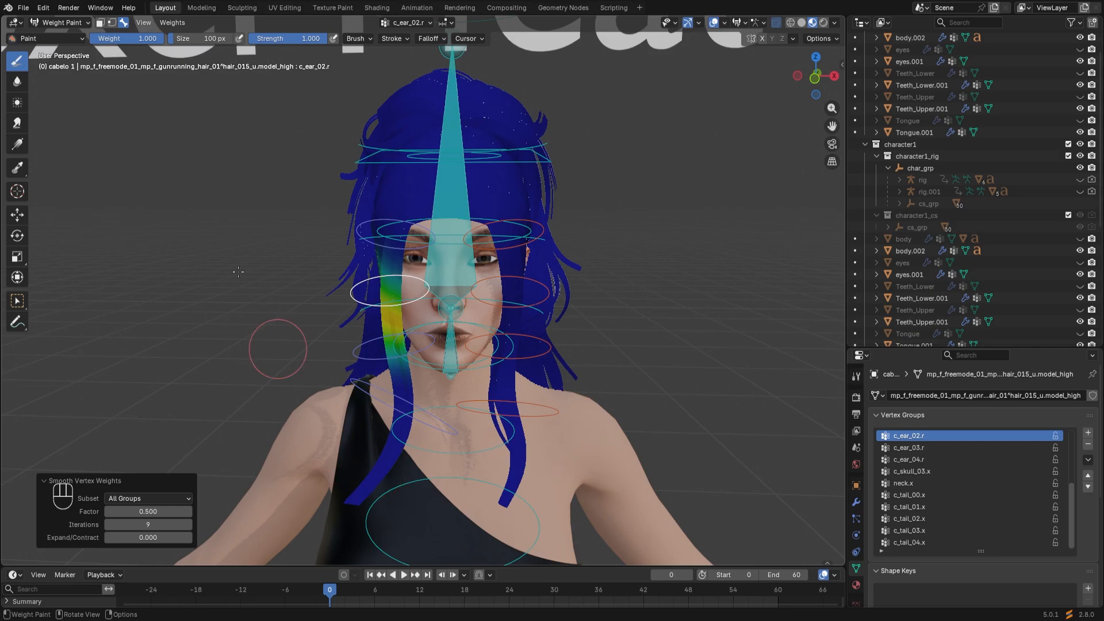
Return to Object Mode, select the hair rig rig.002, and hide its Deform bone collection
click(79, 23)
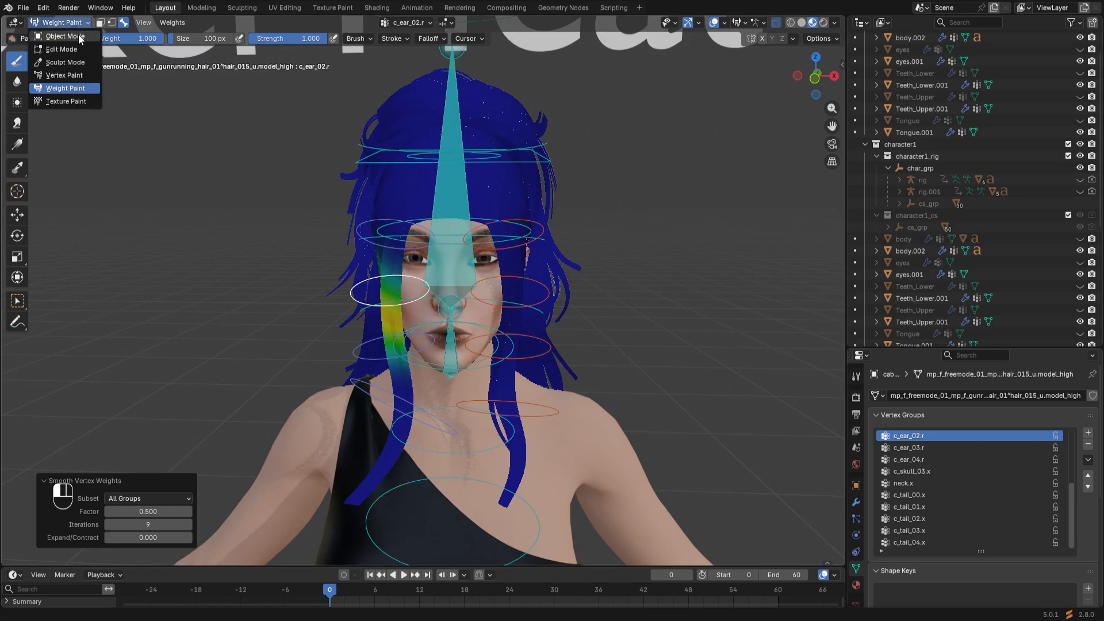
click(78, 34)
middle_drag(457, 371, 449, 385)
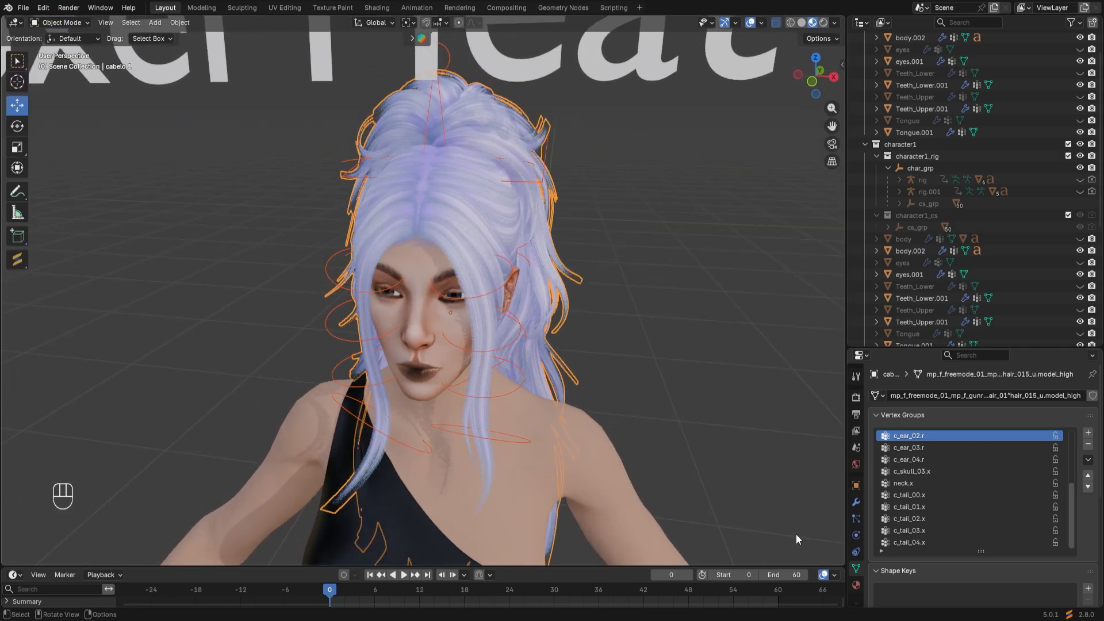
click(494, 350)
click(1055, 500)
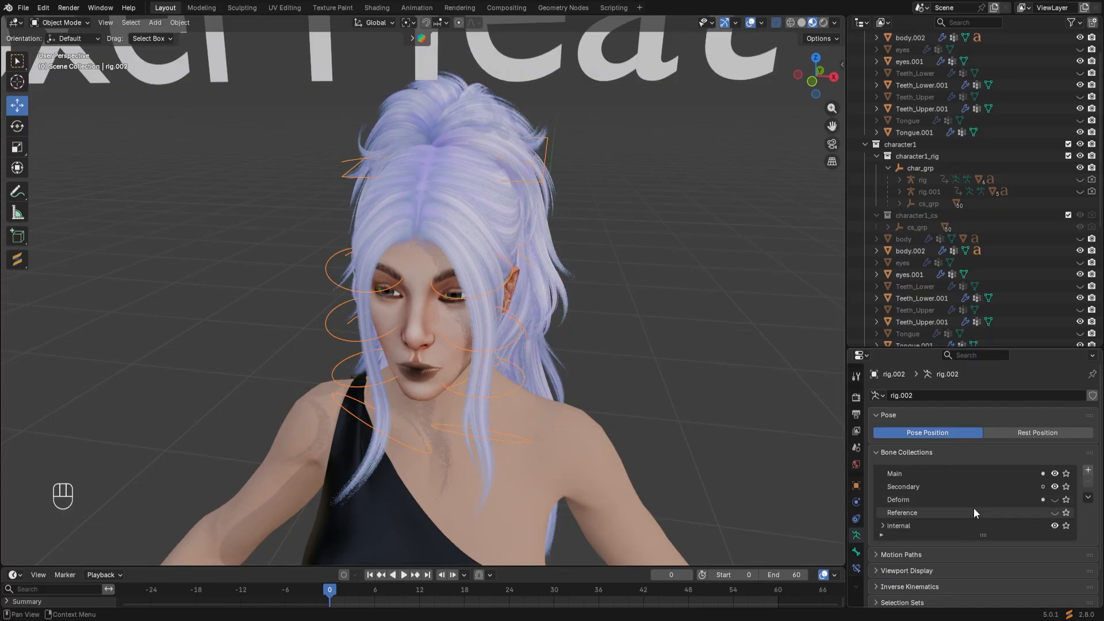
Enter Pose Mode on the hair rig and try a rotation of the bone c_ear_01.l, undoing it
click(60, 22)
click(73, 68)
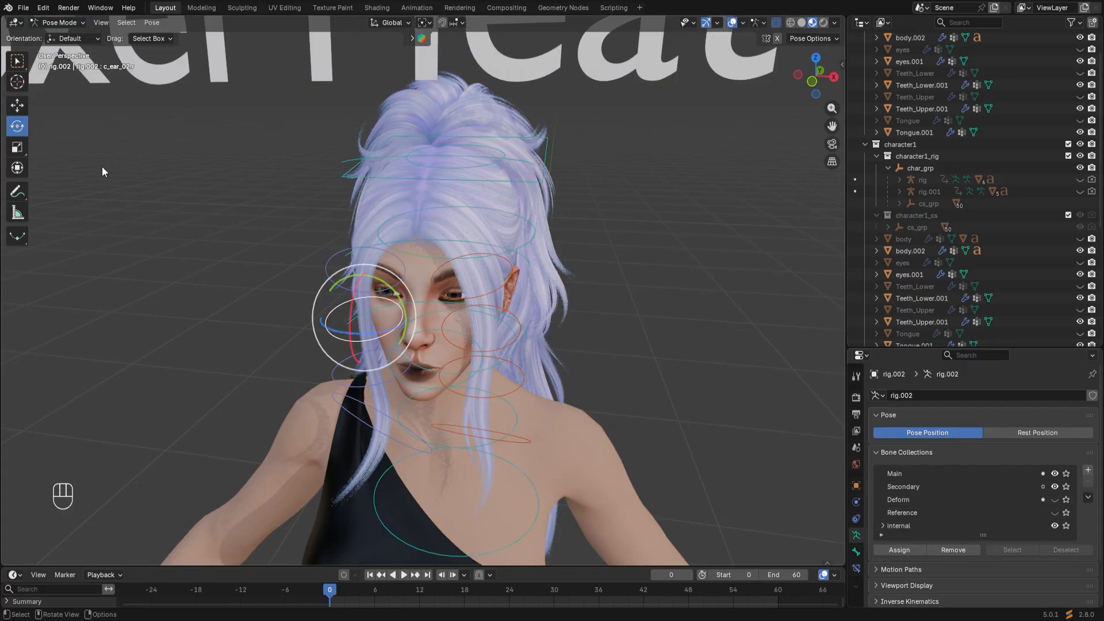
click(494, 294)
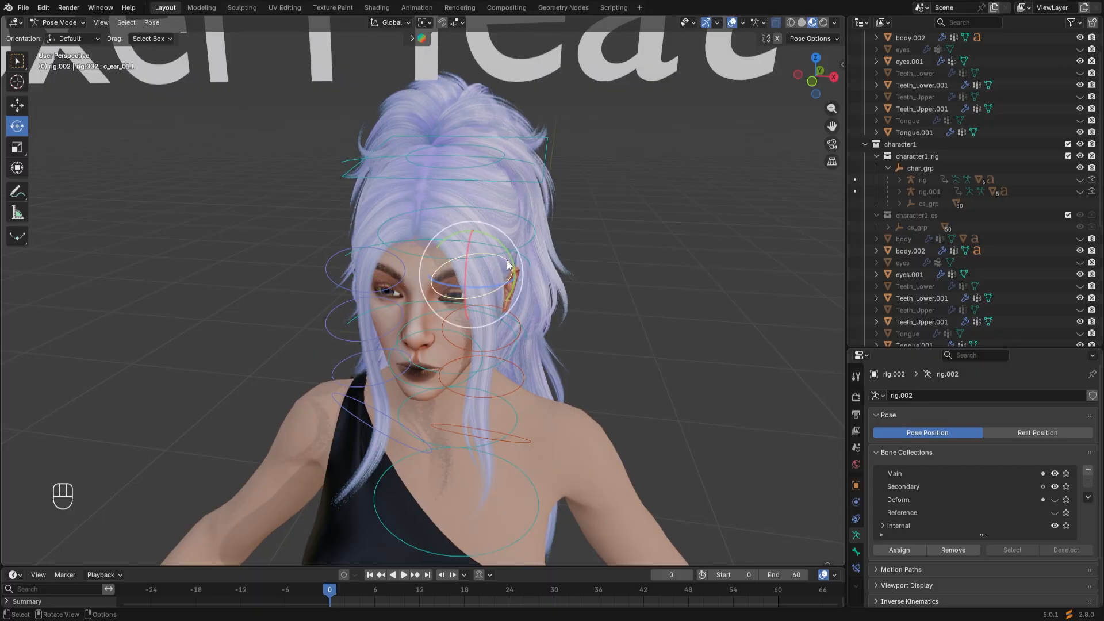
drag(508, 254, 501, 255)
key(ctrl+z)
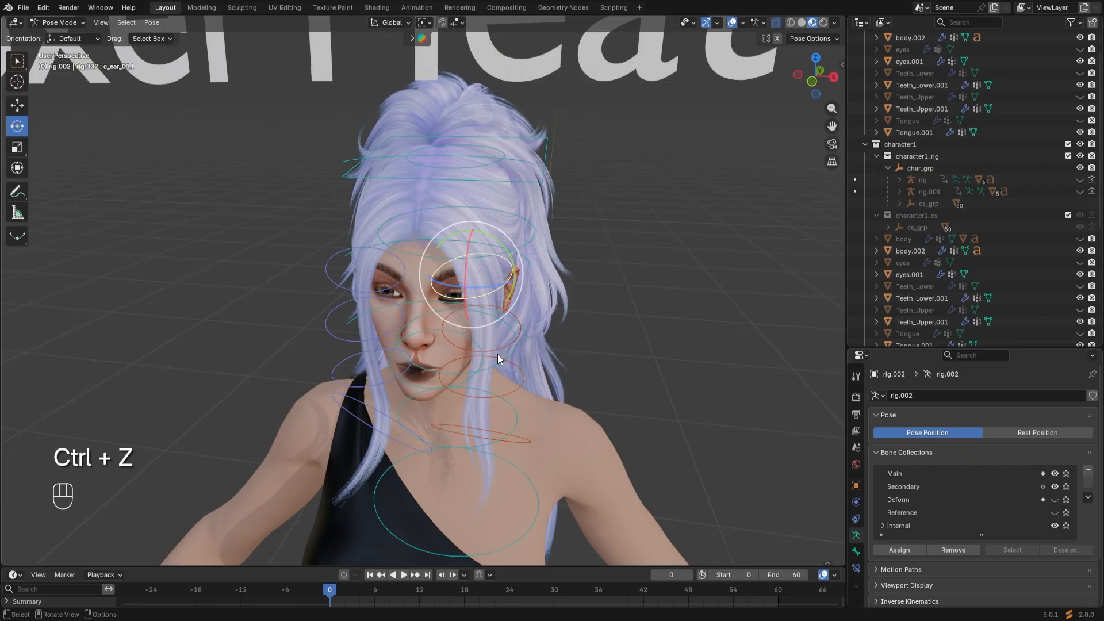
Test the left front strand by rotating its ear bones outward around global Y, c_ear_02.l by about -19° and c_ear_04.l by about -22.5°
middle_drag(498, 354, 512, 325)
click(554, 294)
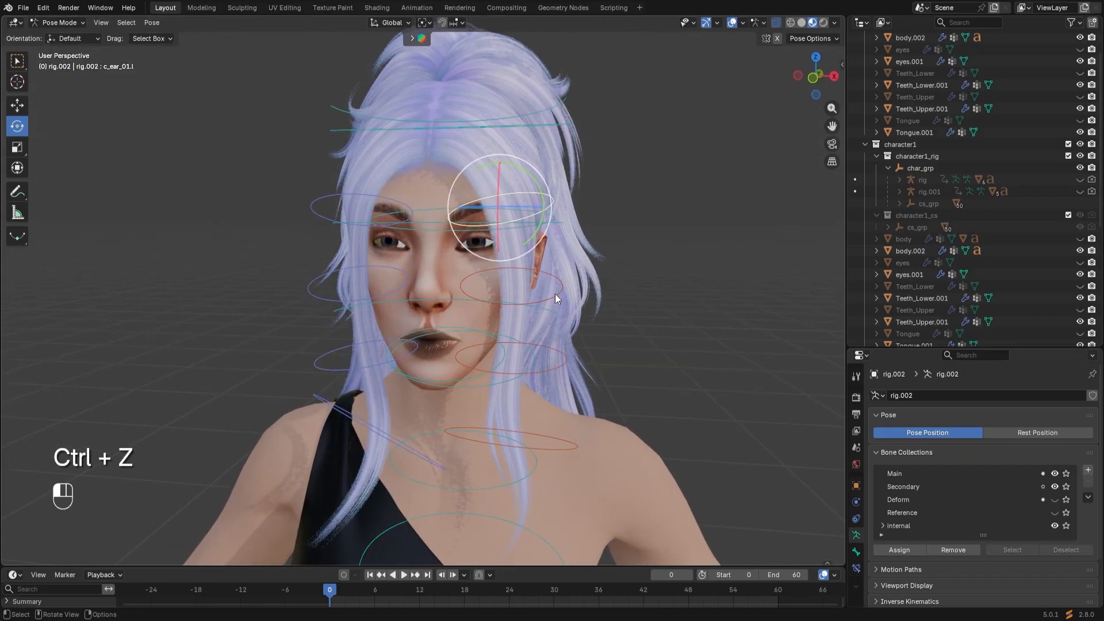
drag(544, 255, 527, 246)
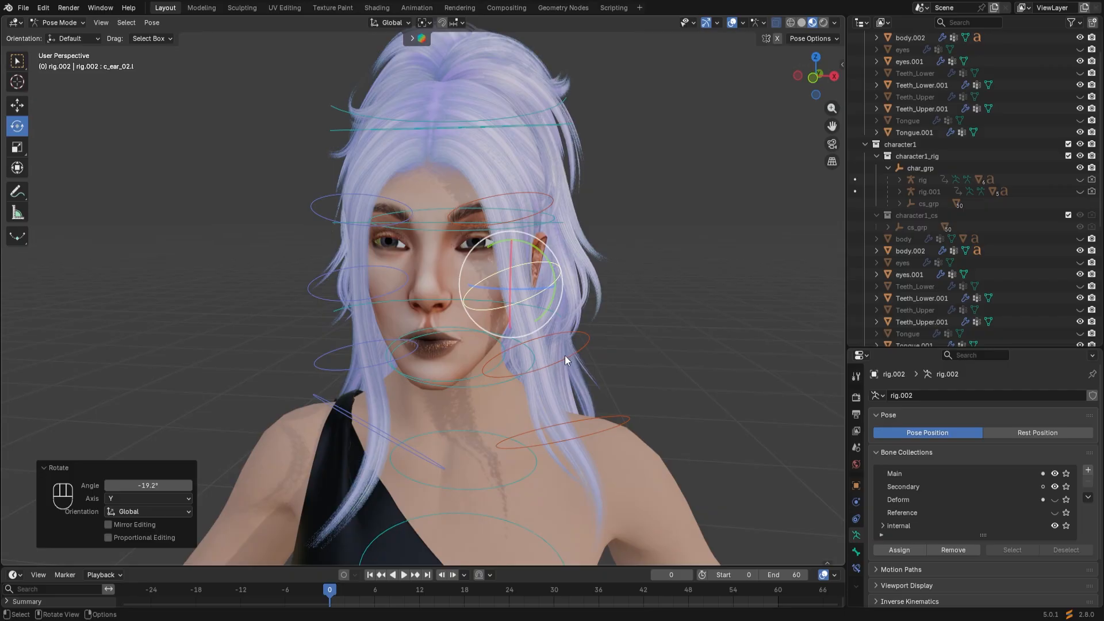
click(565, 356)
drag(572, 335, 605, 364)
click(639, 377)
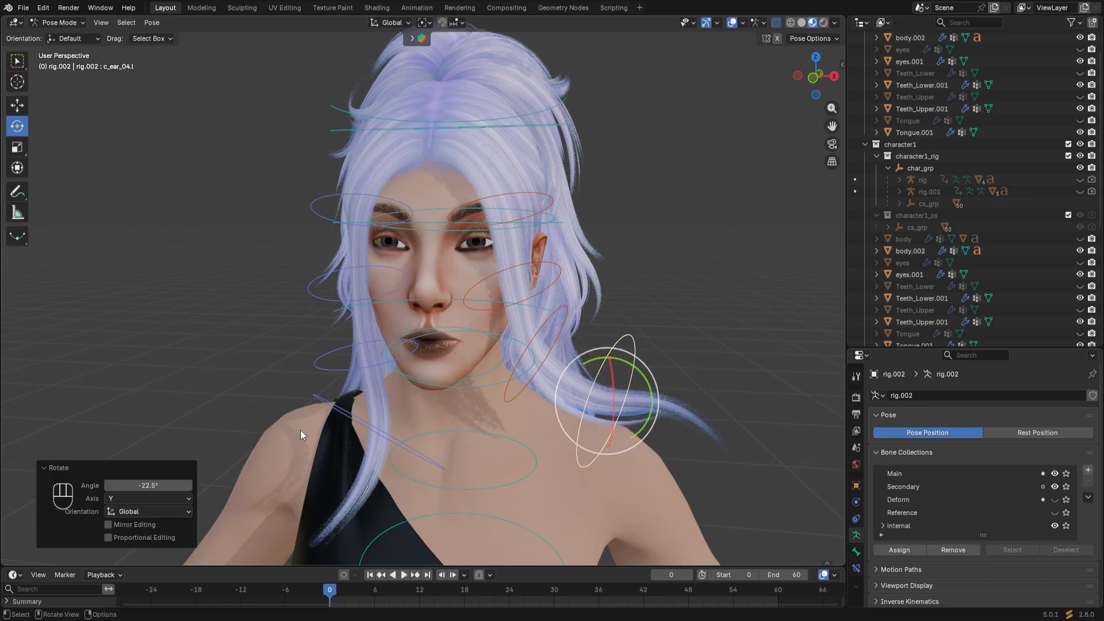
Test the right front strand by rotating its ear bones outward around global Y, c_ear_03.r by about 30° and c_ear_02.r by about 24.5°
click(375, 426)
drag(391, 422, 405, 336)
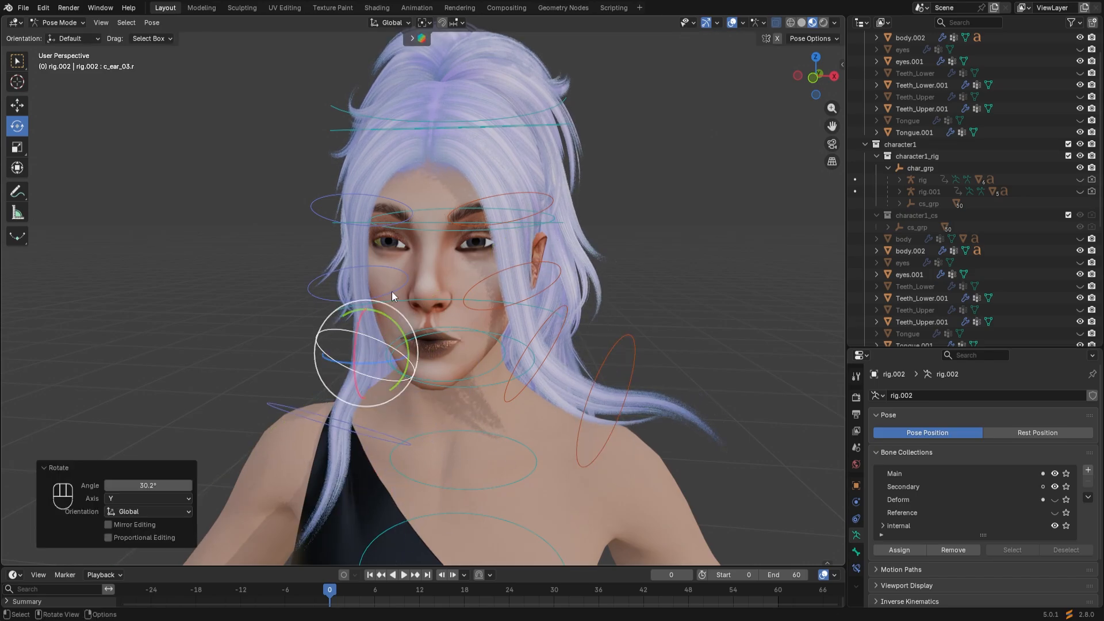
click(392, 292)
drag(382, 247, 394, 262)
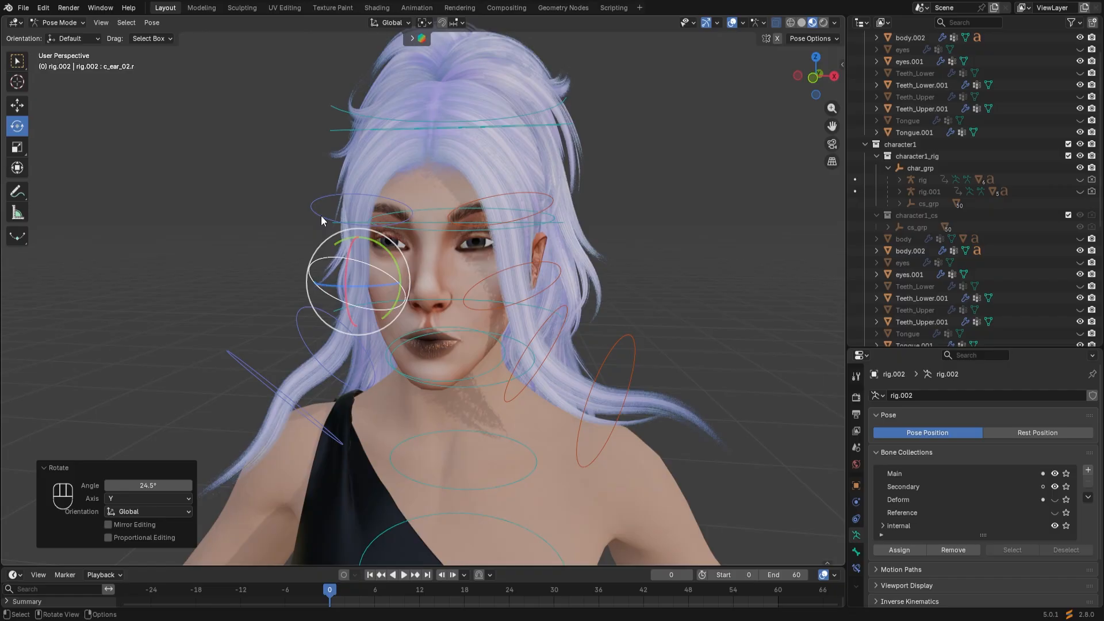
click(322, 216)
drag(394, 183, 402, 185)
Clear the user transforms of all the hair rig's bones
key(a)
right_click(314, 374)
click(314, 374)
Test the ponytail from the side by rotating c_tail_master.x around global X, ending with about 21.7°, and undo the rotations
middle_drag(429, 416, 324, 413)
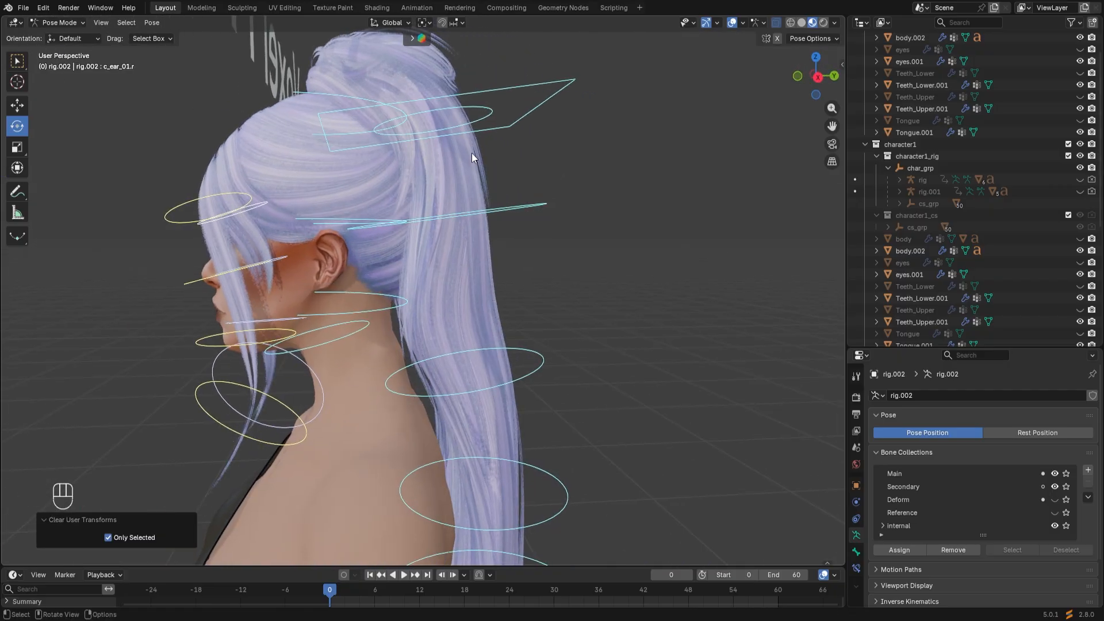
click(505, 126)
click(410, 84)
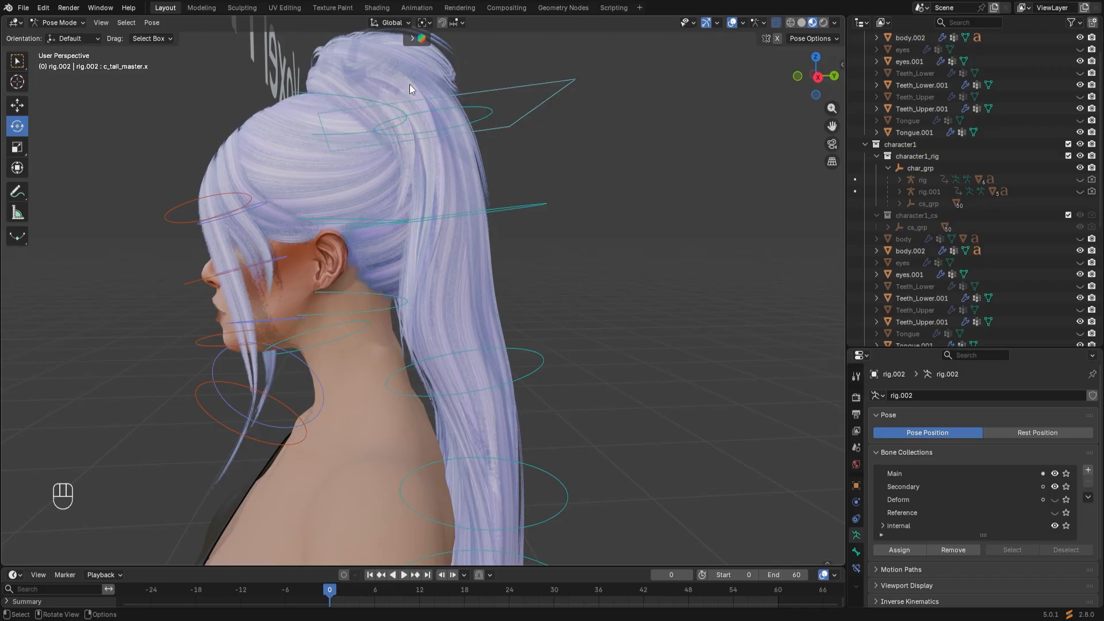
click(499, 128)
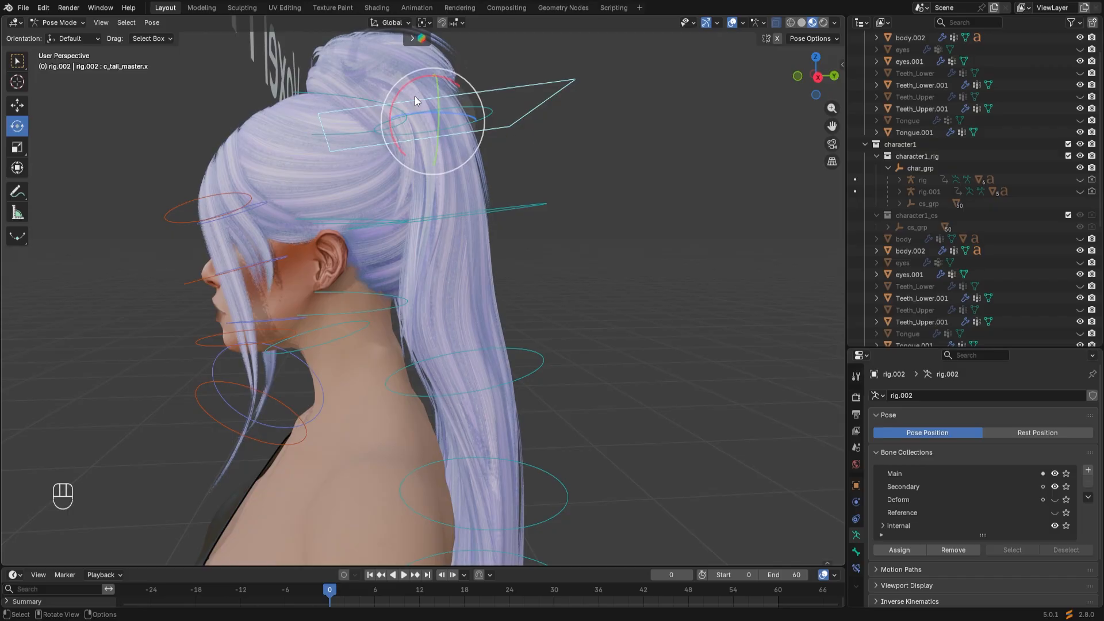
drag(406, 85, 450, 195)
scroll(465, 259, down, 4)
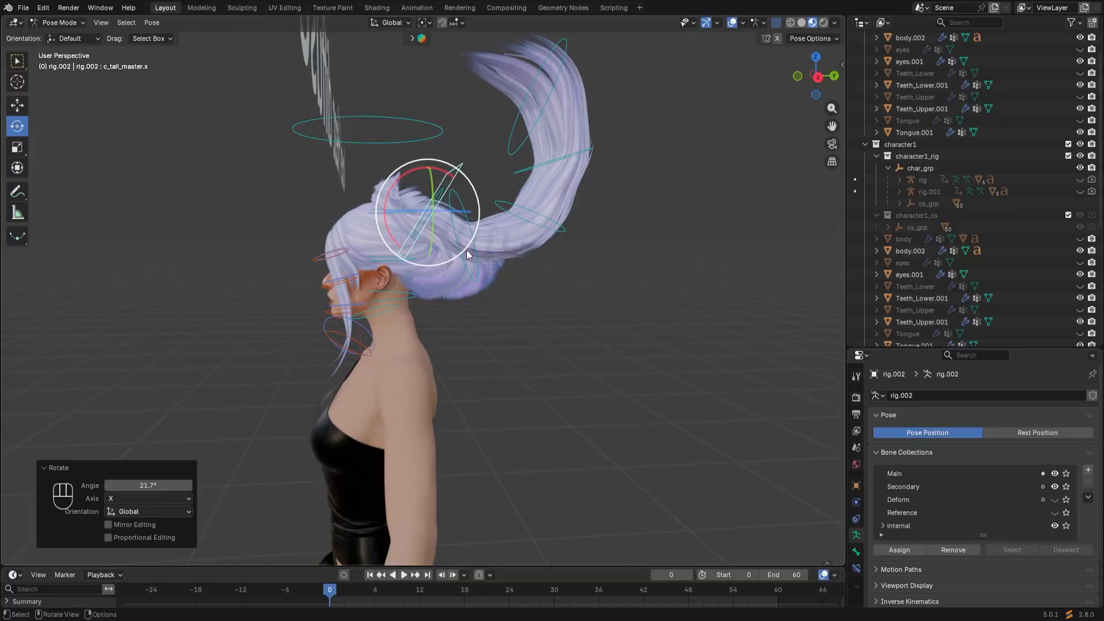
key(ctrl+z)
key(ctrl+z)
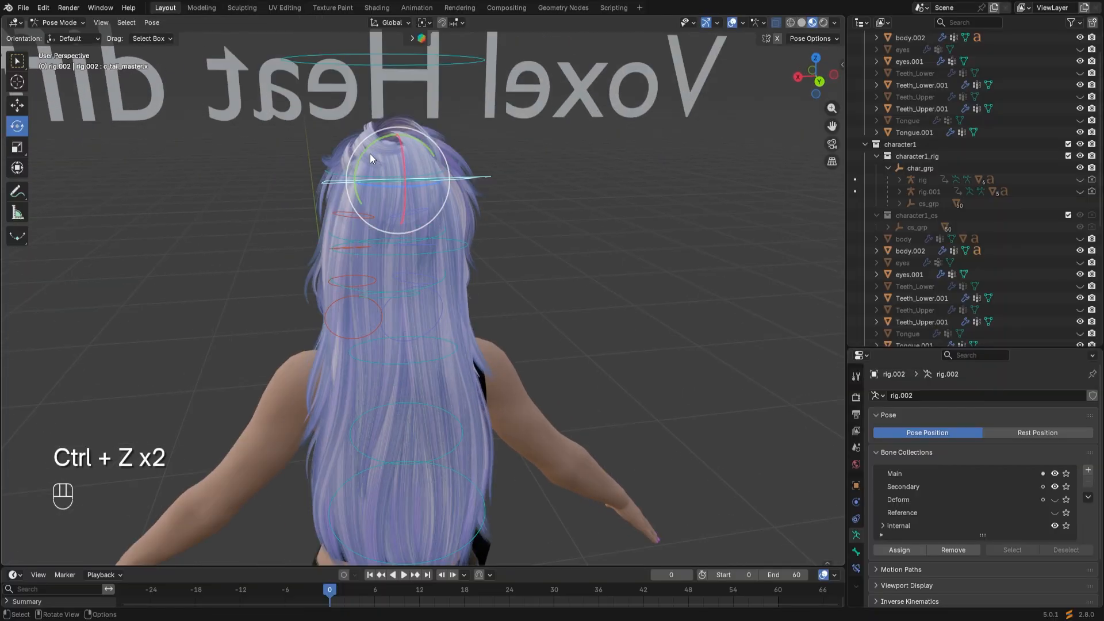
Swing the ponytail sideways by rotating c_tail_master.x around global Y by about 17.5° and adjusting it by about -4°
drag(371, 154, 373, 205)
middle_drag(372, 205, 573, 319)
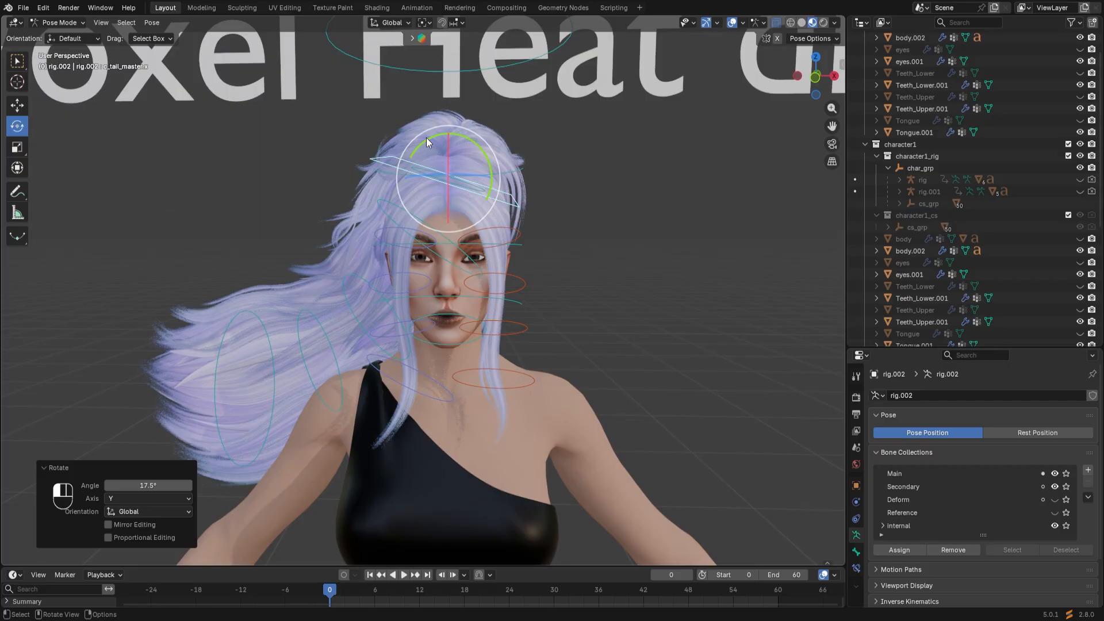
drag(426, 137, 422, 138)
scroll(459, 322, down, 2)
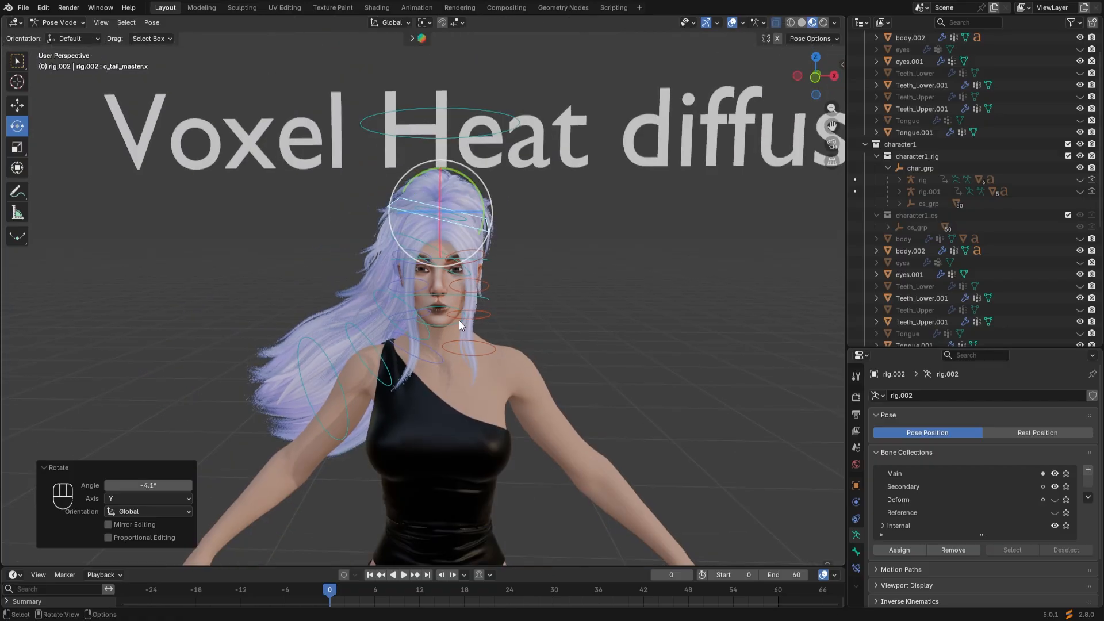
scroll(459, 322, up, 1)
mouse_move(459, 320)
shift+middle_down()
mouse_move(467, 340)
mouse_move(454, 244)
mouse_move(456, 299)
shift+middle_up()
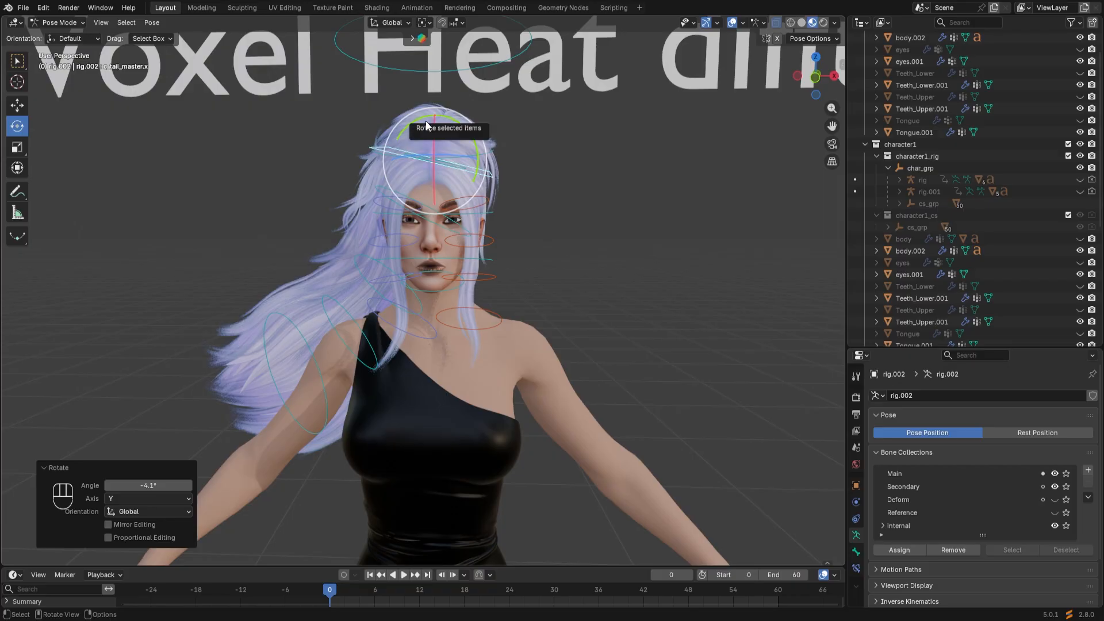
Return to Object Mode, select the hair mesh, and inspect its deformation with the ponytail swung sideways
click(60, 22)
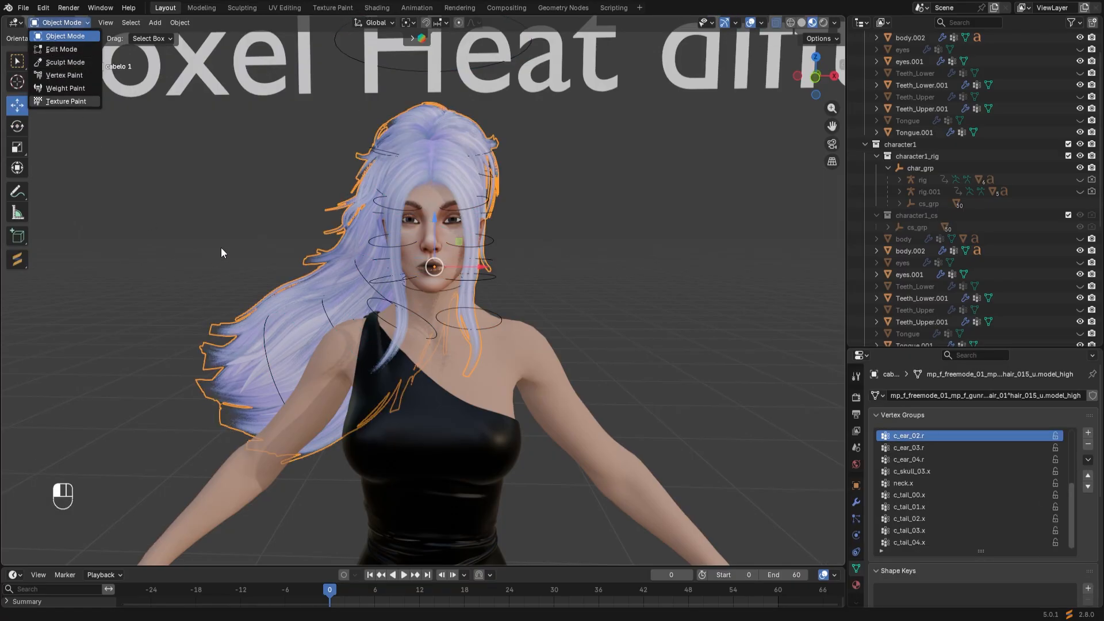
click(221, 248)
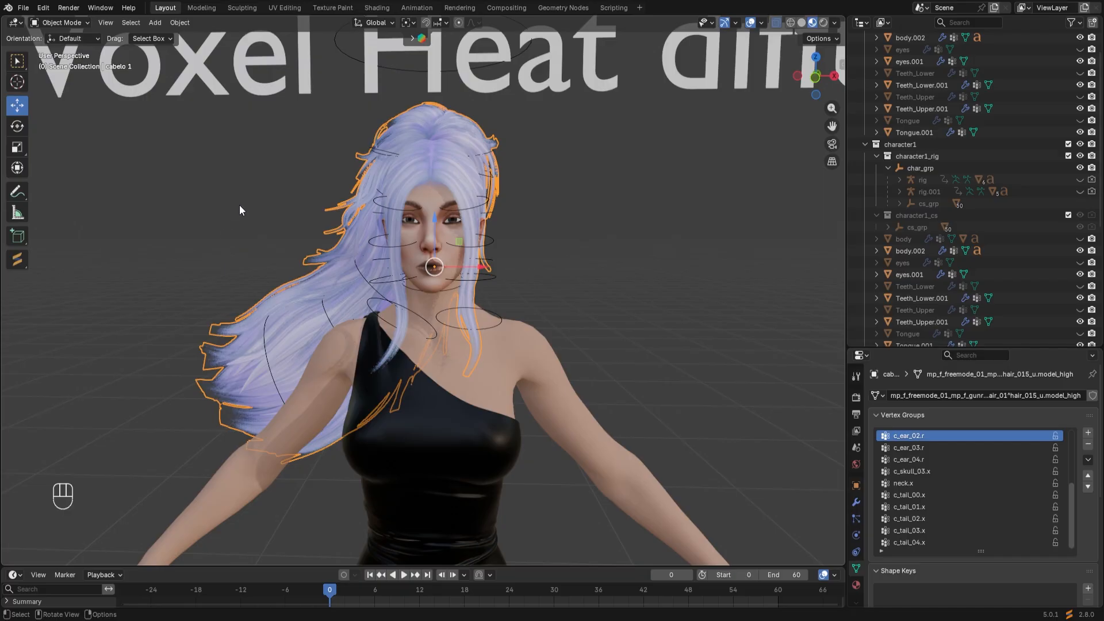
scroll(261, 326, up, 2)
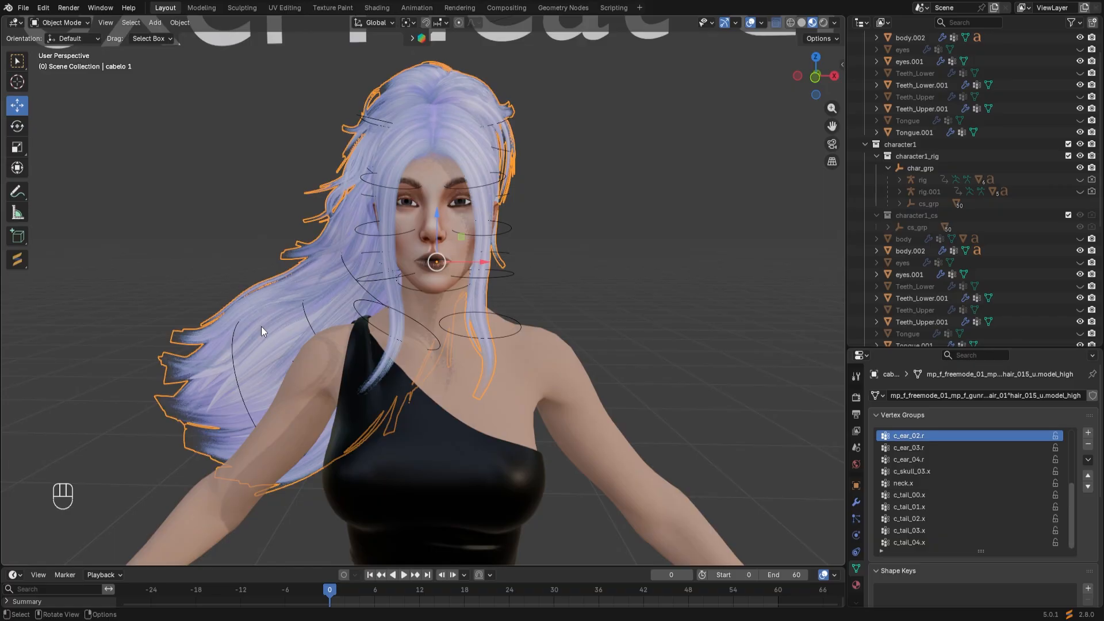
scroll(394, 333, down, 3)
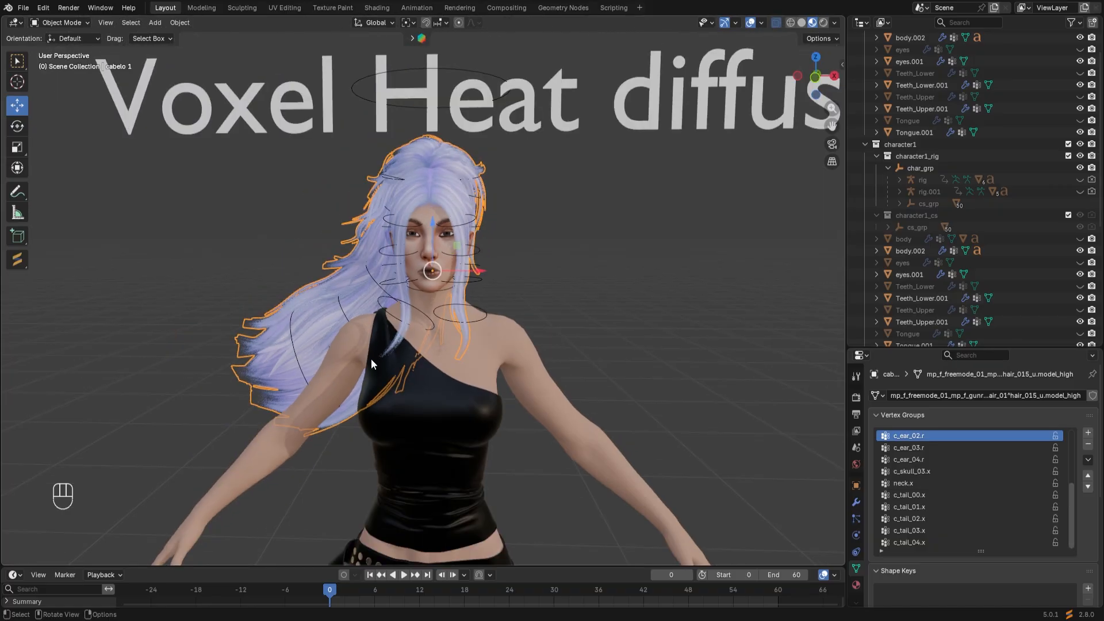
middle_drag(371, 364, 373, 361)
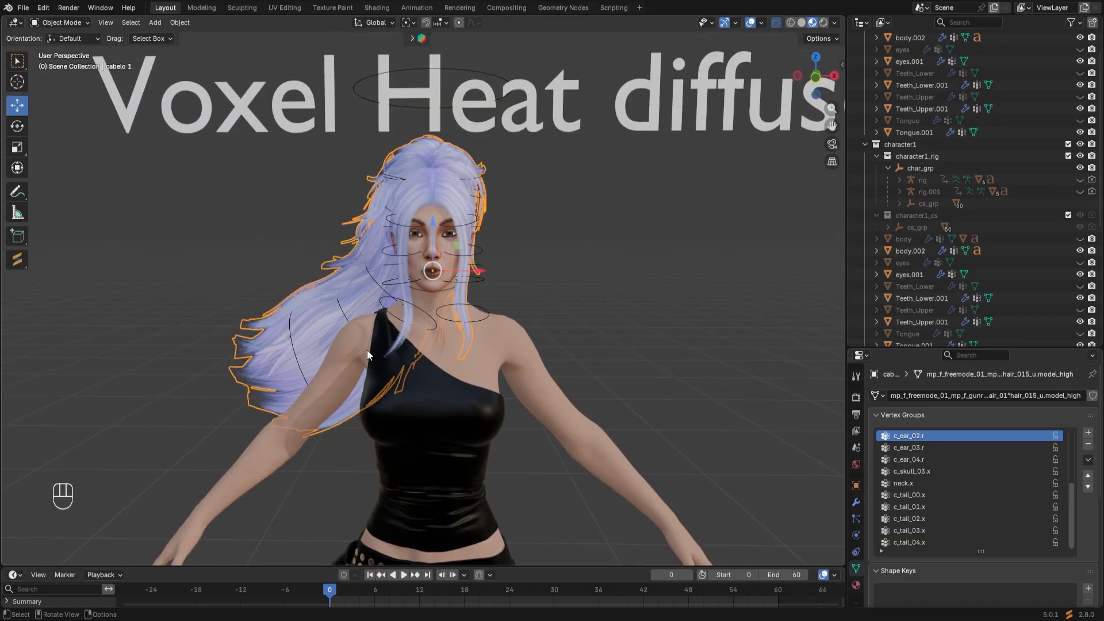